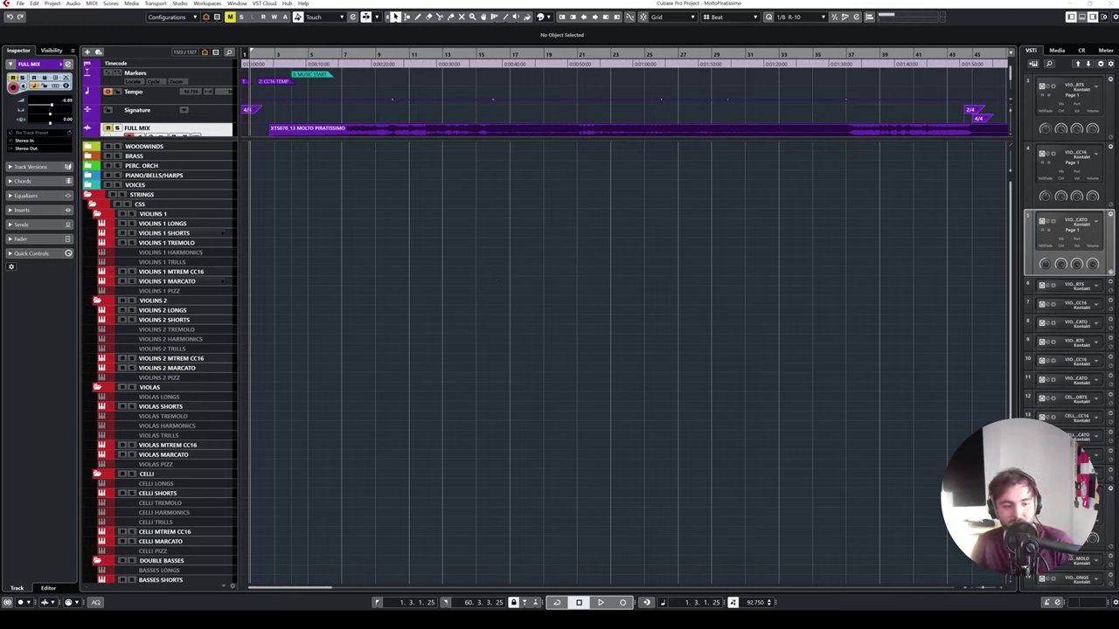
# - Open Native Access, enlarge its window, look through the library list as far as the Cinematic Studio products, and close it
pyautogui.press('super')
pyautogui.click(77, 587)
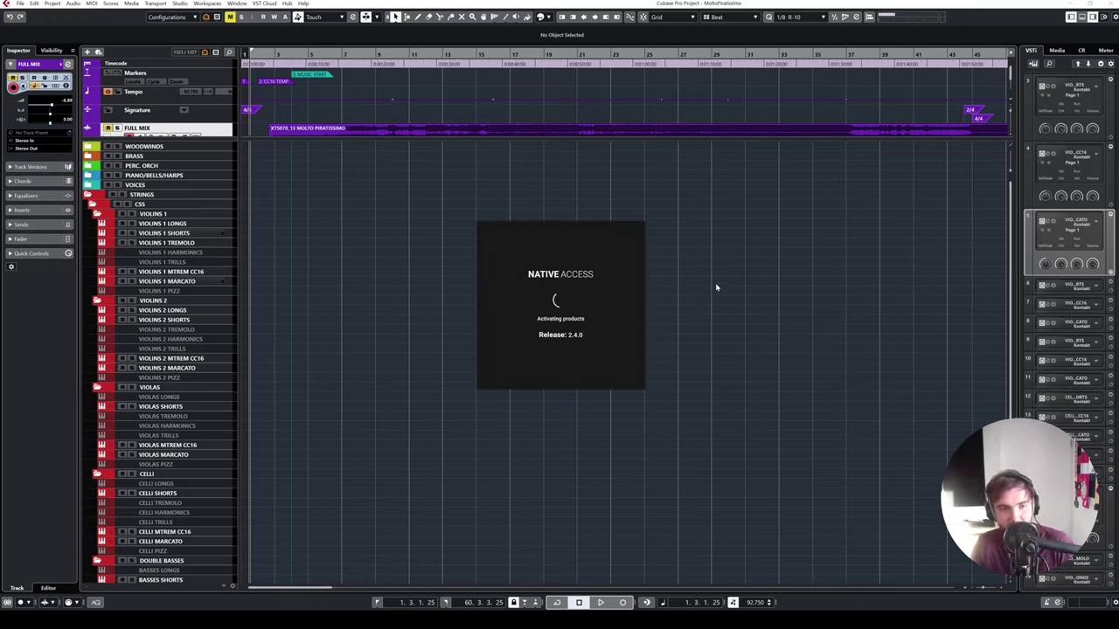
pyautogui.moveTo(577, 138); pyautogui.dragTo(587, 207)
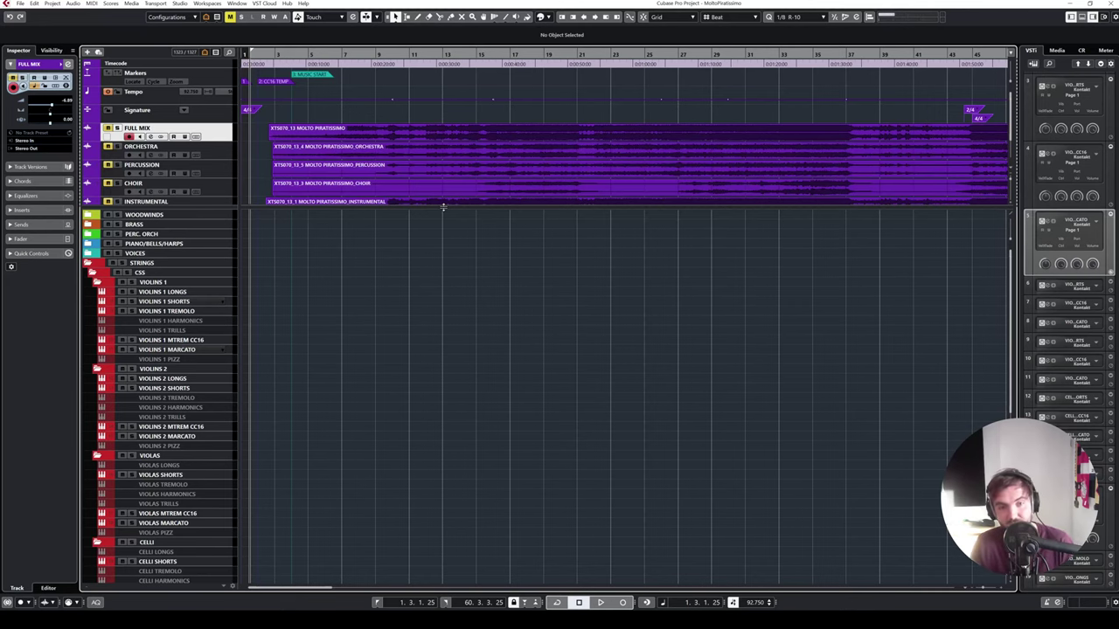
pyautogui.moveTo(443, 207); pyautogui.dragTo(444, 154)
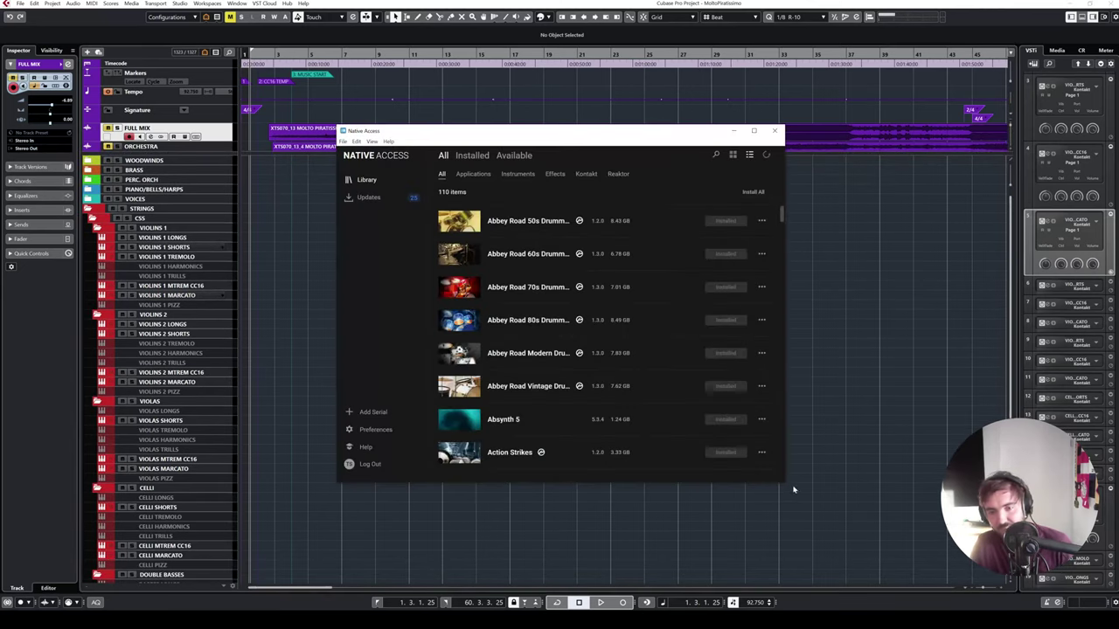
pyautogui.moveTo(783, 483); pyautogui.dragTo(1034, 610)
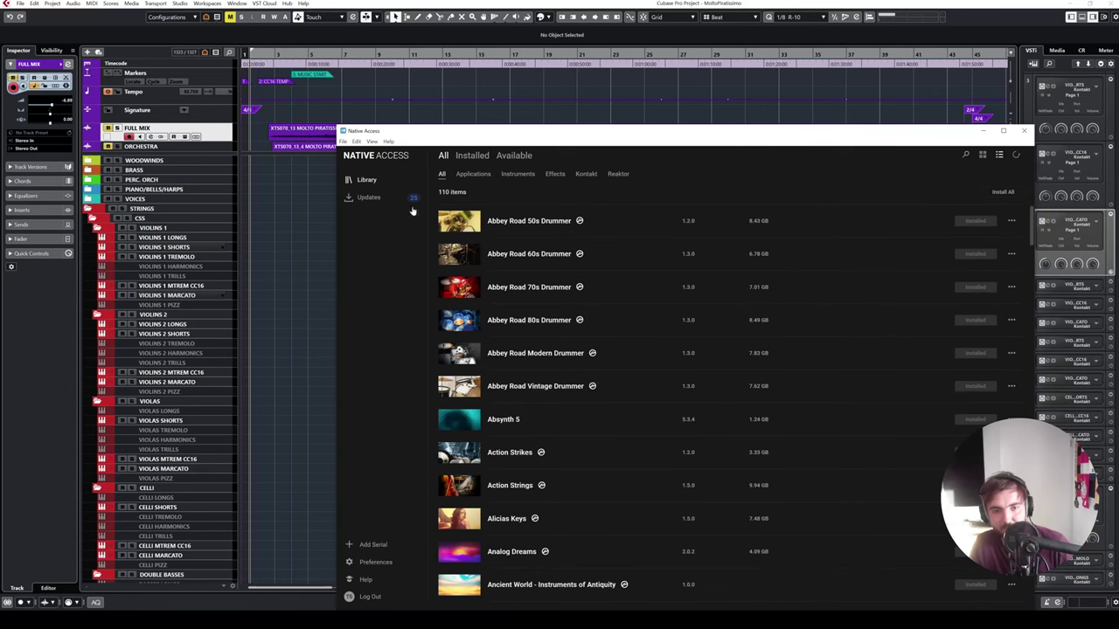
pyautogui.scroll(-2, 472, 425)
pyautogui.scroll(-7, 533, 399)
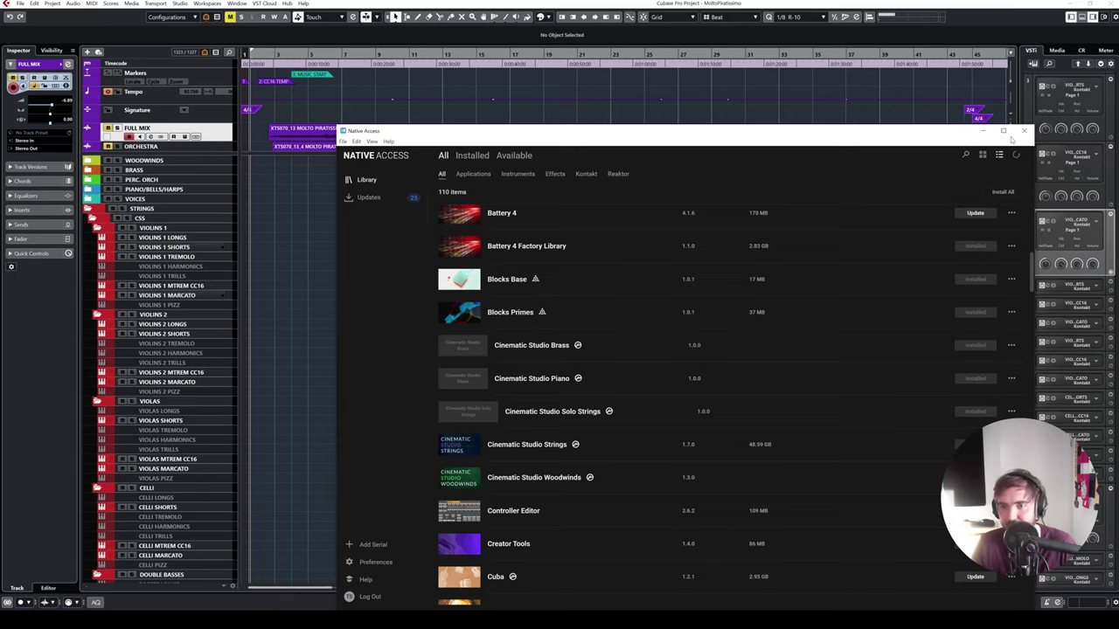
pyautogui.click(1023, 131)
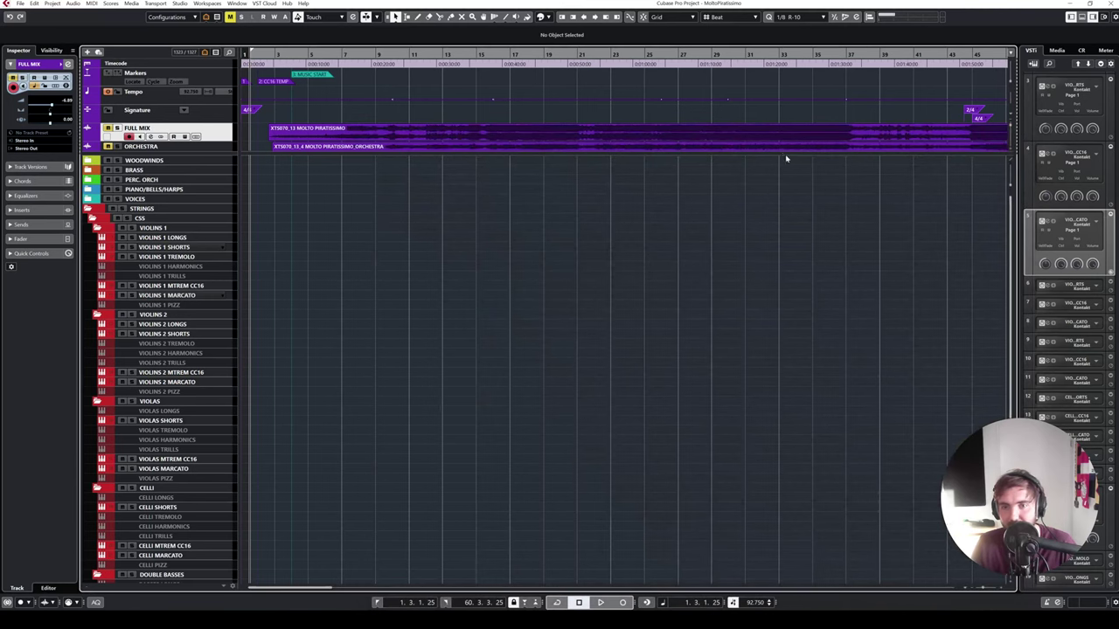
# - Enlarge the upper track area to show all reference stems down to LESS COMPRESSED, and solo the FULL MIX track
pyautogui.moveTo(787, 160); pyautogui.dragTo(780, 250)
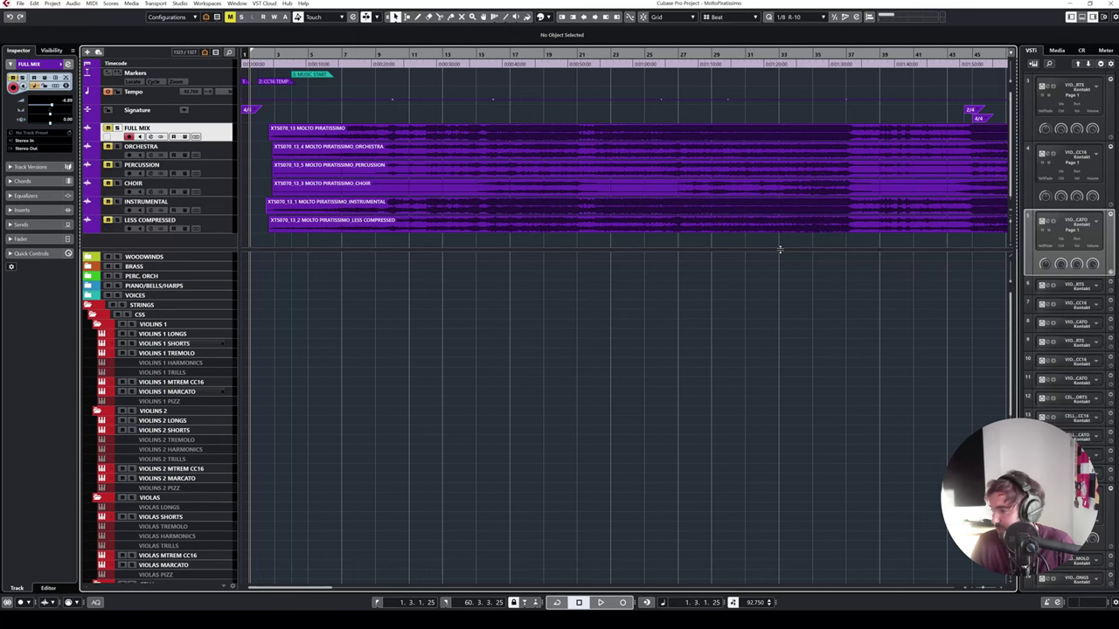
pyautogui.moveTo(779, 250); pyautogui.dragTo(780, 238)
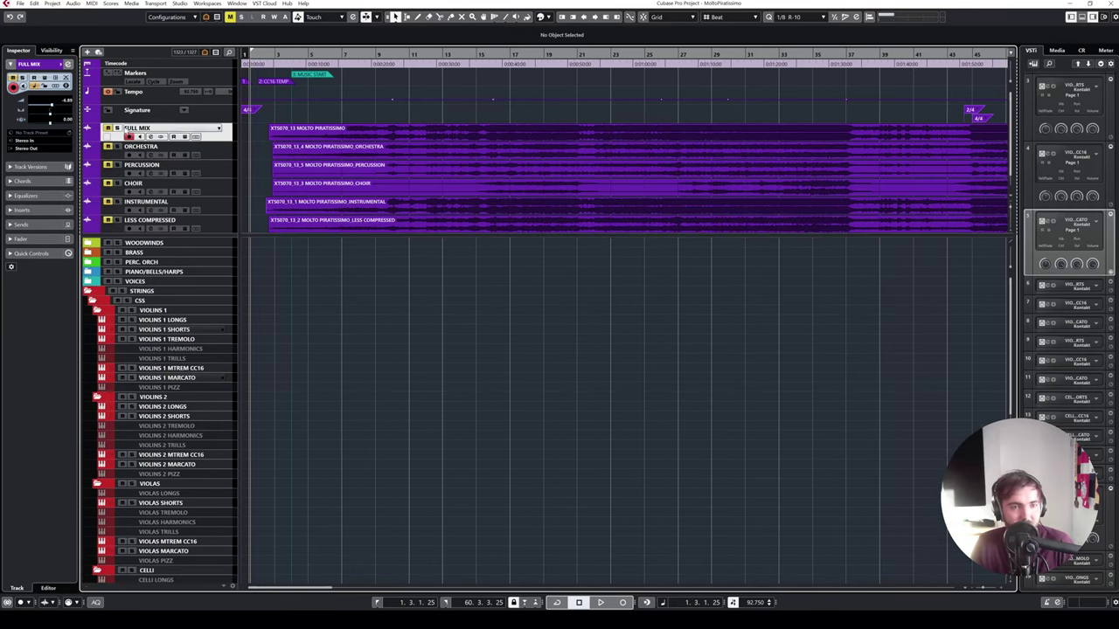
pyautogui.click(118, 129)
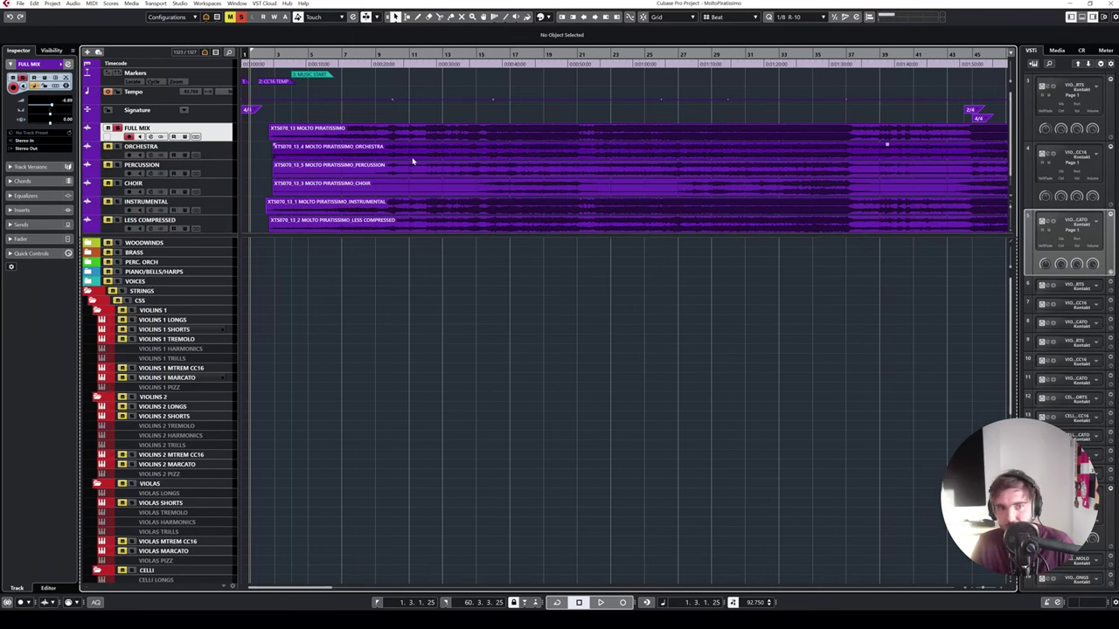
# - Play the soloed FULL MIX reference from bar 2 until bar 10 and stop
pyautogui.moveTo(272, 61); pyautogui.dragTo(267, 55)
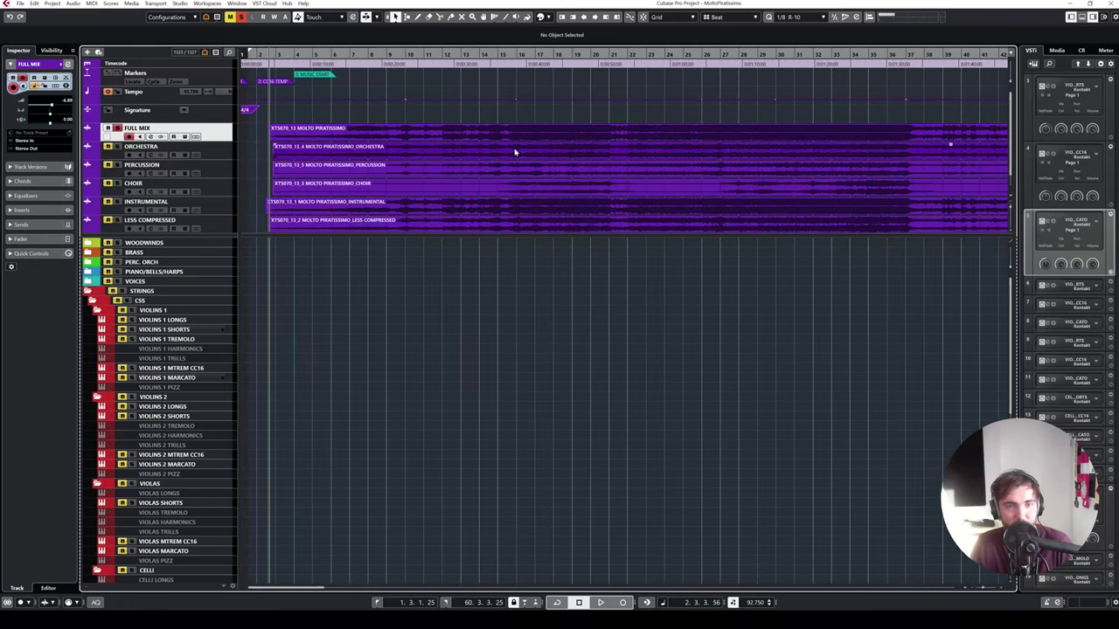
pyautogui.press('space')
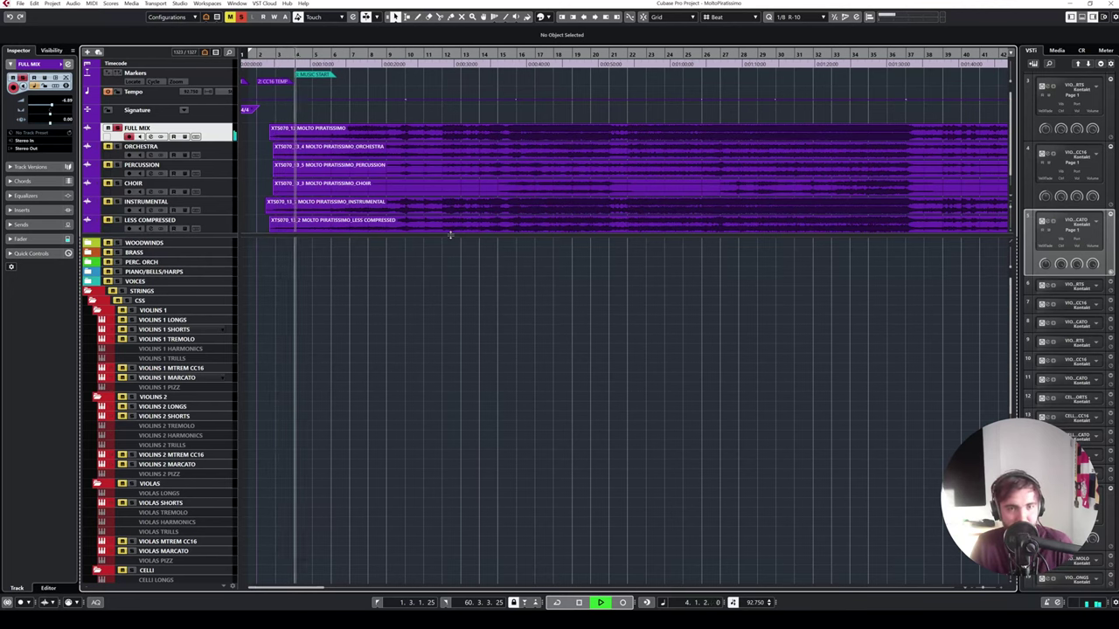
pyautogui.moveTo(451, 234); pyautogui.dragTo(449, 241)
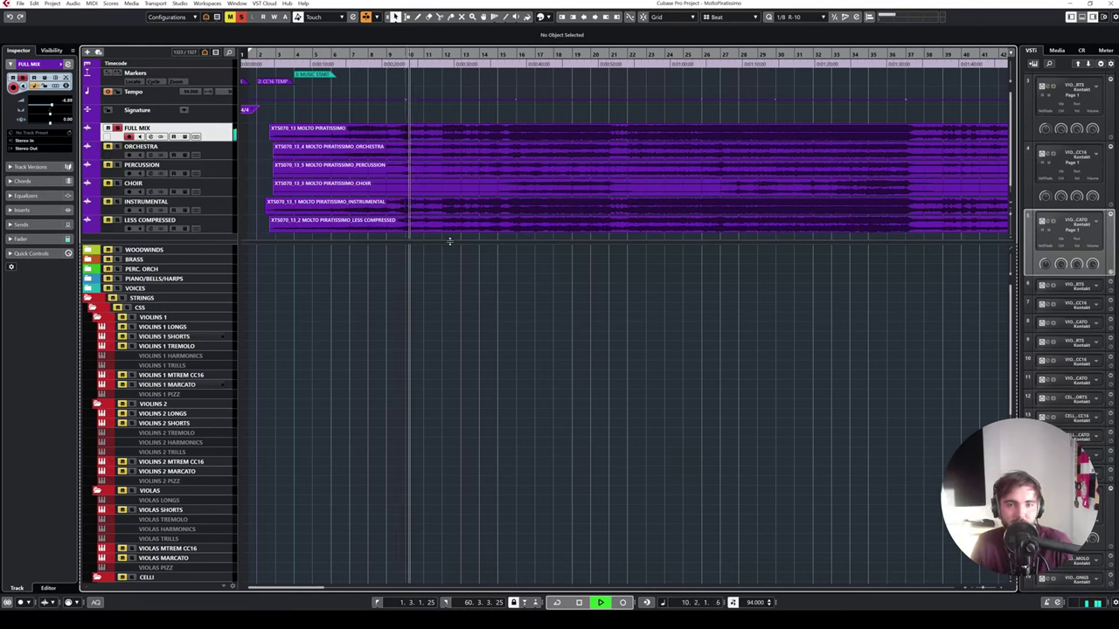
pyautogui.press('space')
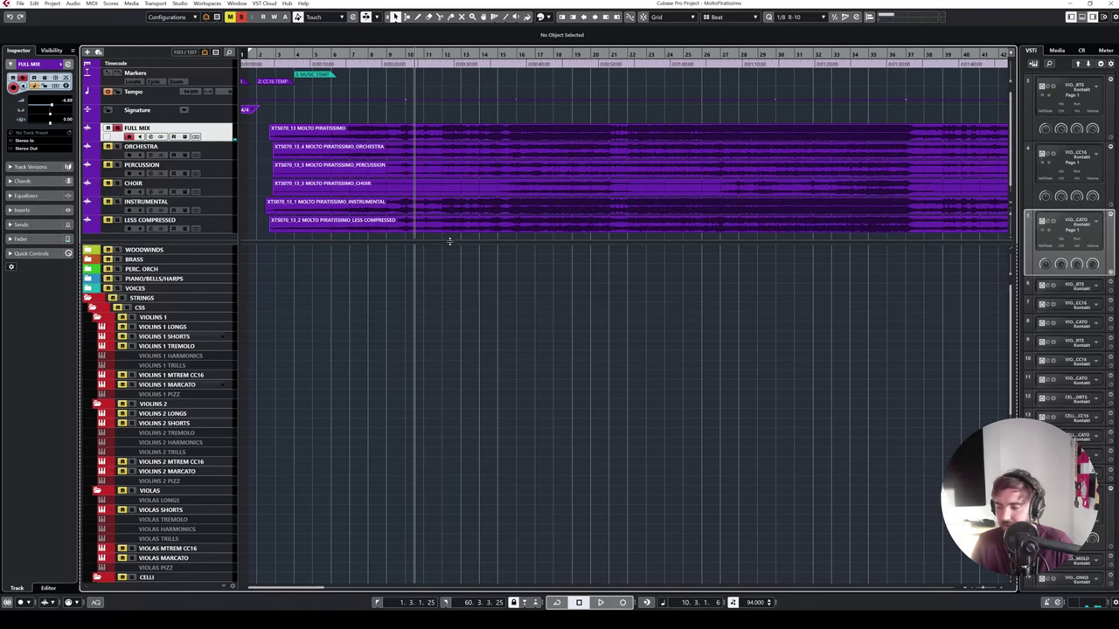
# - Return the playhead to bar 2 and shrink the upper track area to FULL MIX, ORCHESTRA and PERCUSSION
pyautogui.press('Down')
pyautogui.press('Up')
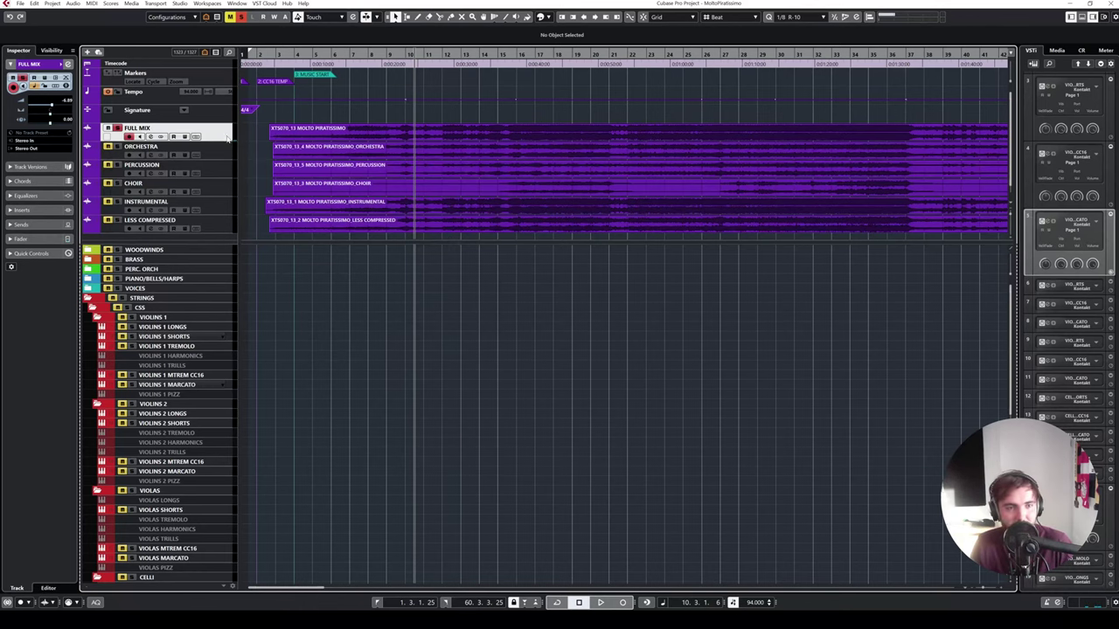
pyautogui.press('s')
pyautogui.moveTo(303, 56); pyautogui.dragTo(266, 61)
pyautogui.press('s')
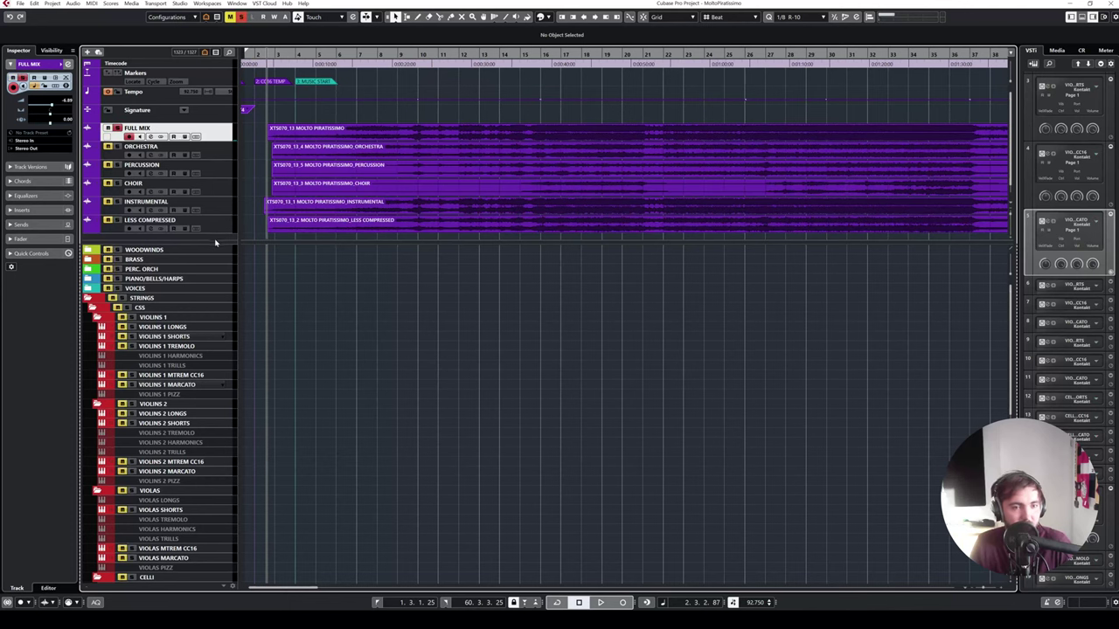
pyautogui.moveTo(215, 241); pyautogui.dragTo(214, 166)
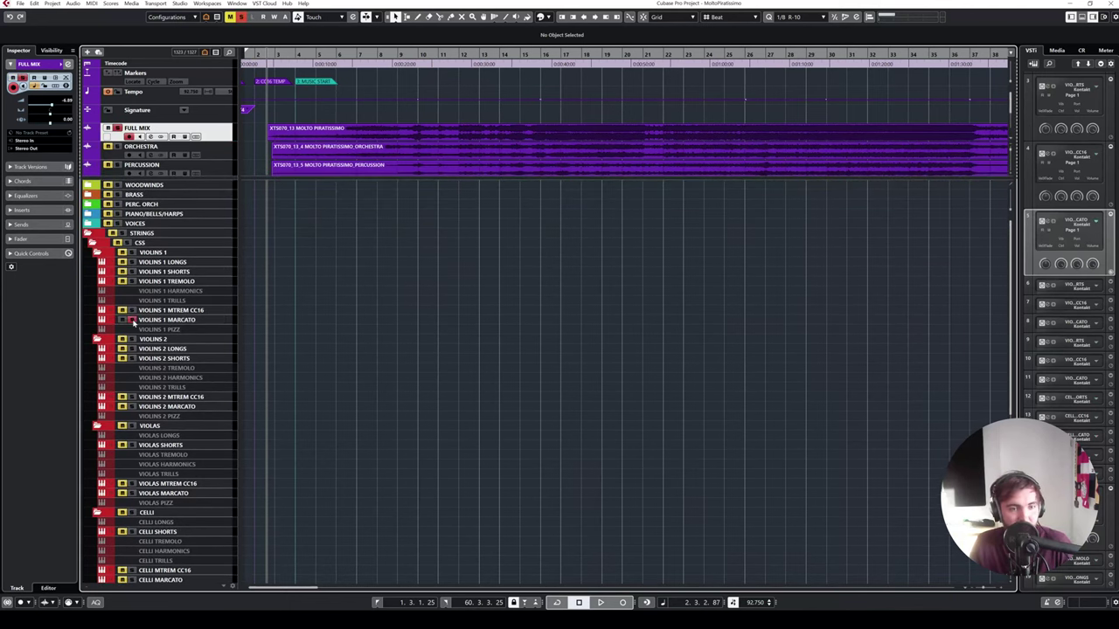
# - Deactivate solo on all tracks, including FULL MIX and the Violins 1 and Violins 2 marcato tracks
pyautogui.scroll(-3, 131, 411)
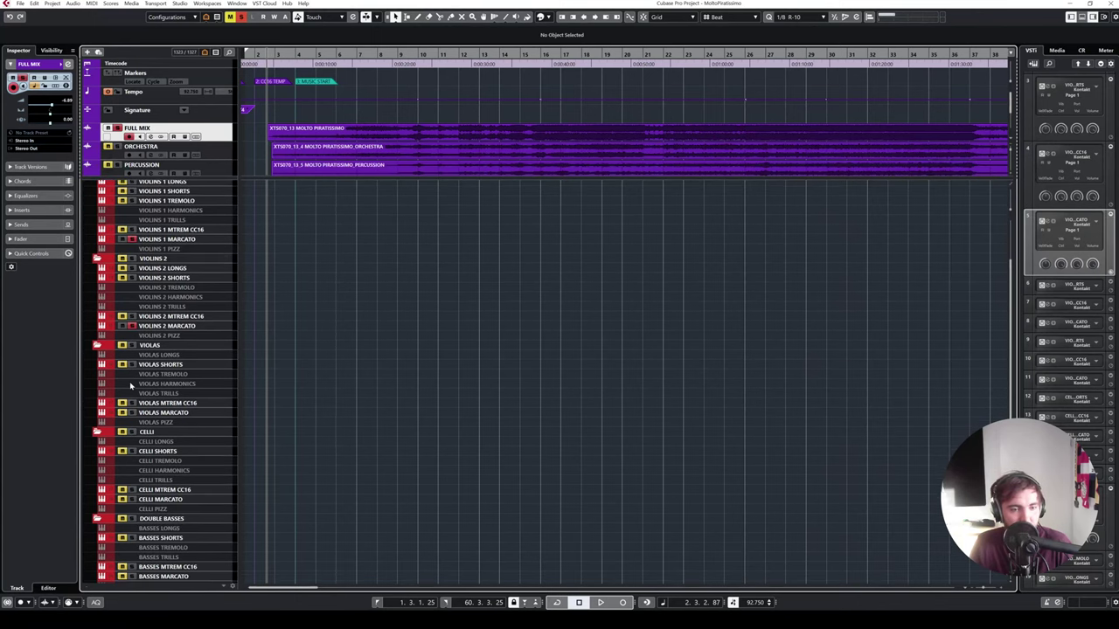
pyautogui.scroll(3, 129, 368)
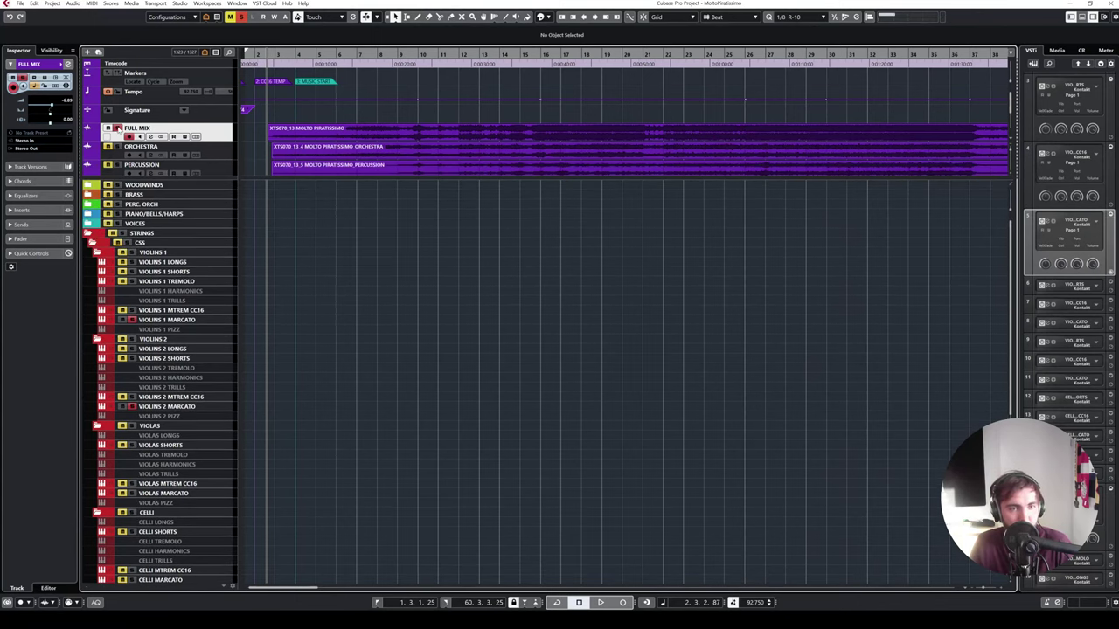
pyautogui.click(116, 128)
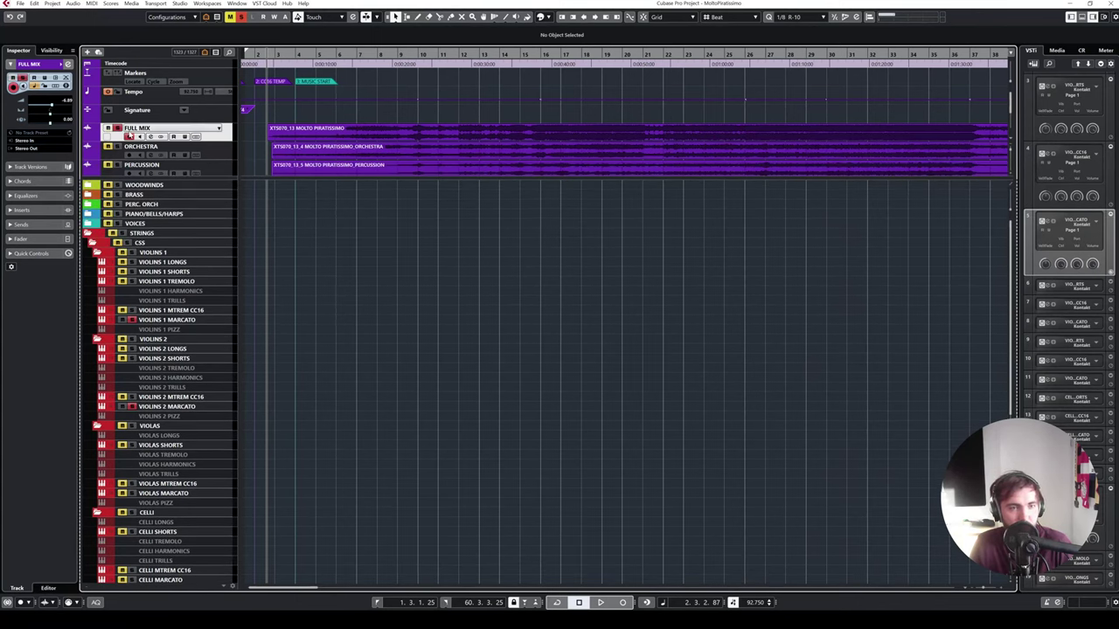
pyautogui.click(242, 17)
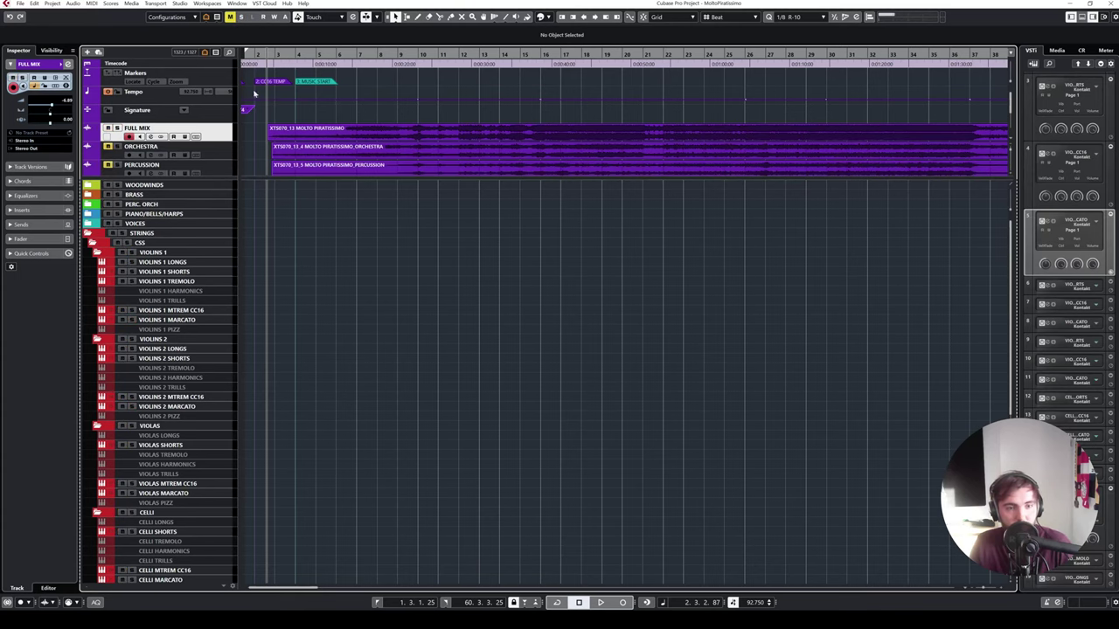
# - Select the VIOLINS 1 MARCATO track, play the reference from bar 2 with the timeline zoomed in, and stop near bar 4
pyautogui.click(189, 320)
pyautogui.press('space')
pyautogui.press('h')
pyautogui.press('h')
pyautogui.press('h')
pyautogui.press('h')
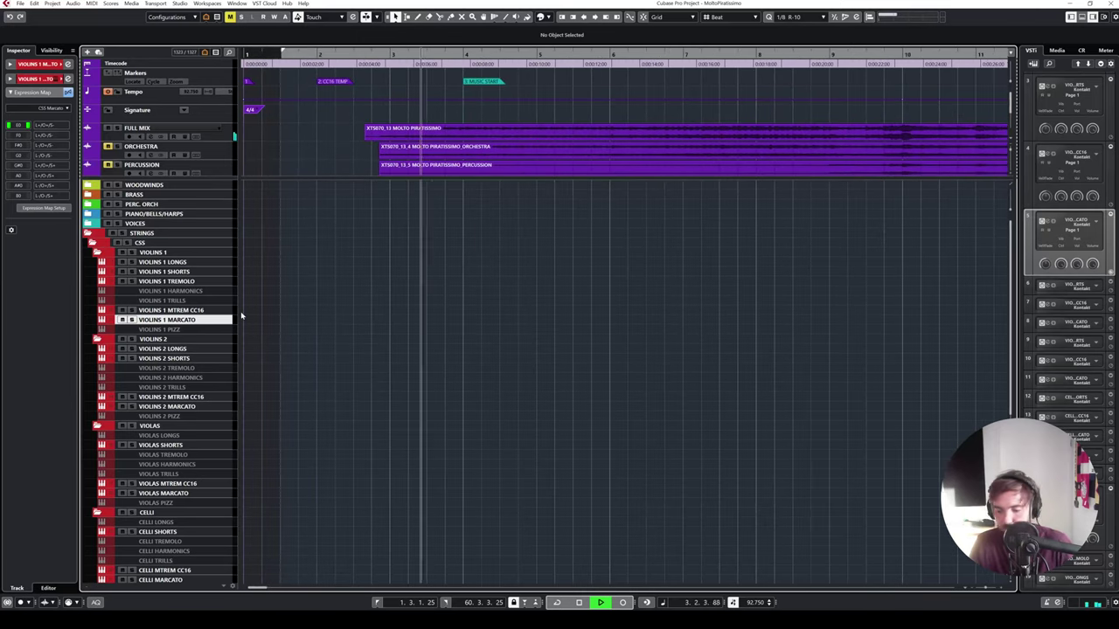
pyautogui.press('space')
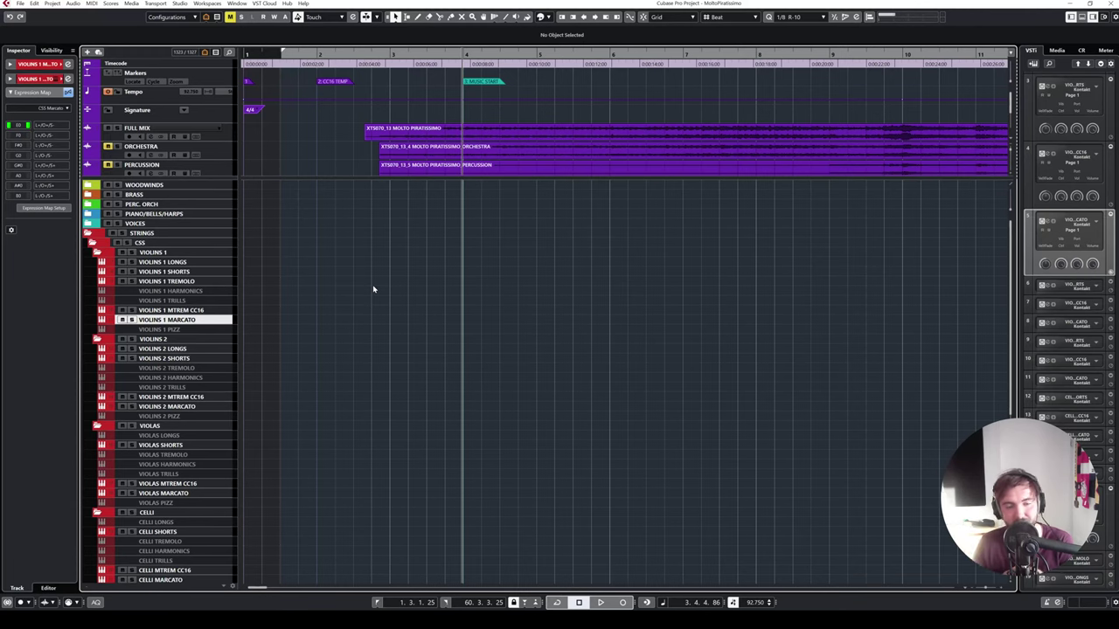
# - Expand the METROPOLIS ARK folder and replay the reference from bar 2 to bar 5
pyautogui.scroll(-5, 367, 291)
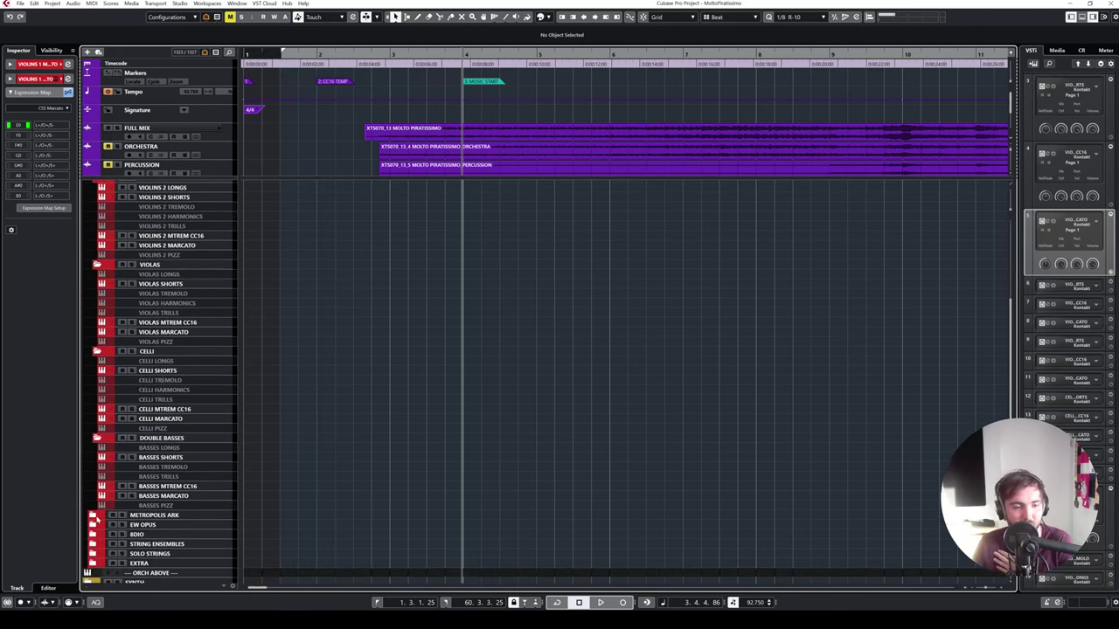
pyautogui.click(93, 516)
pyautogui.moveTo(371, 58); pyautogui.dragTo(361, 58)
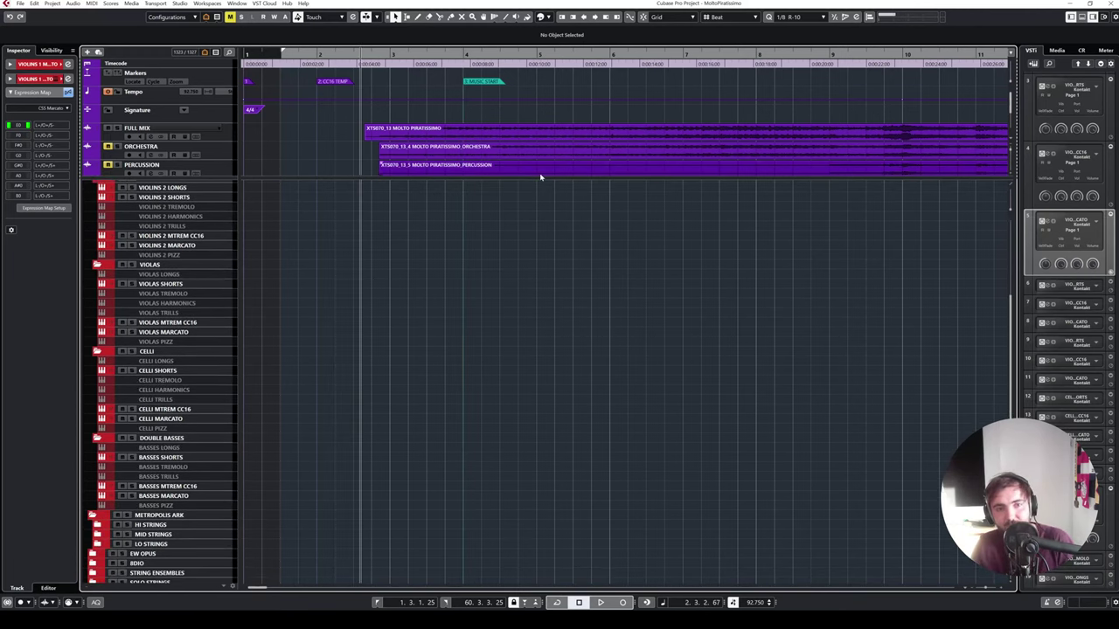
pyautogui.press('space')
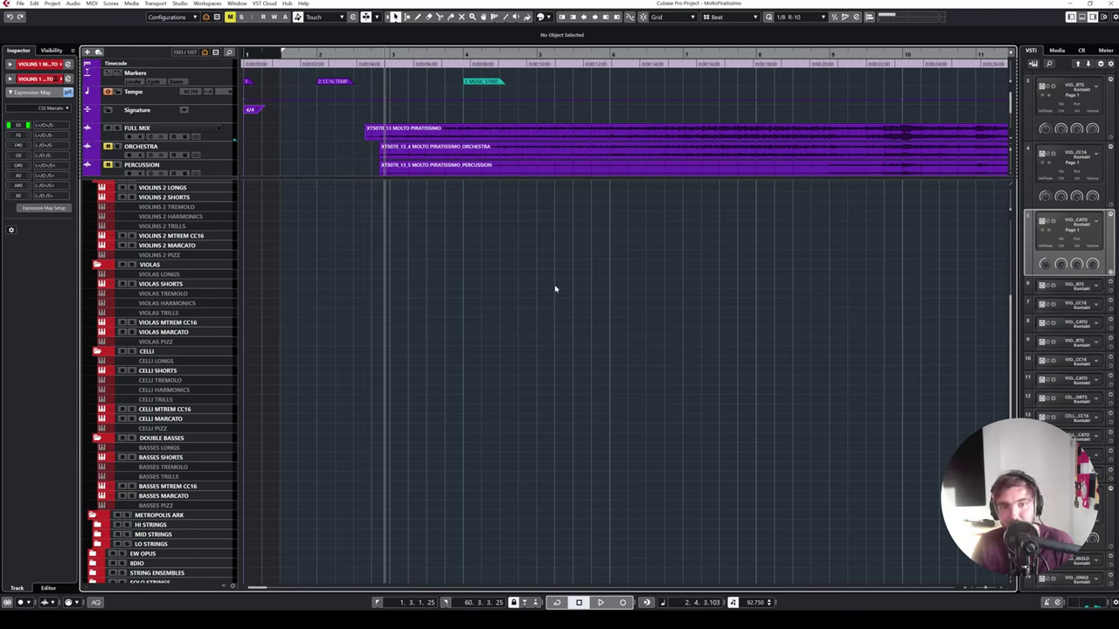
pyautogui.press('space')
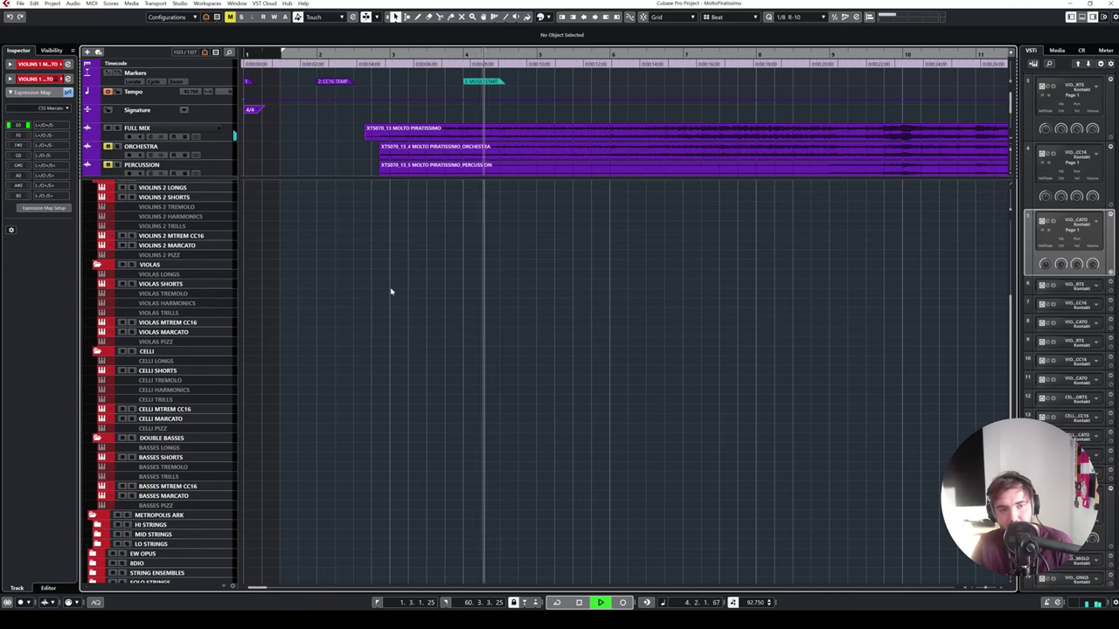
pyautogui.press('space')
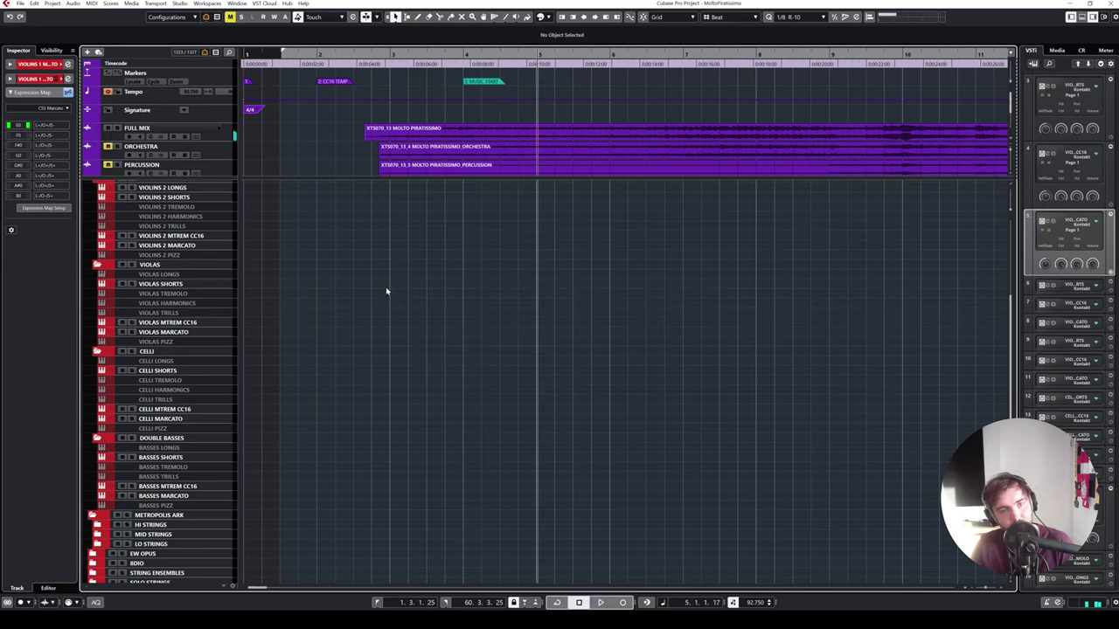
# - Select the VIOLAS SHORTS track and replay the reference briefly from bar 2 into bar 3
pyautogui.click(193, 285)
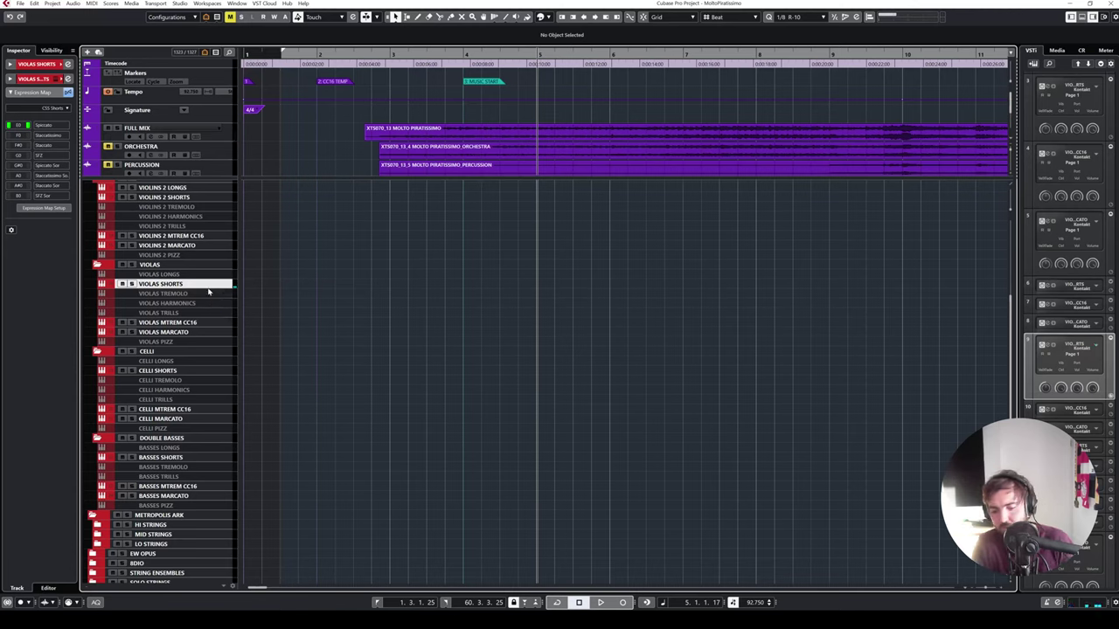
pyautogui.click(362, 55)
pyautogui.press('space')
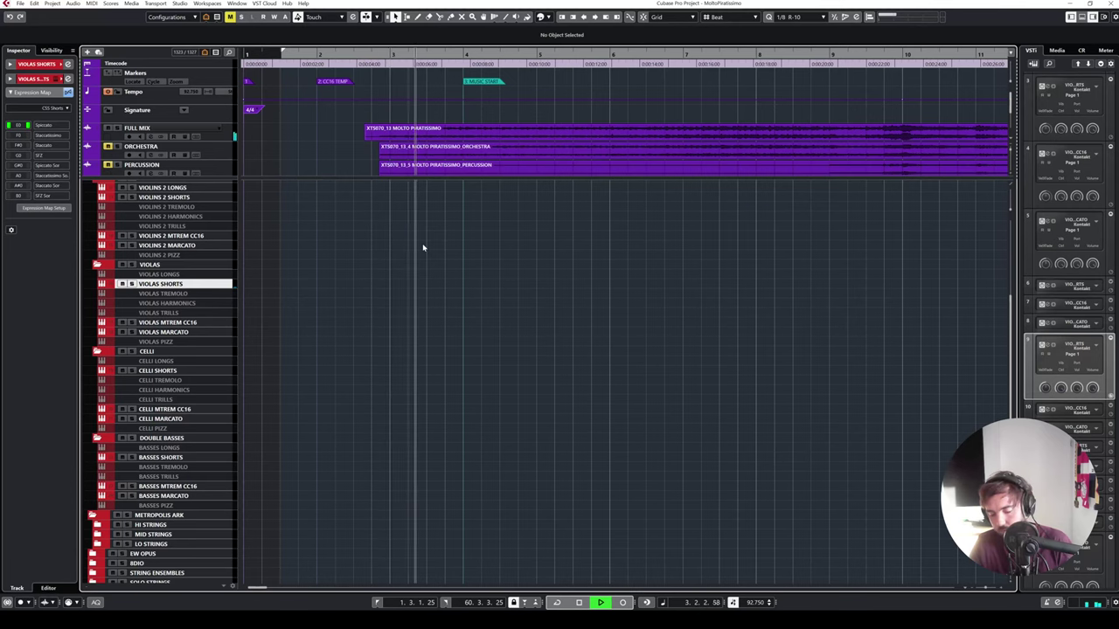
pyautogui.press('space')
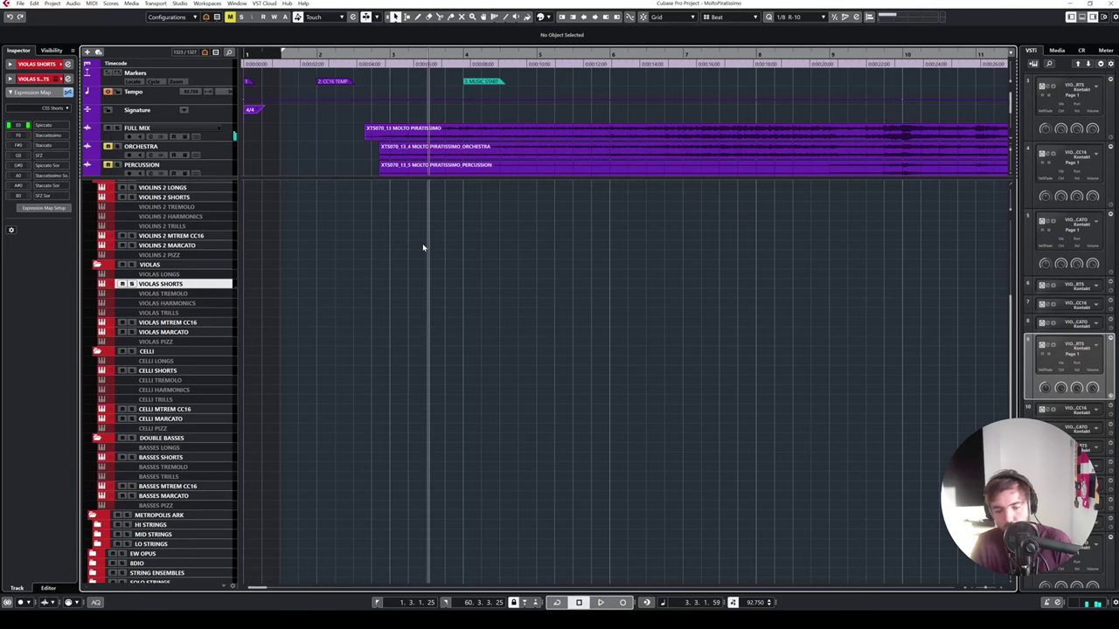
pyautogui.doubleClick(194, 285)
# - Expand the MID STRINGS and HI STRINGS folders within METROPOLIS ARK
pyautogui.scroll(-3, 272, 431)
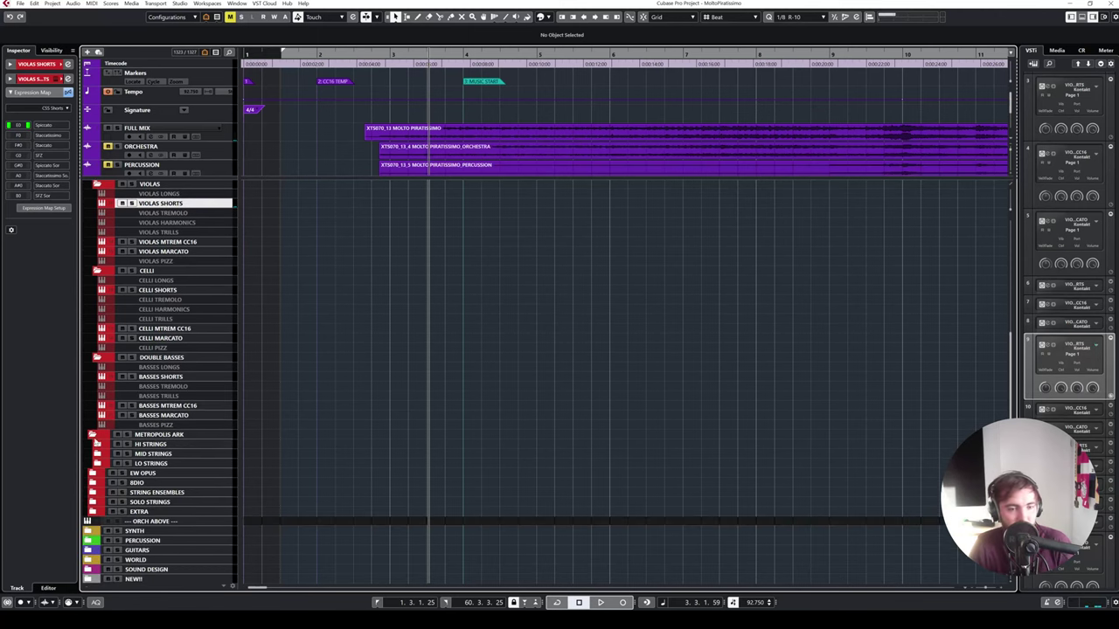
pyautogui.click(103, 453)
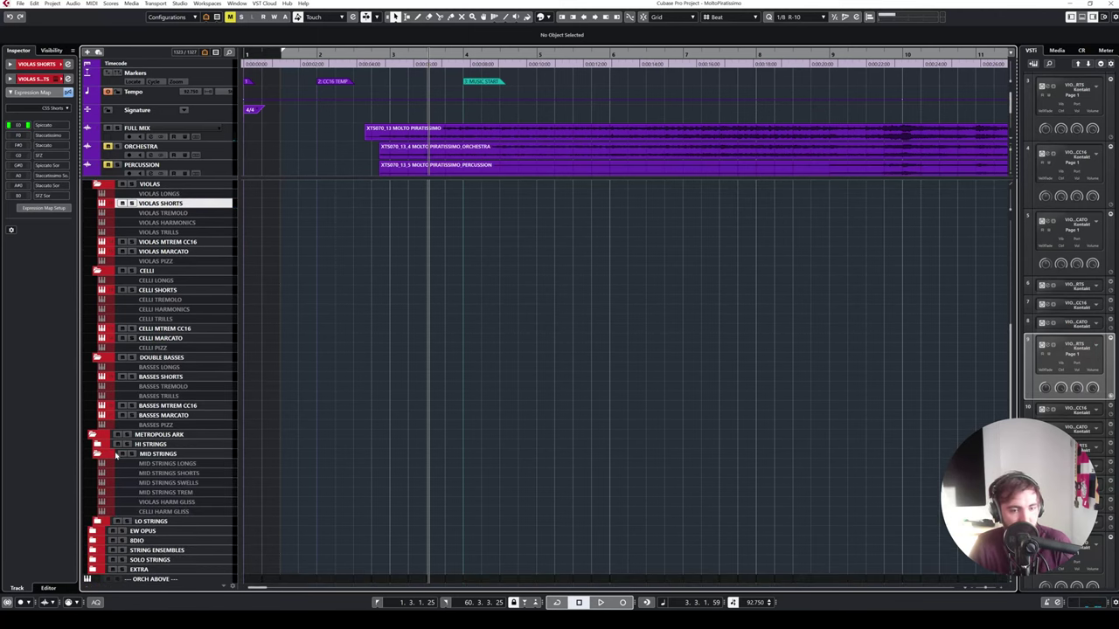
pyautogui.click(101, 445)
pyautogui.scroll(-3, 168, 458)
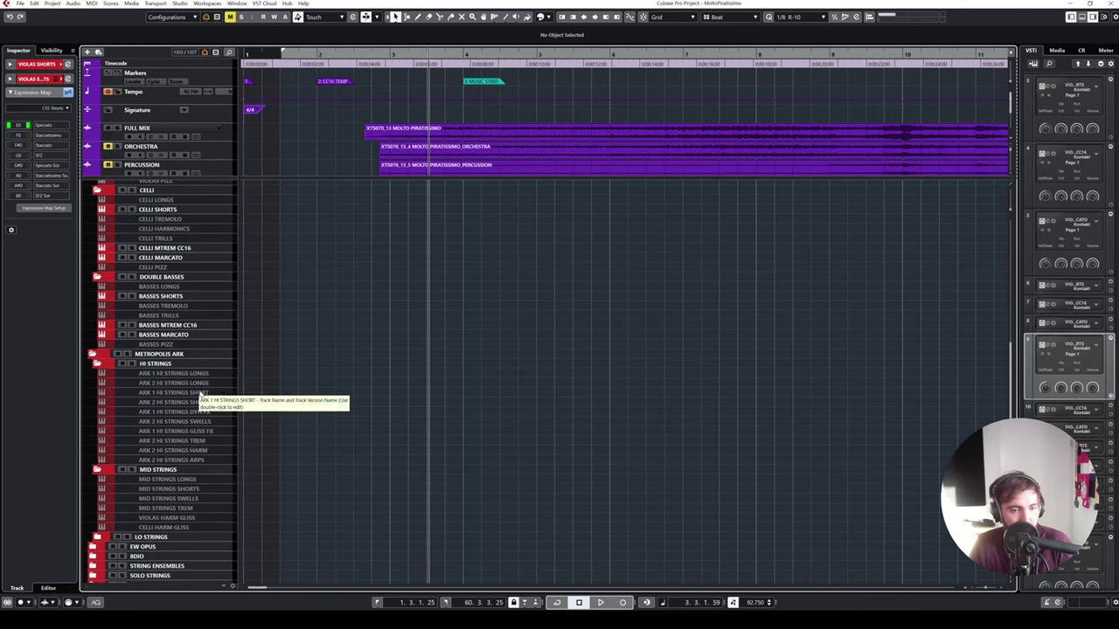
# - Enable the ARK 1 HI STRINGS SHORT and ARK 2 HI STRINGS SHORTS tracks, and select the ARK 1 track
pyautogui.click(207, 394)
pyautogui.keyDown('shift'); pyautogui.click(205, 402); pyautogui.keyUp('shift')
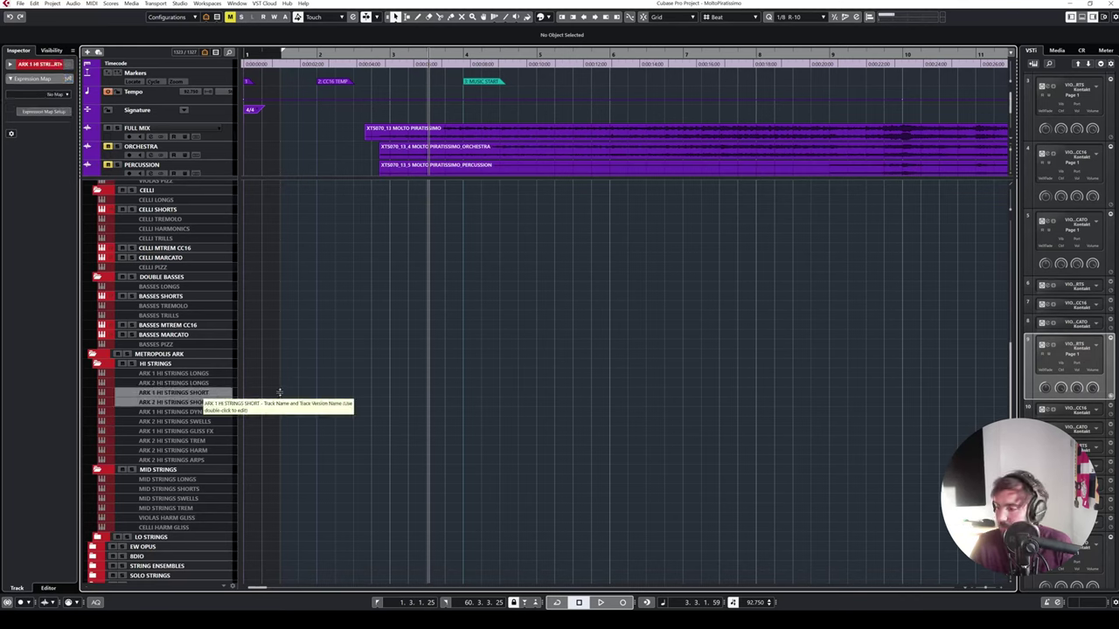
pyautogui.click(206, 392)
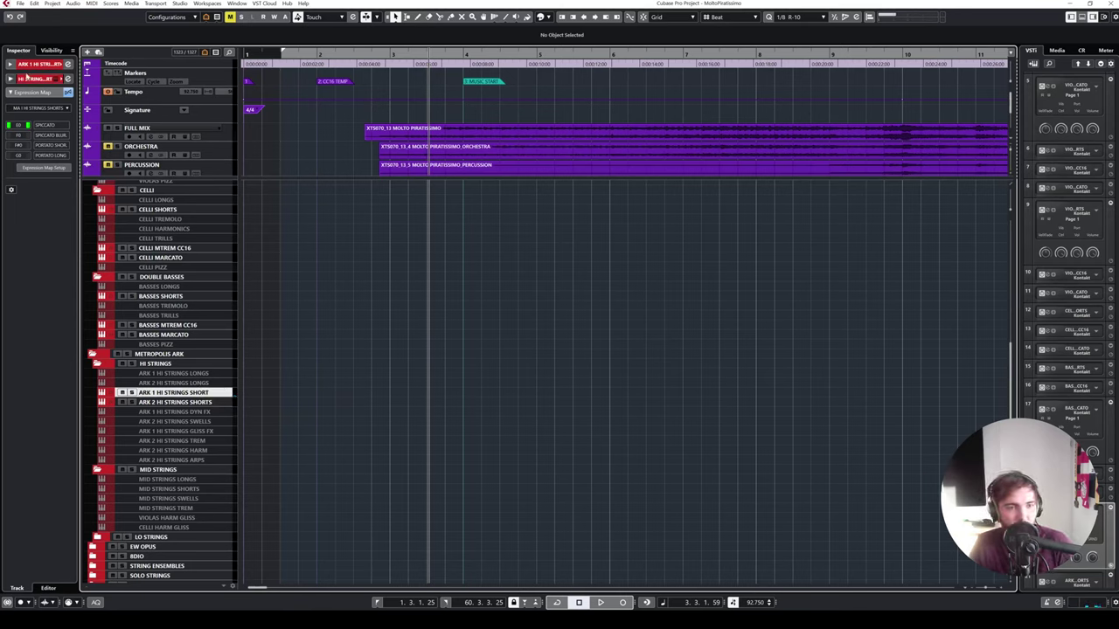
# - Expand the basic track settings of ARK 1 HI STRINGS SHORT for inspection
pyautogui.click(49, 66)
pyautogui.click(50, 65)
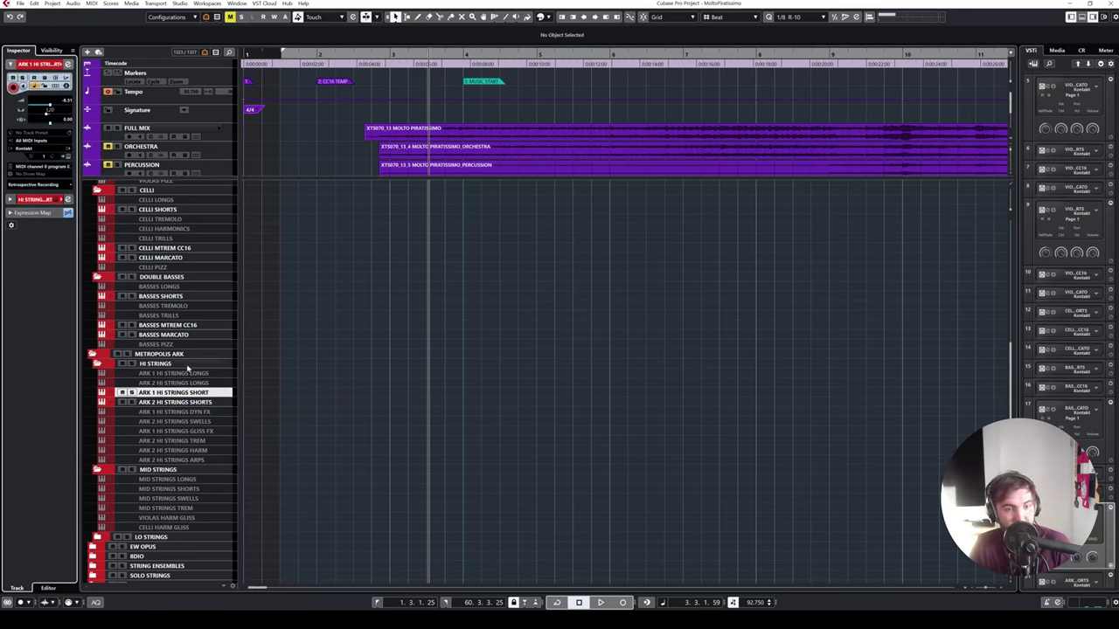
# - Move the playhead into bar 2 and select the VIOLINS 1 SHORTS track in the CSS folder
pyautogui.scroll(2, 190, 306)
pyautogui.scroll(-1, 192, 310)
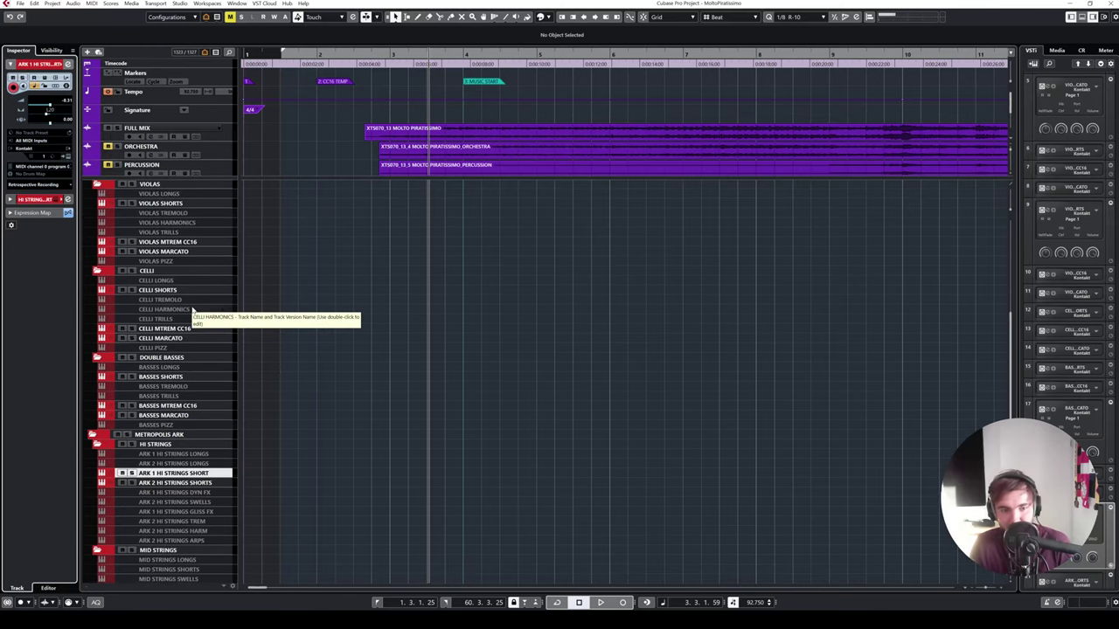
pyautogui.scroll(3, 440, 324)
pyautogui.scroll(-2, 440, 327)
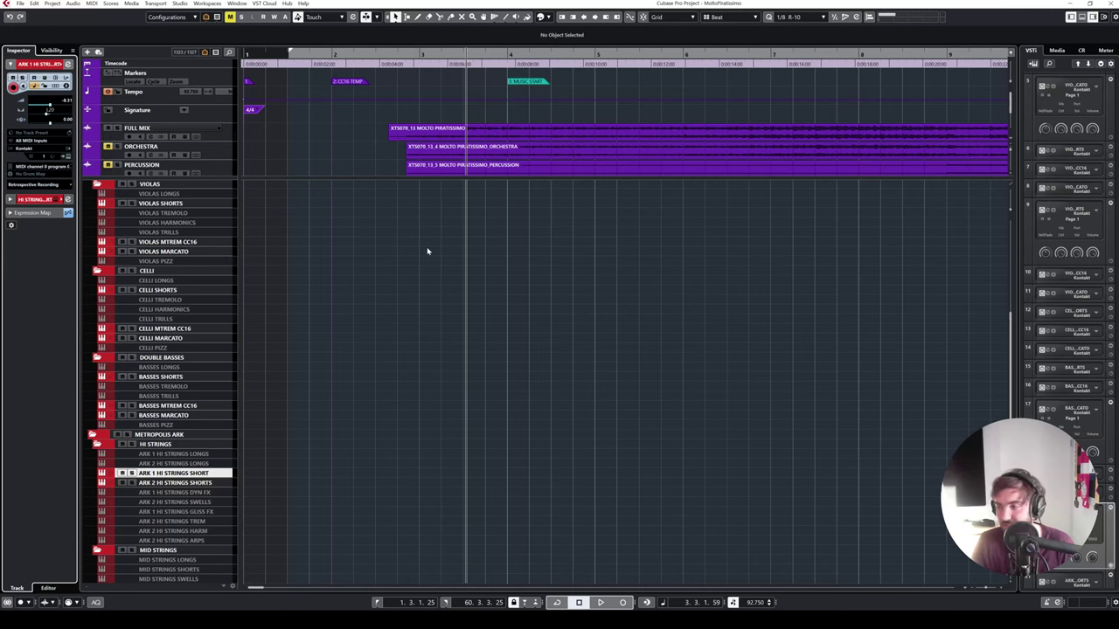
pyautogui.click(374, 55)
pyautogui.scroll(8, 189, 258)
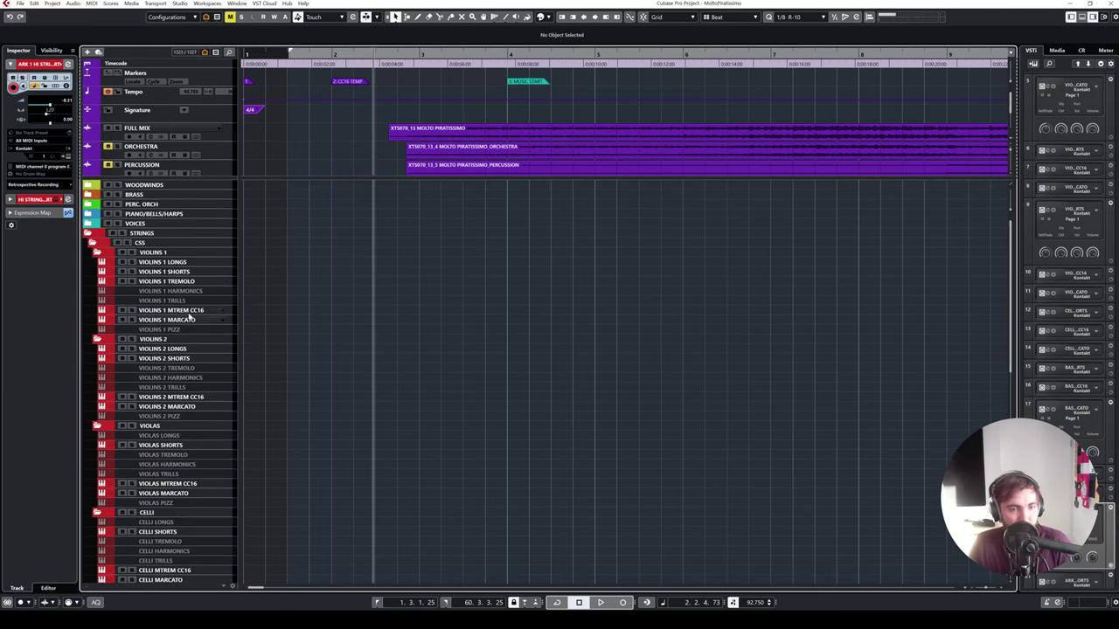
pyautogui.click(189, 319)
pyautogui.click(171, 271)
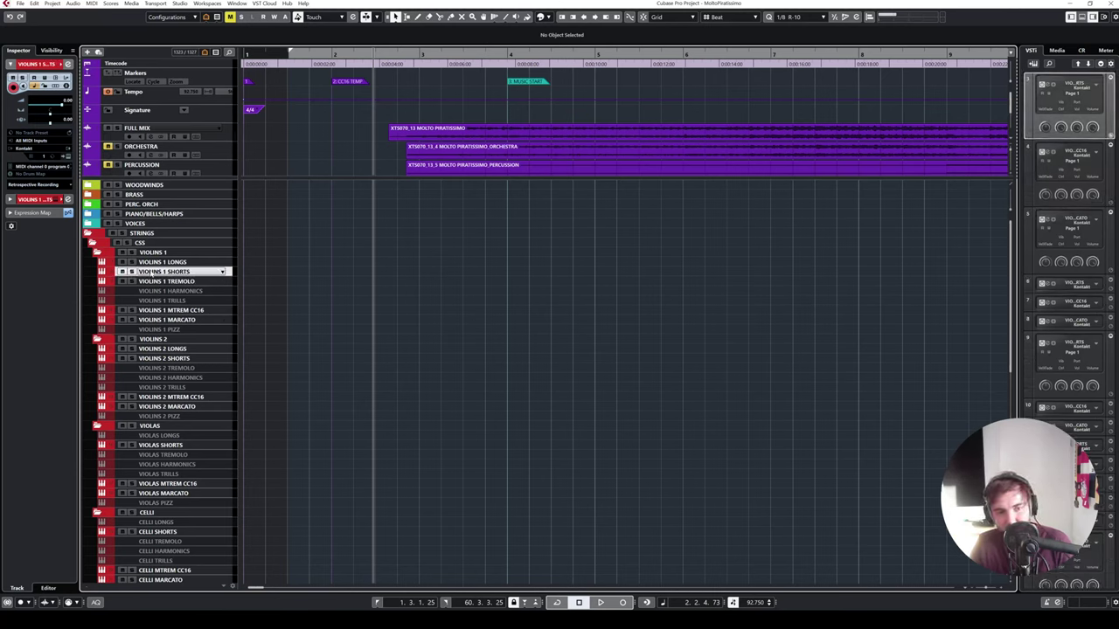
# - Record a melody take on VIOLINS 1 SHORTS from bar 2 into bar 4 along with the reference
pyautogui.click(367, 63)
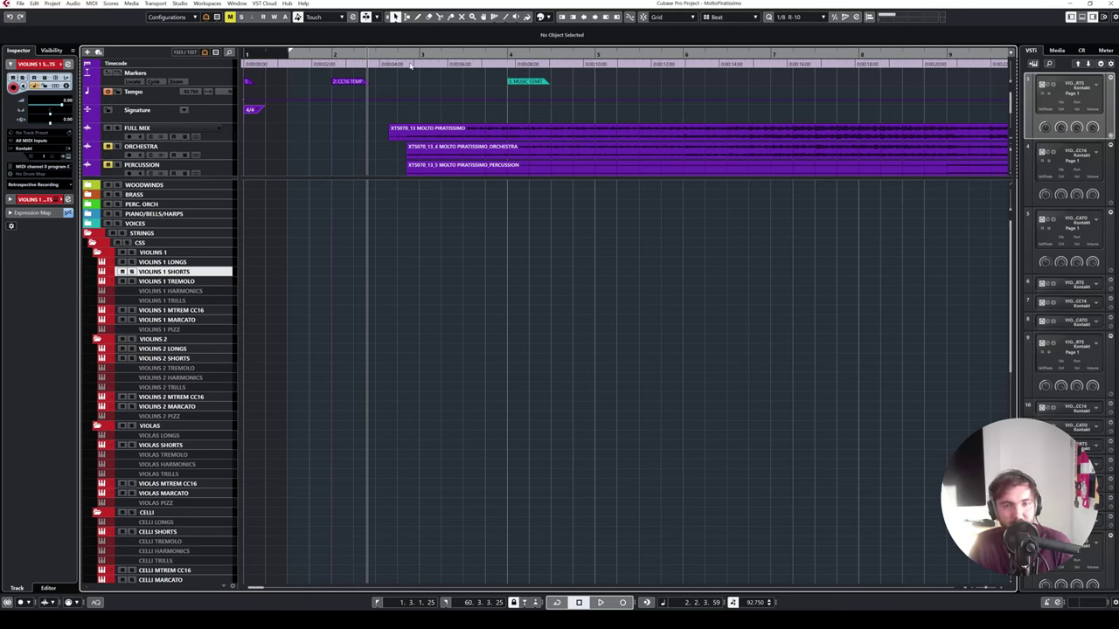
pyautogui.moveTo(385, 56); pyautogui.dragTo(357, 56)
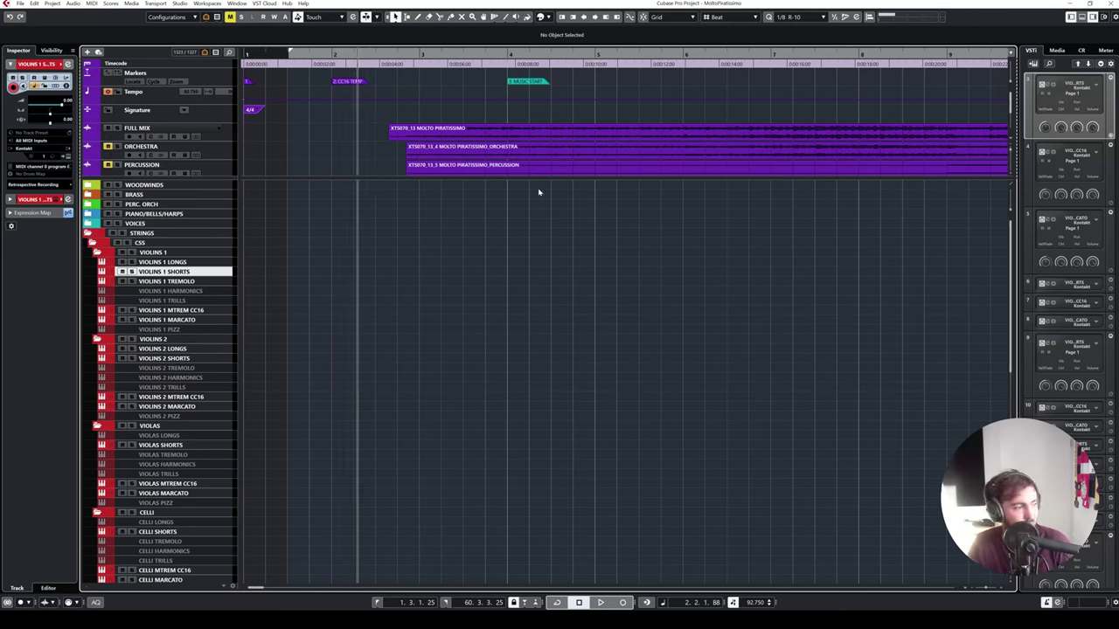
pyautogui.press('KP_Multiply')
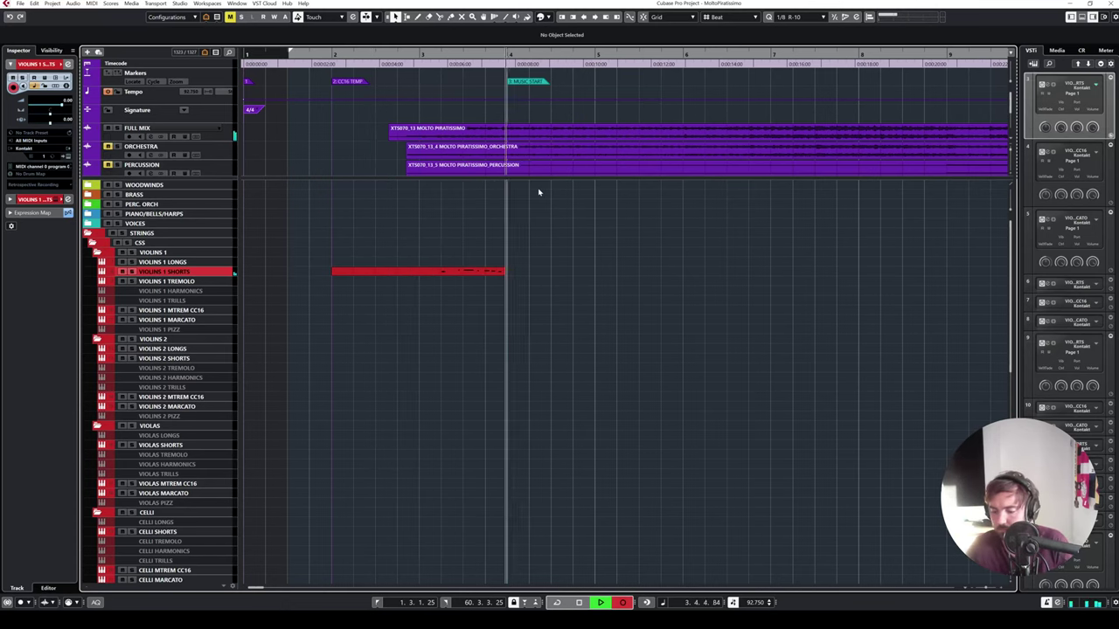
pyautogui.press('space')
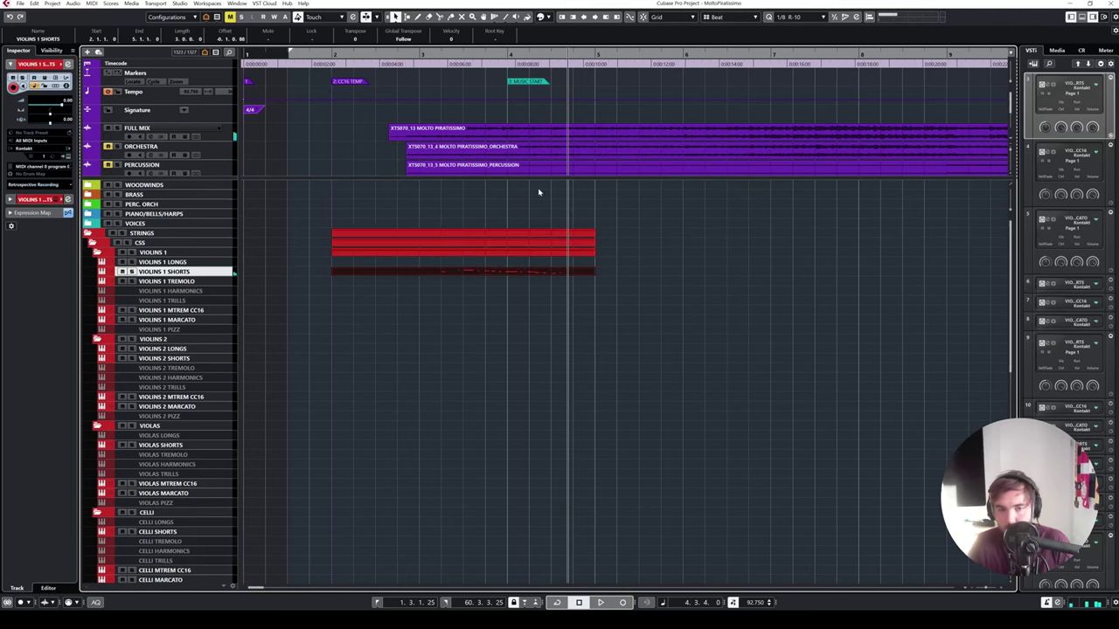
# - Mute VIOLINS 1 SHORTS and play the reference alone from bar 2 into bar 4
pyautogui.click(122, 271)
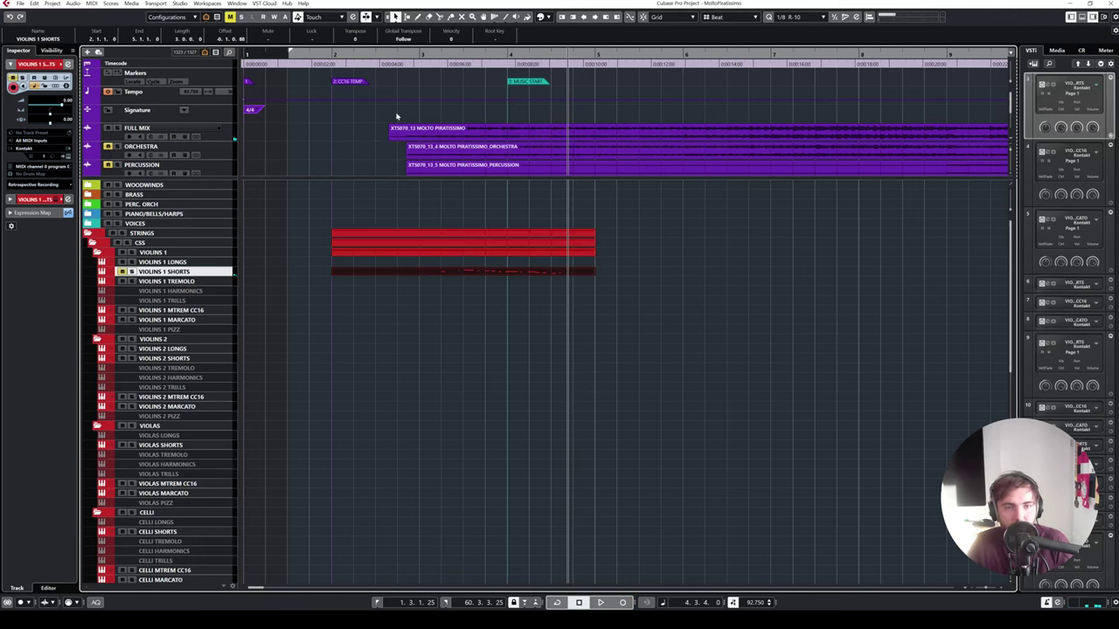
pyautogui.click(377, 54)
pyautogui.scroll(5, 472, 272)
pyautogui.press('space')
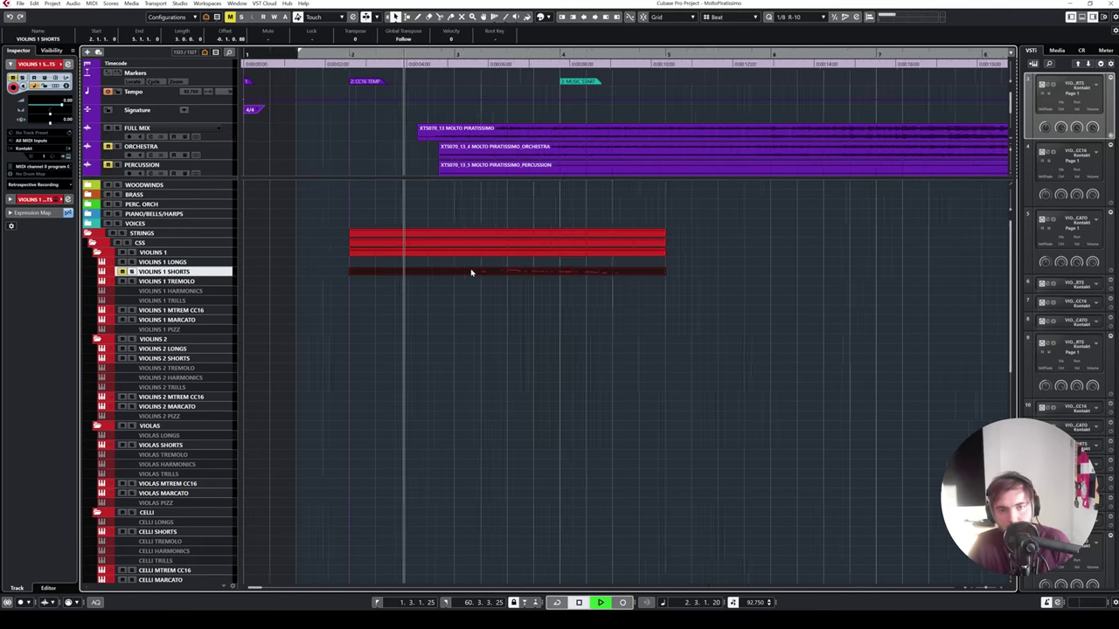
pyautogui.hscroll(2, 612, 271)
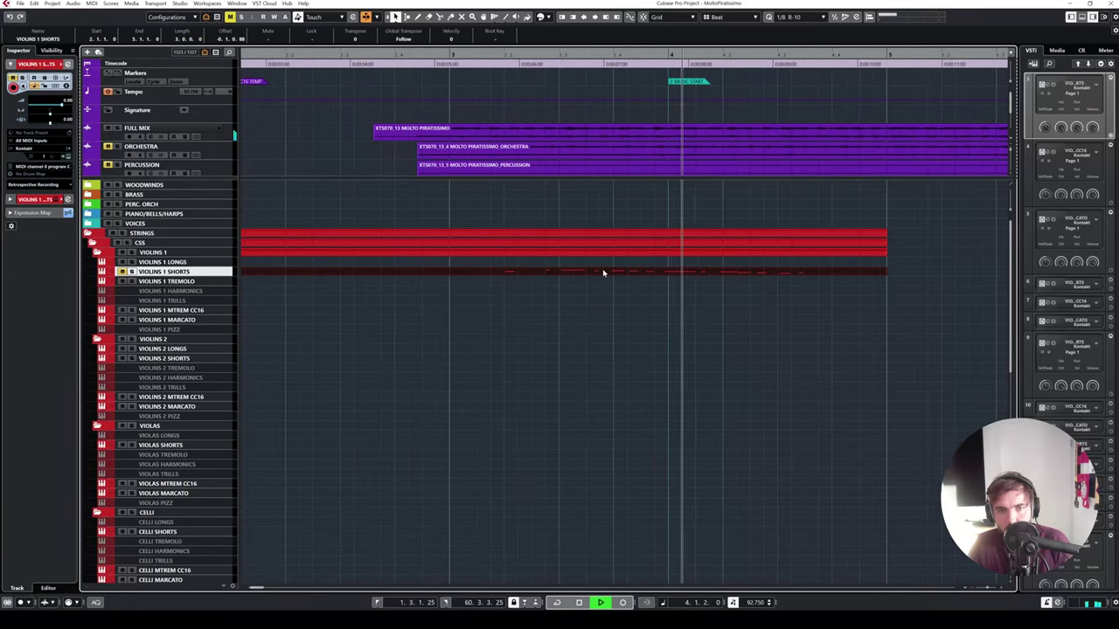
pyautogui.press('space')
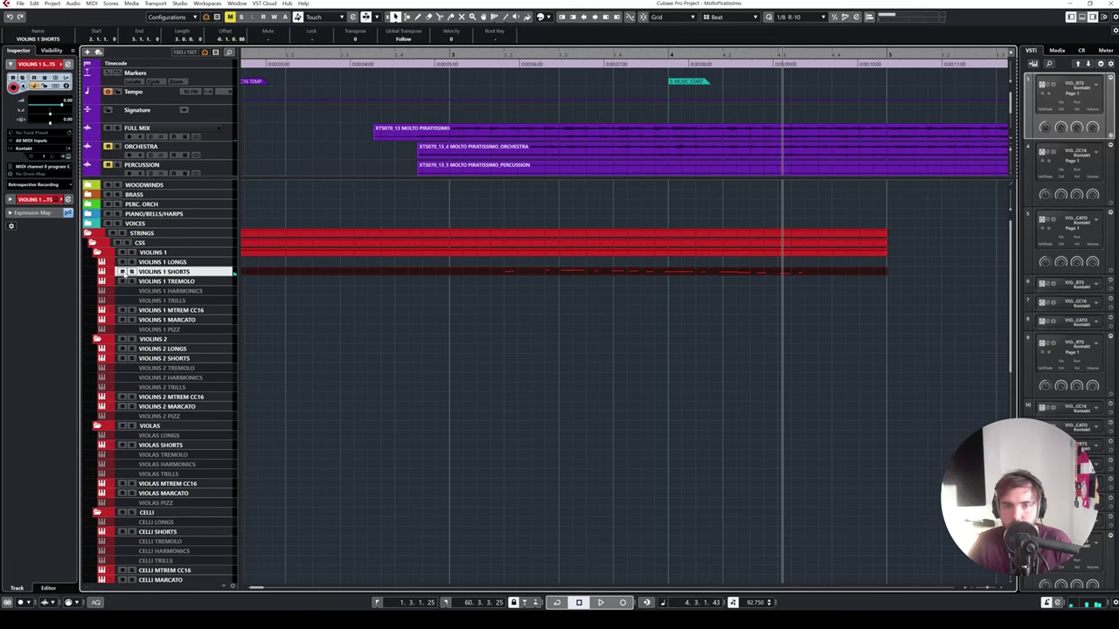
# - Delete the recorded take on VIOLINS 1 SHORTS
pyautogui.moveTo(552, 292); pyautogui.dragTo(539, 267)
pyautogui.press('Delete')
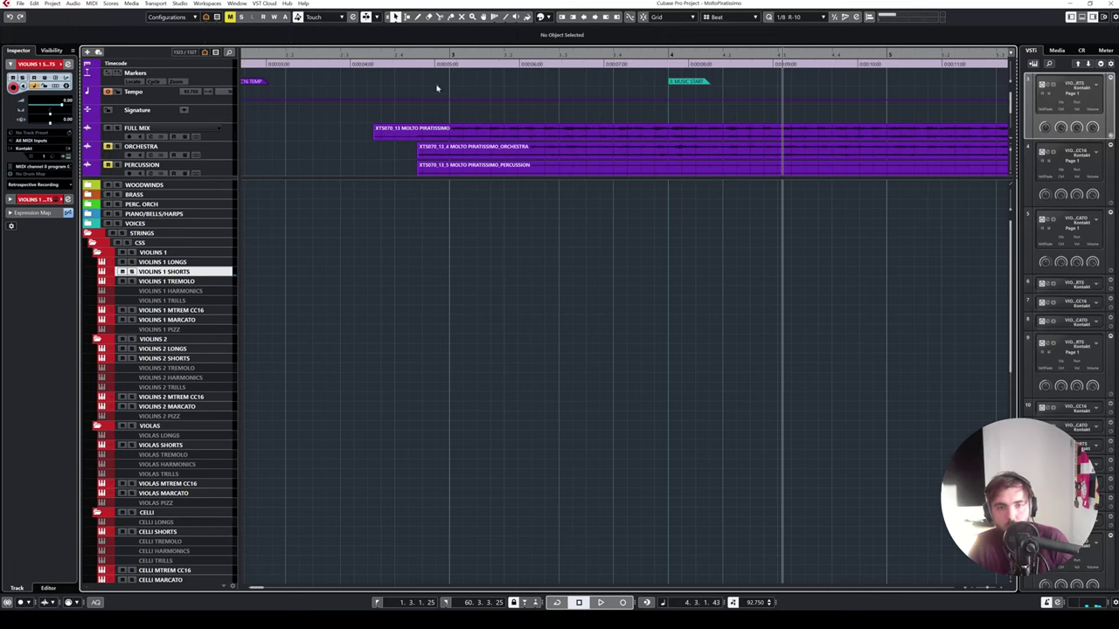
# - Replay the reference full mix from bar 2 to the start of bar 5
pyautogui.moveTo(319, 56); pyautogui.dragTo(310, 63)
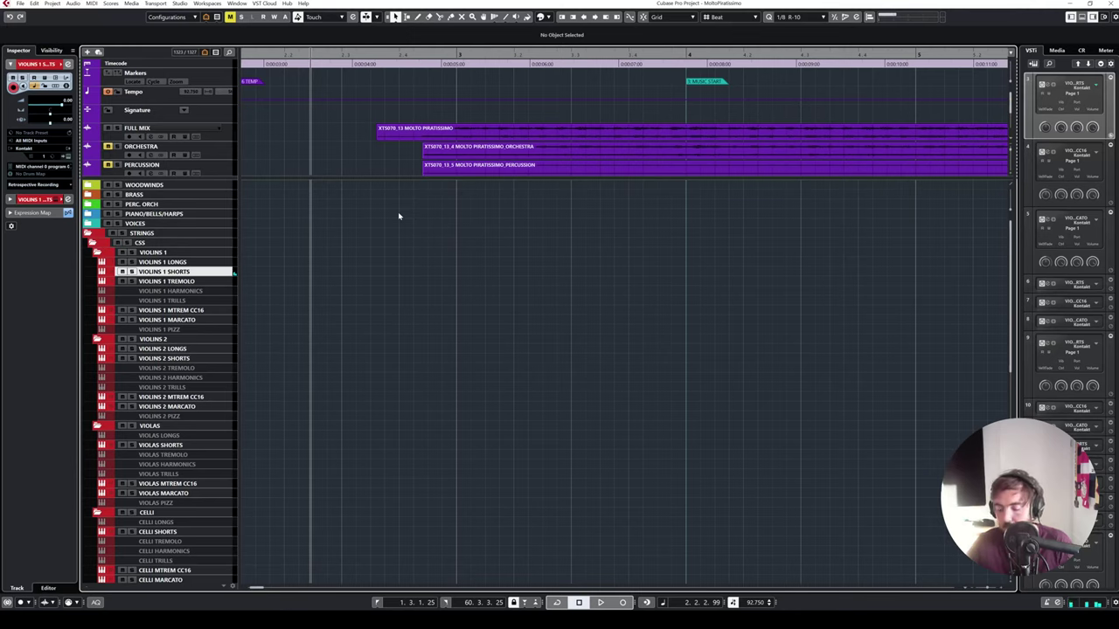
pyautogui.press('space')
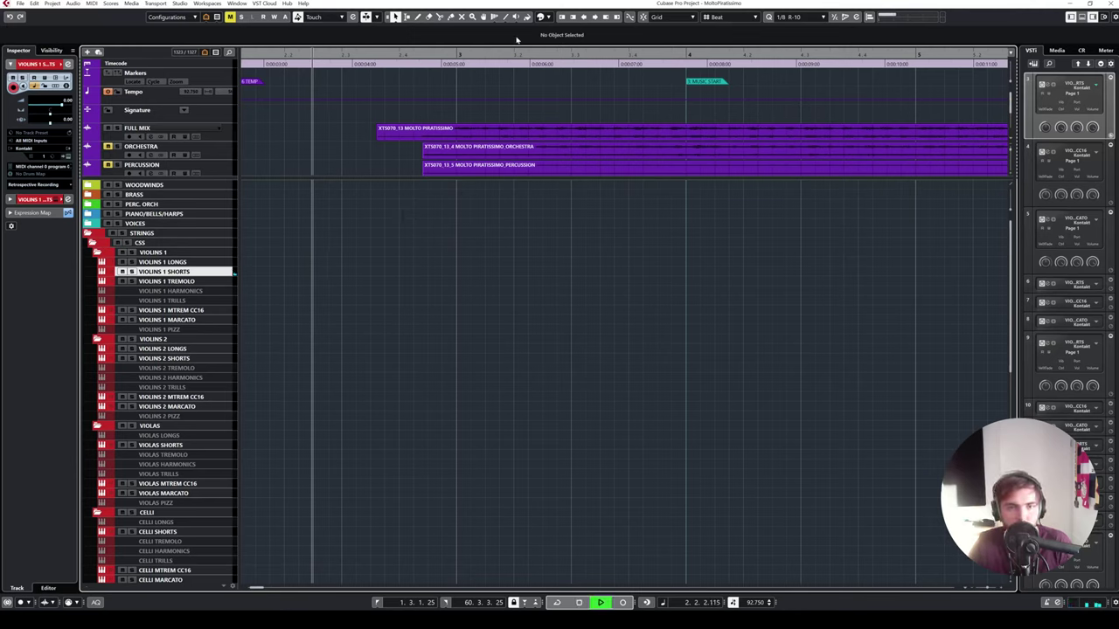
pyautogui.press('space')
pyautogui.doubleClick(591, 52)
pyautogui.click(605, 53)
pyautogui.hscroll(2, 612, 120)
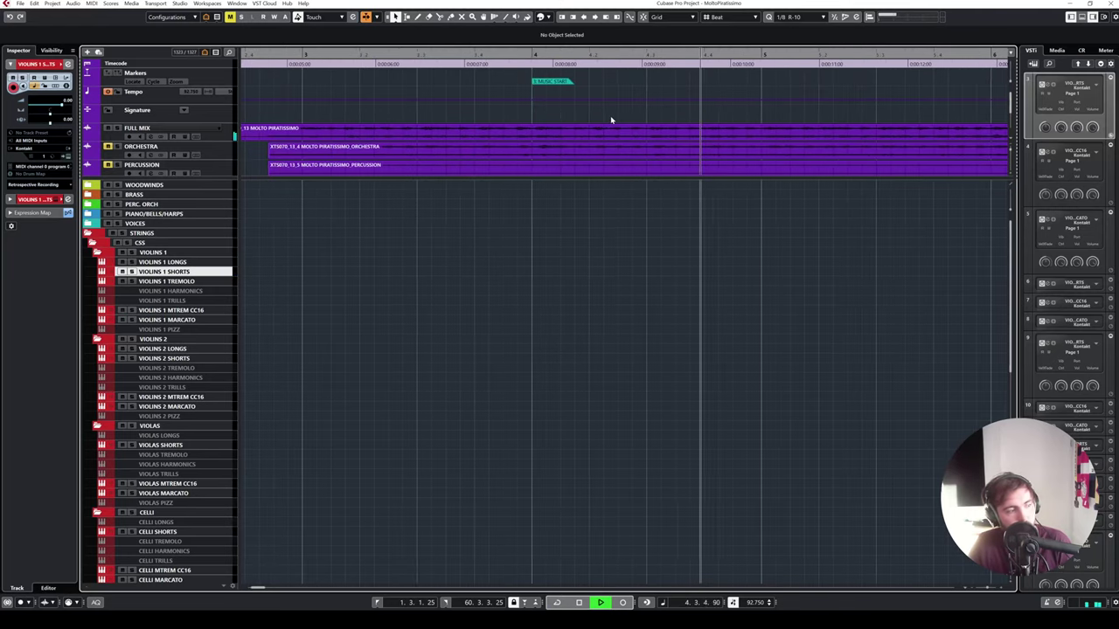
pyautogui.press('space')
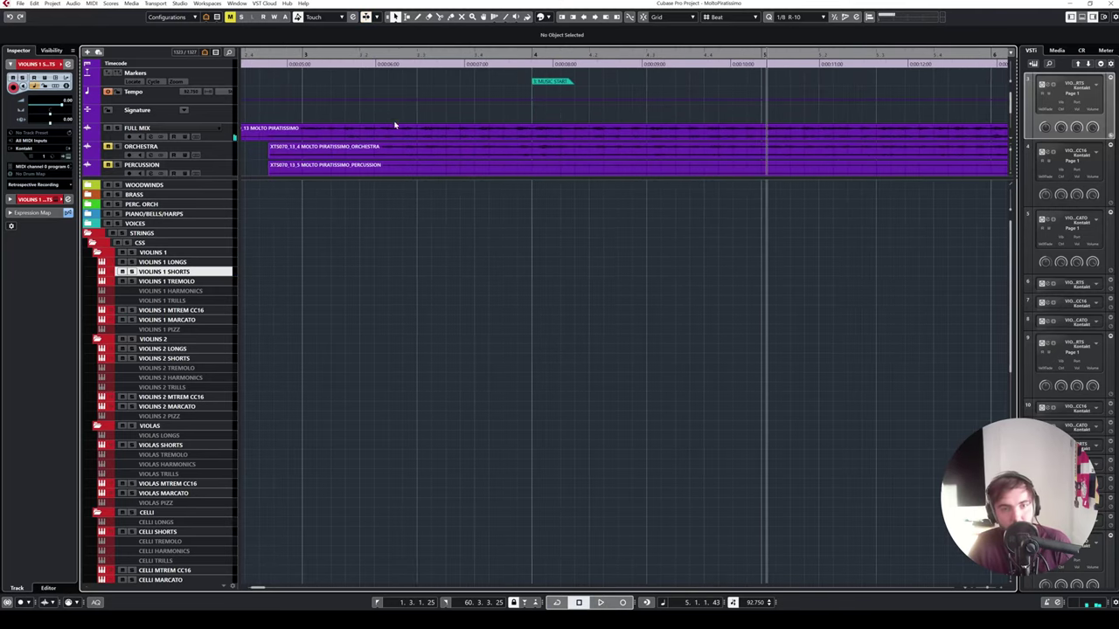
# - Select the VIOLINS 1 MARCATO track and place the playhead in bar 2 ahead of the reference audio
pyautogui.hscroll(-1, 376, 105)
pyautogui.click(266, 64)
pyautogui.click(171, 320)
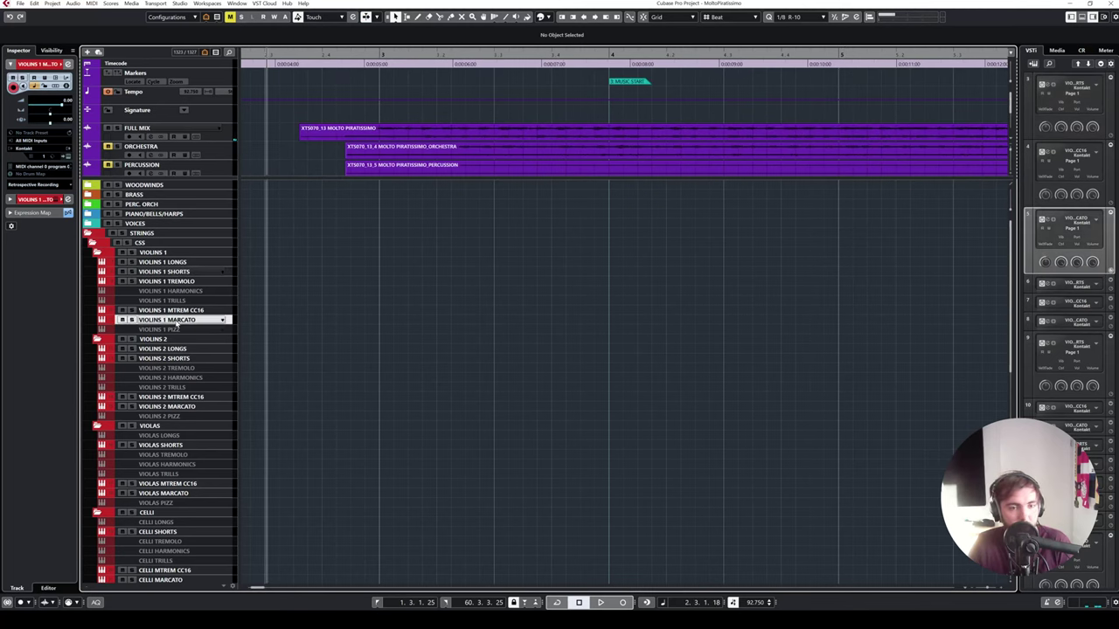
pyautogui.click(255, 55)
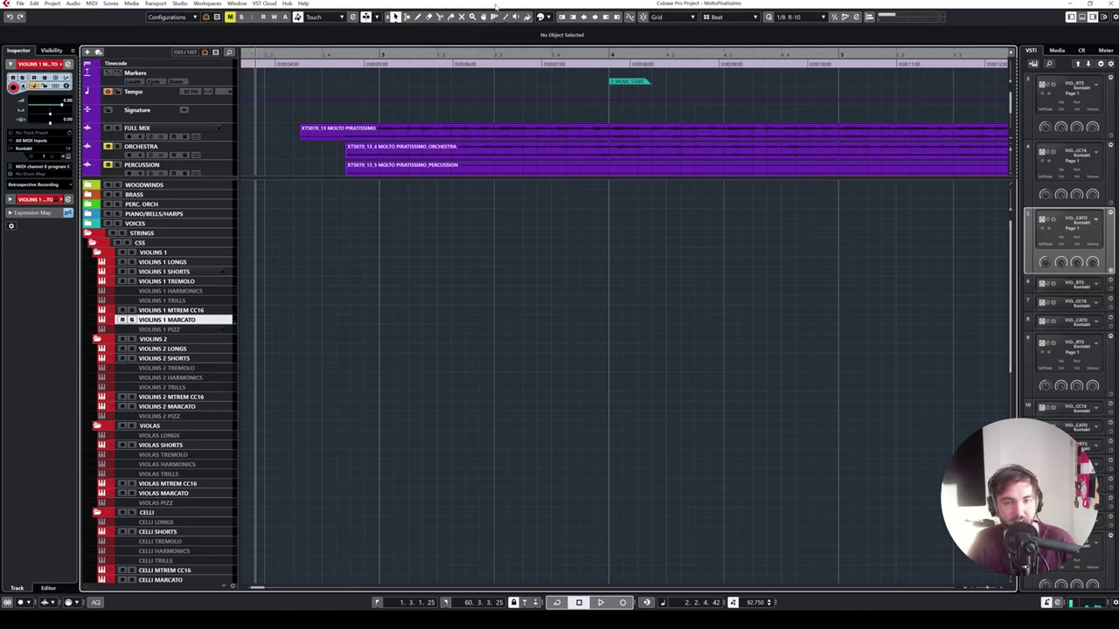
pyautogui.press('KP_Multiply')
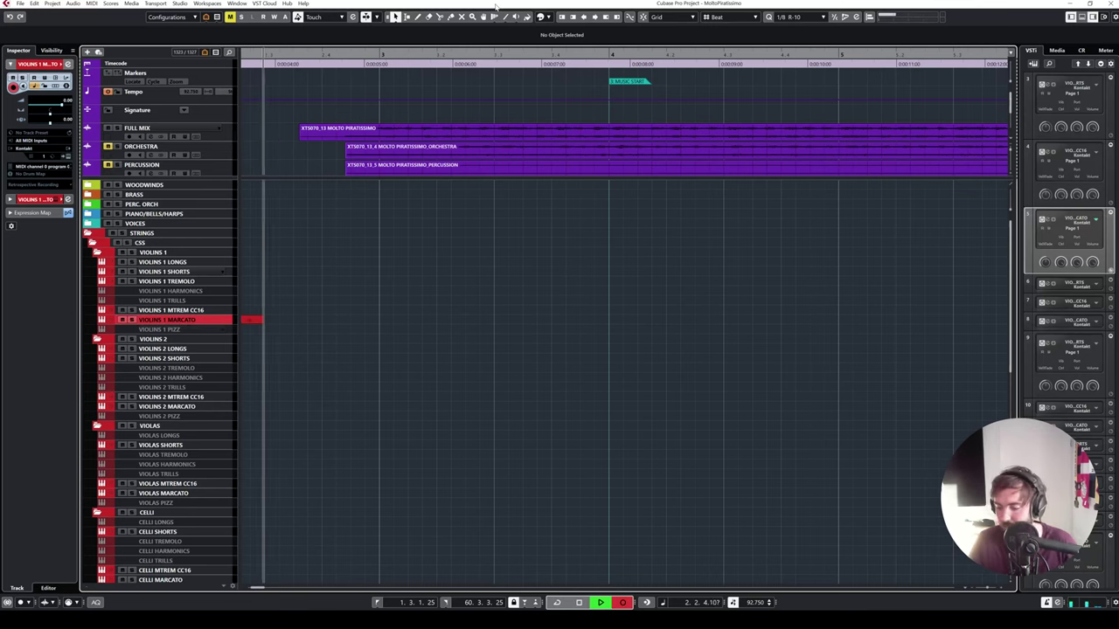
pyautogui.press('space')
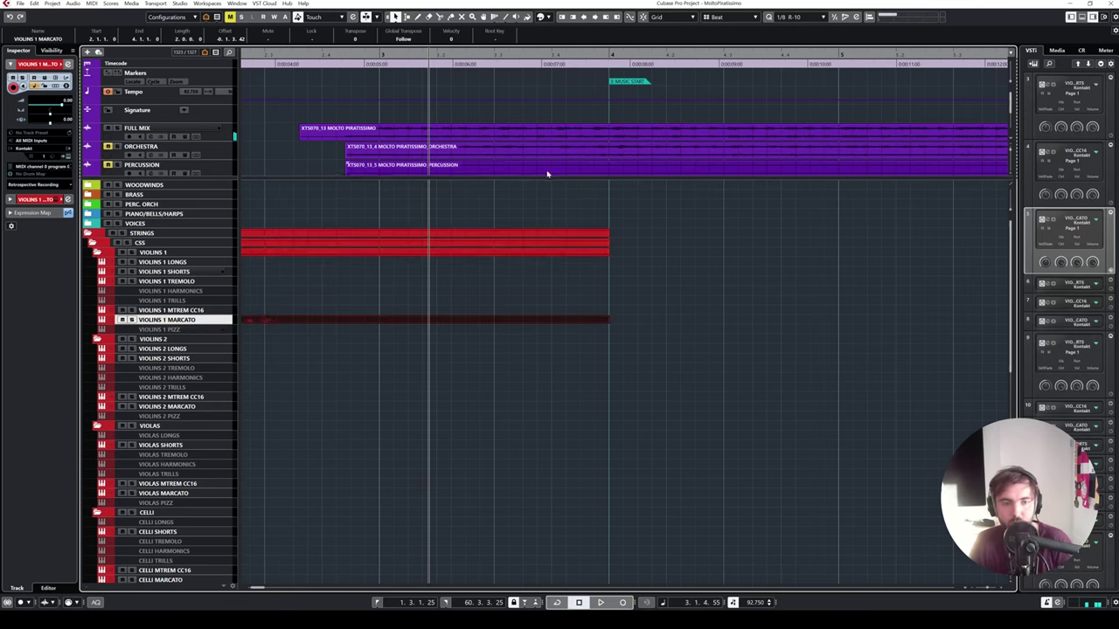
pyautogui.click(282, 347)
pyautogui.hotkey('ctrl', 'z')
# - Record the melody on VIOLINS 1 MARCATO from before the reference audio begins to the start of bar 6
pyautogui.hscroll(-1, 322, 121)
pyautogui.hscroll(-2, 322, 122)
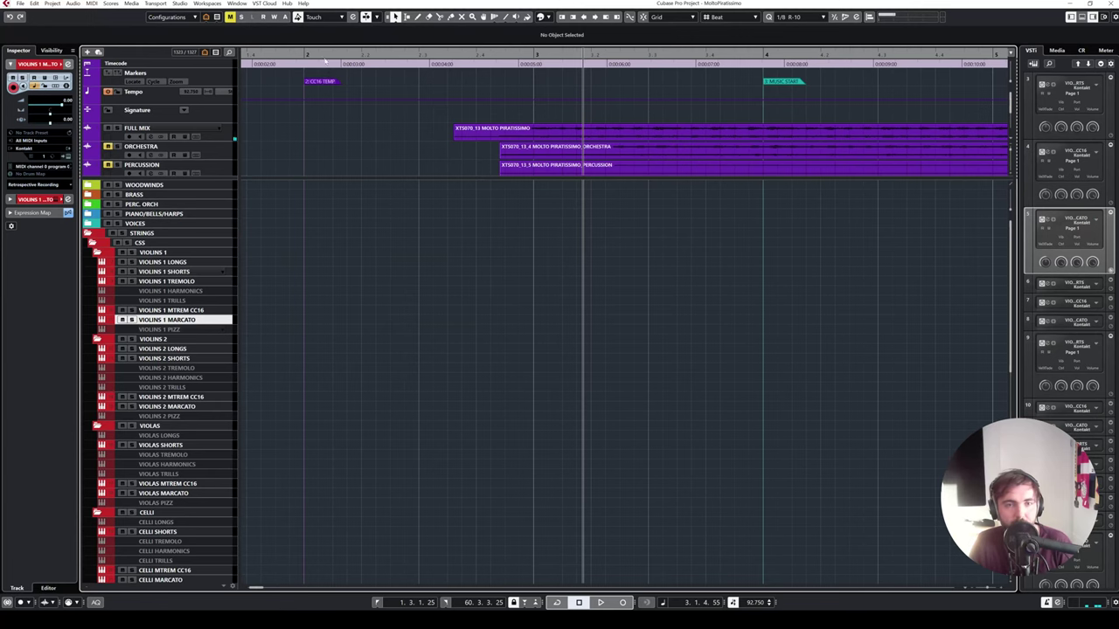
pyautogui.press('KP_Multiply')
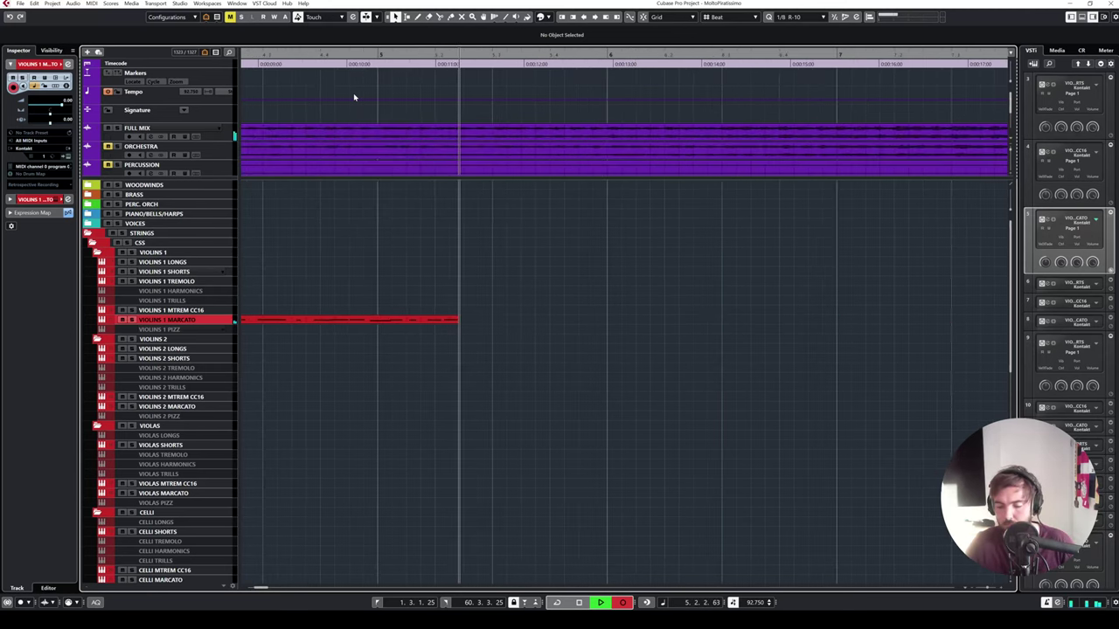
pyautogui.press('space')
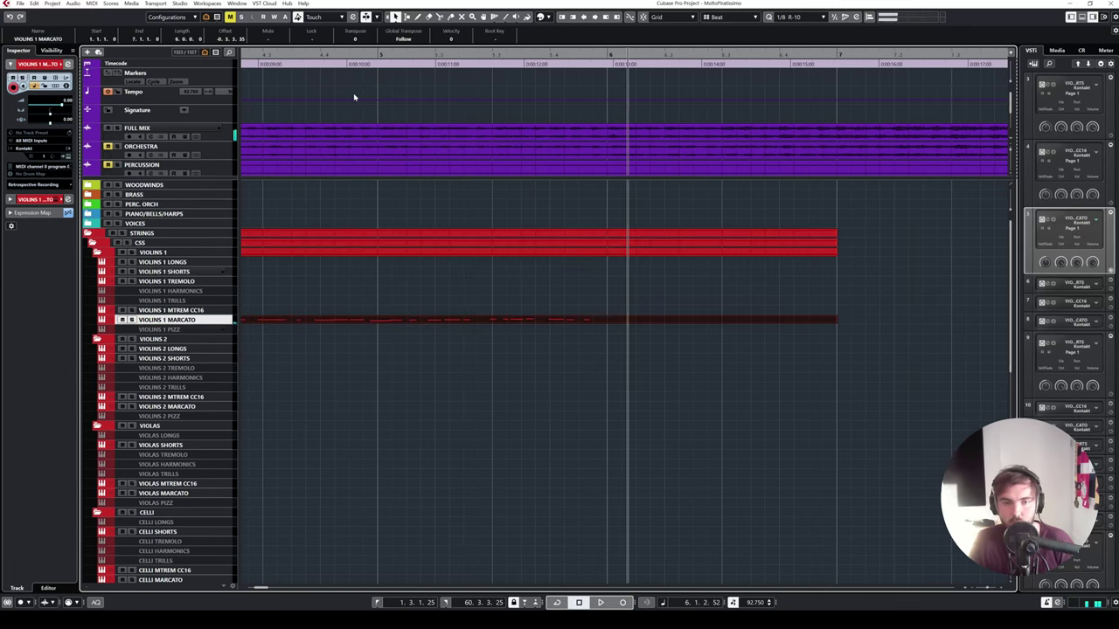
# - Open the VIOLINS 1 MARCATO recording in the Key Editor, enlarged around the notes of bars 3 and 4
pyautogui.doubleClick(480, 322)
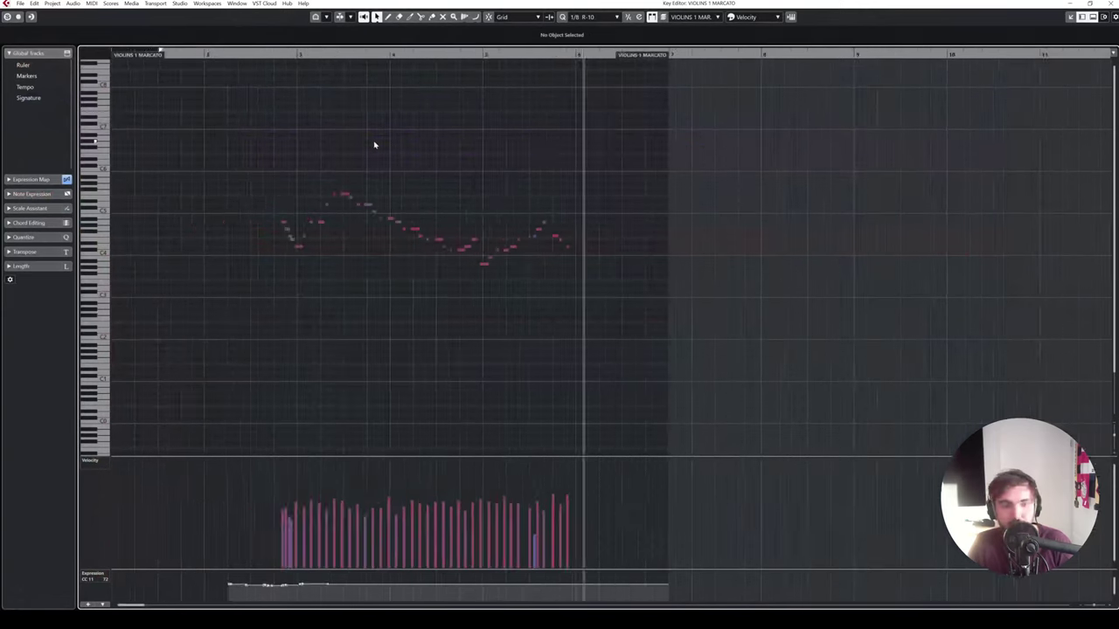
pyautogui.press('h')
pyautogui.hscroll(-5, 403, 173)
pyautogui.press('h')
pyautogui.press('h')
pyautogui.press('h')
pyautogui.hscroll(1, 420, 165)
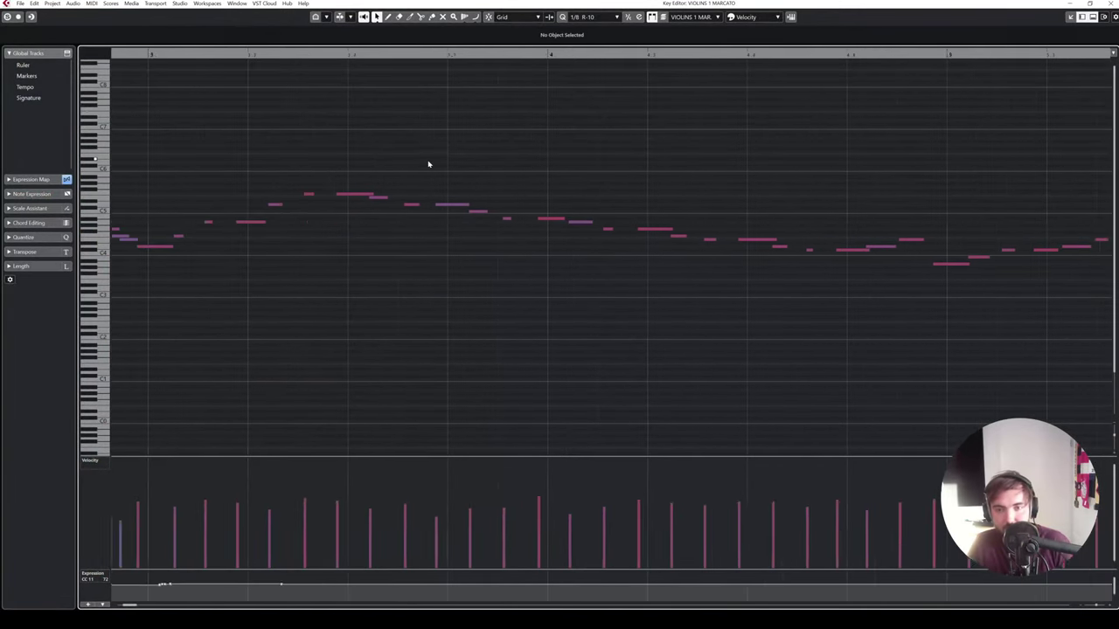
# - Quantize the long note at the start of bar 3 with the 1/8 R-10 preset
pyautogui.hscroll(-2, 428, 165)
pyautogui.moveTo(275, 175); pyautogui.dragTo(410, 292)
pyautogui.click(410, 292)
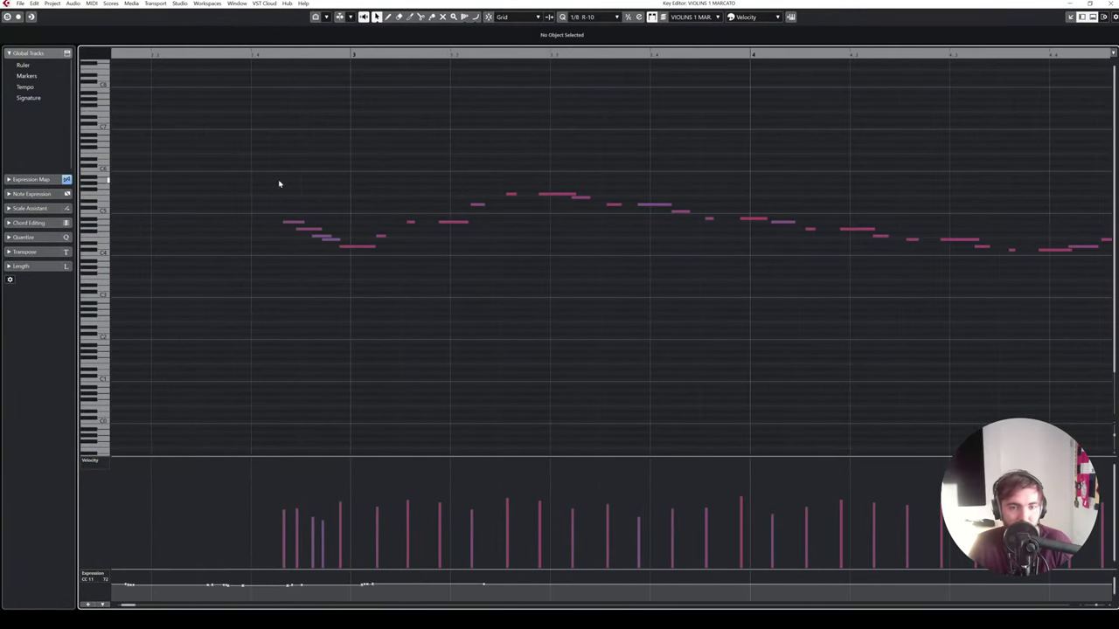
pyautogui.moveTo(280, 185); pyautogui.dragTo(430, 332)
pyautogui.click(429, 332)
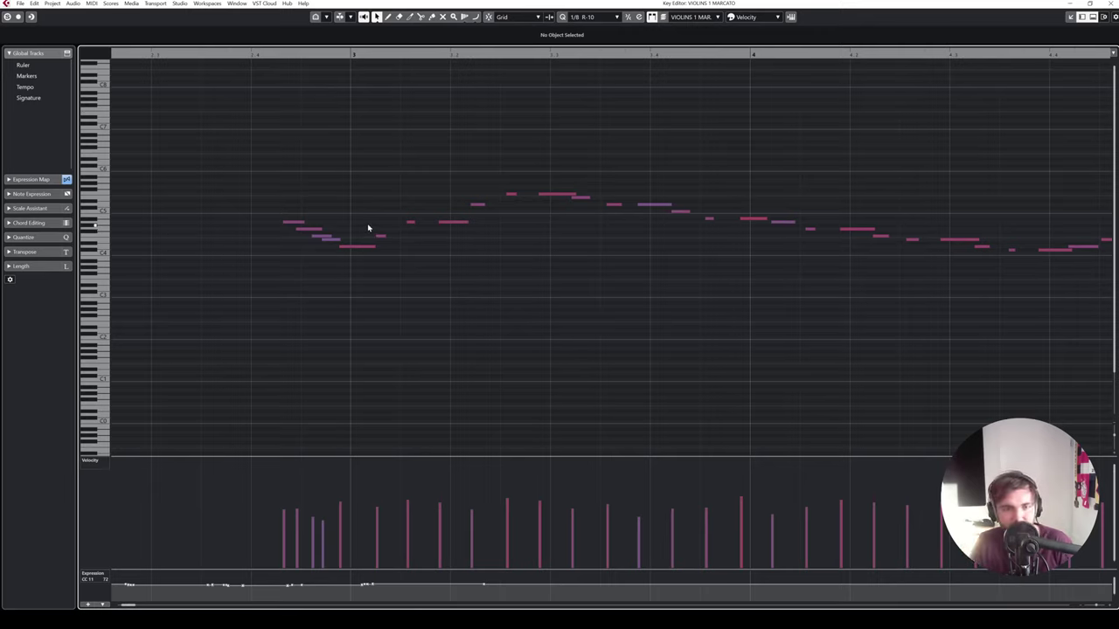
pyautogui.click(356, 247)
pyautogui.press('q')
pyautogui.click(382, 173)
# - Set the quantize preset to 1/16 R-10 and quantize the descending run leading into bar 3
pyautogui.click(592, 17)
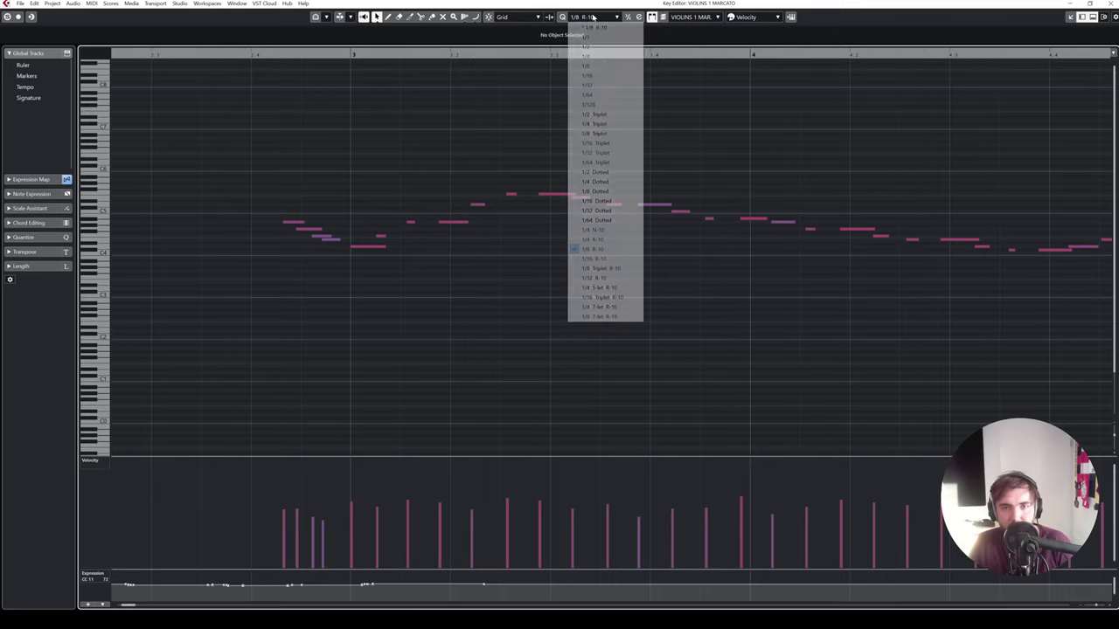
pyautogui.click(599, 250)
pyautogui.moveTo(237, 159); pyautogui.dragTo(564, 287)
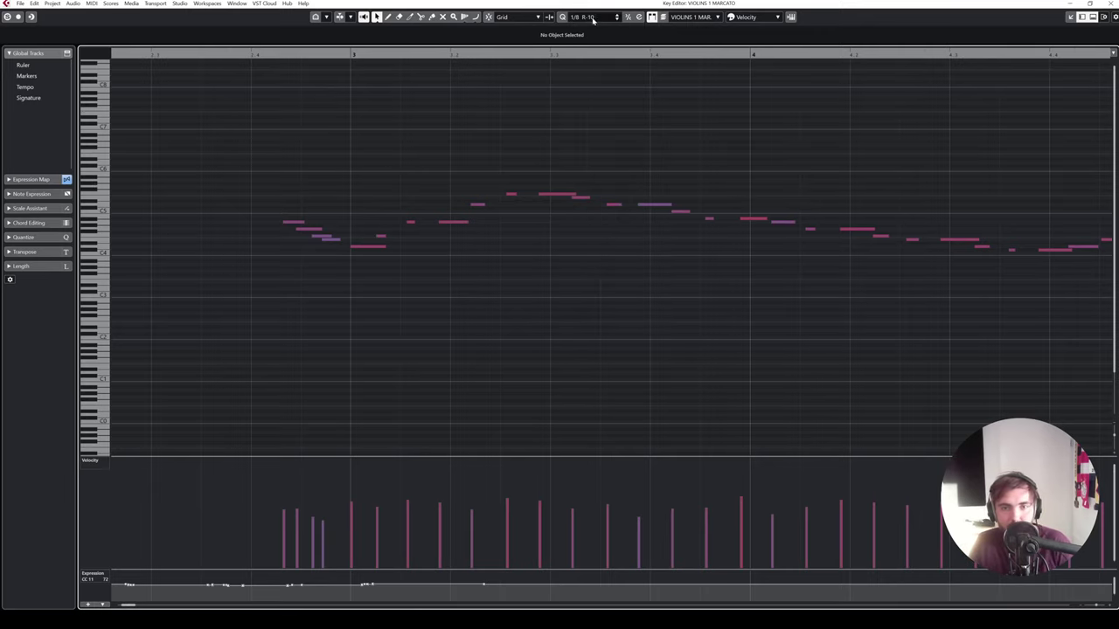
pyautogui.click(594, 17)
pyautogui.click(621, 260)
pyautogui.moveTo(265, 186); pyautogui.dragTo(385, 290)
pyautogui.press('q')
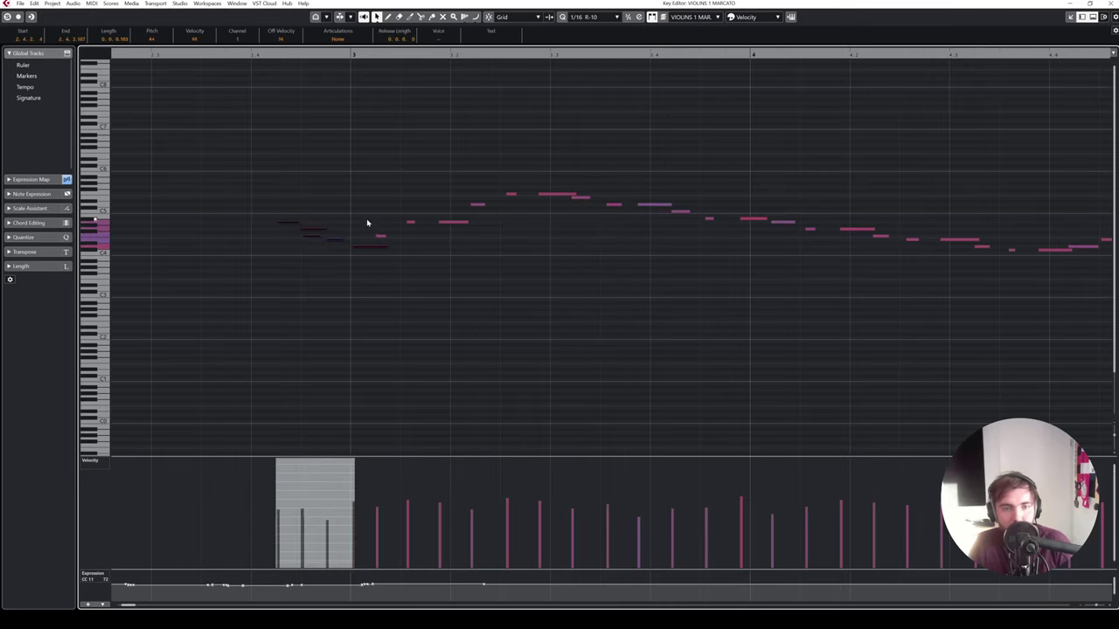
# - Undo the run's quantize and realign its four pickup notes to successive sixteenths from beat 4 of bar 2
pyautogui.hotkey('ctrl', 'z')
pyautogui.moveTo(339, 210); pyautogui.dragTo(354, 254)
pyautogui.press('q')
pyautogui.press('q')
pyautogui.moveTo(246, 200); pyautogui.dragTo(359, 241)
pyautogui.click(332, 217)
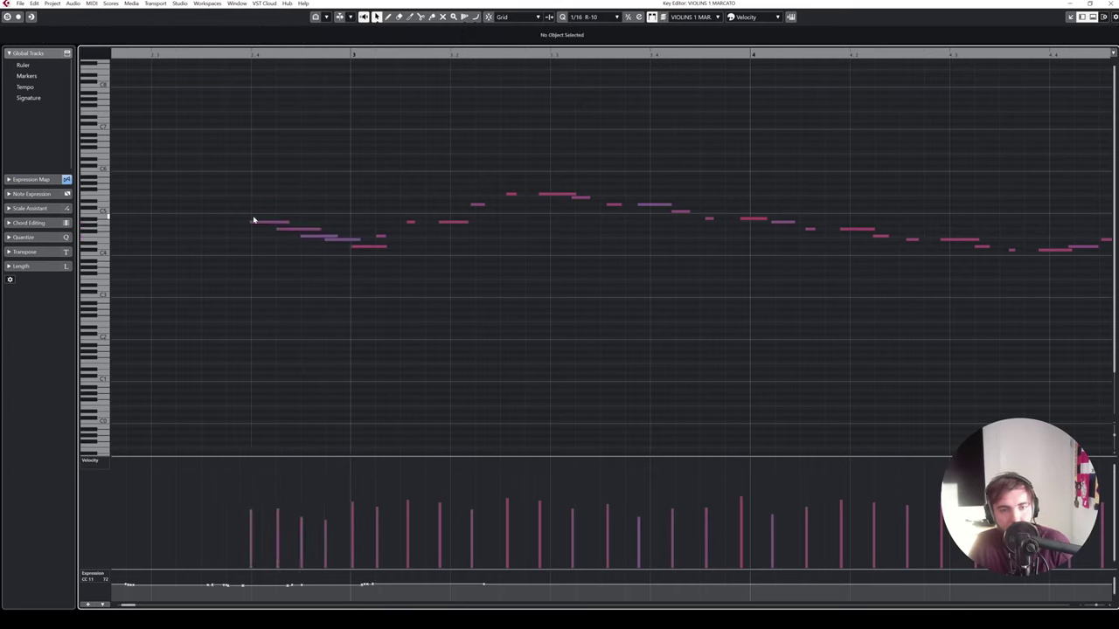
# - Nudge the first note of the pickup run slightly later on beat 4 of bar 2
pyautogui.moveTo(254, 222); pyautogui.dragTo(257, 222)
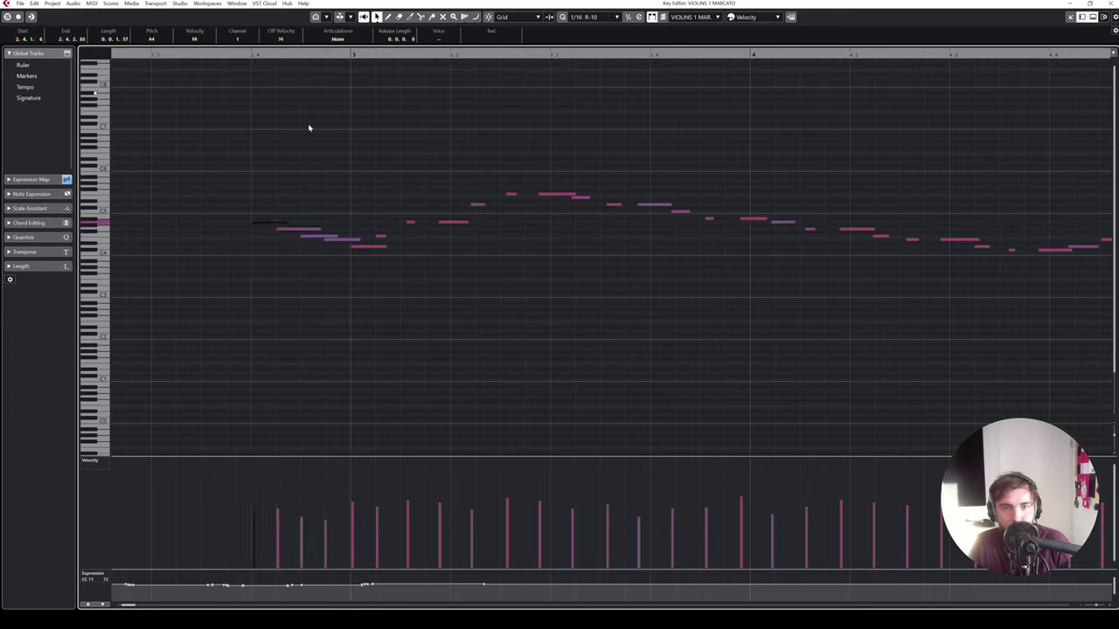
pyautogui.moveTo(251, 180); pyautogui.dragTo(374, 221)
pyautogui.click(360, 265)
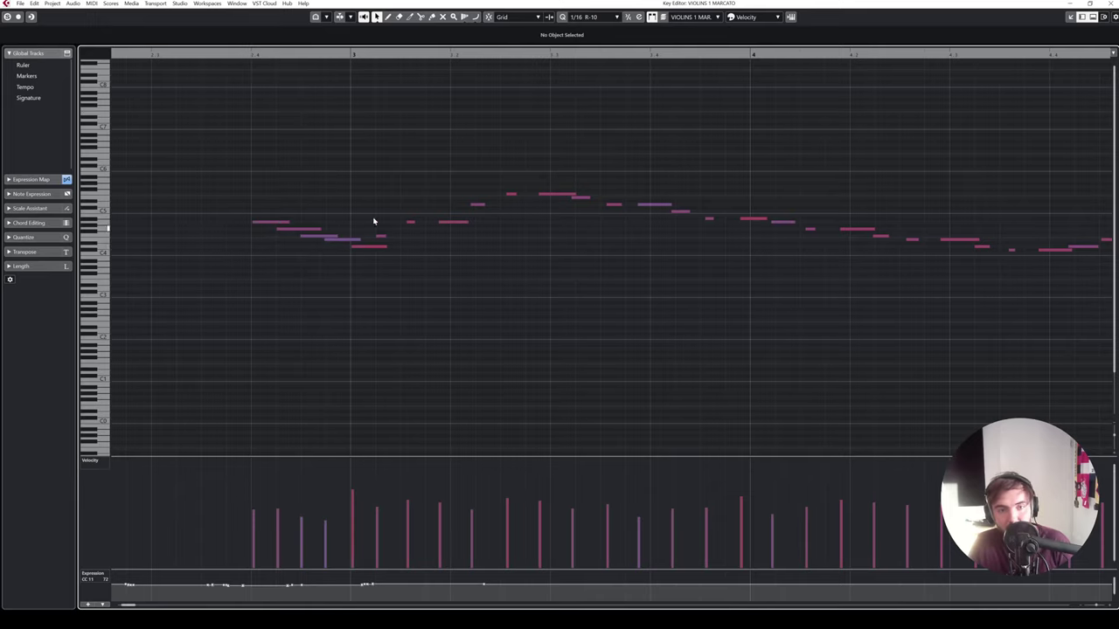
# - Play back the pickup run from beat 4 of bar 2, select its four notes and set the quantize preset to 1/32 R-10
pyautogui.click(248, 54)
pyautogui.press('space')
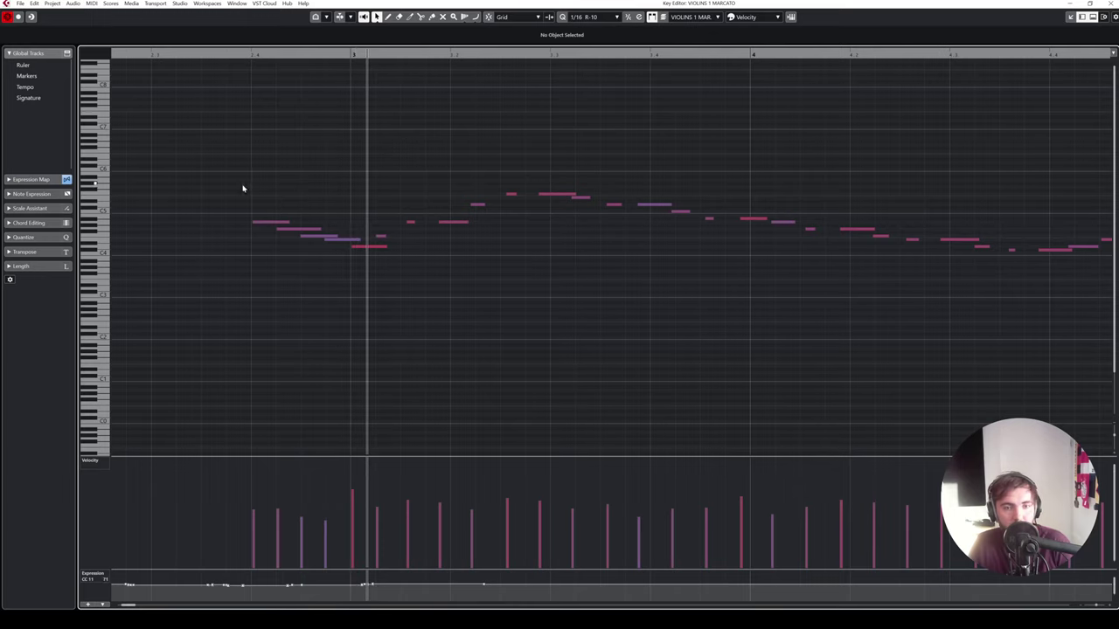
pyautogui.moveTo(243, 187); pyautogui.dragTo(344, 272)
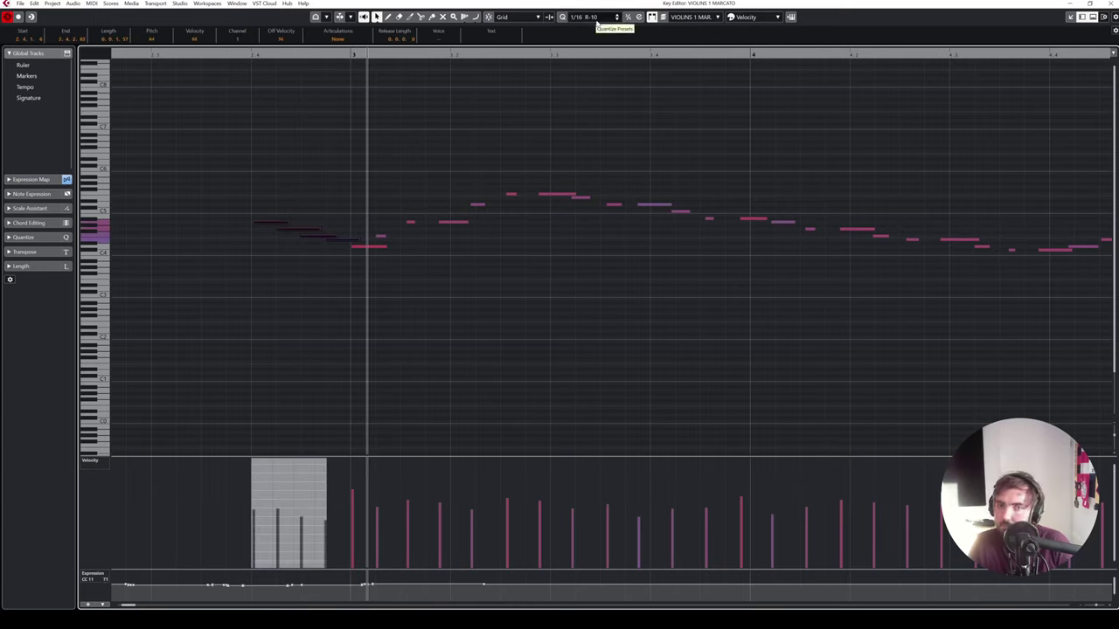
pyautogui.click(594, 16)
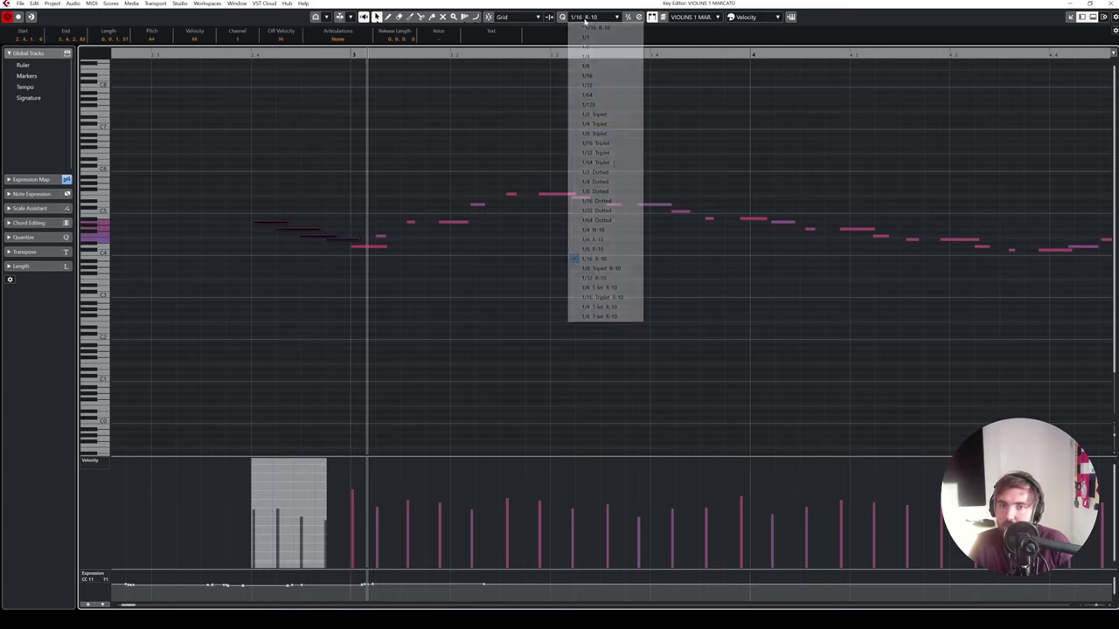
pyautogui.click(599, 278)
# - Move the four pickup notes later and closer together so they descend in quick succession just before bar 3, keeping their pitches
pyautogui.moveTo(259, 207); pyautogui.dragTo(332, 229)
pyautogui.click(311, 241)
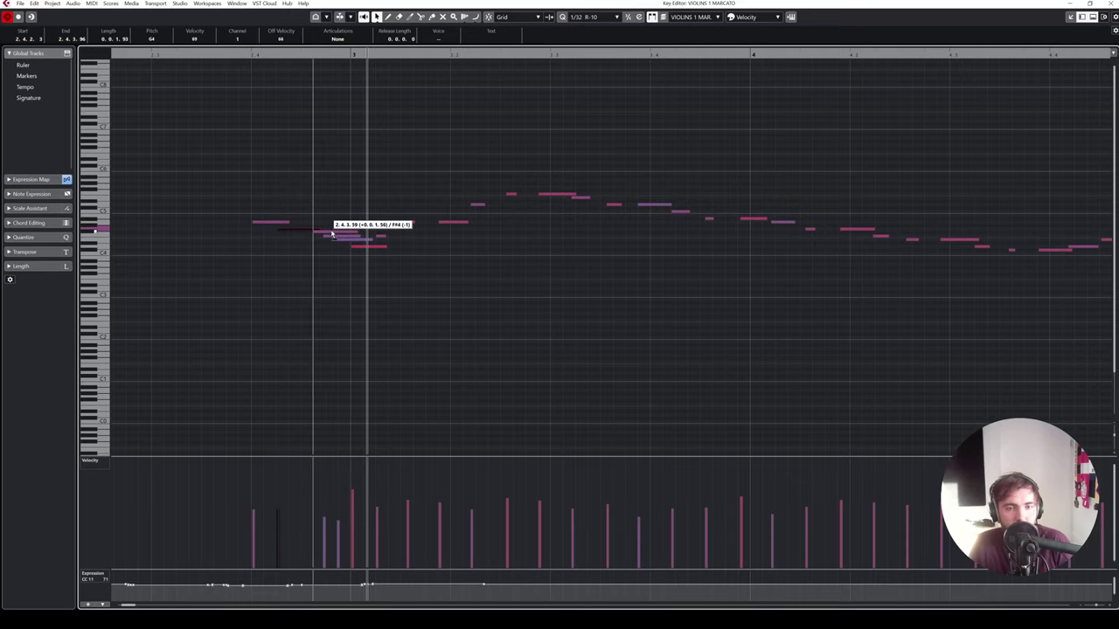
pyautogui.moveTo(257, 225); pyautogui.dragTo(316, 231)
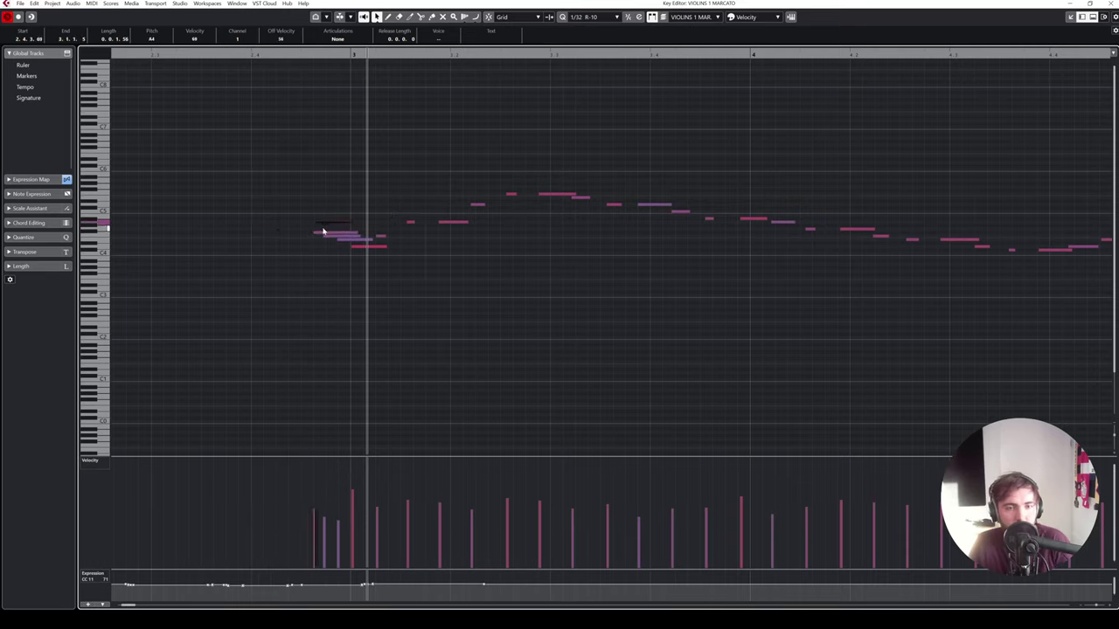
pyautogui.click(315, 228)
pyautogui.click(334, 232)
pyautogui.press('Up')
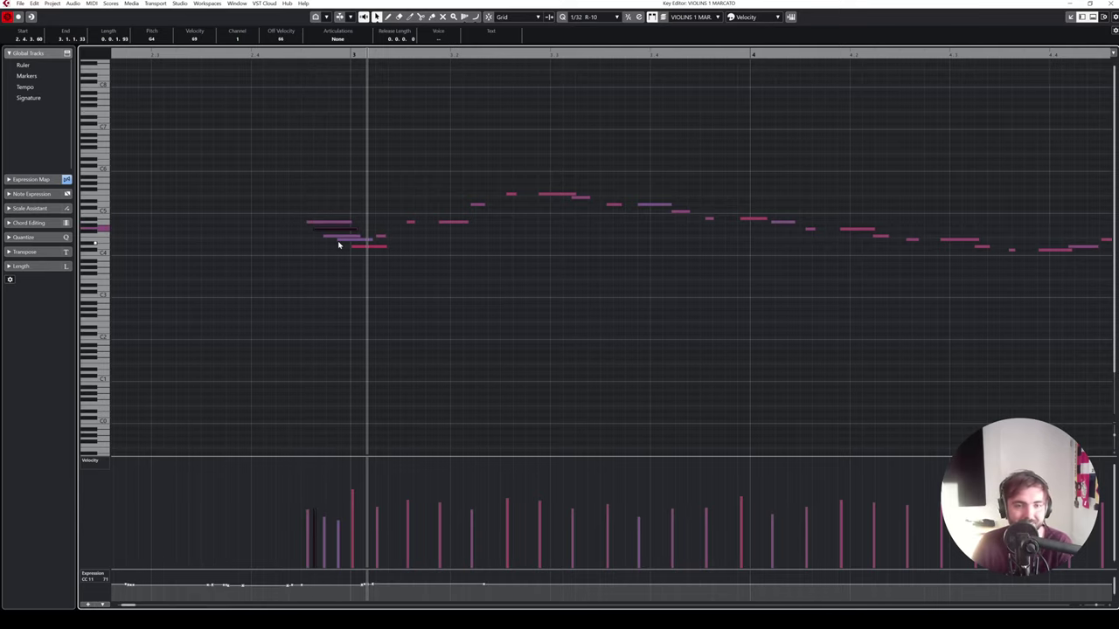
pyautogui.click(335, 237)
# - Audition the tightened pickup run, extend the start of its first note slightly earlier and turn off the editor solo
pyautogui.click(252, 90)
pyautogui.click(252, 57)
pyautogui.press('space')
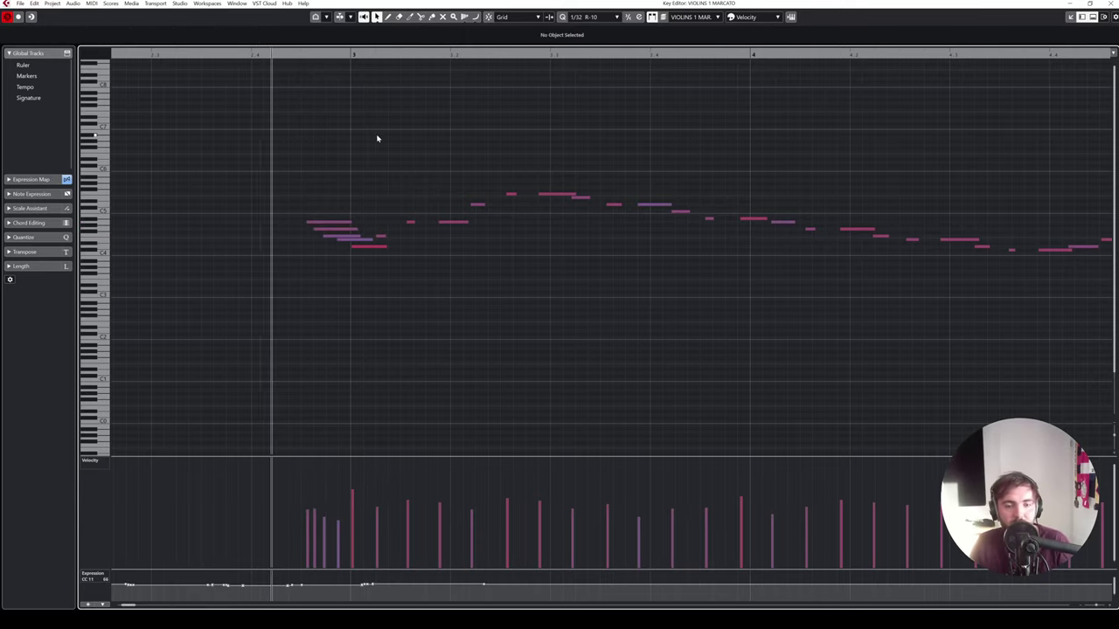
pyautogui.press('h')
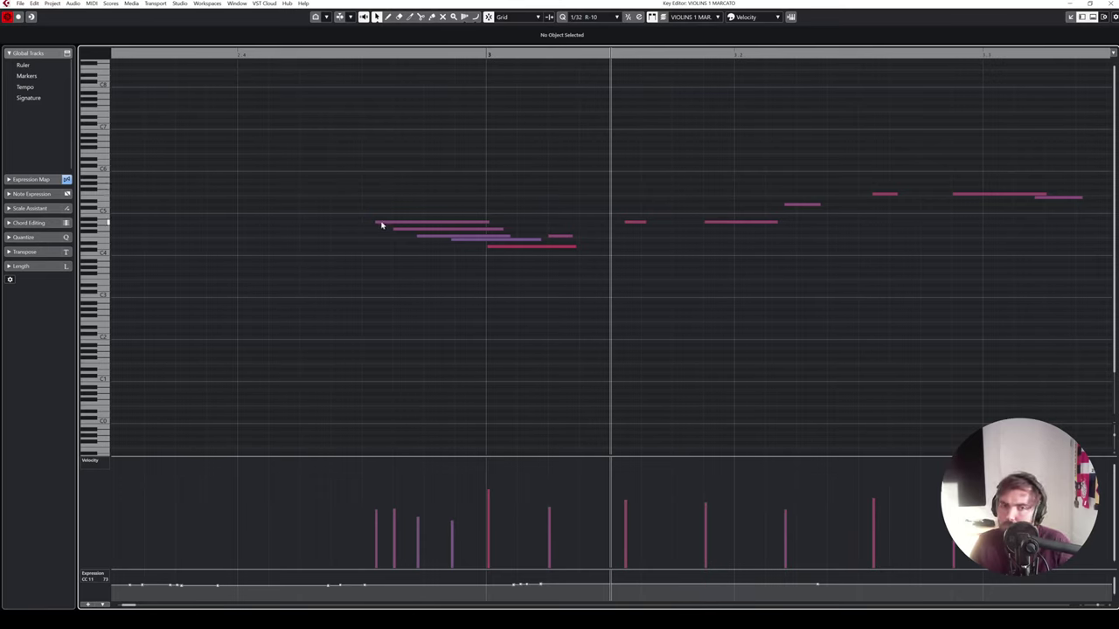
pyautogui.moveTo(381, 225); pyautogui.dragTo(365, 228)
pyautogui.press('space')
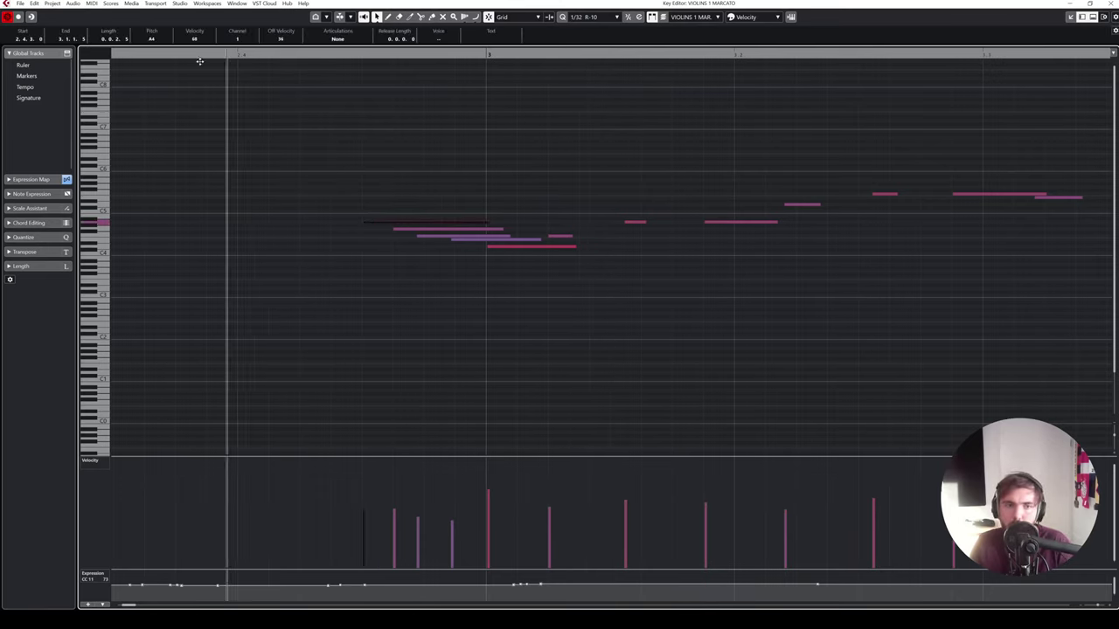
pyautogui.press('s')
pyautogui.click(206, 55)
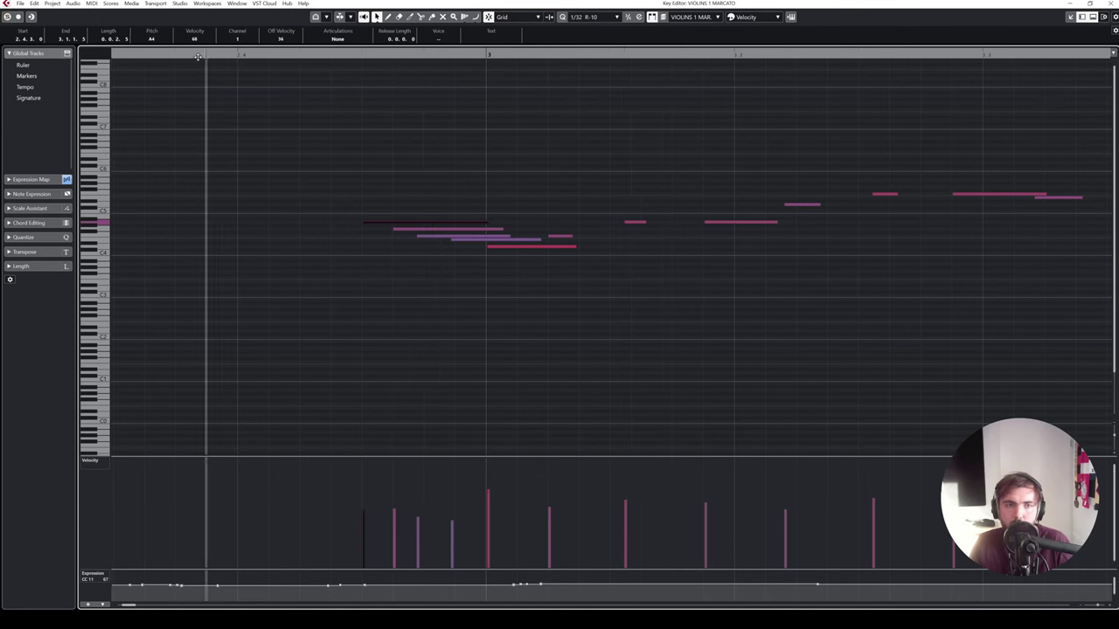
# - Delete the four pickup notes before bar 3, keeping the long D4 on the downbeat
pyautogui.press('g')
pyautogui.press('g')
pyautogui.press('g')
pyautogui.moveTo(397, 189); pyautogui.dragTo(430, 251)
pyautogui.press('Delete')
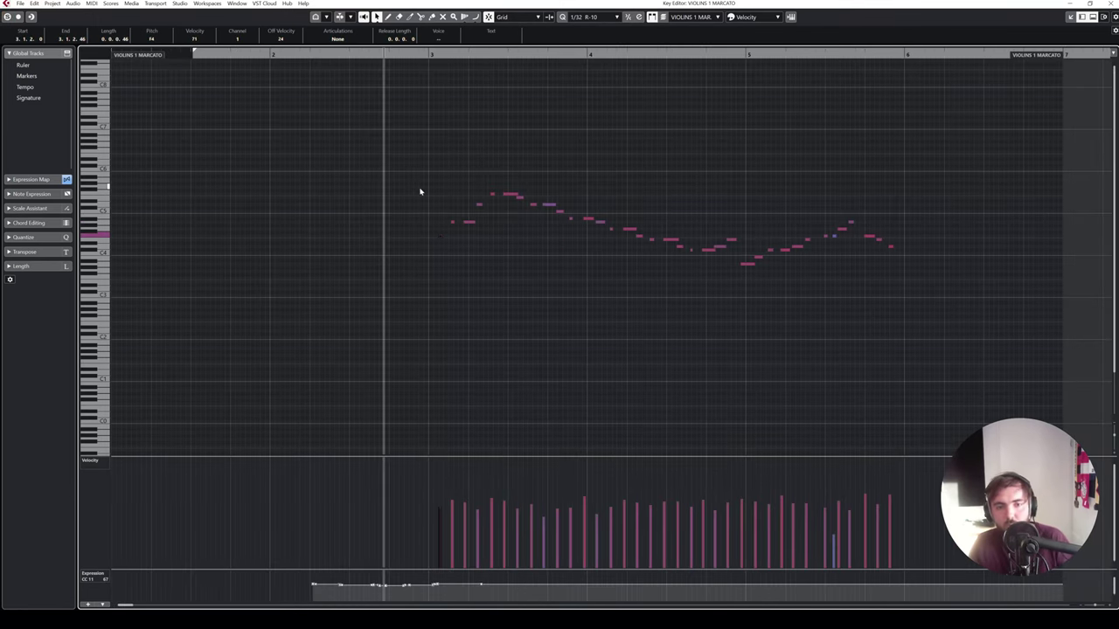
pyautogui.hotkey('ctrl', 'z')
pyautogui.moveTo(404, 190); pyautogui.dragTo(422, 251)
pyautogui.press('Delete')
# - Record a new five-note descending pickup into bar 3 and glue its part to the existing VIOLINS 1 MARCATO part
pyautogui.click(347, 55)
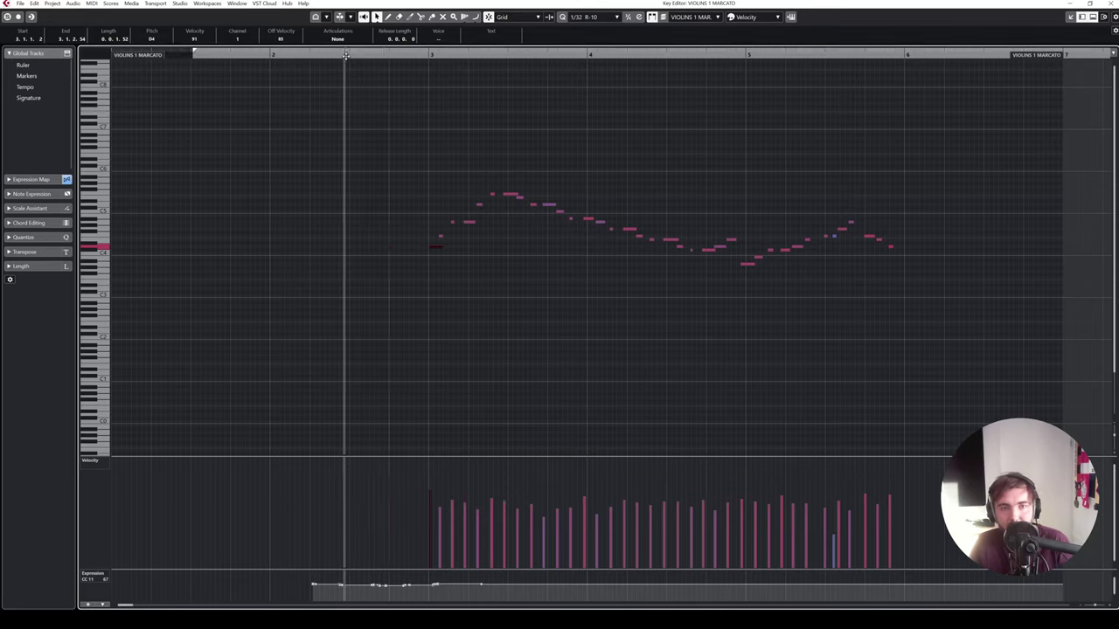
pyautogui.press('space')
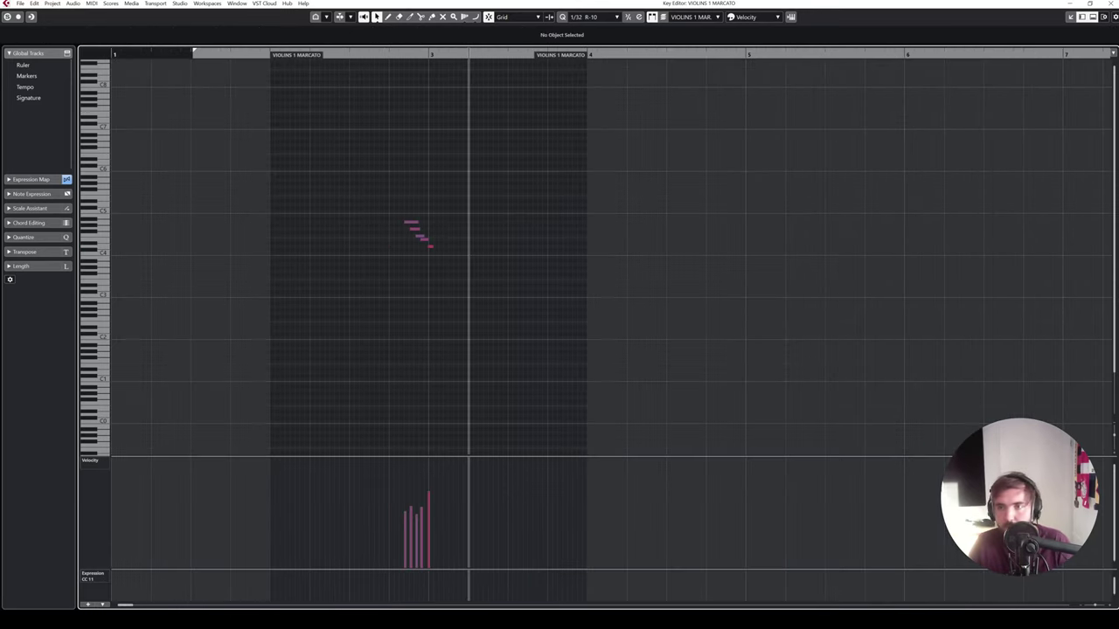
pyautogui.click(1111, 4)
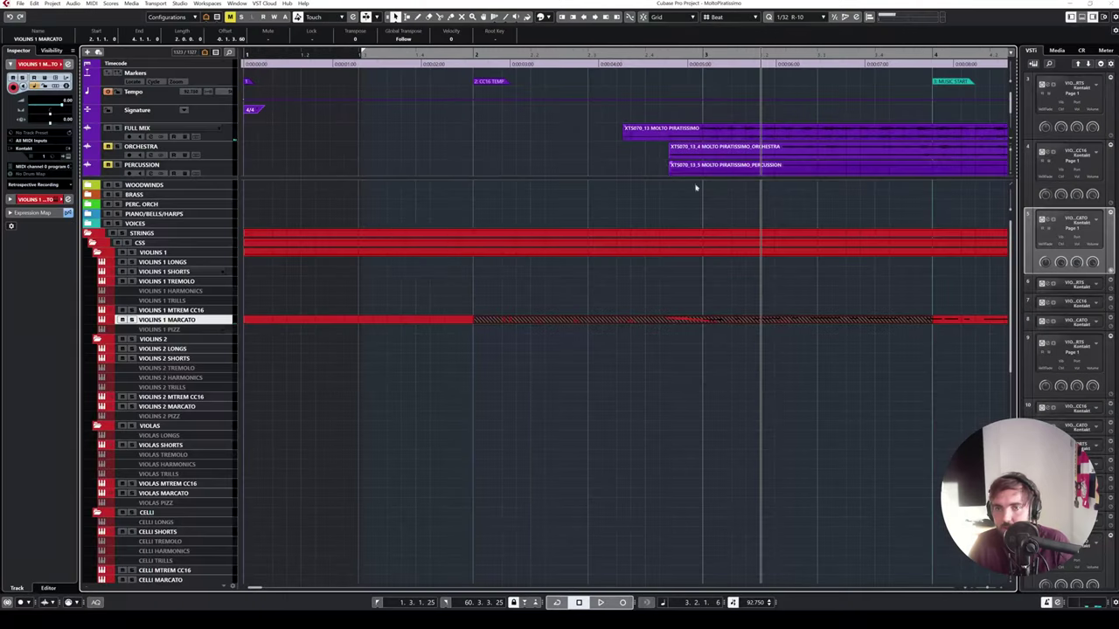
pyautogui.rightClick(385, 230)
pyautogui.click(444, 233)
pyautogui.click(591, 317)
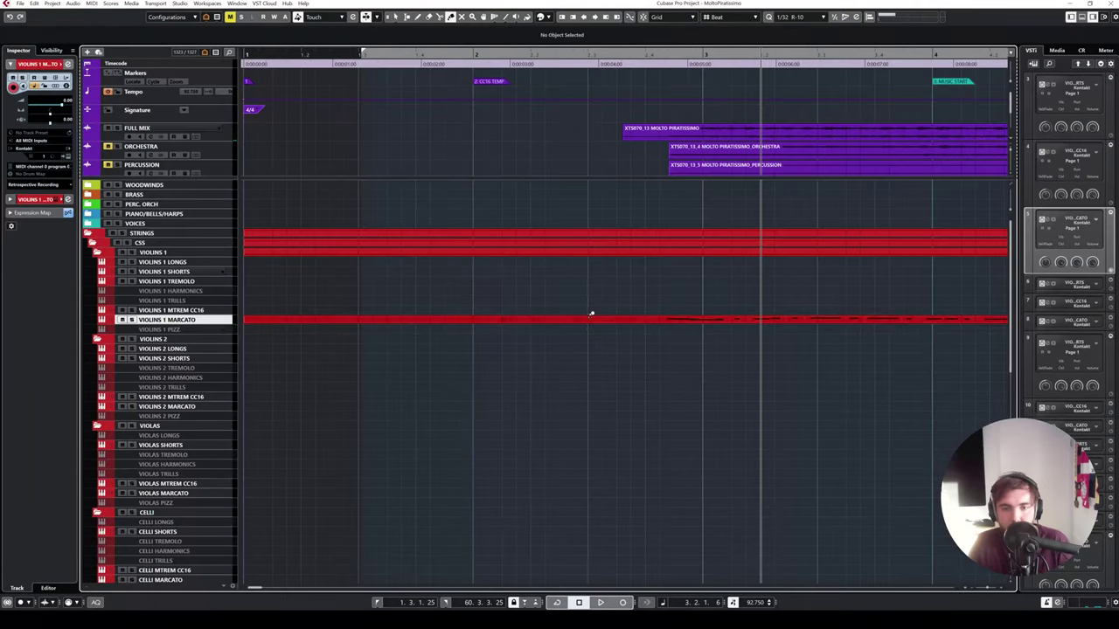
# - Open the glued VIOLINS 1 MARCATO part for note editing and delete the longer duplicate D4 at the start of bar 3
pyautogui.press('1')
pyautogui.click(589, 320)
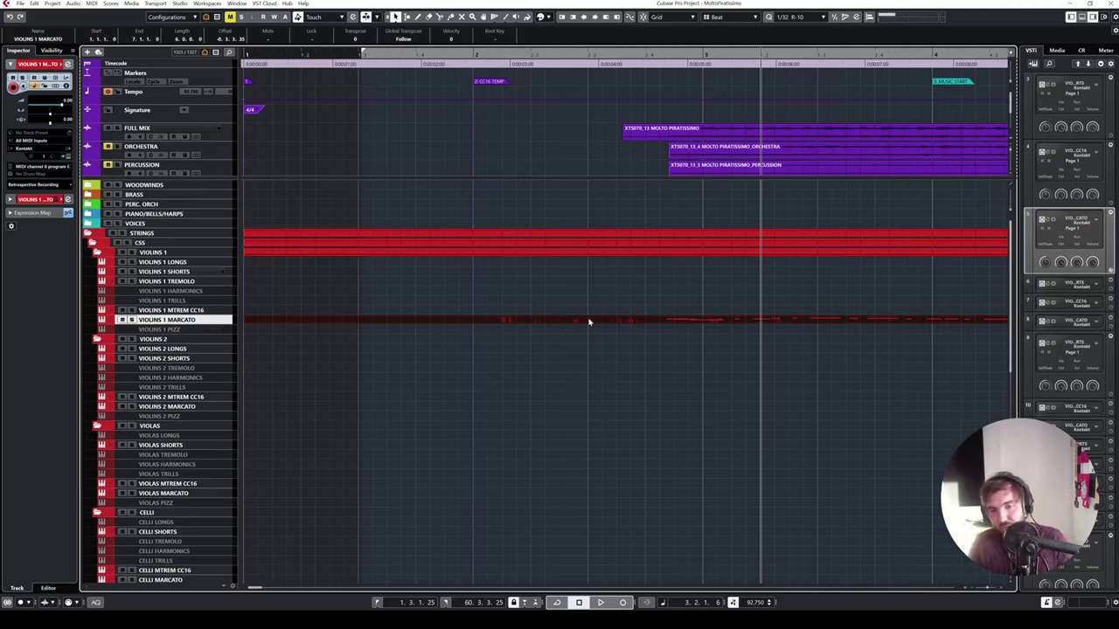
pyautogui.doubleClick(588, 323)
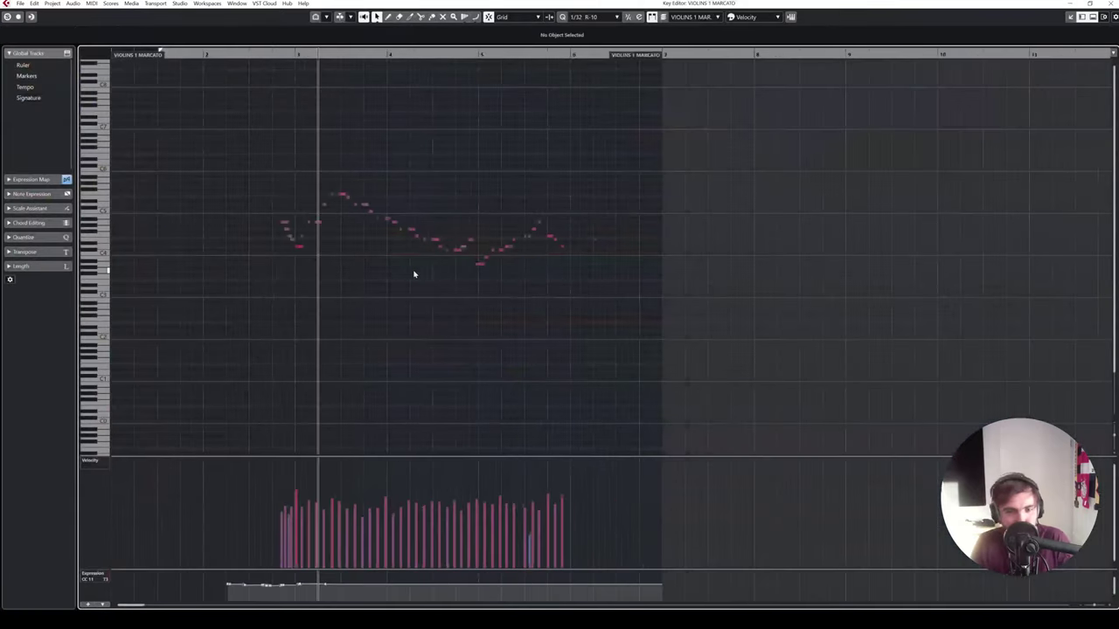
pyautogui.press('h')
pyautogui.press('h')
pyautogui.press('h')
pyautogui.click(515, 247)
pyautogui.press('Delete')
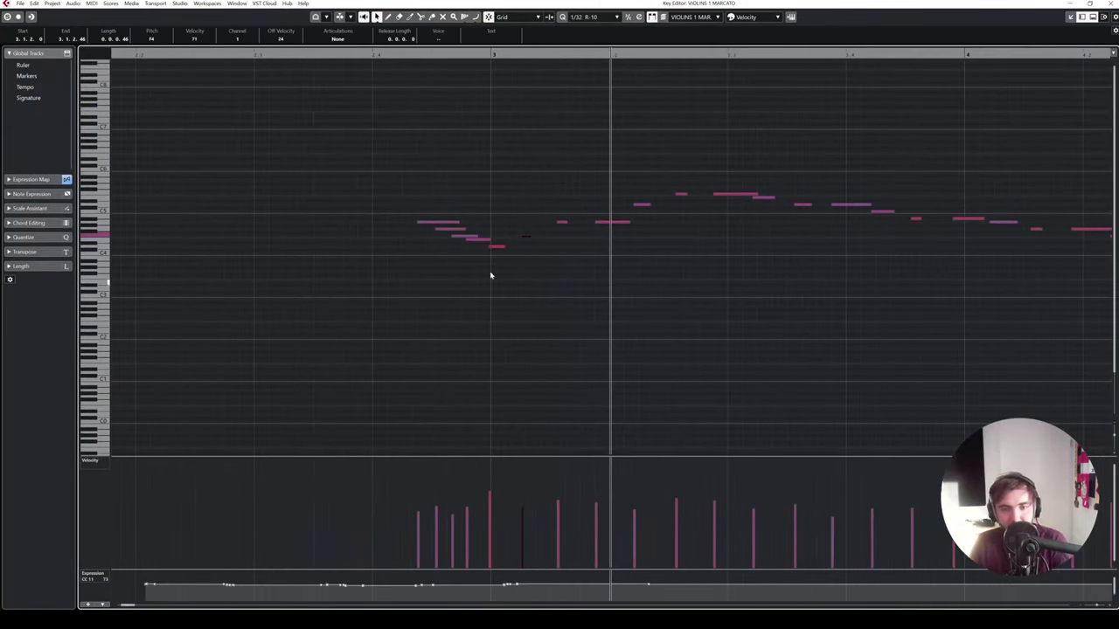
# - Lengthen the remaining D4 at bar 3 until it overlaps the following F4, and play the melody soloed from the pickup
pyautogui.moveTo(504, 247); pyautogui.dragTo(528, 247)
pyautogui.press('j')
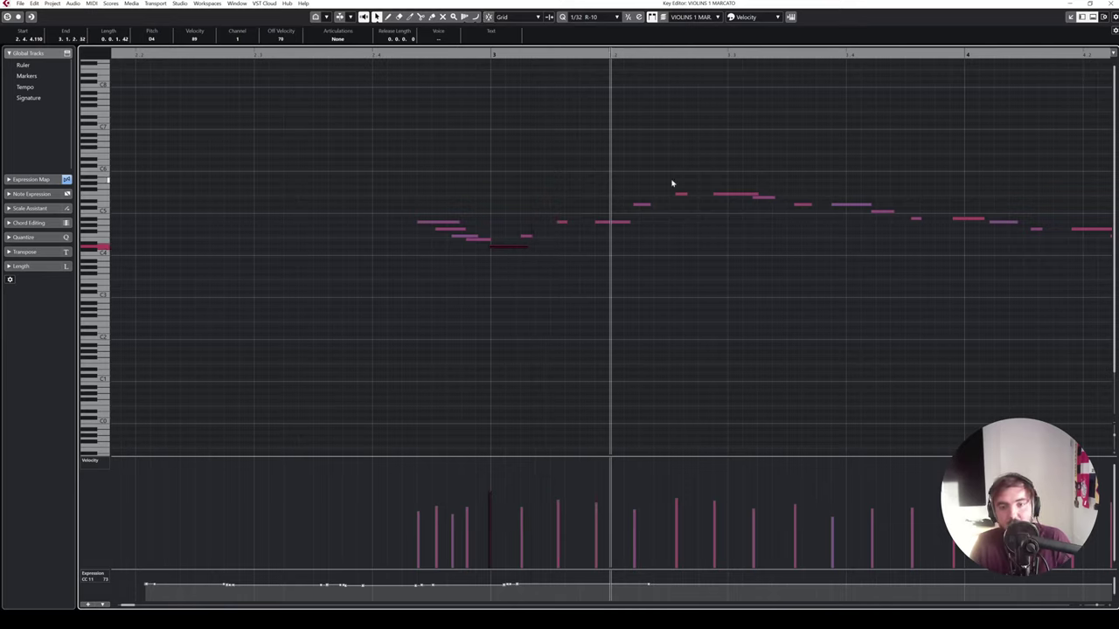
pyautogui.moveTo(346, 54); pyautogui.dragTo(310, 54)
pyautogui.press('s')
pyautogui.press('space')
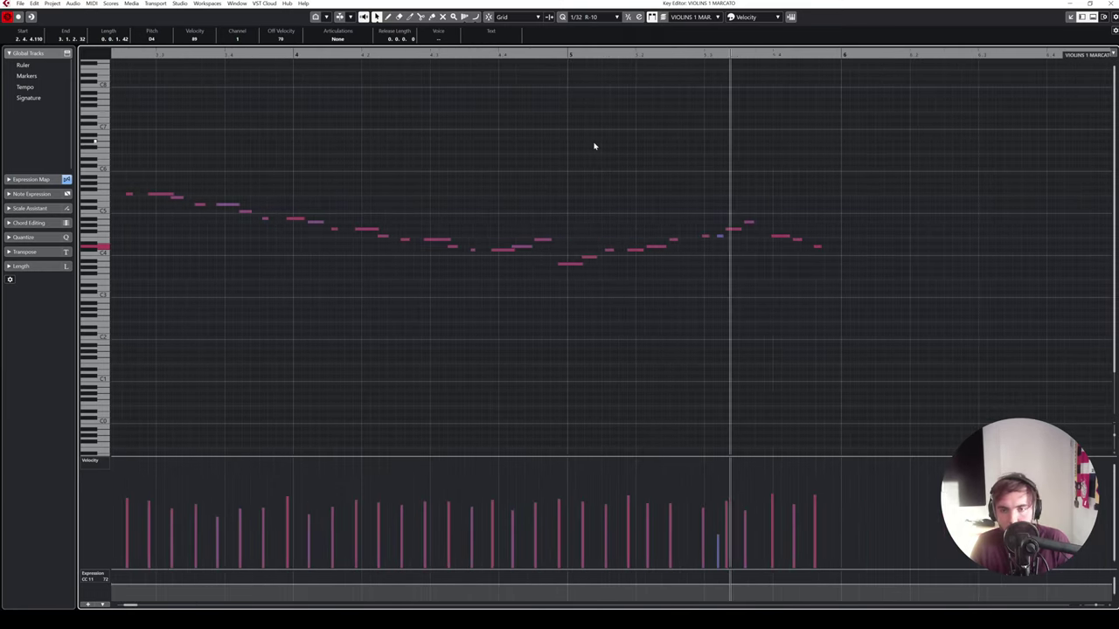
# - Stop playback and delete the stray low-velocity F4 just after beat 3 of bar 5
pyautogui.press('space')
pyautogui.moveTo(728, 242)
pyautogui.mouseDown()
pyautogui.moveTo(716, 238)
pyautogui.moveTo(737, 237)
pyautogui.mouseUp()
pyautogui.press('Delete')
# - Replay the re-recorded pickup run into bar 3 and examine its timing against the grid
pyautogui.hscroll(-2, 573, 164)
pyautogui.hscroll(-1, 572, 165)
pyautogui.click(422, 54)
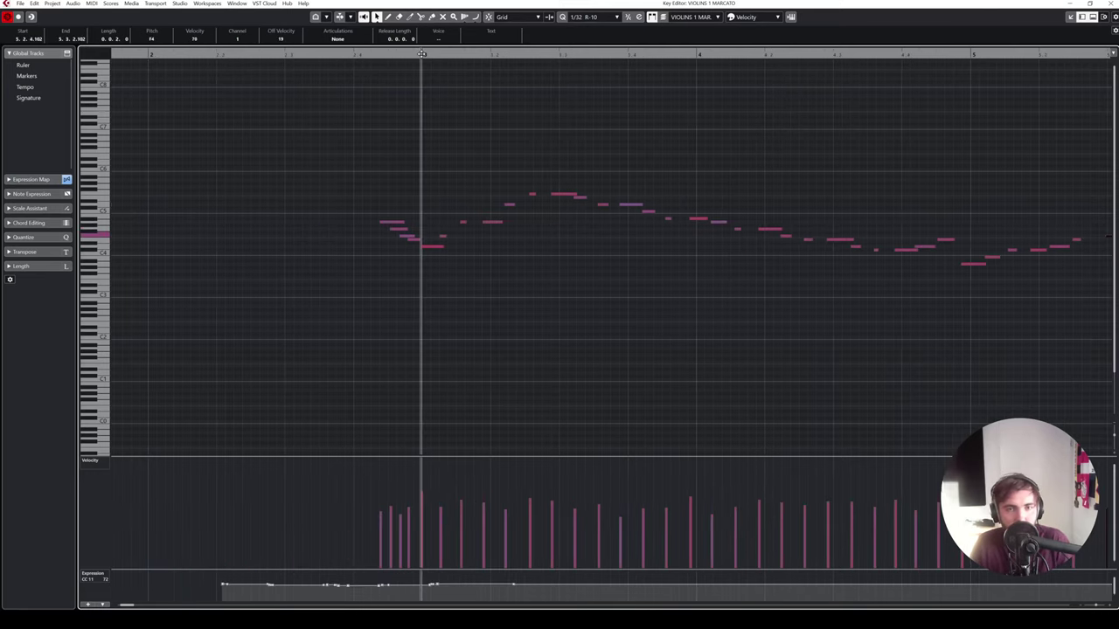
pyautogui.press('h')
pyautogui.press('h')
pyautogui.press('h')
pyautogui.hscroll(1, 665, 157)
pyautogui.press('space')
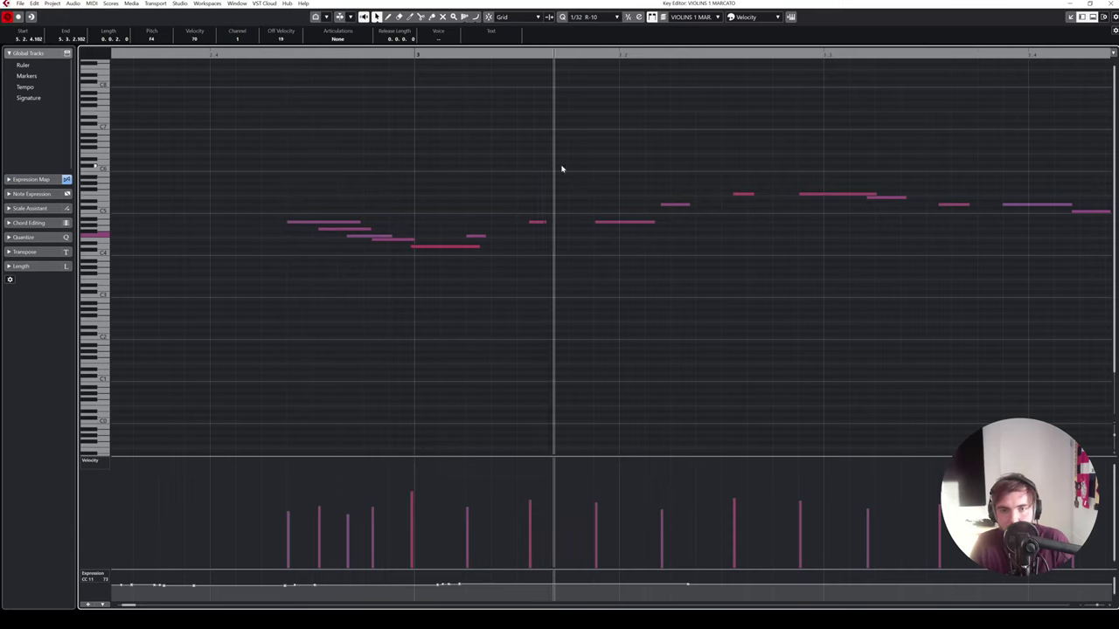
pyautogui.press('space')
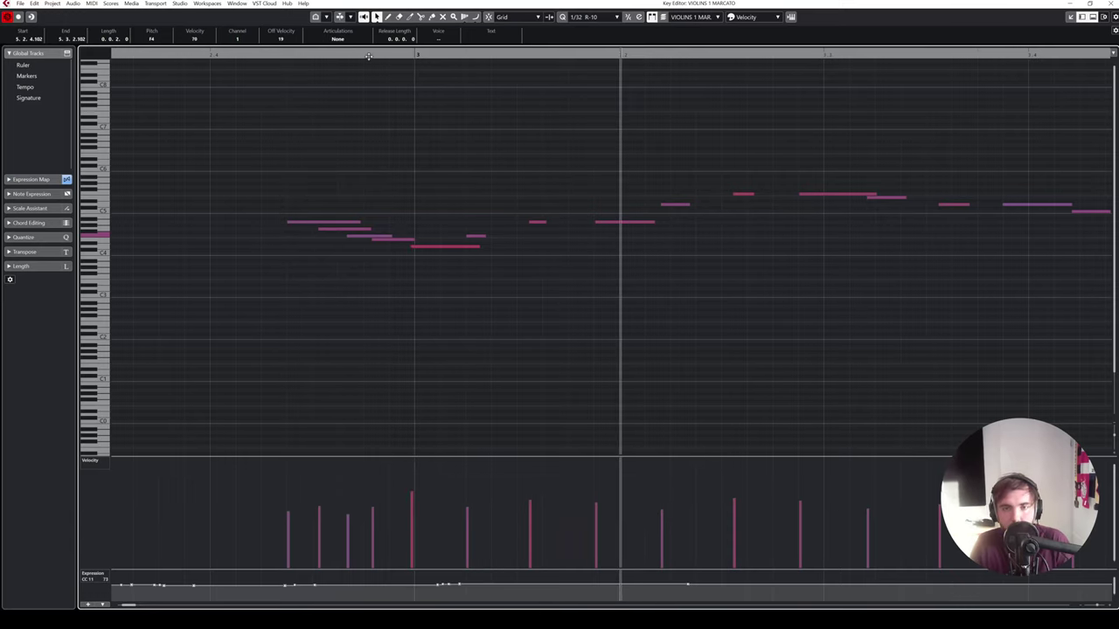
pyautogui.press('space')
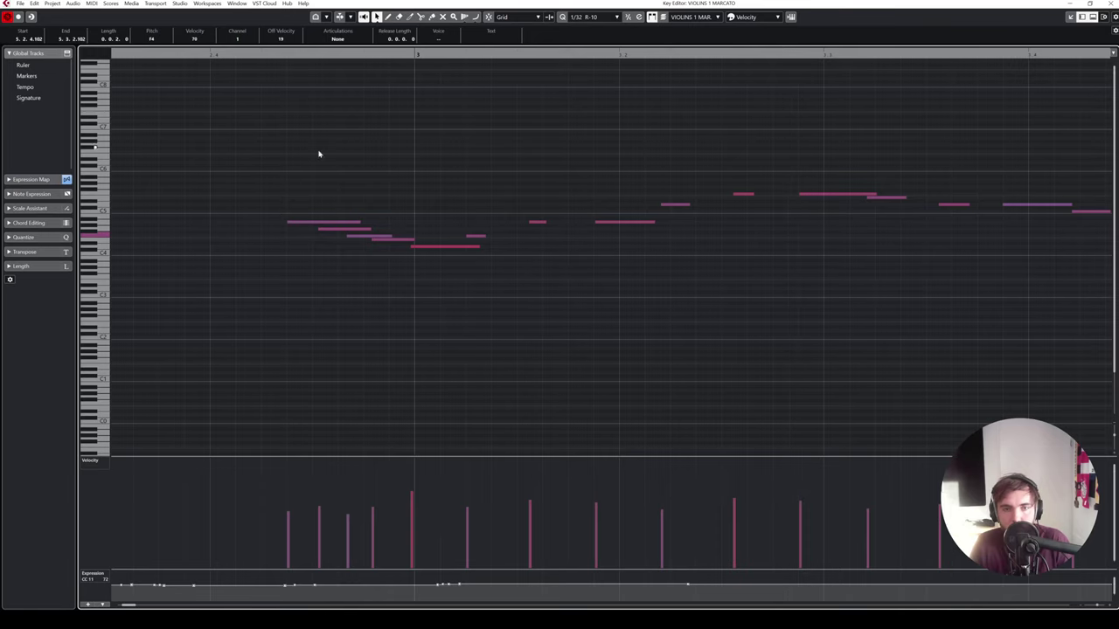
pyautogui.press('space')
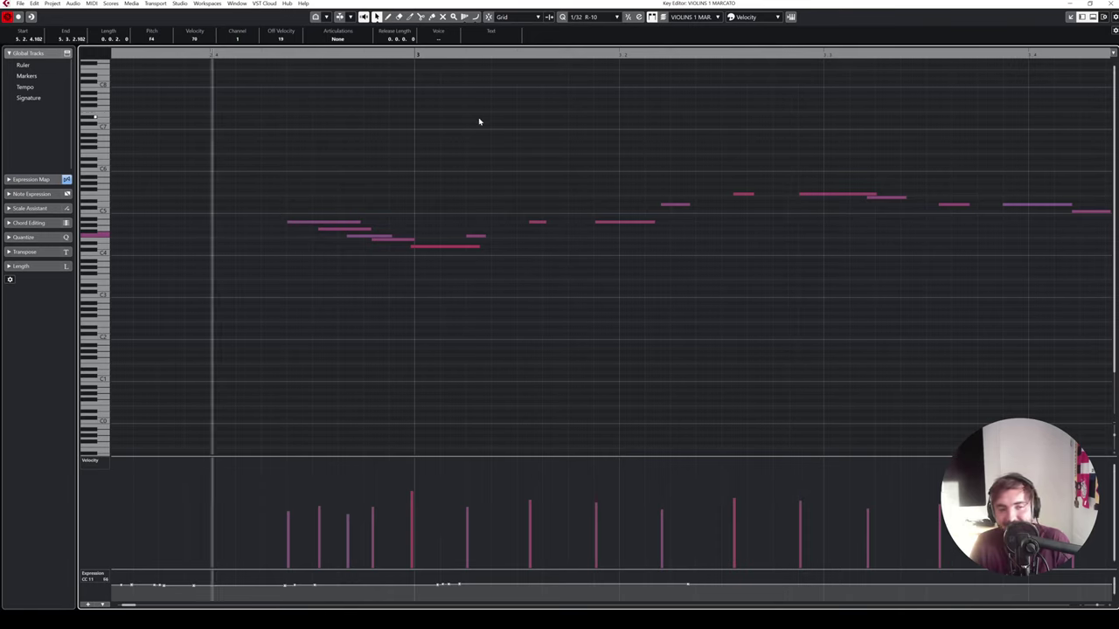
# - Set the quantize preset to 1/8 Triplet R-10
pyautogui.click(594, 17)
pyautogui.click(595, 18)
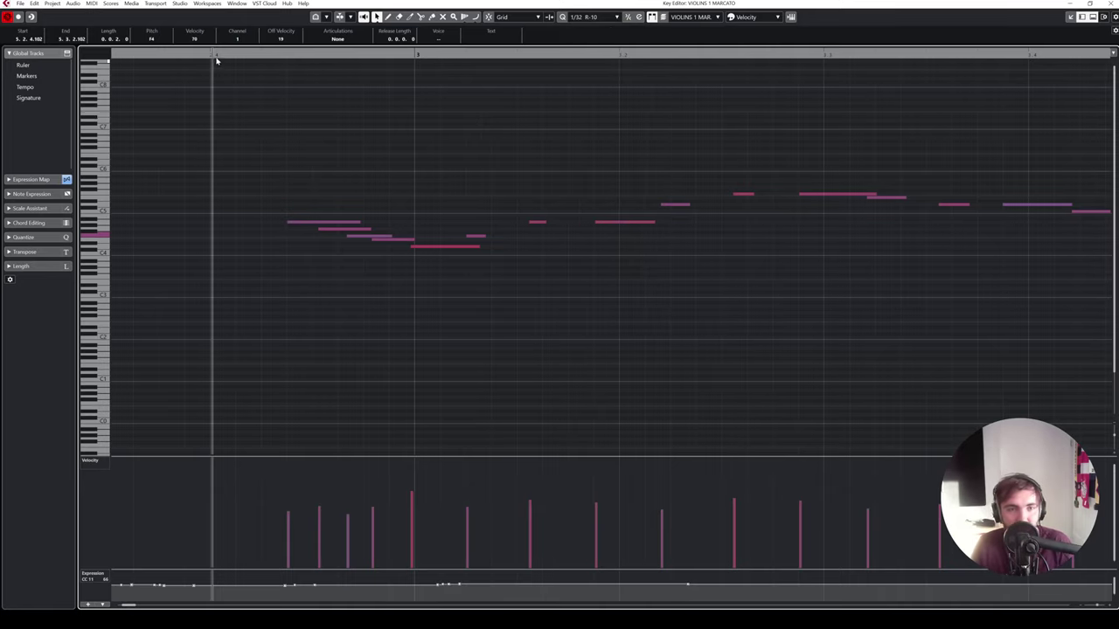
pyautogui.moveTo(217, 58); pyautogui.dragTo(206, 63)
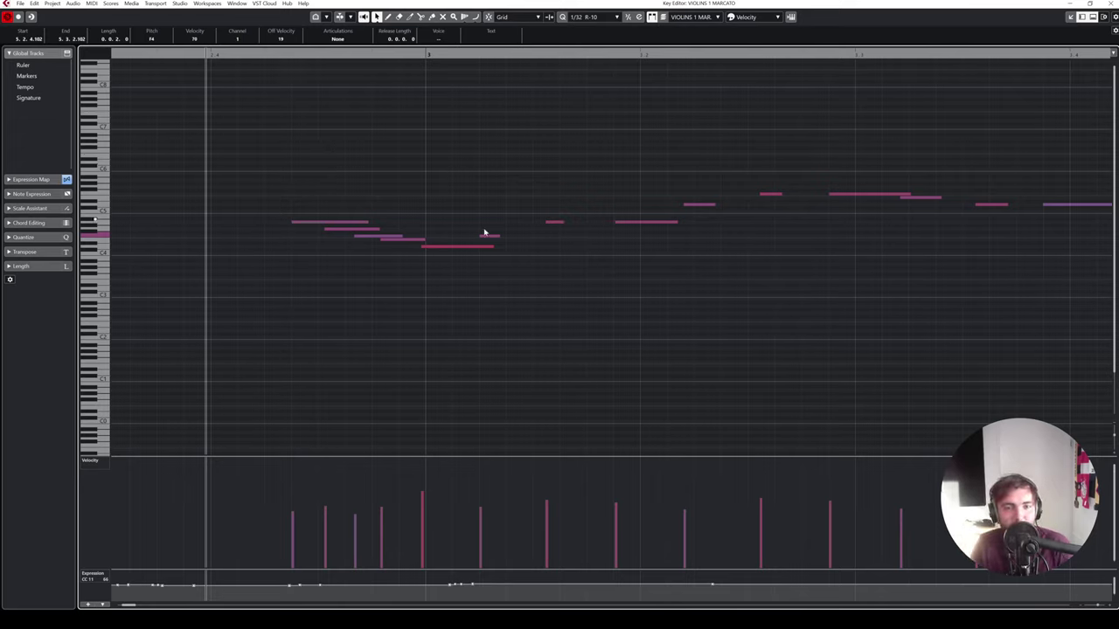
pyautogui.click(584, 17)
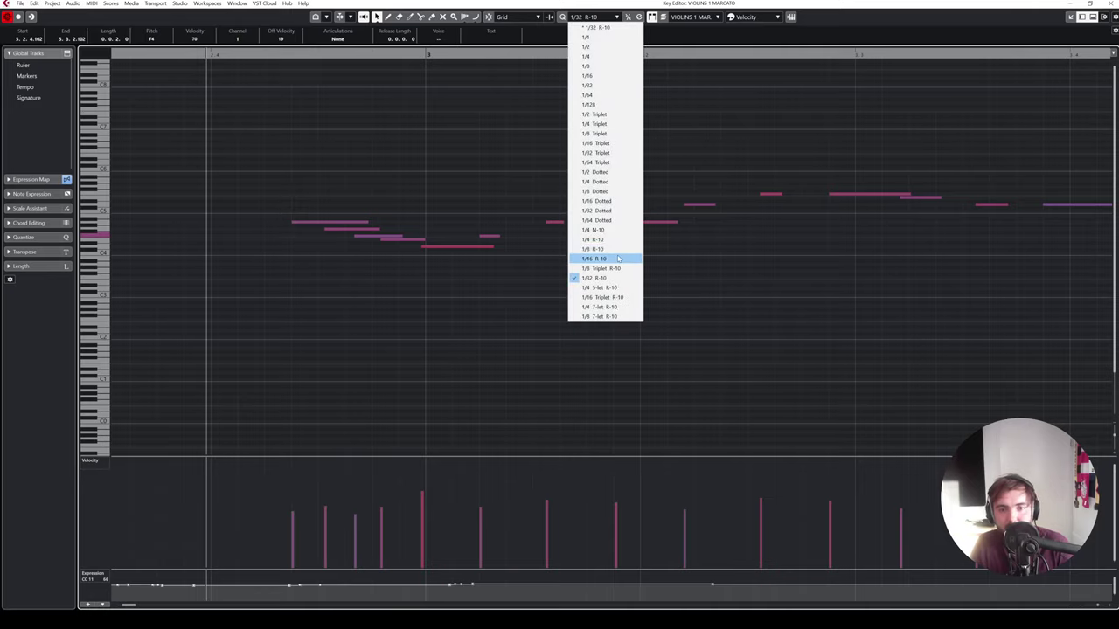
pyautogui.click(617, 261)
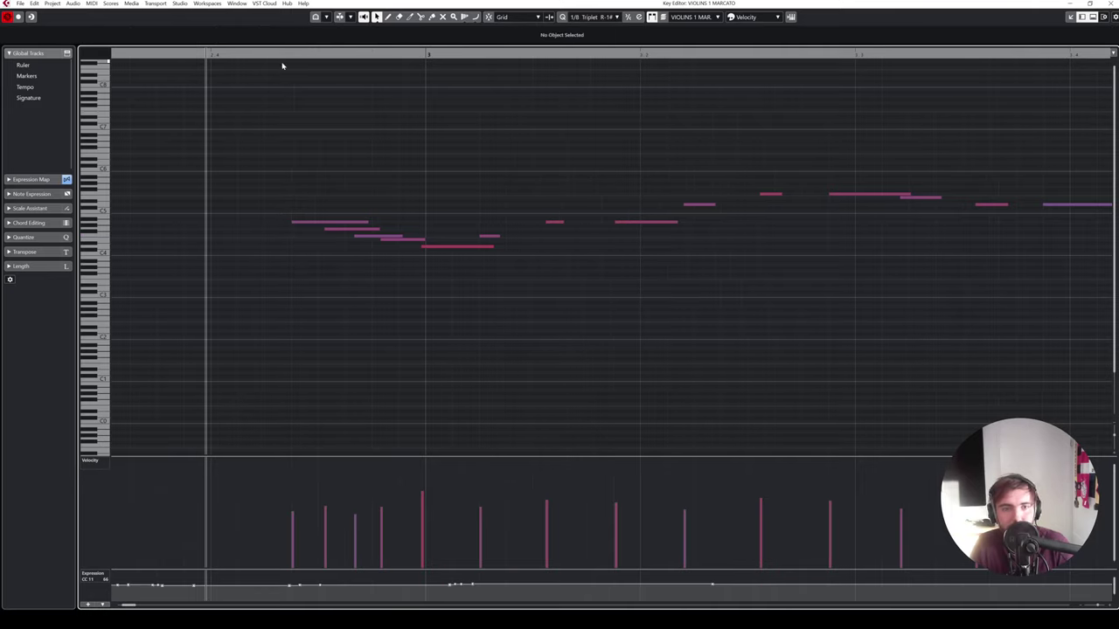
# - Play through the melody, quantize the short F4 after bar 3's opening D4 and select the A4 that follows it
pyautogui.press('space')
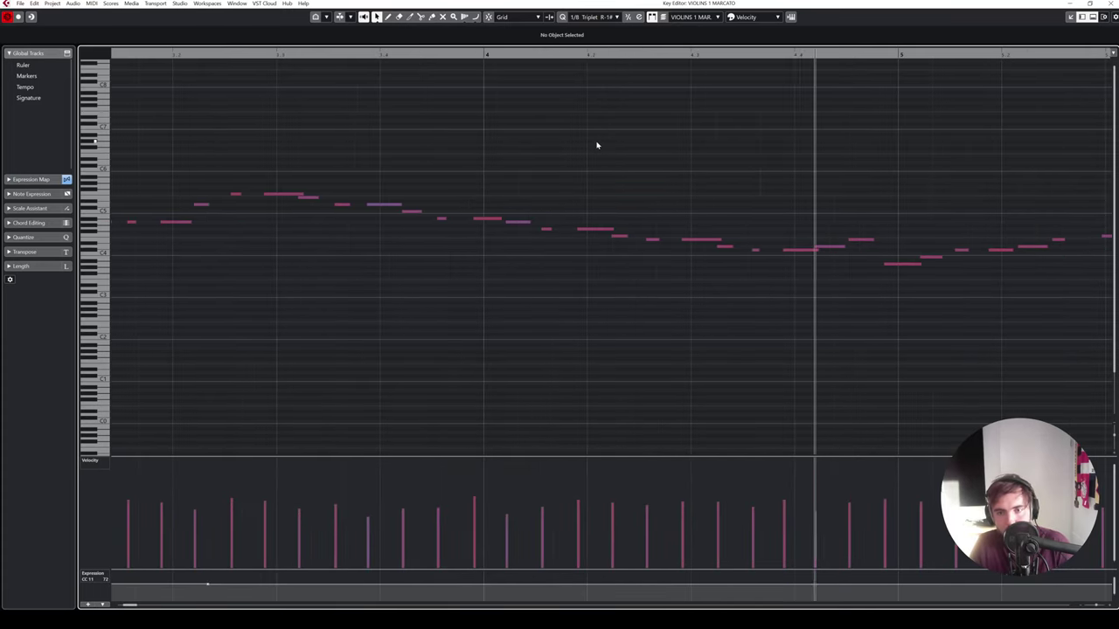
pyautogui.press('space')
pyautogui.click(402, 244)
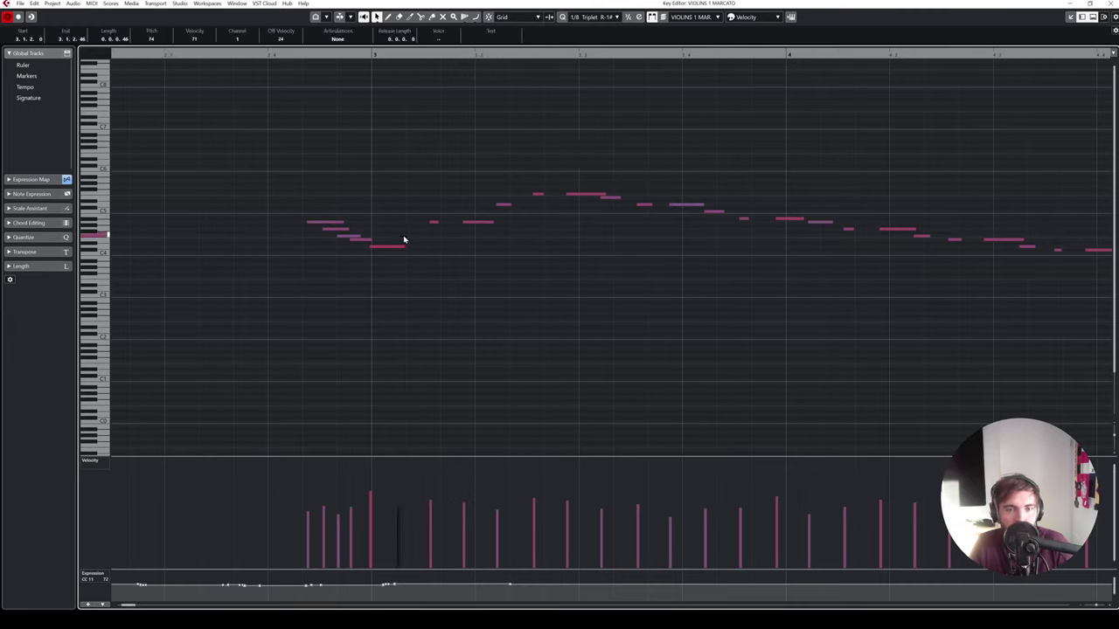
pyautogui.click(437, 223)
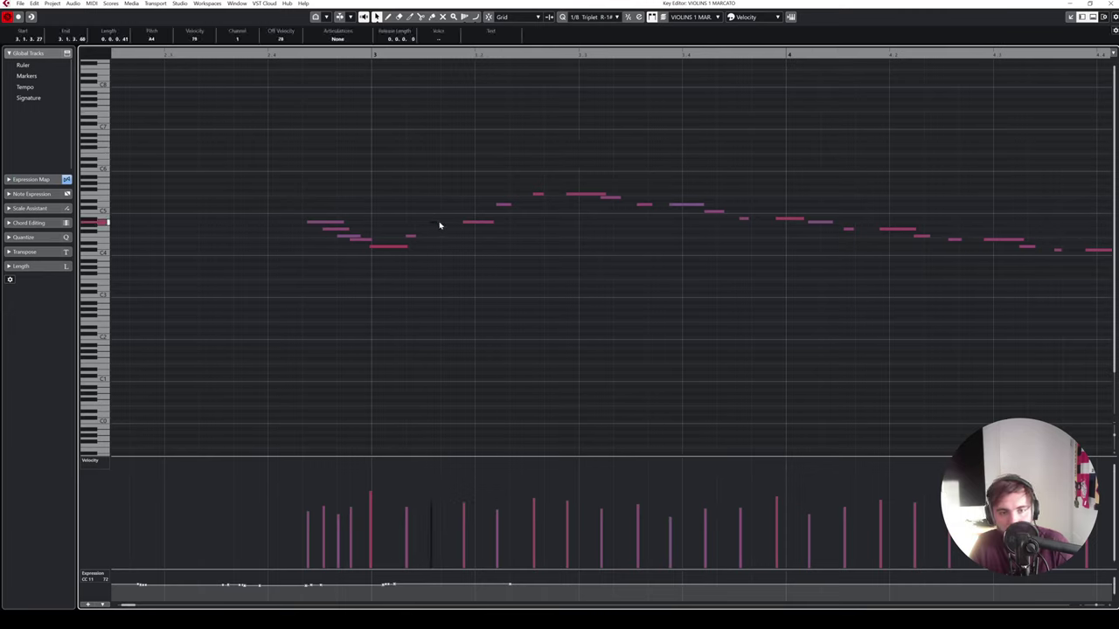
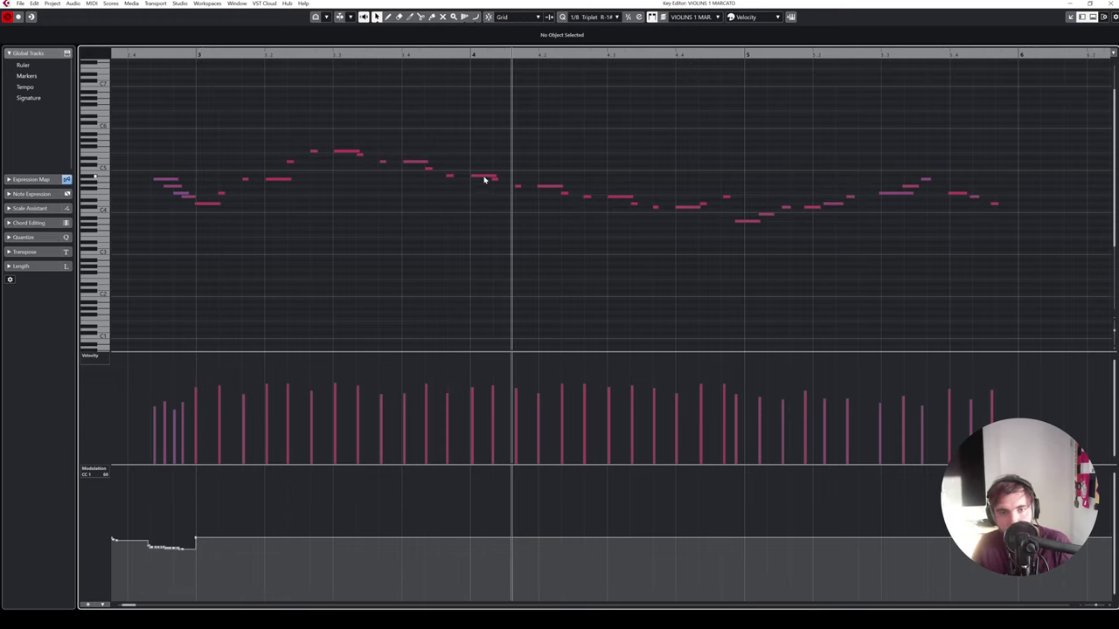
# - Play back the edited melody from beat 4 of bar 2 to check its timing
pyautogui.click(136, 53)
pyautogui.press('space')
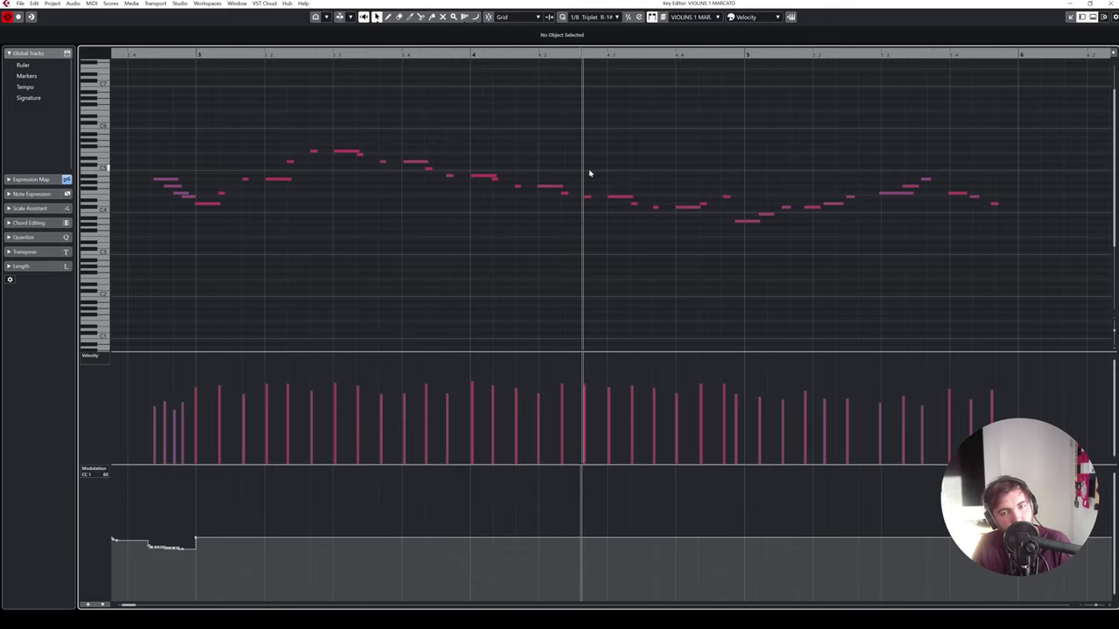
pyautogui.press('space')
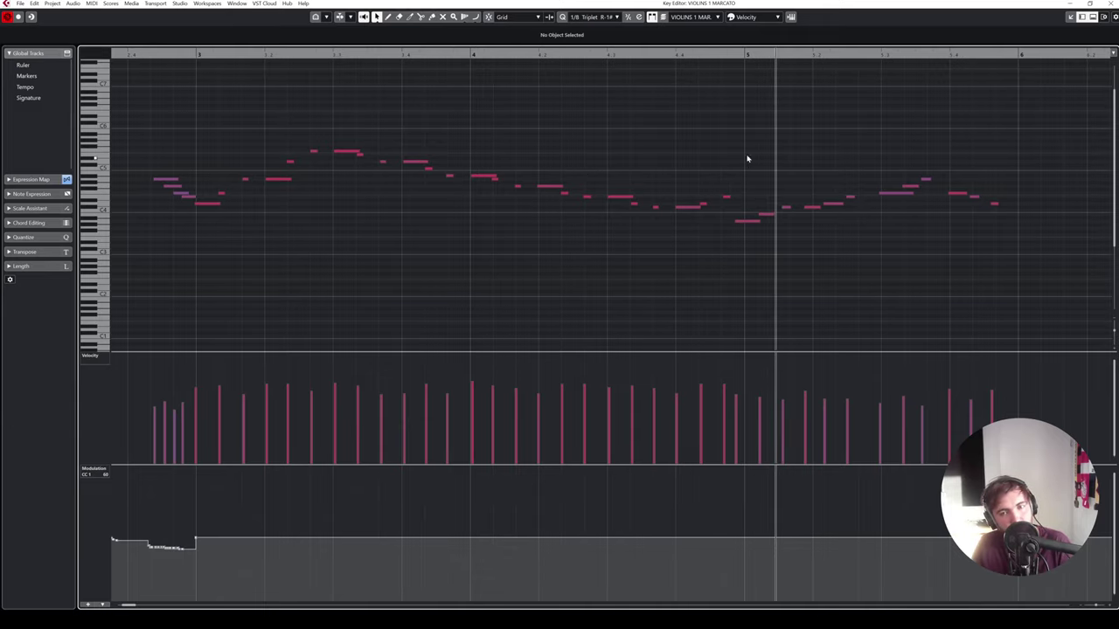
# - Delete the melody notes from the start of bar 5 onward, and play back the remaining melody from around beat 4 of bar 2
pyautogui.moveTo(746, 157); pyautogui.dragTo(828, 209)
pyautogui.press('Delete')
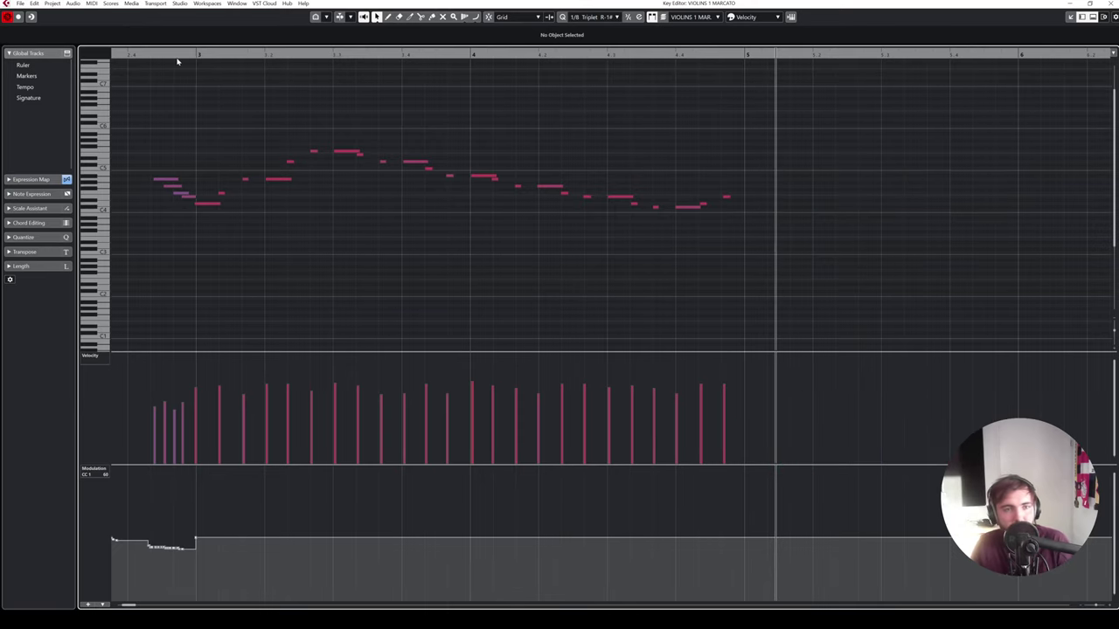
pyautogui.click(117, 55)
pyautogui.press('space')
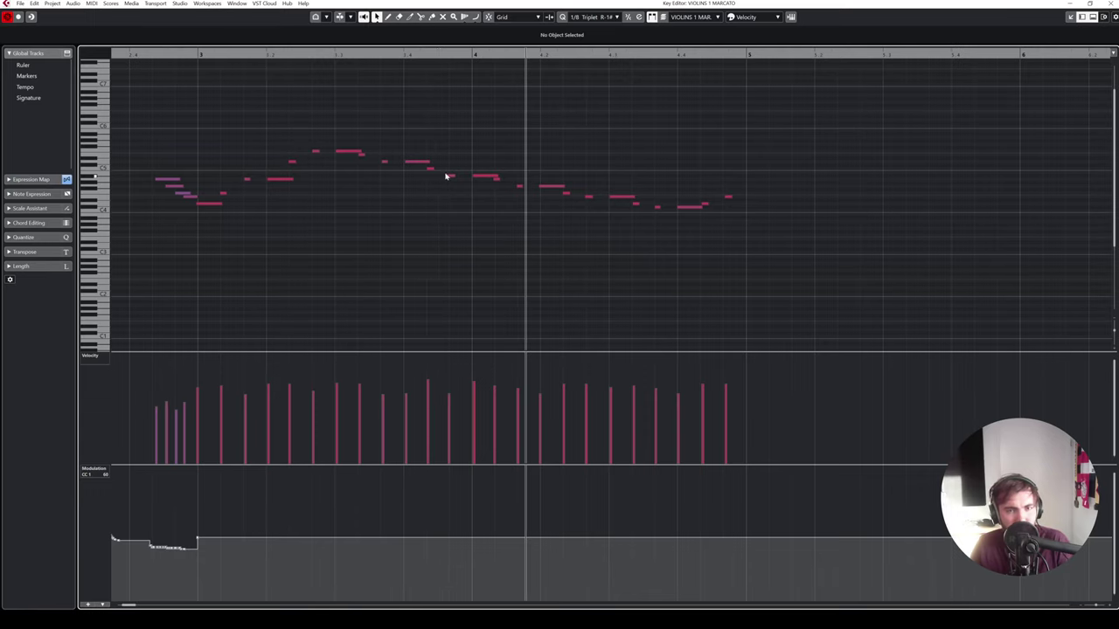
pyautogui.click(158, 61)
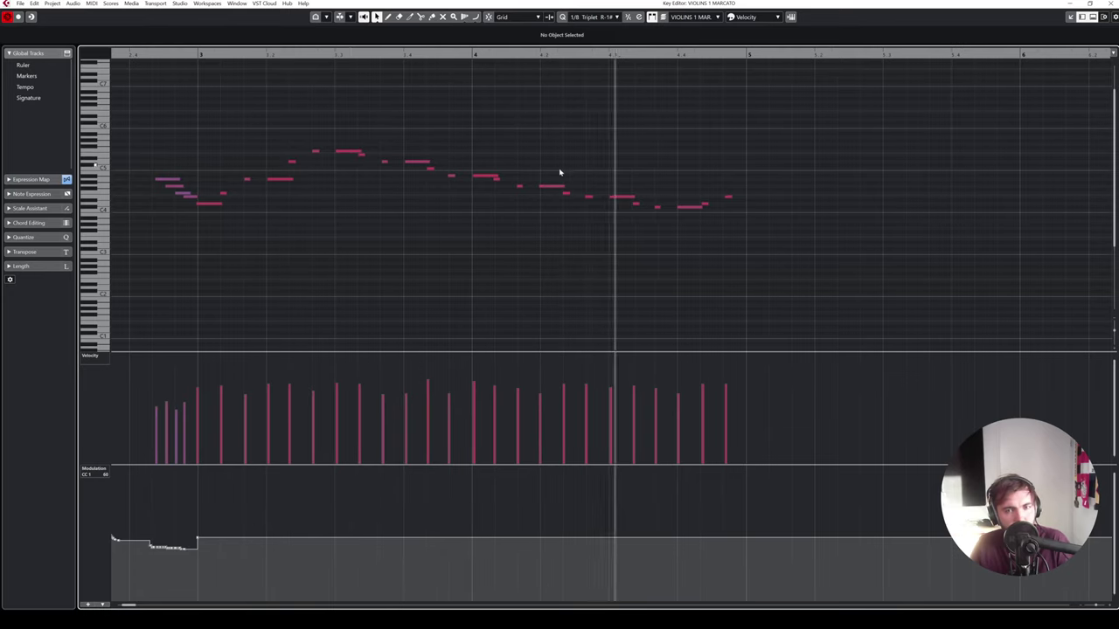
pyautogui.press('space')
# - Raise the velocity of the short note following each long note on the beats of bars 3 and 4
pyautogui.click(225, 193)
pyautogui.keyDown('shift'); pyautogui.click(292, 162); pyautogui.keyUp('shift')
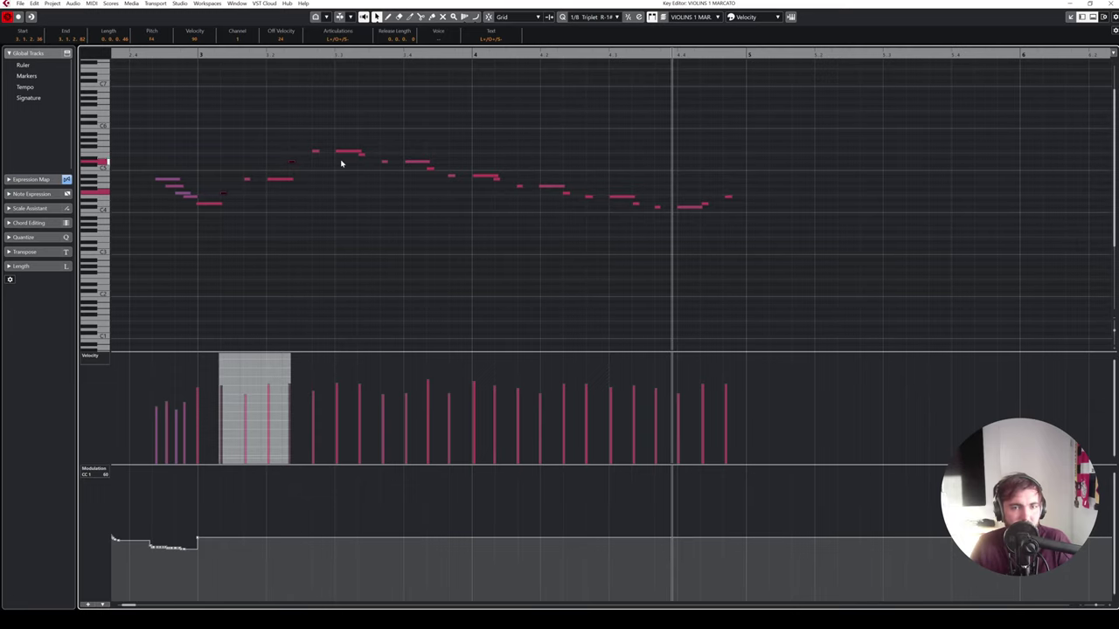
pyautogui.keyDown('shift'); pyautogui.click(355, 152); pyautogui.keyUp('shift')
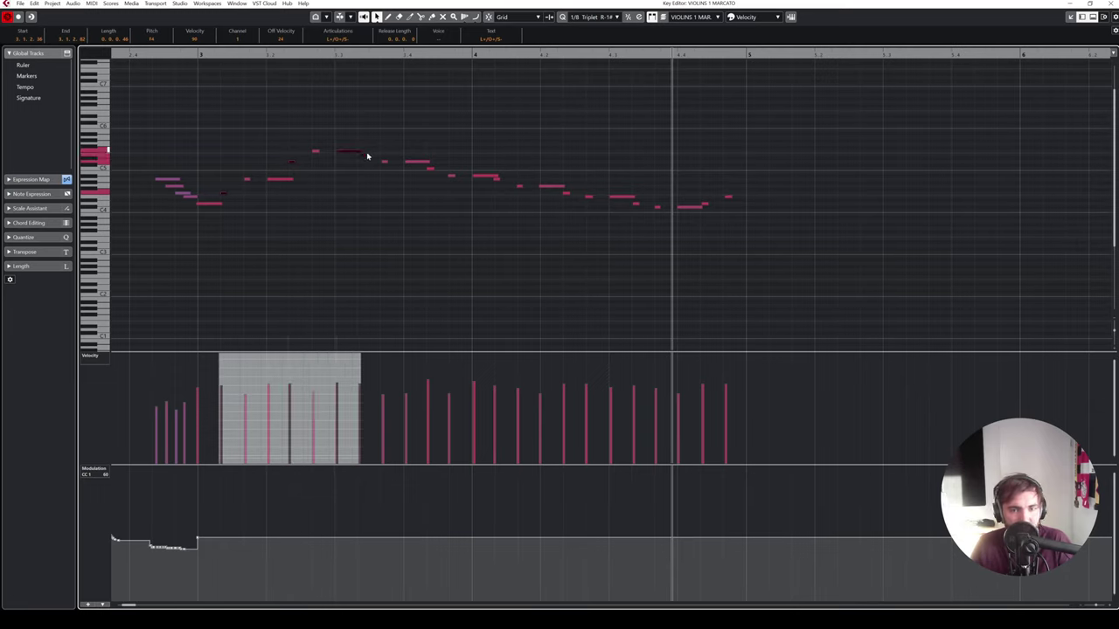
pyautogui.keyDown('shift'); pyautogui.click(432, 171); pyautogui.keyUp('shift')
pyautogui.keyDown('shift'); pyautogui.click(497, 180); pyautogui.keyUp('shift')
pyautogui.keyDown('shift'); pyautogui.click(565, 194); pyautogui.keyUp('shift')
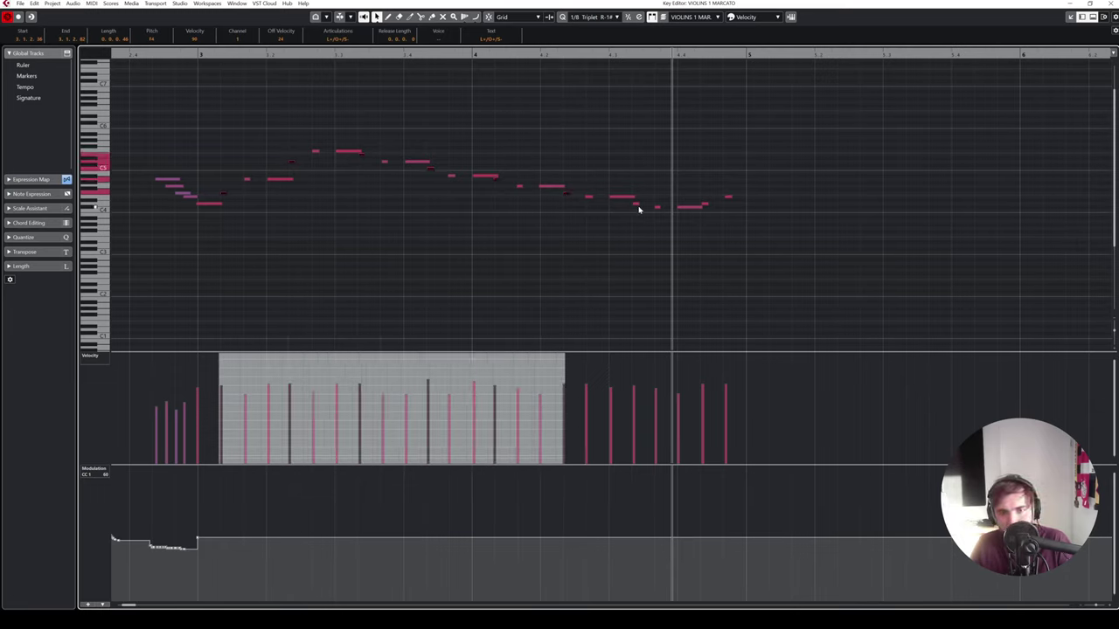
pyautogui.keyDown('shift'); pyautogui.click(637, 206); pyautogui.keyUp('shift')
pyautogui.keyDown('shift'); pyautogui.click(703, 208); pyautogui.keyUp('shift')
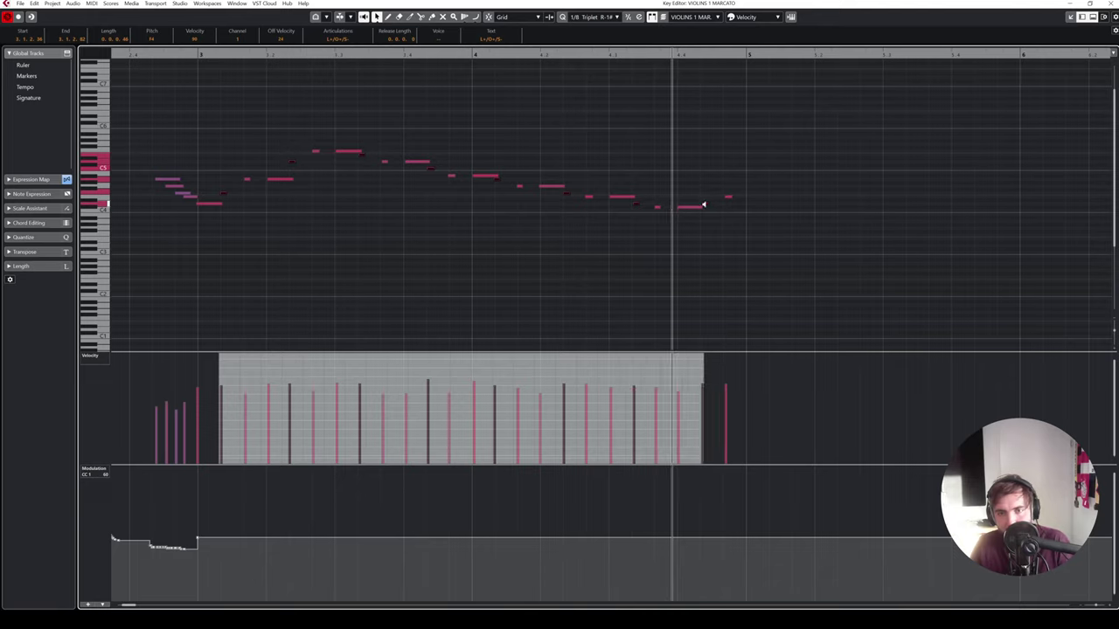
pyautogui.click(203, 140)
# - Play back the melody with its accented short notes, and return to the project window
pyautogui.press('space')
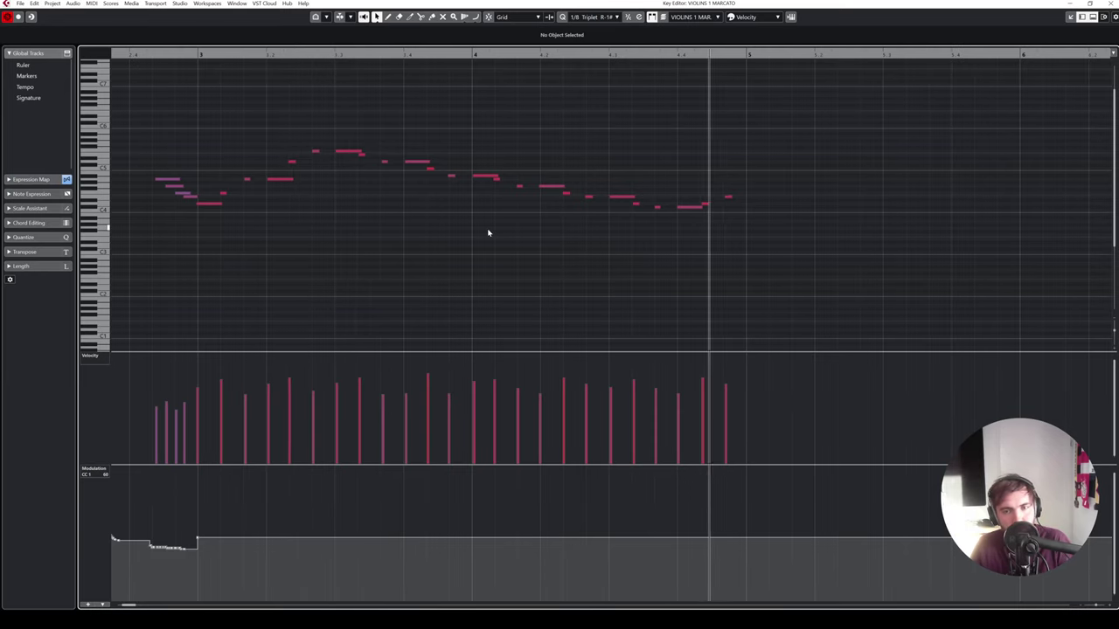
pyautogui.click(165, 57)
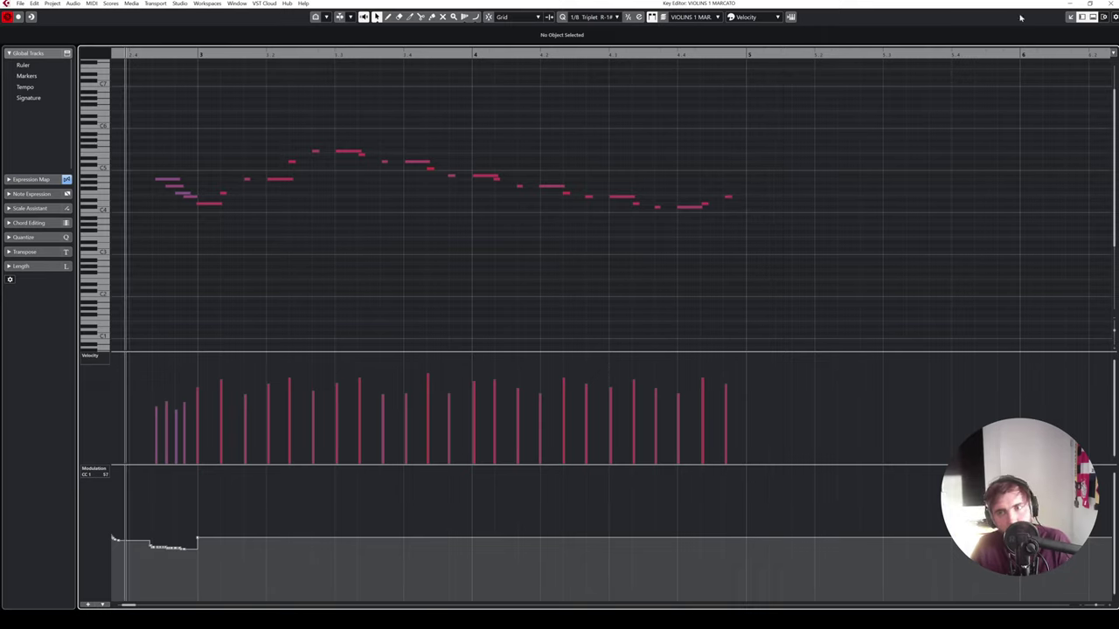
pyautogui.click(1111, 4)
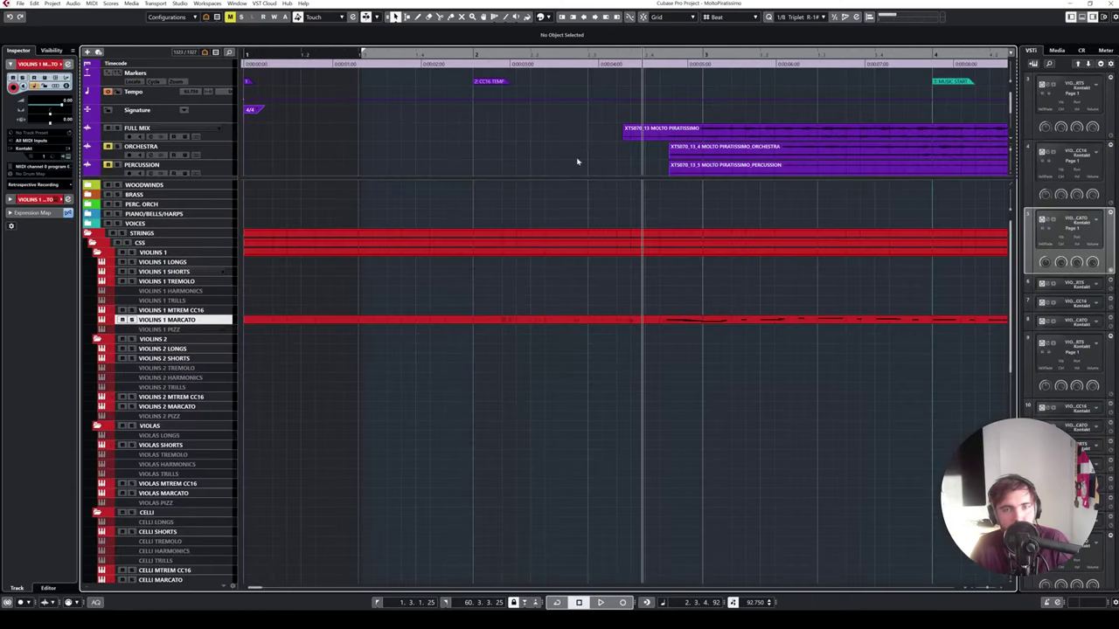
# - Solo and play the FULL MIX reference from bar 3, and enlarge the upper track section to show the CHOIR track
pyautogui.click(233, 136)
pyautogui.press('space')
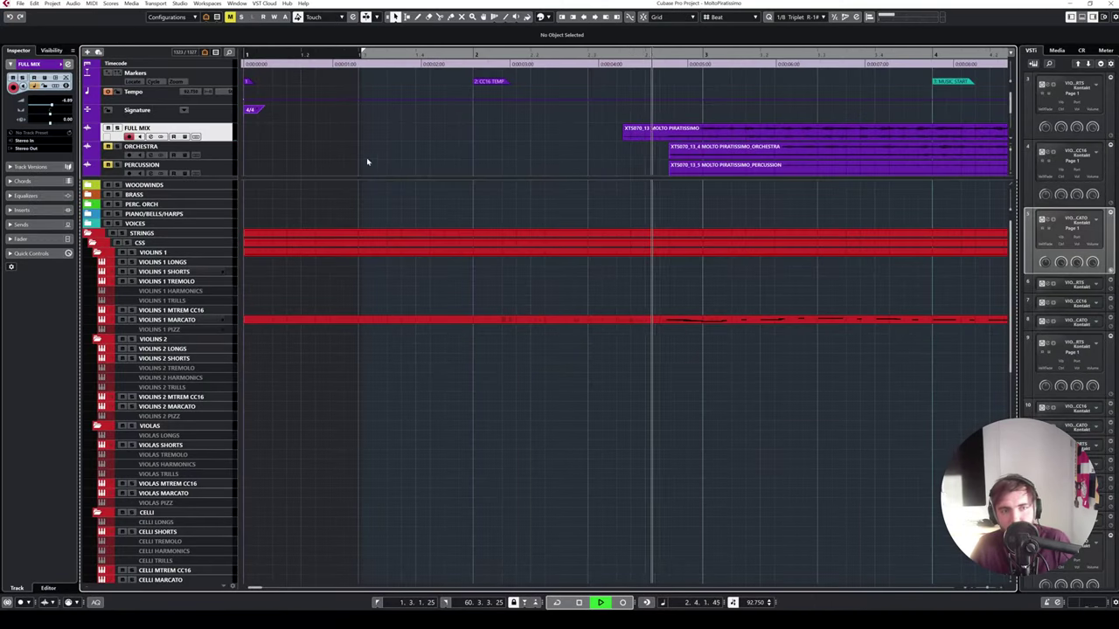
pyautogui.press('s')
pyautogui.press('f')
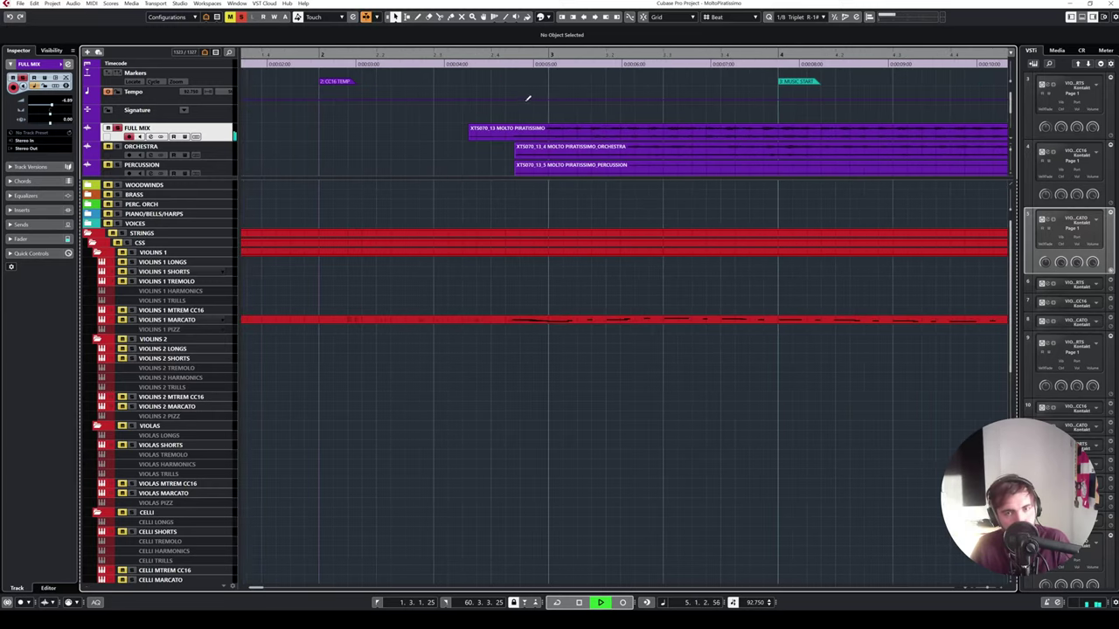
pyautogui.click(484, 56)
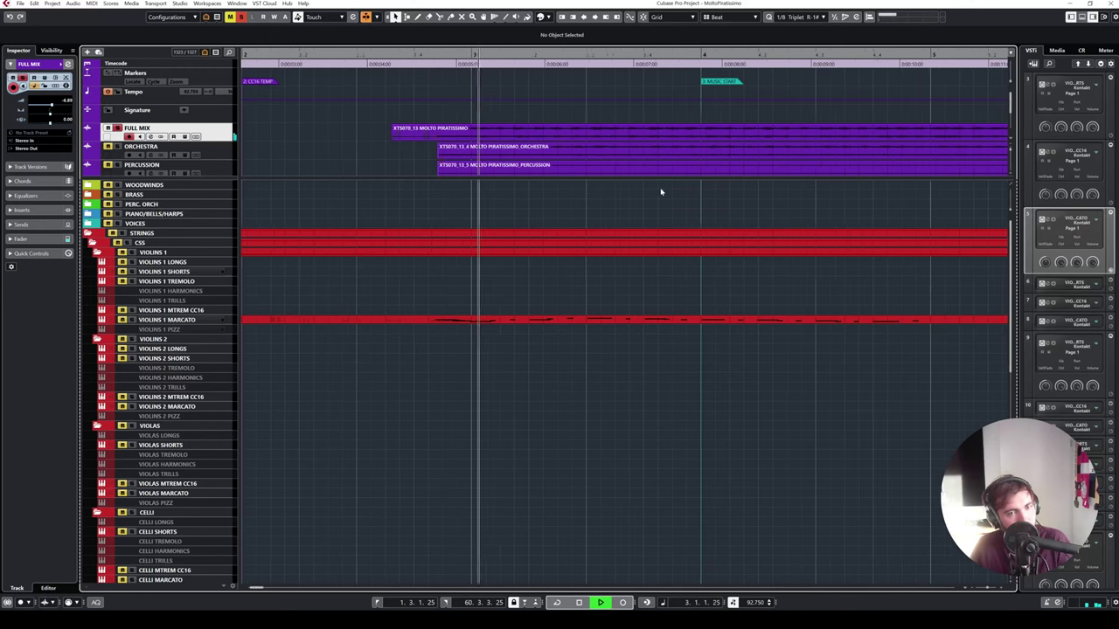
pyautogui.moveTo(619, 177); pyautogui.dragTo(620, 196)
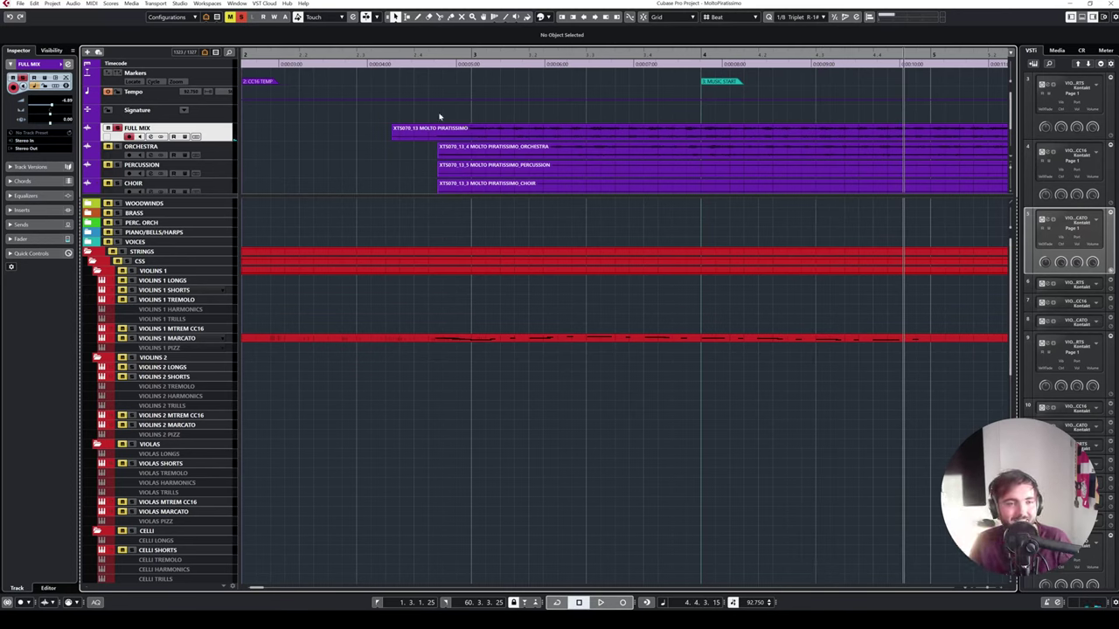
# - Open the VIOLINS 1 MARCATO part, raise the velocity of the short note after bar 3's beat 3, and replay from beat 4 of bar 2
pyautogui.click(329, 64)
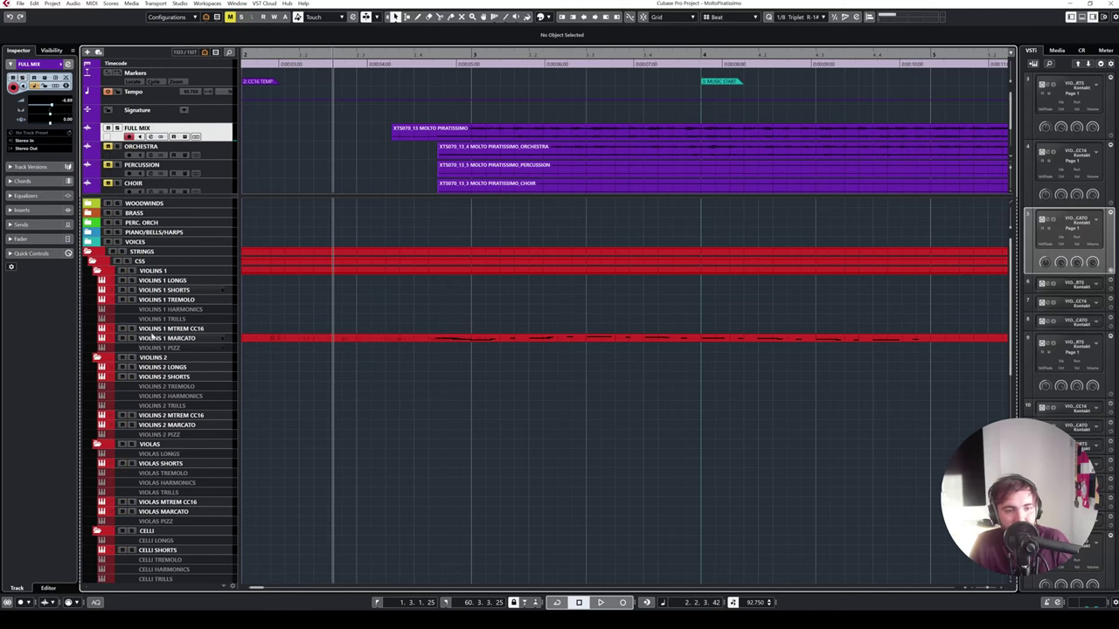
pyautogui.click(166, 338)
pyautogui.press('space')
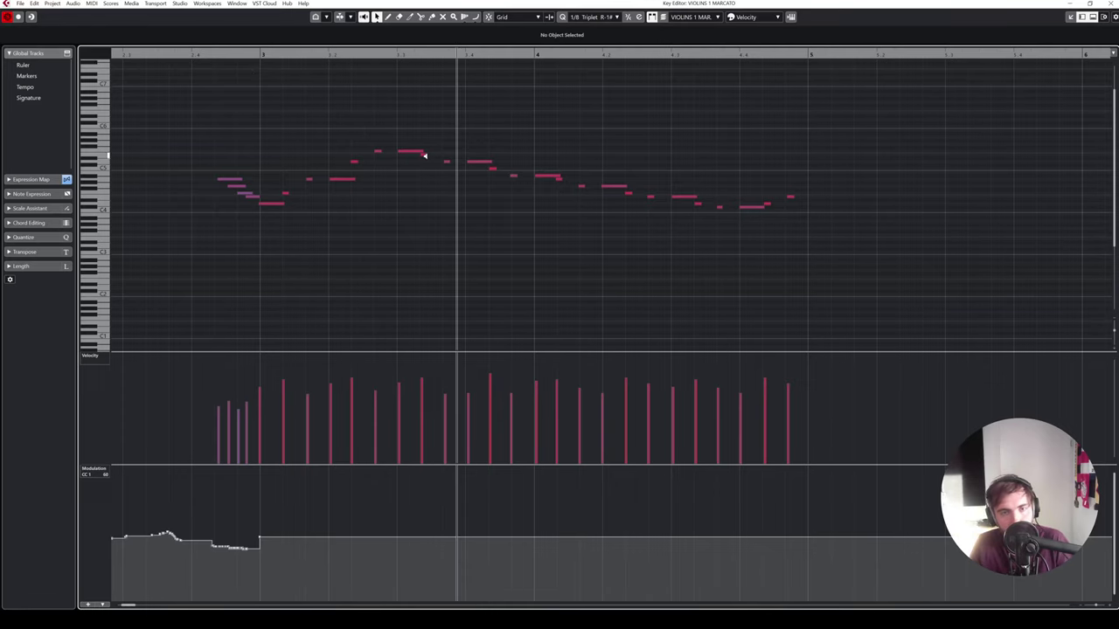
pyautogui.click(199, 58)
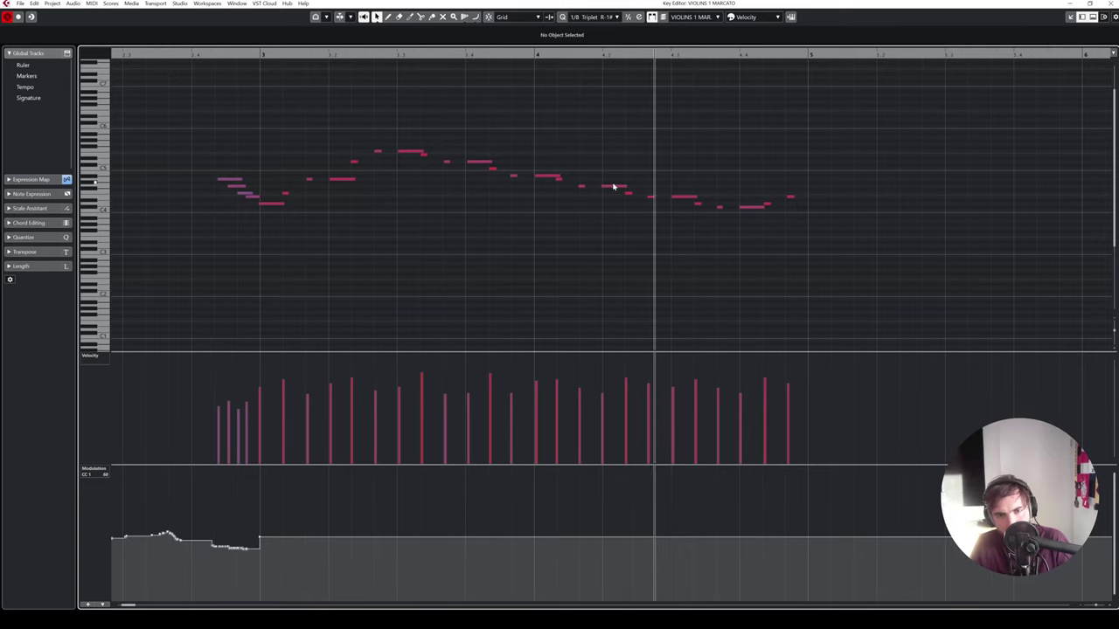
pyautogui.press('space')
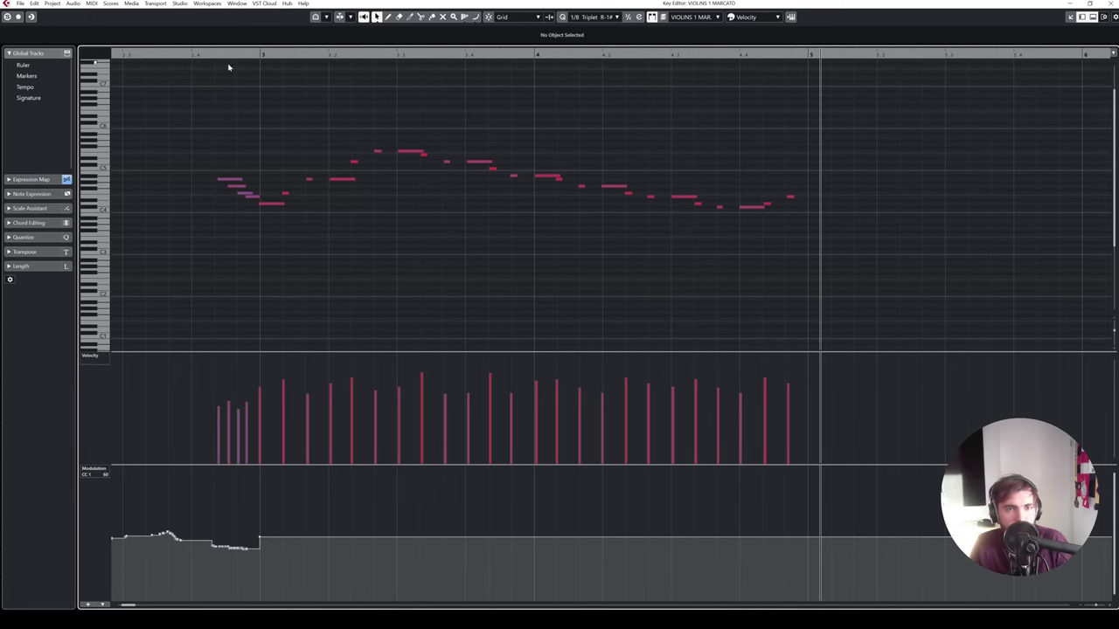
# - Return to the project window and listen to the soloed FULL MIX reference through bar 5
pyautogui.click(1109, 4)
pyautogui.click(225, 134)
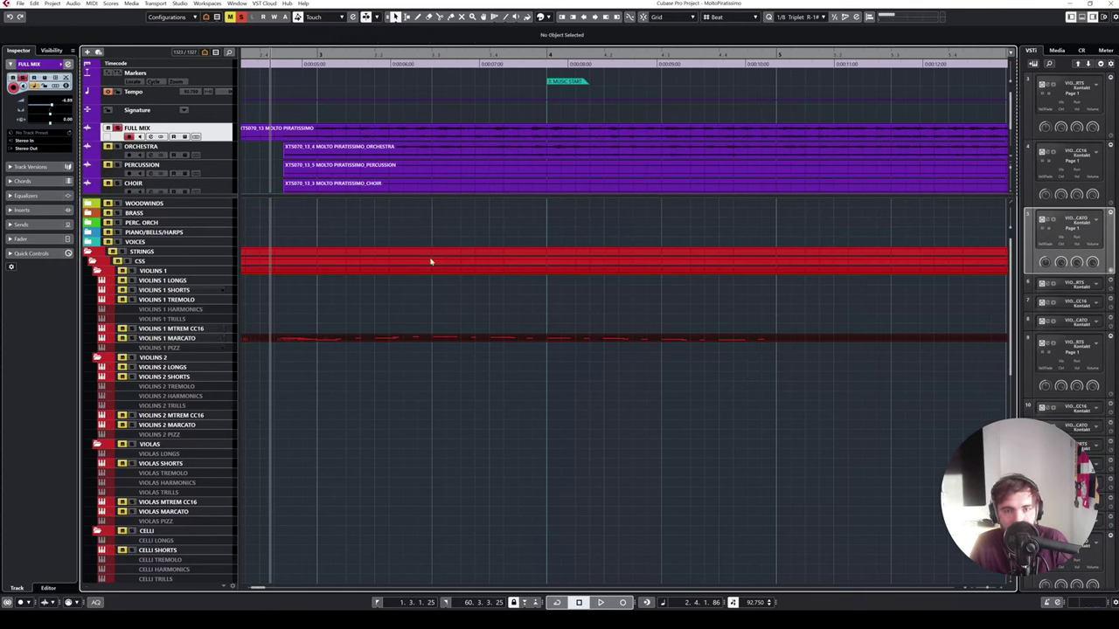
pyautogui.press('space')
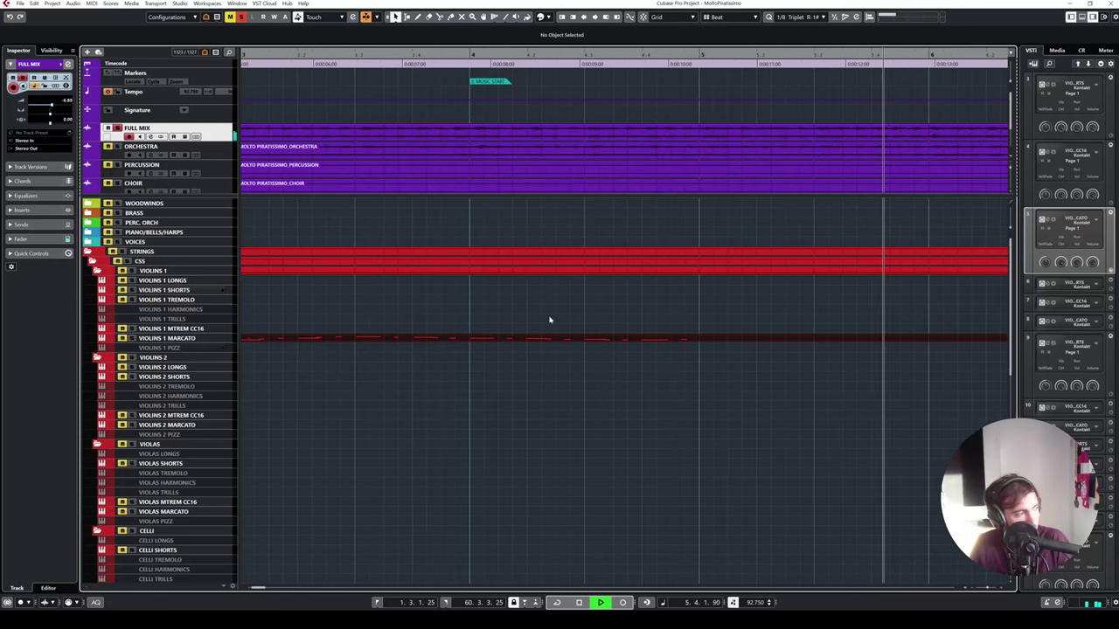
pyautogui.press('space')
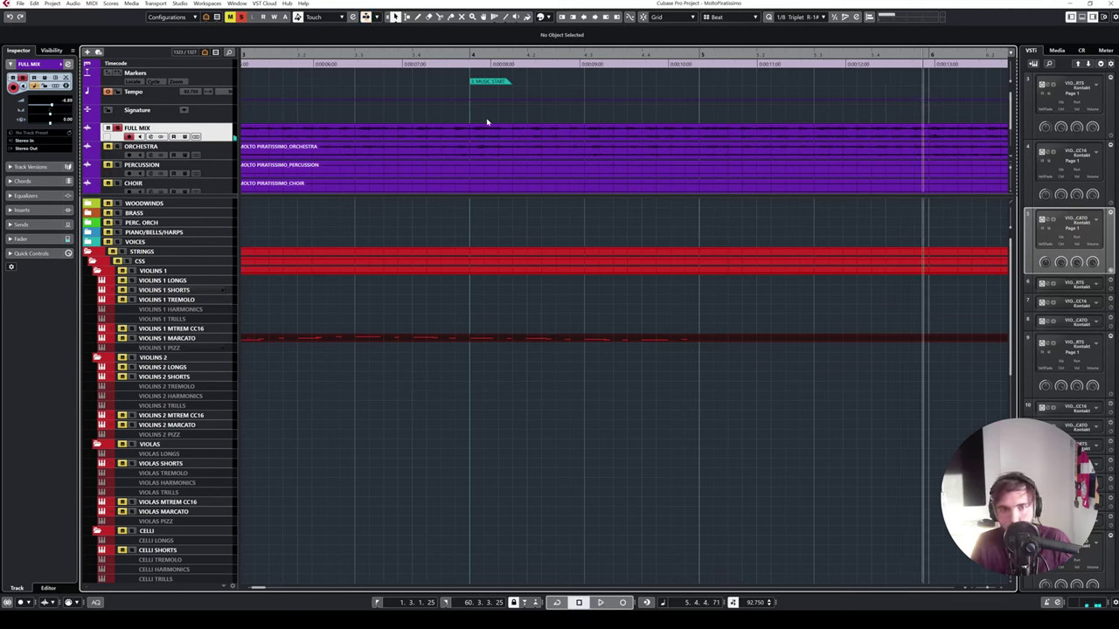
# - Solo VIOLINS 1 MARCATO together with FULL MIX and play both from around beat 4 of bar 3
pyautogui.click(135, 340)
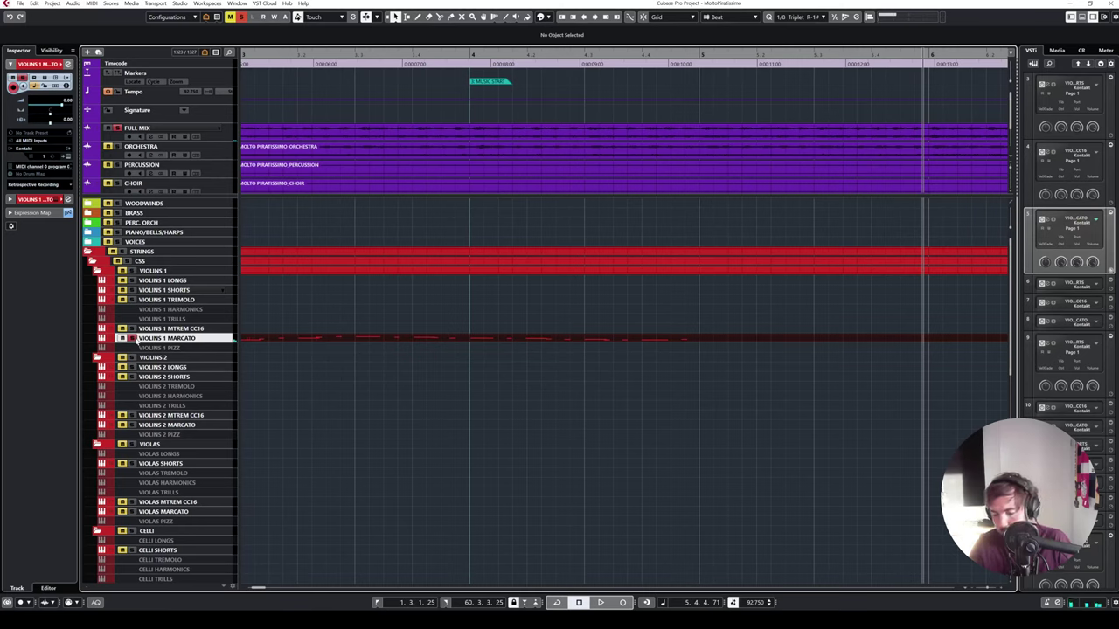
pyautogui.click(426, 55)
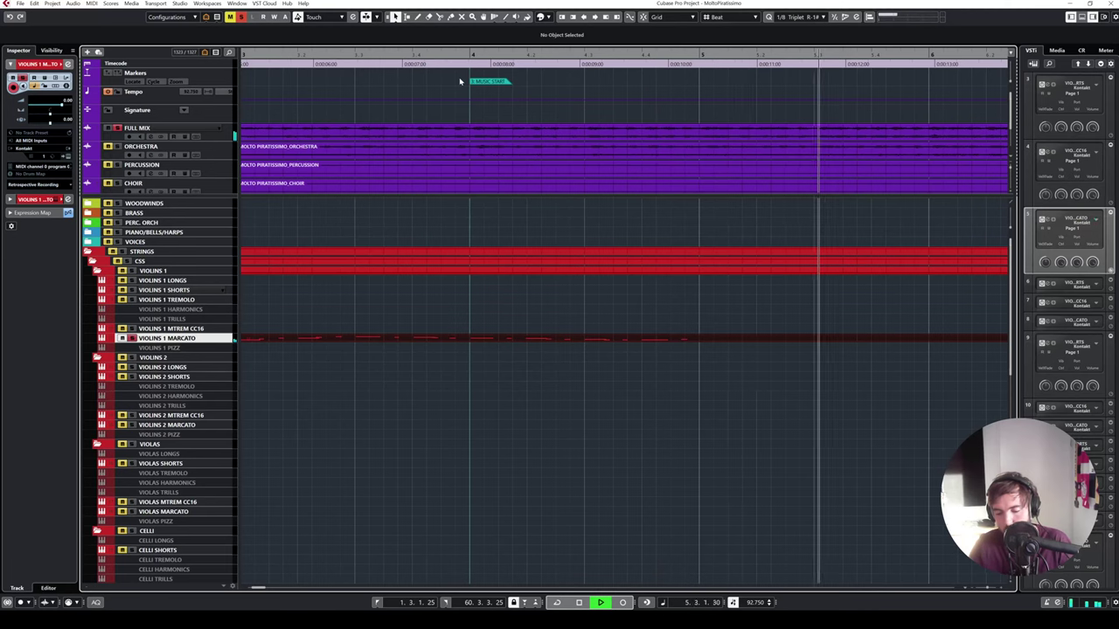
pyautogui.press('space')
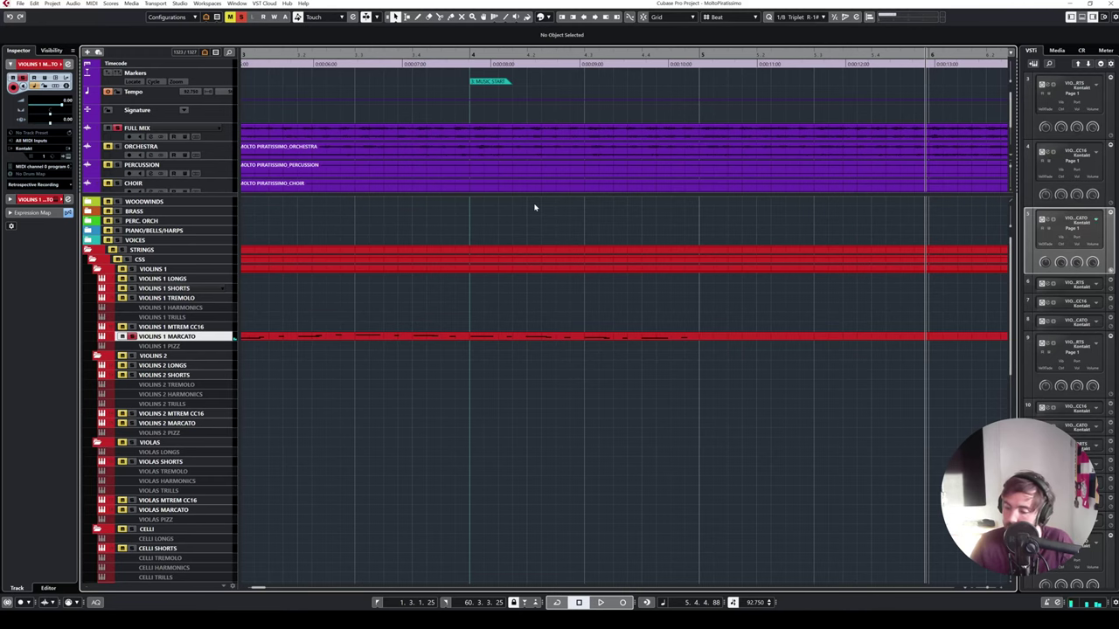
# - Open the VIOLINS 1 MARCATO part and duplicate all of bar 4's melody notes into bar 5
pyautogui.hscroll(2, 606, 315)
pyautogui.click(603, 336)
pyautogui.doubleClick(603, 336)
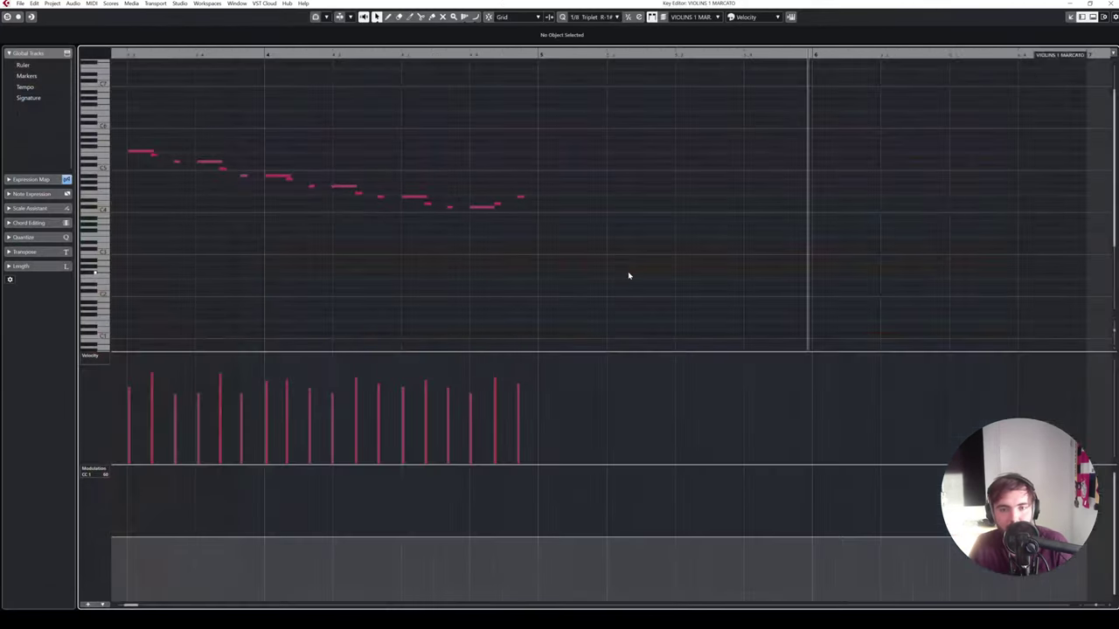
pyautogui.moveTo(575, 131); pyautogui.dragTo(839, 217)
pyautogui.hscroll(3, 668, 98)
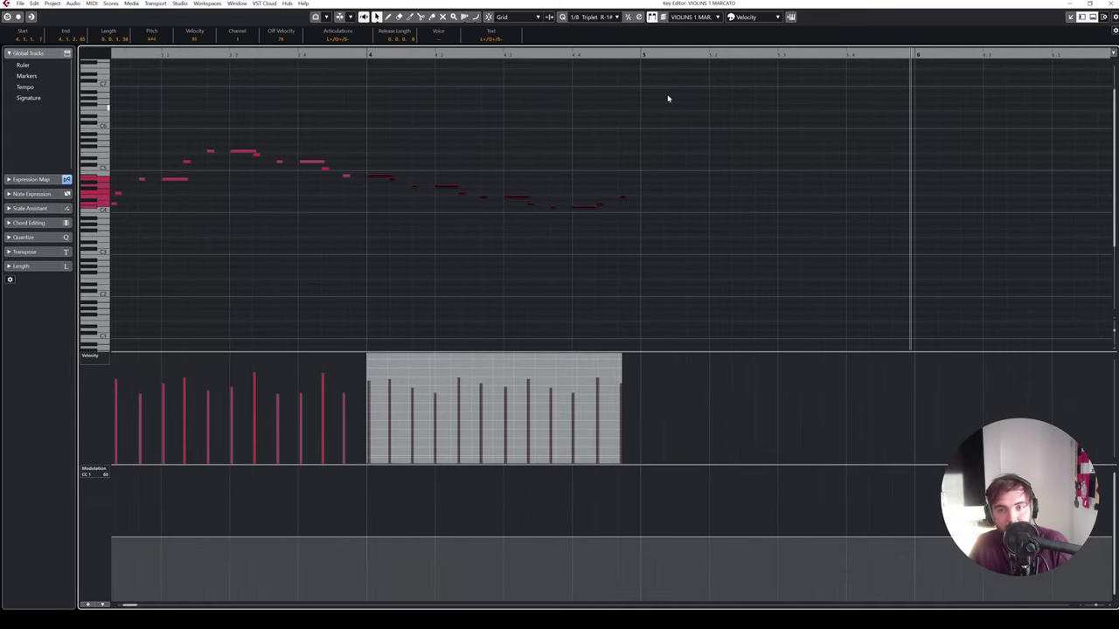
pyautogui.hotkey('ctrl', 'd')
pyautogui.hscroll(3, 777, 150)
pyautogui.click(443, 153)
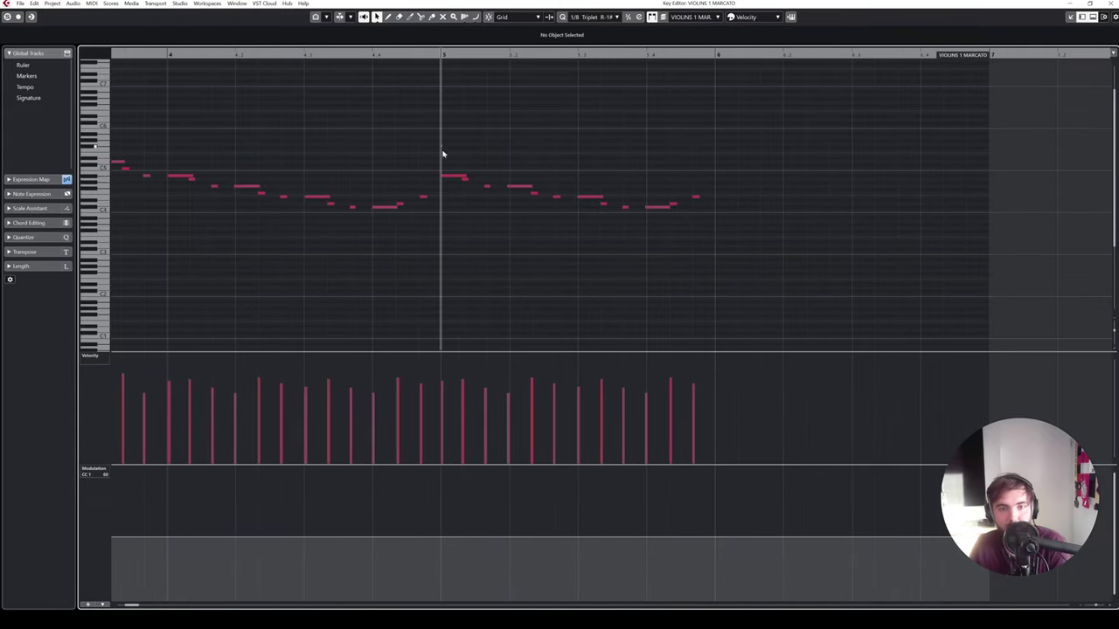
# - Lower the first five copied notes of bar 5 to form a rising line from A3 to D4
pyautogui.click(448, 175)
pyautogui.hotkey('shift', 'Down')
pyautogui.click(491, 205)
pyautogui.click(463, 179)
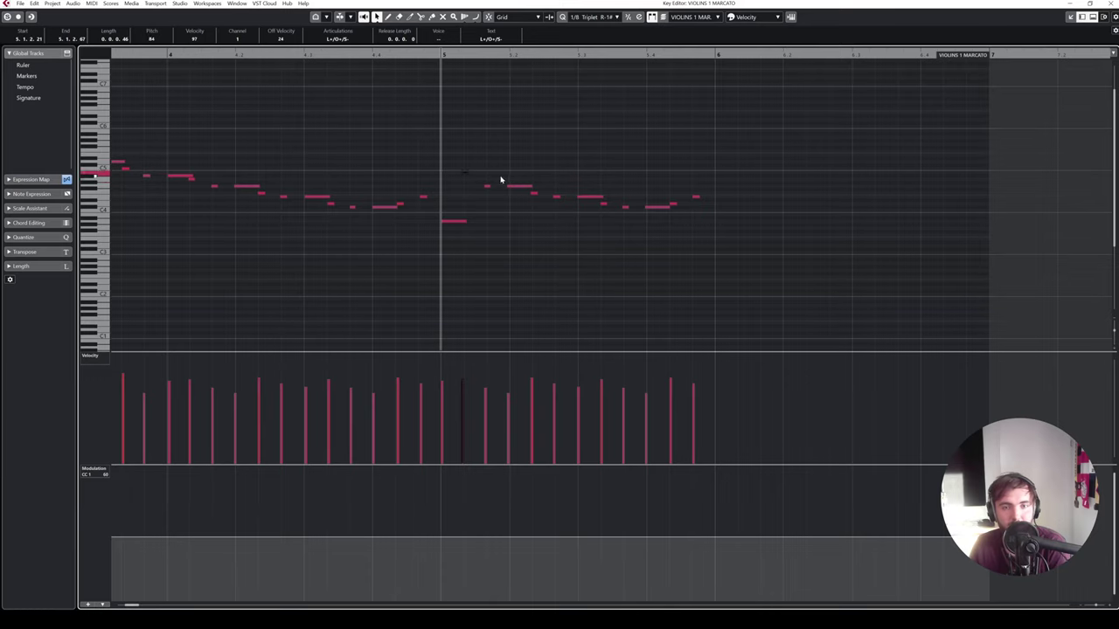
pyautogui.click(511, 186)
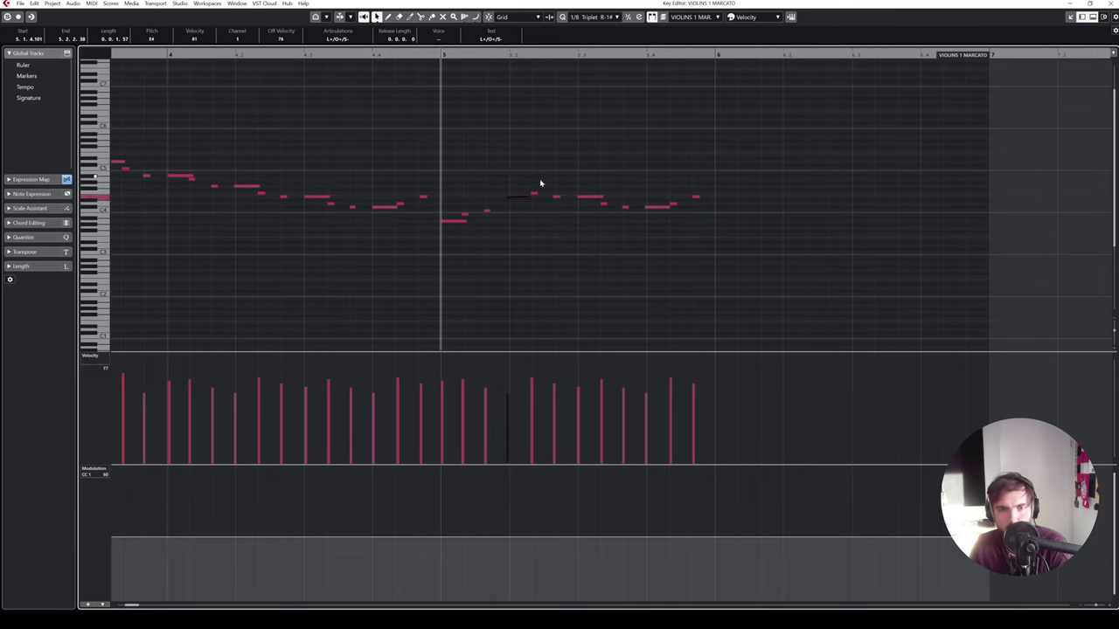
pyautogui.press('Down')
pyautogui.press('Down')
pyautogui.press('Down')
pyautogui.click(532, 193)
pyautogui.press('Down')
pyautogui.press('Down')
pyautogui.press('Down')
# - Raise the bar 5 notes from beat 3 to the long note on beat 4 to form a line from F4 to A#4
pyautogui.click(554, 197)
pyautogui.click(584, 197)
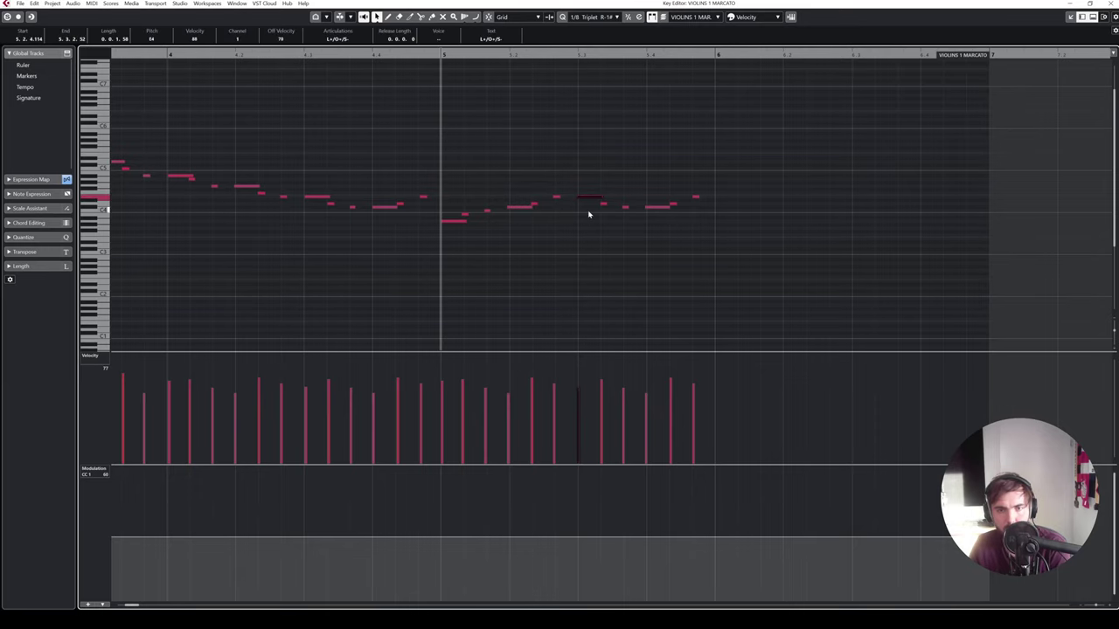
pyautogui.click(594, 213)
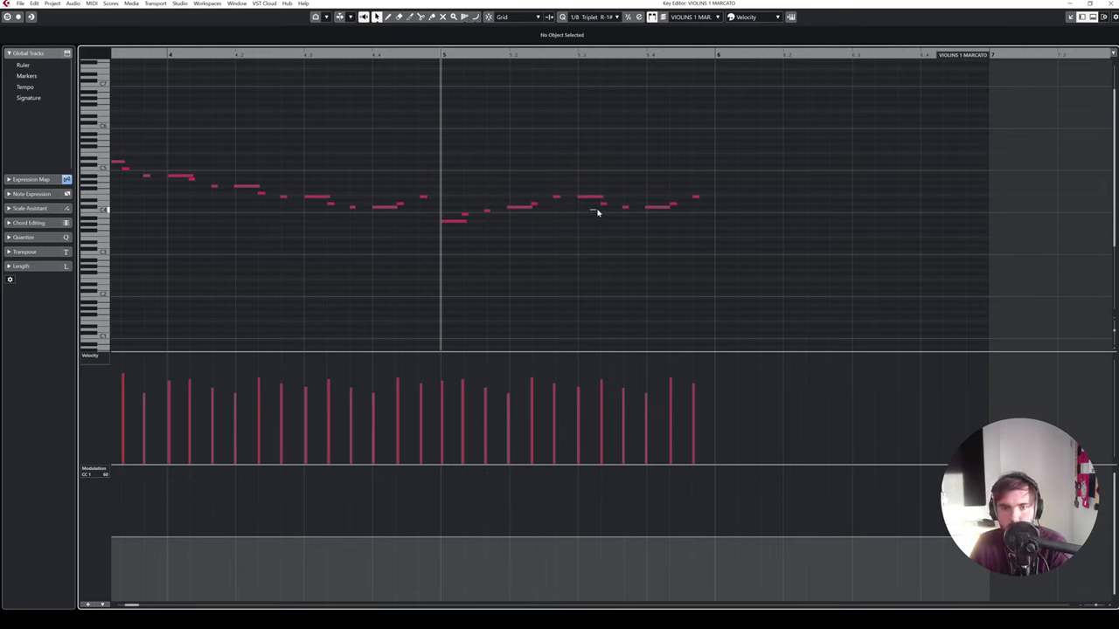
pyautogui.click(591, 196)
pyautogui.press('Up')
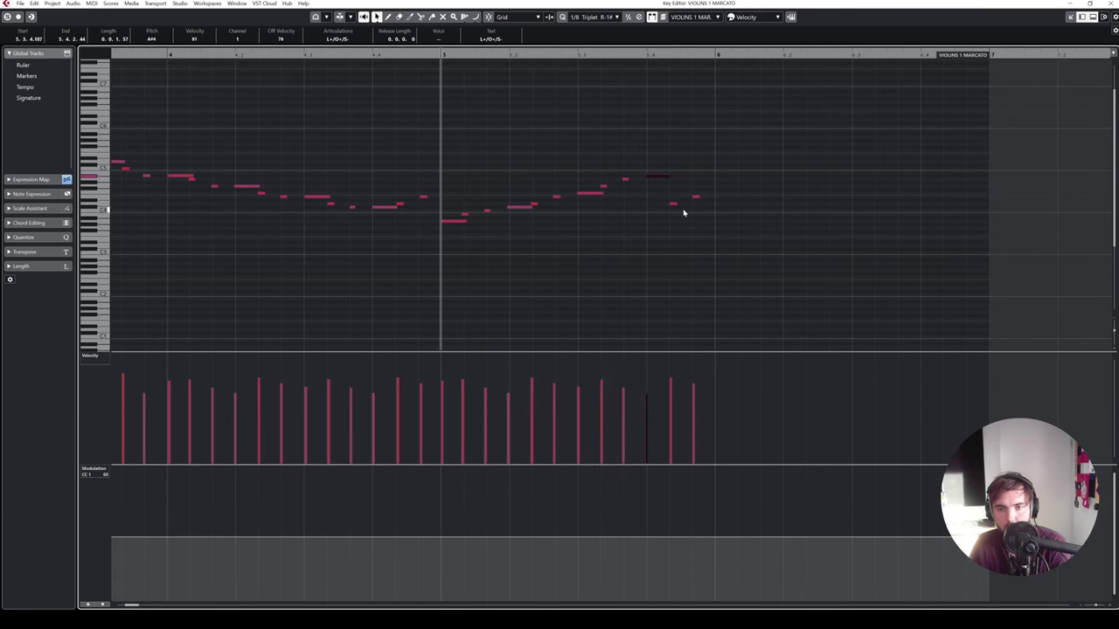
# - Return to the project window, unsolo VIOLINS 1 MARCATO and play the FULL MIX reference from just before bar 4
pyautogui.click(1112, 3)
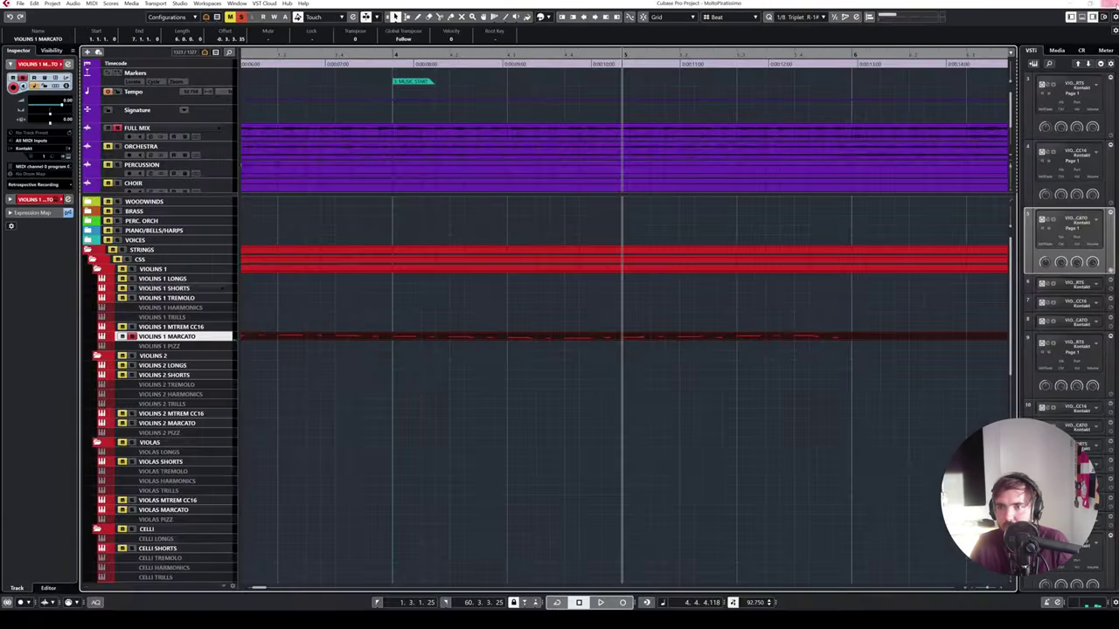
pyautogui.click(131, 336)
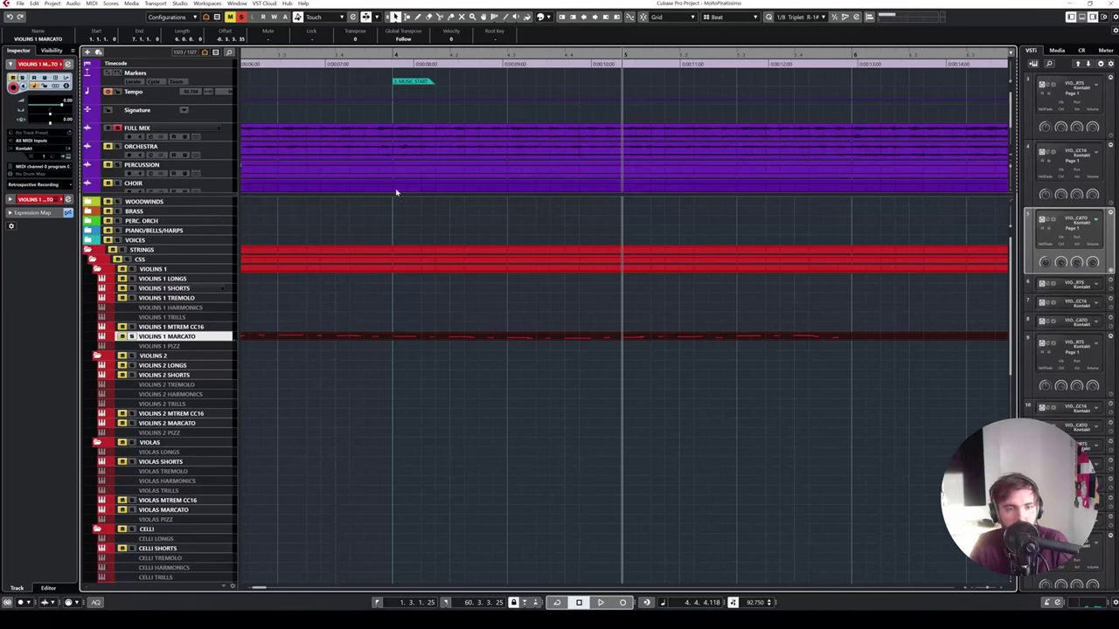
pyautogui.click(385, 54)
pyautogui.press('space')
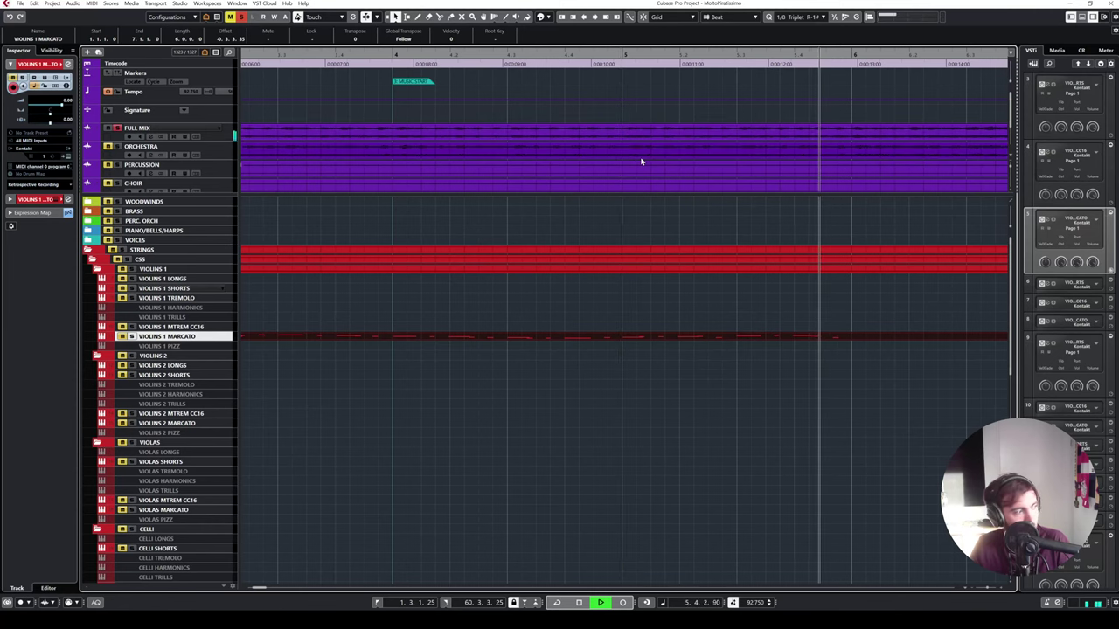
# - Stop playback, open the VIOLINS 1 MARCATO part, shorten bar 5's A4 note on beat 4 and set the last two notes to F4 and D4
pyautogui.press('space')
pyautogui.doubleClick(773, 338)
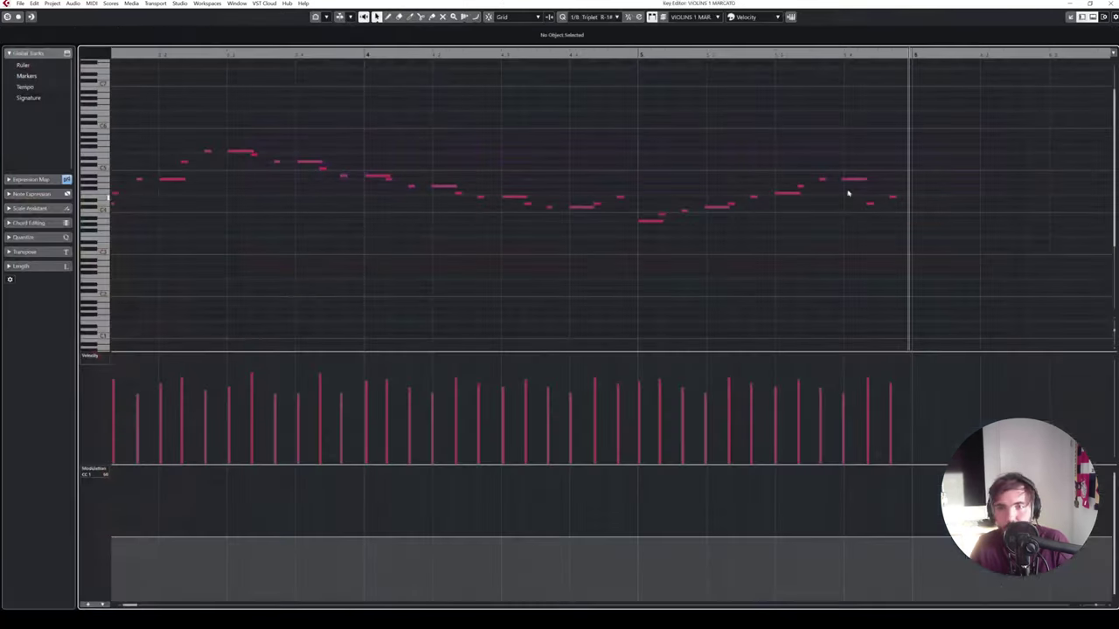
pyautogui.click(867, 182)
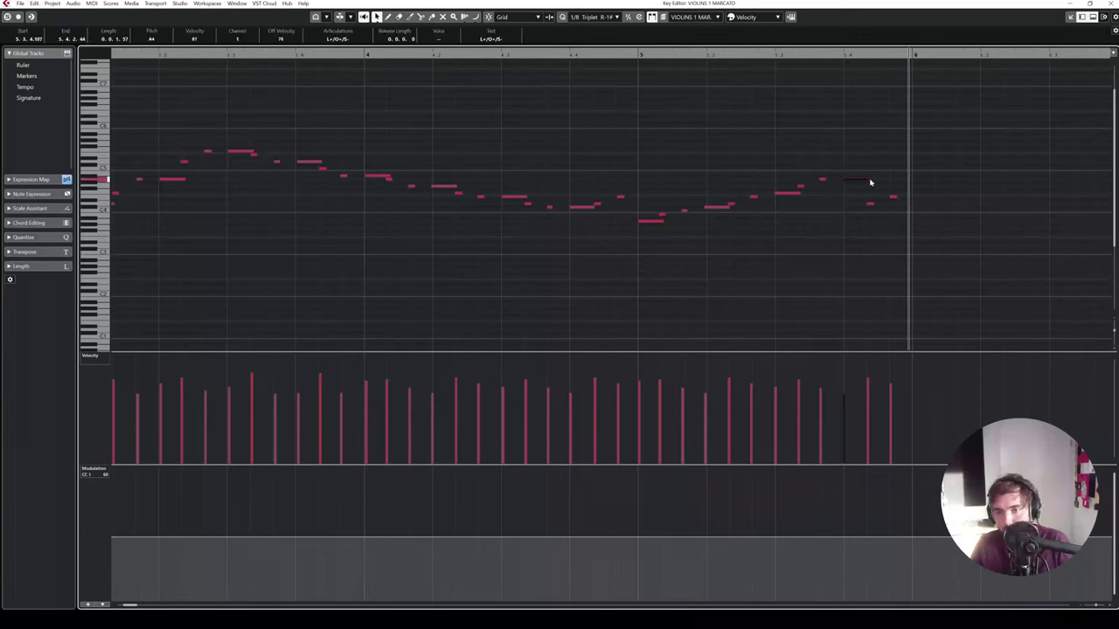
pyautogui.moveTo(861, 180); pyautogui.dragTo(845, 178)
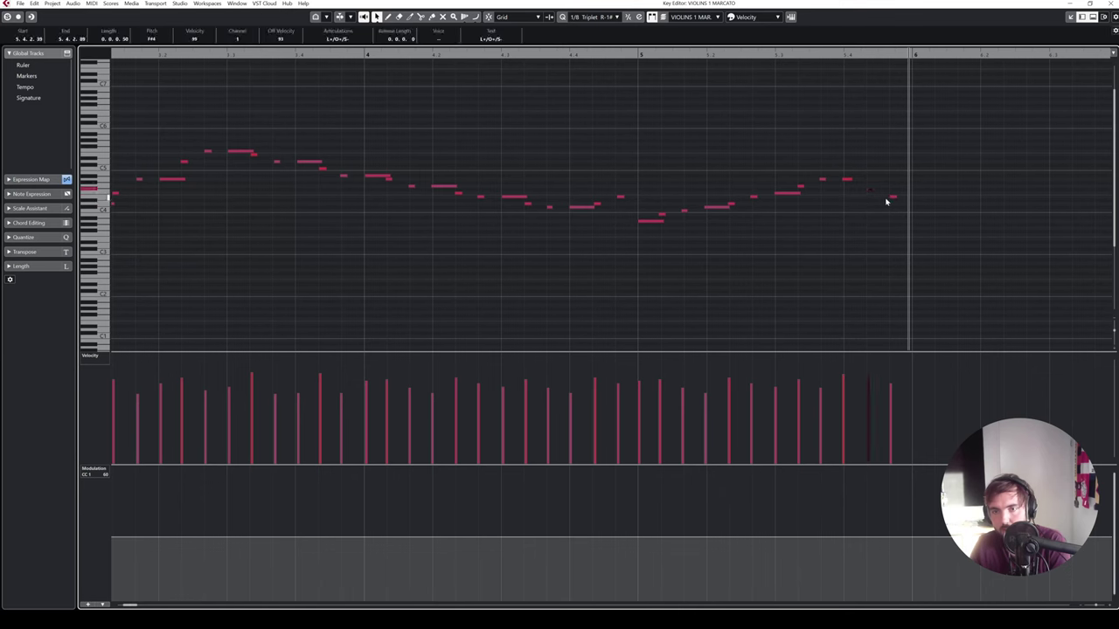
# - Solo VIOLINS 1 MARCATO, reopen its part and play it from the start of bar 5
pyautogui.click(651, 55)
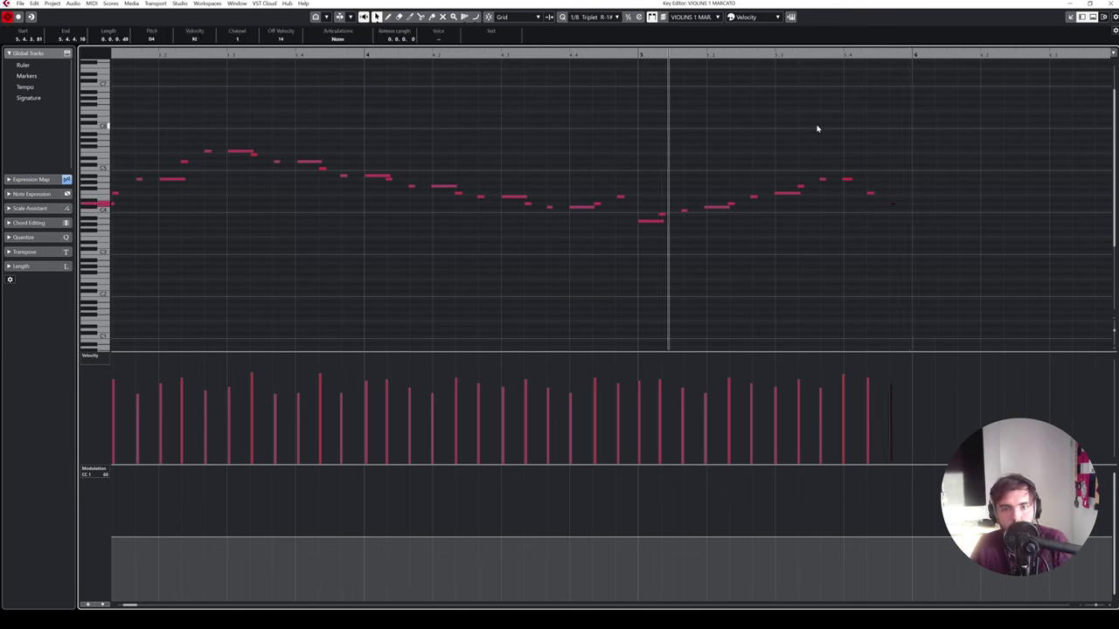
pyautogui.click(1108, 3)
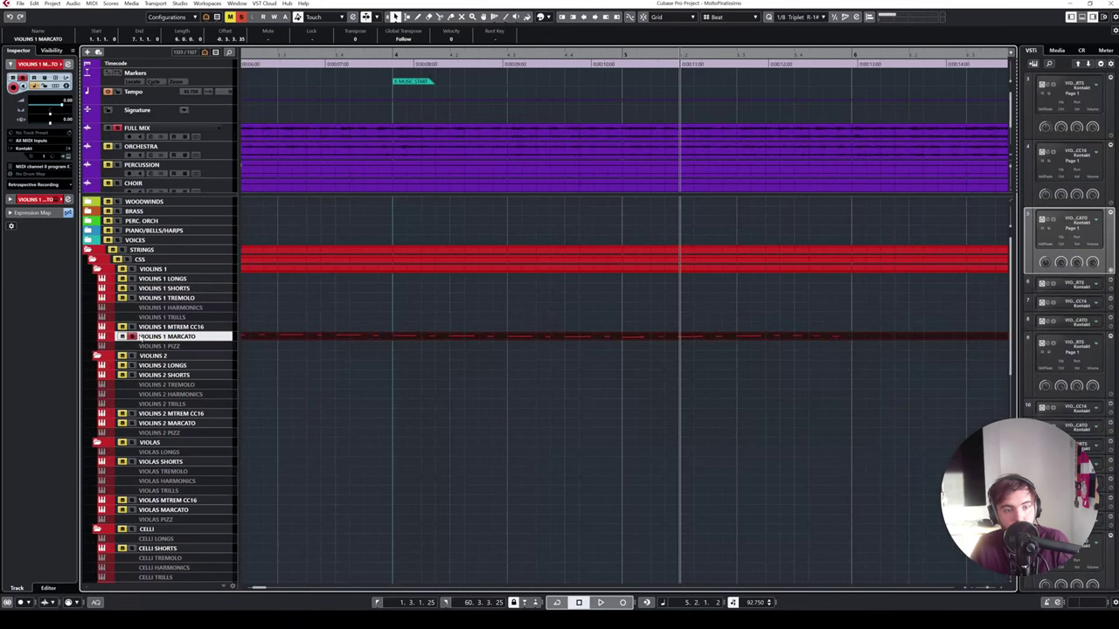
pyautogui.doubleClick(395, 334)
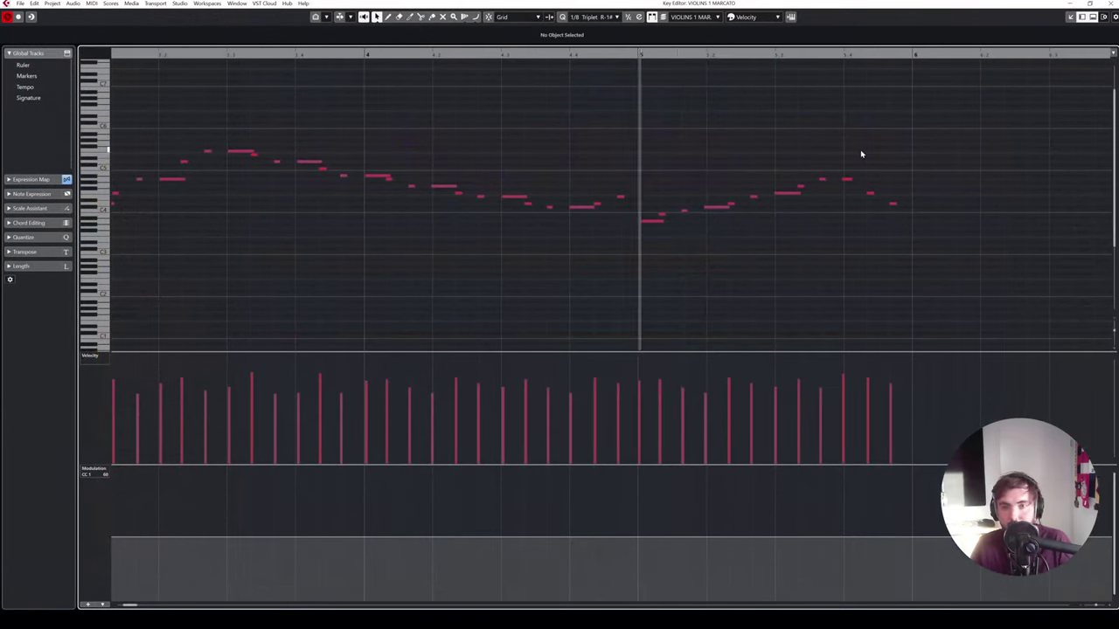
# - Raise the third note of bar 5 to C#4 and play the bar back from just before it
pyautogui.click(685, 212)
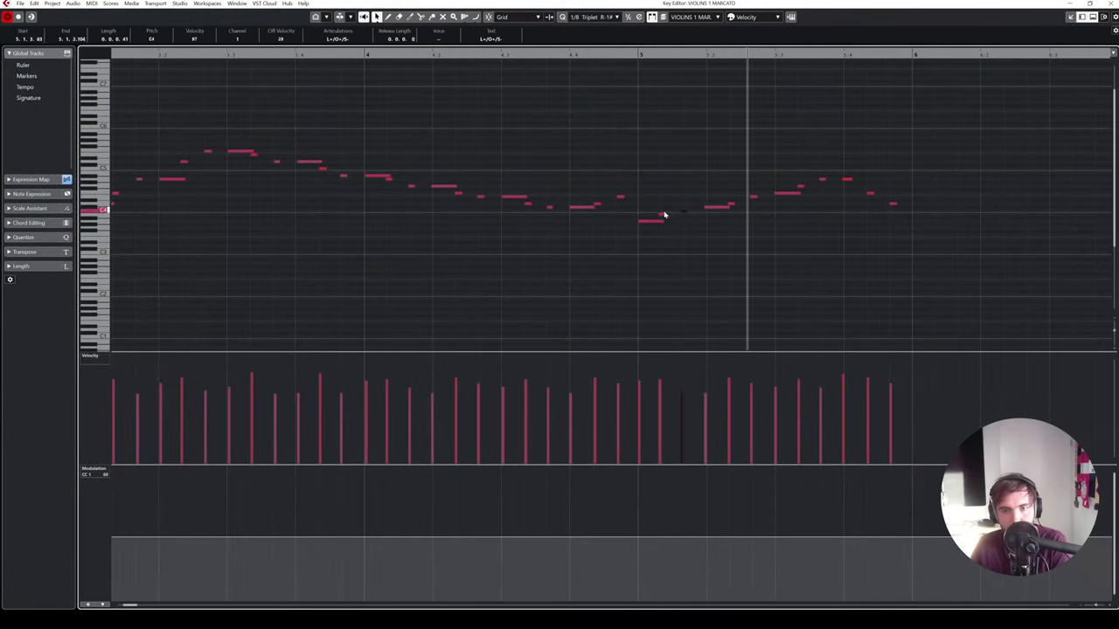
pyautogui.click(685, 211)
pyautogui.moveTo(684, 211); pyautogui.dragTo(688, 215)
pyautogui.click(626, 55)
pyautogui.press('space')
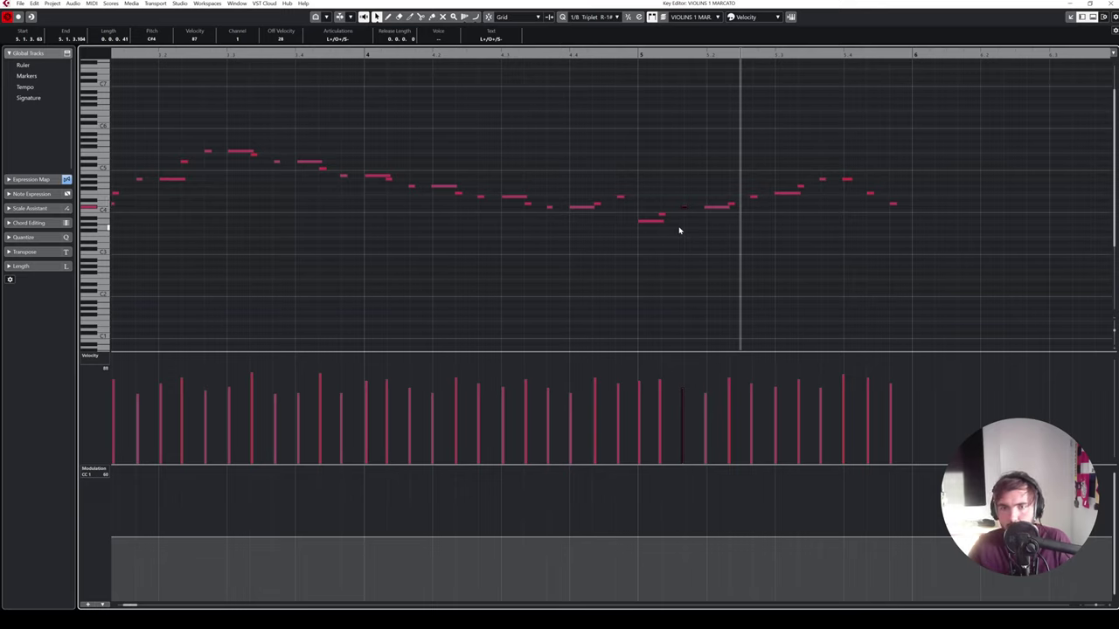
pyautogui.click(622, 54)
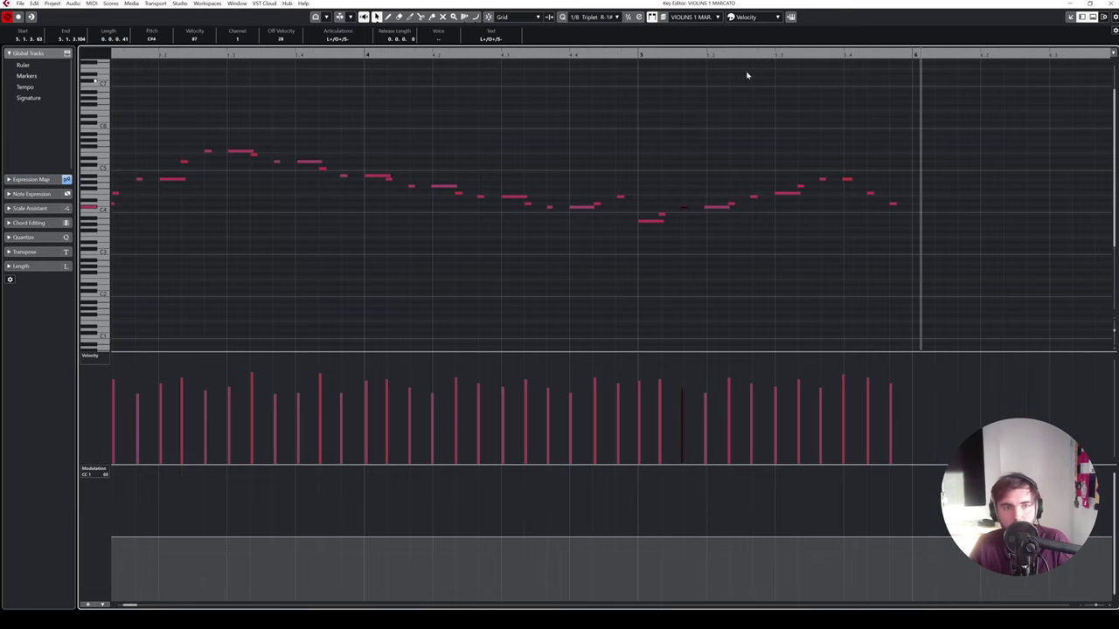
# - Draw a rising CC 1 modulation ramp under the opening run leading into bar 3, and close the editor
pyautogui.click(834, 131)
pyautogui.press('g')
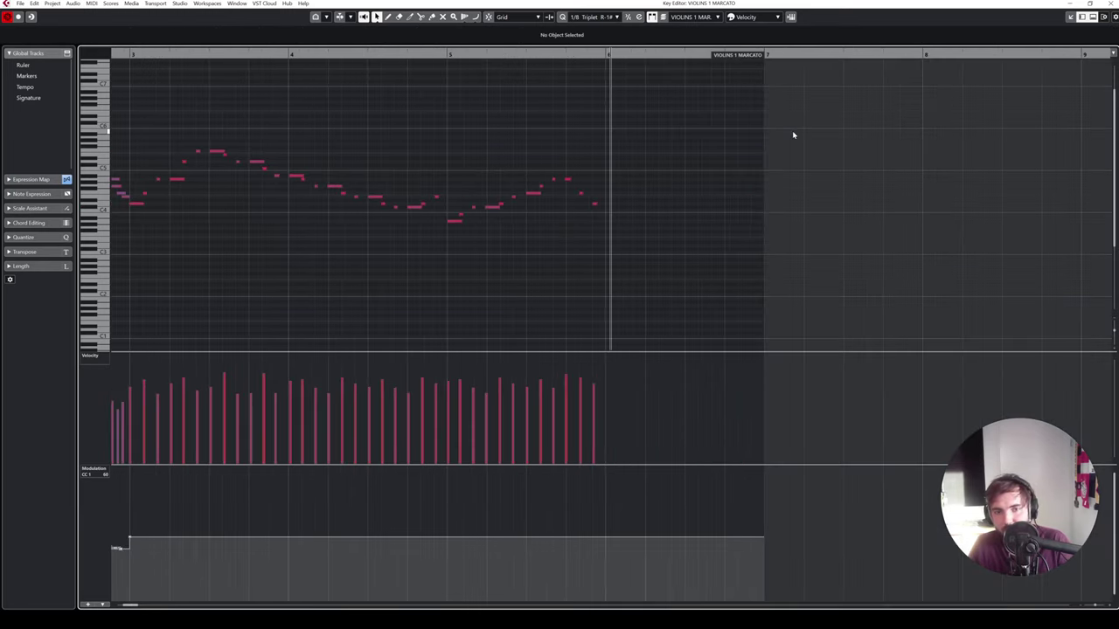
pyautogui.hscroll(-3, 793, 135)
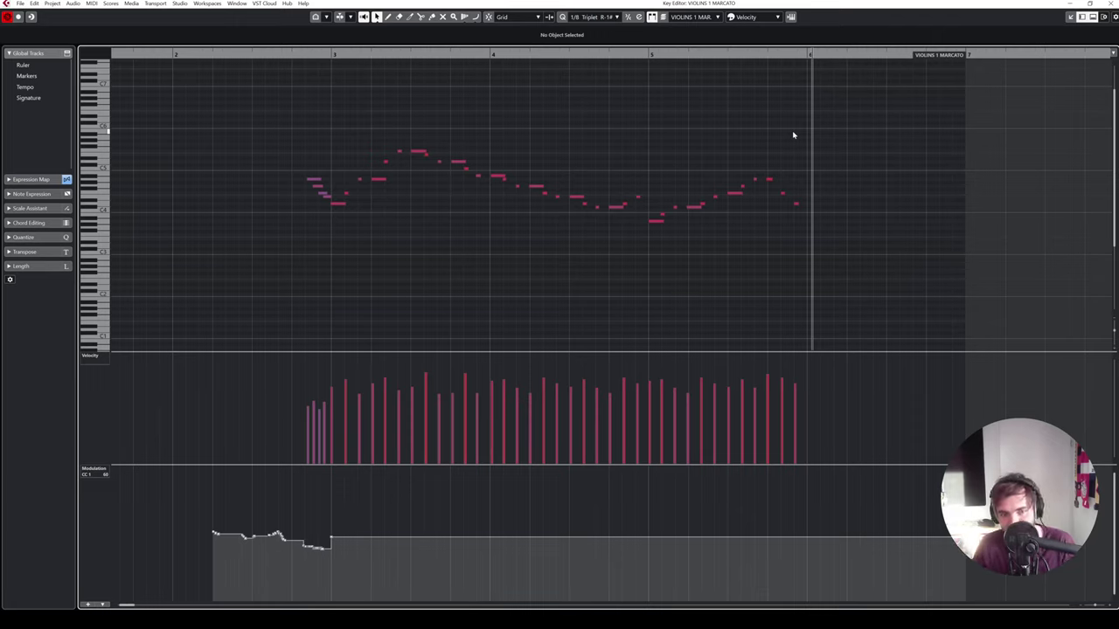
pyautogui.press('8')
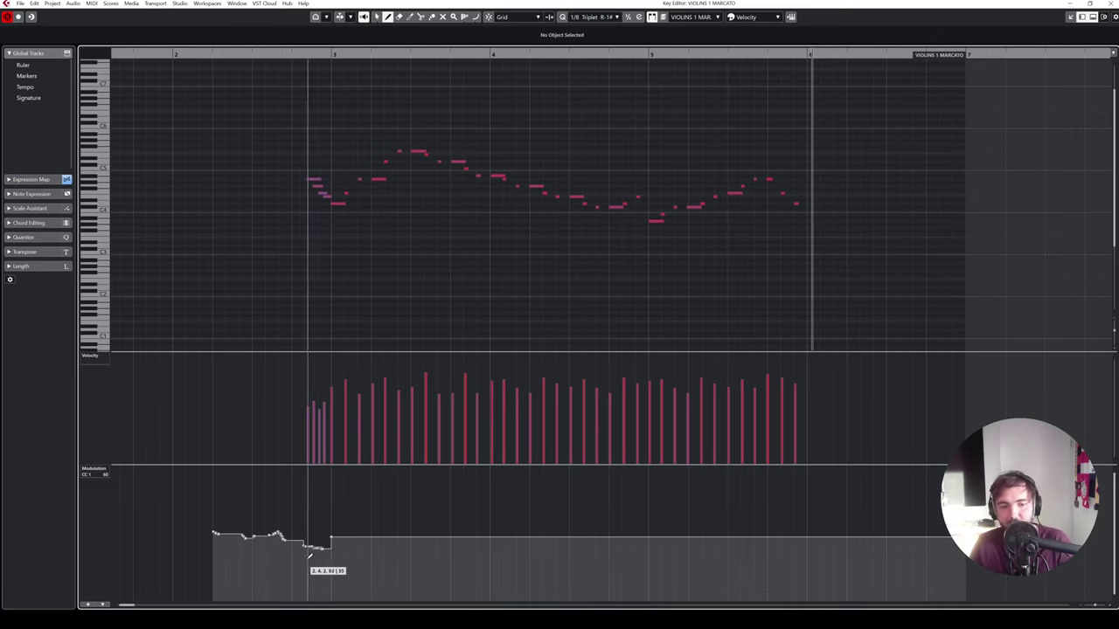
pyautogui.moveTo(308, 555)
pyautogui.mouseDown()
pyautogui.moveTo(300, 549)
pyautogui.moveTo(331, 535)
pyautogui.mouseUp()
pyautogui.press('1')
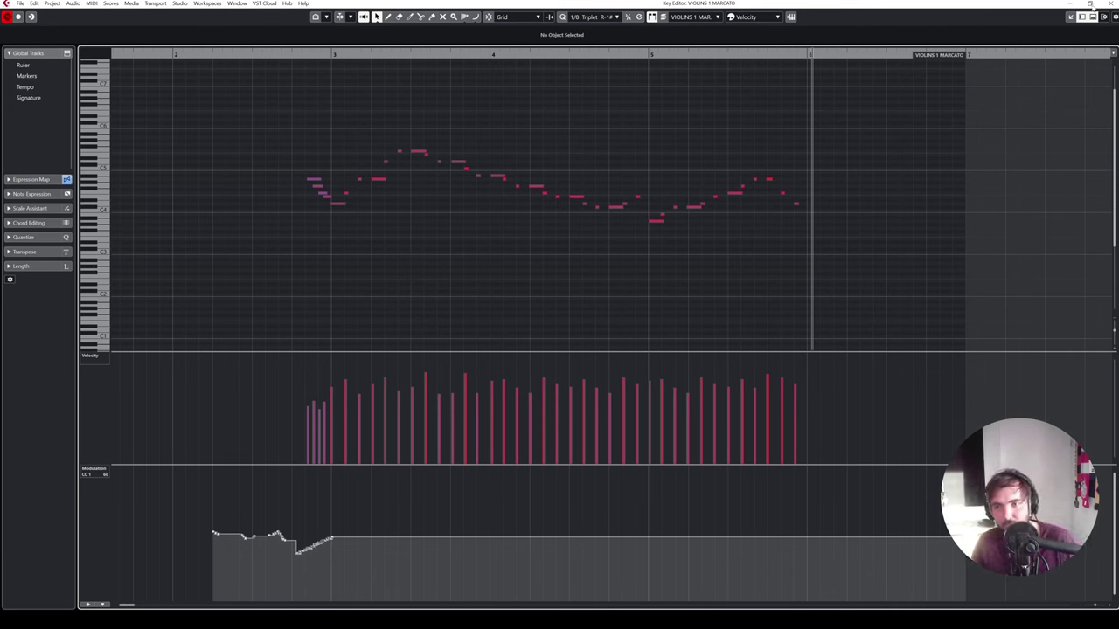
pyautogui.click(1112, 4)
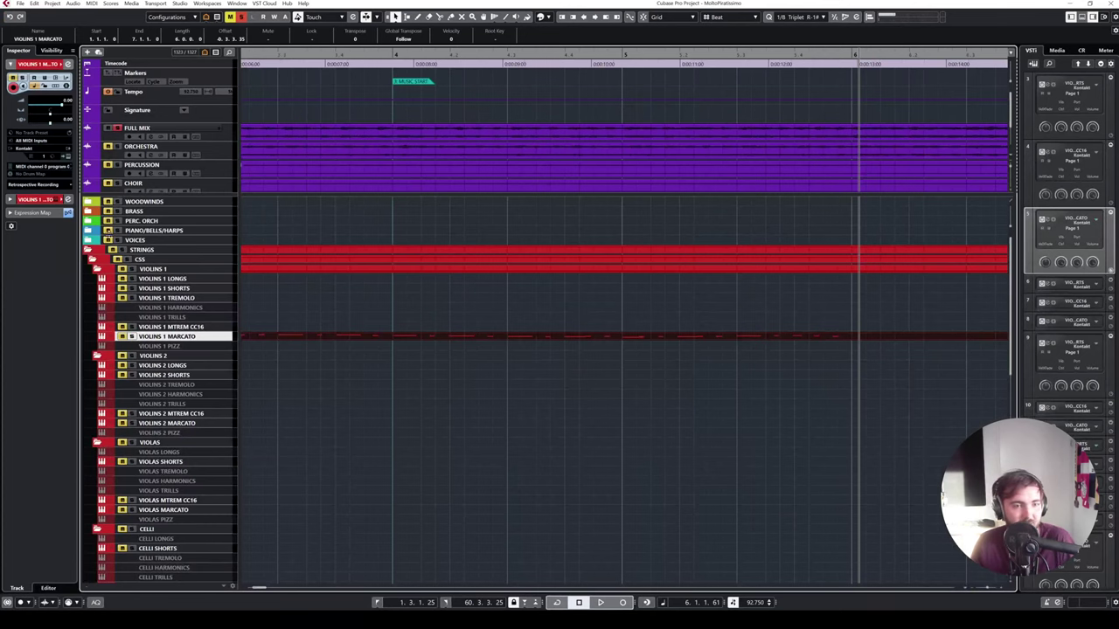
# - Expand the PIANO/BELLS/HARPS, PIANO and KONTAKT PIANOS folders and enable the CS PIANO track
pyautogui.click(108, 234)
pyautogui.click(107, 241)
pyautogui.click(107, 241)
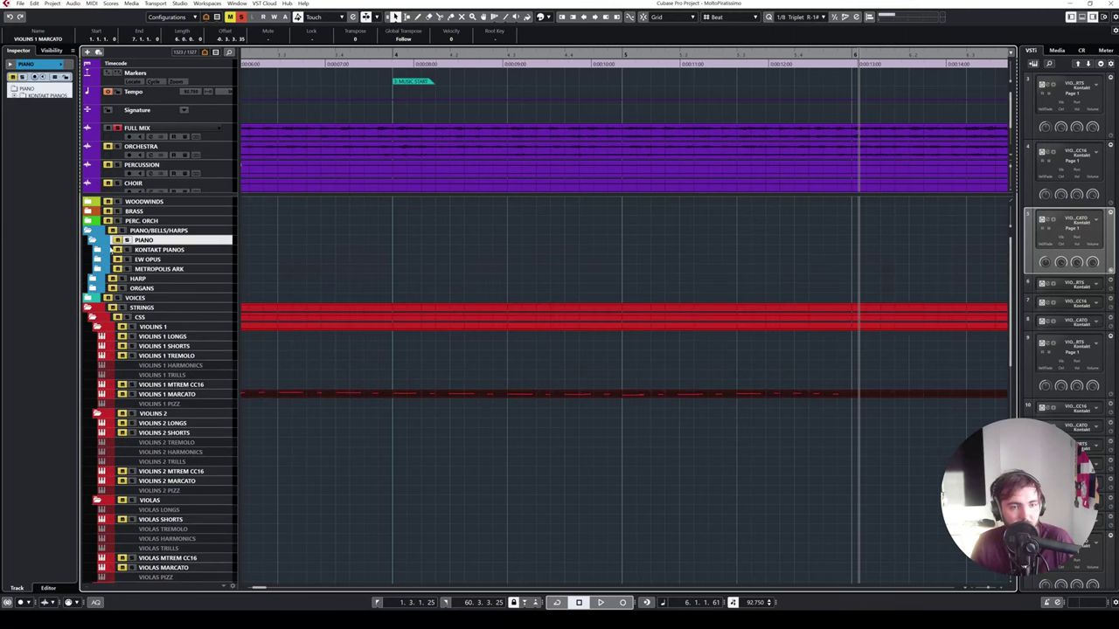
pyautogui.click(108, 251)
pyautogui.click(98, 250)
pyautogui.click(148, 260)
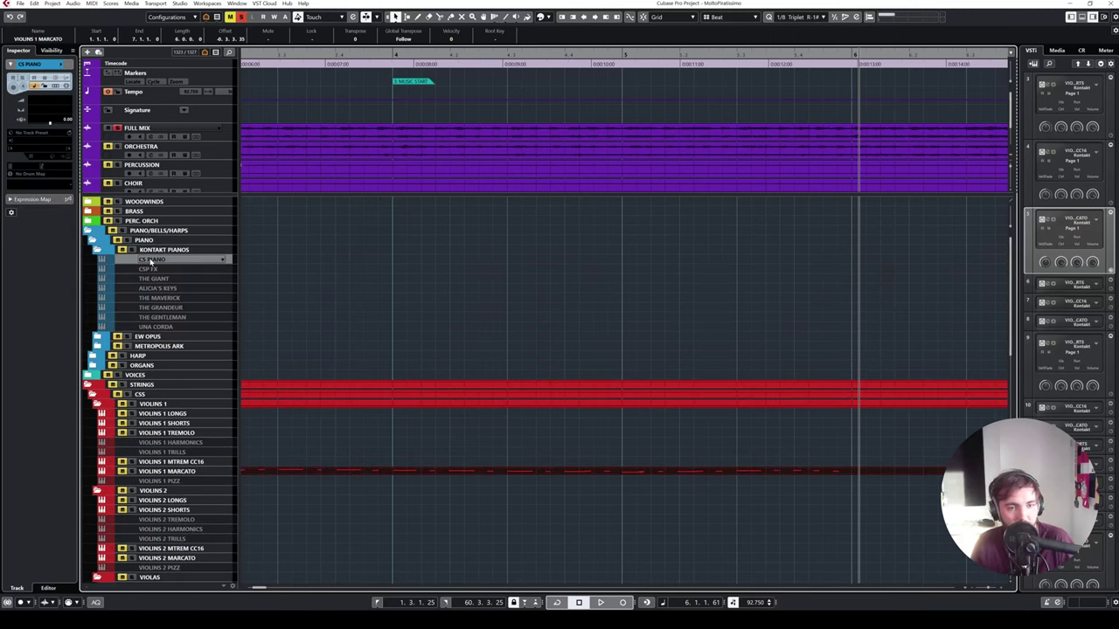
pyautogui.click(152, 260)
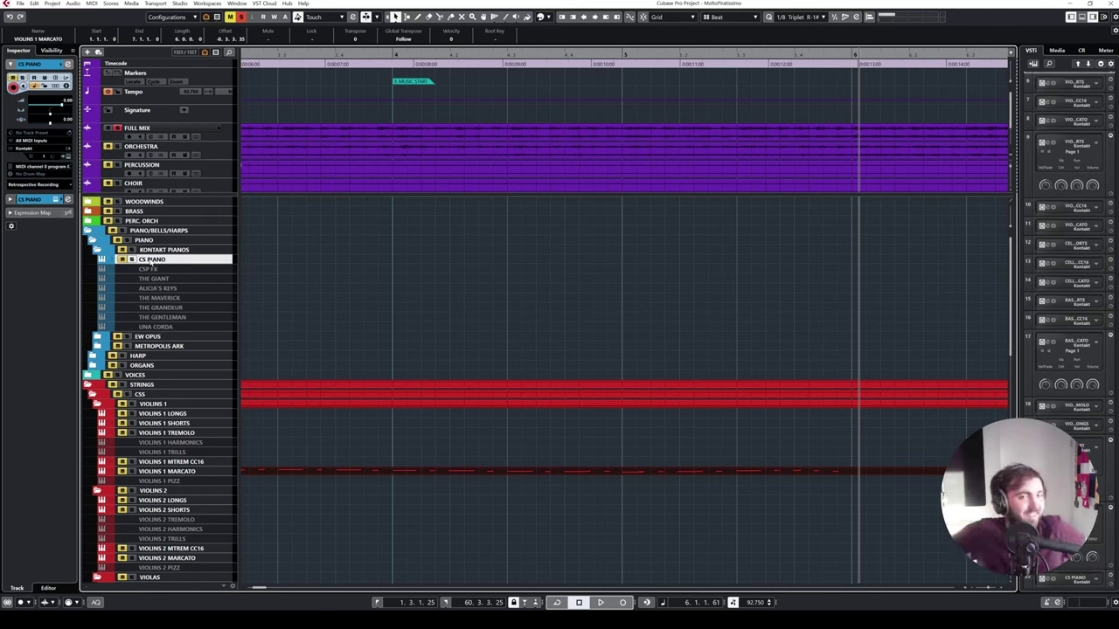
pyautogui.press('s')
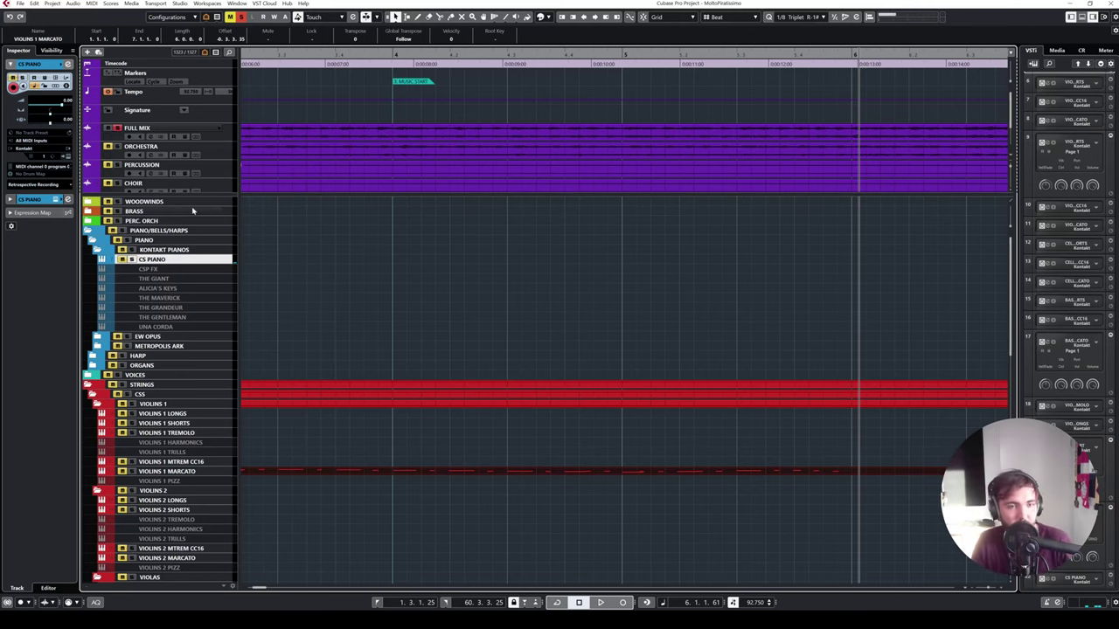
# - Unsolo FULL MIX and play the recreated violin melody from the run before bar 3
pyautogui.scroll(-10, 179, 332)
pyautogui.scroll(5, 174, 350)
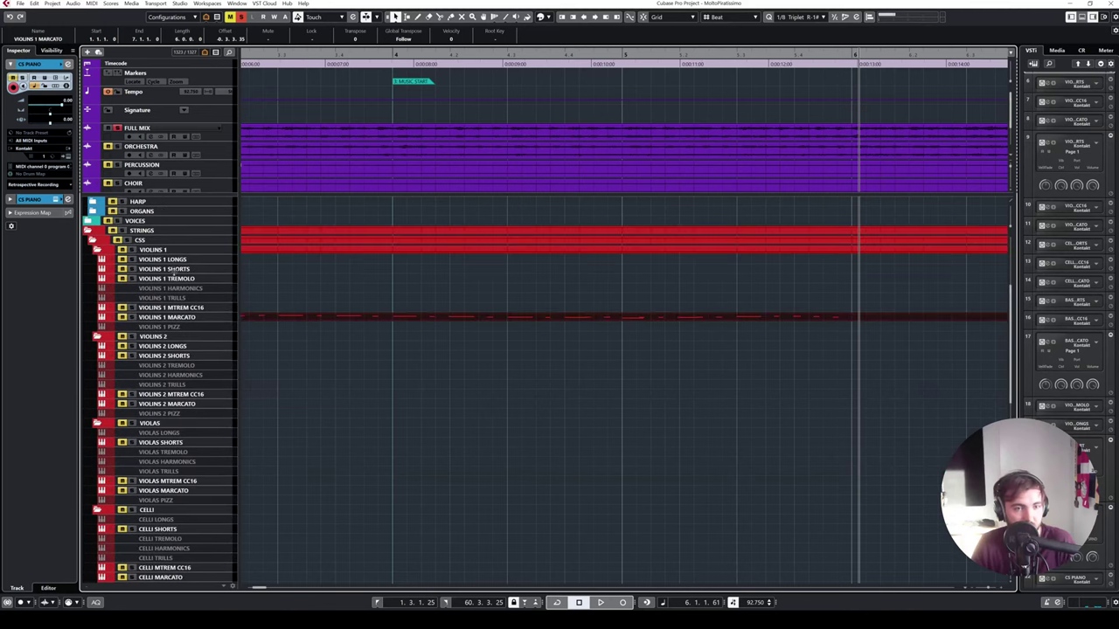
pyautogui.hscroll(-3, 355, 281)
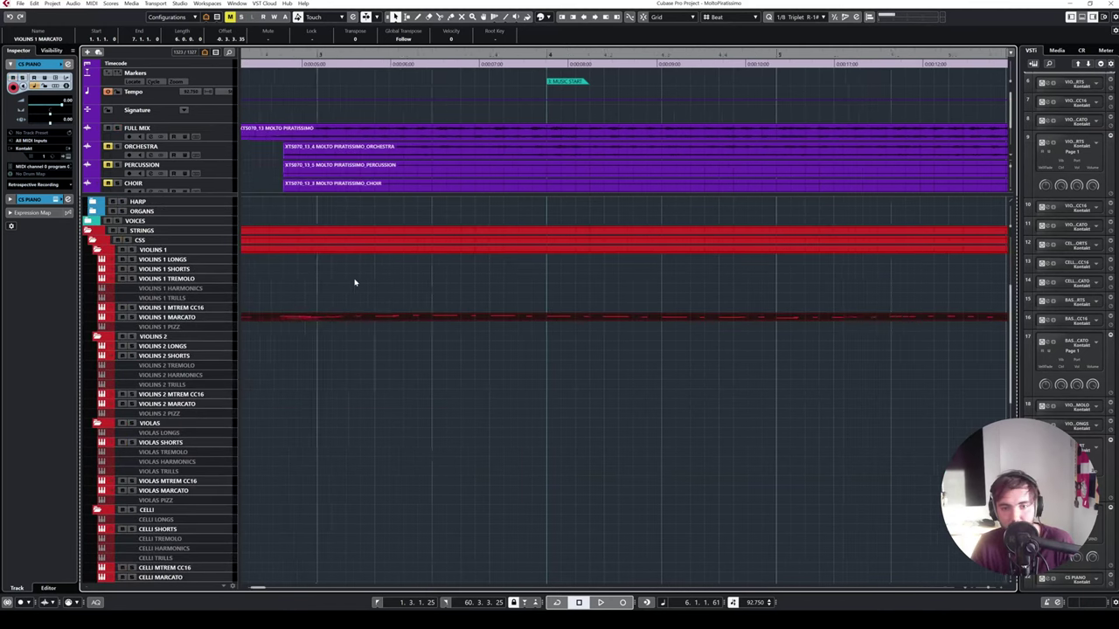
pyautogui.press('g')
pyautogui.press('g')
pyautogui.press('g')
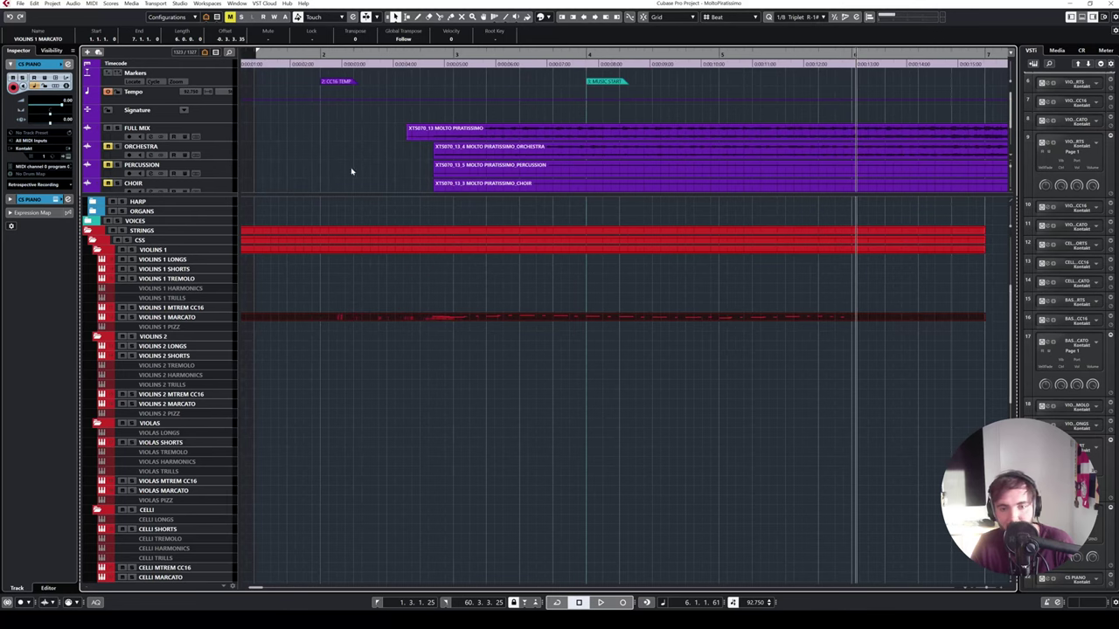
pyautogui.moveTo(419, 59); pyautogui.dragTo(381, 56)
pyautogui.press('space')
pyautogui.hscroll(1, 577, 276)
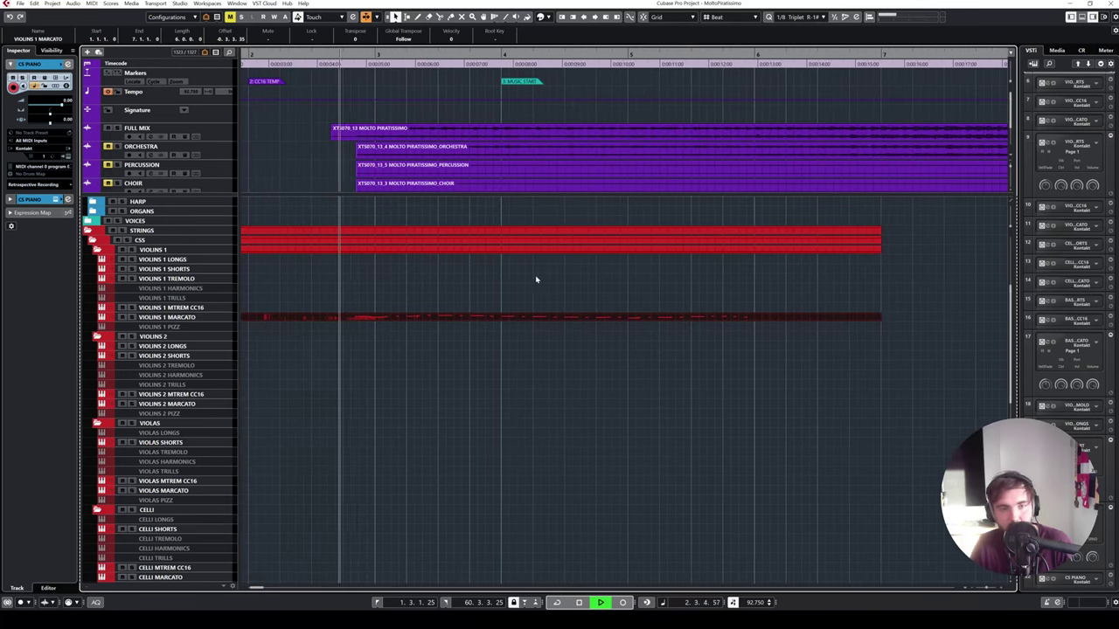
pyautogui.click(454, 300)
pyautogui.hscroll(1, 455, 300)
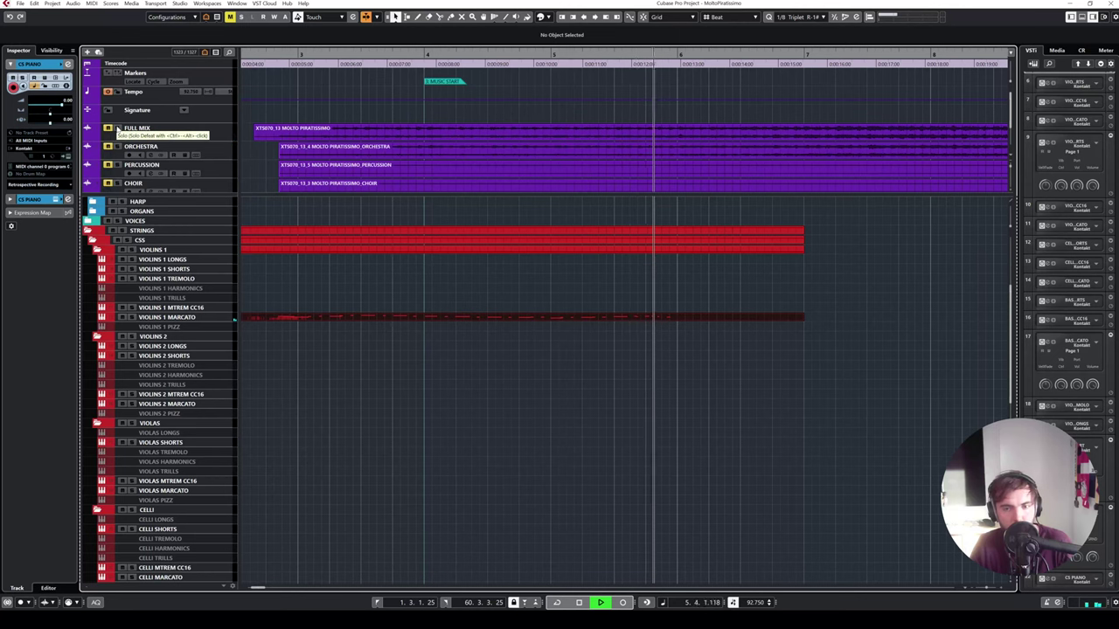
# - Solo FULL MIX and play the reference repeatedly from the end of bar 5 into bar 6
pyautogui.press('space')
pyautogui.click(118, 128)
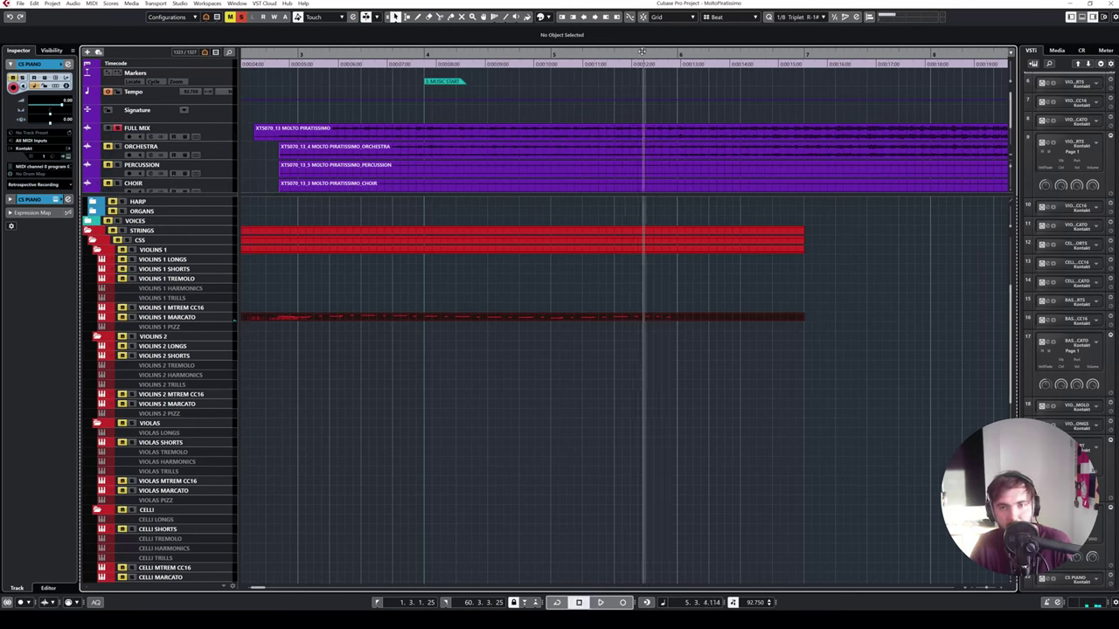
pyautogui.press('space')
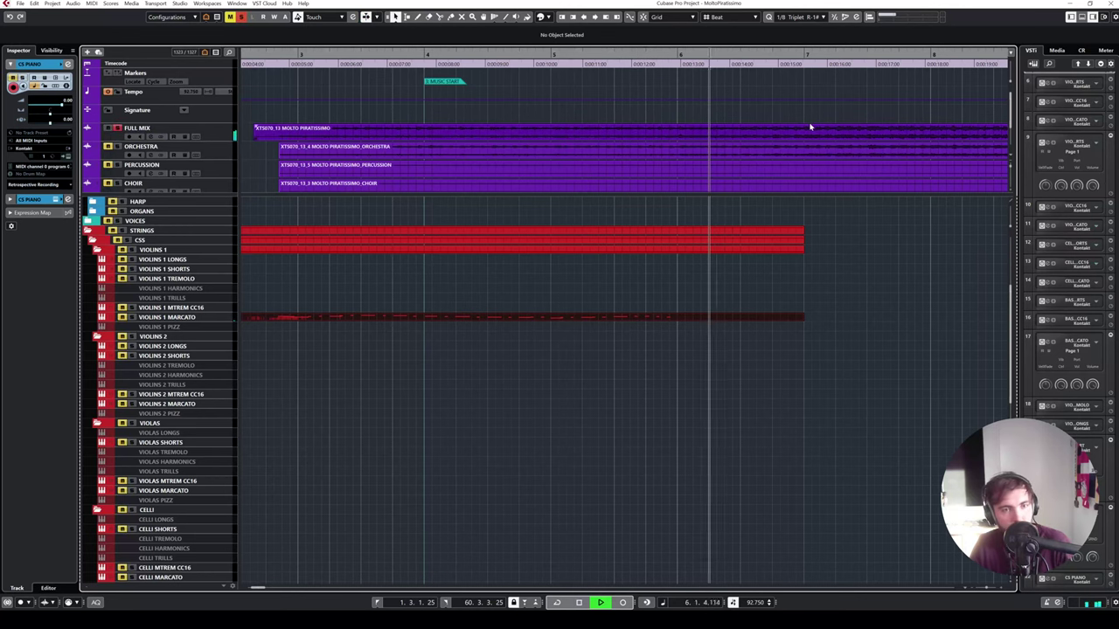
pyautogui.press('space')
pyautogui.press('g')
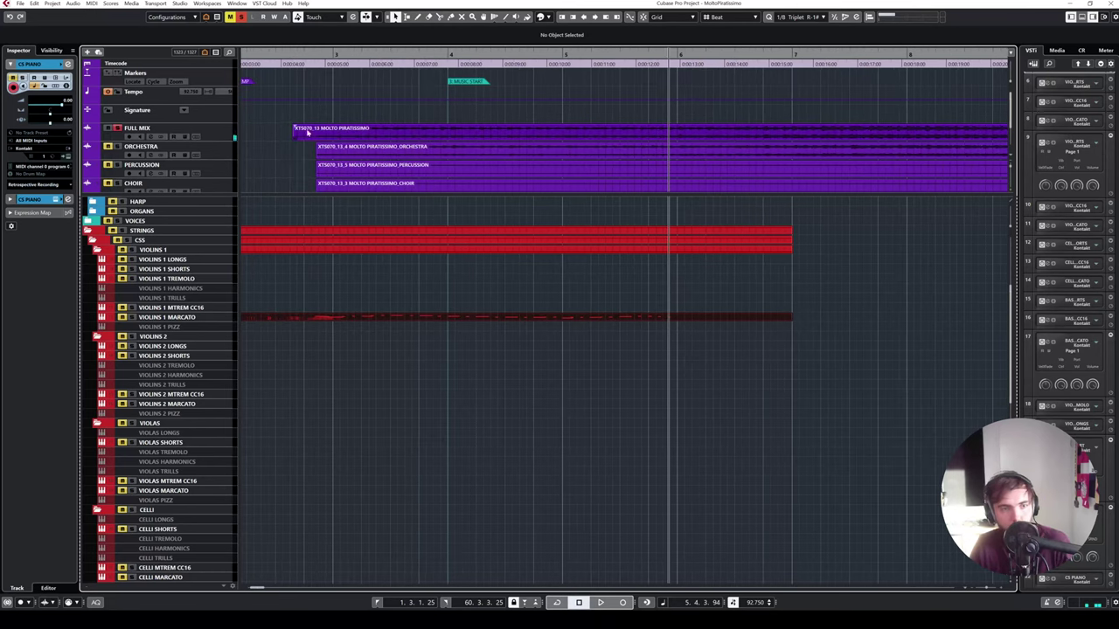
pyautogui.press('space')
pyautogui.press('space')
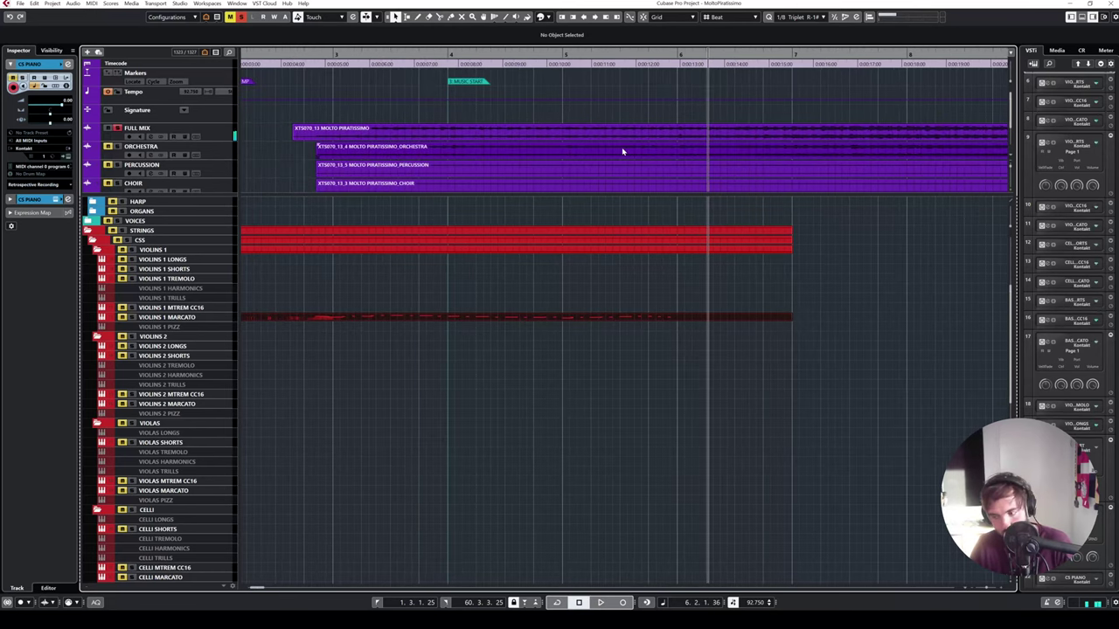
# - Solo VIOLINS 1 MARCATO alongside FULL MIX and play the reference passage from bar 5 through bar 6
pyautogui.click(129, 317)
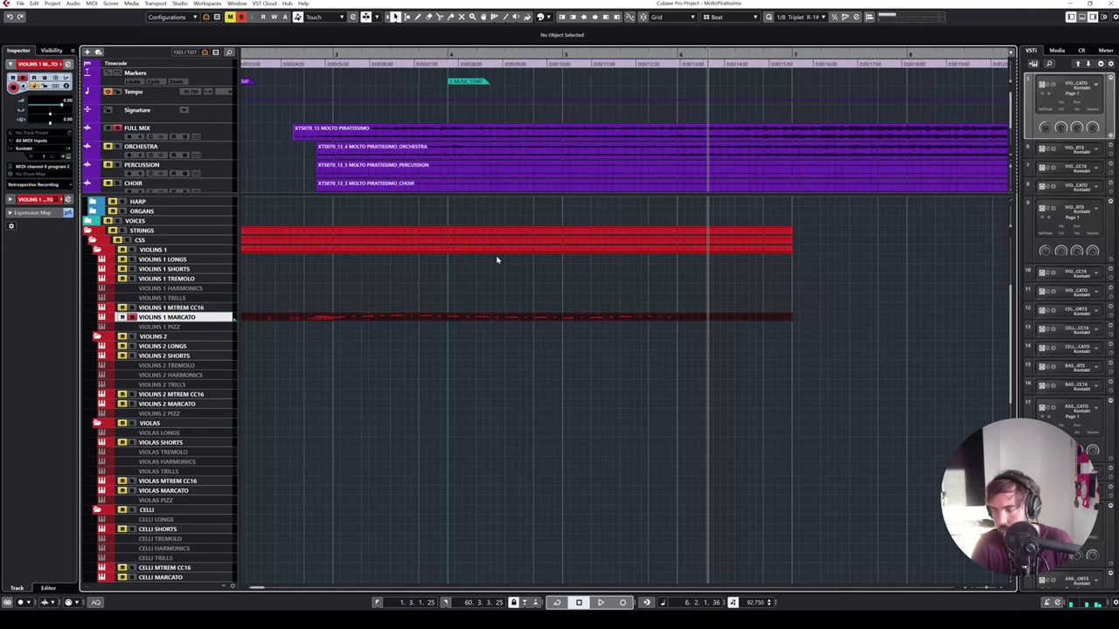
pyautogui.click(594, 56)
pyautogui.press('space')
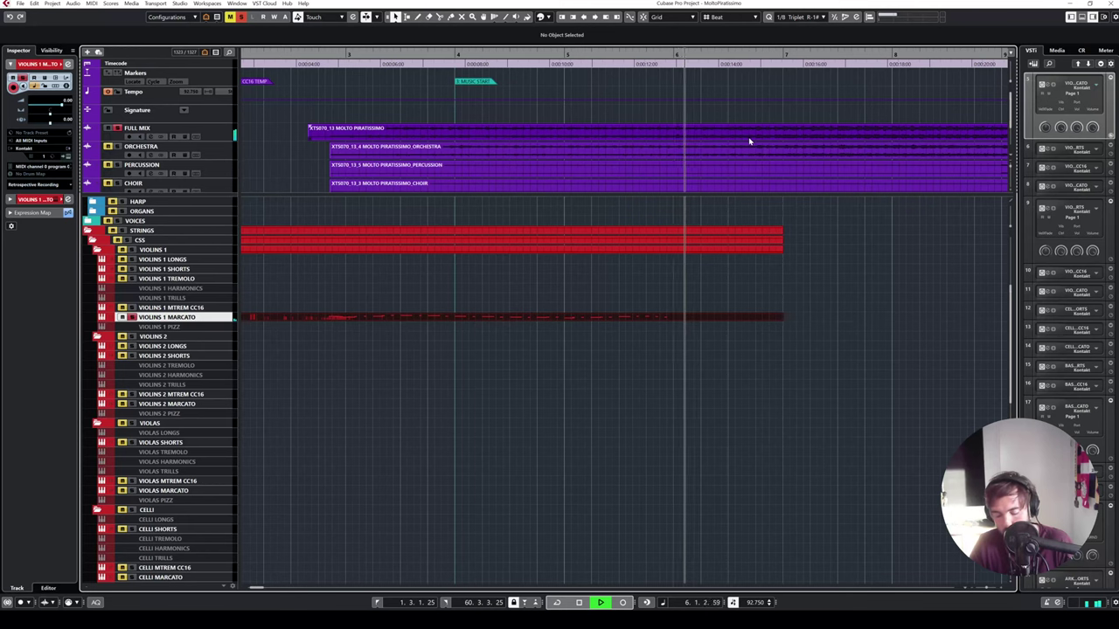
pyautogui.press('space')
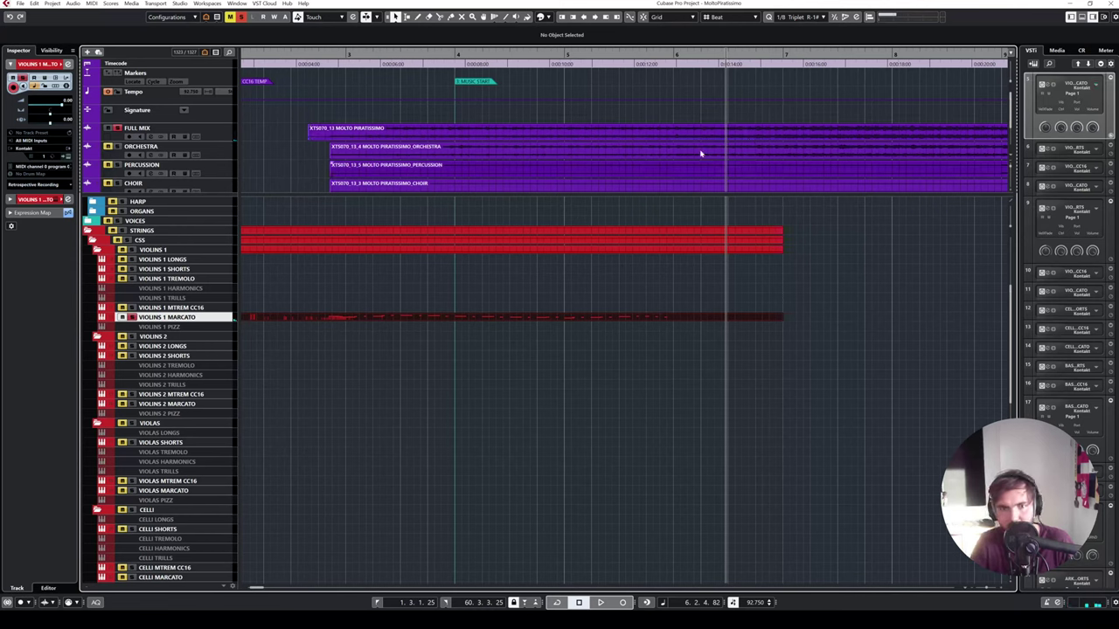
pyautogui.click(667, 60)
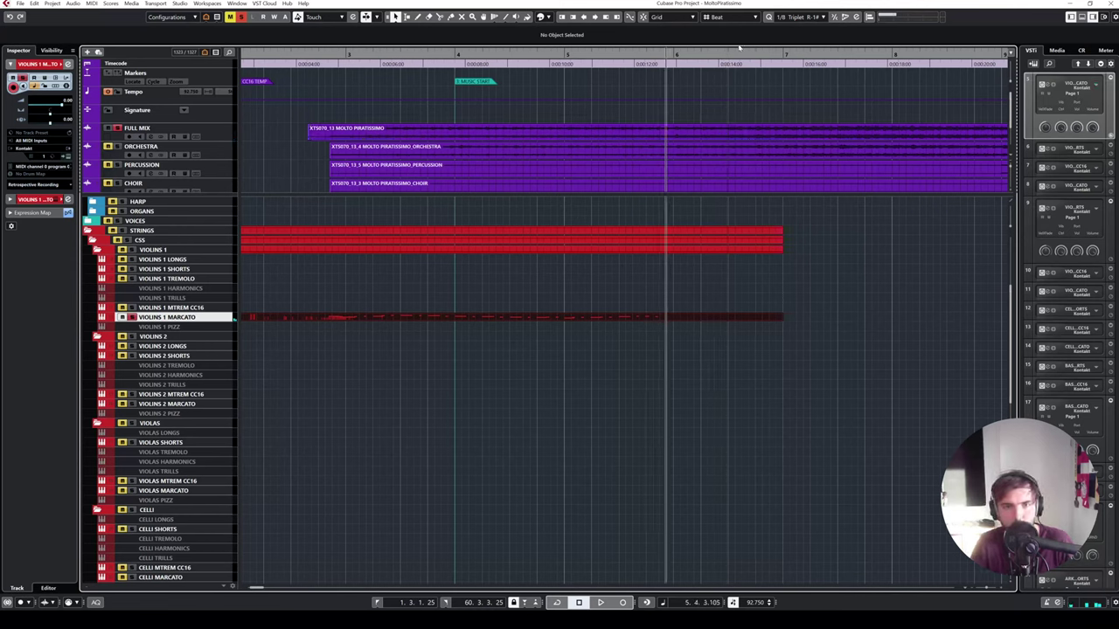
pyautogui.press('space')
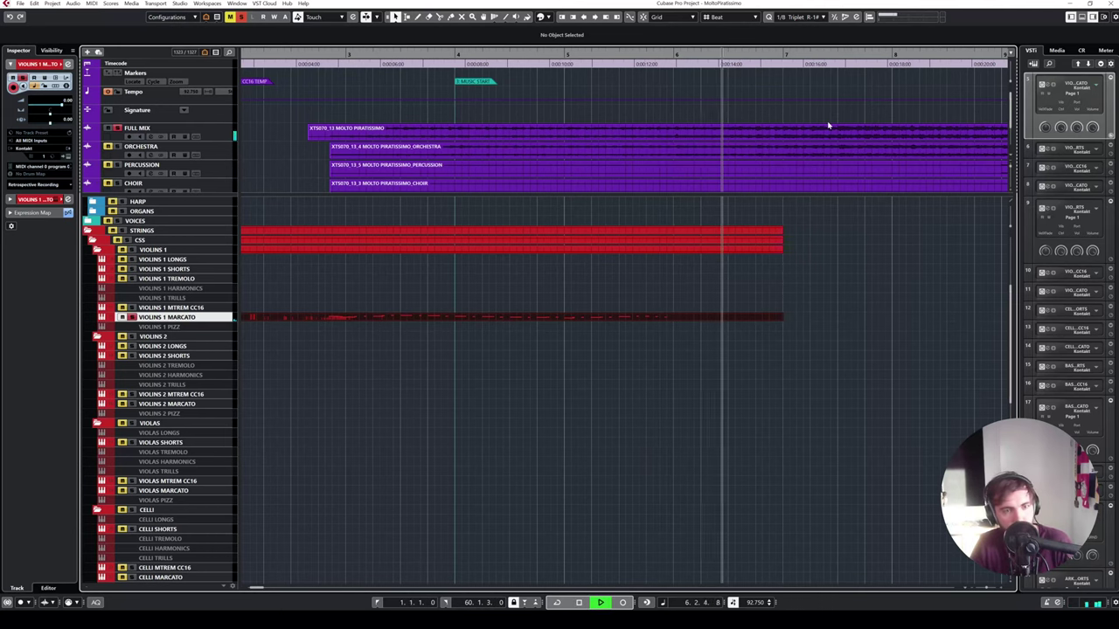
pyautogui.press('space')
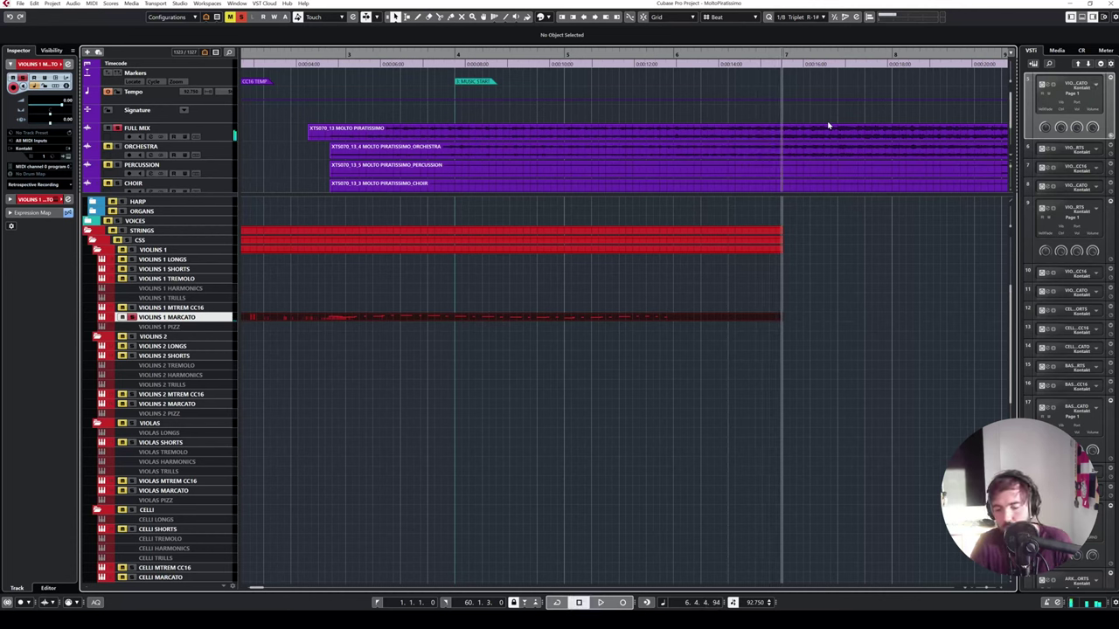
# - Extend the end of the VIOLINS 1 MARCATO part to bar 10 and place the playhead near the end of bar 5
pyautogui.click(198, 318)
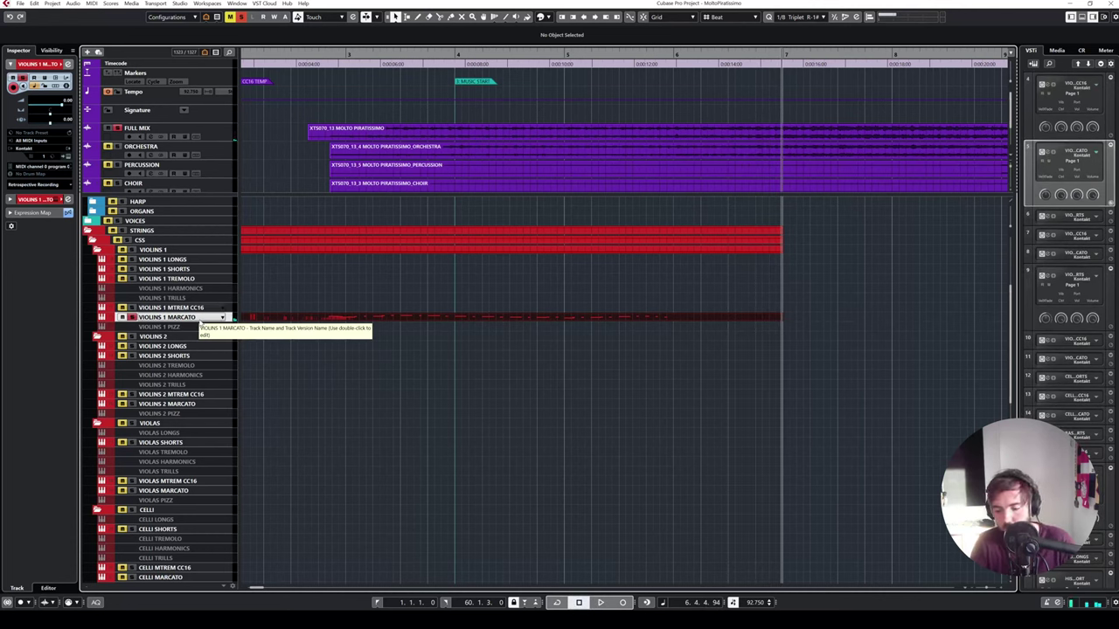
pyautogui.click(671, 54)
pyautogui.moveTo(785, 320); pyautogui.dragTo(962, 319)
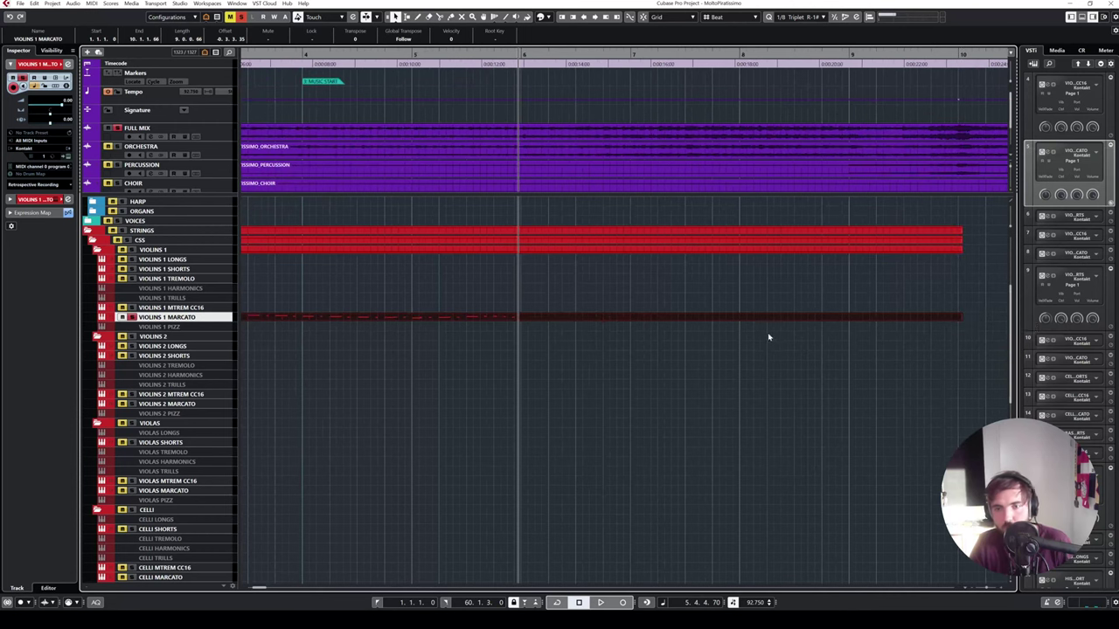
# - Inspect the end of the VIOLINS 1 MARCATO notes, then play the reference from the end of bar 5 into bar 6
pyautogui.doubleClick(742, 319)
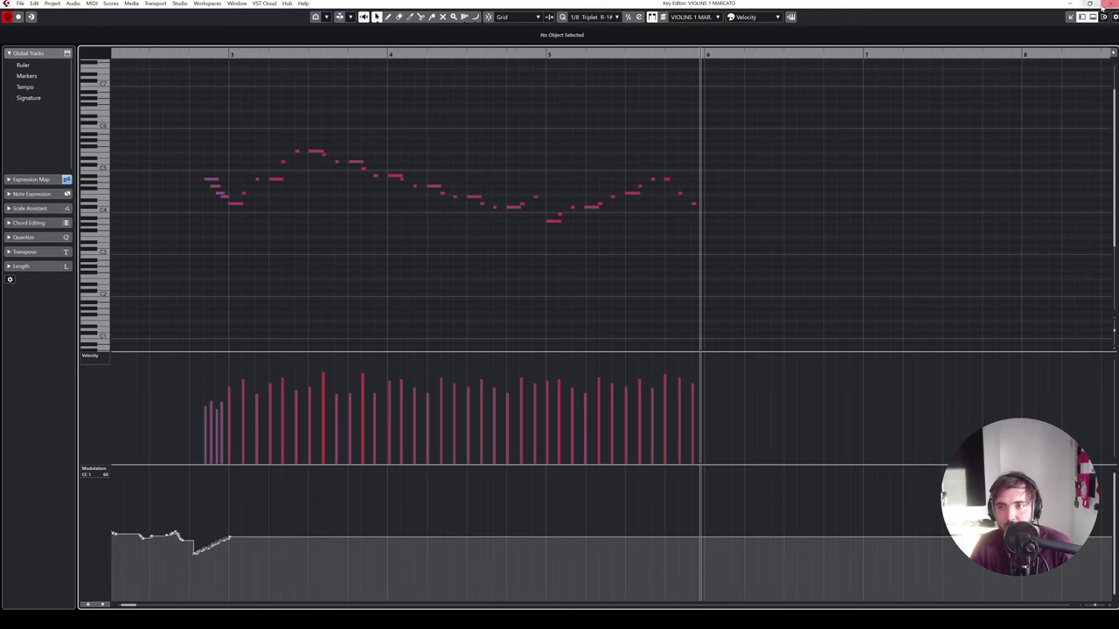
pyautogui.click(1110, 3)
pyautogui.press('space')
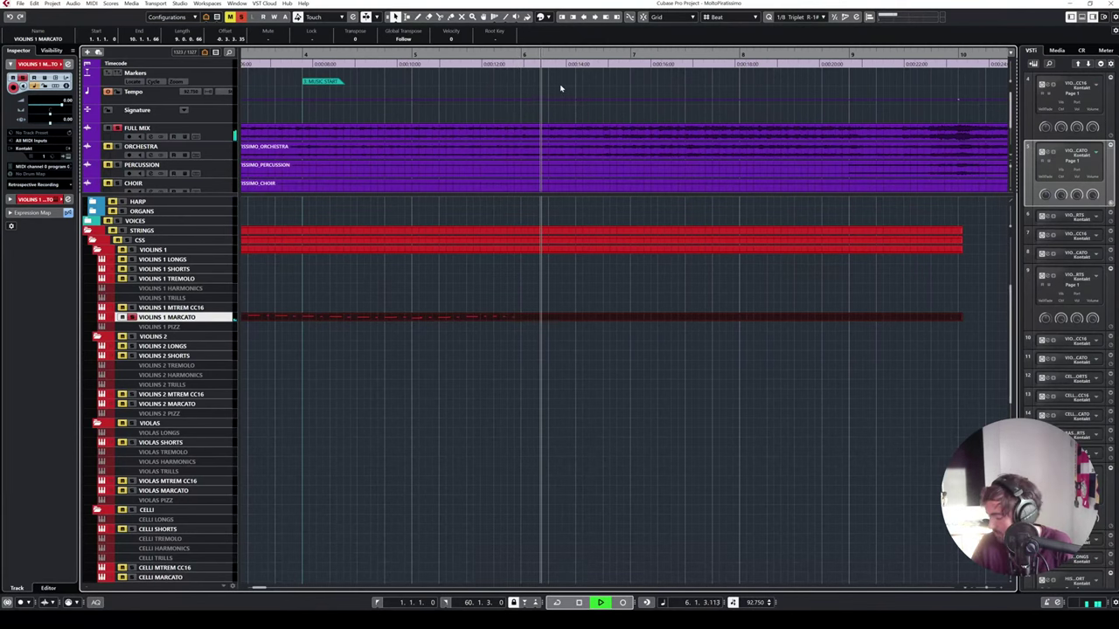
# - Copy the last three VIOLINS 1 MARCATO notes of bar 5 to the start of bar 6 and repitch them as a rising figure from D4
pyautogui.doubleClick(582, 319)
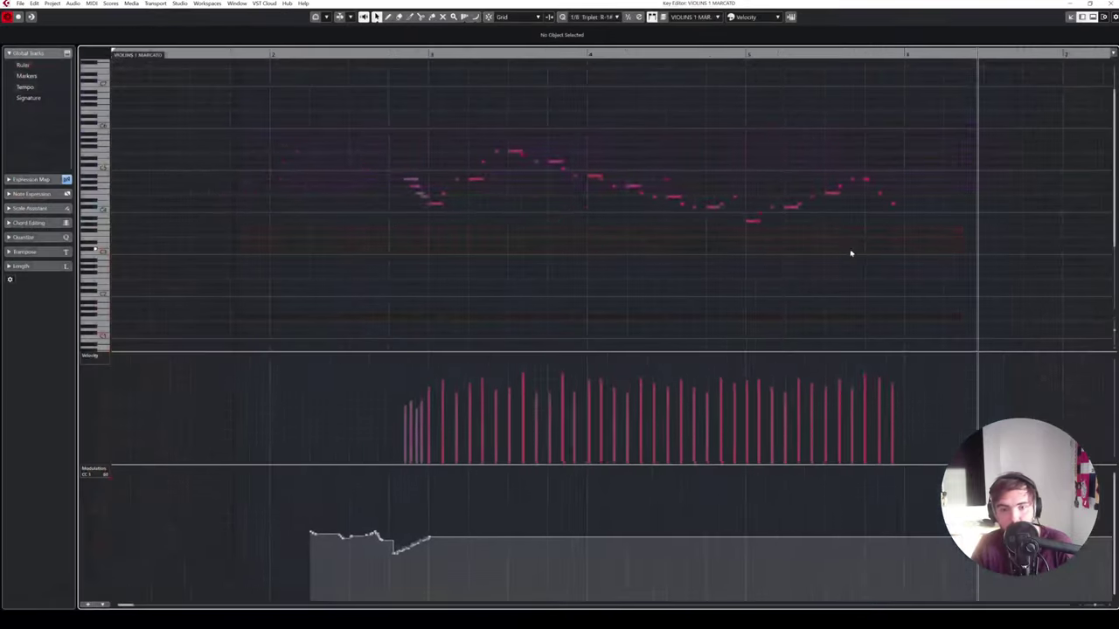
pyautogui.moveTo(748, 214); pyautogui.dragTo(660, 194)
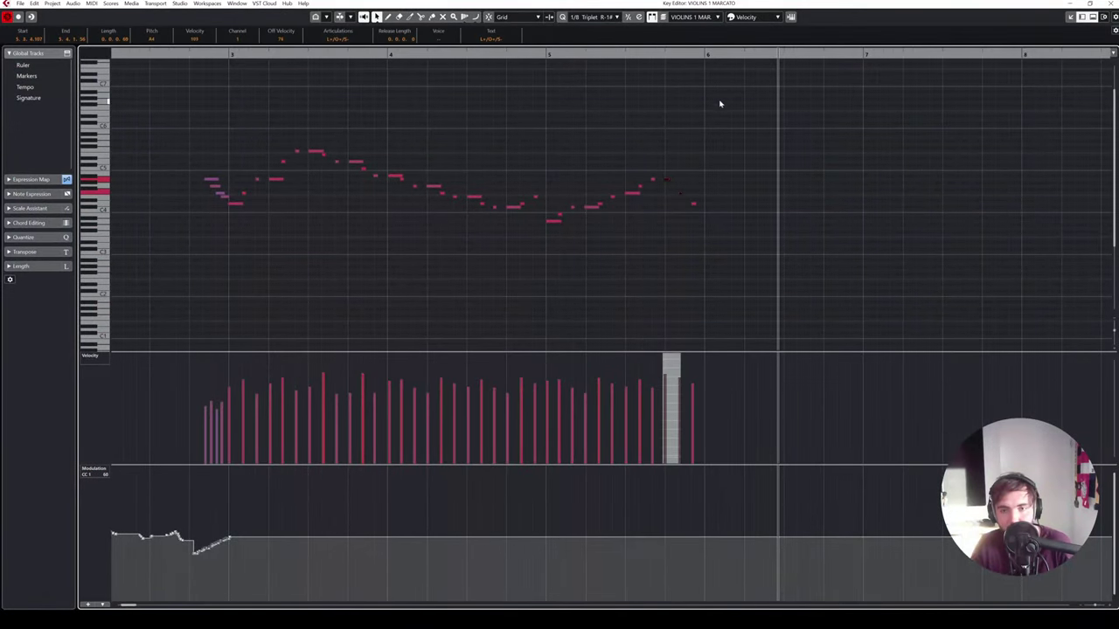
pyautogui.moveTo(707, 149); pyautogui.dragTo(662, 223)
pyautogui.click(705, 55)
pyautogui.hotkey('ctrl', 'v')
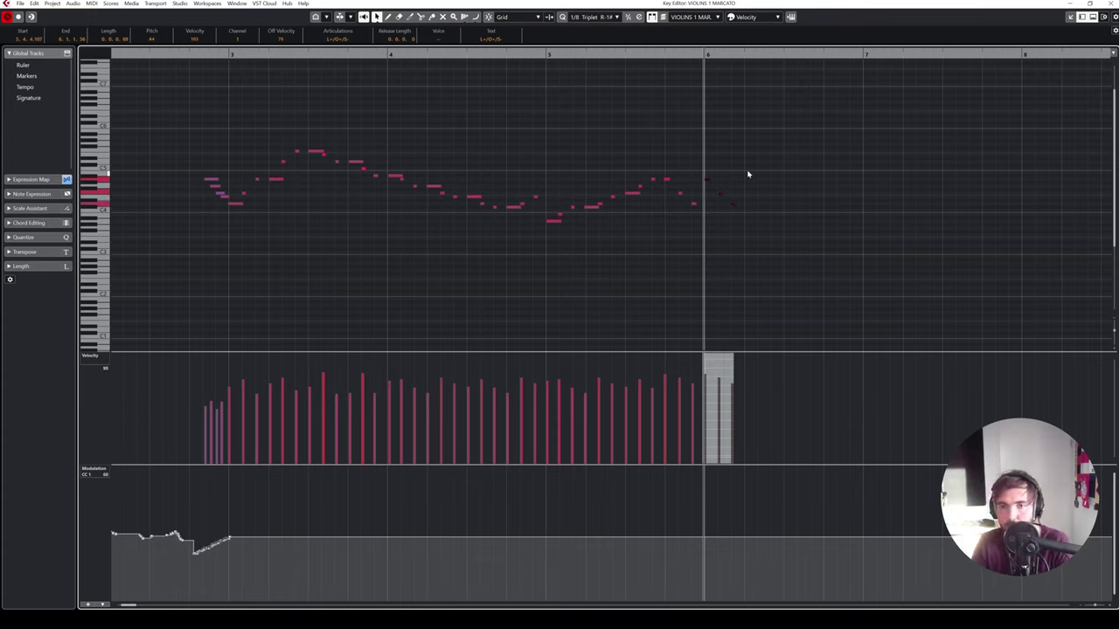
pyautogui.click(734, 182)
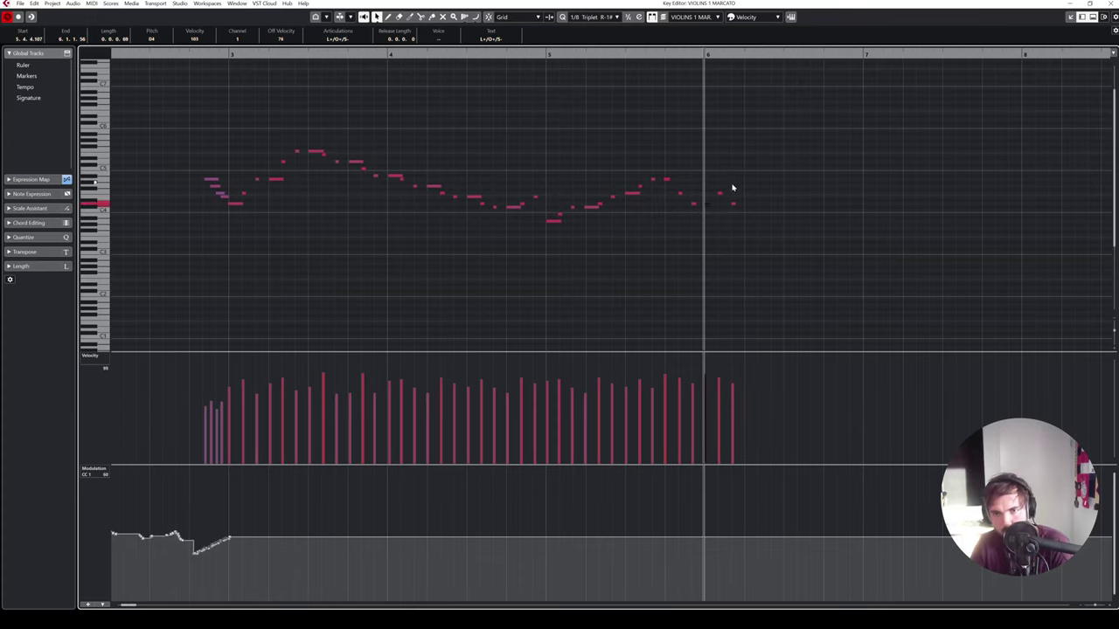
pyautogui.click(722, 191)
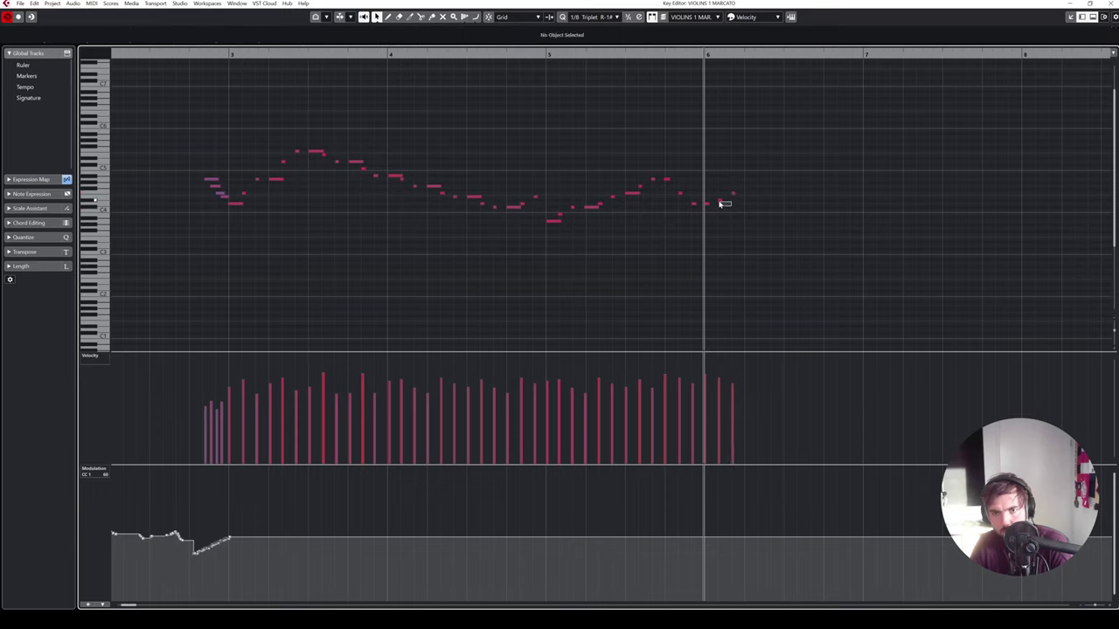
# - Copy the three rising notes to beat 2 of bar 6 and lower their pitches to form a rising figure ending on D4
pyautogui.moveTo(755, 214); pyautogui.dragTo(708, 179)
pyautogui.click(743, 55)
pyautogui.hotkey('ctrl', 'v')
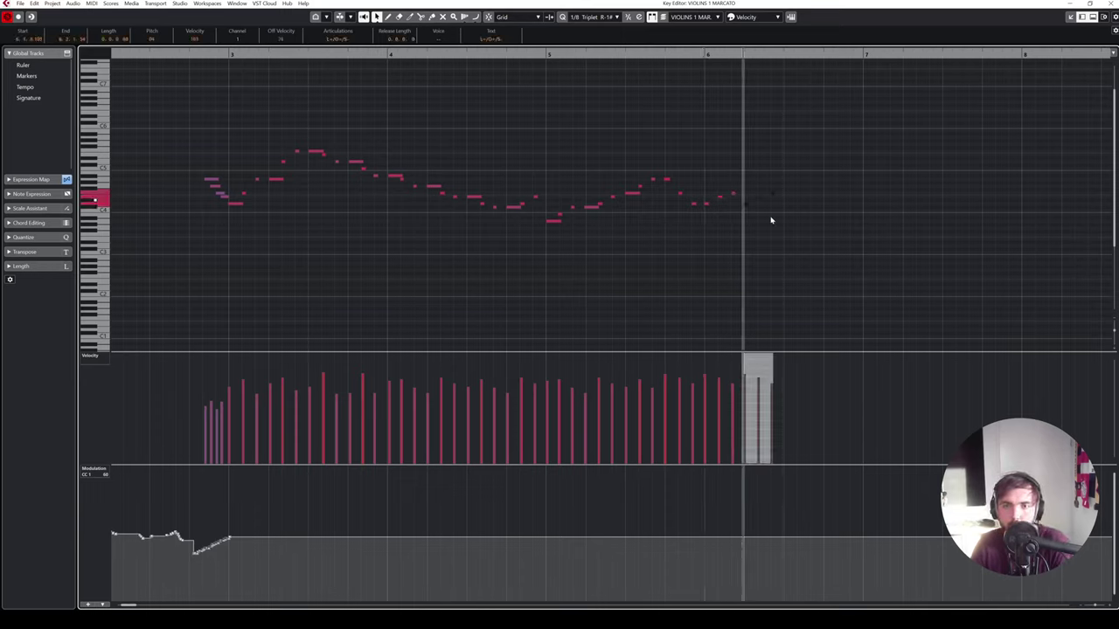
pyautogui.click(767, 218)
pyautogui.moveTo(760, 197); pyautogui.dragTo(759, 217)
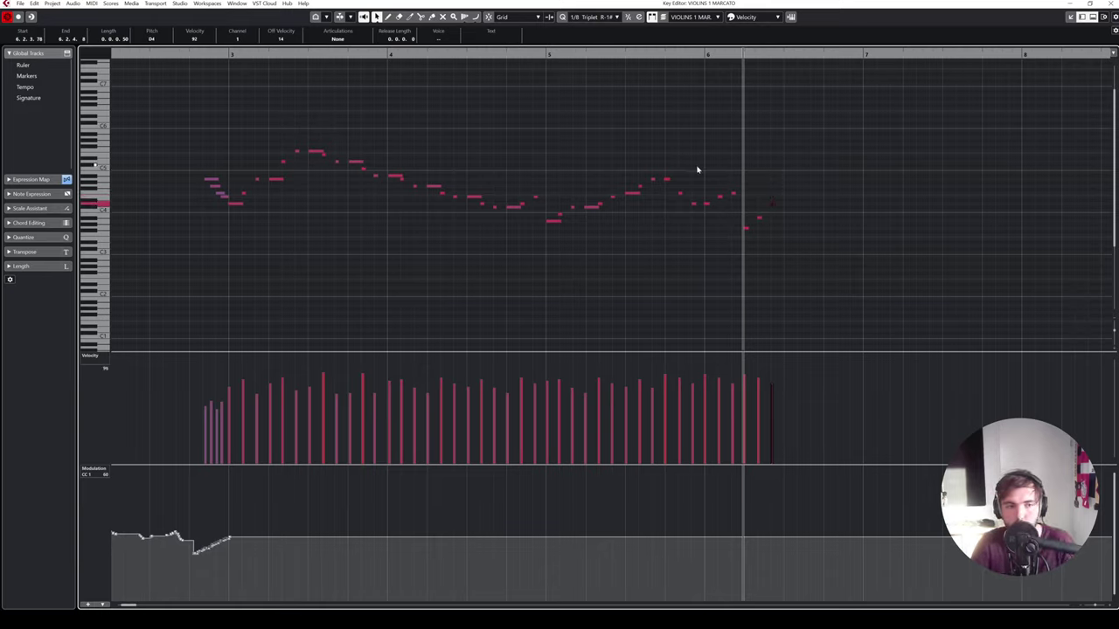
# - Copy the first six melody notes of bar 3 to beat 3 of bar 6
pyautogui.moveTo(219, 127)
pyautogui.mouseDown()
pyautogui.moveTo(298, 209)
pyautogui.moveTo(227, 139)
pyautogui.mouseUp()
pyautogui.keyDown('shift'); pyautogui.click(315, 152); pyautogui.keyUp('shift')
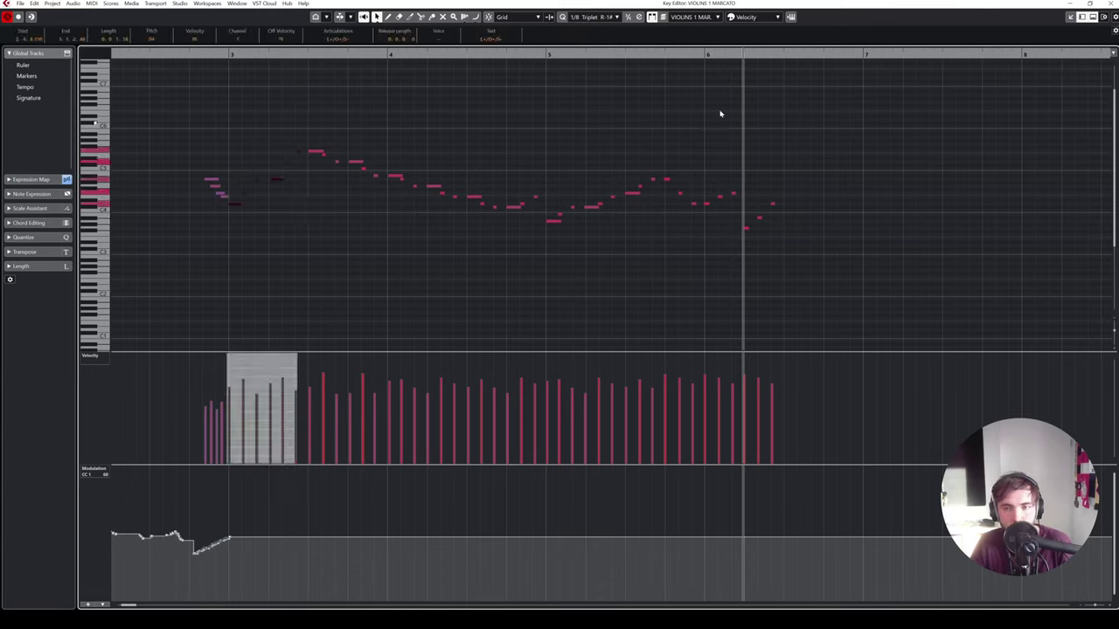
pyautogui.click(784, 55)
pyautogui.hotkey('ctrl', 'v')
pyautogui.click(789, 210)
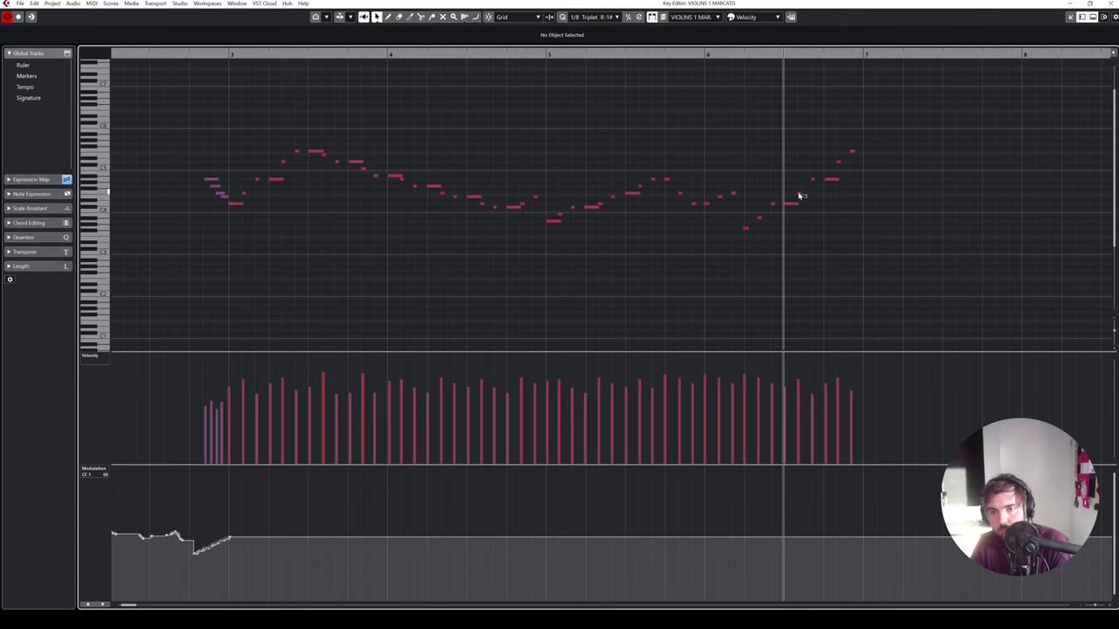
# - Lower the copied notes in the second half of bar 6 one by one to follow the reference melody, ending on A3
pyautogui.press('Down')
pyautogui.press('Down')
pyautogui.moveTo(815, 193); pyautogui.dragTo(835, 143)
pyautogui.press('Down')
pyautogui.press('Down')
pyautogui.press('Down')
pyautogui.press('Down')
pyautogui.press('Down')
pyautogui.press('Down')
pyautogui.press('Down')
pyautogui.press('Down')
pyautogui.press('Up')
pyautogui.press('Up')
pyautogui.press('Down')
pyautogui.press('Down')
pyautogui.press('Down')
pyautogui.press('Down')
pyautogui.press('Down')
pyautogui.press('Down')
pyautogui.hotkey('shift', 'Down')
pyautogui.press('Up')
pyautogui.press('Down')
pyautogui.press('Down')
pyautogui.hotkey('shift', 'Down')
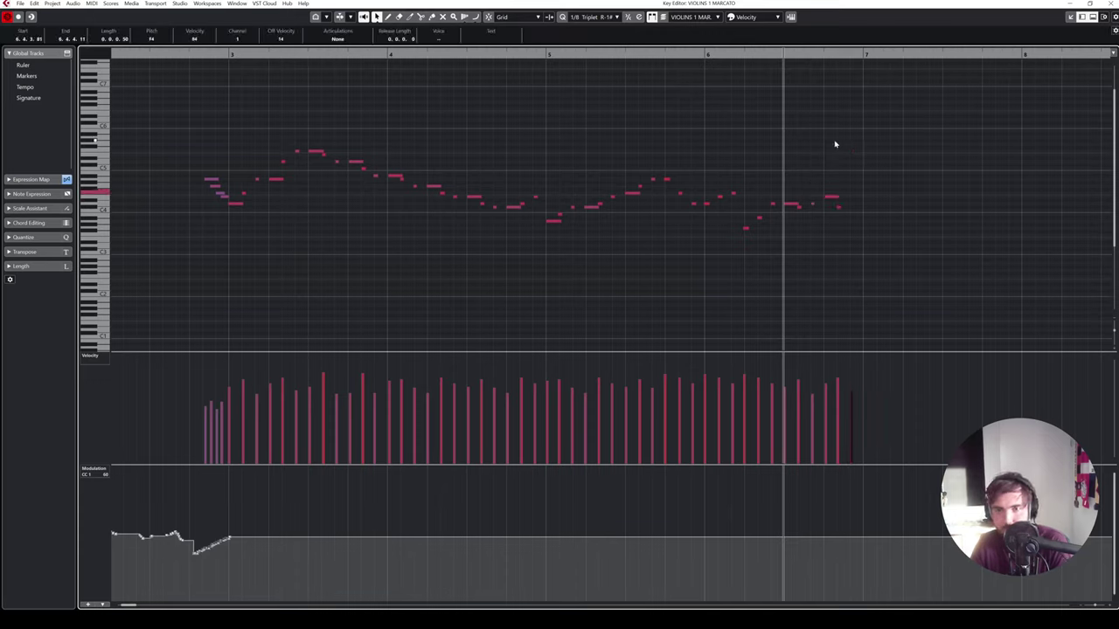
pyautogui.press('Down')
pyautogui.press('Down')
pyautogui.press('Down')
pyautogui.press('Down')
pyautogui.press('Down')
pyautogui.press('Down')
pyautogui.press('Down')
# - Play the new bar 6 notes against the reference repeatedly, starting in the second half of bar 5
pyautogui.press('space')
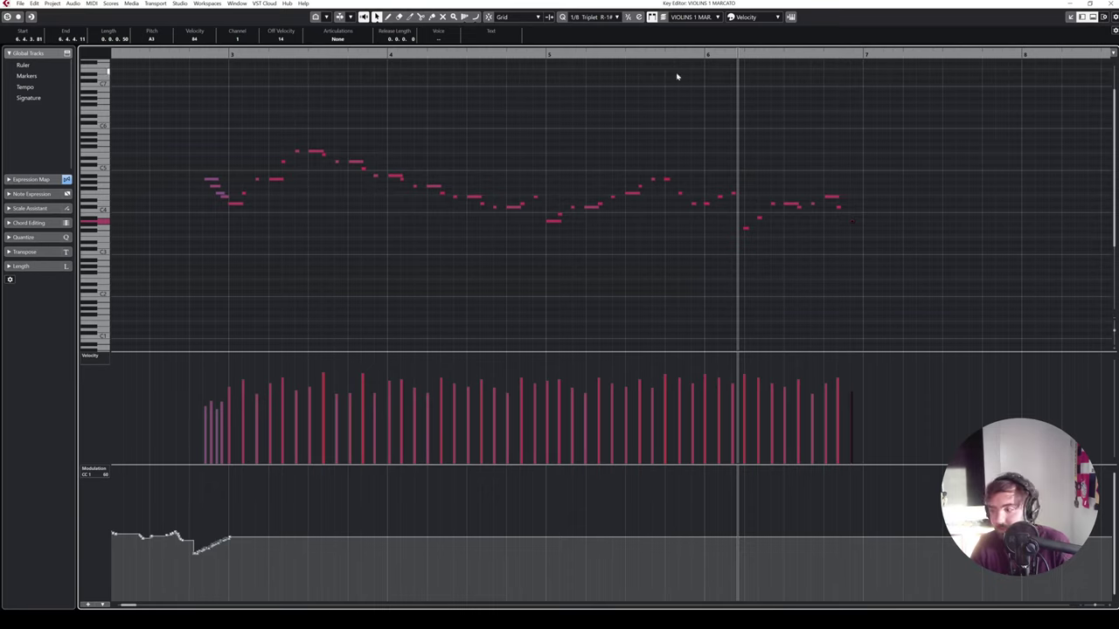
pyautogui.moveTo(697, 56); pyautogui.dragTo(639, 62)
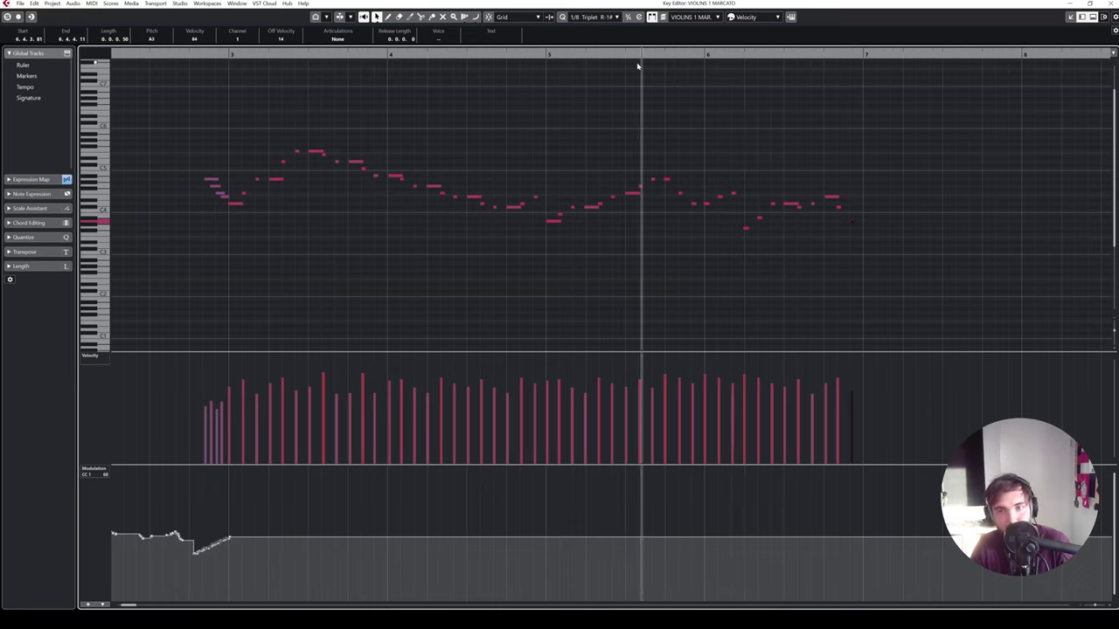
pyautogui.press('space')
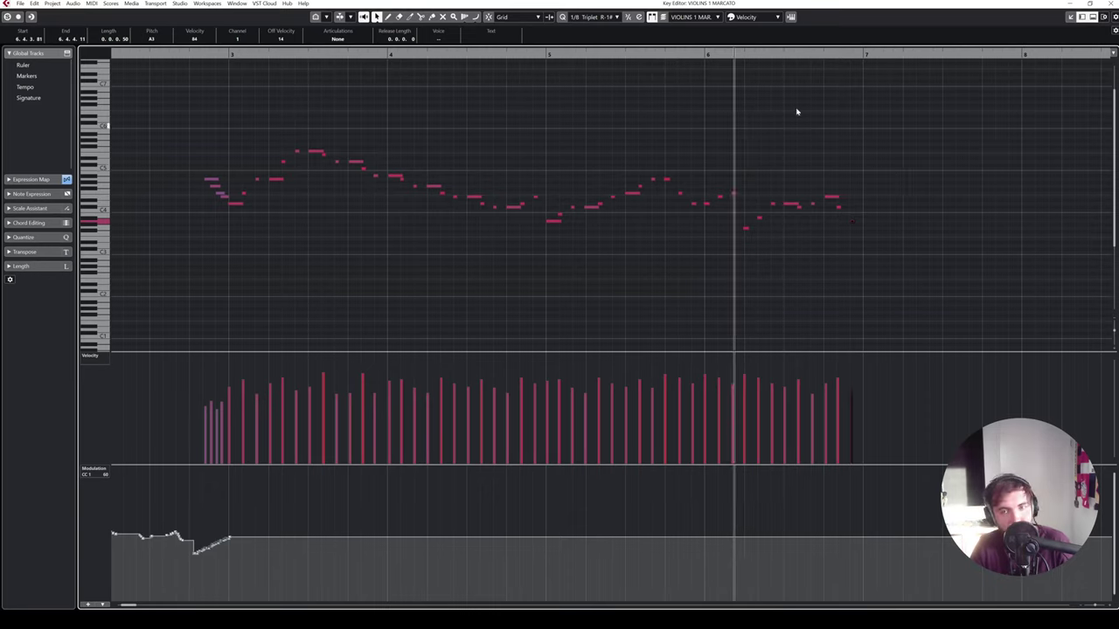
pyautogui.click(665, 55)
pyautogui.press('space')
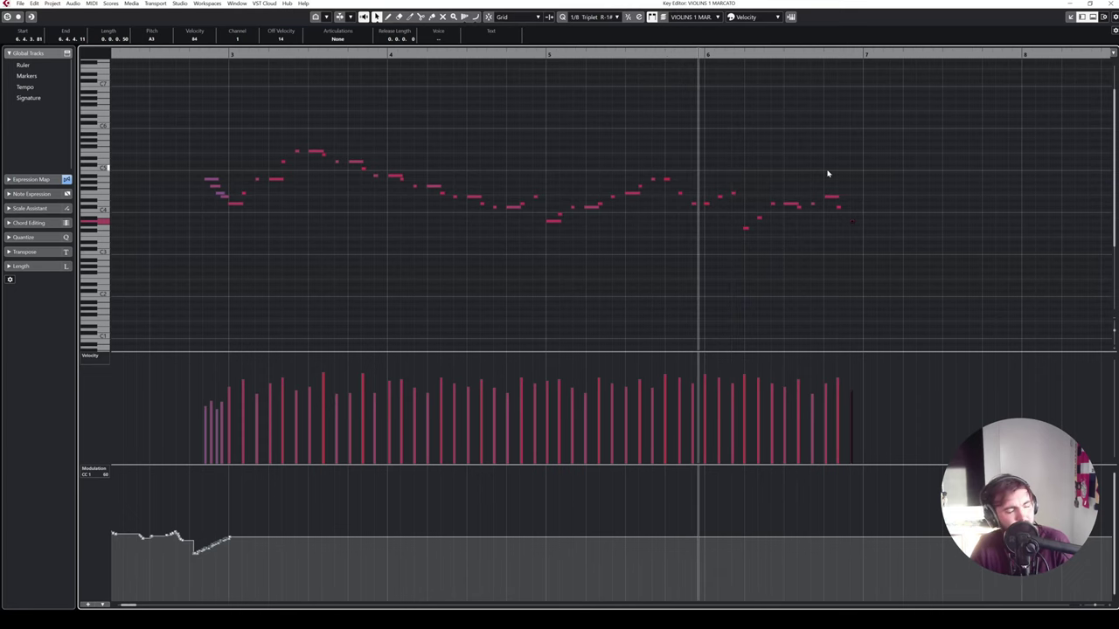
# - Close the note editor and play FULL MIX with VIOLINS 1 MARCATO from beat 4 of bar 5 into bar 6
pyautogui.click(1110, 3)
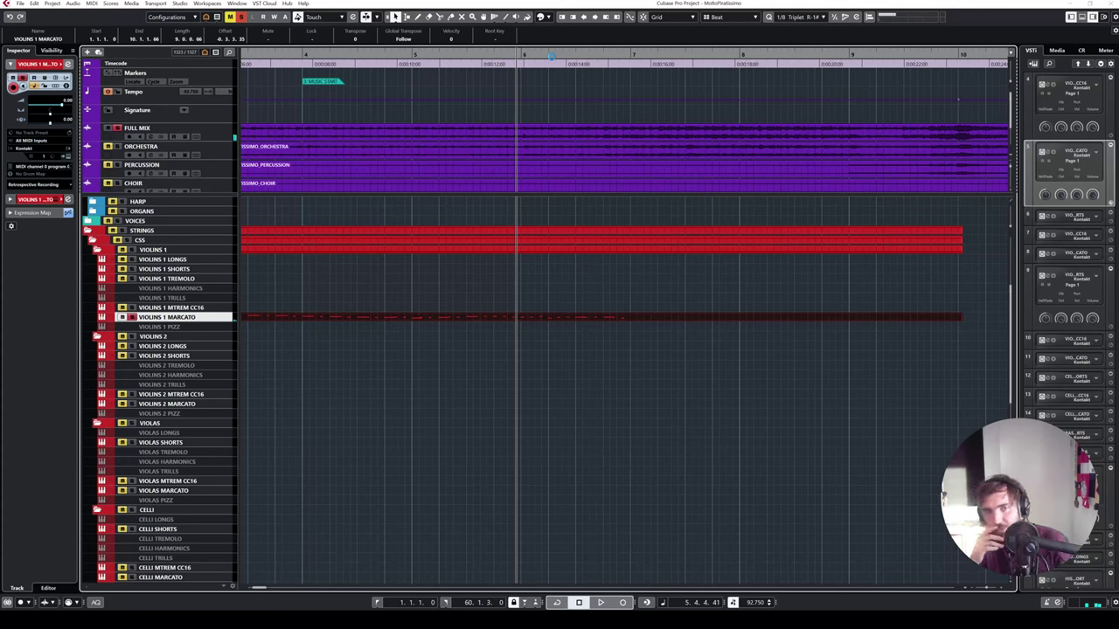
pyautogui.press('KP_Add')
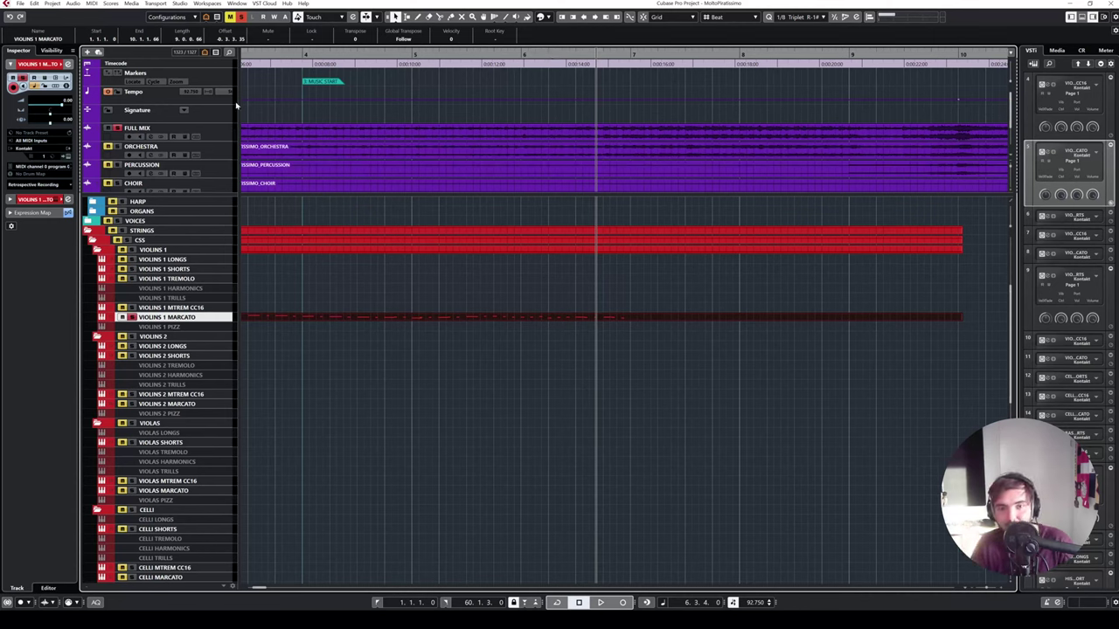
pyautogui.click(495, 66)
pyautogui.press('space')
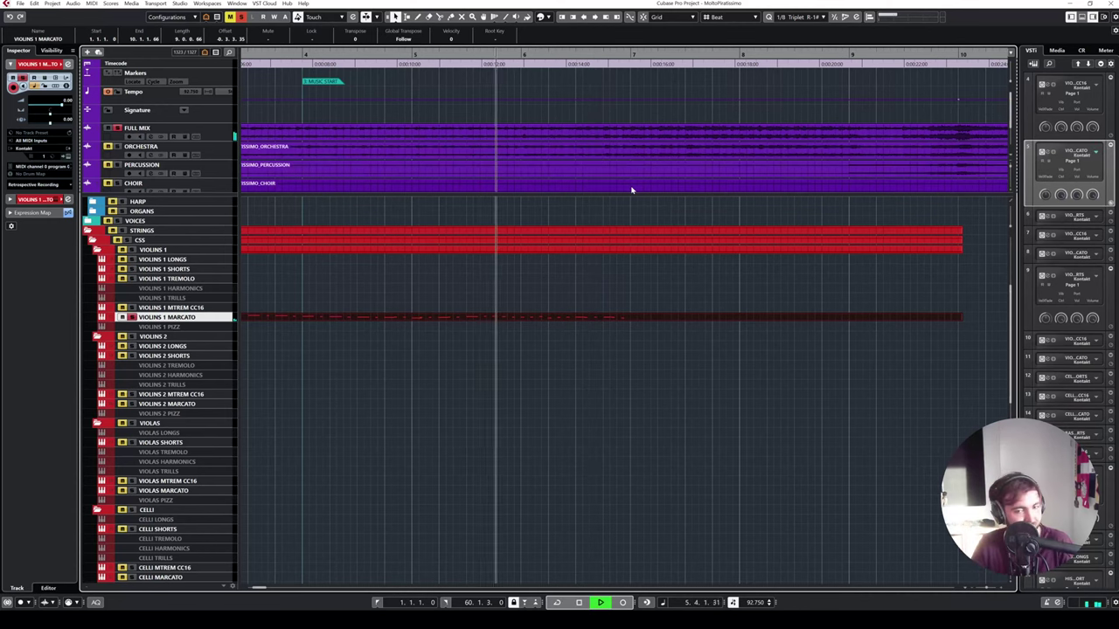
pyautogui.press('space')
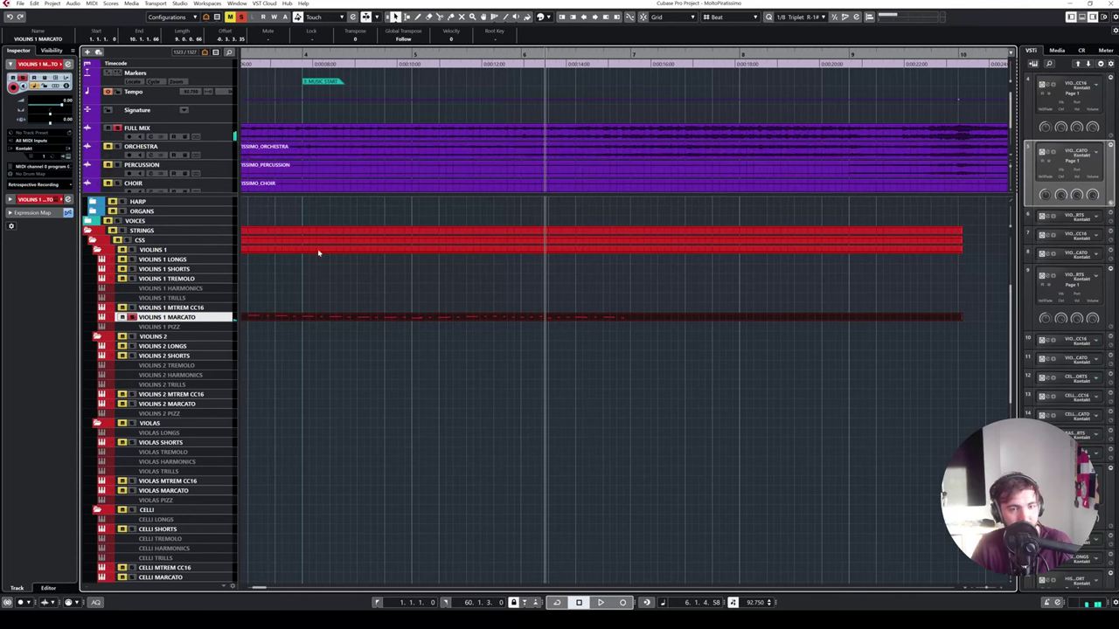
# - Unsolo VIOLINS 1 MARCATO and play the reference FULL MIX alone from the middle of bar 5 into bar 6
pyautogui.click(131, 317)
pyautogui.click(464, 66)
pyautogui.press('space')
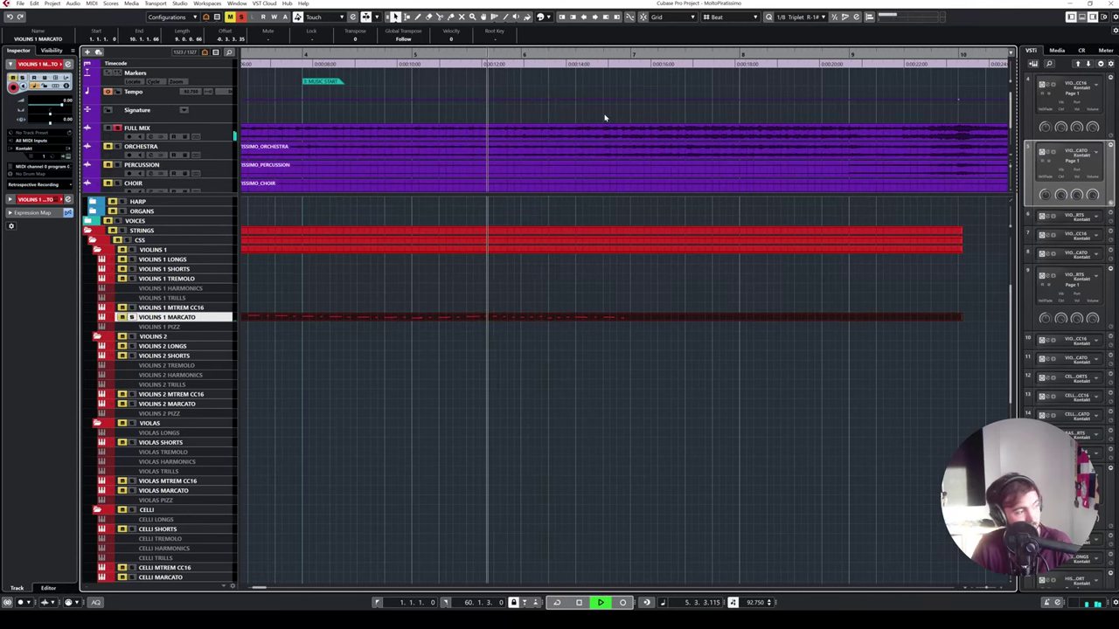
pyautogui.press('space')
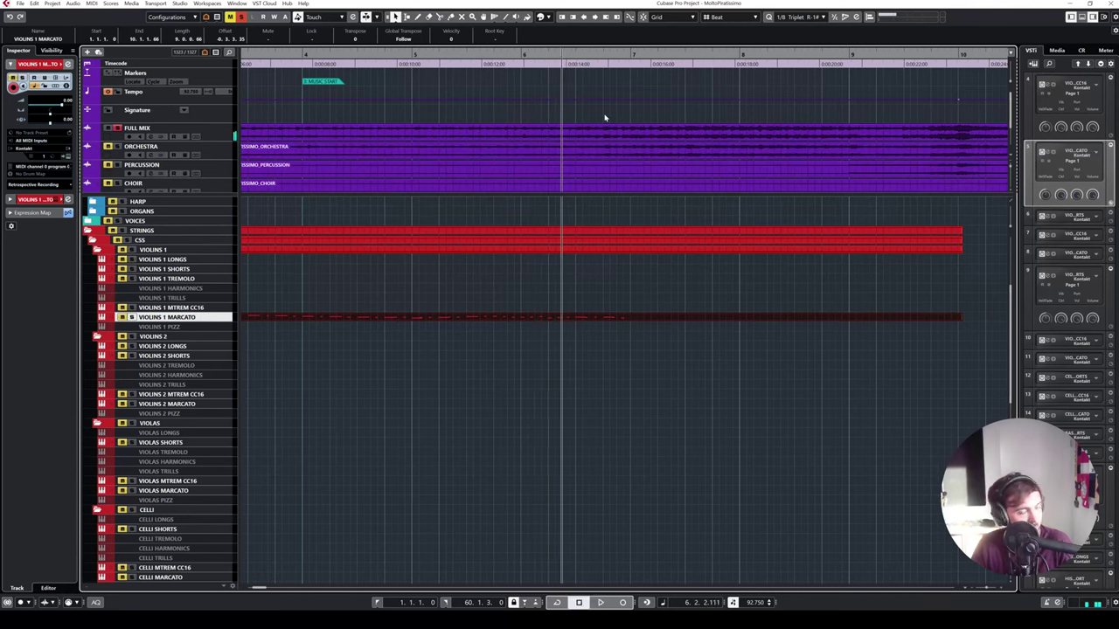
# - Compare the passage from bar 5 into bar 6 with VIOLINS 1 MARCATO soloed alongside FULL MIX and with FULL MIX alone
pyautogui.click(132, 318)
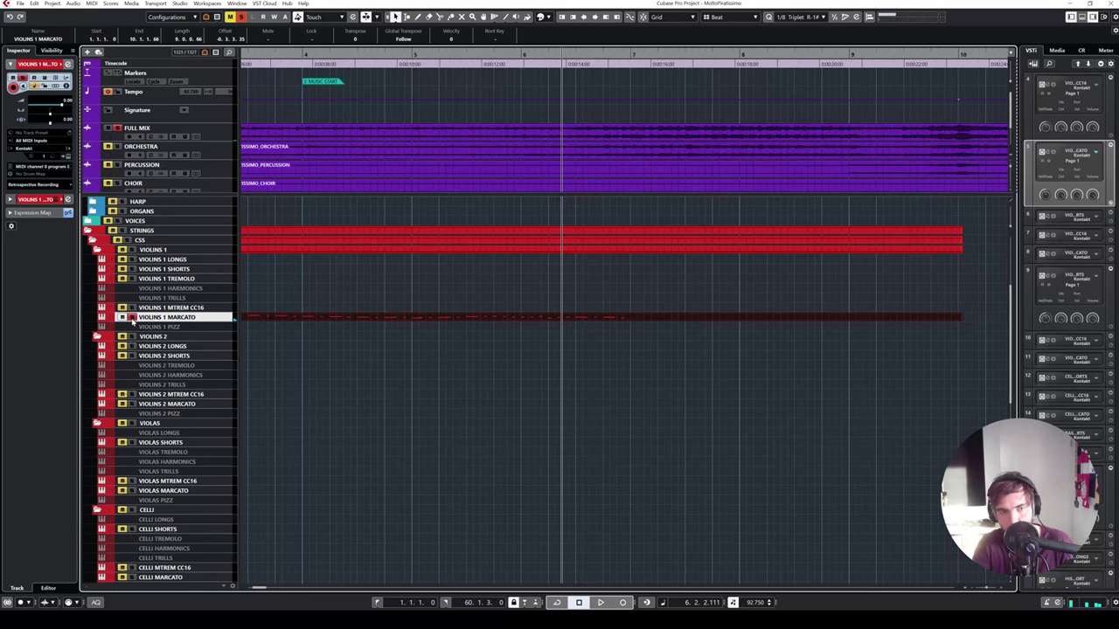
pyautogui.click(214, 137)
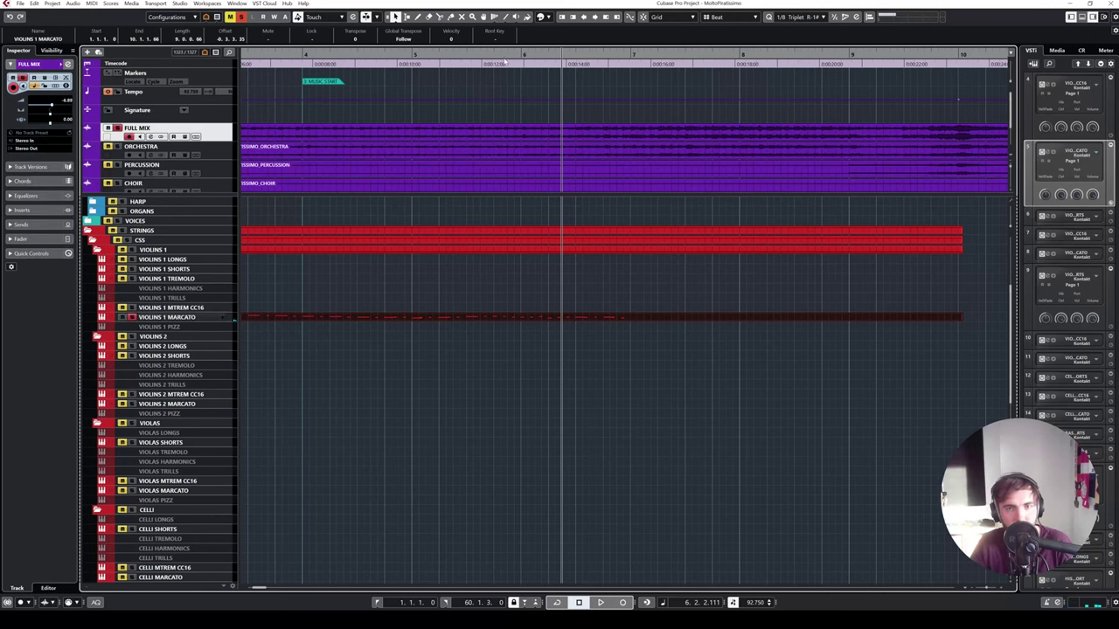
pyautogui.click(464, 59)
pyautogui.press('space')
pyautogui.press('space')
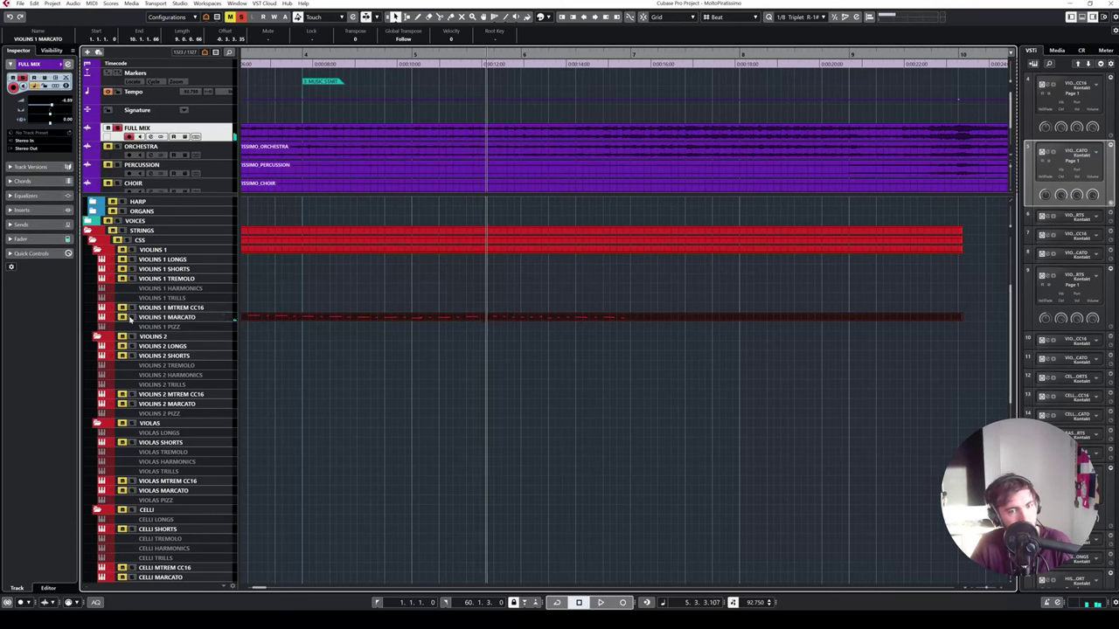
pyautogui.press('space')
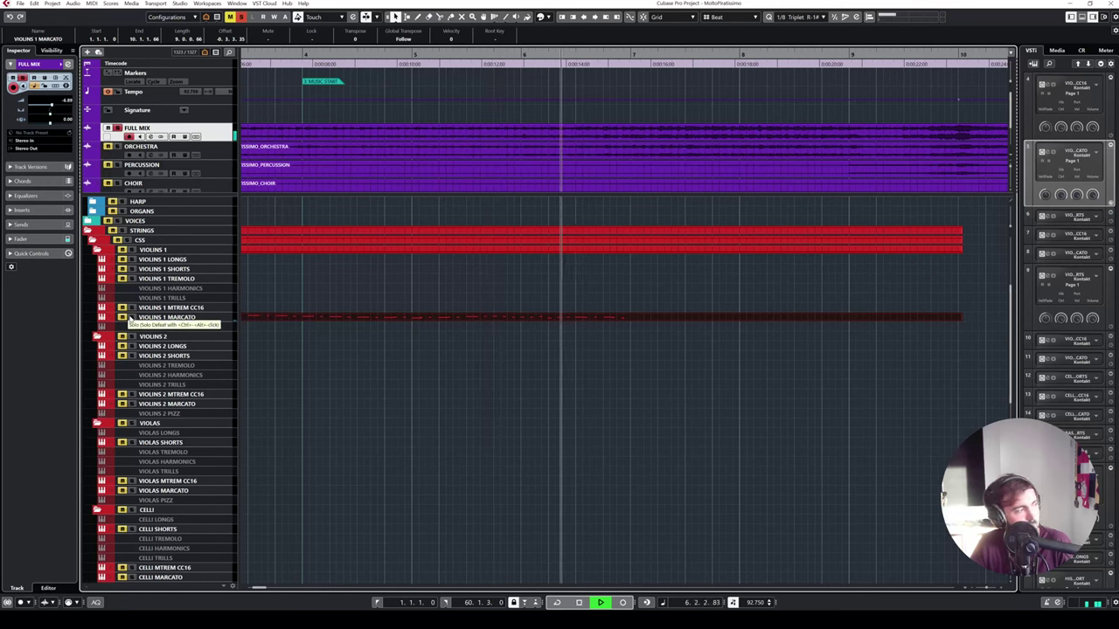
pyautogui.press('space')
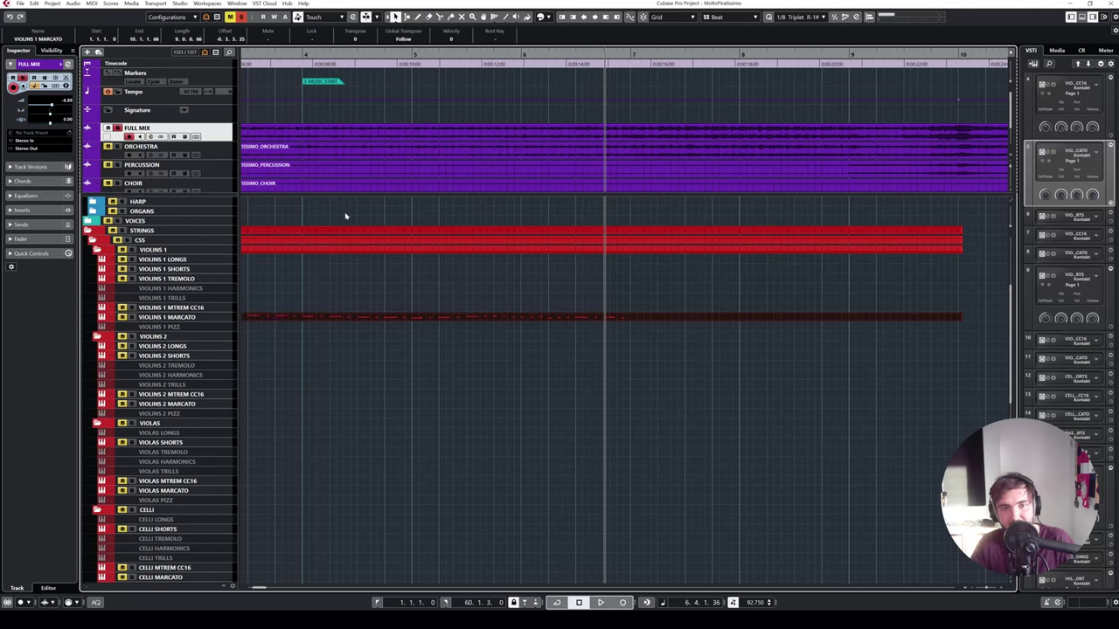
# - Replay FULL MIX alone from beat 4 of bar 5, then place the playhead at beat 3 of bar 5
pyautogui.moveTo(496, 56); pyautogui.dragTo(495, 63)
pyautogui.press('space')
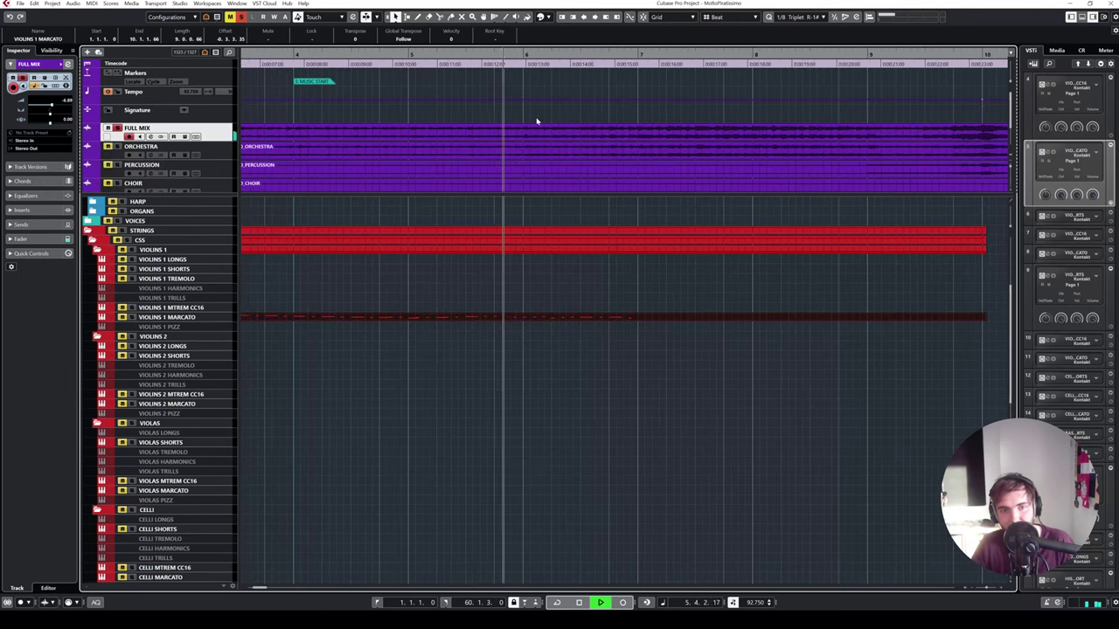
pyautogui.click(500, 55)
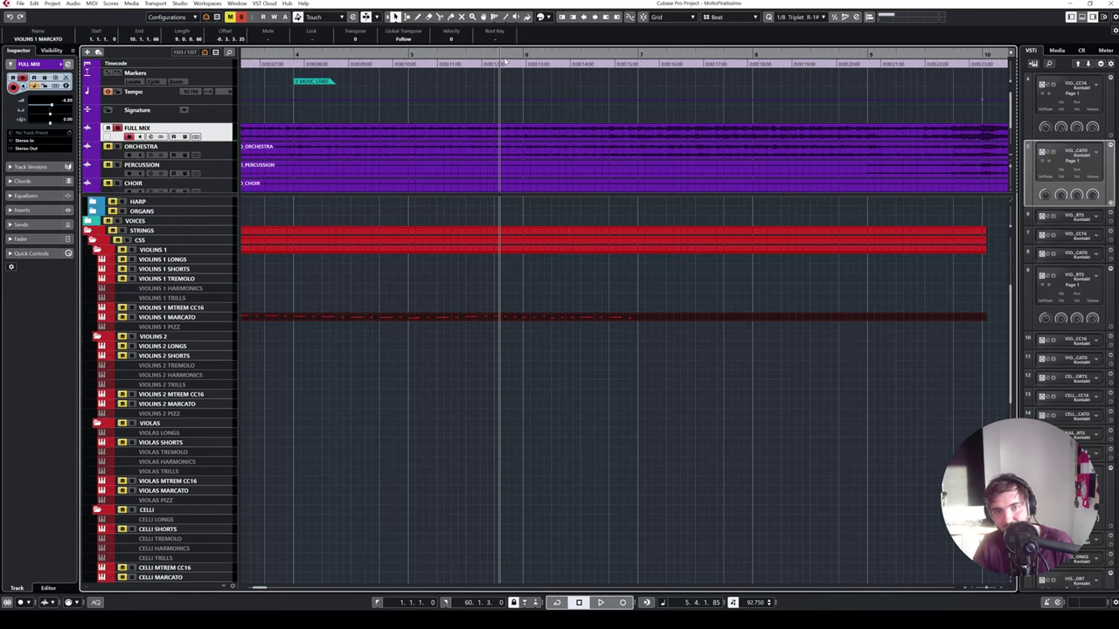
pyautogui.click(468, 55)
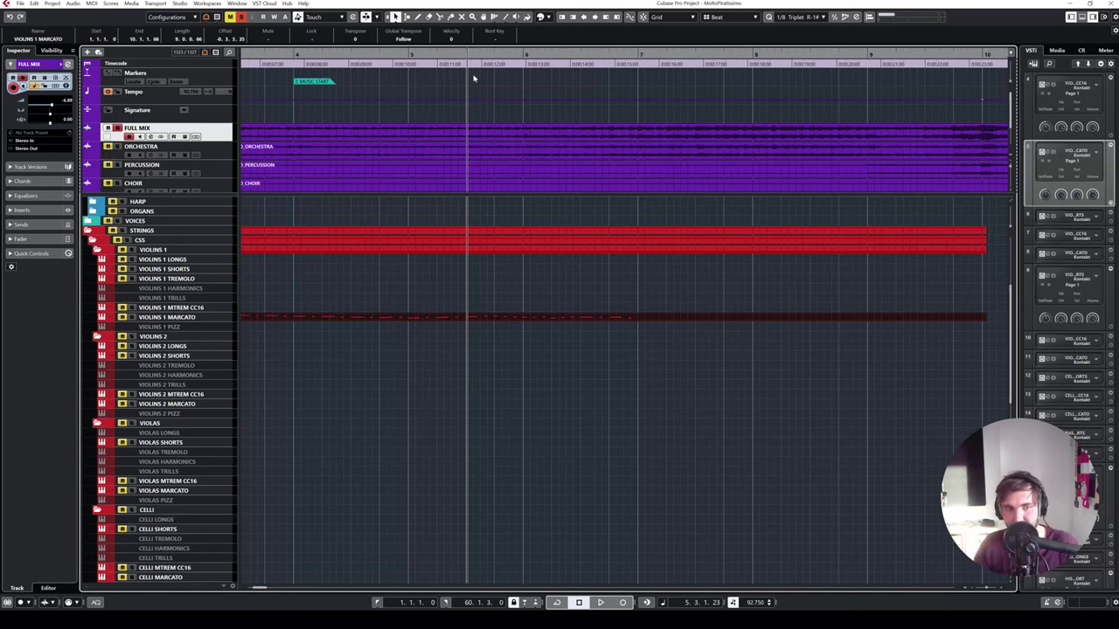
# - Select the VIOLINS 1 MARCATO track and play FULL MIX without it from beat 3 of bar 4 into bar 6
pyautogui.click(172, 319)
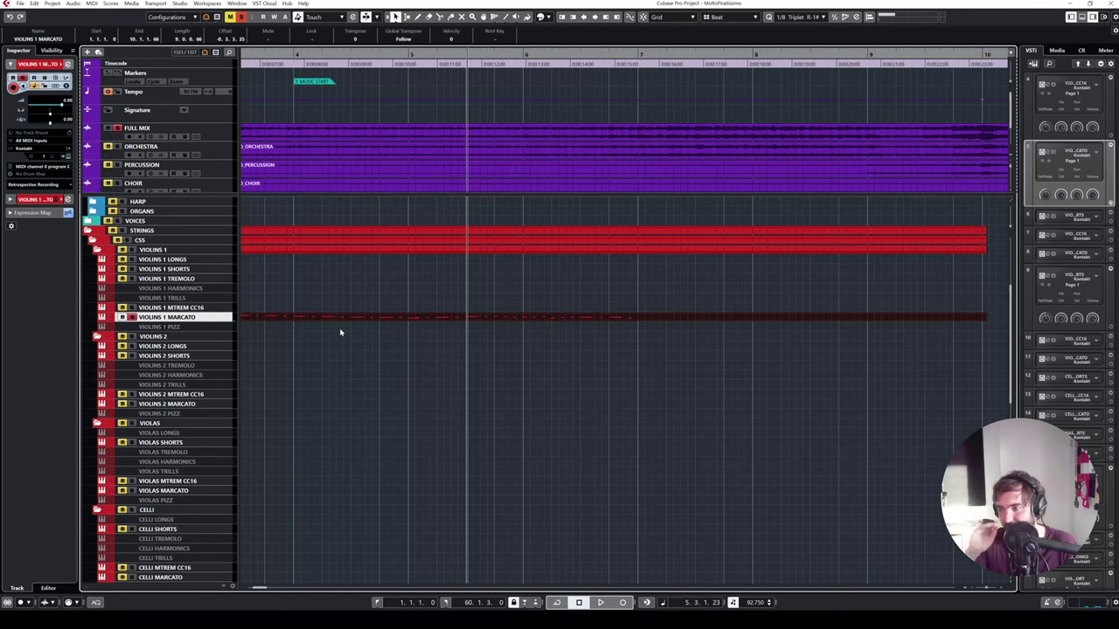
pyautogui.click(390, 296)
pyautogui.click(370, 64)
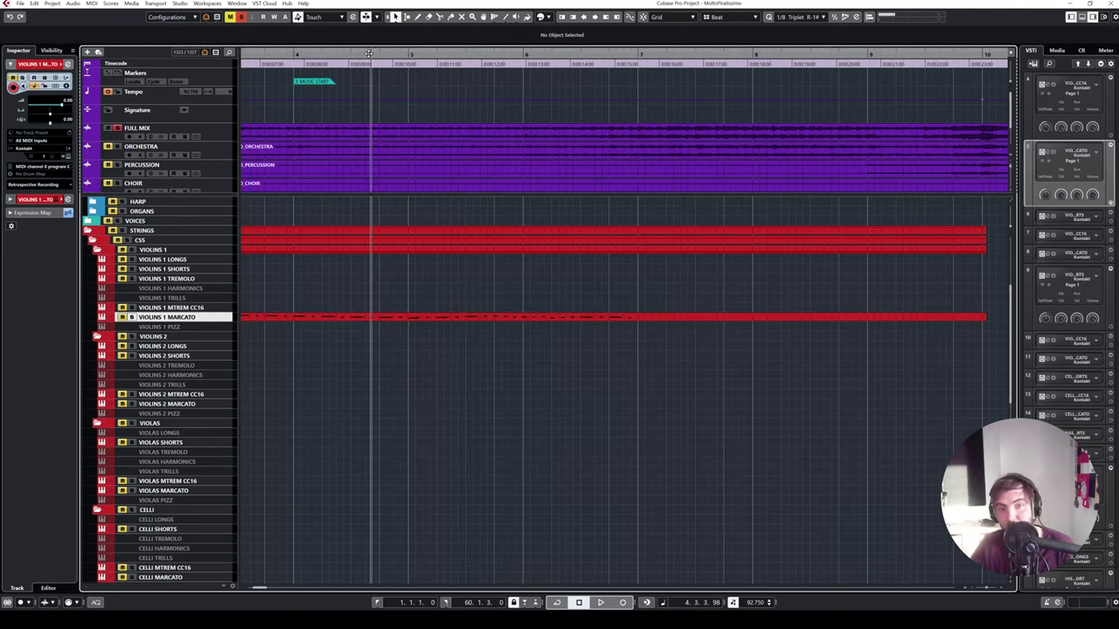
pyautogui.press('space')
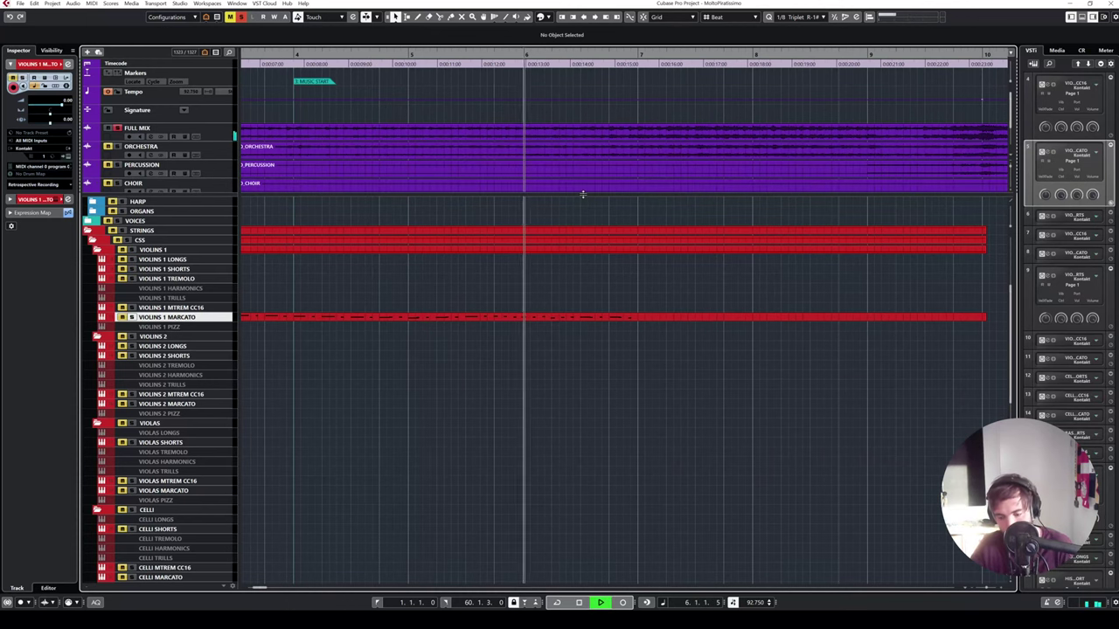
pyautogui.press('space')
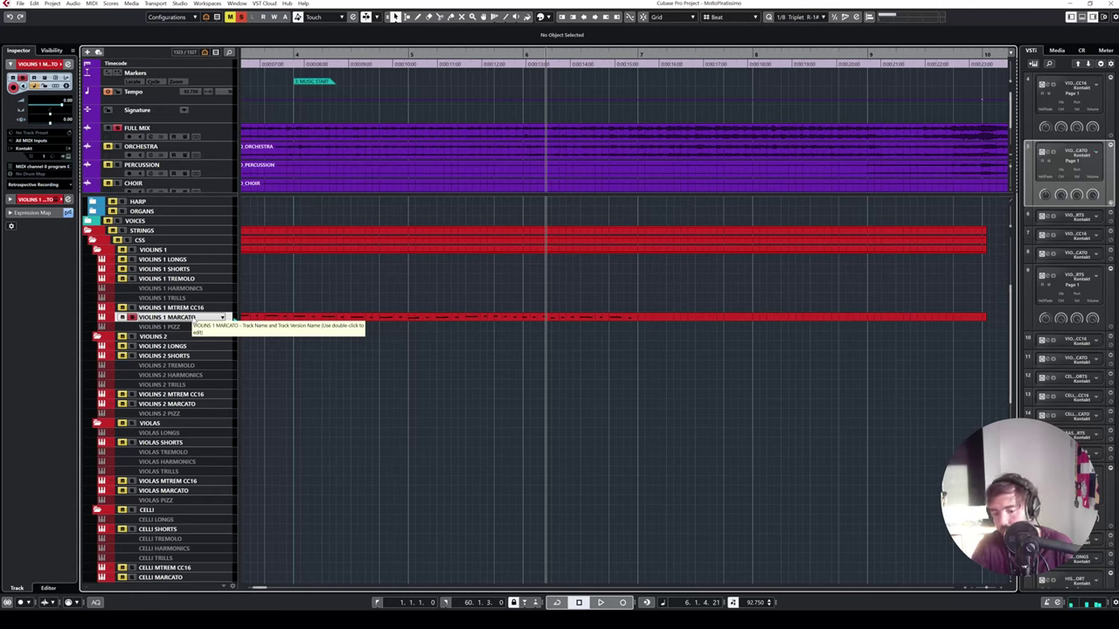
# - Unsolo FULL MIX and play VIOLINS 1 MARCATO alone from the middle of bar 5 into bar 6
pyautogui.click(119, 127)
pyautogui.doubleClick(459, 55)
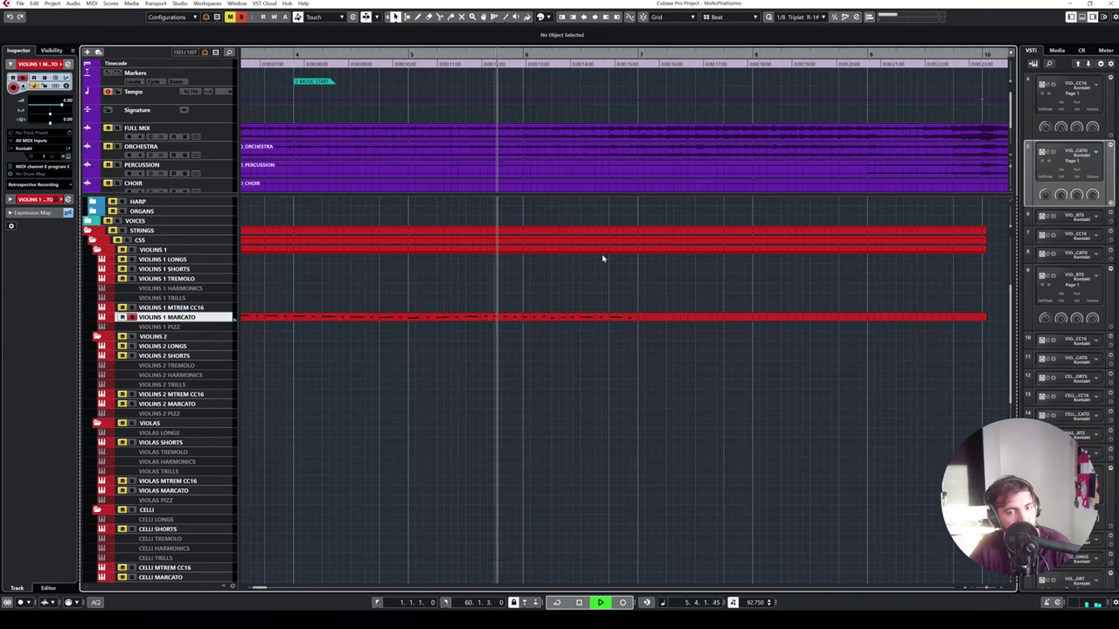
pyautogui.press('space')
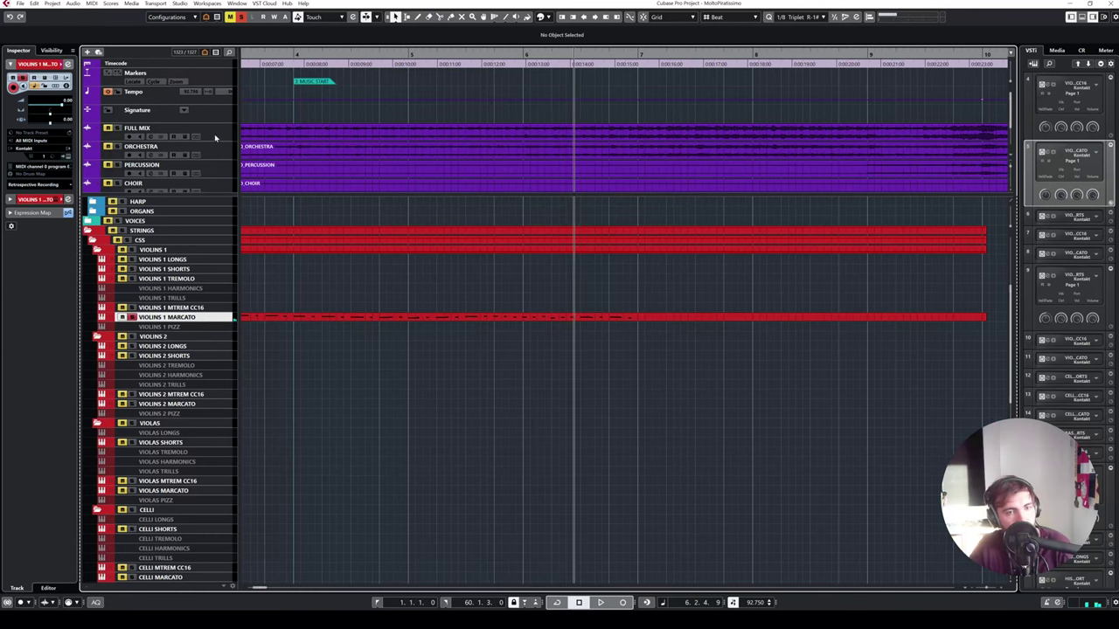
# - Select and solo FULL MIX, and replay the reference from beat 4 of bar 5 into bar 6
pyautogui.click(215, 137)
pyautogui.press('space')
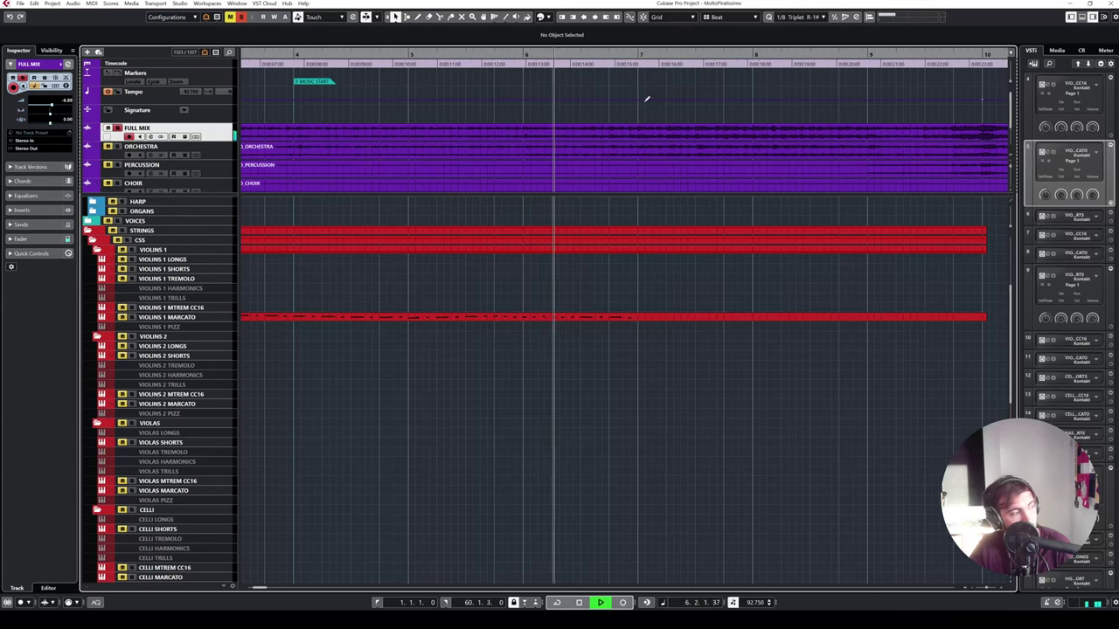
pyautogui.press('space')
pyautogui.moveTo(499, 62); pyautogui.dragTo(500, 58)
pyautogui.press('space')
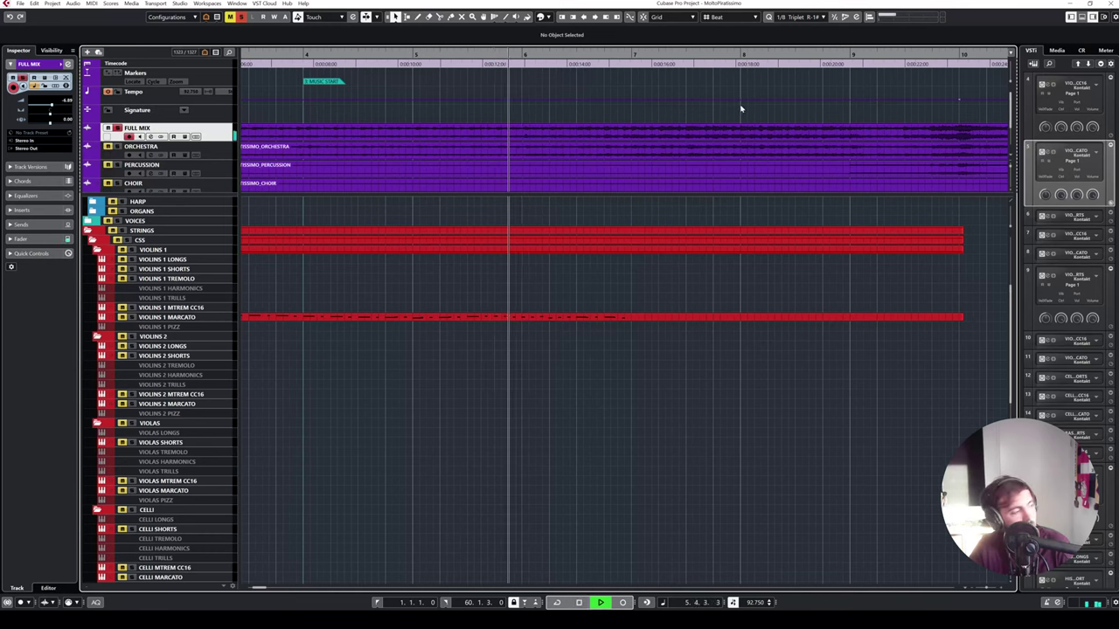
pyautogui.press('space')
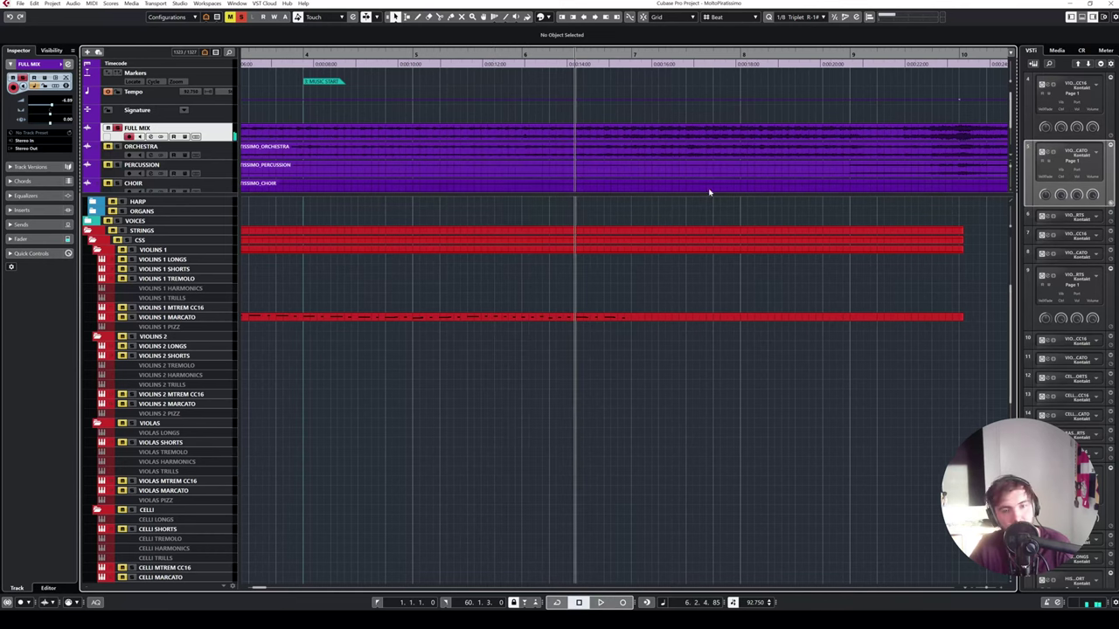
# - Open the VIOLINS 1 MARCATO part in the Key Editor and mute the notes on beats 1 and 2 of bar 6
pyautogui.click(163, 318)
pyautogui.doubleClick(560, 319)
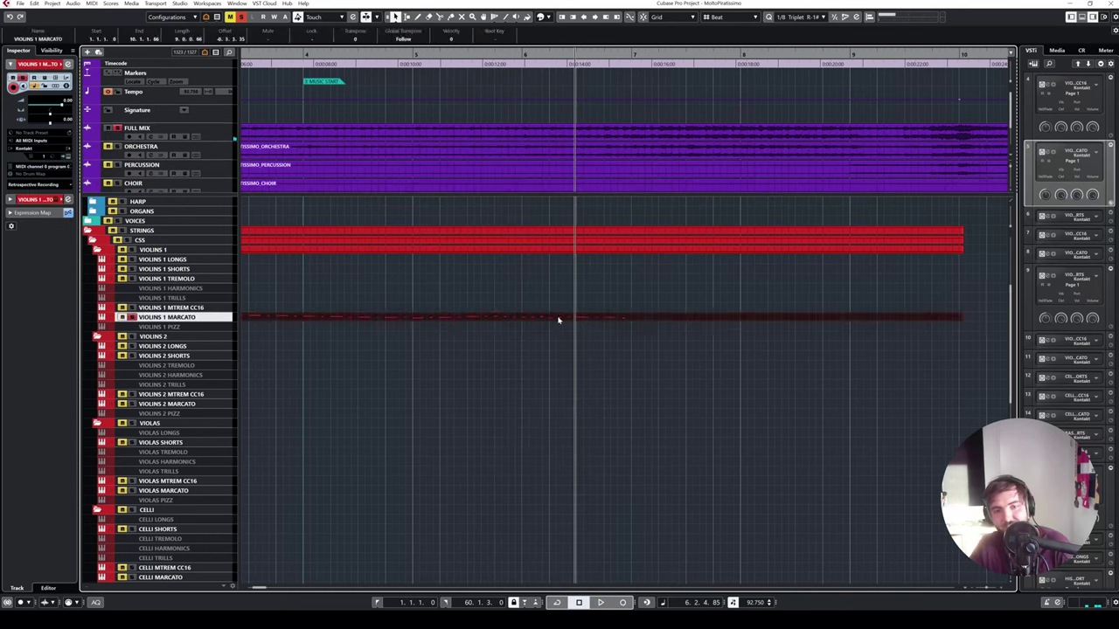
pyautogui.press('h')
pyautogui.press('h')
pyautogui.press('h')
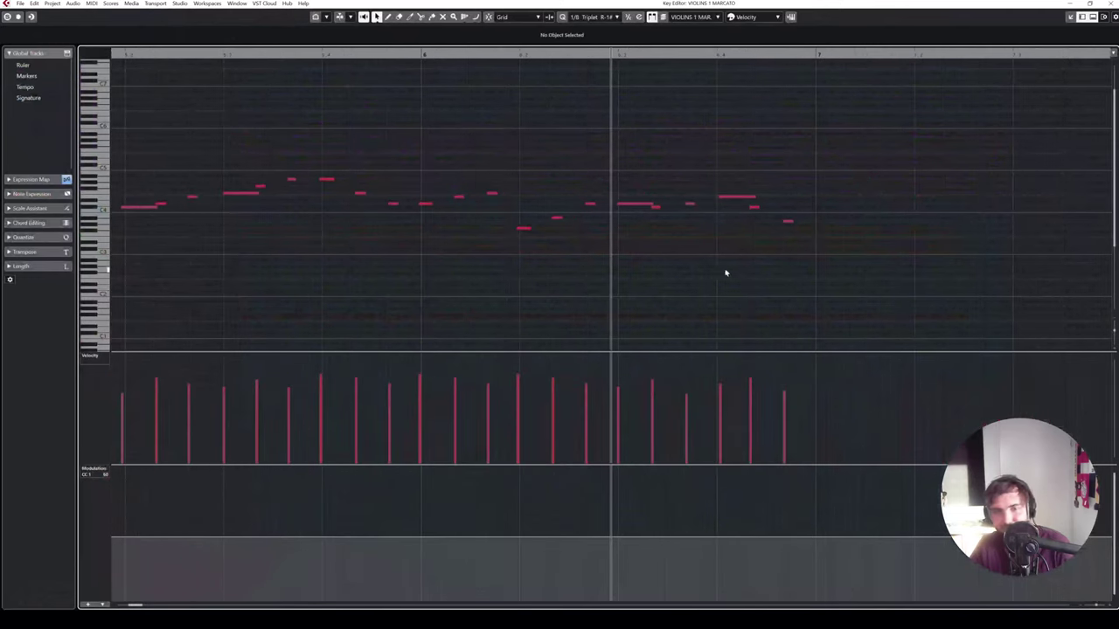
pyautogui.rightClick(376, 273)
pyautogui.click(438, 273)
pyautogui.click(425, 204)
pyautogui.click(523, 228)
pyautogui.rightClick(524, 242)
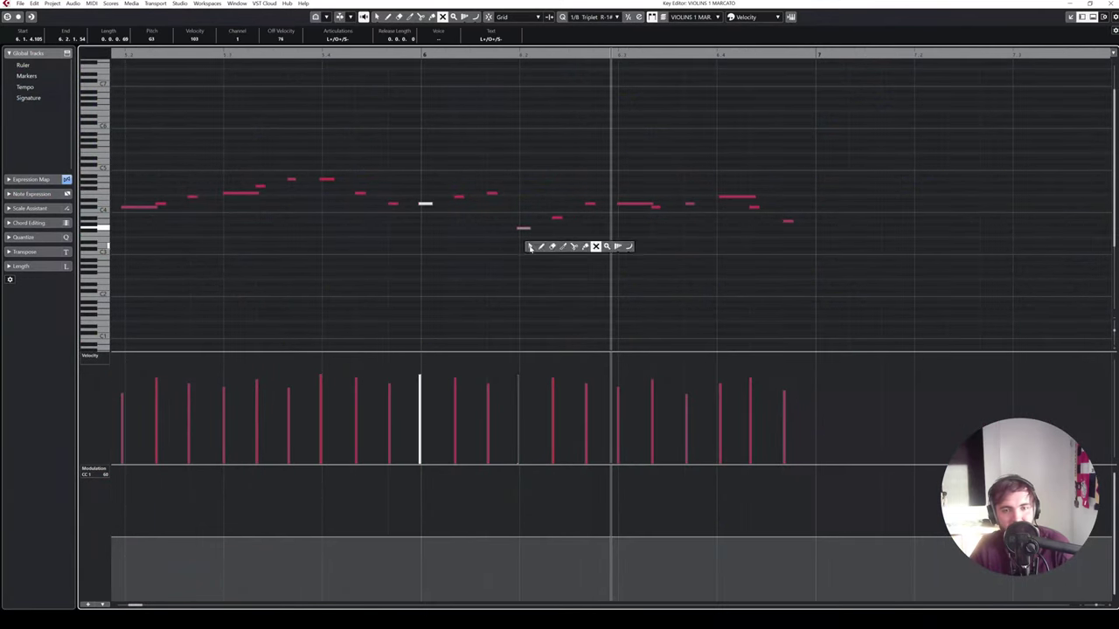
pyautogui.click(529, 246)
pyautogui.click(456, 139)
# - Play the edited violin melody from the second half of bar 4 into bar 6 and close the Key Editor
pyautogui.press('g')
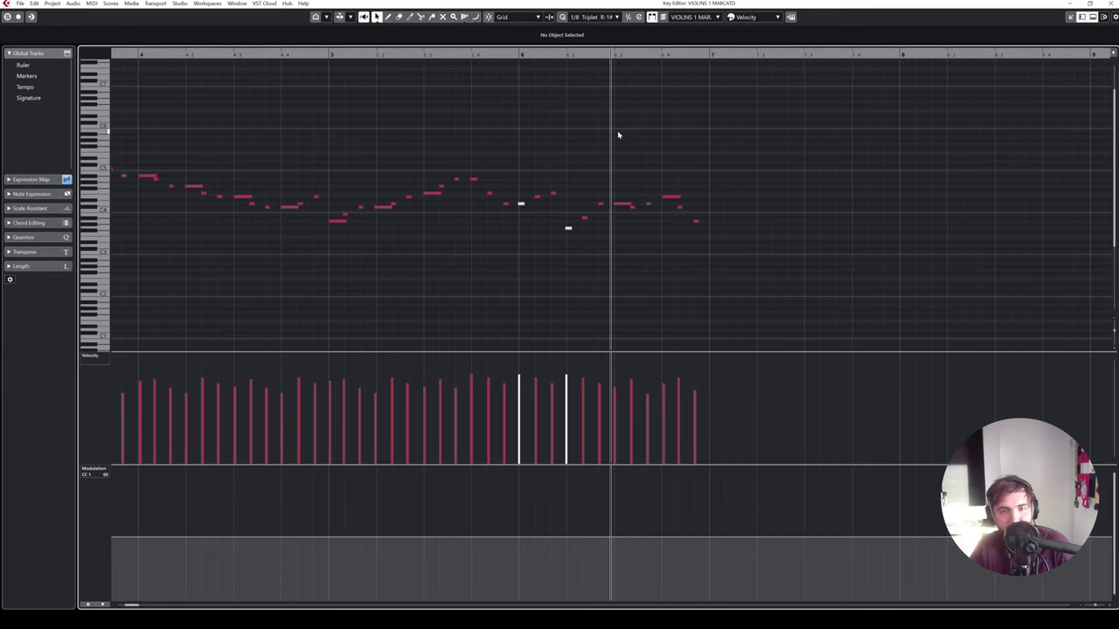
pyautogui.moveTo(440, 54); pyautogui.dragTo(261, 54)
pyautogui.press('space')
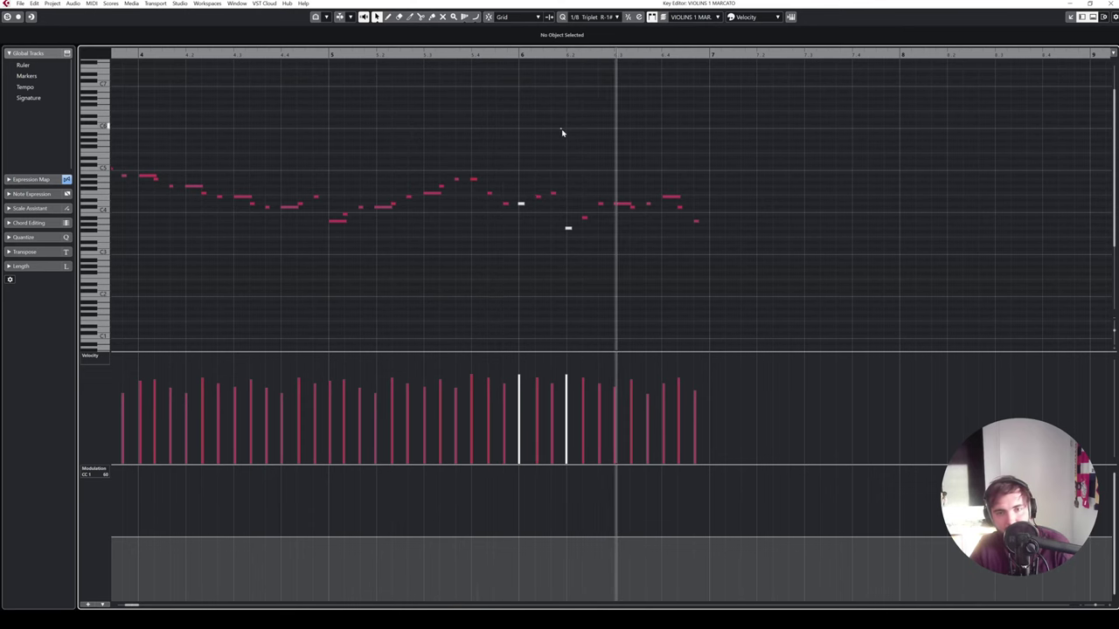
pyautogui.click(1111, 3)
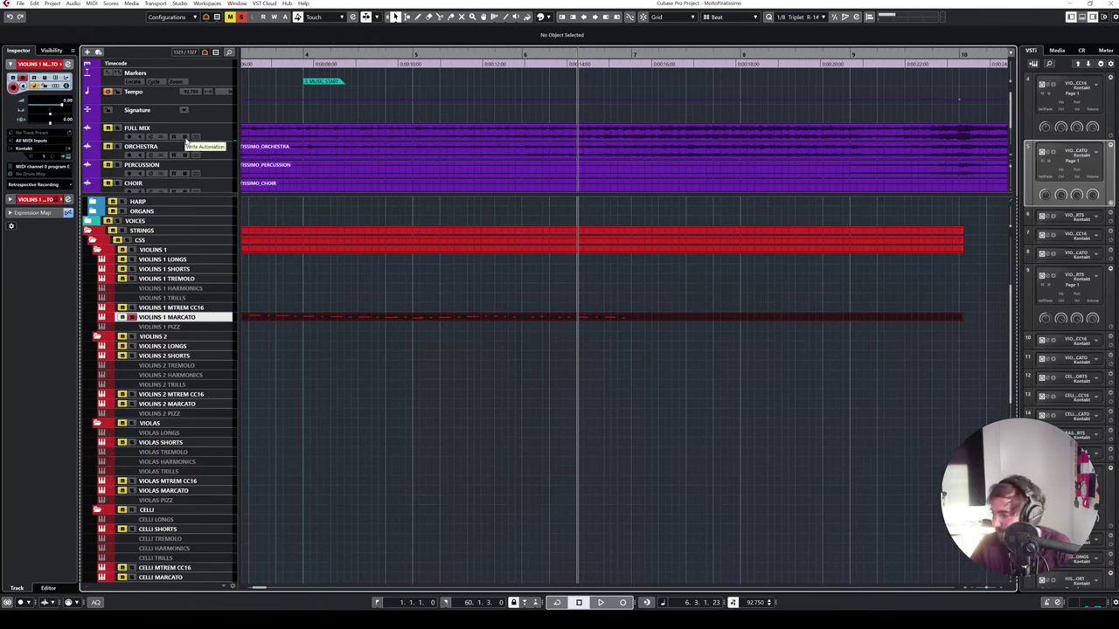
# - Solo FULL MIX in place of VIOLINS 1 MARCATO and play the reference from the middle of bar 4 to the start of bar 7
pyautogui.moveTo(467, 54); pyautogui.dragTo(362, 55)
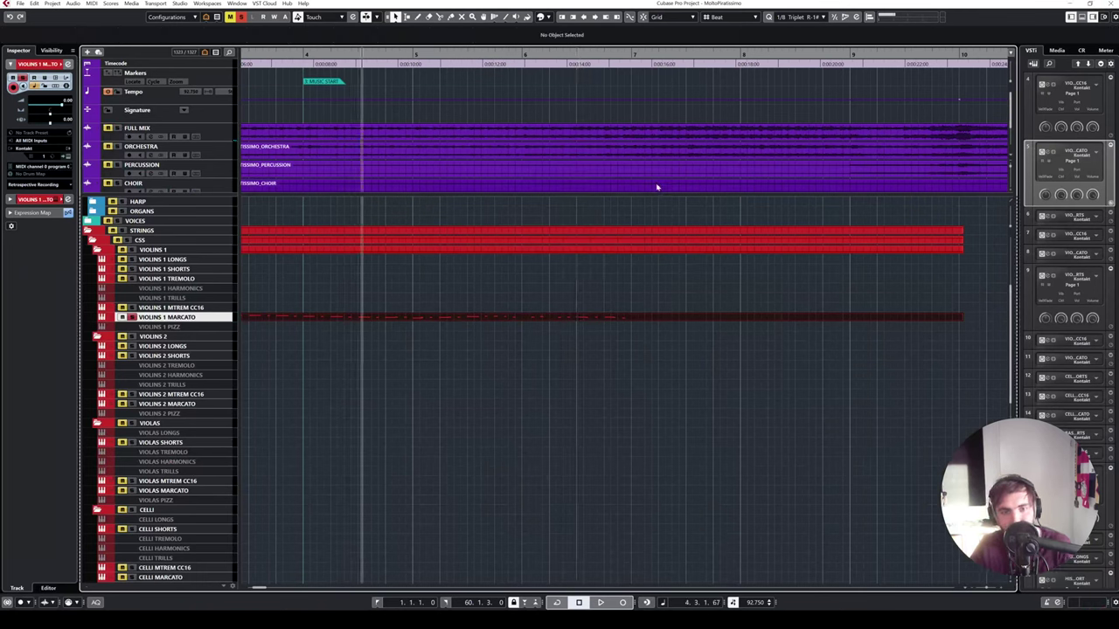
pyautogui.press('space')
pyautogui.press('space')
pyautogui.click(223, 133)
pyautogui.click(132, 317)
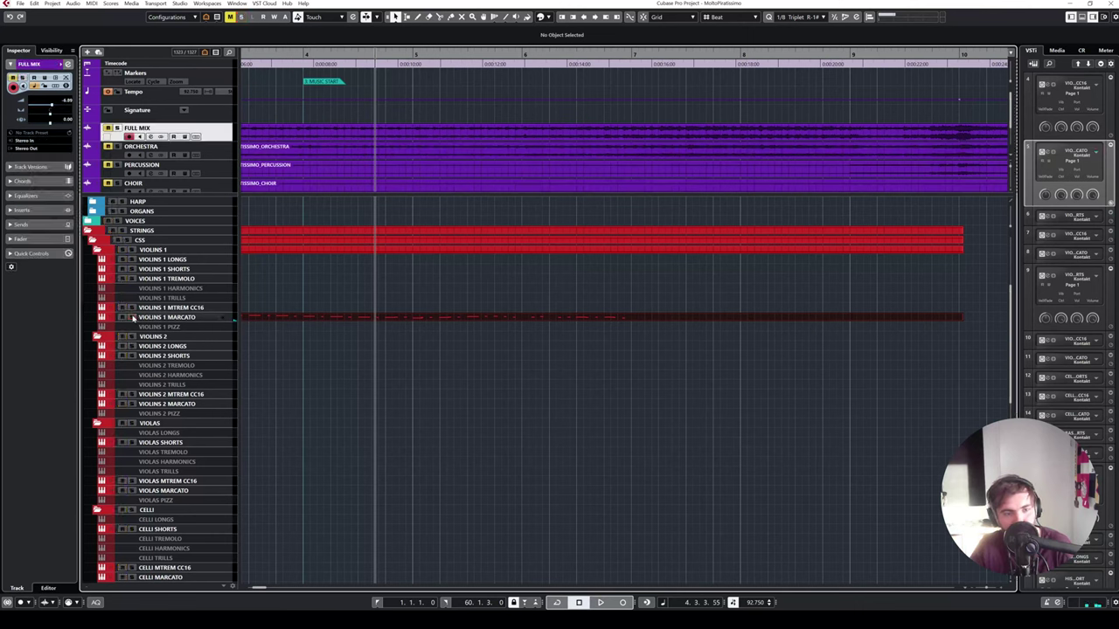
pyautogui.press('space')
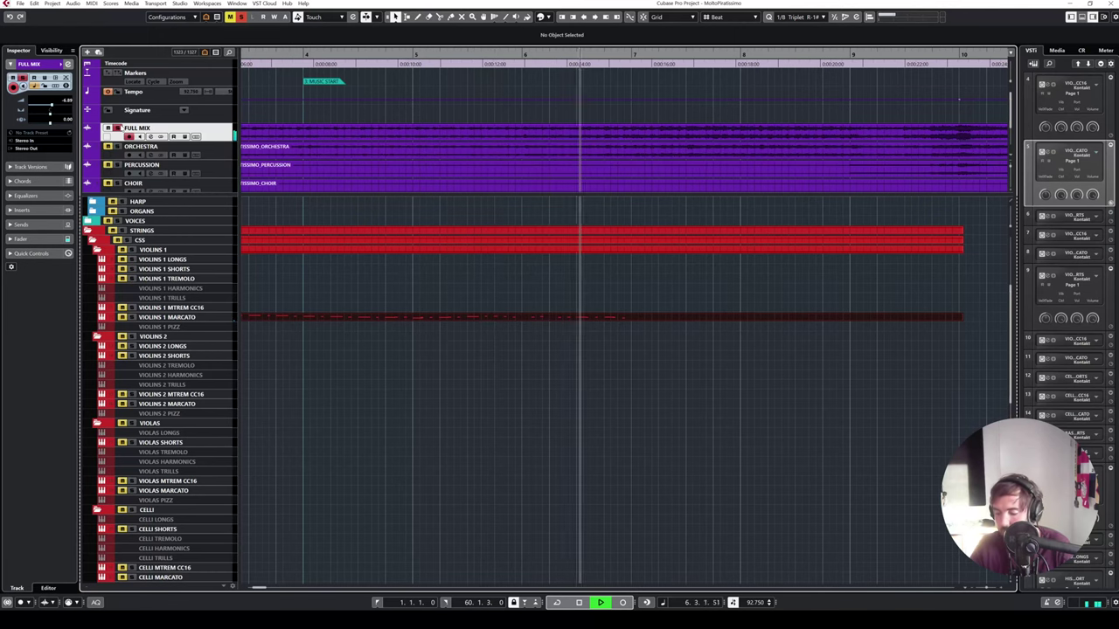
pyautogui.press('space')
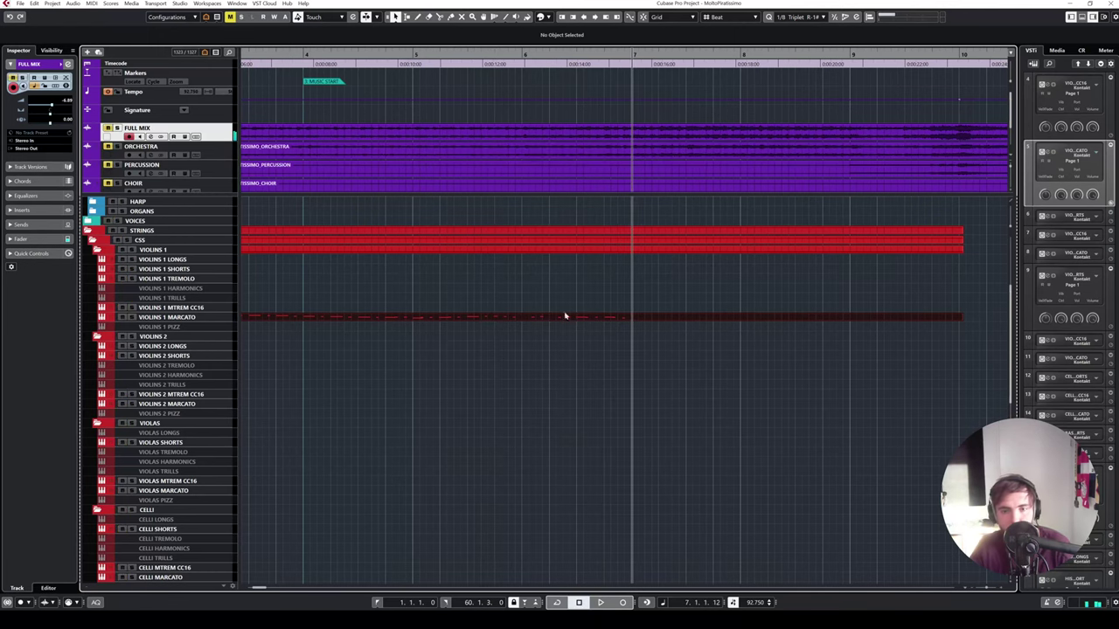
pyautogui.doubleClick(596, 319)
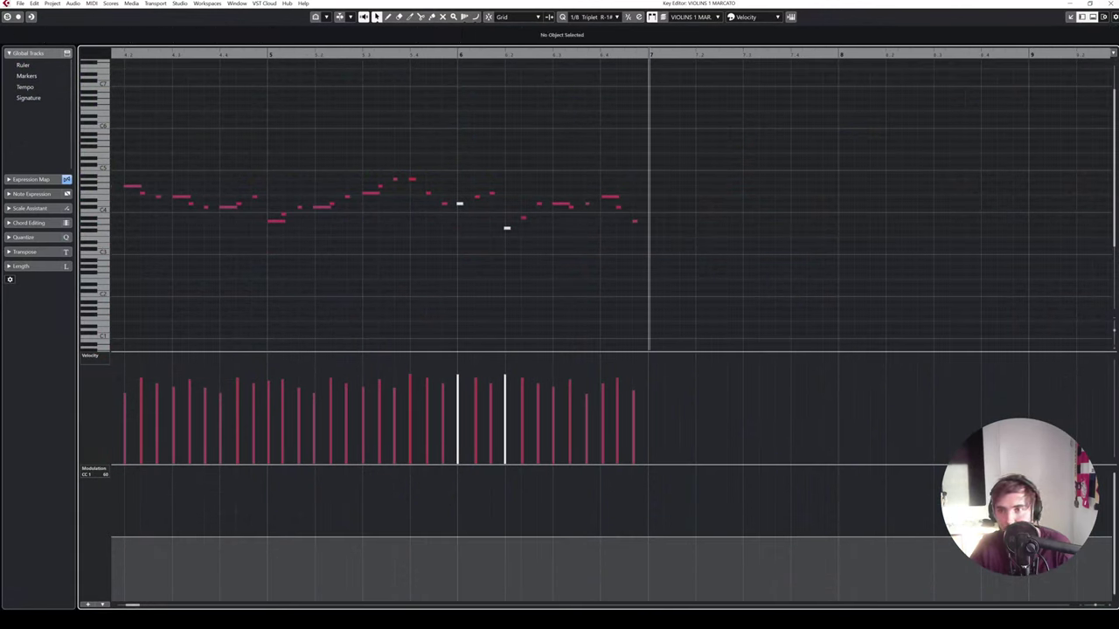
pyautogui.click(1110, 4)
pyautogui.press('g')
pyautogui.press('g')
pyautogui.press('g')
pyautogui.press('g')
pyautogui.press('g')
pyautogui.press('g')
pyautogui.press('g')
pyautogui.press('g')
pyautogui.press('g')
pyautogui.press('g')
pyautogui.press('g')
pyautogui.press('g')
pyautogui.press('h')
pyautogui.press('h')
pyautogui.press('h')
pyautogui.press('h')
pyautogui.press('h')
pyautogui.press('h')
pyautogui.press('h')
pyautogui.press('h')
pyautogui.press('h')
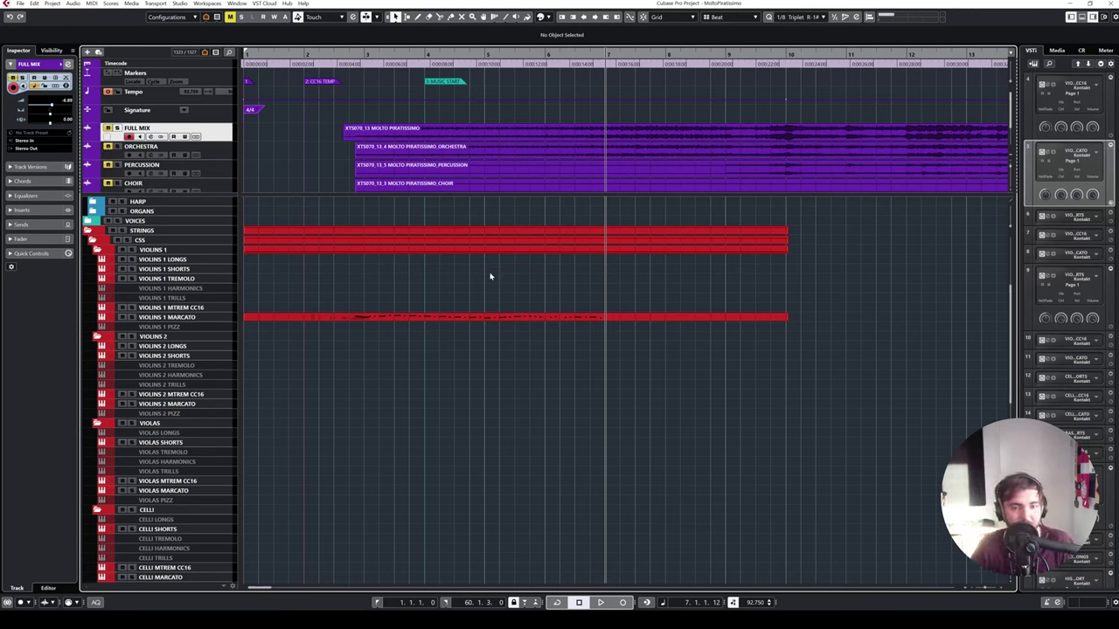
pyautogui.scroll(3, 489, 276)
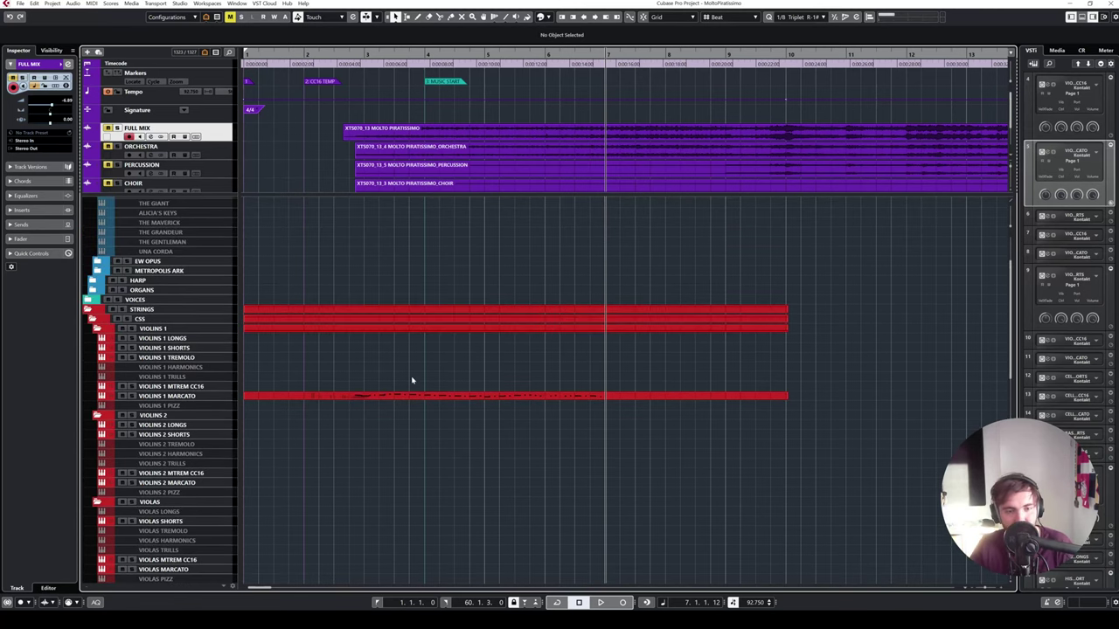
# - Open the VIOLINS 1 MARCATO part in the Key Editor, solo it and play from just before beat 4 of bar 2
pyautogui.doubleClick(504, 396)
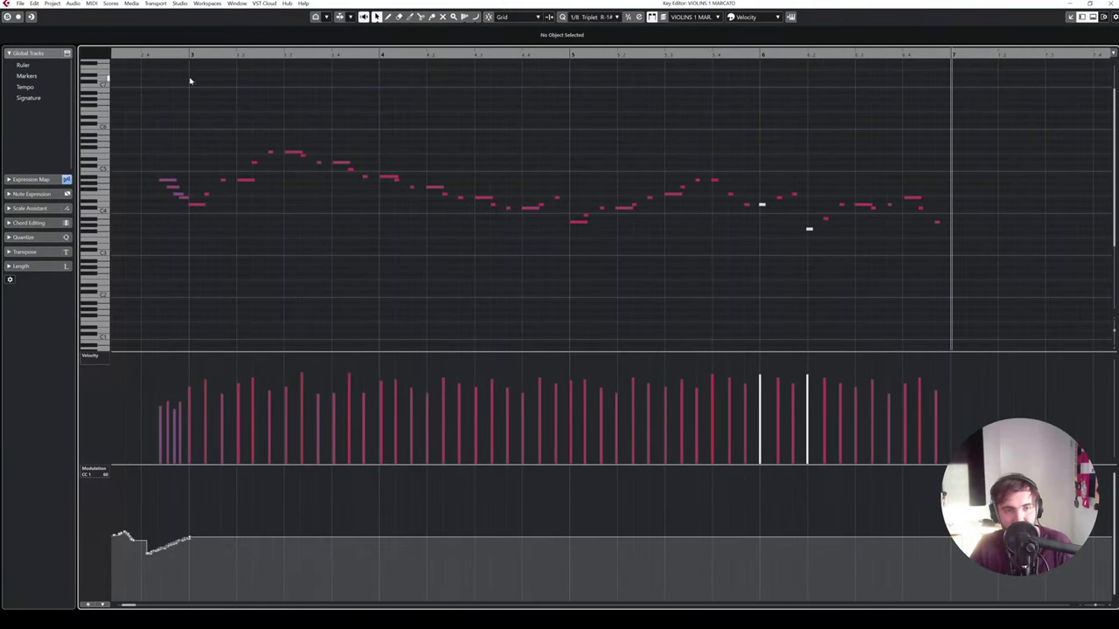
pyautogui.click(139, 55)
pyautogui.press('s')
pyautogui.press('space')
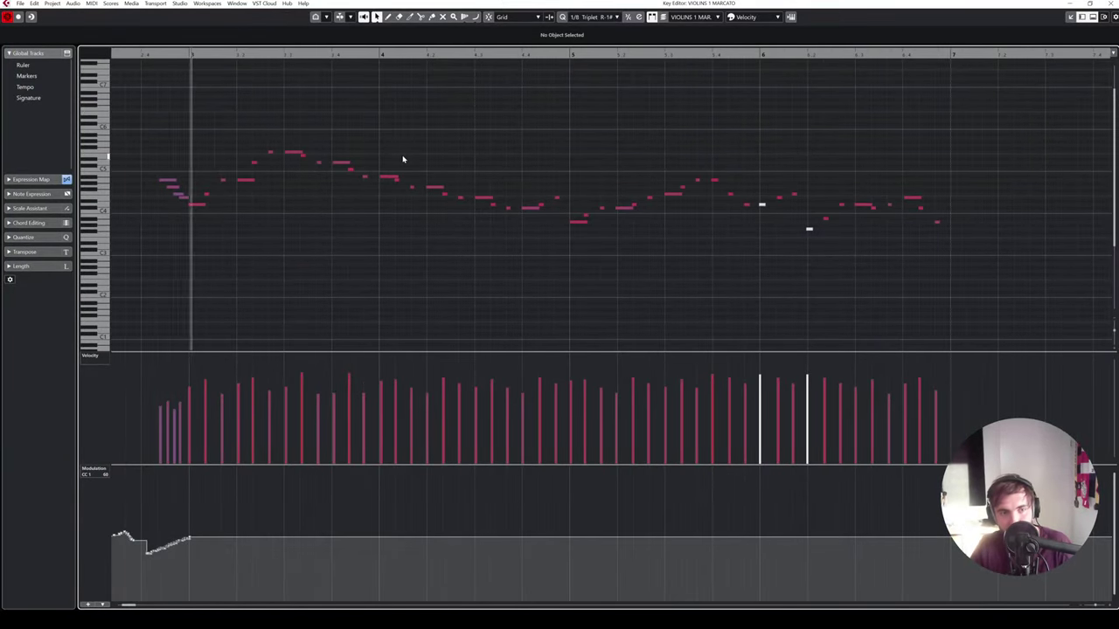
pyautogui.press('h')
pyautogui.press('h')
pyautogui.press('h')
pyautogui.press('h')
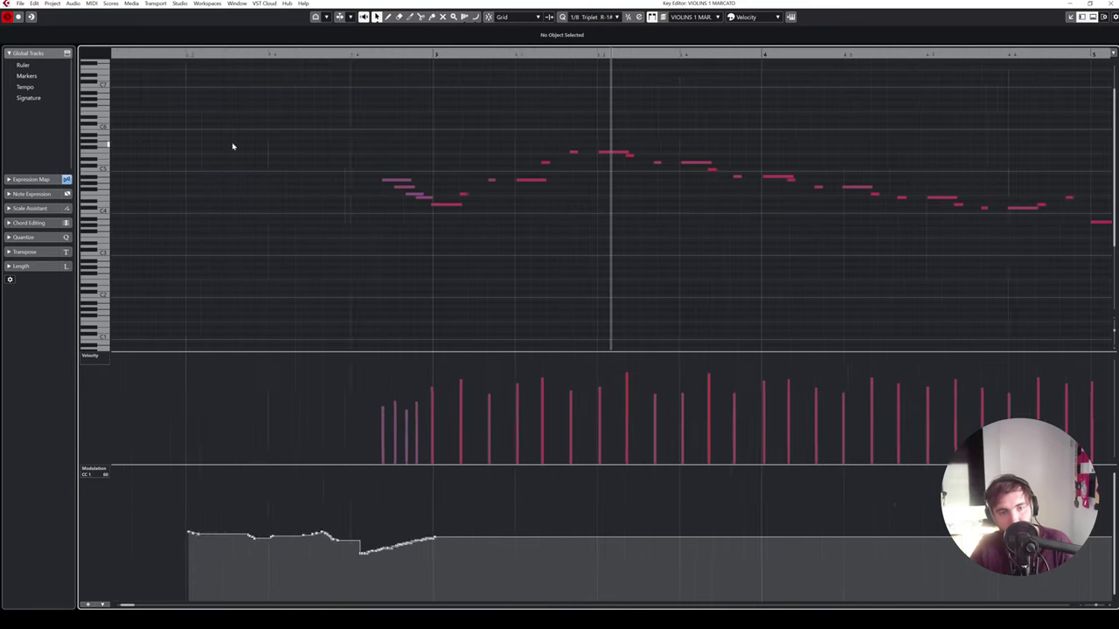
# - Shape the velocities of the four run-in notes before bar 3 into a gently rising ramp
pyautogui.moveTo(346, 174); pyautogui.dragTo(387, 224)
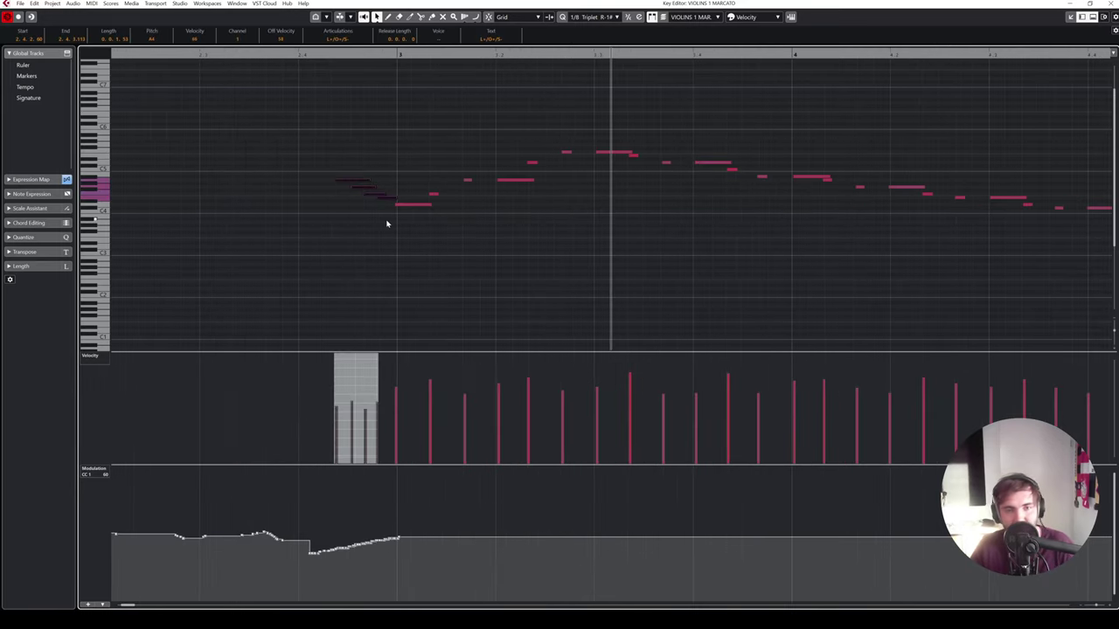
pyautogui.click(289, 112)
pyautogui.moveTo(245, 54); pyautogui.dragTo(202, 54)
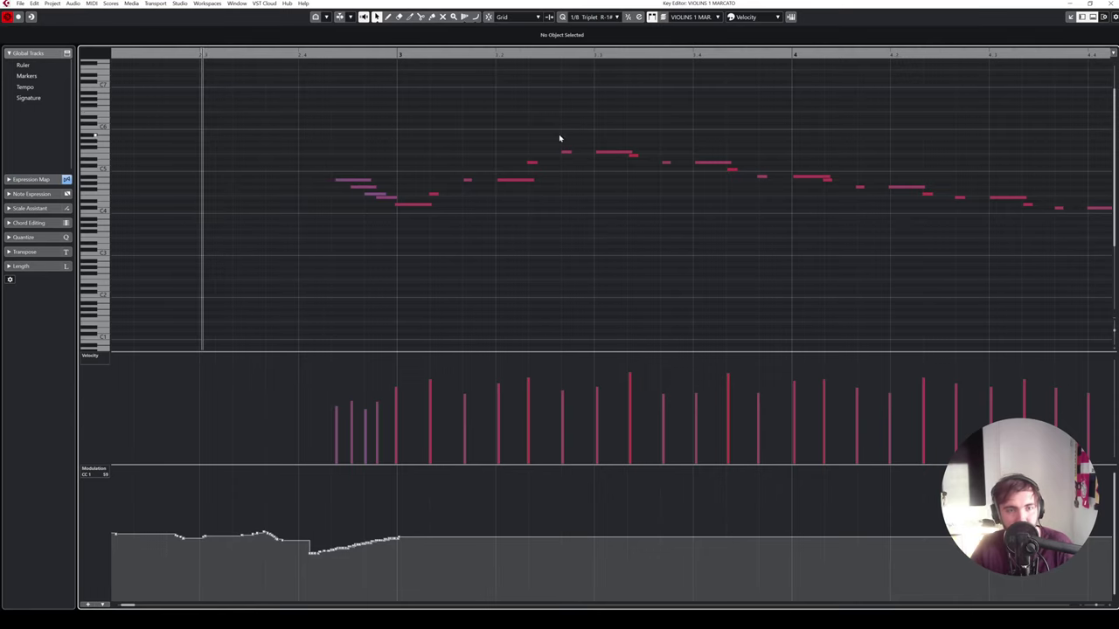
pyautogui.hscroll(1, 559, 133)
pyautogui.moveTo(222, 160); pyautogui.dragTo(287, 217)
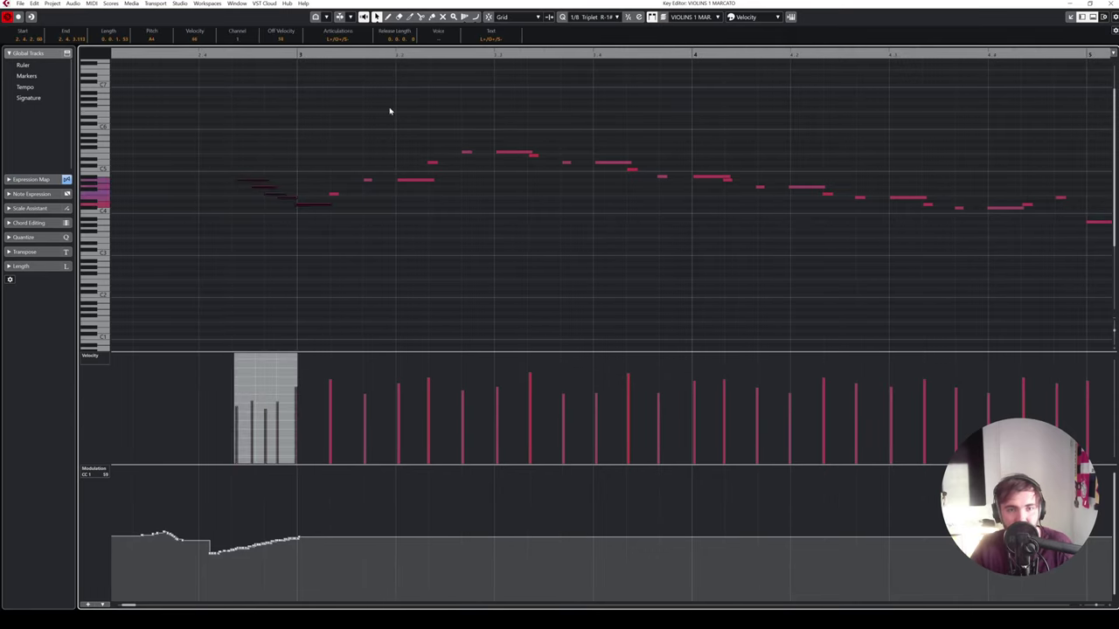
pyautogui.click(282, 233)
pyautogui.moveTo(232, 412); pyautogui.dragTo(289, 400)
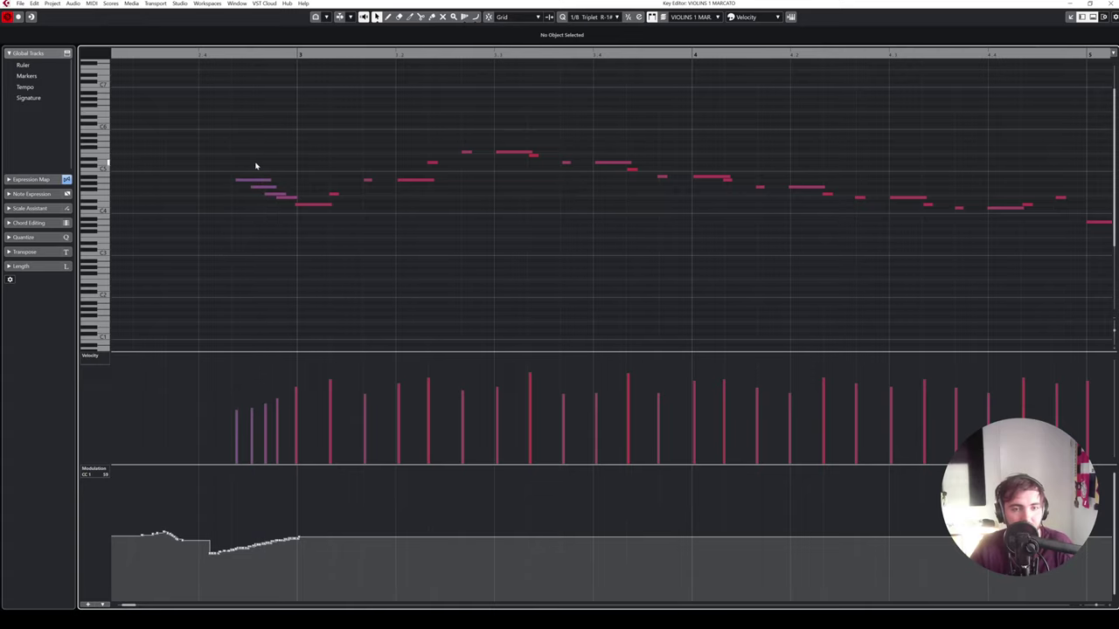
# - Set the articulation of the four run-in notes before bar 3 to L+/O-/S- and play the run
pyautogui.moveTo(254, 167)
pyautogui.mouseDown()
pyautogui.moveTo(315, 237)
pyautogui.moveTo(231, 171)
pyautogui.mouseUp()
pyautogui.click(299, 226)
pyautogui.click(491, 40)
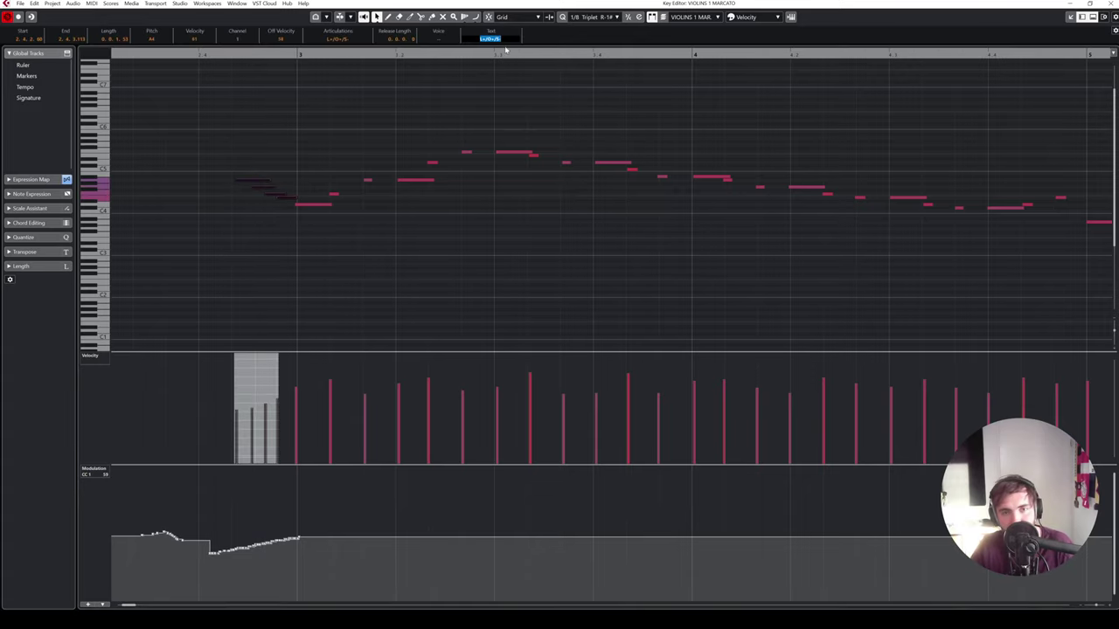
pyautogui.click(503, 40)
pyautogui.click(354, 40)
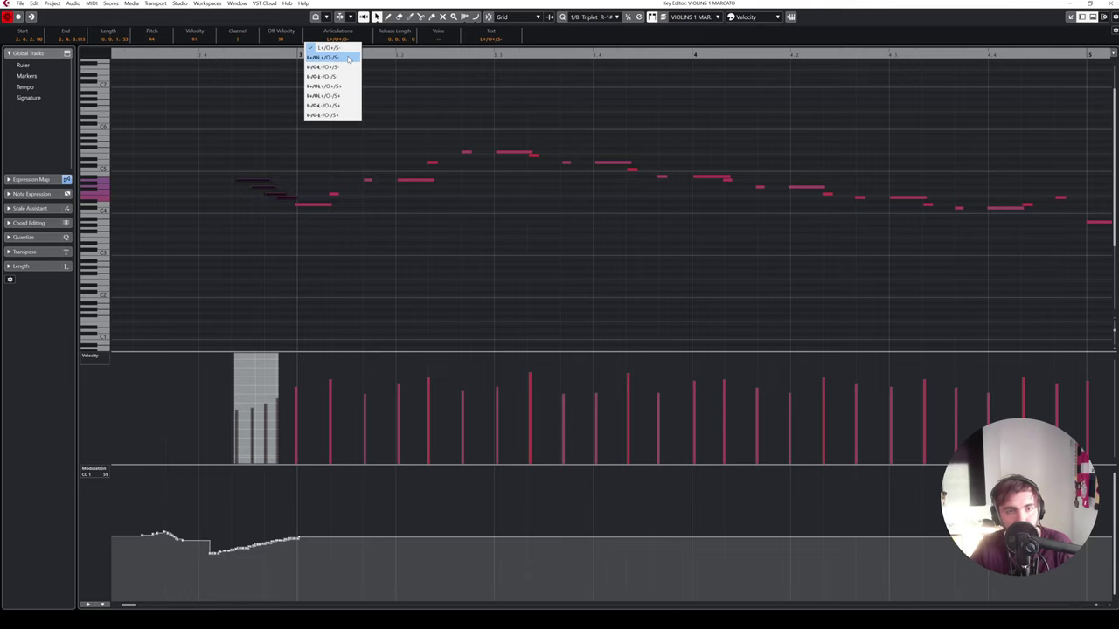
pyautogui.click(348, 58)
pyautogui.press('space')
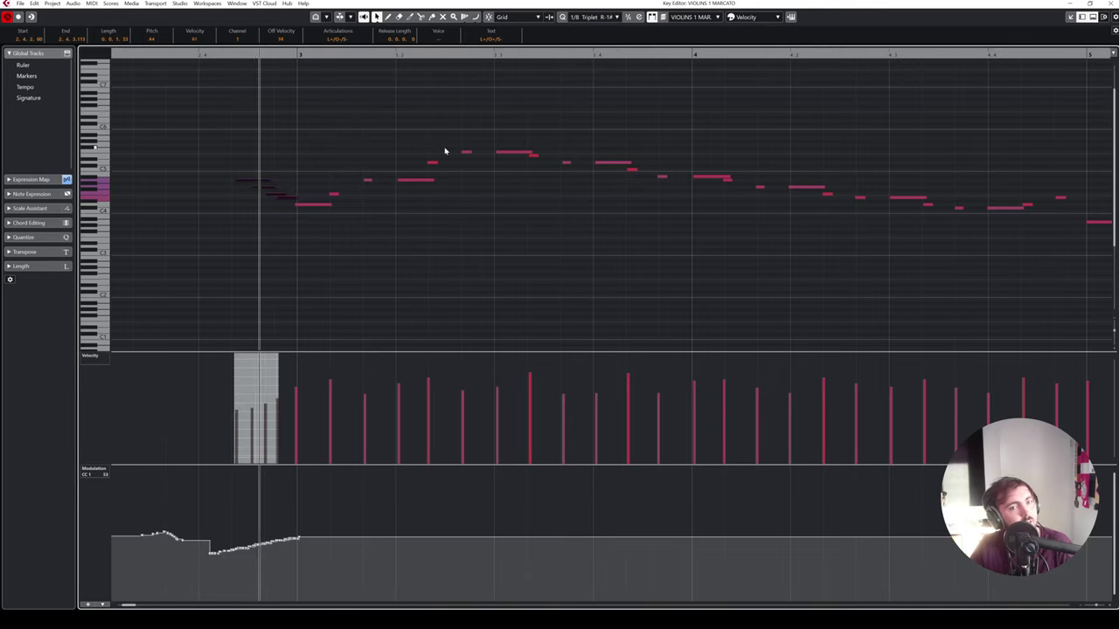
# - Set the articulation of the first run-in note to L+/O+/S- and audition the run
pyautogui.click(255, 180)
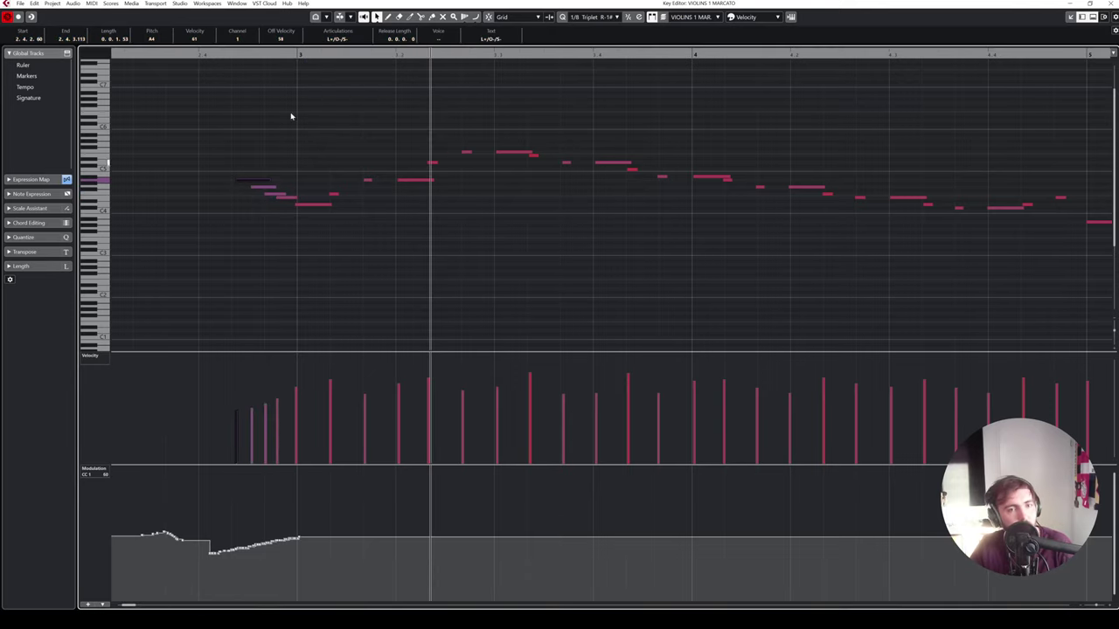
pyautogui.click(335, 40)
pyautogui.click(328, 49)
pyautogui.press('space')
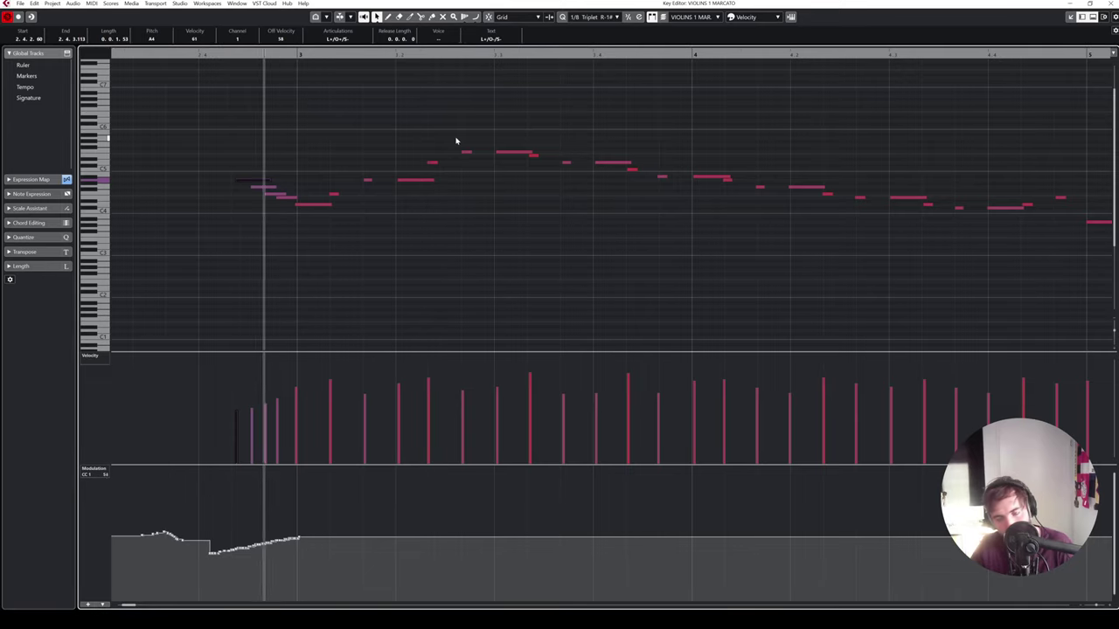
pyautogui.click(319, 163)
pyautogui.press('space')
# - Raise the velocity of the first run-in note and play from just before beat 4 of bar 2
pyautogui.moveTo(255, 181); pyautogui.dragTo(254, 164)
pyautogui.click(194, 52)
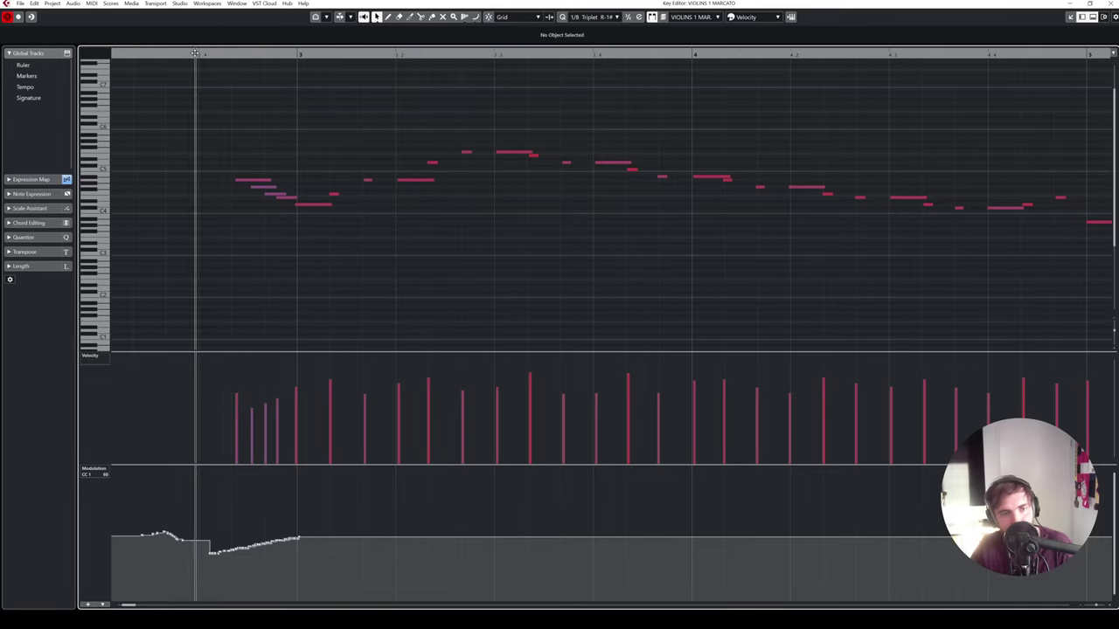
pyautogui.press('space')
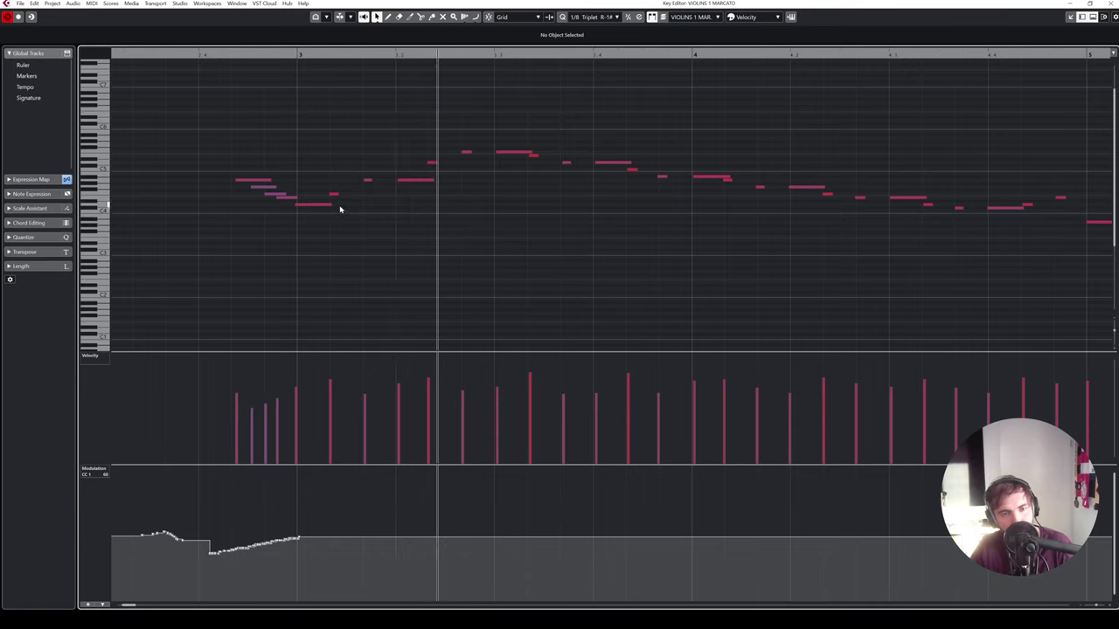
# - Slightly raise the velocity of the second note in bar 3 and replay the opening of the melody
pyautogui.moveTo(336, 196); pyautogui.dragTo(334, 185)
pyautogui.click(326, 213)
pyautogui.press('space')
pyautogui.press('space')
pyautogui.press('space')
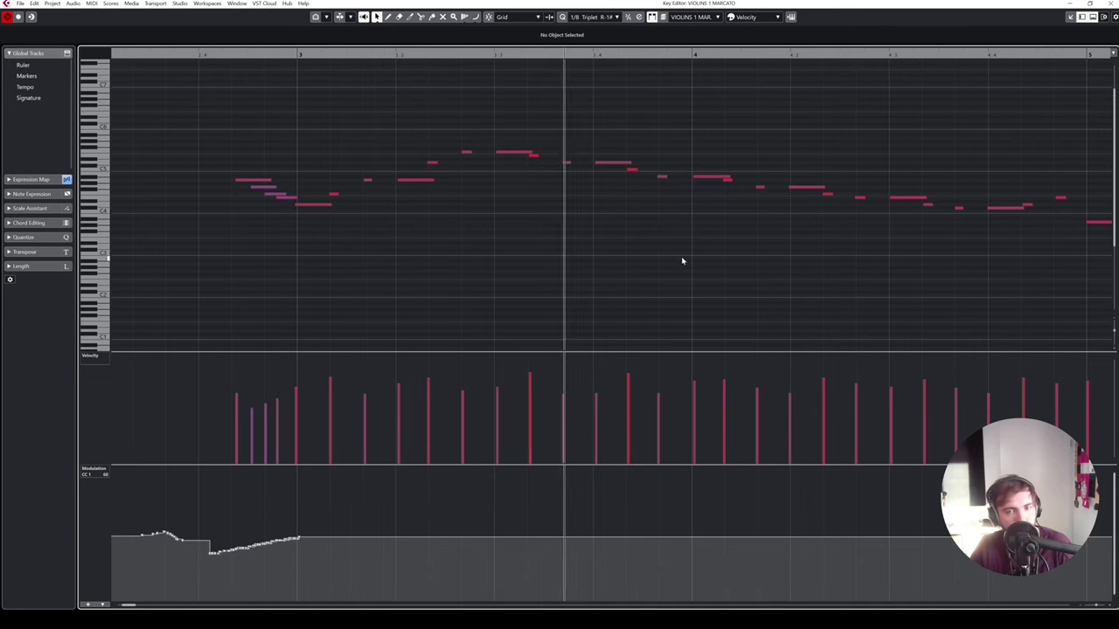
# - Play the melody through bar 6 and shorten the E4 note on beat 4 of bar 6
pyautogui.press('g')
pyautogui.press('g')
pyautogui.hscroll(2, 719, 124)
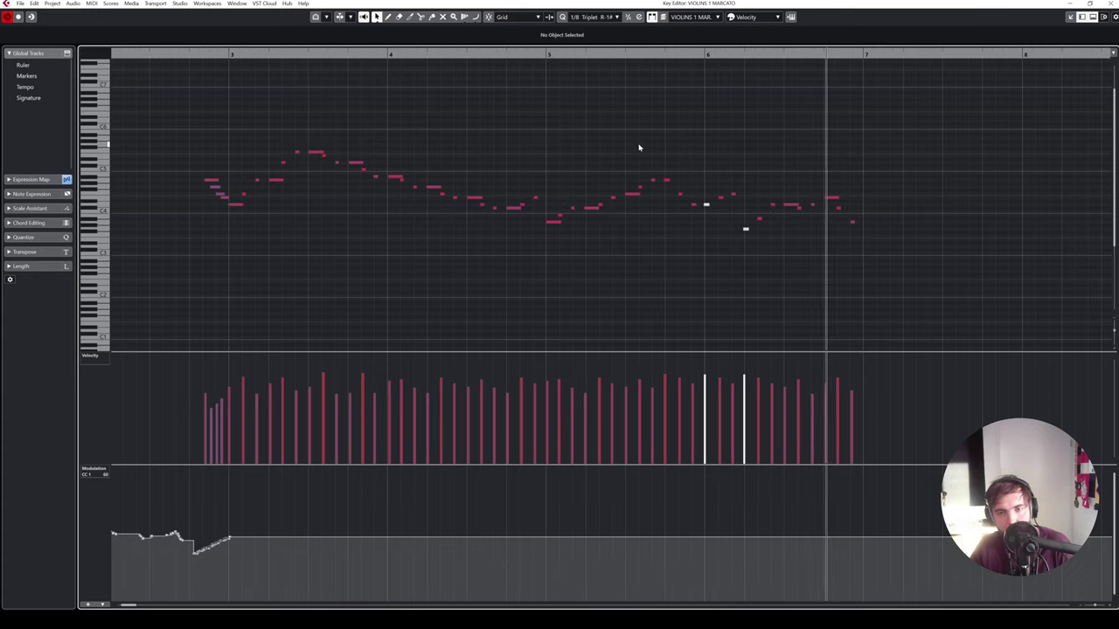
pyautogui.press('space')
pyautogui.click(838, 200)
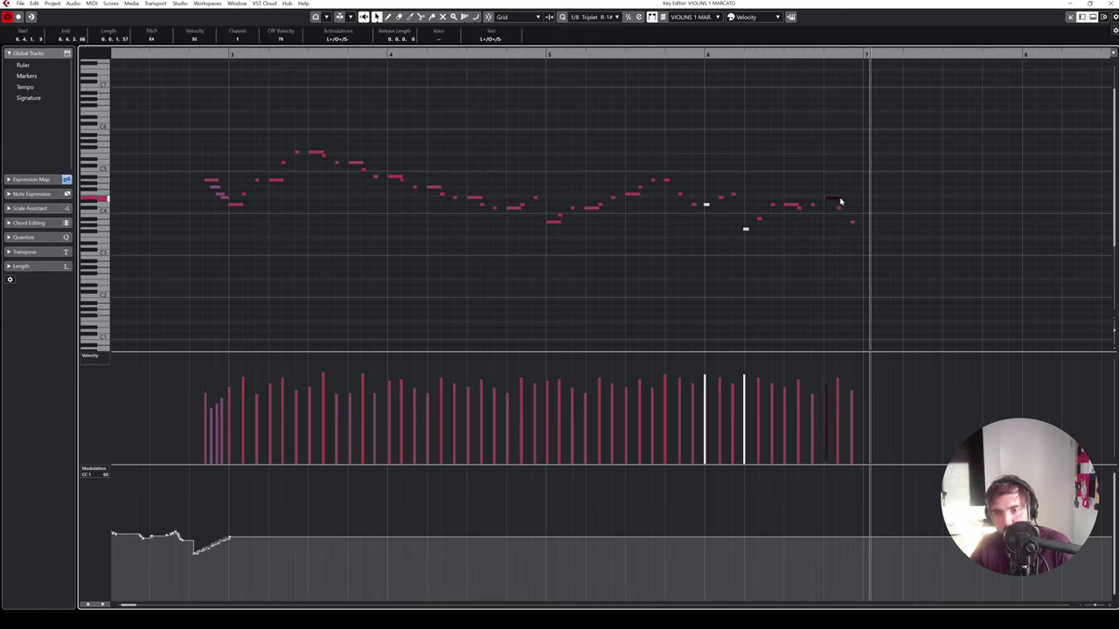
pyautogui.moveTo(842, 200); pyautogui.dragTo(830, 200)
pyautogui.click(875, 99)
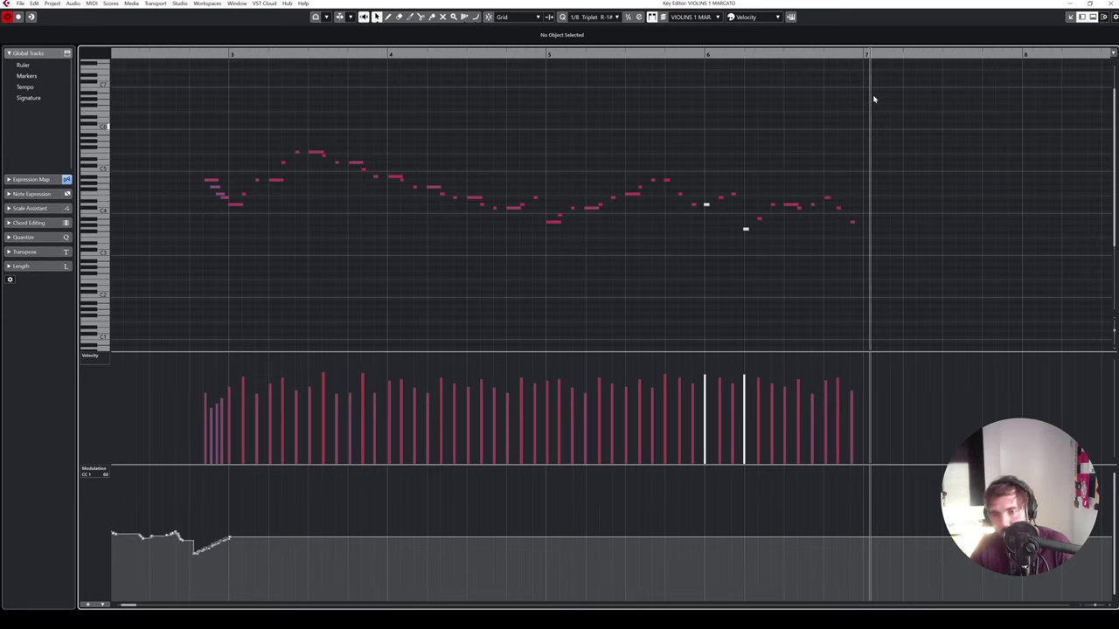
# - Close the note editor and resize the VIOLINS 1 MARCATO part so it ends at the start of bar 8
pyautogui.click(1110, 4)
pyautogui.click(357, 260)
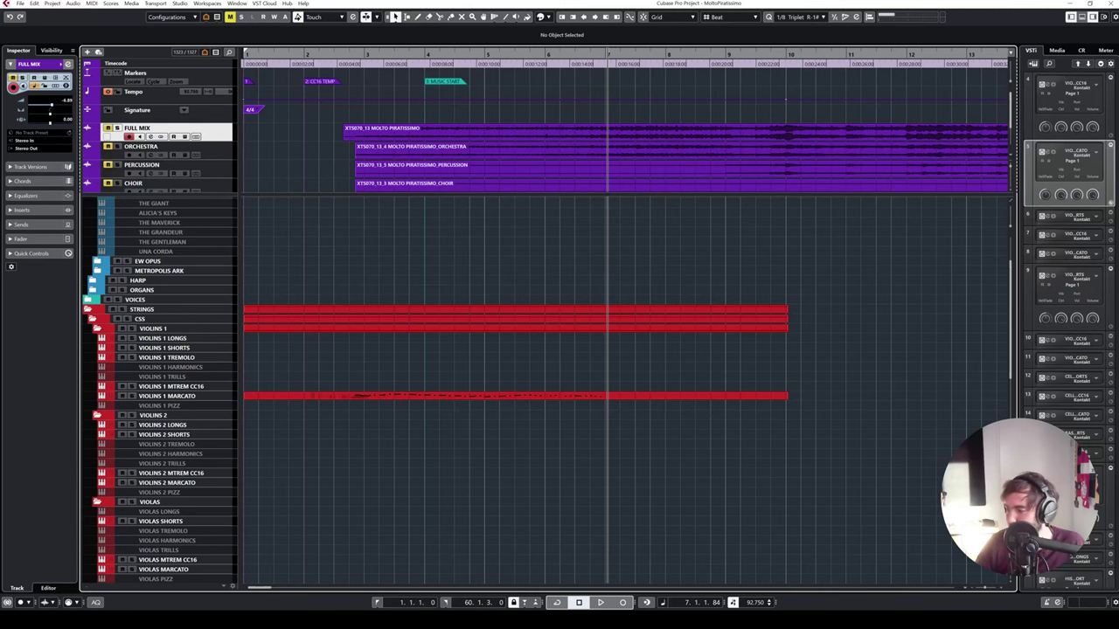
pyautogui.press('g')
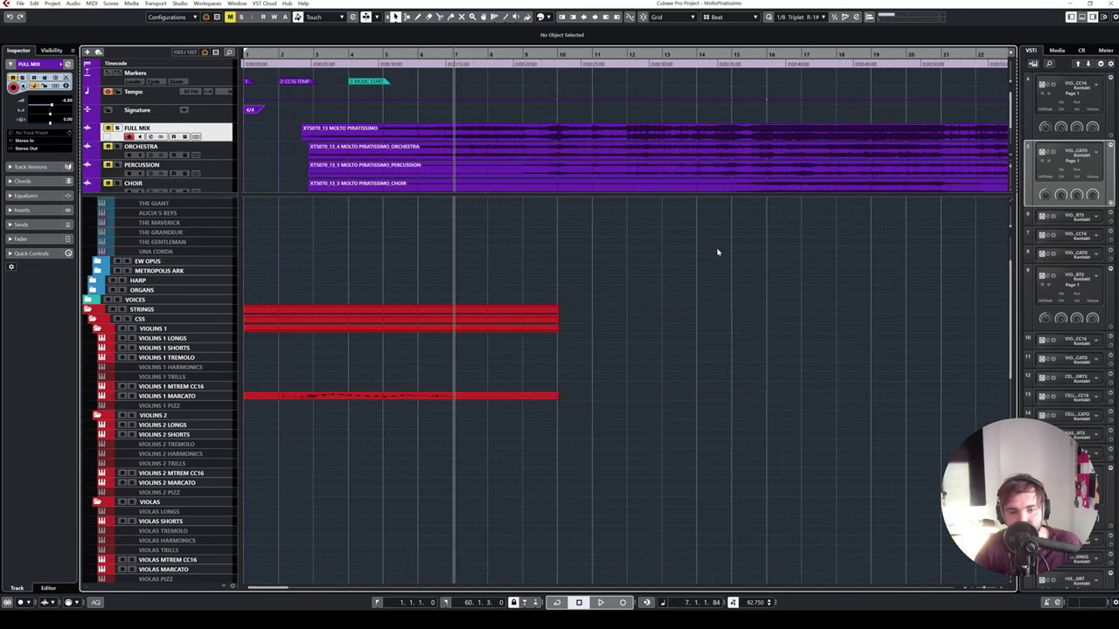
pyautogui.scroll(-5, 670, 242)
pyautogui.press('h')
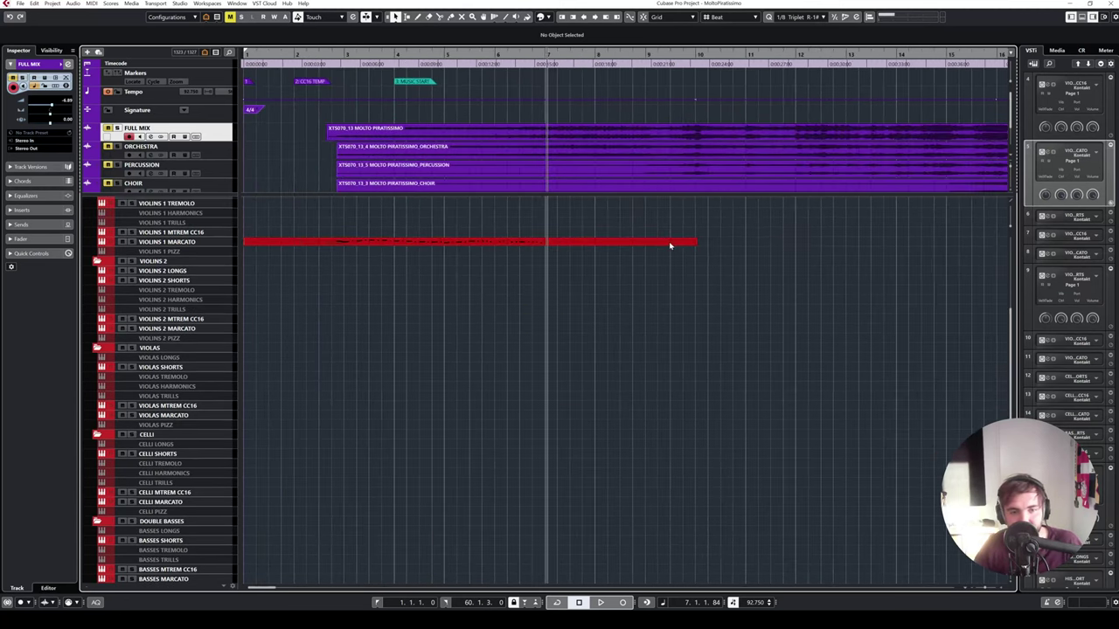
pyautogui.click(670, 246)
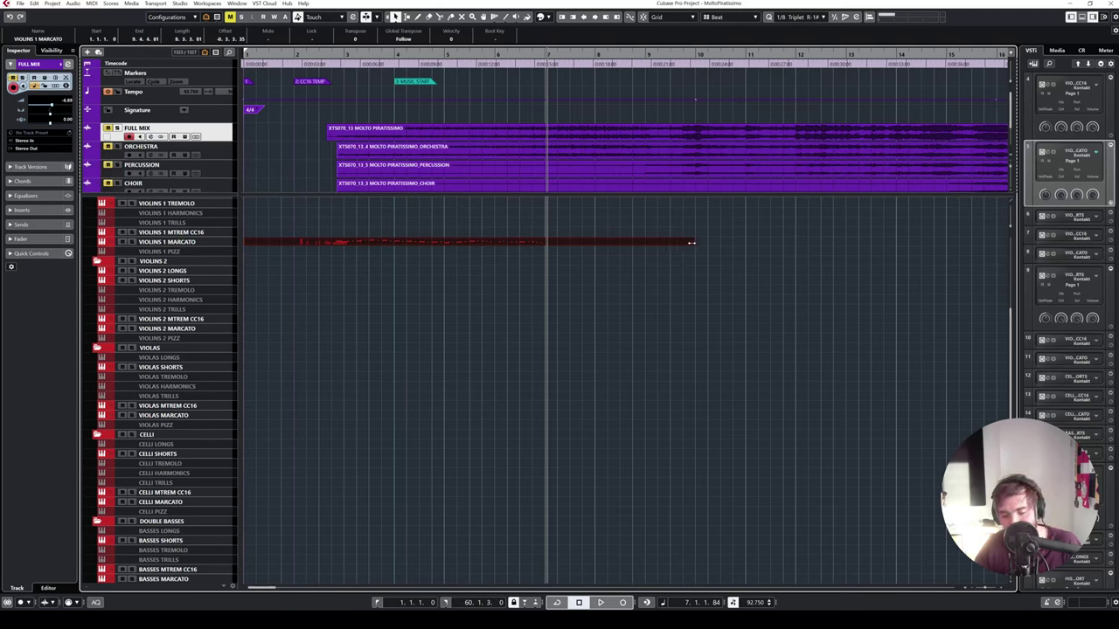
pyautogui.moveTo(691, 242); pyautogui.dragTo(743, 242)
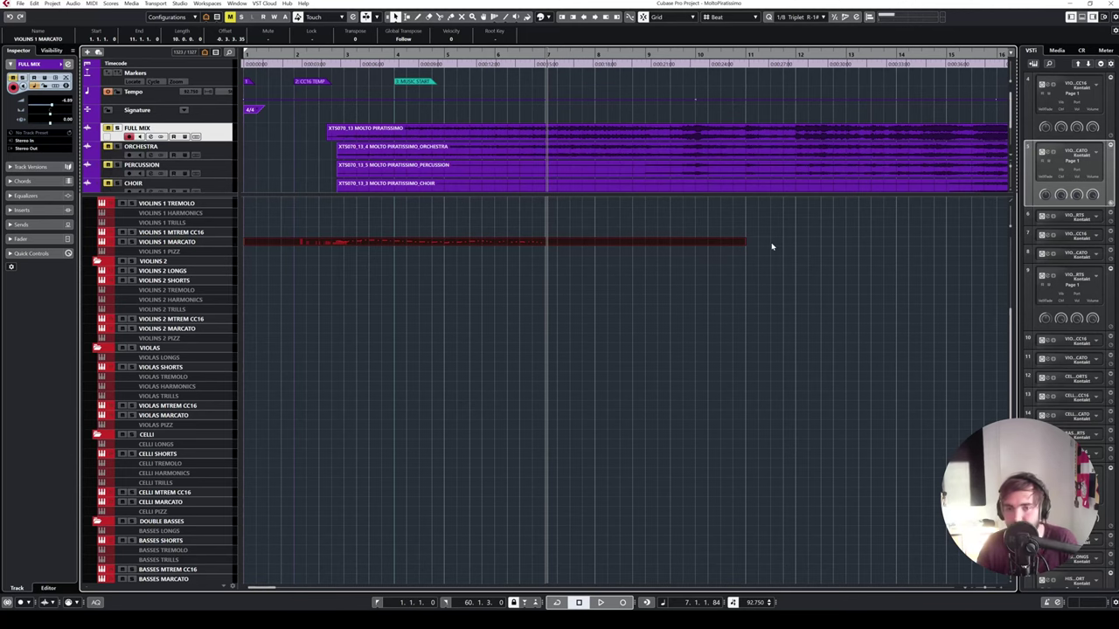
pyautogui.moveTo(744, 243); pyautogui.dragTo(599, 250)
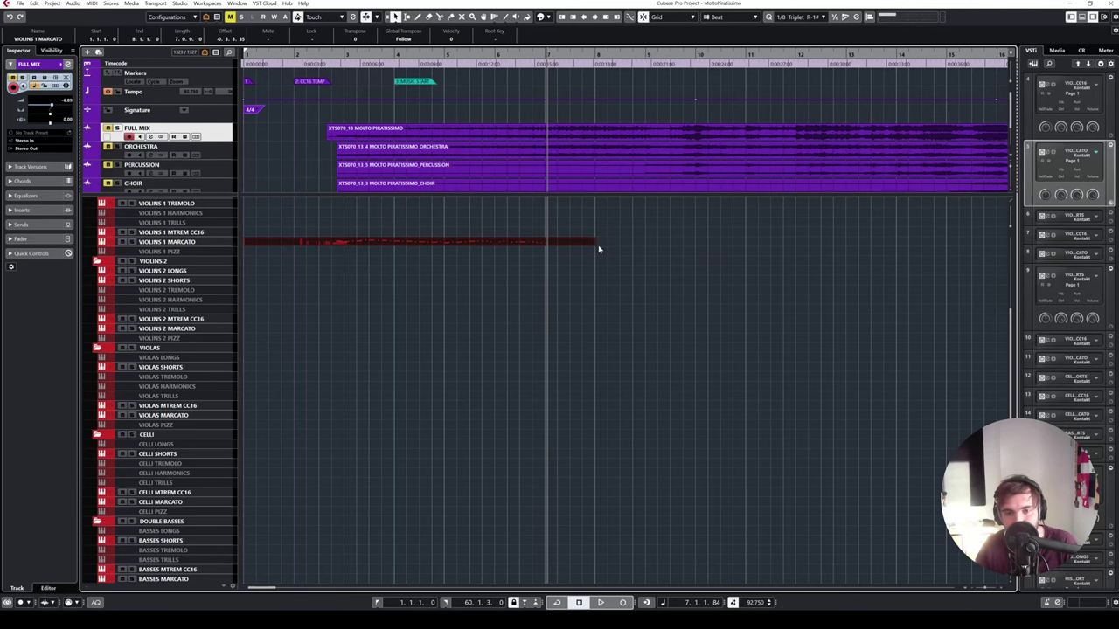
pyautogui.click(615, 280)
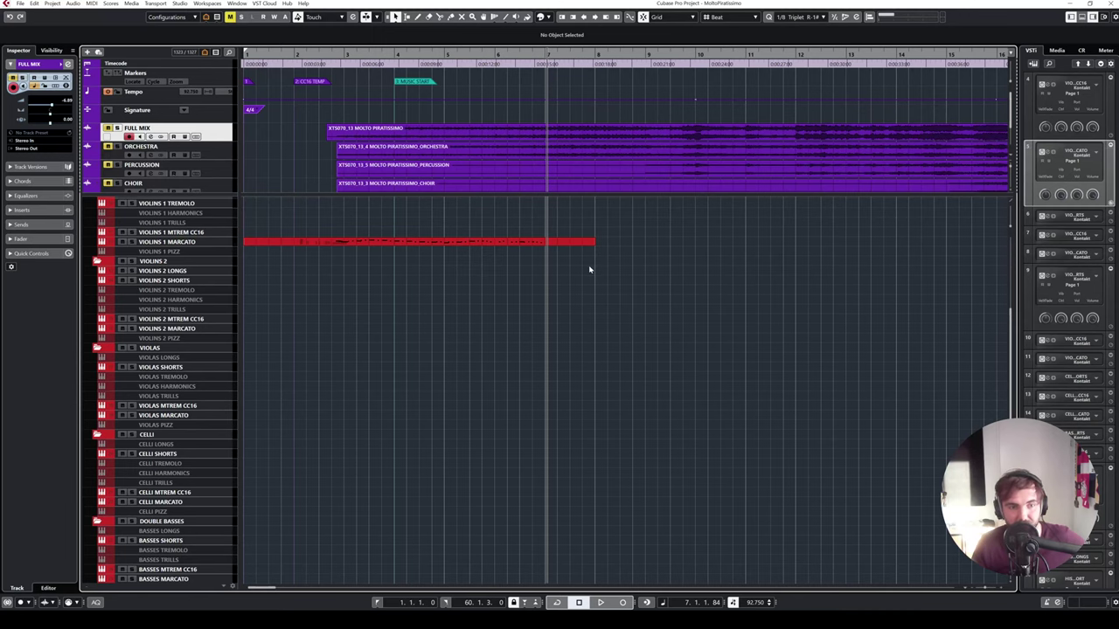
# - Look through the VIOLINS 1 LONGS, SHORTS, TREMOLO, MTREM CC16 and MARCATO tracks, finishing on LONGS
pyautogui.scroll(3, 589, 269)
pyautogui.click(192, 272)
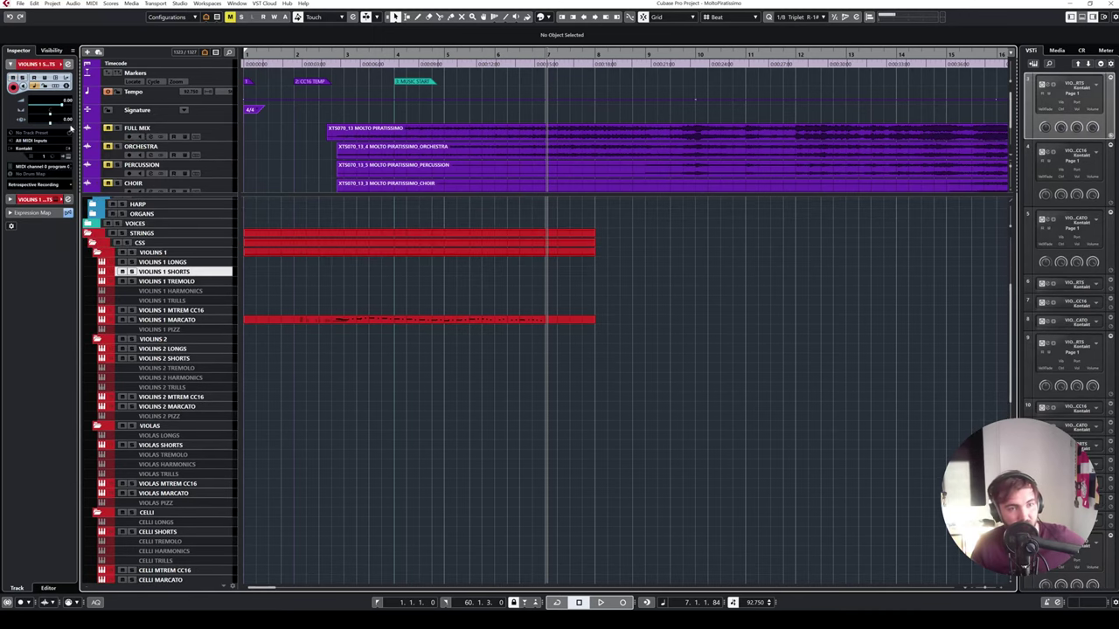
pyautogui.click(170, 262)
pyautogui.click(176, 271)
pyautogui.click(183, 281)
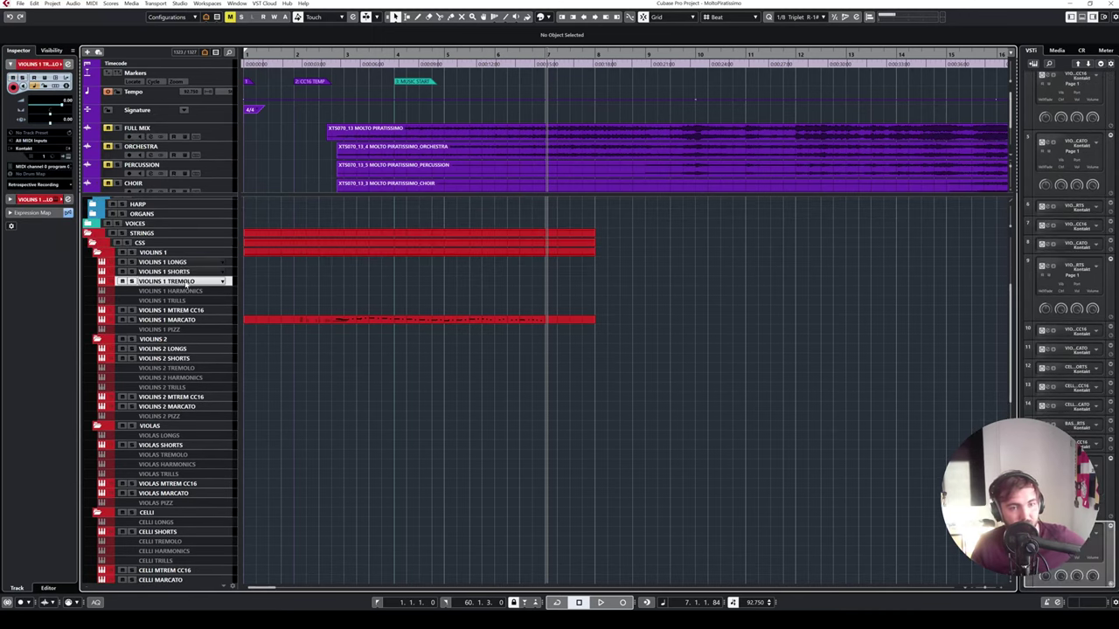
pyautogui.click(180, 262)
pyautogui.click(180, 272)
pyautogui.click(184, 283)
pyautogui.click(182, 309)
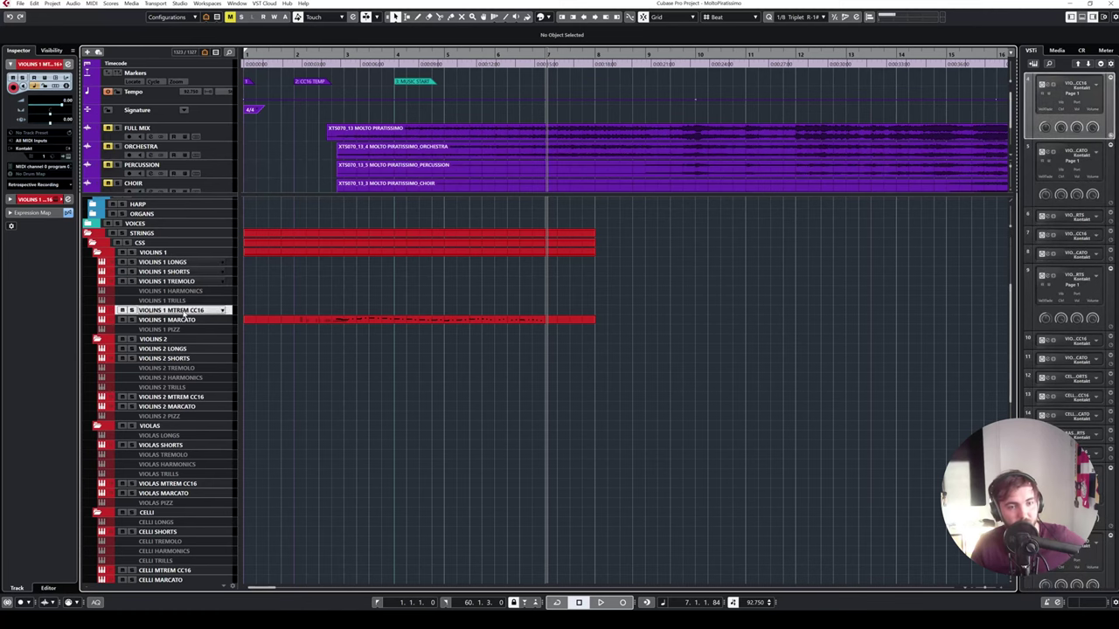
pyautogui.click(186, 319)
pyautogui.click(184, 310)
pyautogui.press('Up')
pyautogui.press('Up')
pyautogui.press('Up')
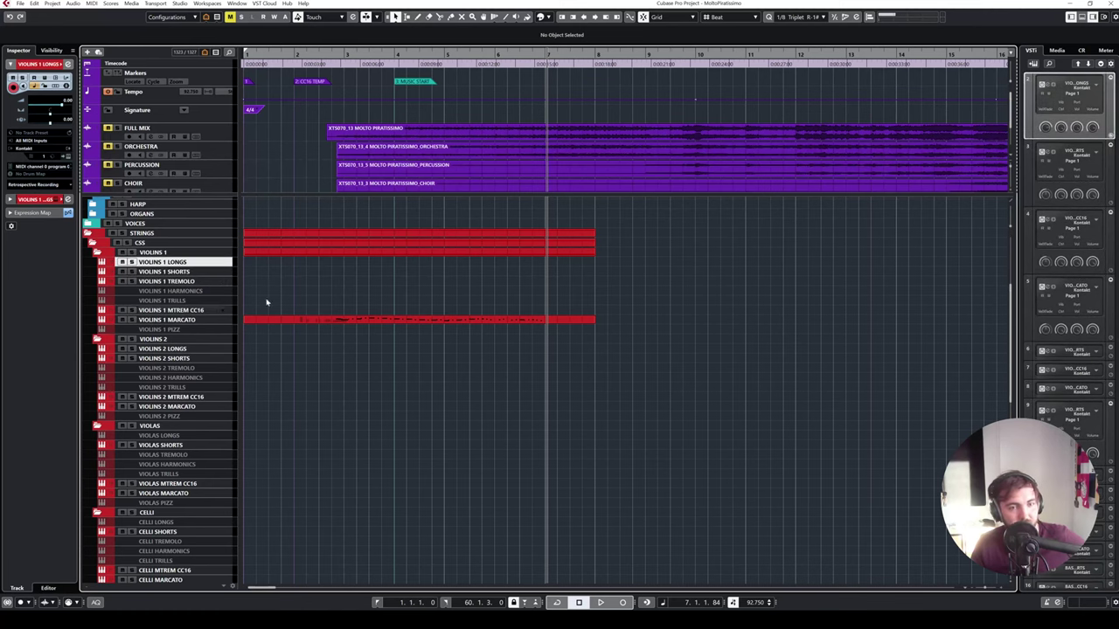
# - Set the track delay of VIOLINS 1 LONGS to -60 and play the marcato melody in the note editor
pyautogui.doubleClick(353, 320)
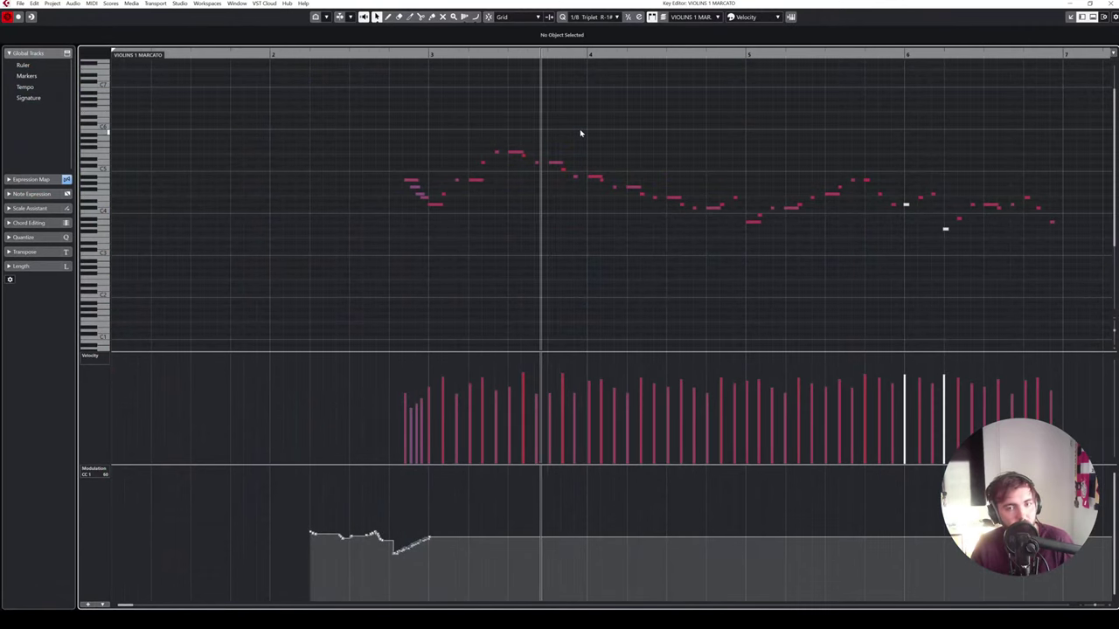
pyautogui.click(1110, 3)
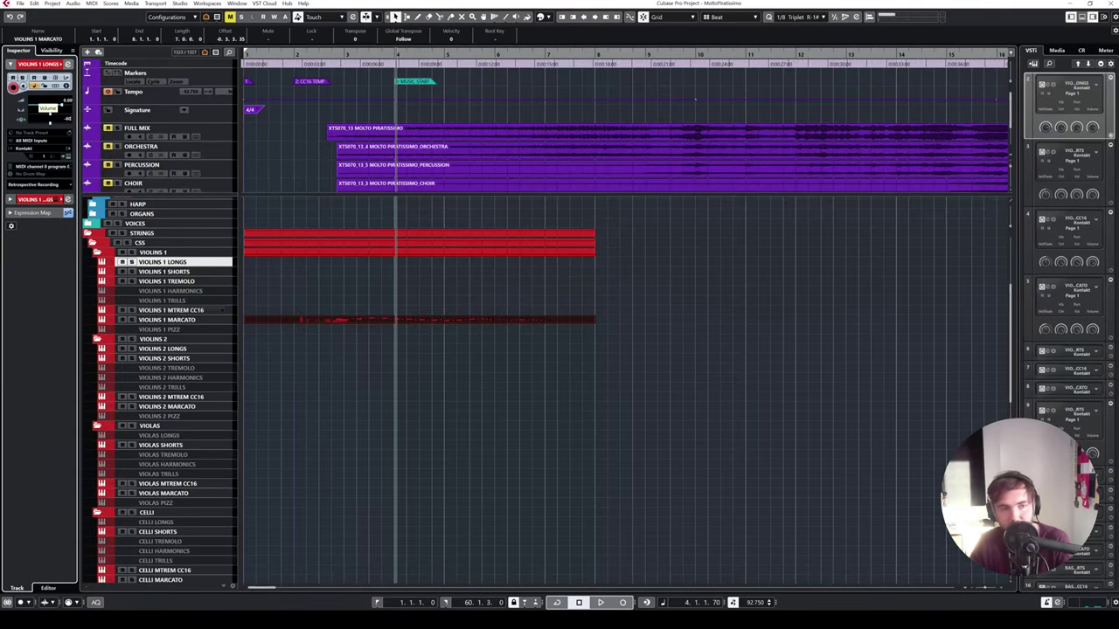
pyautogui.press('space')
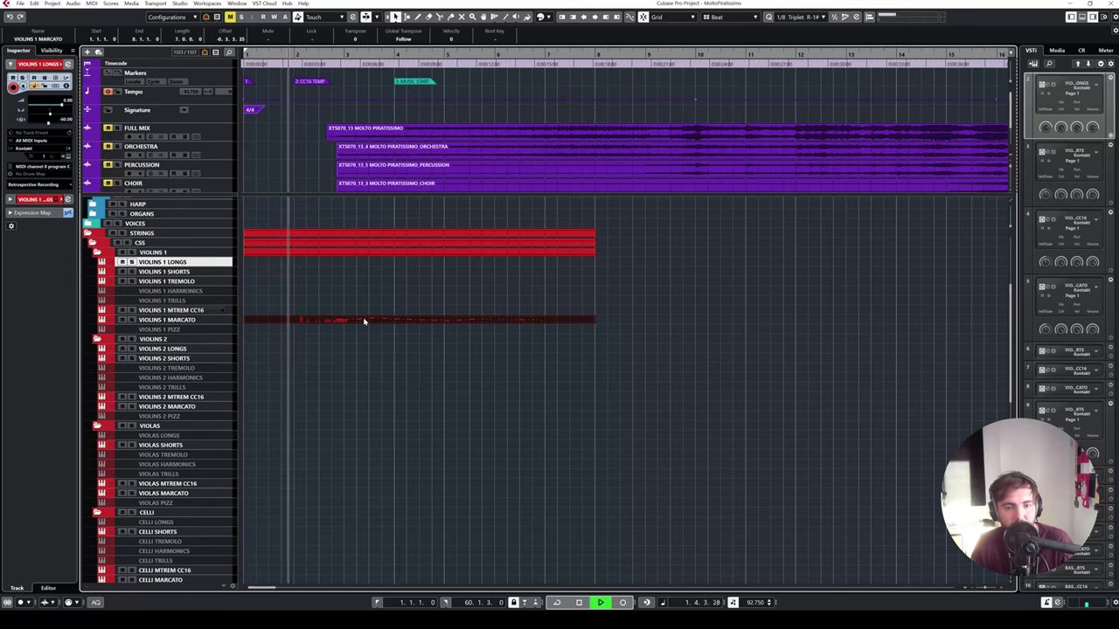
pyautogui.doubleClick(414, 319)
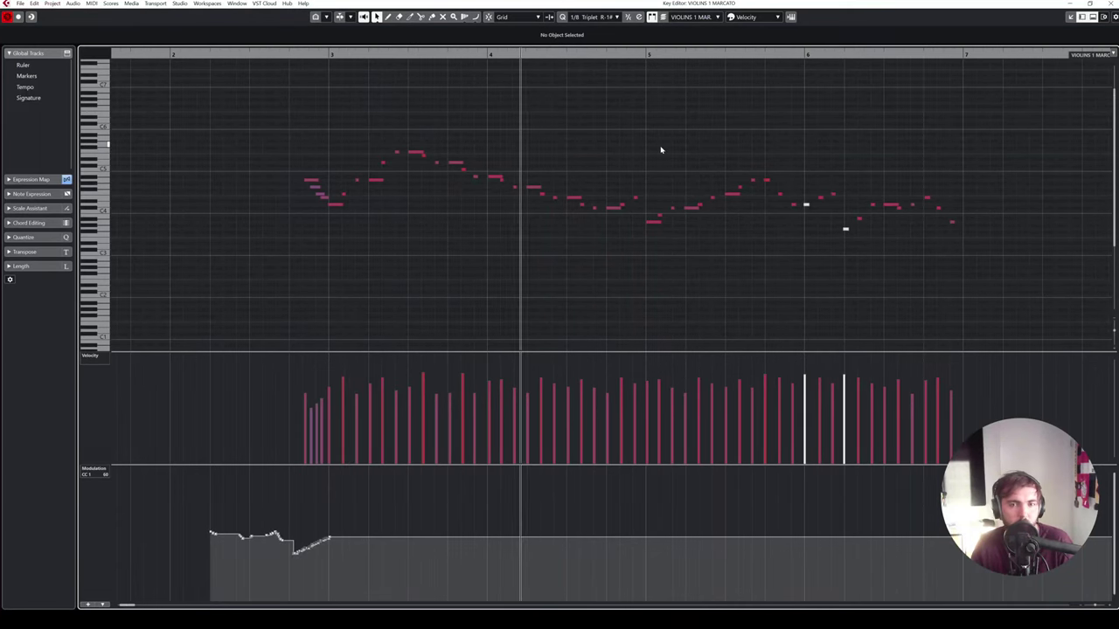
pyautogui.press('space')
# - Set the track delay of VIOLINS 1 LONGS to -50 and place the playback position at beat 3 of bar 2
pyautogui.press('Return')
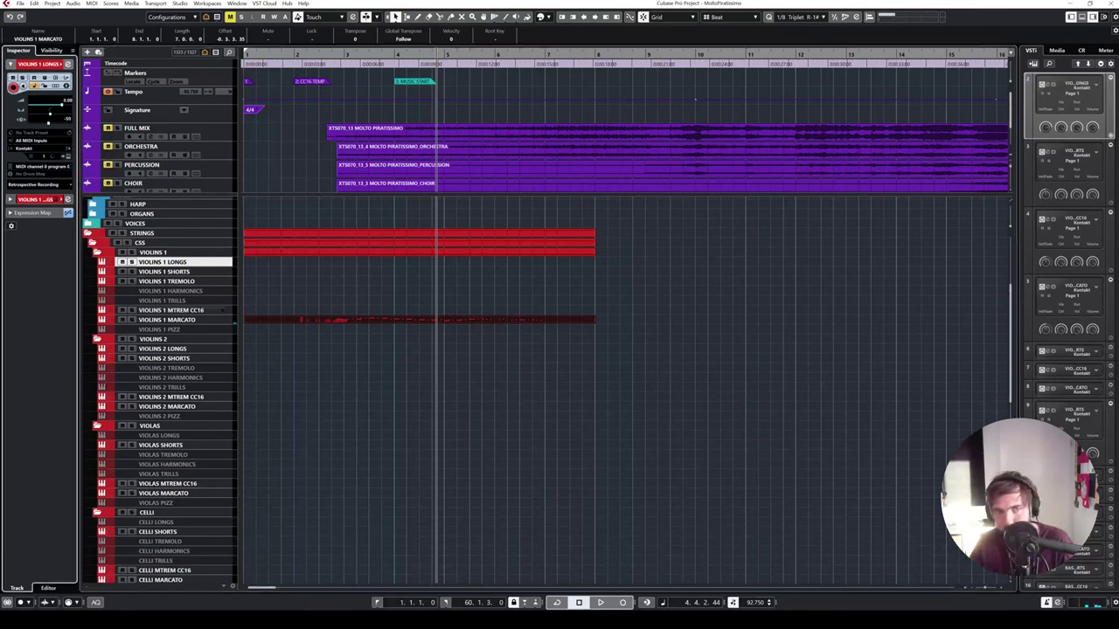
pyautogui.click(334, 60)
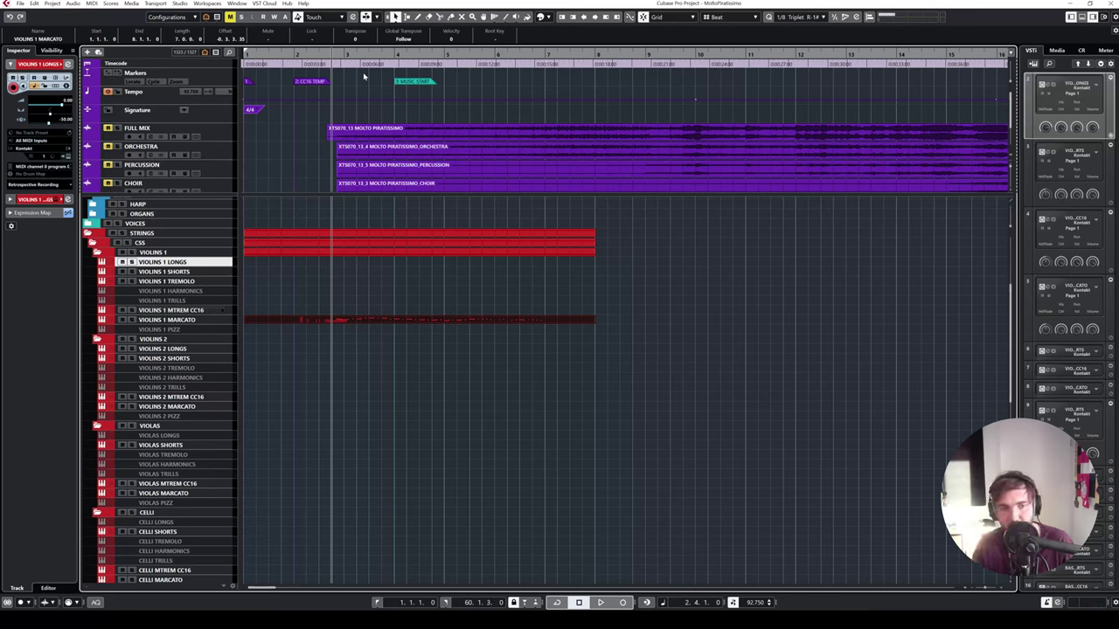
pyautogui.click(320, 57)
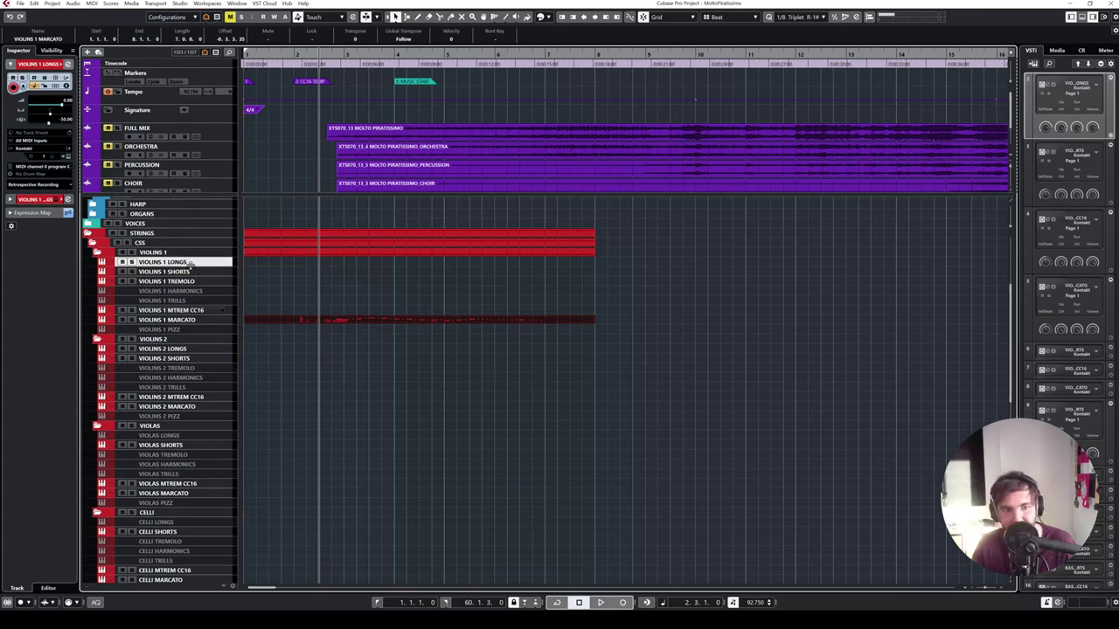
# - Compare the settings of the VIOLINS 1 LONGS, SHORTS and TREMOLO tracks and look over the remaining string tracks
pyautogui.click(189, 272)
pyautogui.click(190, 282)
pyautogui.click(190, 264)
pyautogui.click(188, 272)
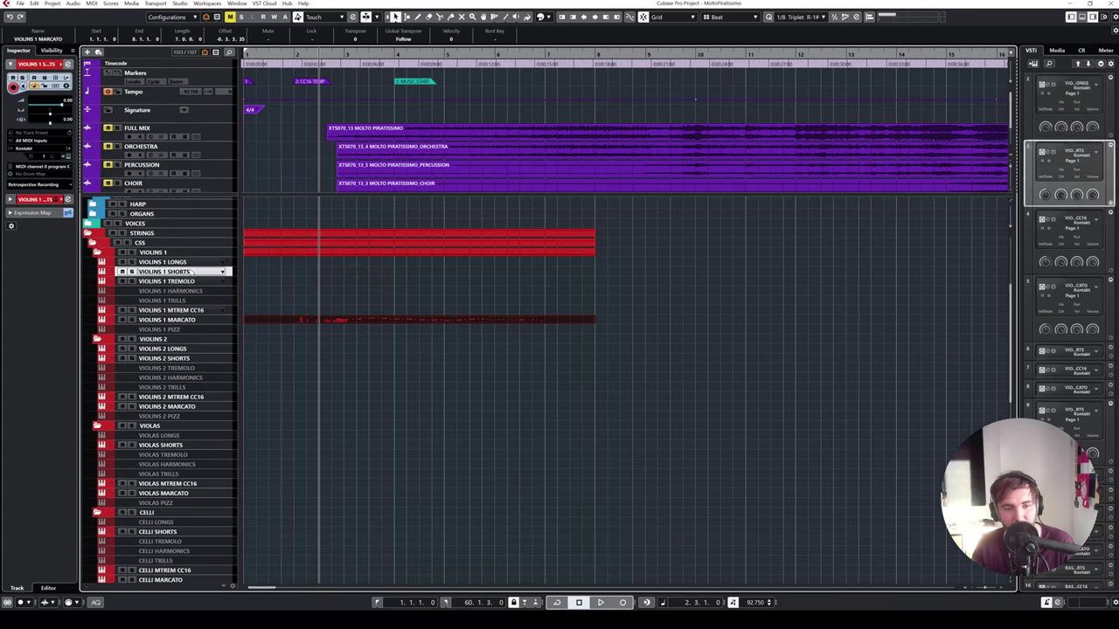
pyautogui.scroll(-3, 191, 289)
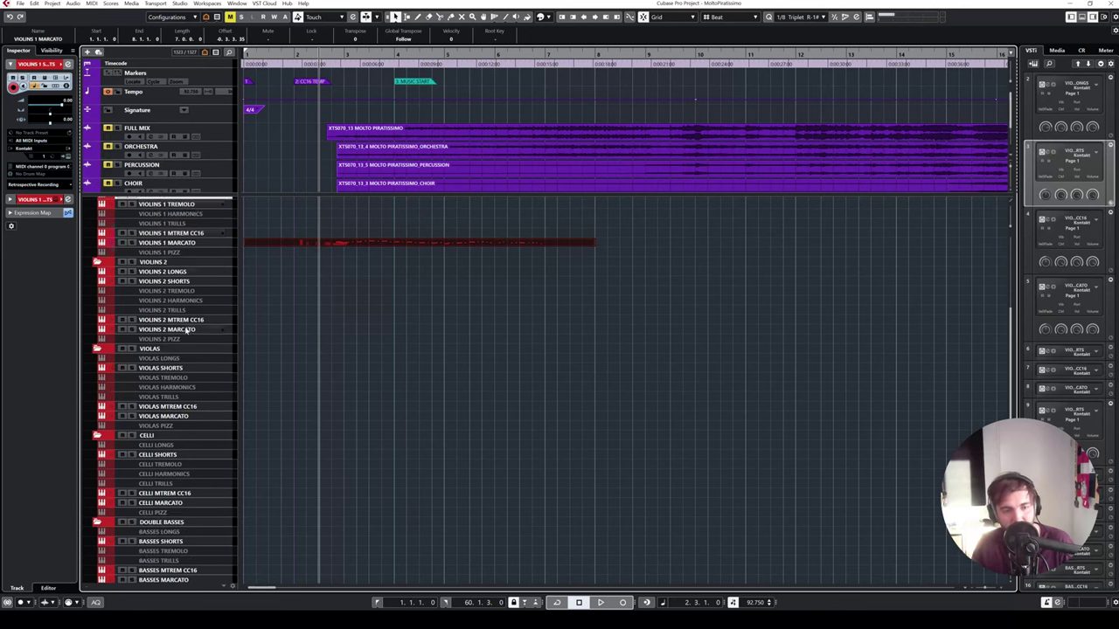
pyautogui.scroll(6, 188, 336)
pyautogui.scroll(-3, 186, 342)
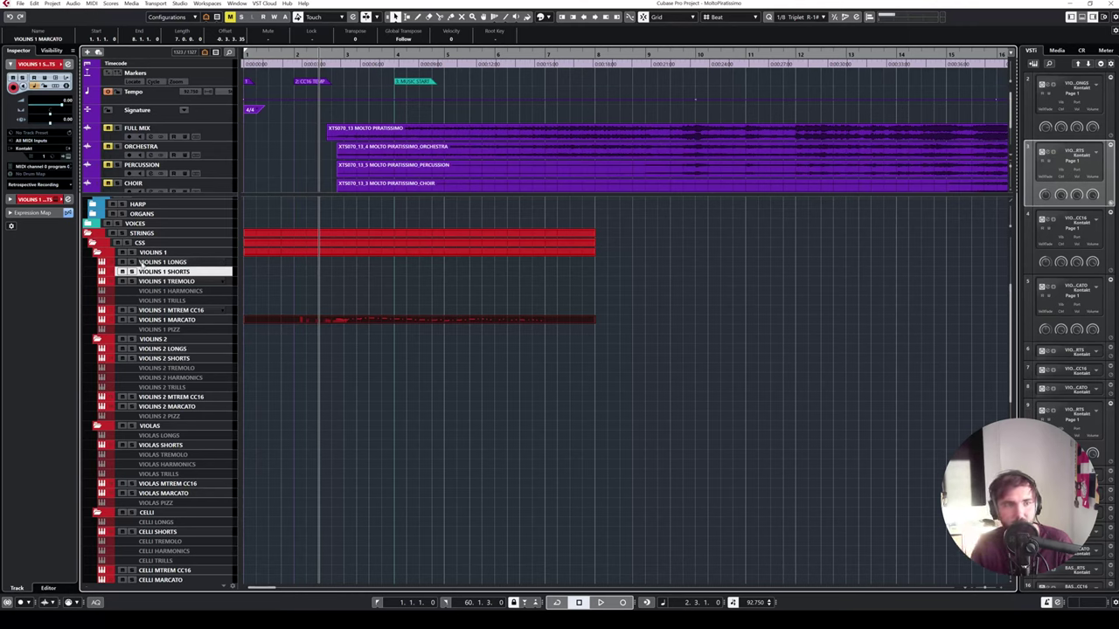
pyautogui.click(20, 3)
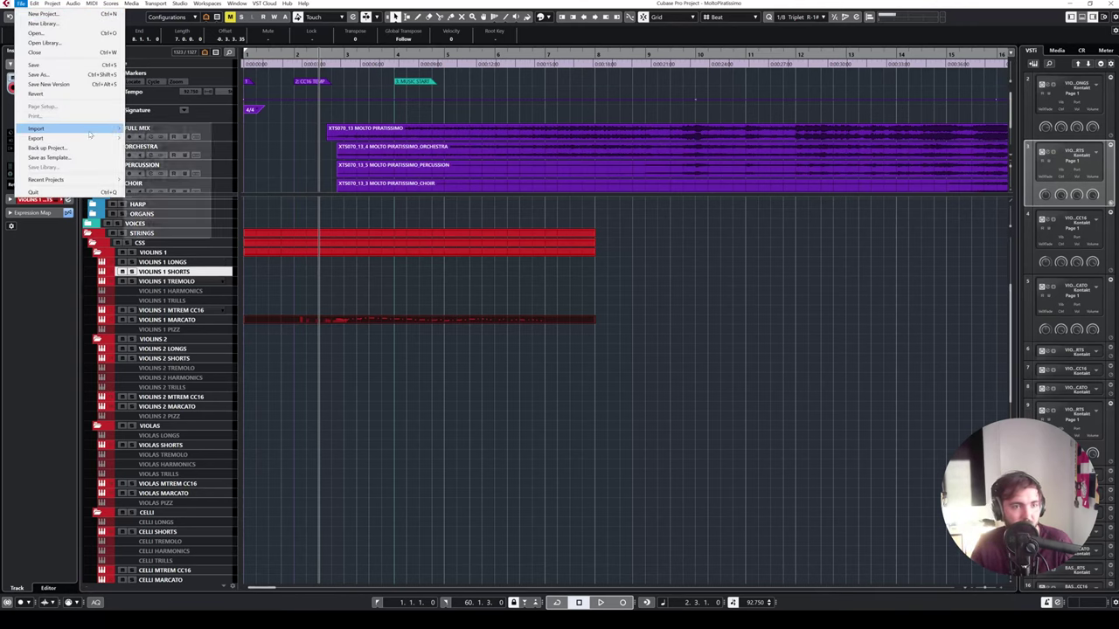
pyautogui.moveTo(90, 134)
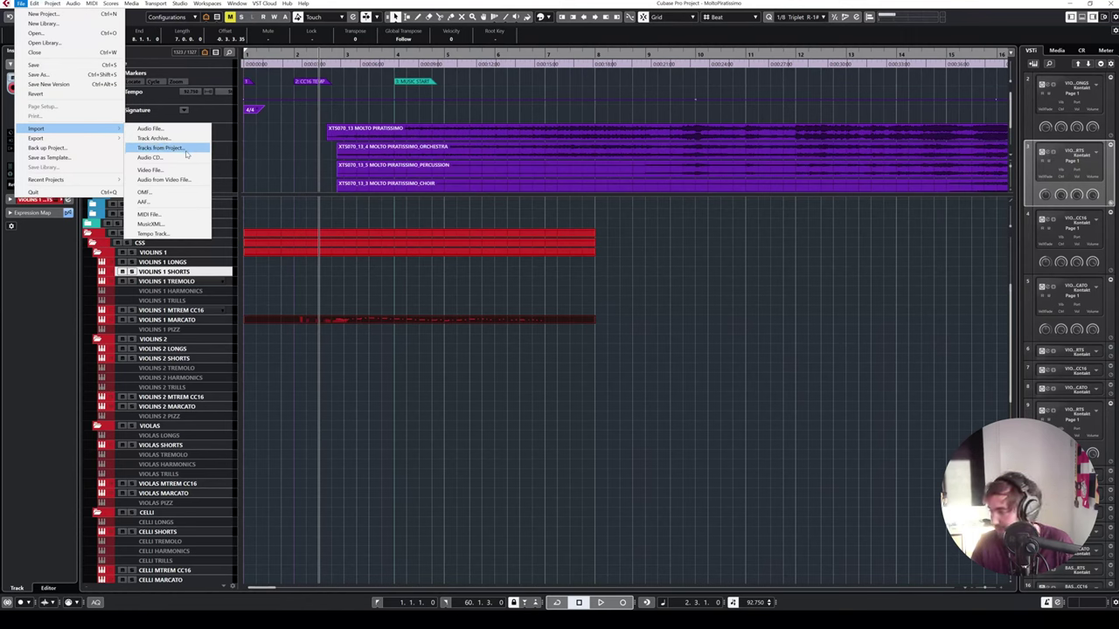
pyautogui.click(570, 319)
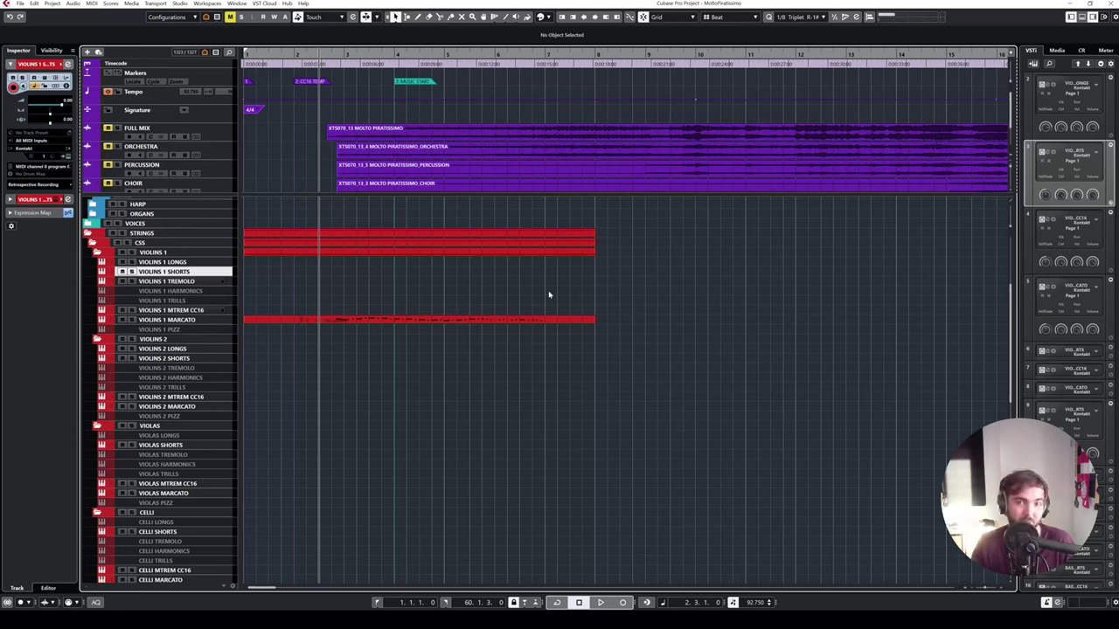
pyautogui.click(528, 319)
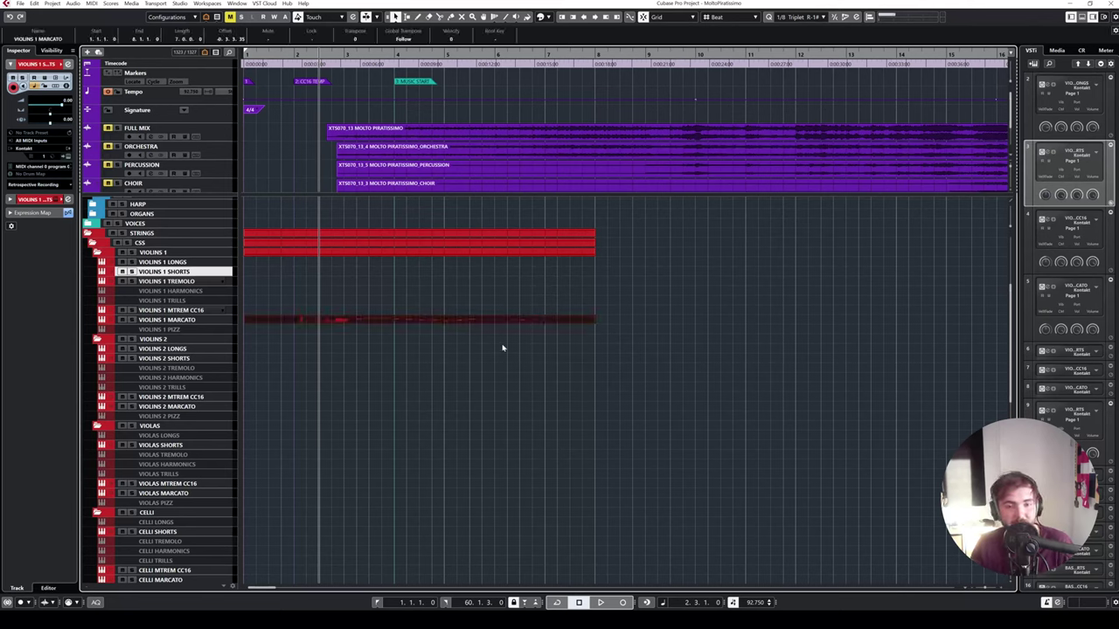
pyautogui.click(502, 347)
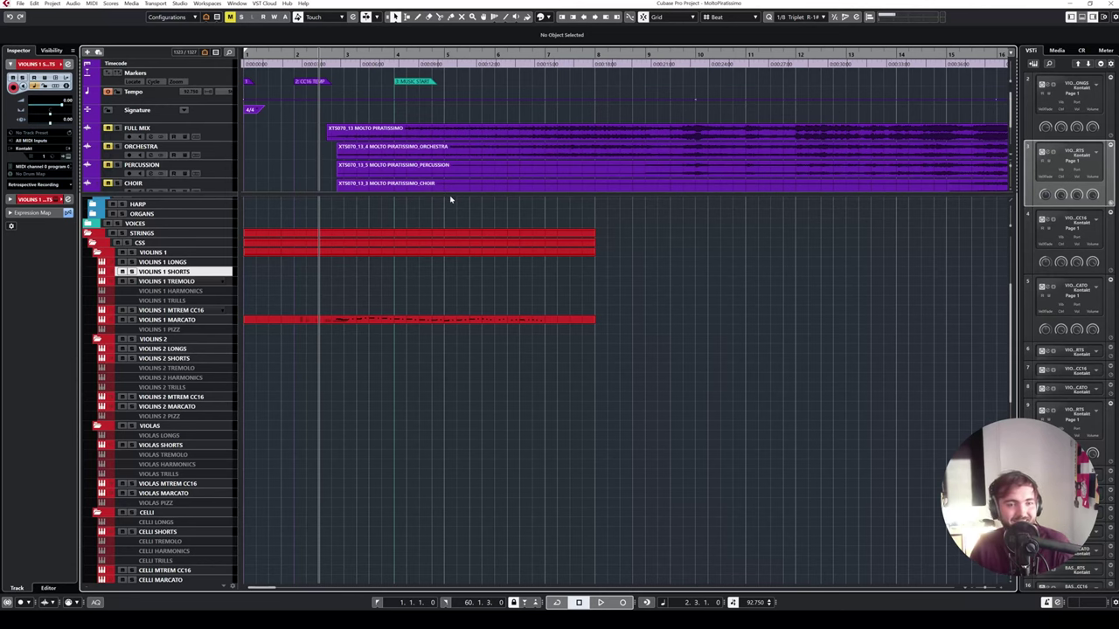
# - Solo the FULL MIX reference track and play it from beat 3 of bar 2 to the start of bar 7
pyautogui.moveTo(277, 197); pyautogui.dragTo(277, 241)
pyautogui.click(214, 139)
pyautogui.press('s')
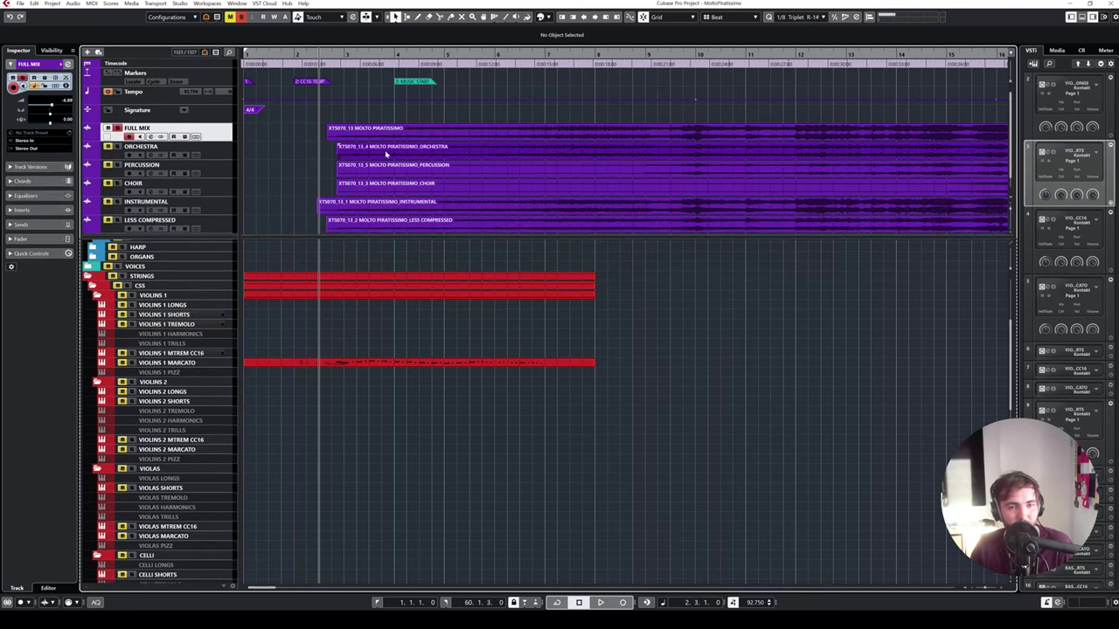
pyautogui.press('h')
pyautogui.press('h')
pyautogui.press('h')
pyautogui.hscroll(2, 404, 174)
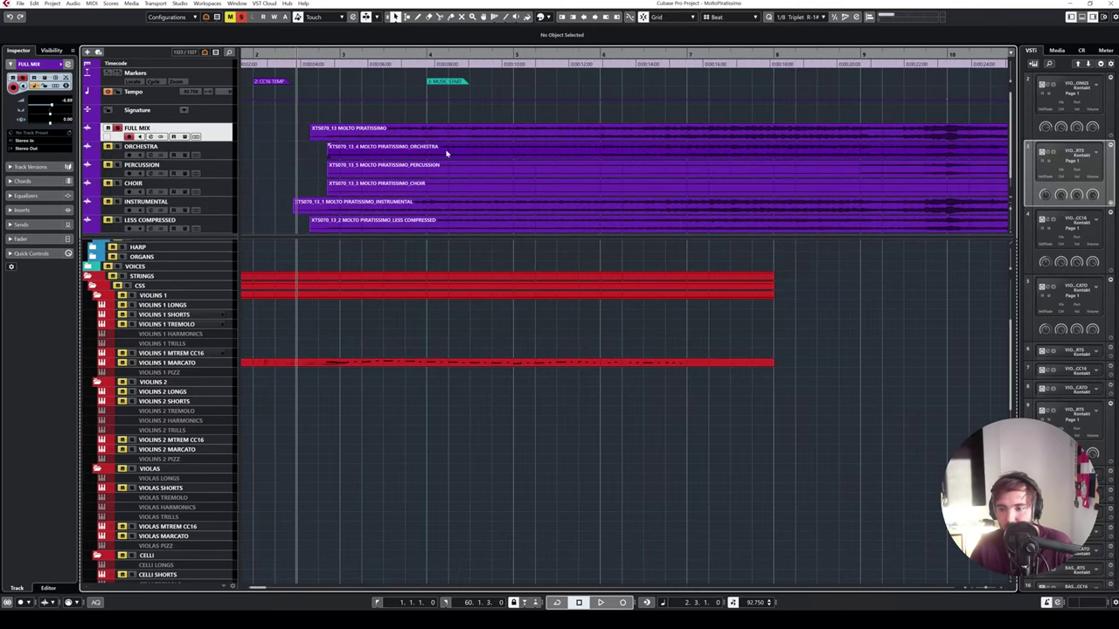
pyautogui.press('space')
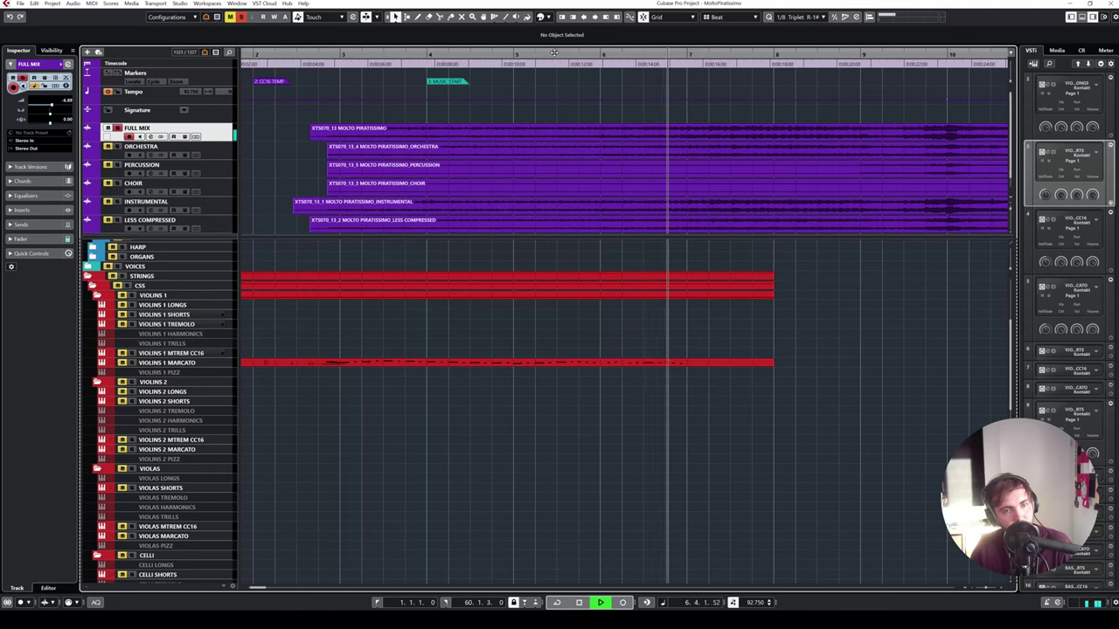
pyautogui.press('space')
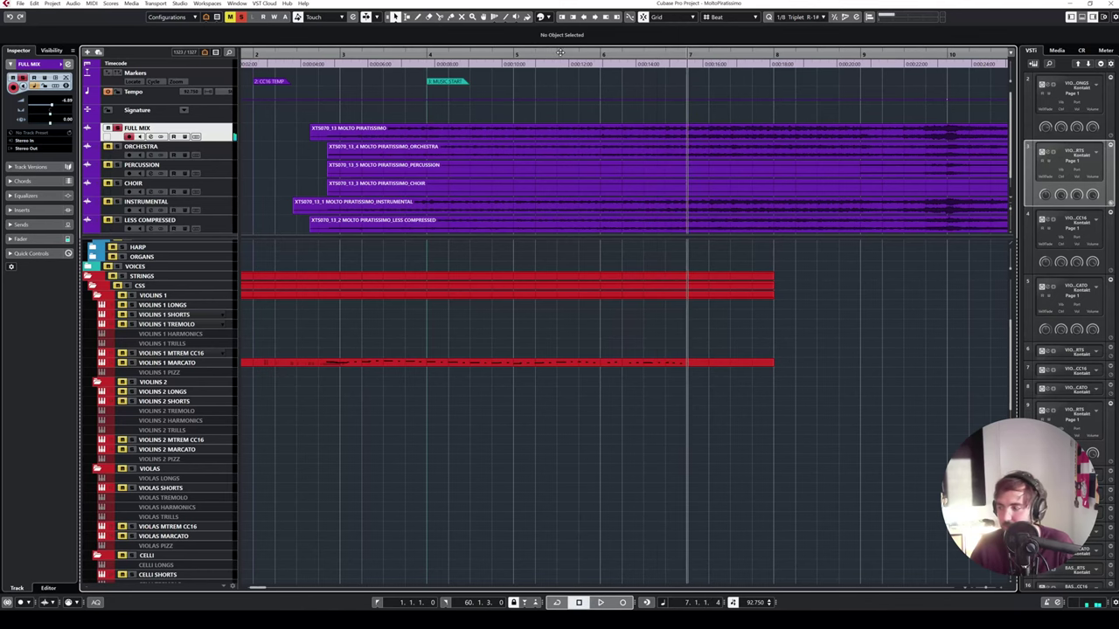
# - Move the playback position to beat 4 of bar 3 and clear the solo on all tracks
pyautogui.moveTo(565, 53); pyautogui.dragTo(406, 54)
pyautogui.scroll(4, 156, 348)
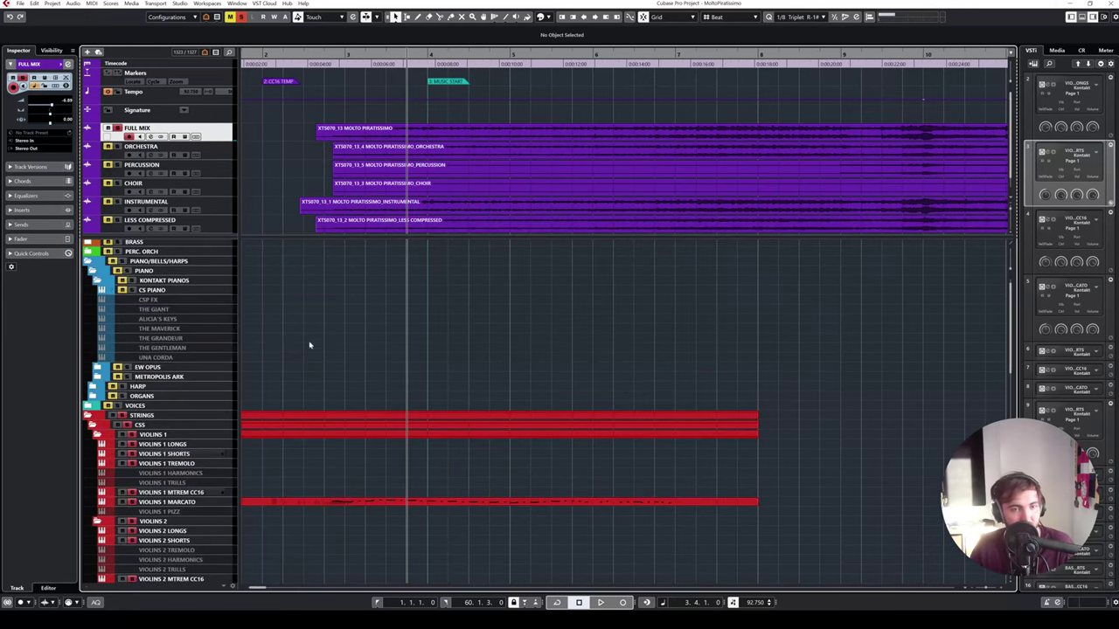
pyautogui.click(127, 406)
pyautogui.click(119, 129)
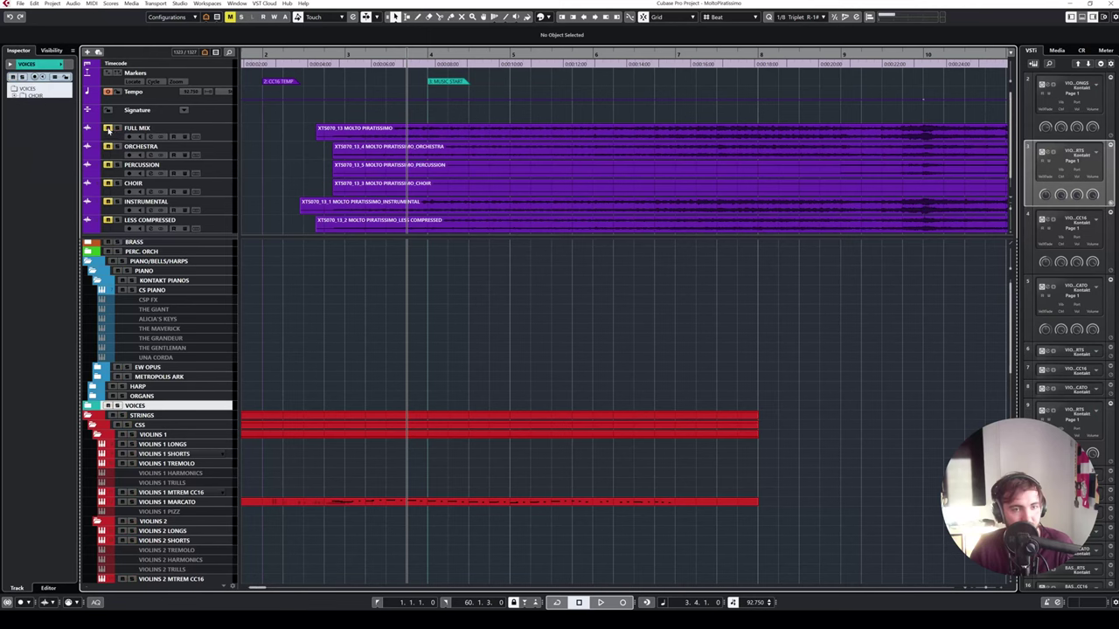
# - Unmute the FULL MIX track and play it alongside VIOLINS 1 MARCATO from beat 3 of bar 5 to beat 3 of bar 6
pyautogui.moveTo(390, 53); pyautogui.dragTo(324, 54)
pyautogui.click(554, 70)
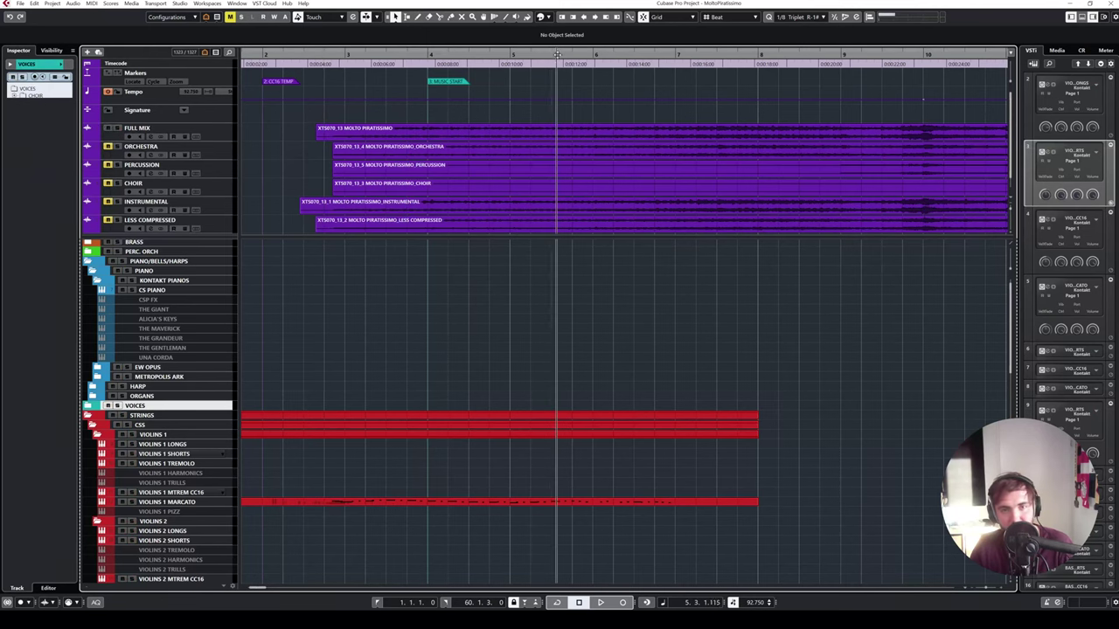
pyautogui.press('space')
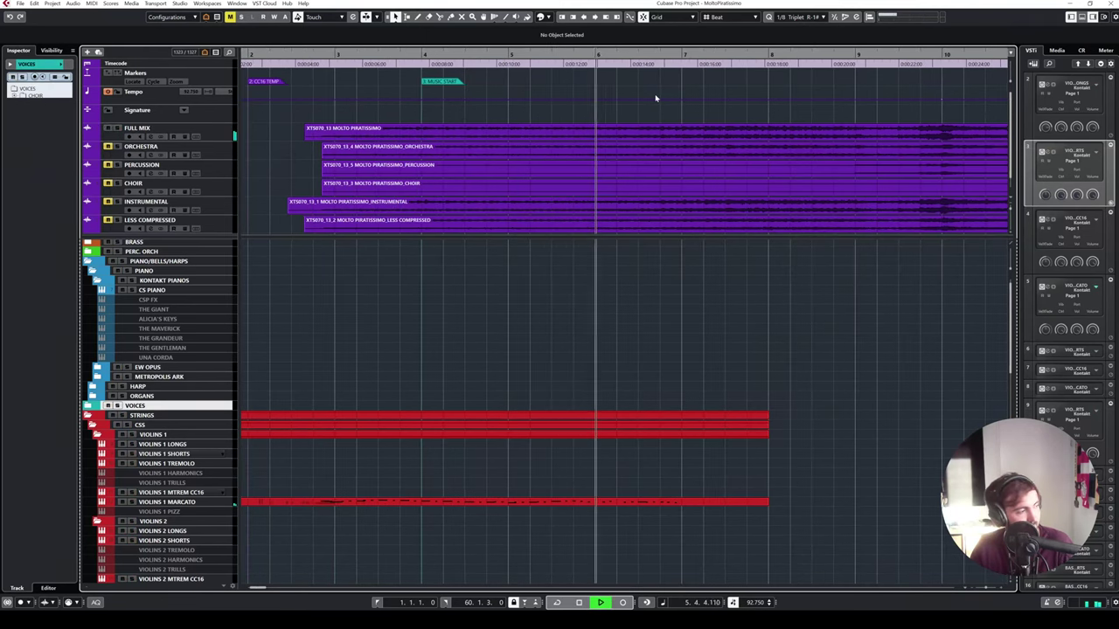
pyautogui.press('space')
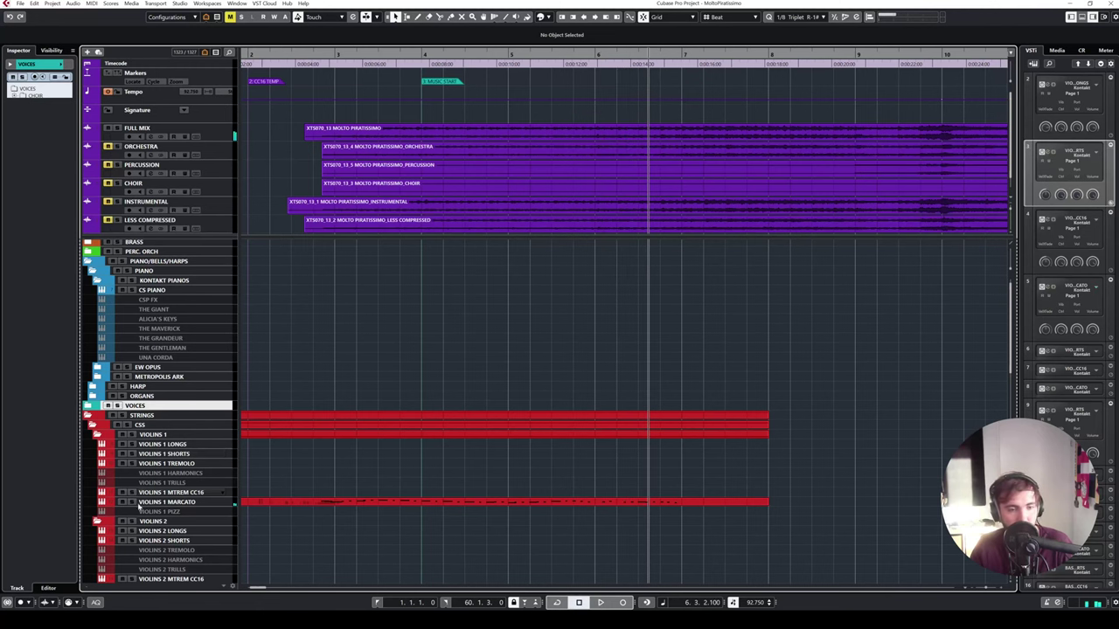
# - Mute the VIOLINS 1 MARCATO track and play the FULL MIX reference alone from beat 4 of bar 3
pyautogui.click(123, 504)
pyautogui.click(443, 81)
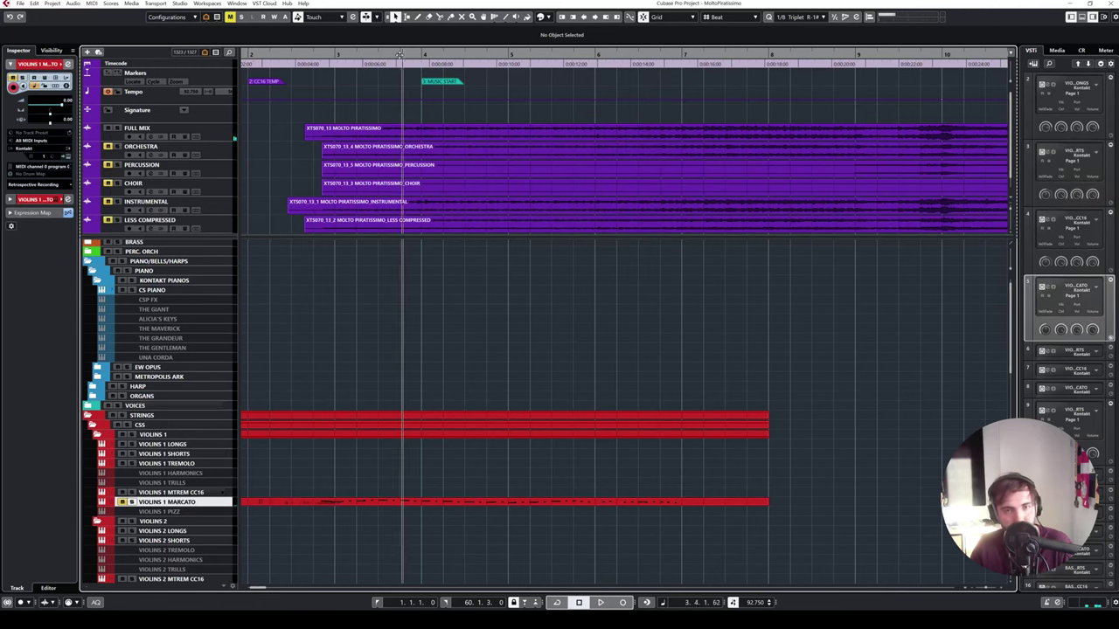
pyautogui.press('space')
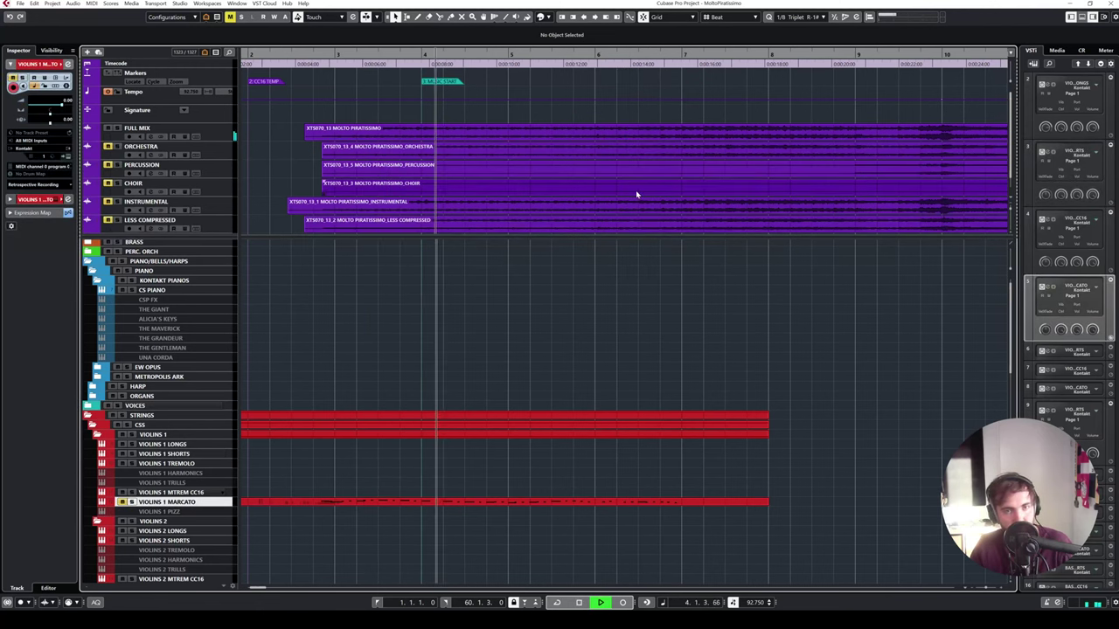
# - Move the MUSIC START marker to beat 4 of bar 2 and place the stopped playback position at beat 3 of bar 5
pyautogui.moveTo(441, 81); pyautogui.dragTo(330, 83)
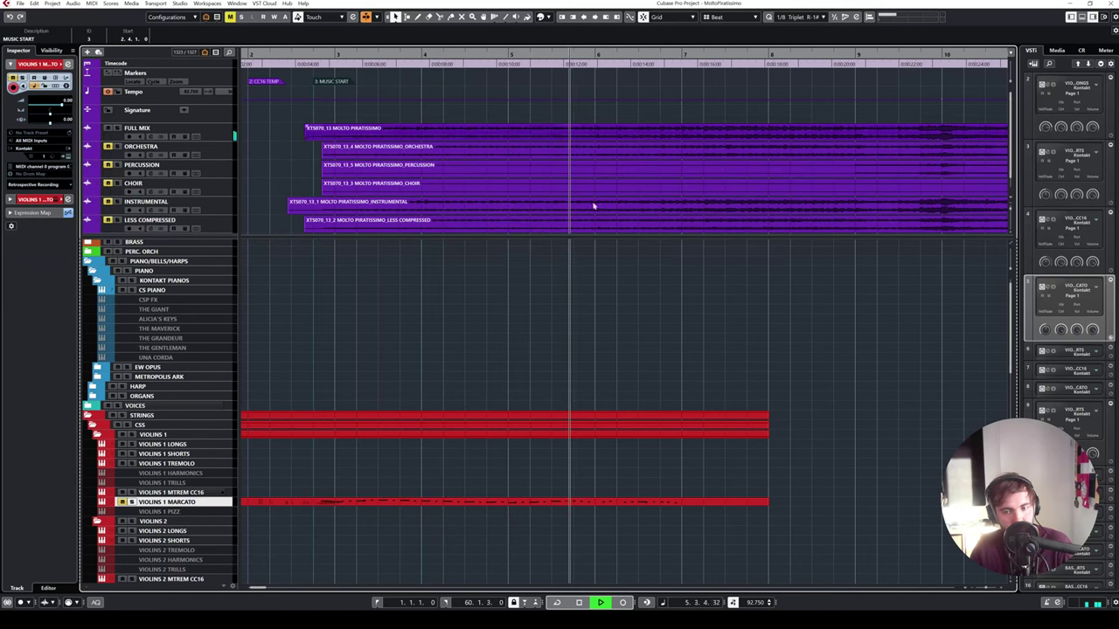
pyautogui.press('space')
pyautogui.press('KP_Subtract')
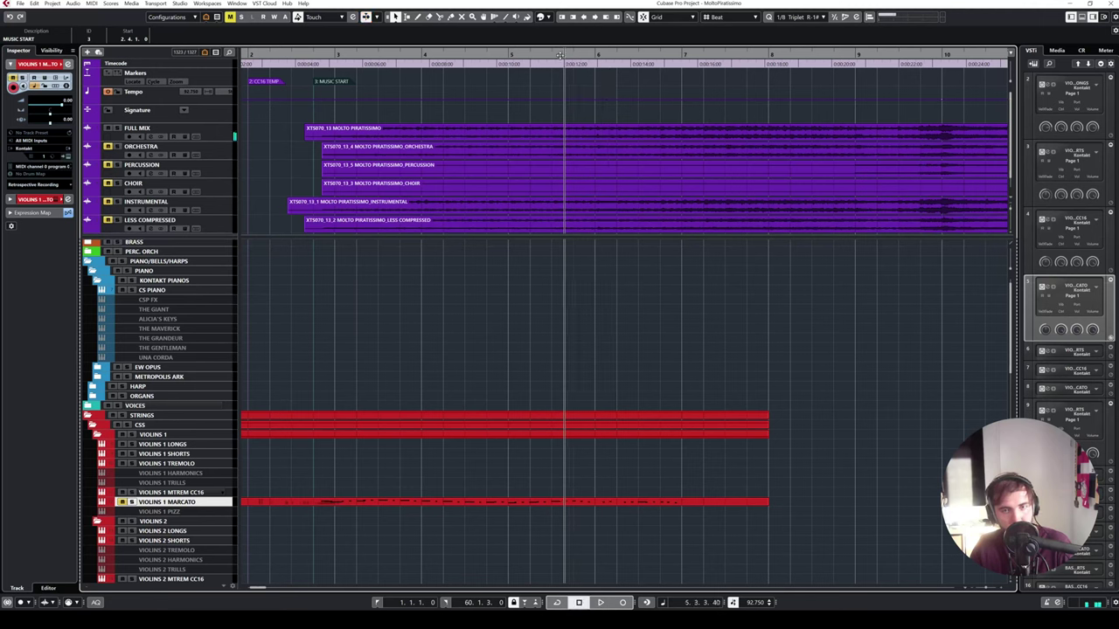
# - Play FULL MIX from beat 3 of bar 5 and add a marker described as CELLI & BASSES at beat 4 of bar 5
pyautogui.press('space')
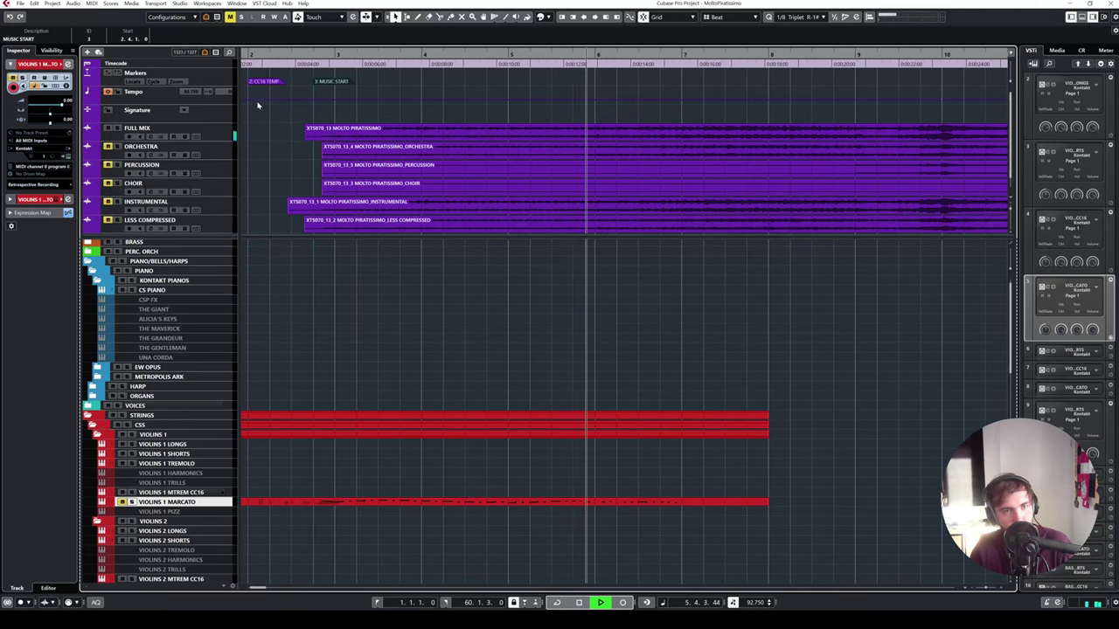
pyautogui.press('space')
pyautogui.click(333, 81)
pyautogui.moveTo(589, 81); pyautogui.dragTo(576, 81)
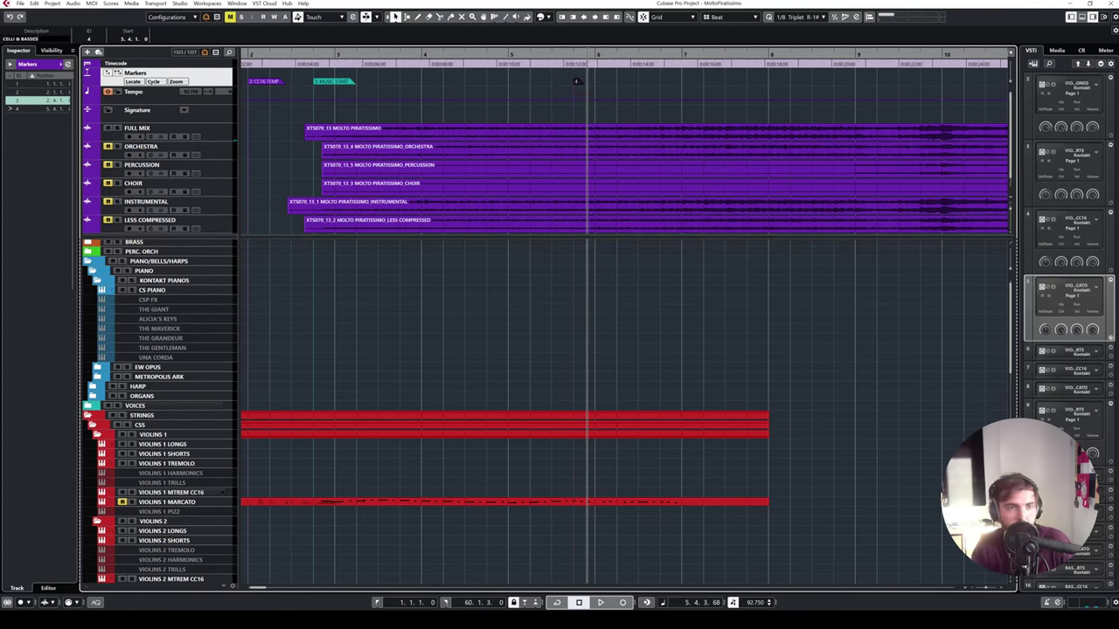
# - Finish naming marker 4 as CELLI & BASSES ENTER
pyautogui.write('ER')
pyautogui.press('Return')
pyautogui.click(416, 85)
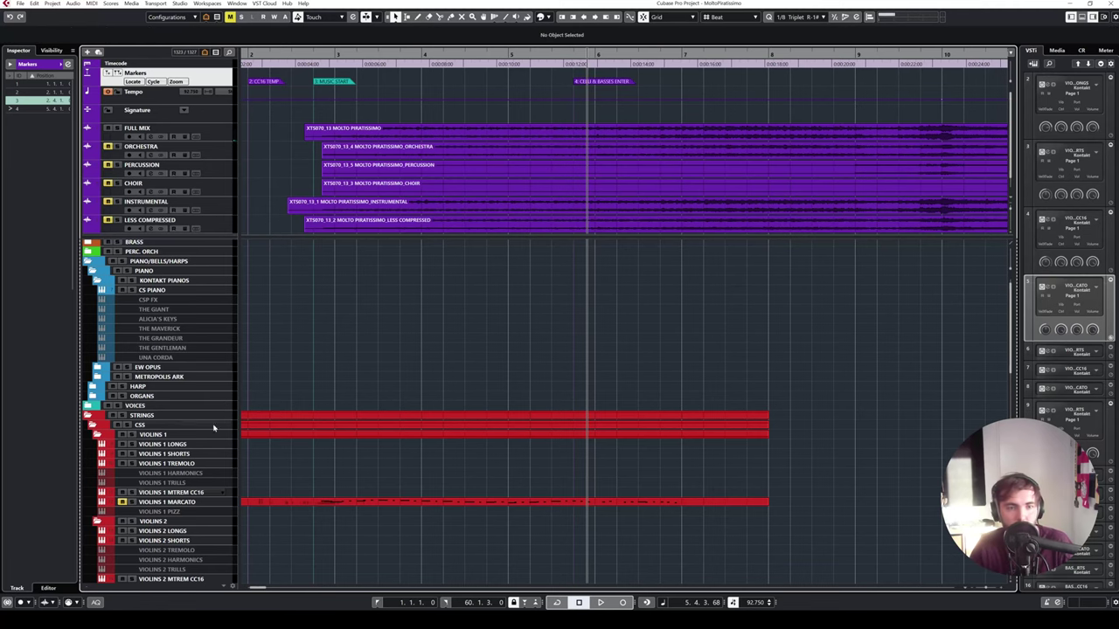
# - Enlarge the instrument track area, arm VIOLINS 2 SHORTS and play the project briefly from the MUSIC START marker
pyautogui.moveTo(187, 230); pyautogui.dragTo(195, 136)
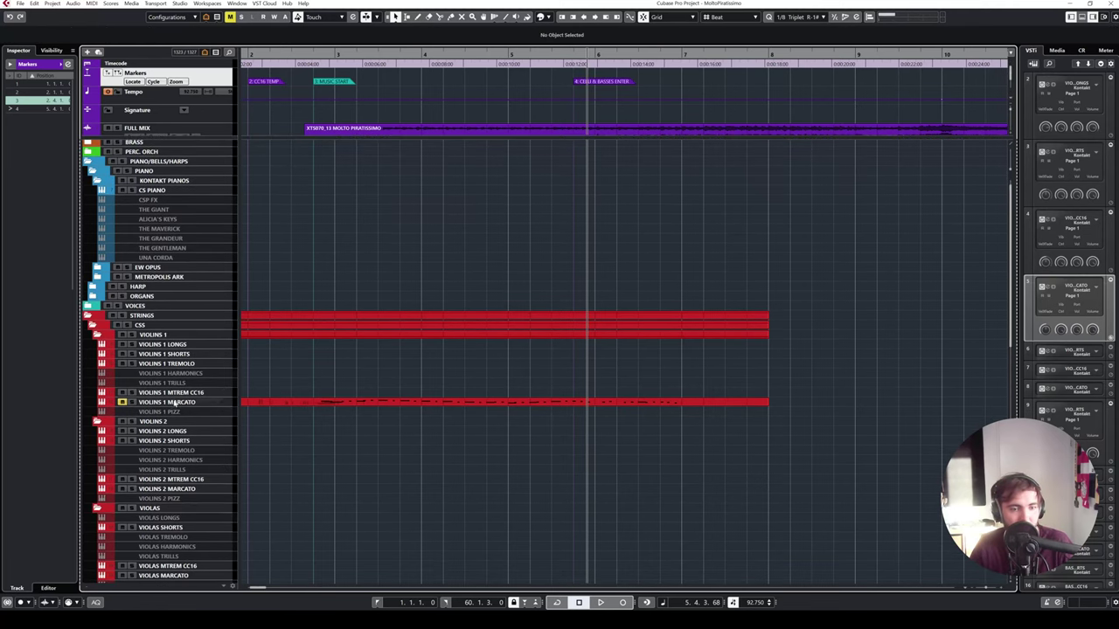
pyautogui.click(181, 441)
pyautogui.click(314, 55)
pyautogui.press('space')
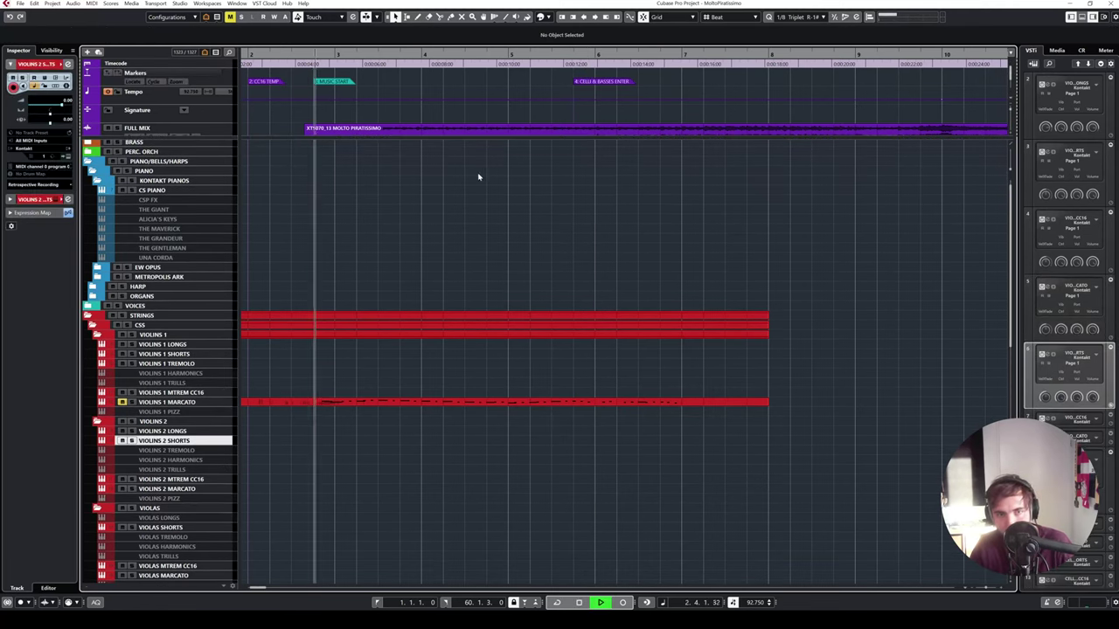
pyautogui.press('space')
pyautogui.scroll(-3, 191, 516)
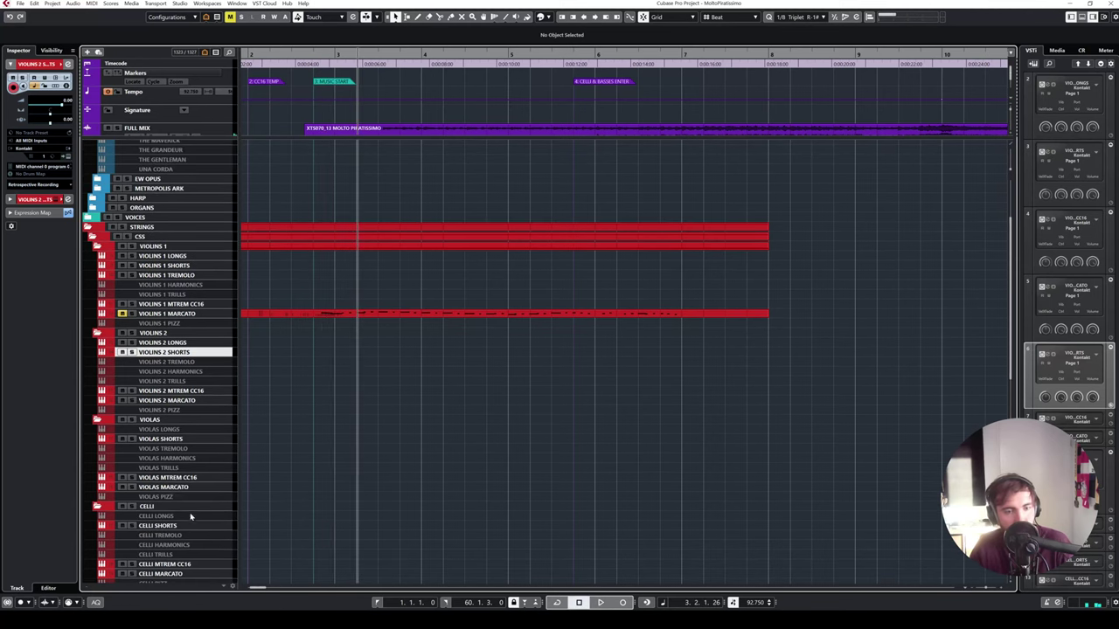
# - Arm the VIOLAS SHORTS track and play the project briefly from the MUSIC START marker
pyautogui.click(175, 440)
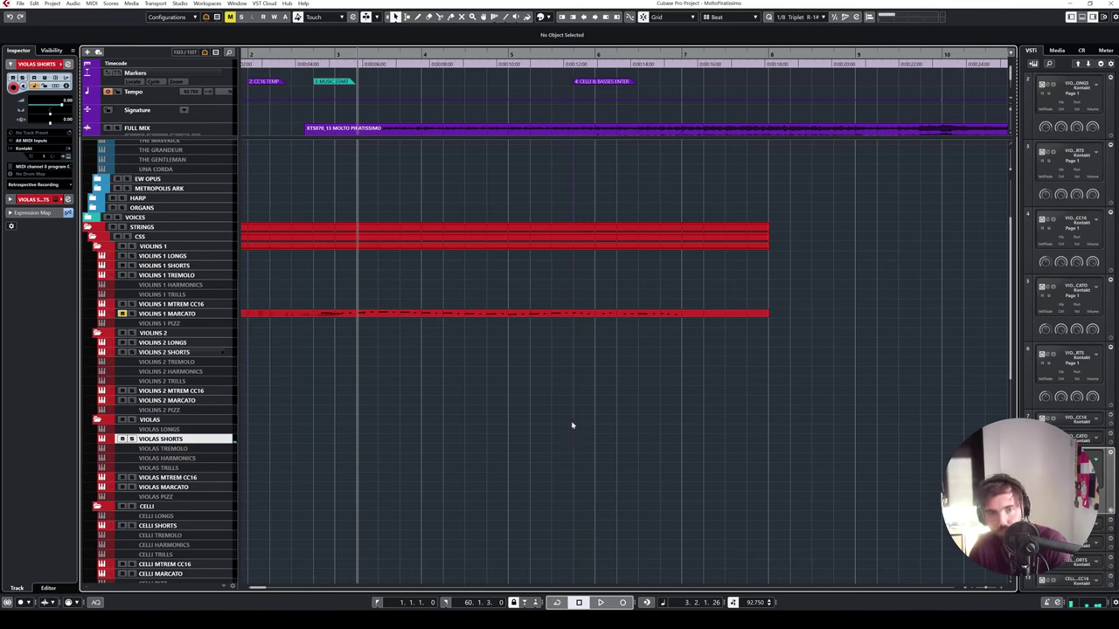
pyautogui.moveTo(323, 56); pyautogui.dragTo(313, 52)
pyautogui.press('space')
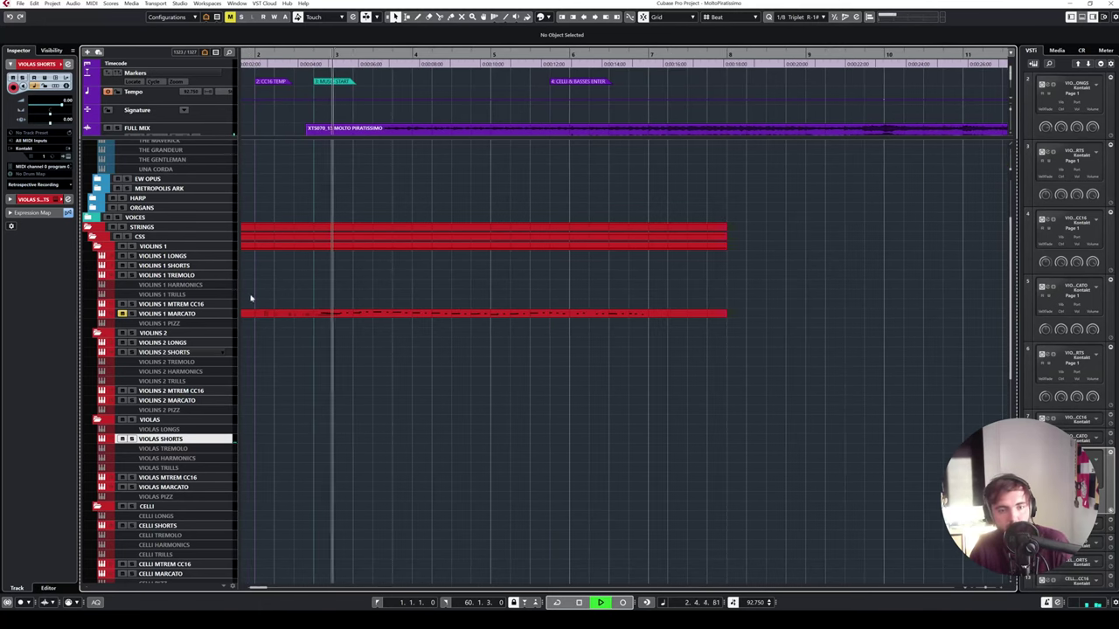
pyautogui.press('space')
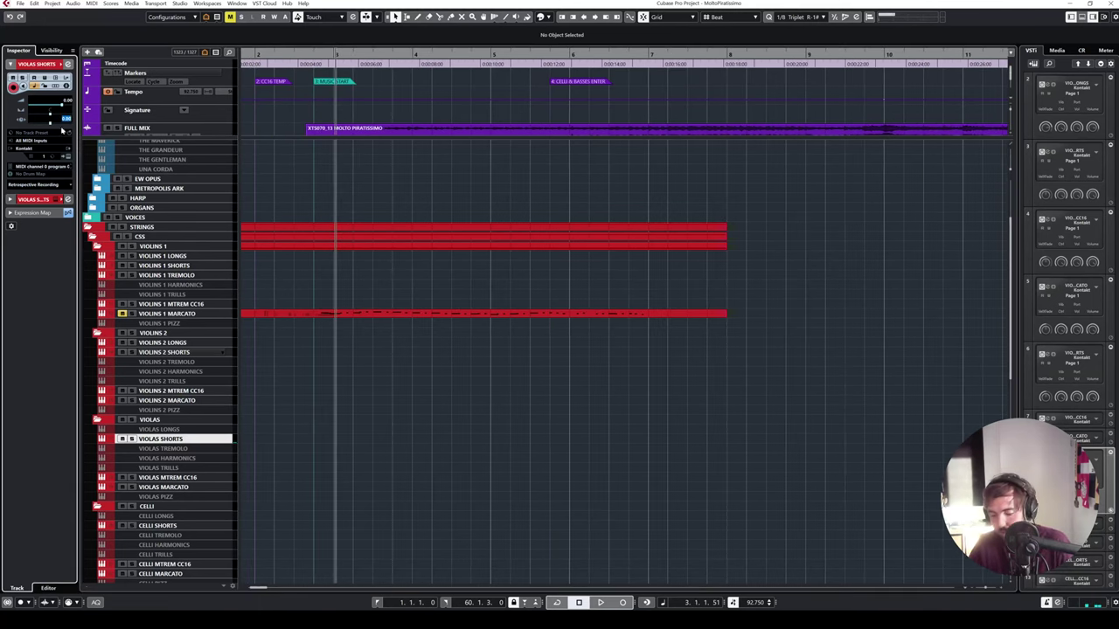
# - Set the VIOLAS SHORTS track delay to -50.00 and play the project through from just before MUSIC START
pyautogui.click(298, 54)
pyautogui.press('space')
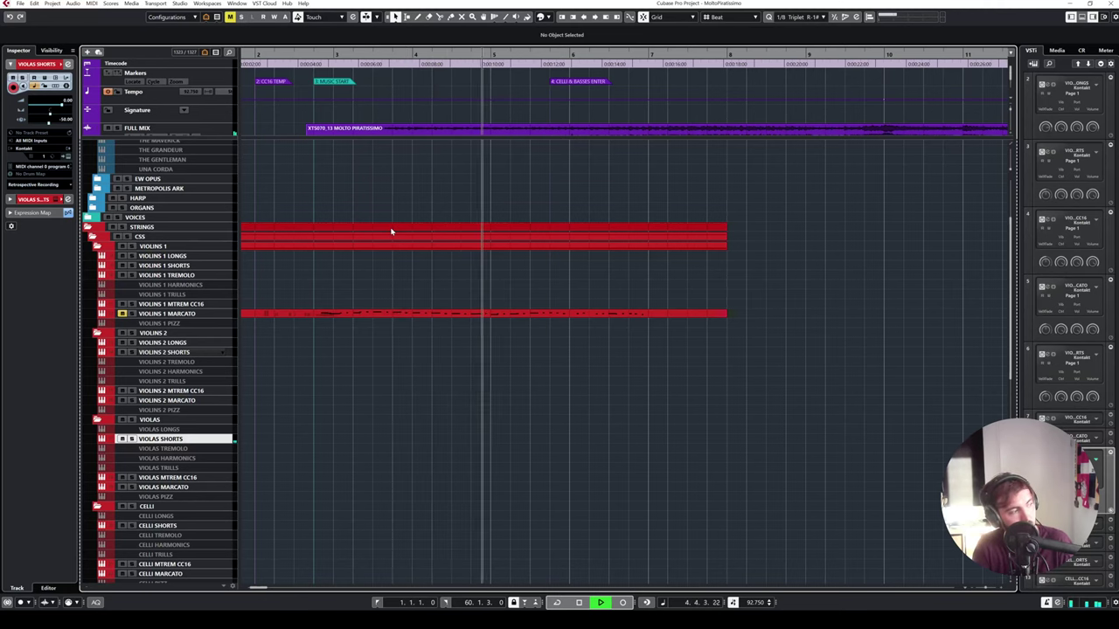
pyautogui.press('space')
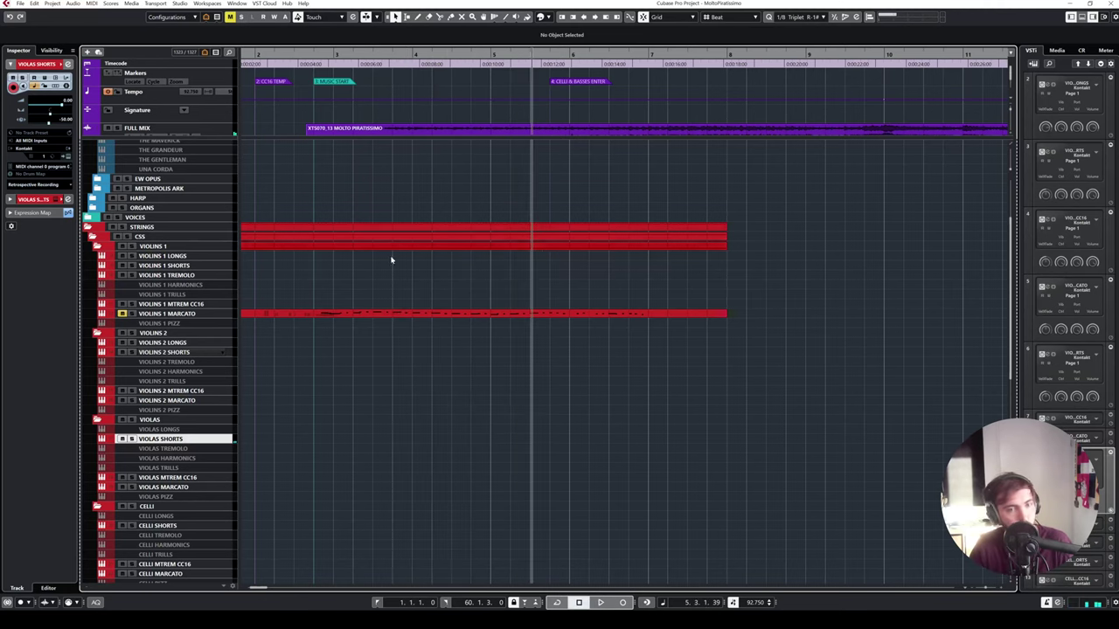
# - Return the playback position to MUSIC START and enlarge the area showing the reference audio tracks
pyautogui.moveTo(376, 56); pyautogui.dragTo(314, 56)
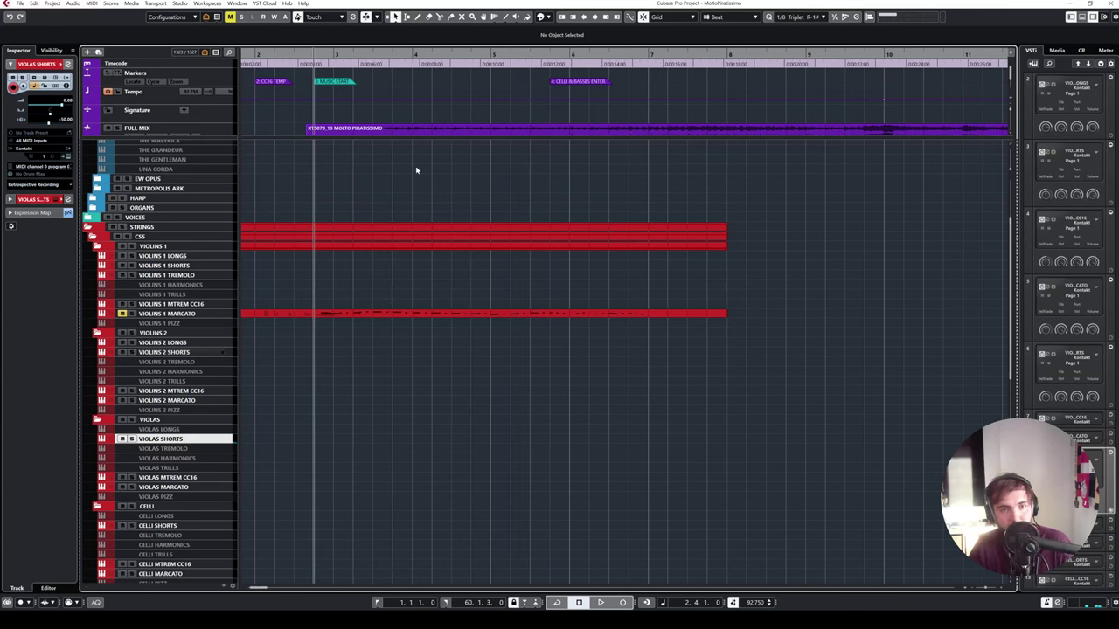
pyautogui.moveTo(408, 140); pyautogui.dragTo(417, 213)
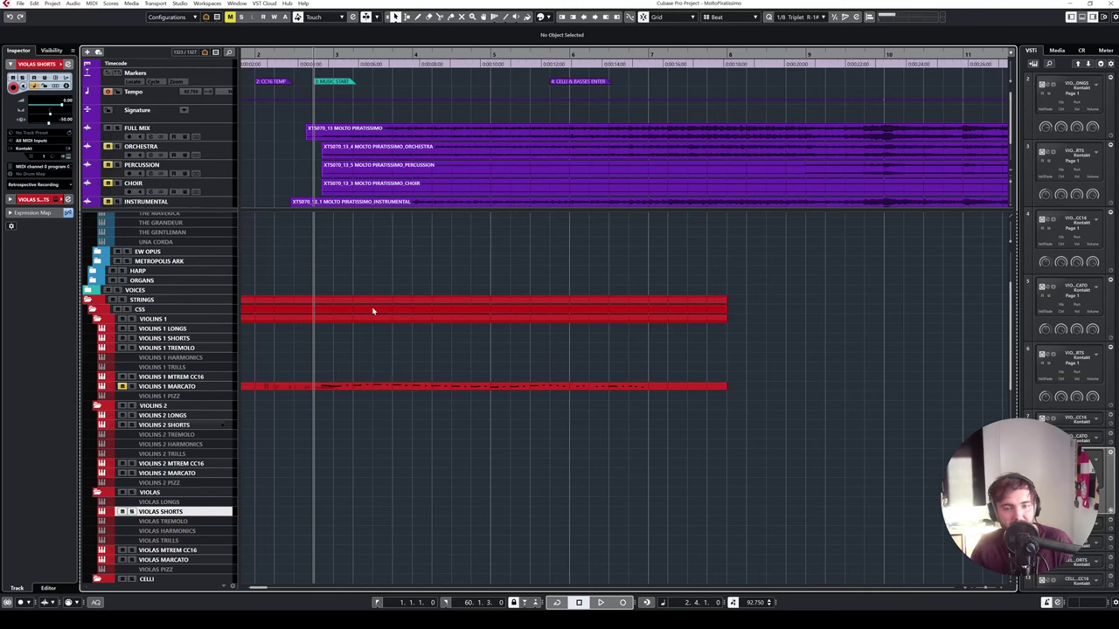
pyautogui.hscroll(-2, 373, 311)
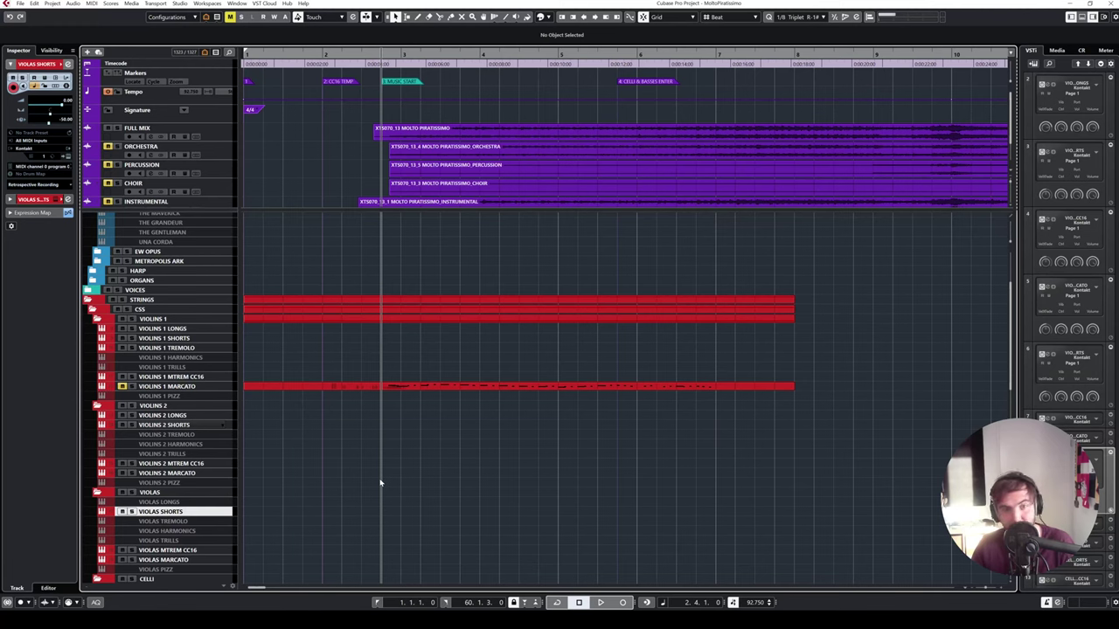
pyautogui.press('h')
pyautogui.press('h')
pyautogui.hscroll(1, 474, 327)
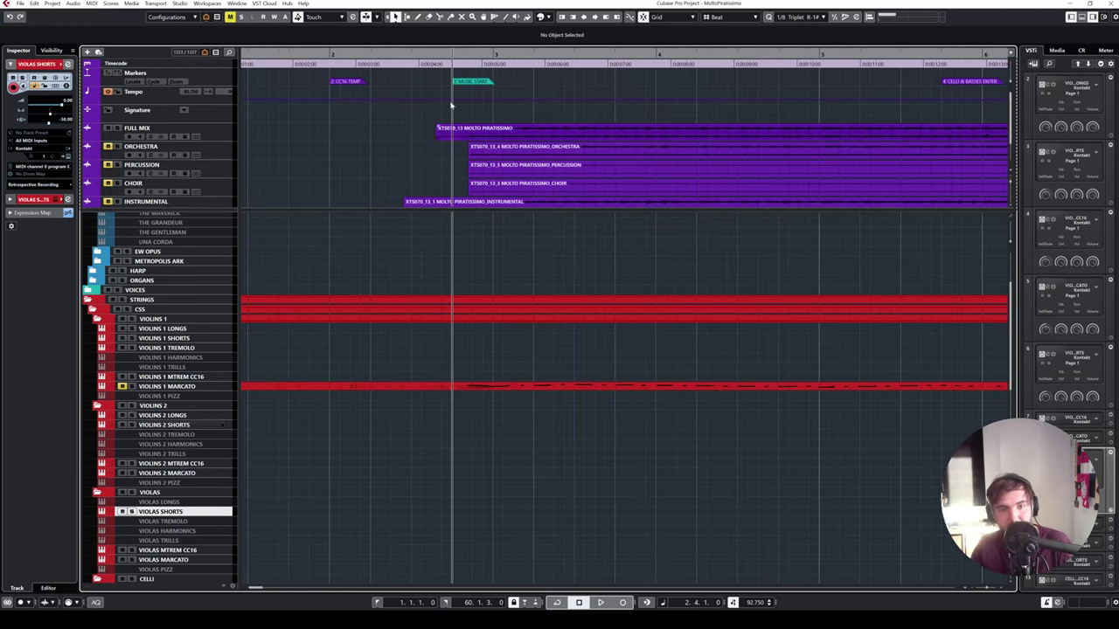
# - Record a first take on VIOLAS SHORTS starting before MUSIC START, then undo it
pyautogui.click(434, 55)
pyautogui.scroll(-1, 518, 236)
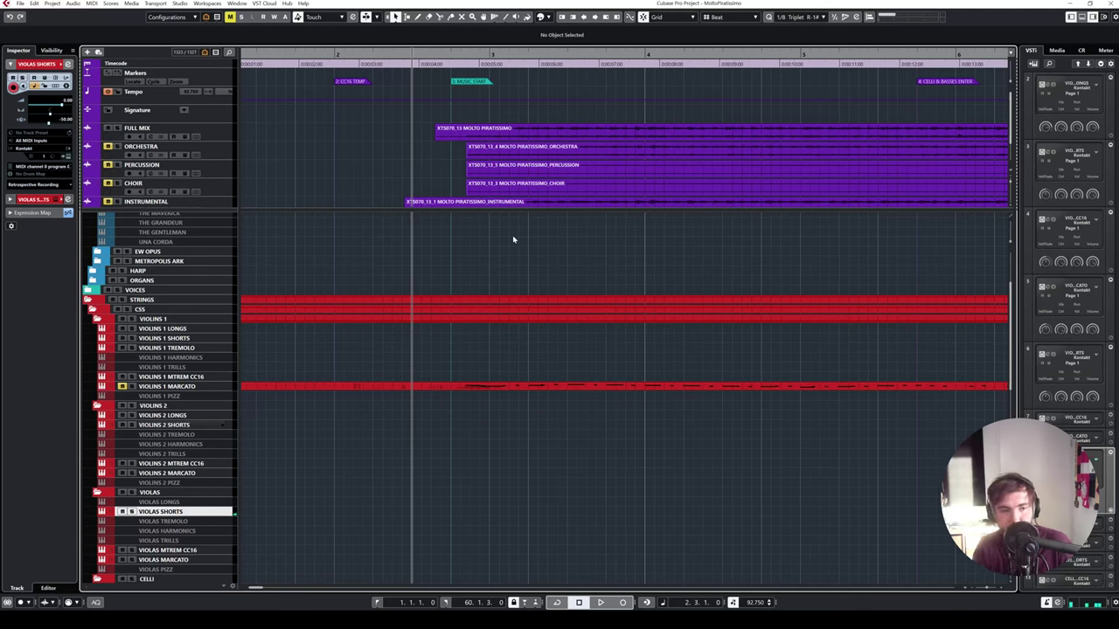
pyautogui.press('KP_Multiply')
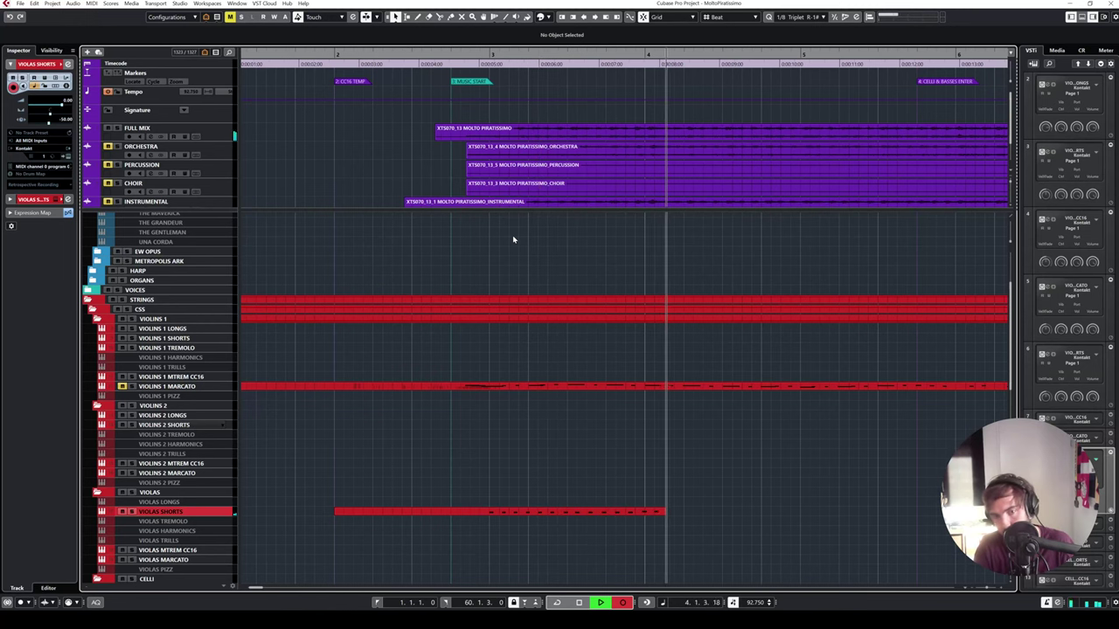
pyautogui.press('space')
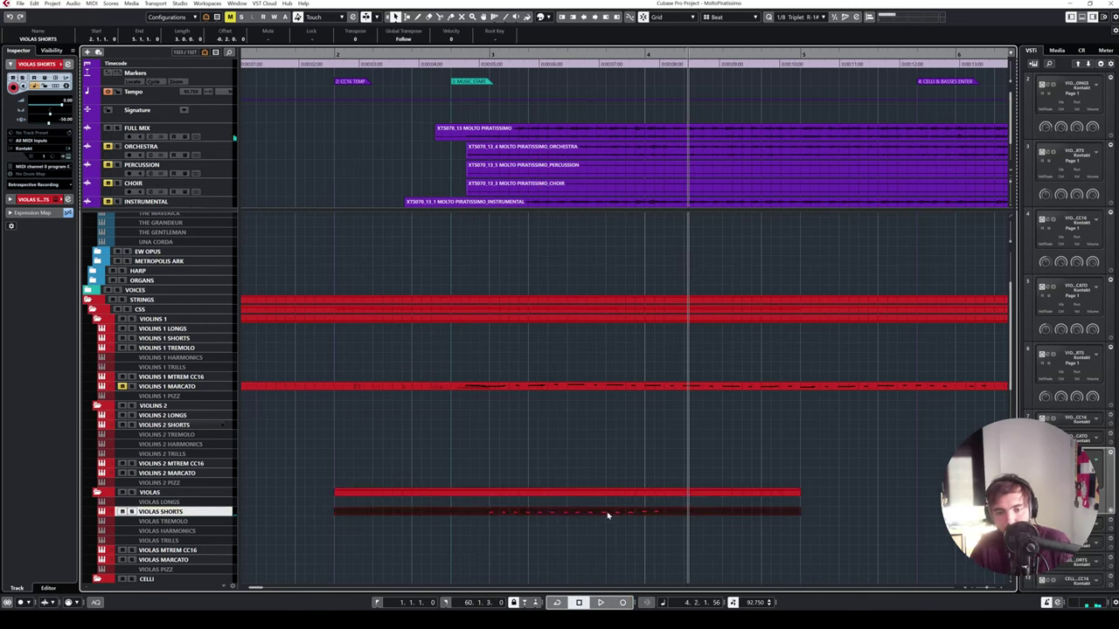
pyautogui.hotkey('ctrl', 'z')
# - Record a new take on VIOLAS SHORTS from position 2.3.1
pyautogui.click(417, 66)
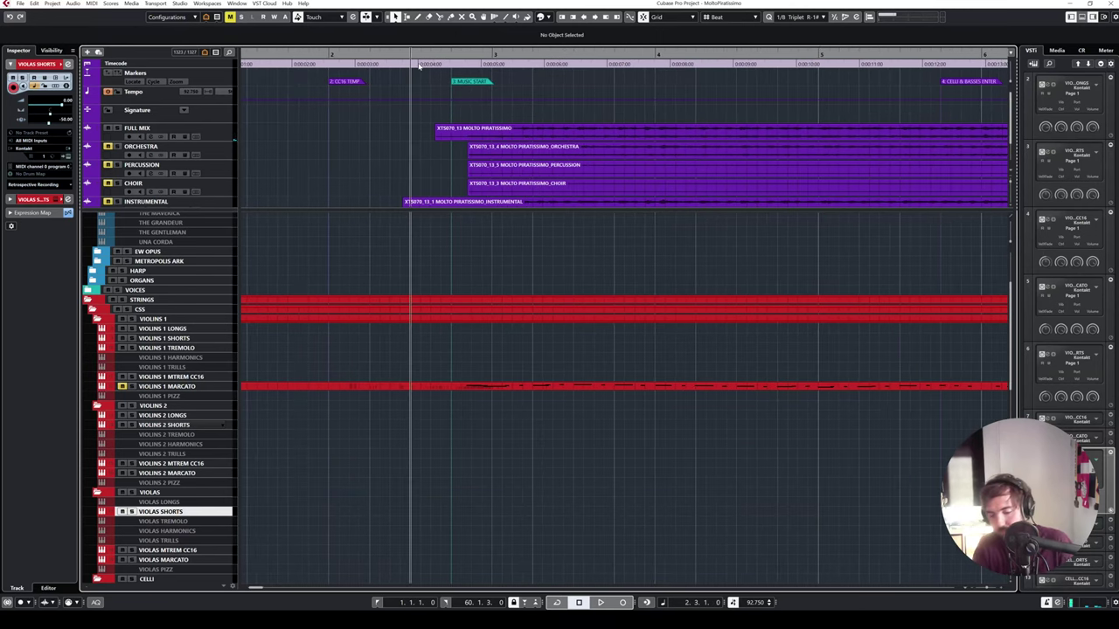
pyautogui.press('KP_Multiply')
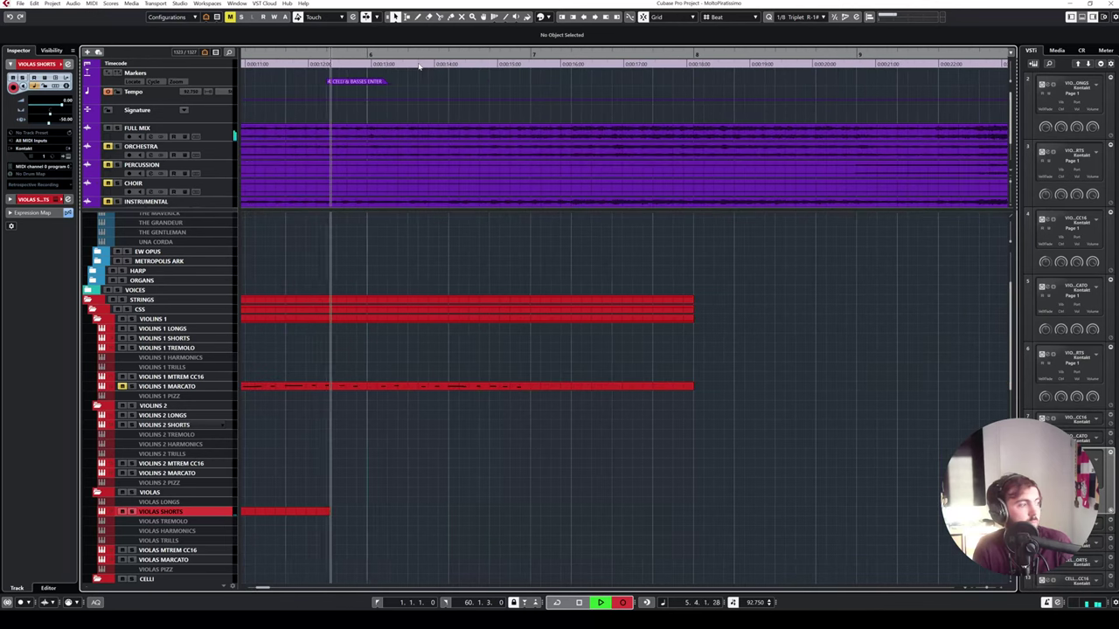
pyautogui.press('space')
pyautogui.hscroll(-3, 445, 268)
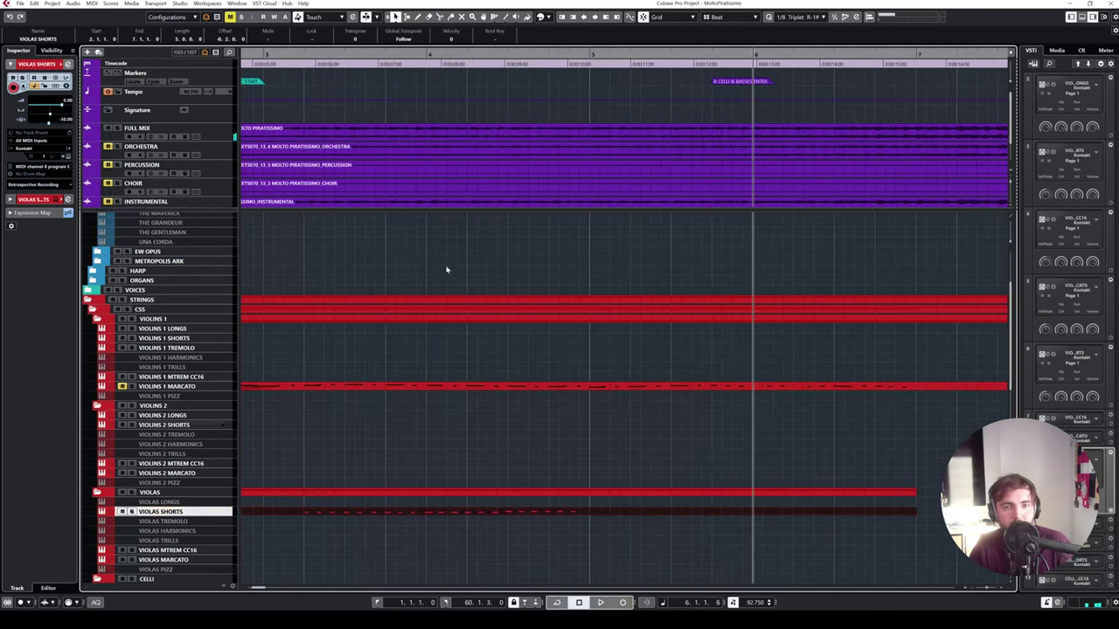
# - Open the recorded VIOLAS SHORTS part in the Key Editor, play its notes back and close the editor
pyautogui.doubleClick(578, 512)
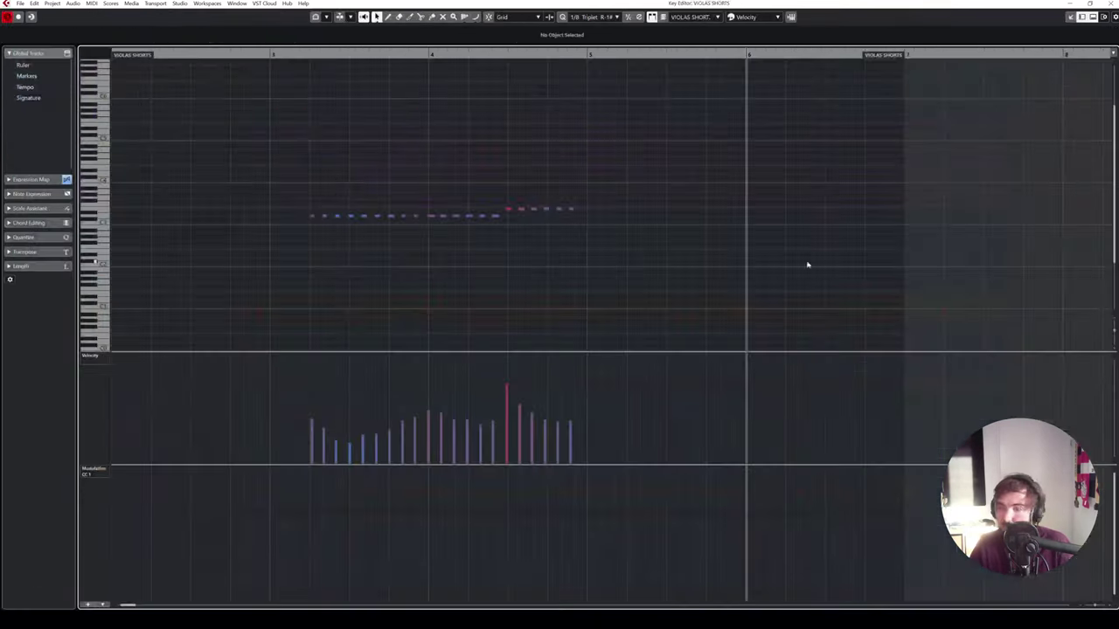
pyautogui.press('space')
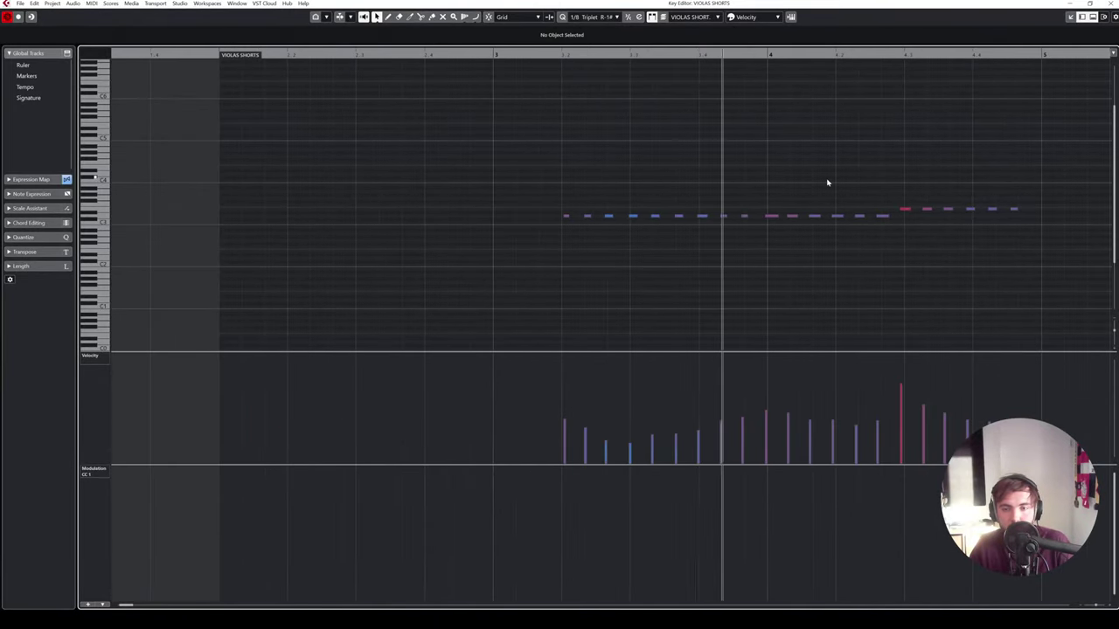
pyautogui.hscroll(2, 827, 183)
pyautogui.moveTo(869, 248); pyautogui.dragTo(330, 131)
pyautogui.click(846, 149)
pyautogui.click(1110, 3)
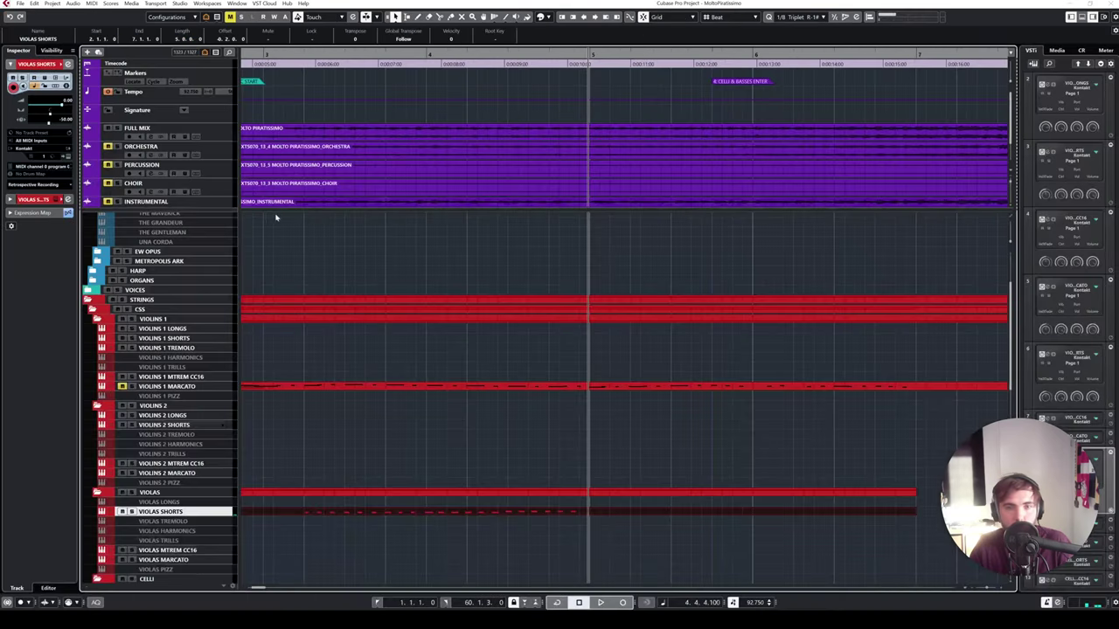
# - Select the FULL MIX track and listen repeatedly to the reference passage around bar 5
pyautogui.click(209, 134)
pyautogui.click(480, 66)
pyautogui.press('space')
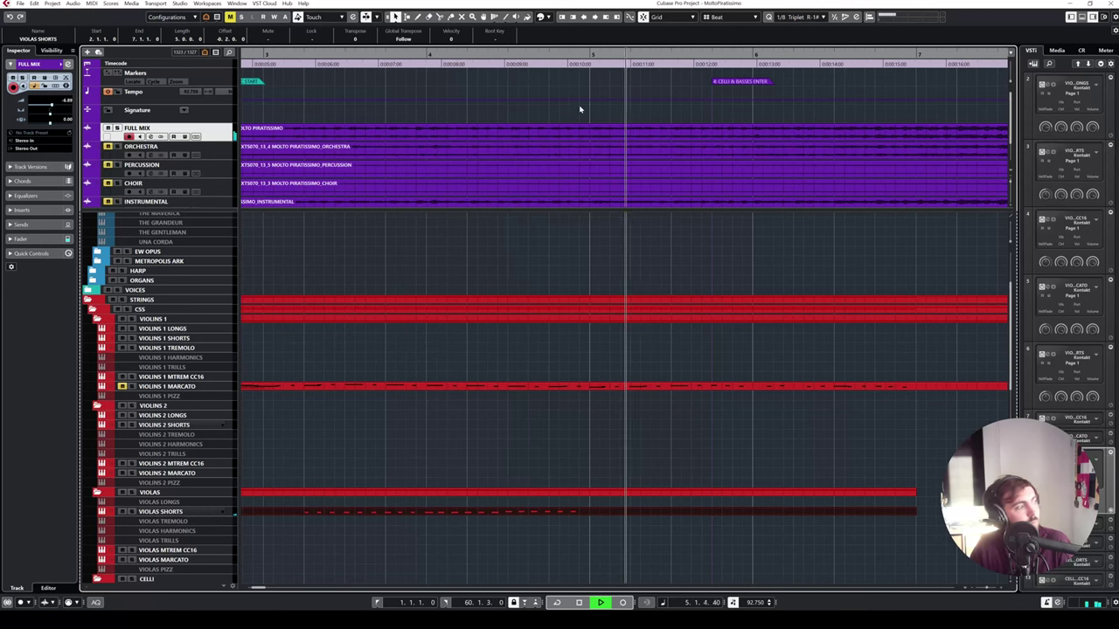
pyautogui.press('space')
pyautogui.press('space')
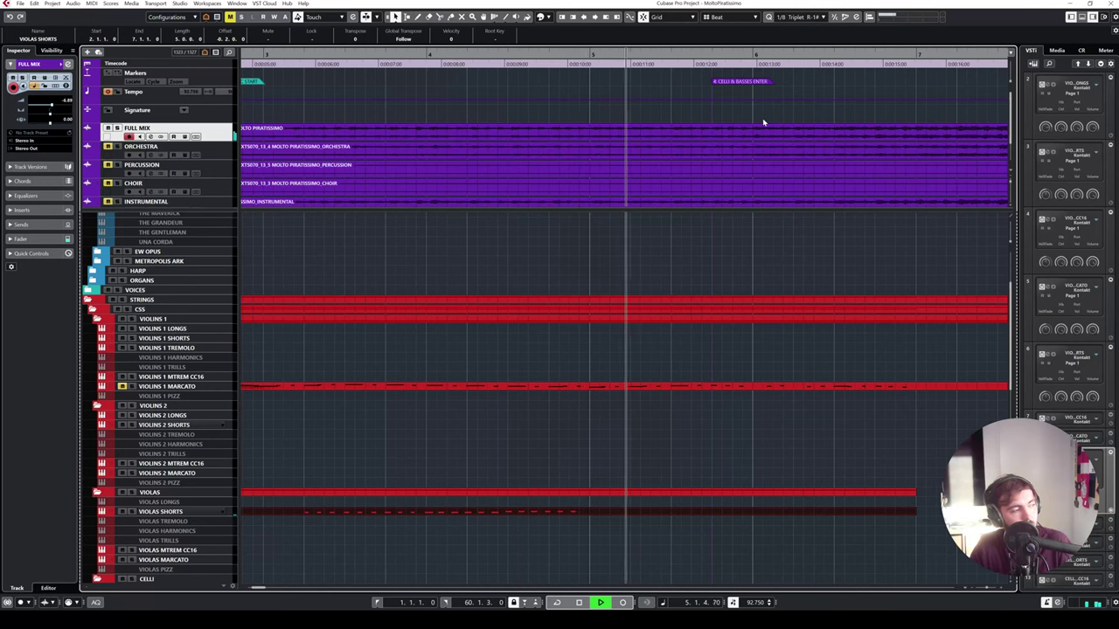
pyautogui.press('space')
pyautogui.moveTo(600, 55); pyautogui.dragTo(549, 55)
pyautogui.press('space')
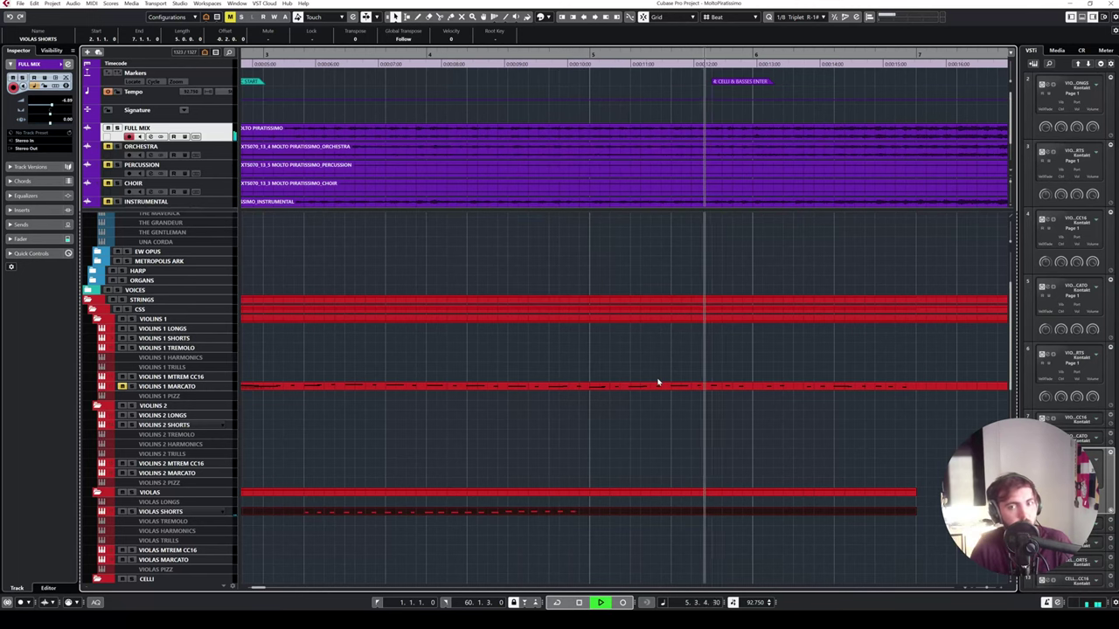
pyautogui.press('space')
# - Copy the six lower notes from bar 4 of the VIOLAS SHORTS part to 5.1.1 and transpose the copies one semitone down
pyautogui.moveTo(587, 58); pyautogui.dragTo(587, 52)
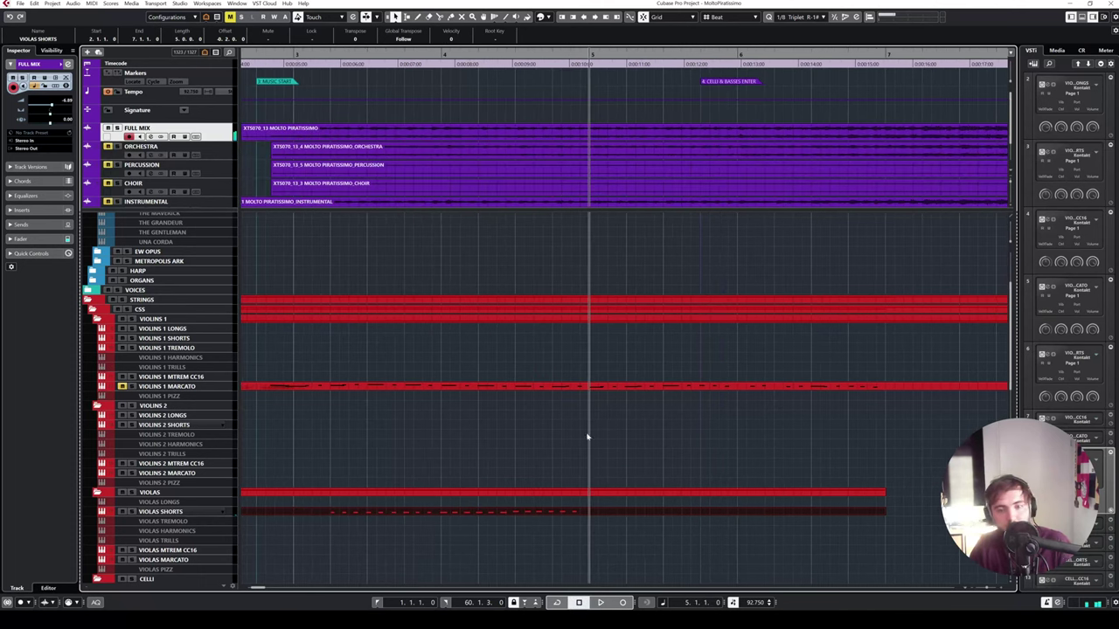
pyautogui.doubleClick(612, 512)
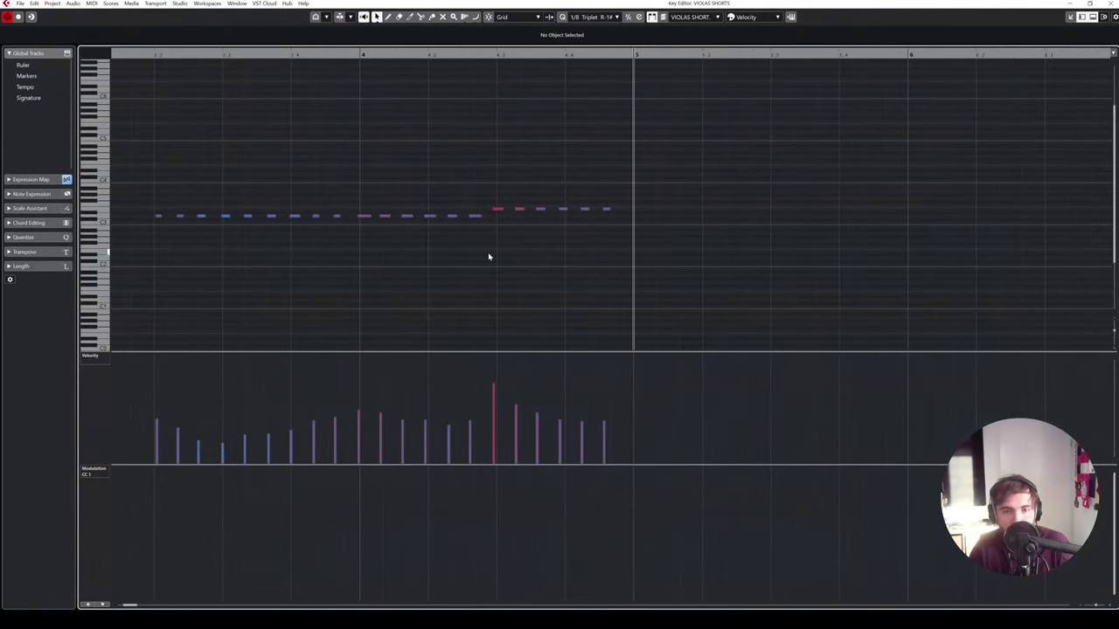
pyautogui.moveTo(364, 193); pyautogui.dragTo(488, 247)
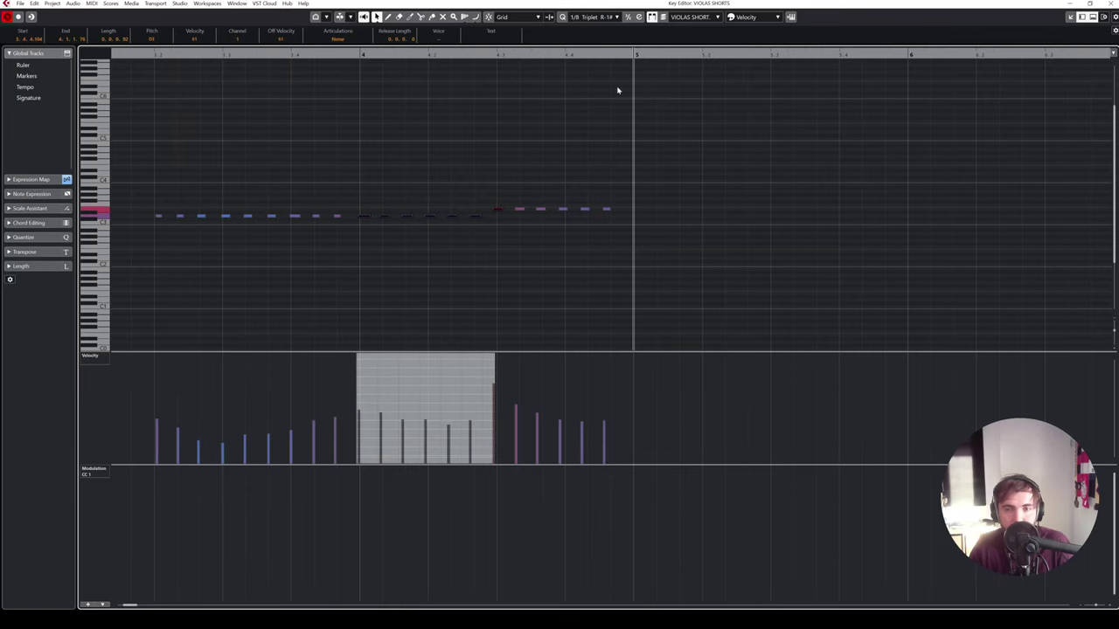
pyautogui.hotkey('ctrl', 'v')
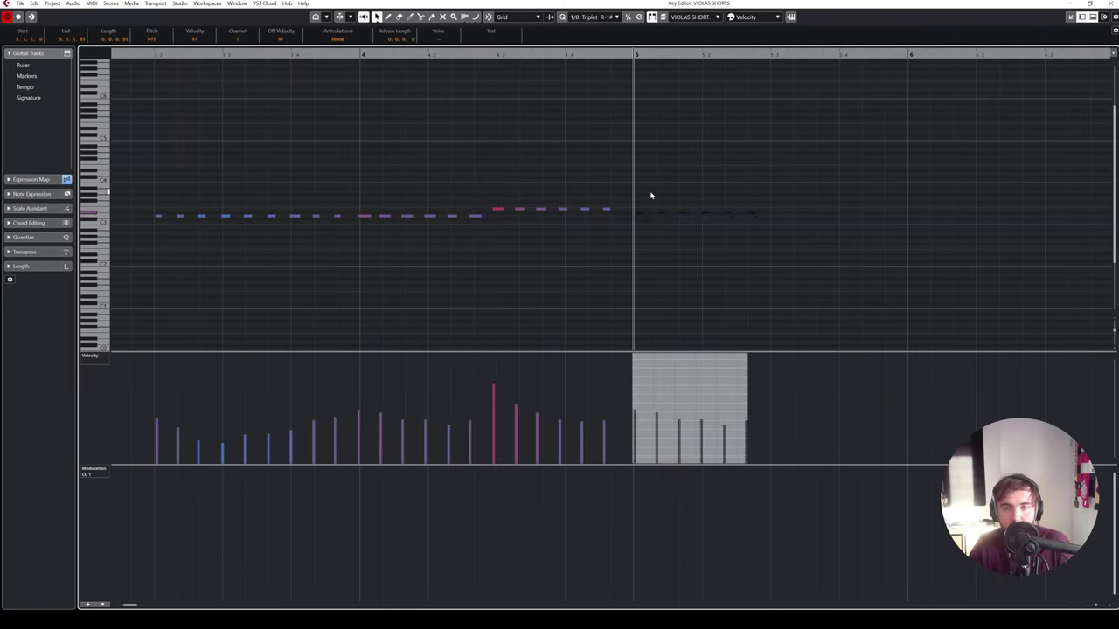
# - Paste the same six notes at their original pitch around beat 3 of bar 5 and close the Key Editor
pyautogui.click(773, 55)
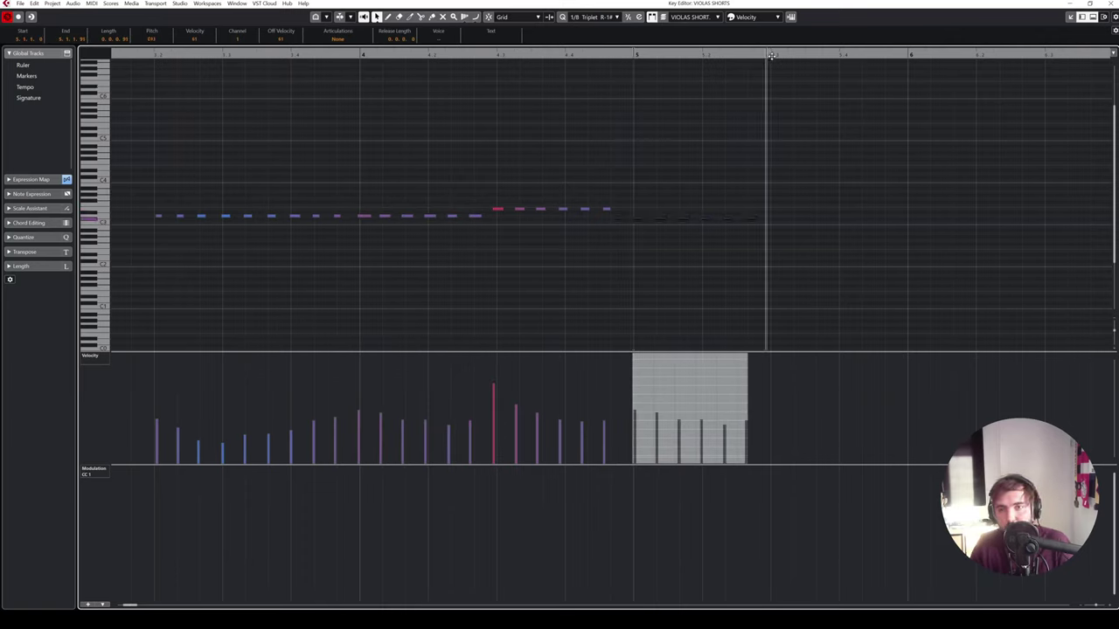
pyautogui.hotkey('ctrl', 'v')
pyautogui.click(788, 175)
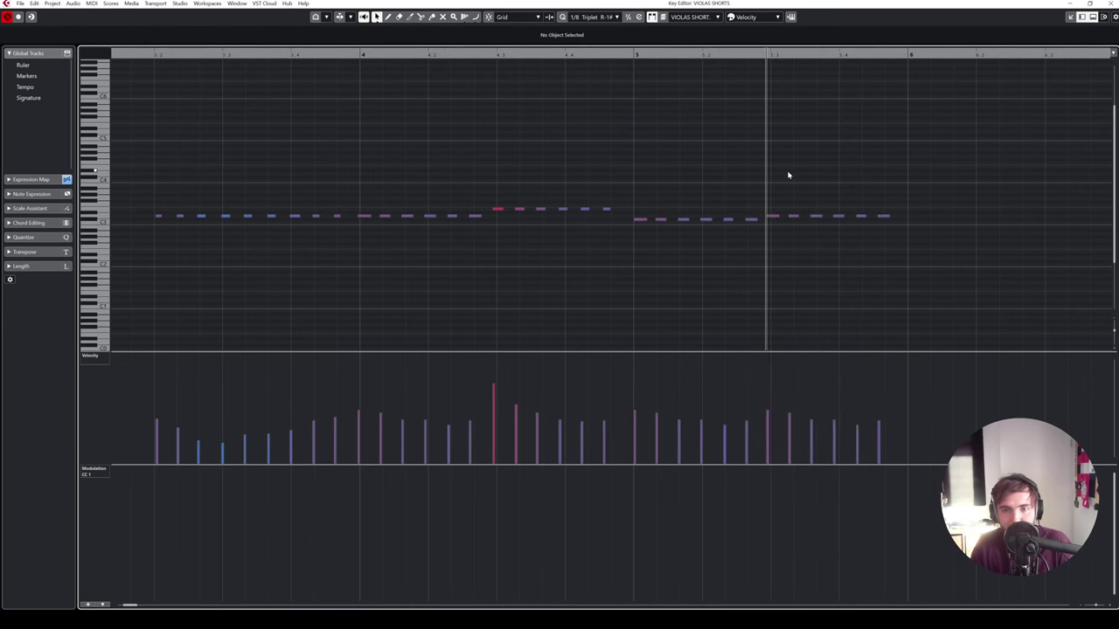
pyautogui.click(1108, 3)
# - Play back the extended VIOLAS SHORTS part with the reference mix from before MUSIC START
pyautogui.hscroll(-2, 450, 243)
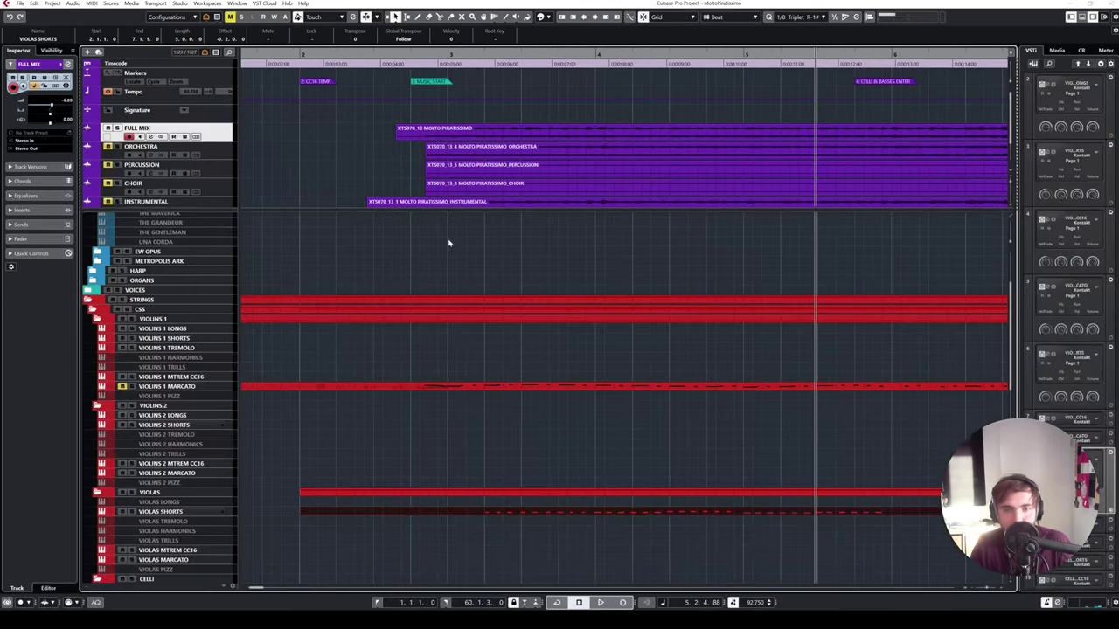
pyautogui.click(390, 63)
pyautogui.press('space')
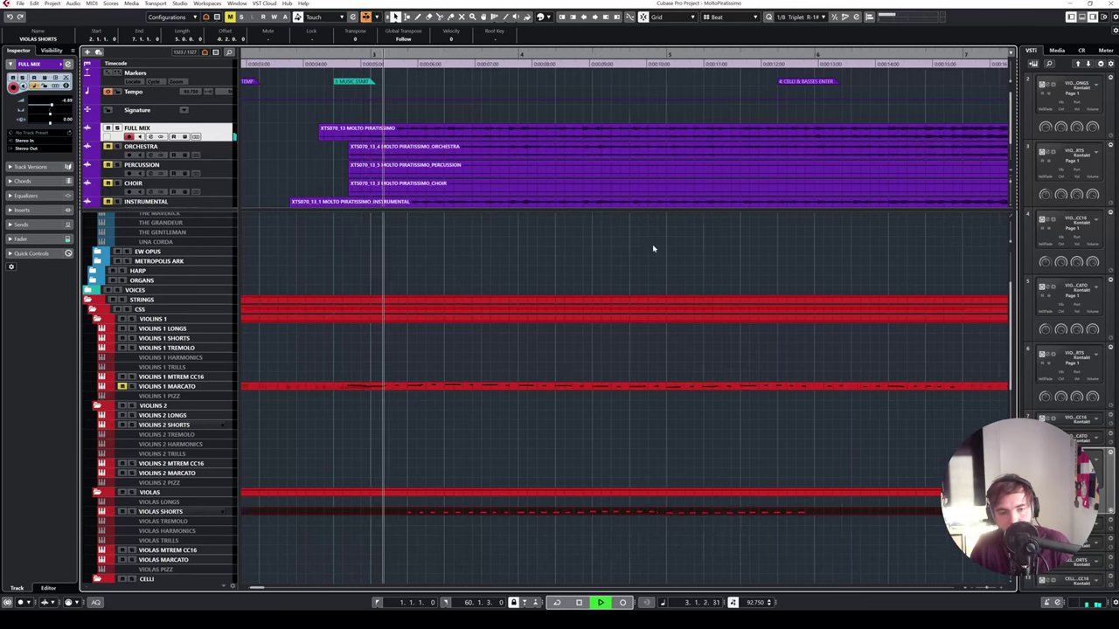
# - Reopen the VIOLAS SHORTS part and add copies of its first three notes at the start of bar 3
pyautogui.doubleClick(380, 514)
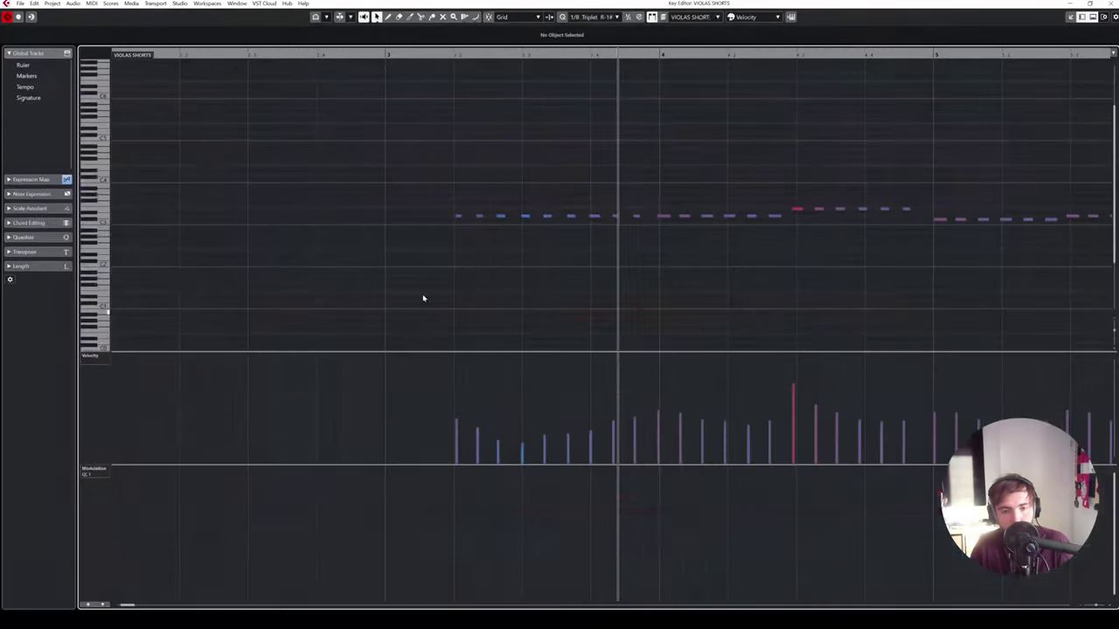
pyautogui.click(385, 57)
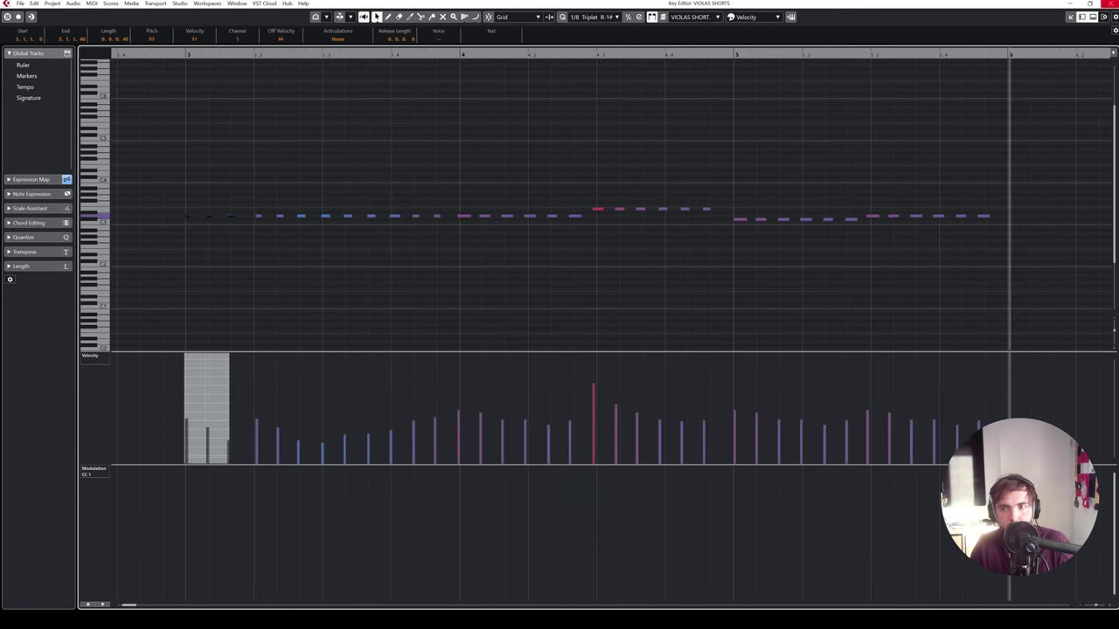
# - Close the Key Editor and set the playback position to 2.4.1 at the MUSIC START marker
pyautogui.click(1109, 4)
pyautogui.click(408, 472)
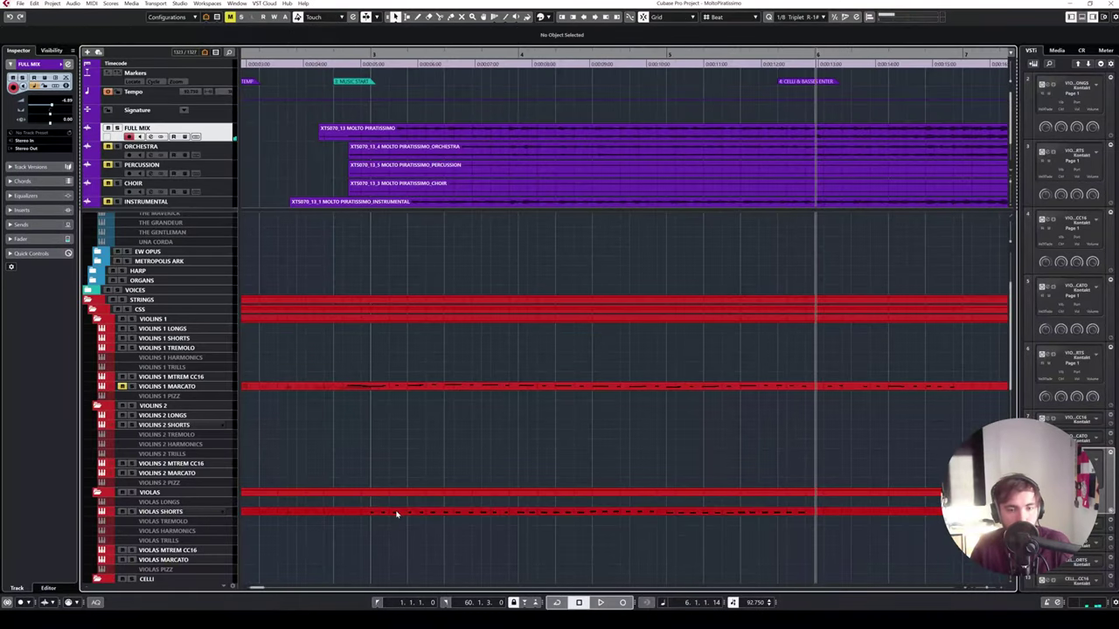
pyautogui.click(397, 513)
pyautogui.click(334, 54)
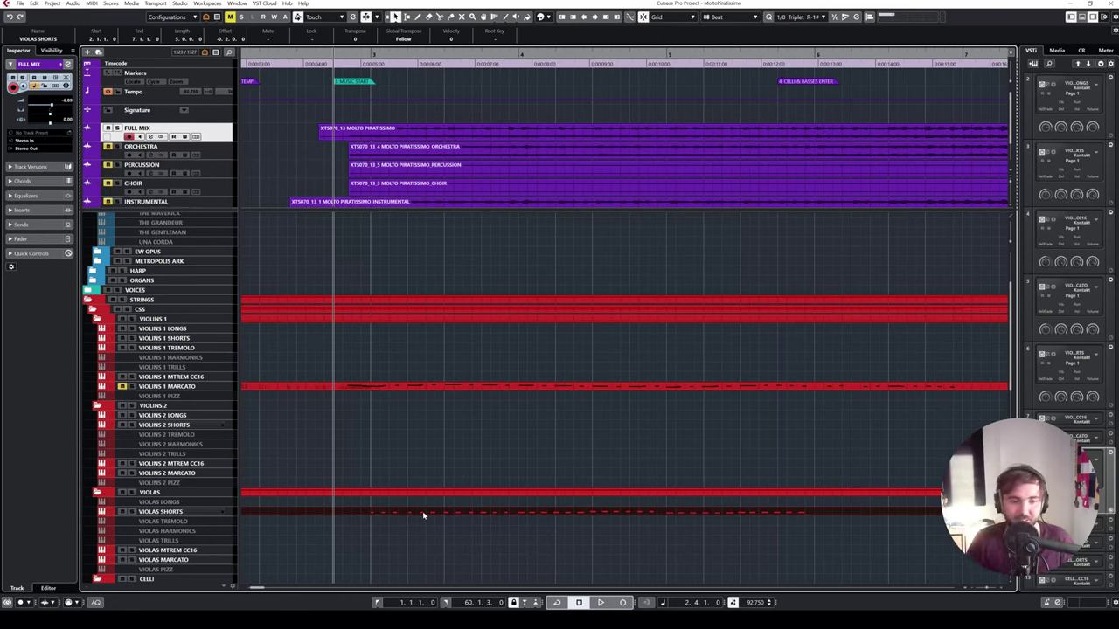
pyautogui.click(441, 527)
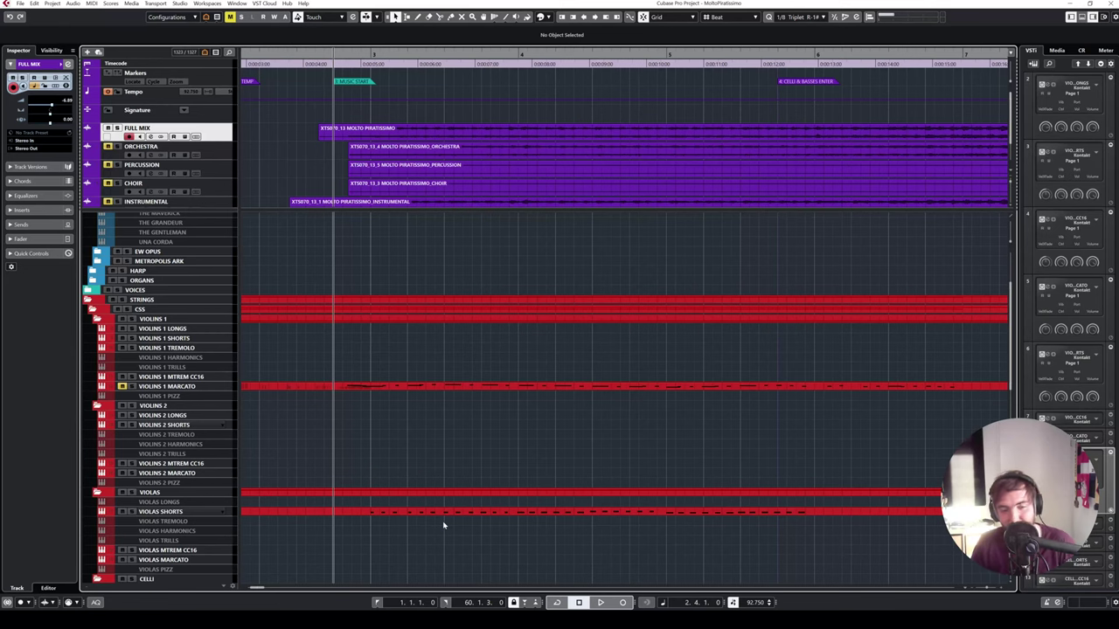
# - Reopen the VIOLAS SHORTS part, quantize its notes to the 1/8 triplet grid and close the Key Editor
pyautogui.doubleClick(429, 511)
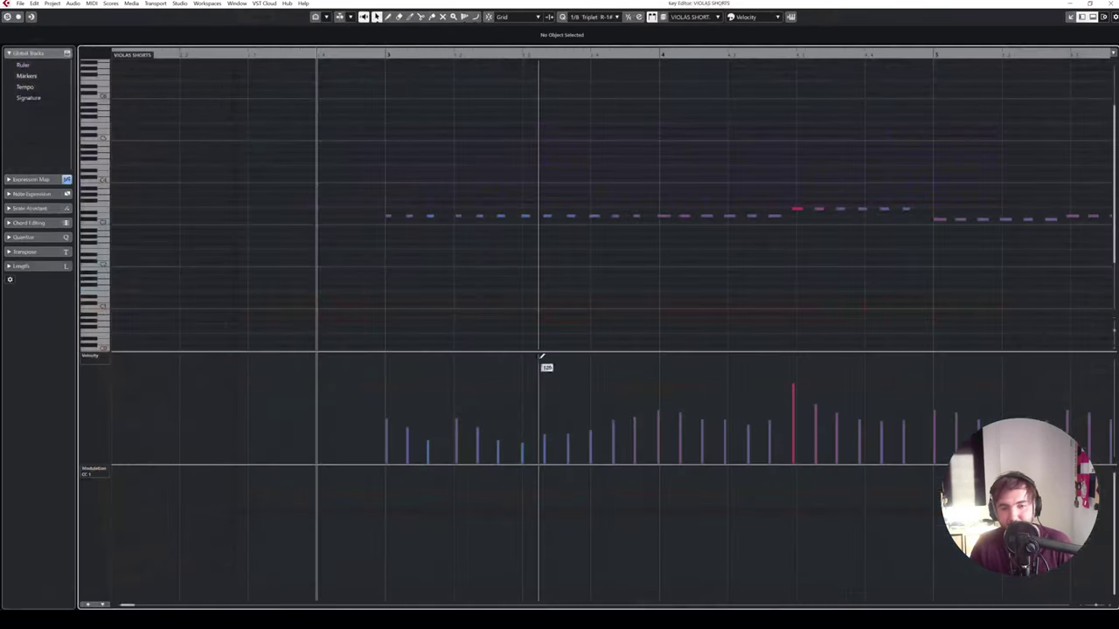
pyautogui.scroll(-4, 582, 274)
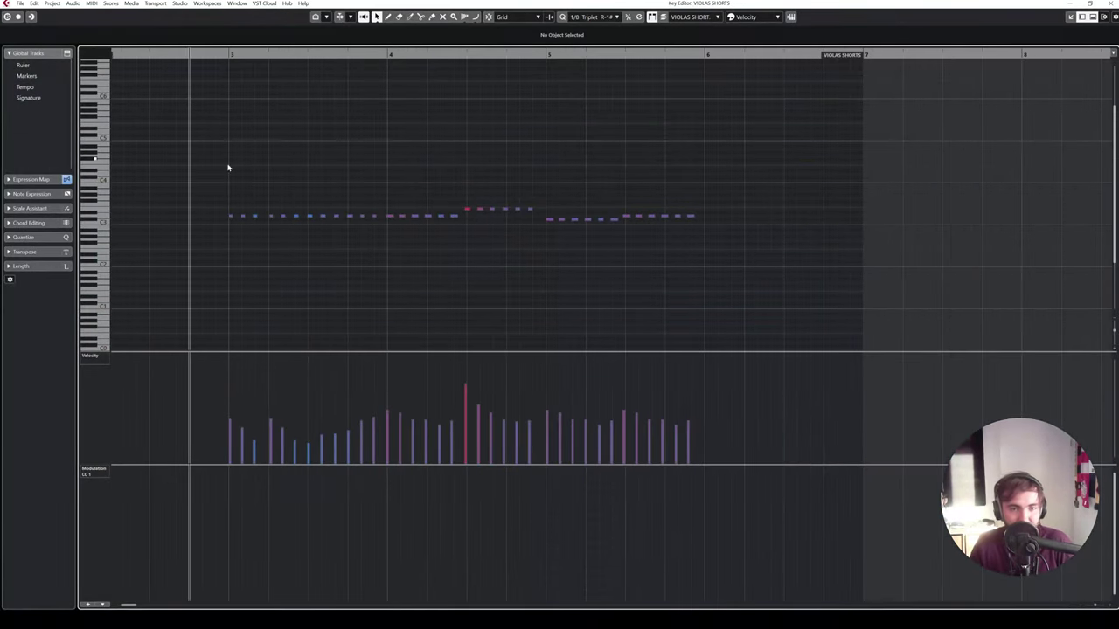
pyautogui.moveTo(227, 167); pyautogui.dragTo(307, 173)
pyautogui.click(344, 166)
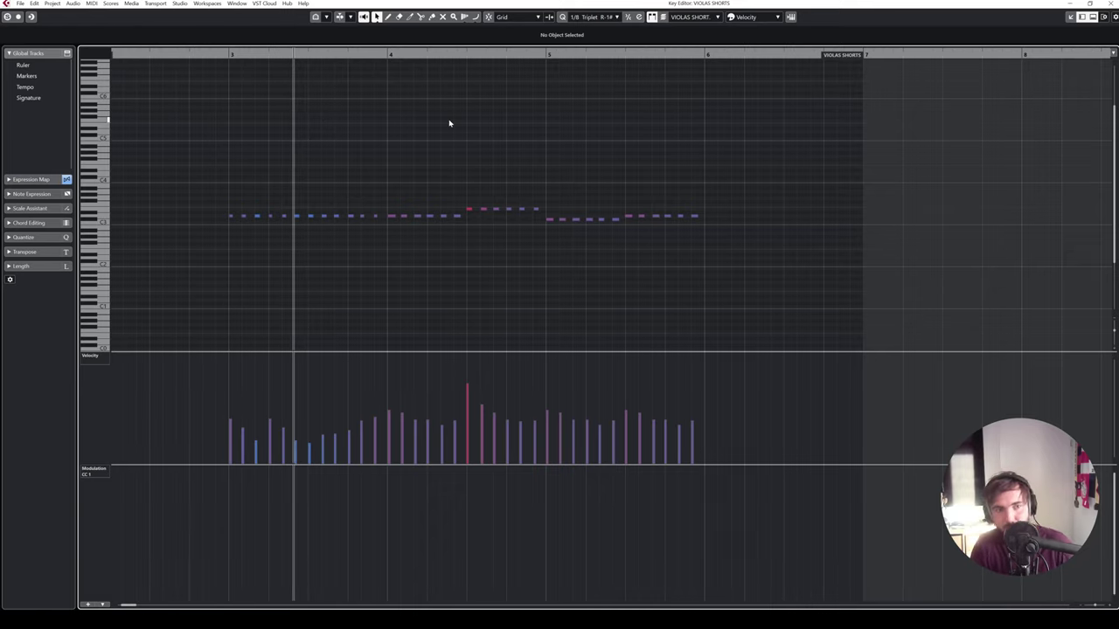
pyautogui.click(1107, 3)
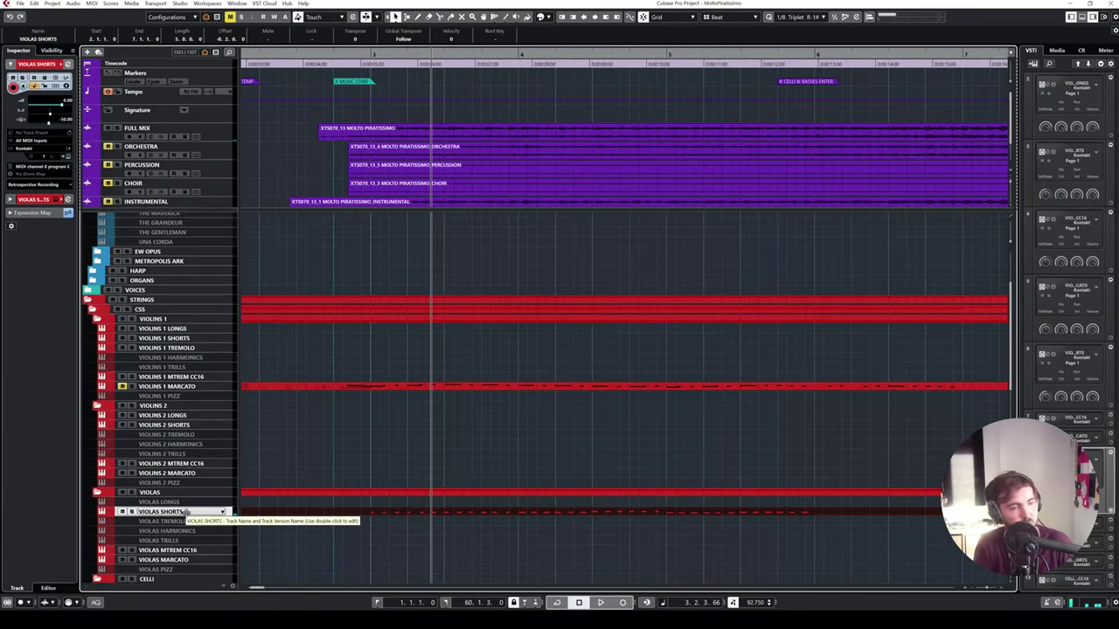
# - Select the FULL MIX track and play a short stretch of the reference around beat 2 of bar 3
pyautogui.click(211, 139)
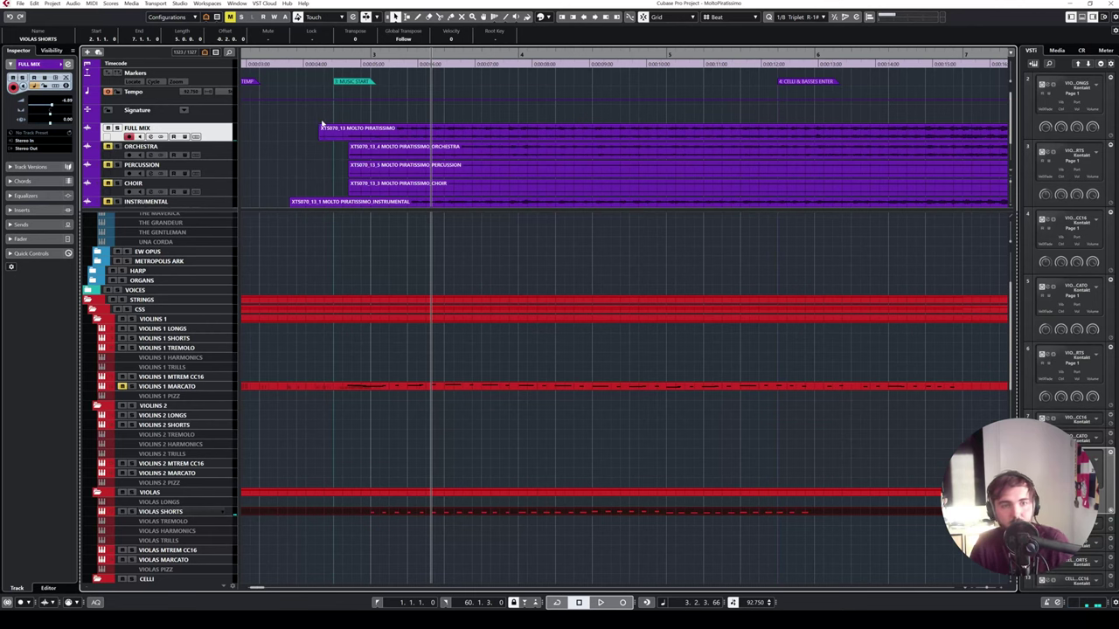
pyautogui.press('space')
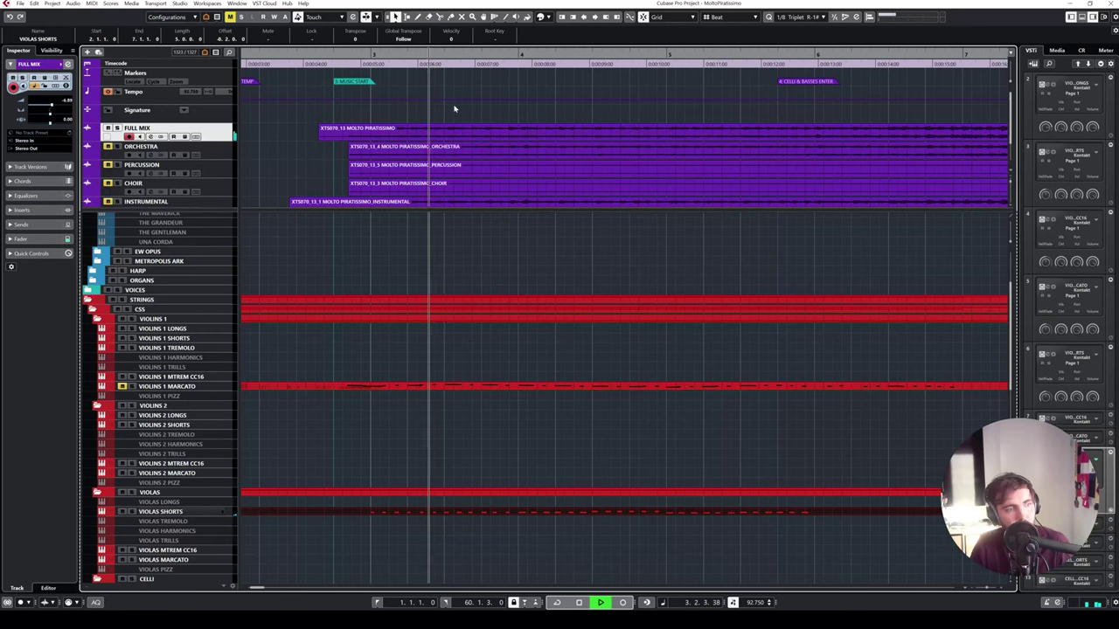
pyautogui.press('space')
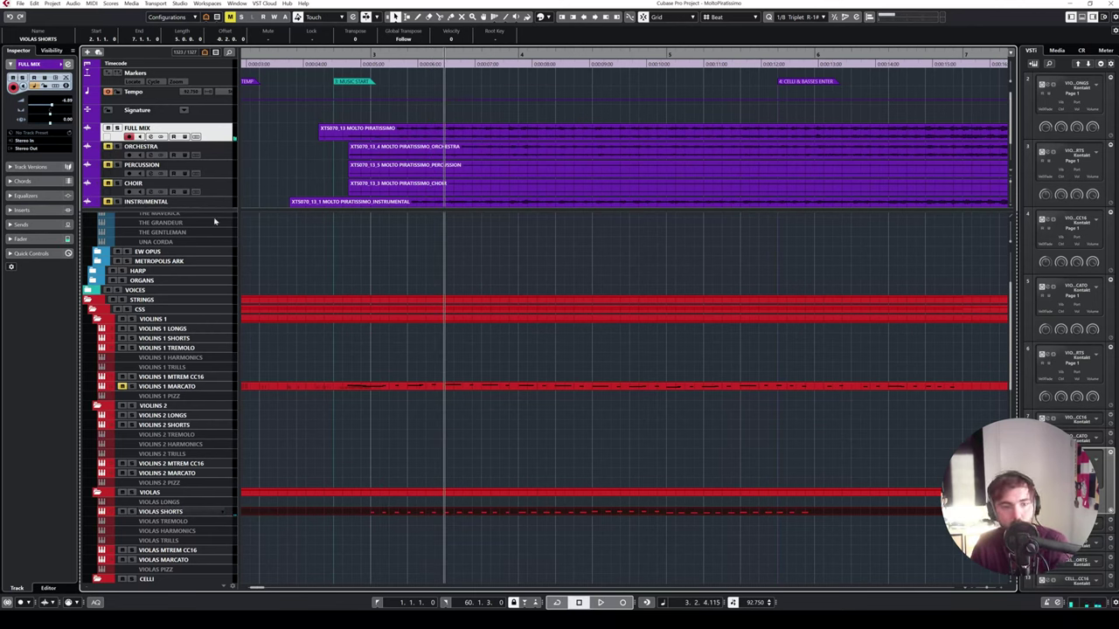
# - Play back the VIOLAS SHORTS track with the reference mix from 3.1.1 through bar 4
pyautogui.click(196, 514)
pyautogui.click(351, 65)
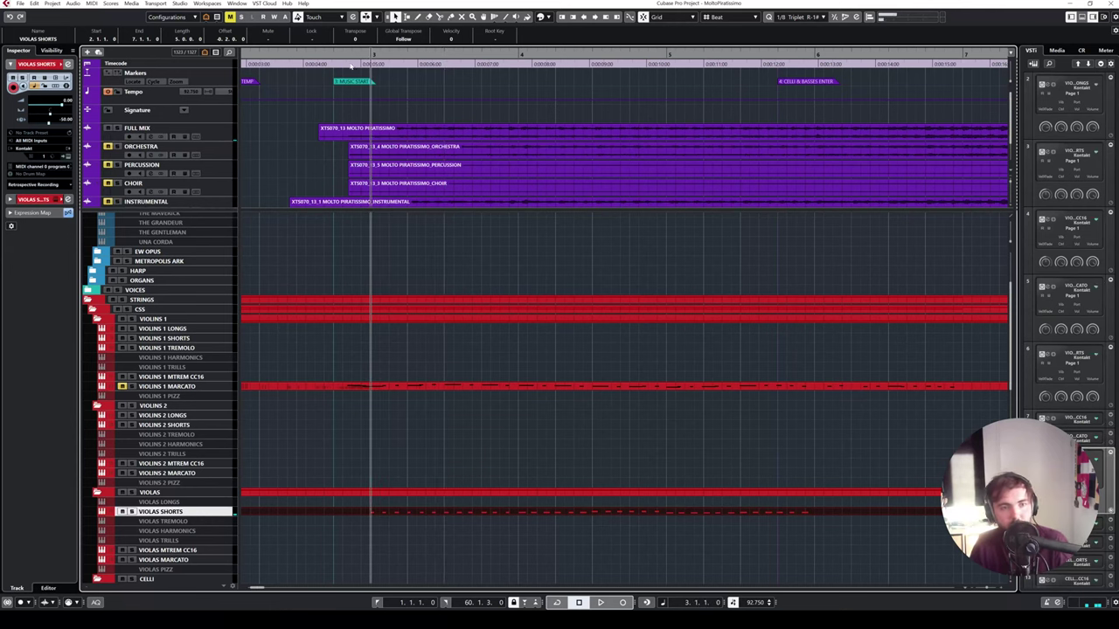
pyautogui.rightClick(231, 131)
pyautogui.click(257, 110)
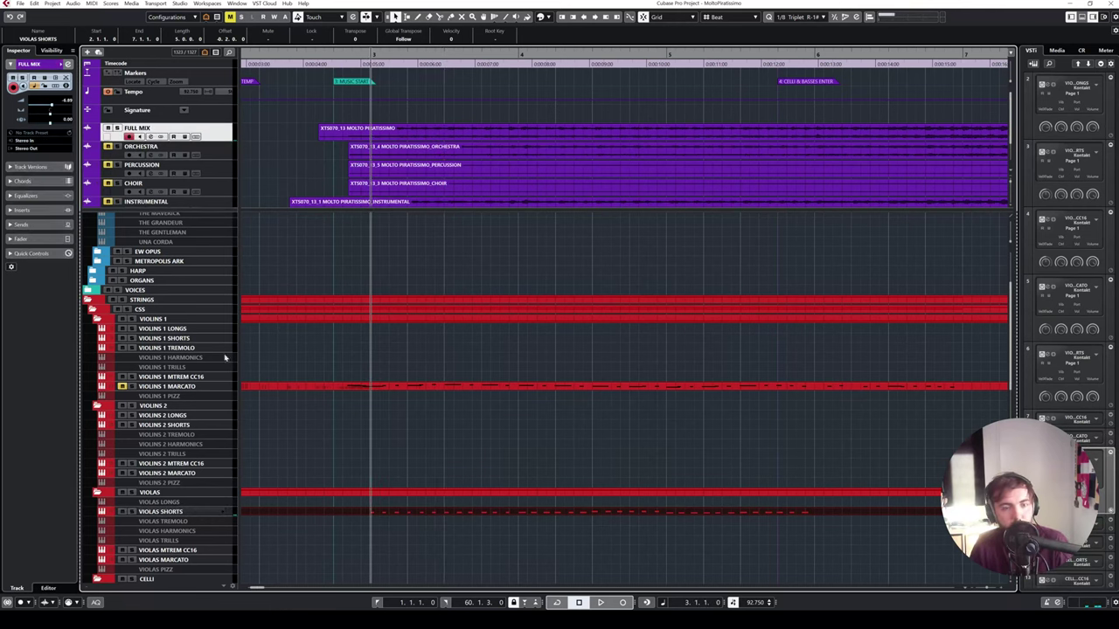
pyautogui.click(192, 513)
pyautogui.press('space')
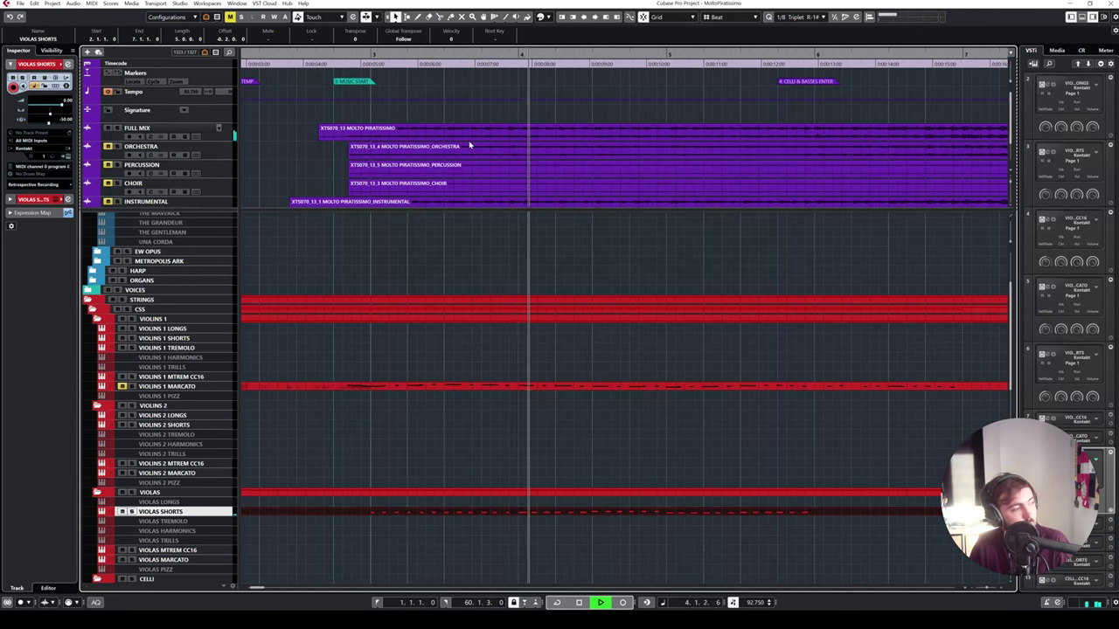
pyautogui.press('space')
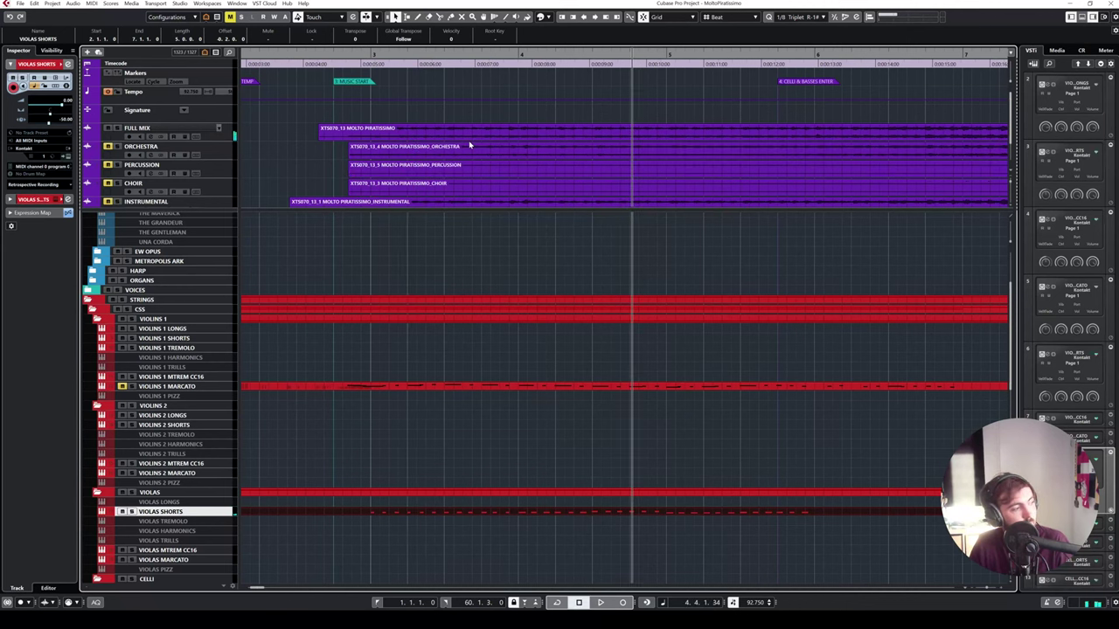
# - Record an upper voice over the existing VIOLAS SHORTS notes in bars 3 and 4, starting from bar 2 as a run-in
pyautogui.click(405, 59)
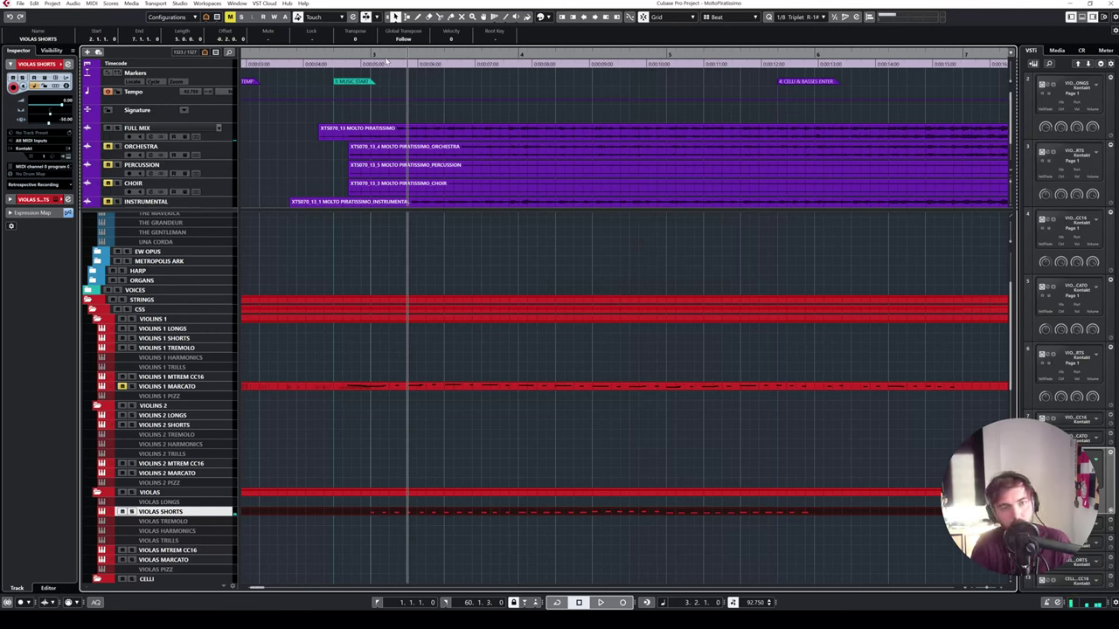
pyautogui.click(368, 57)
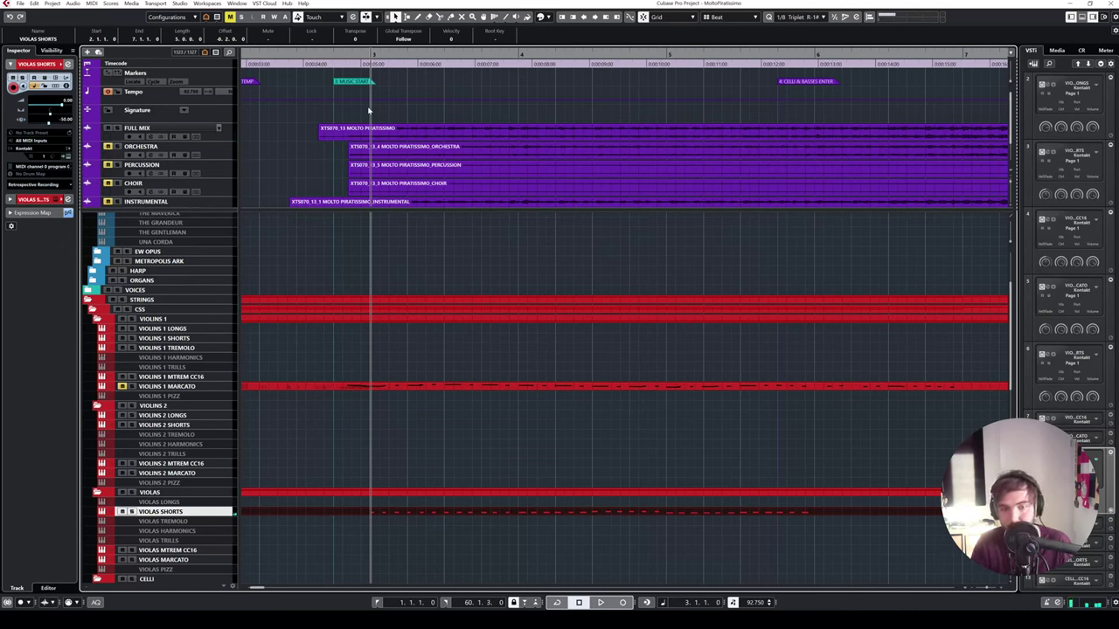
pyautogui.click(307, 63)
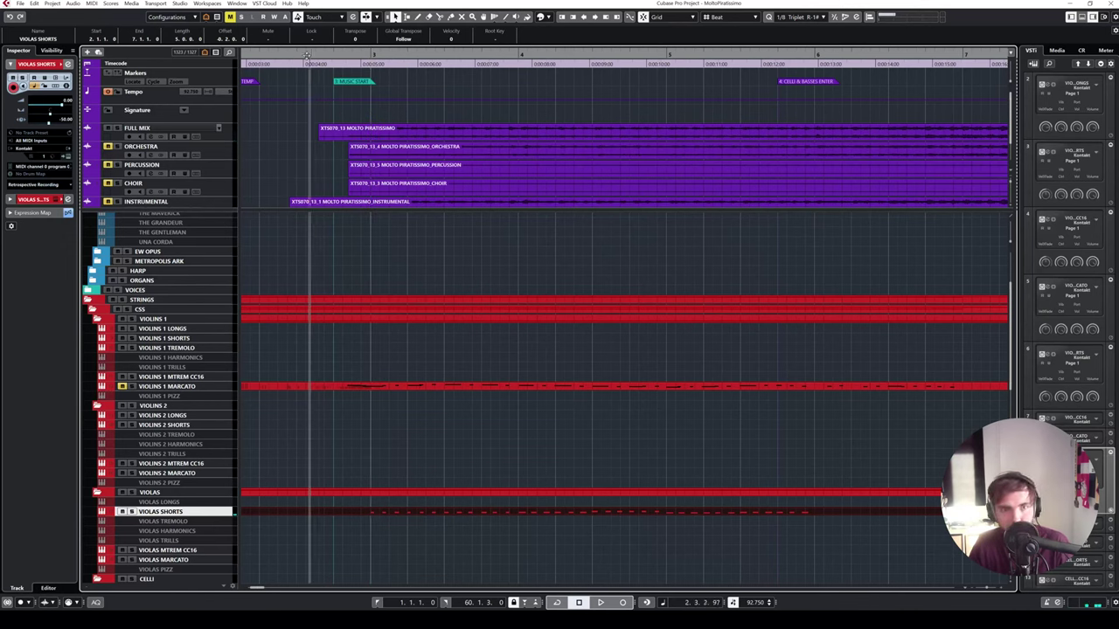
pyautogui.click(296, 63)
pyautogui.press('KP_Multiply')
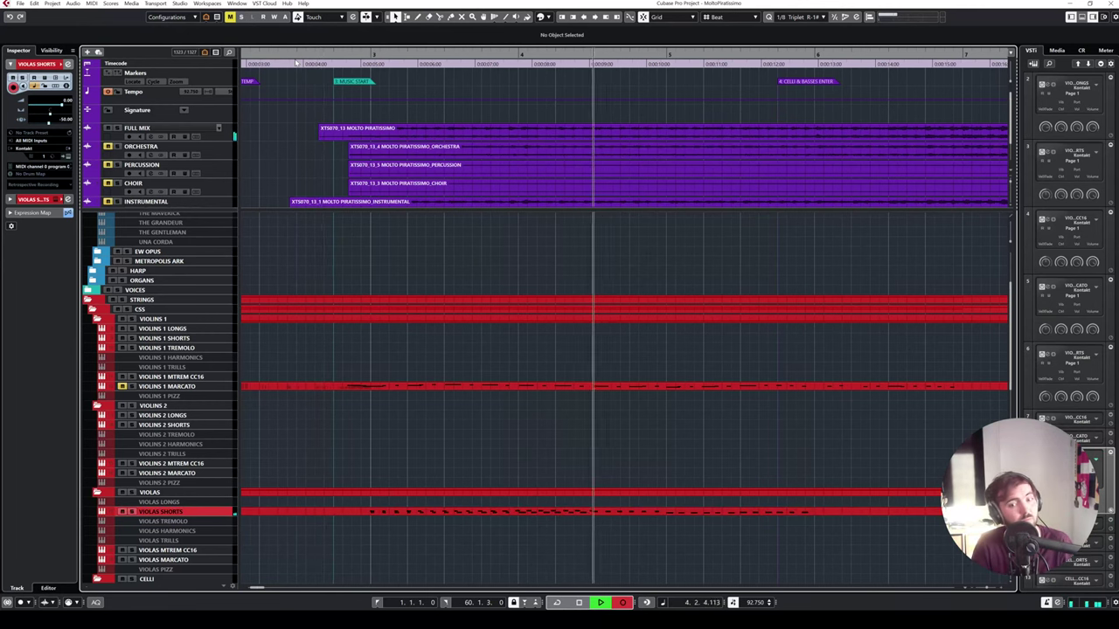
pyautogui.press('space')
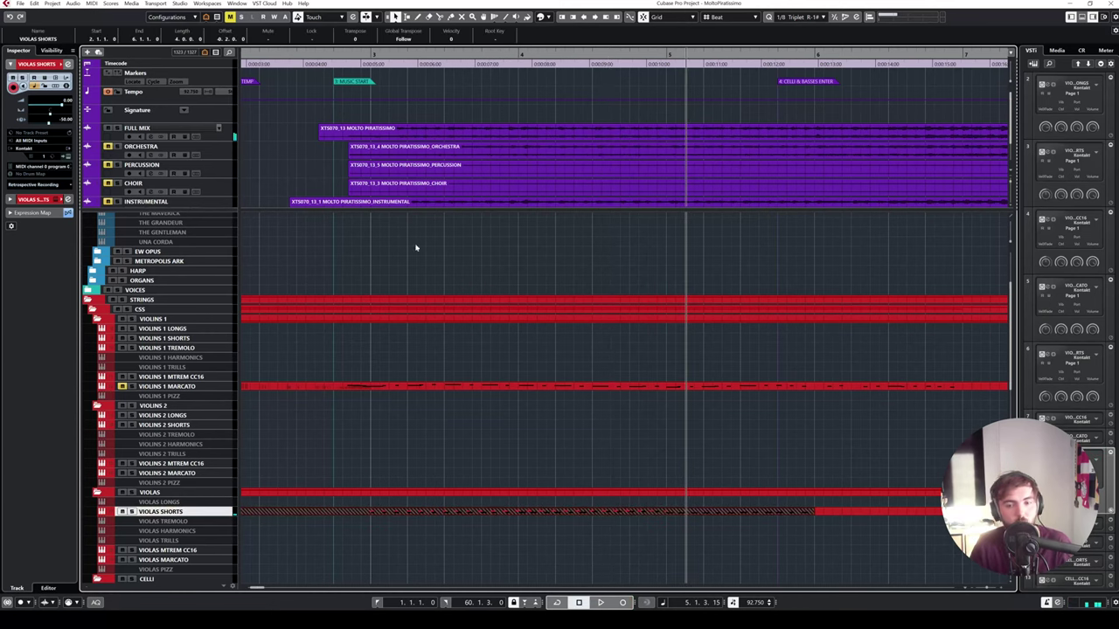
# - Open the VIOLAS SHORTS part and quantize the notes of bars 3 and 4 to the 1/8 triplet grid
pyautogui.rightClick(544, 432)
pyautogui.doubleClick(520, 511)
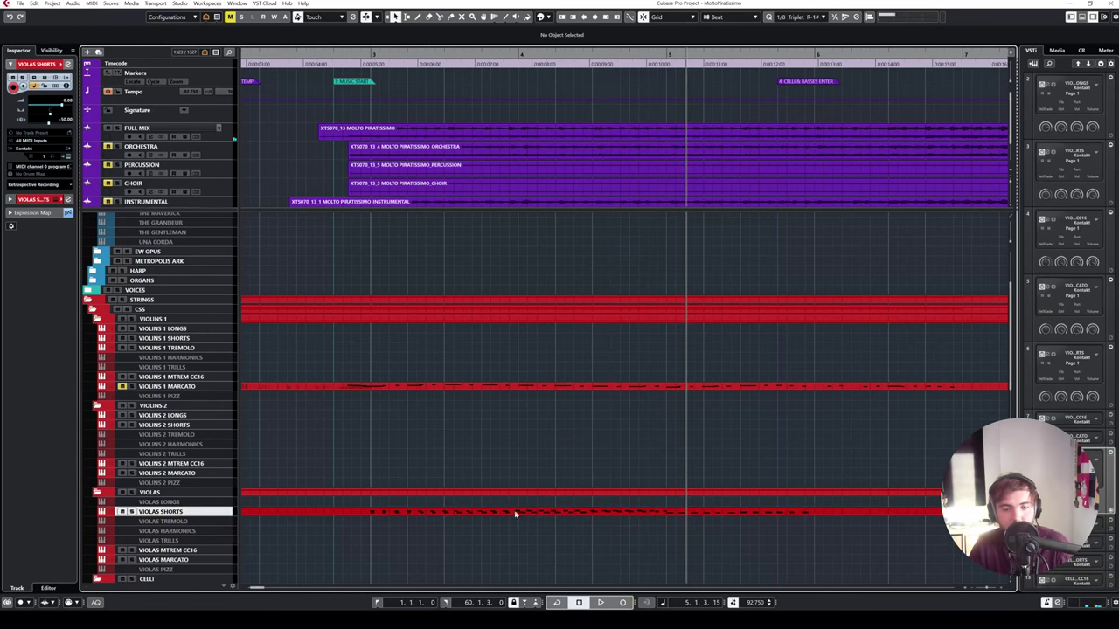
pyautogui.moveTo(222, 179); pyautogui.dragTo(587, 274)
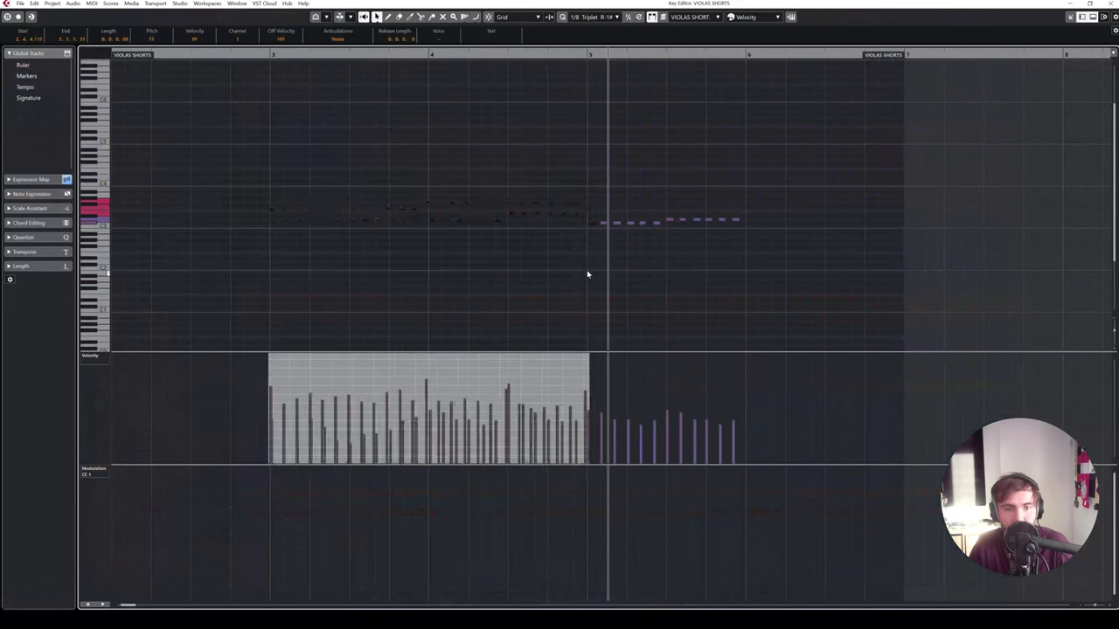
pyautogui.press('q')
pyautogui.click(554, 178)
# - Audition the part, raise the upper note at 5.1.1 to the pitch of bar 4's upper line, and close the Key Editor
pyautogui.press('KP_Multiply')
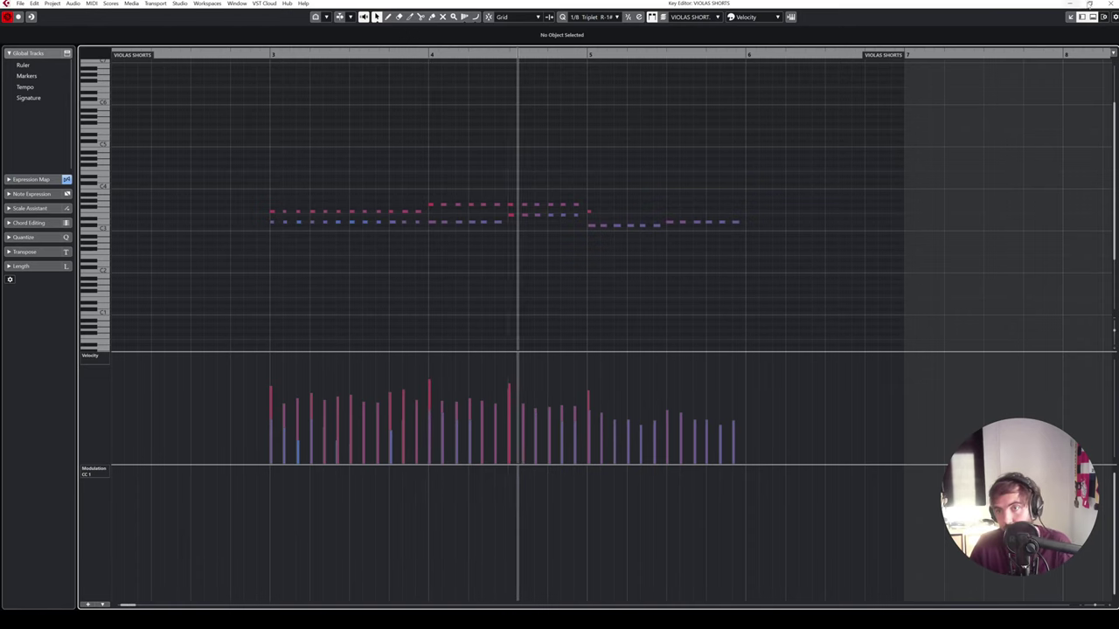
pyautogui.press('space')
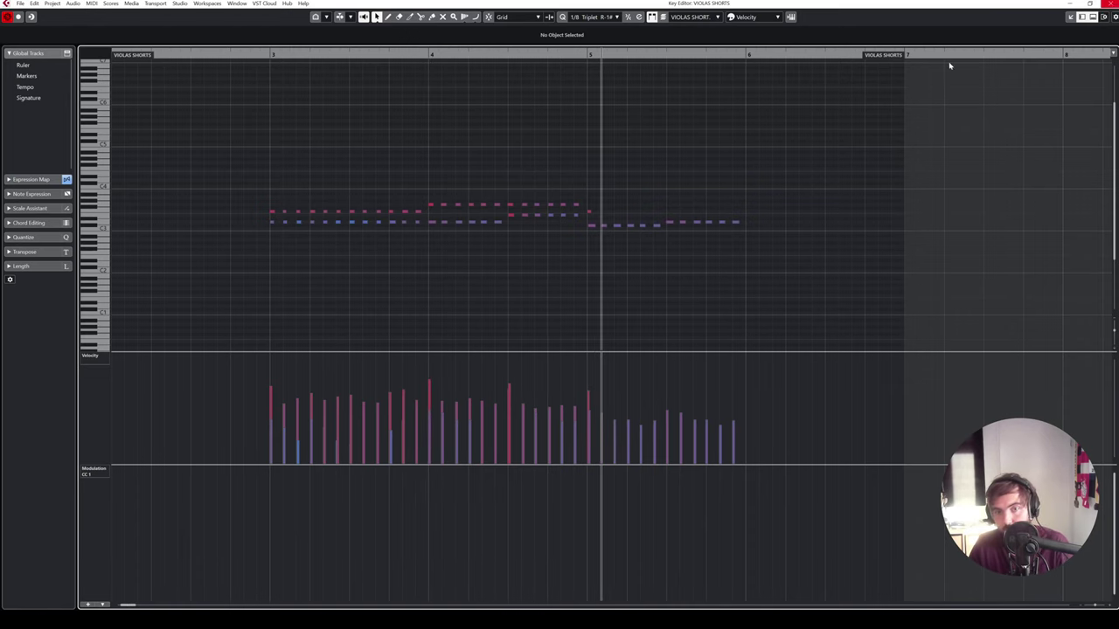
pyautogui.click(591, 215)
pyautogui.click(1110, 3)
pyautogui.click(301, 249)
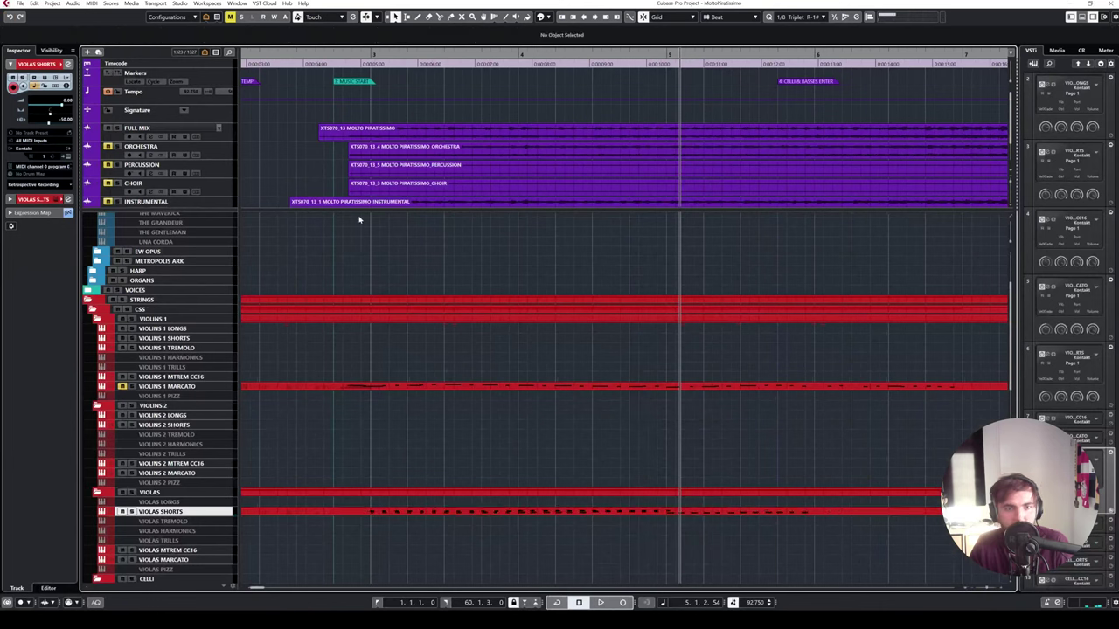
# - Play the reference mix from bar 3 with VIOLAS SHORTS muted, then set the playback position to 3.4.1
pyautogui.click(381, 56)
pyautogui.press('space')
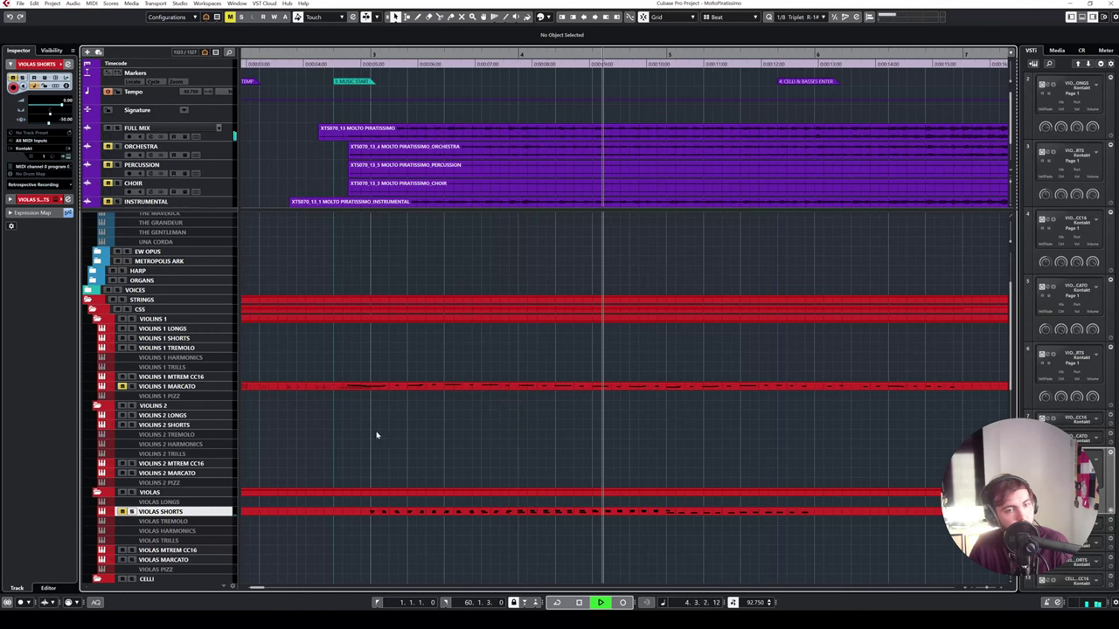
pyautogui.press('space')
pyautogui.click(481, 59)
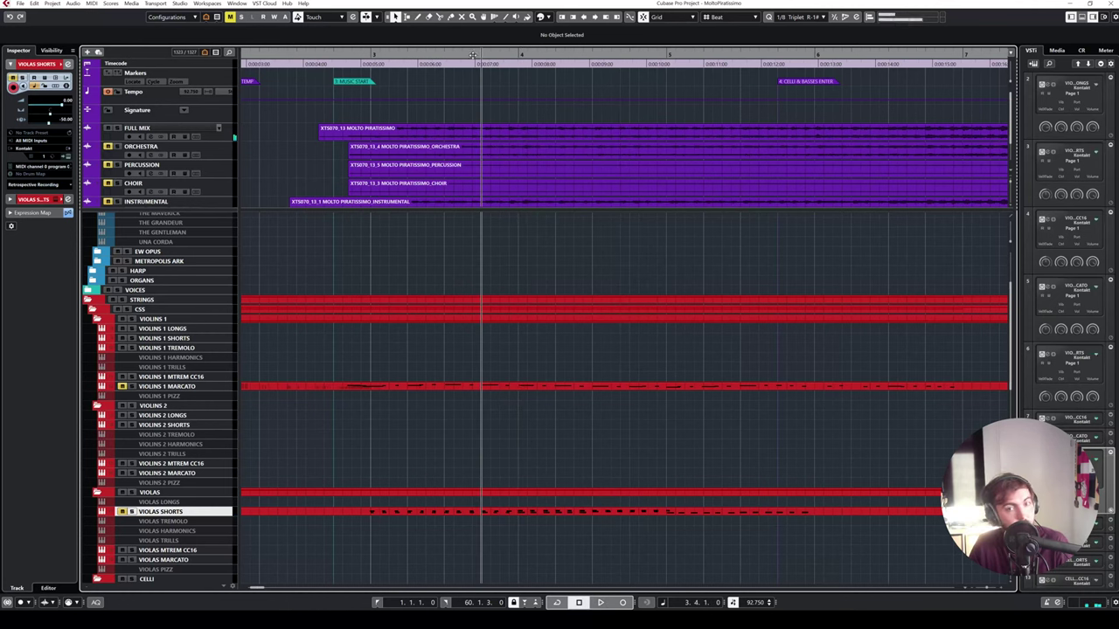
# - Unmute VIOLAS SHORTS, audition it in solo against the reference, and move the playback position to 2.4.1
pyautogui.click(156, 129)
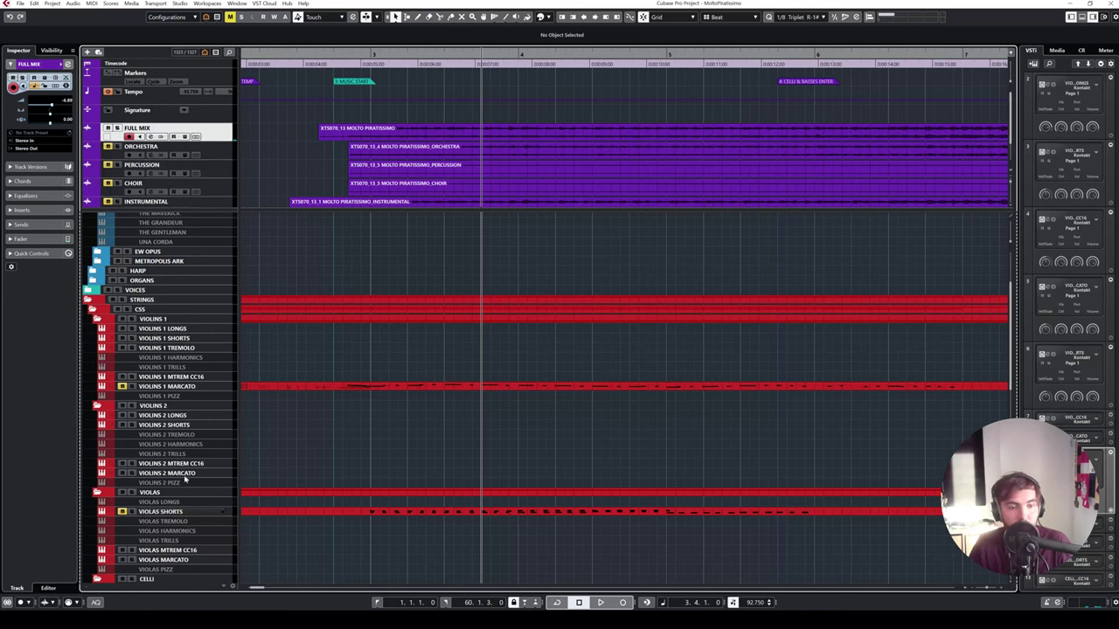
pyautogui.click(131, 512)
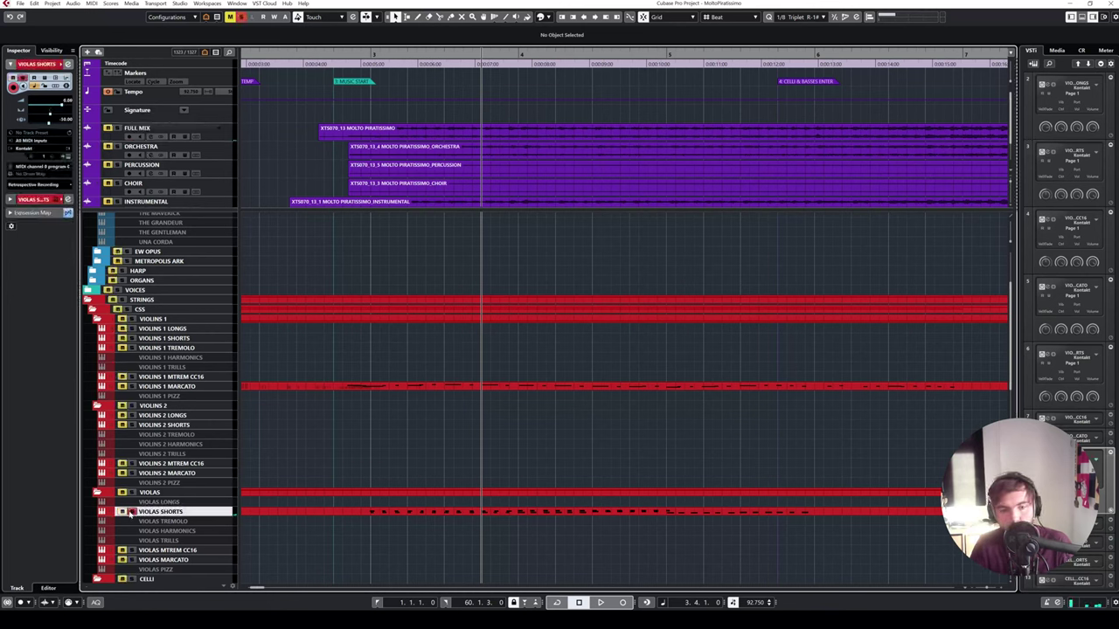
pyautogui.click(127, 513)
pyautogui.click(330, 55)
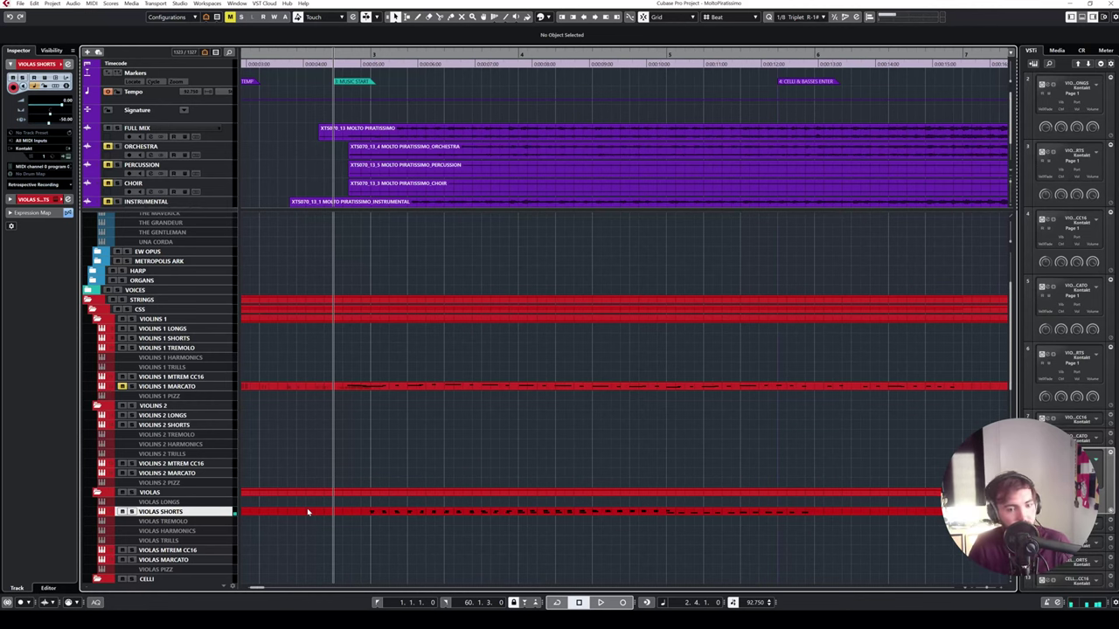
# - Duplicate the upper-voice notes of bars 3 and 4 in VIOLAS SHORTS four semitones higher, keeping the originals from 3.1.1
pyautogui.doubleClick(339, 516)
pyautogui.moveTo(251, 180); pyautogui.dragTo(569, 212)
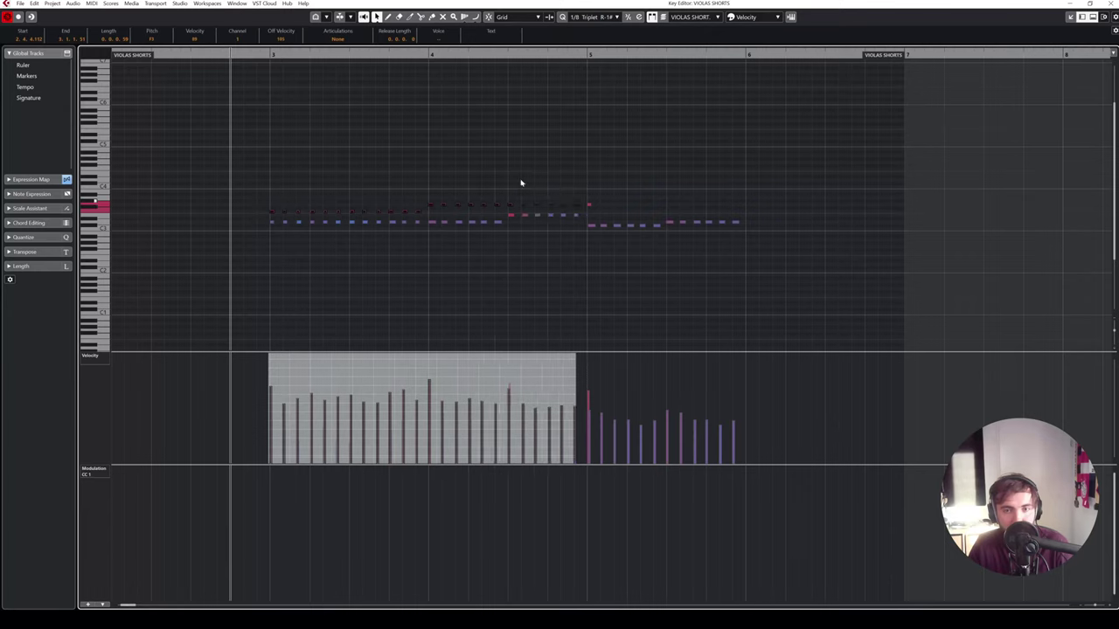
pyautogui.click(270, 55)
pyautogui.press('Up')
pyautogui.press('Up')
pyautogui.press('Up')
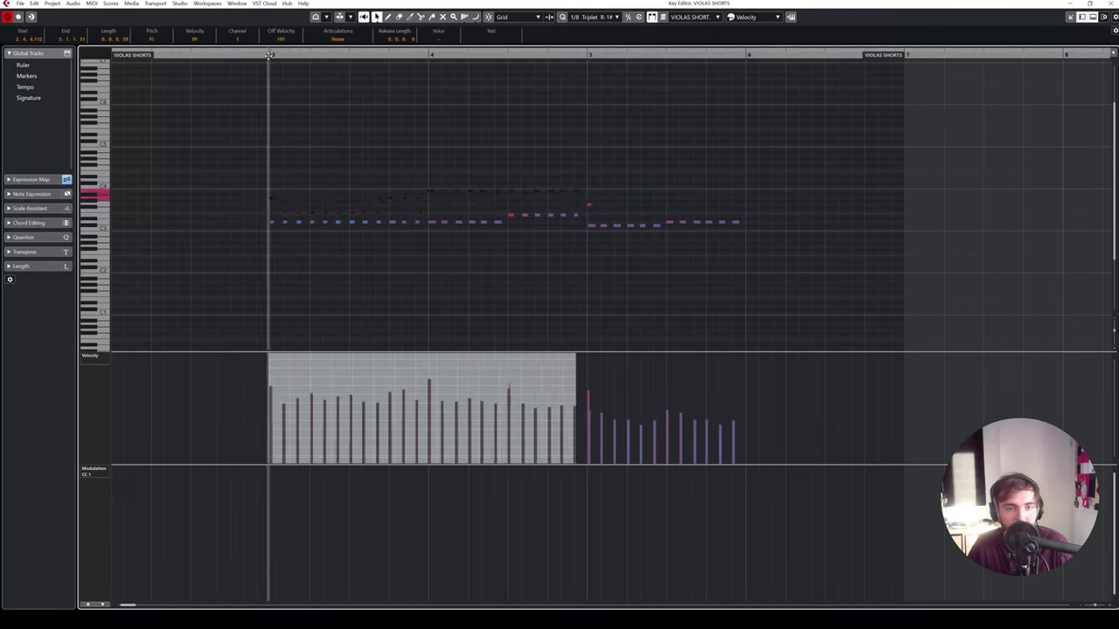
pyautogui.hotkey('ctrl', 'v')
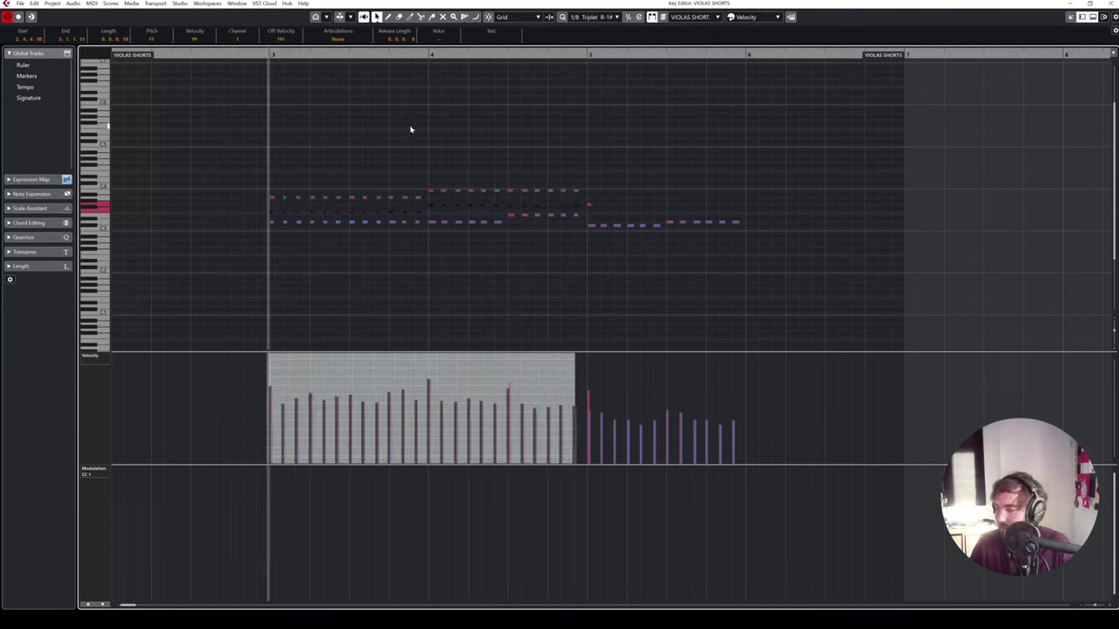
pyautogui.click(410, 130)
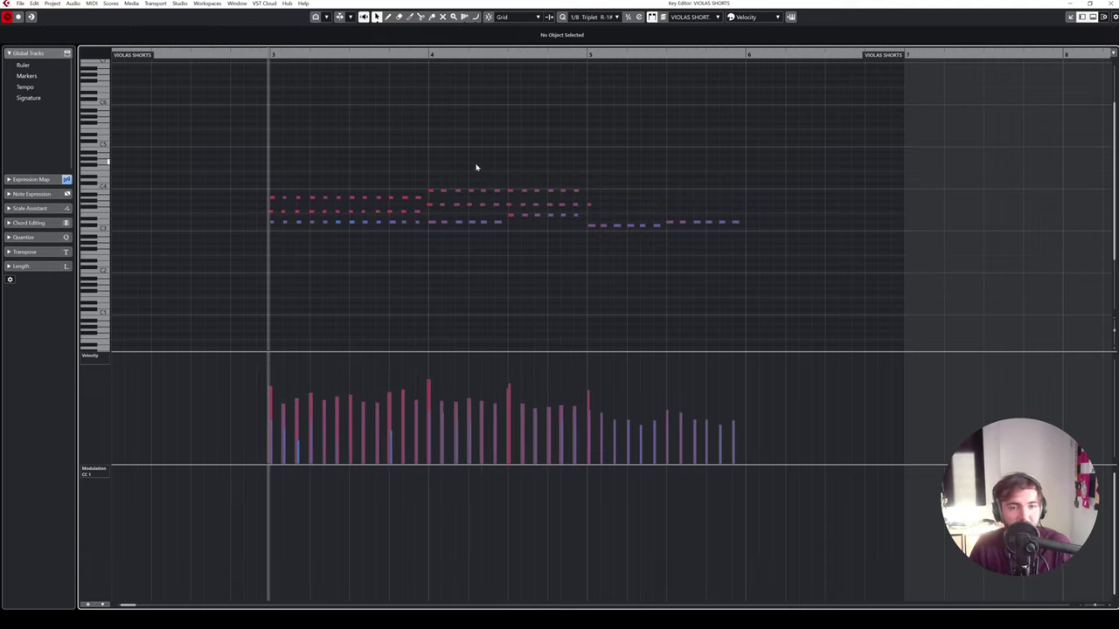
# - Lower the top voice in bar 4 by one semitone to A#3, play it back, and quantize the notes of bars 3 and 4
pyautogui.moveTo(427, 183); pyautogui.dragTo(596, 193)
pyautogui.press('space')
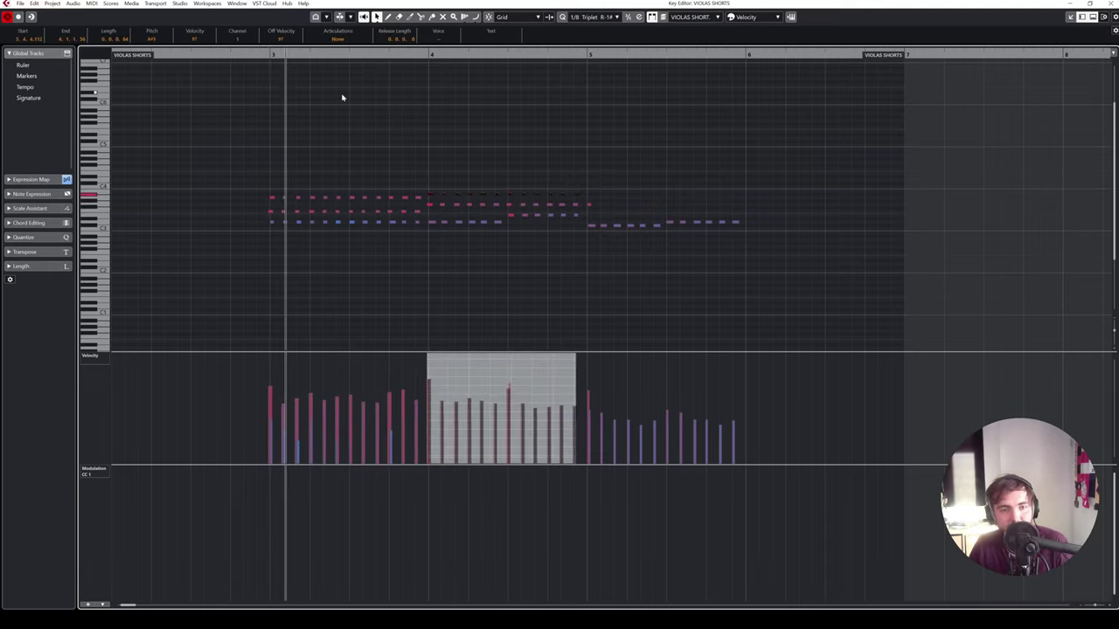
pyautogui.moveTo(211, 133); pyautogui.dragTo(555, 277)
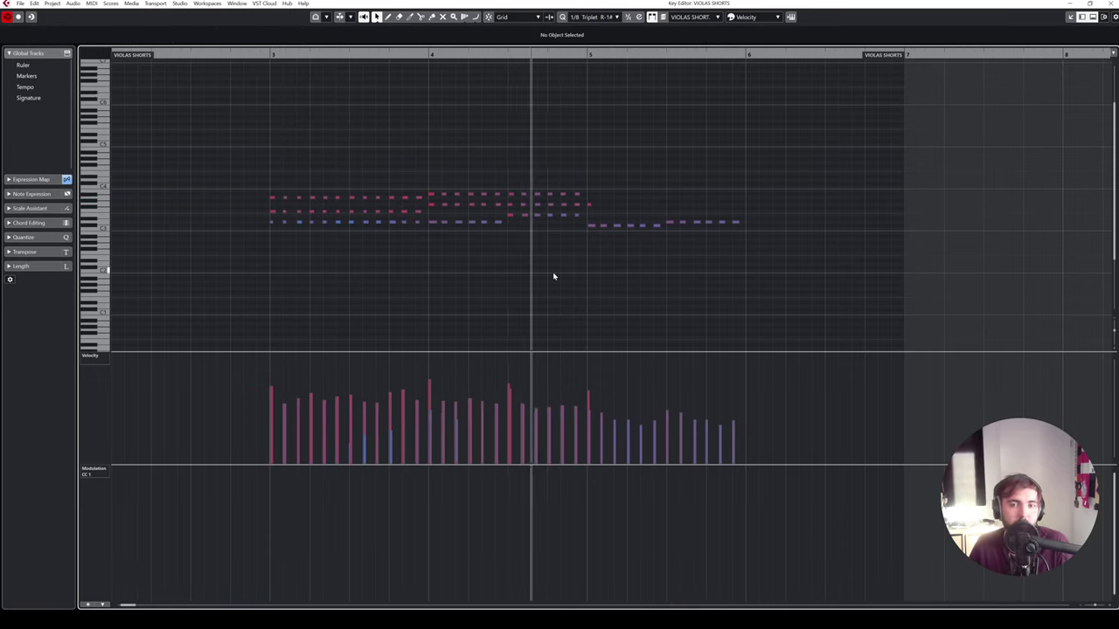
# - Solo the FULL MIX reference and listen to the passage from bar 4 into bar 5
pyautogui.press('space')
pyautogui.click(1108, 4)
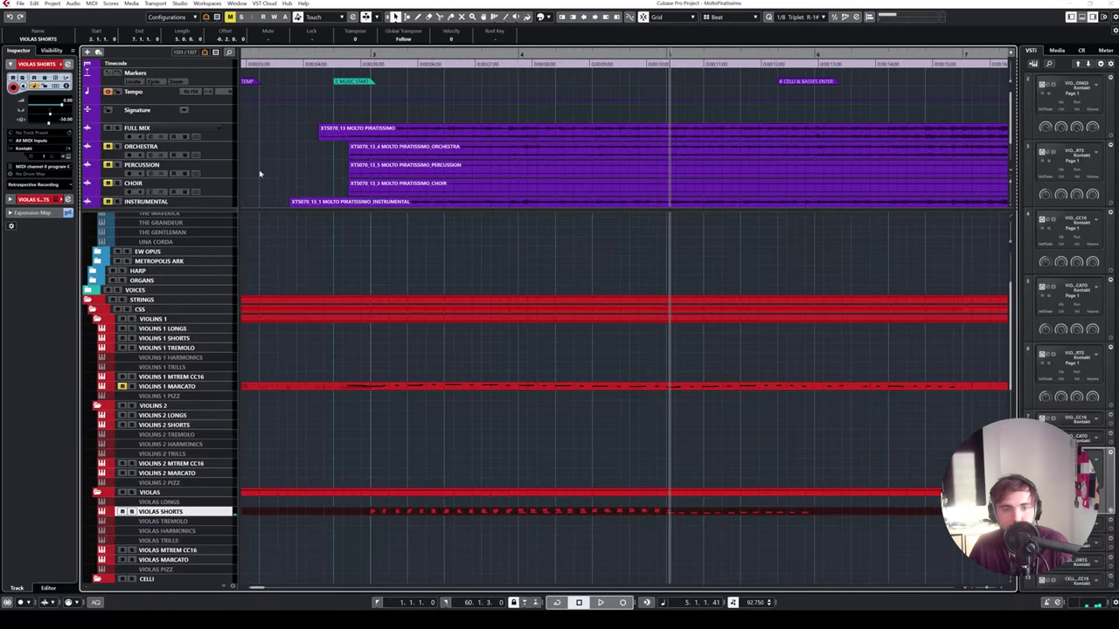
pyautogui.click(230, 136)
pyautogui.click(445, 53)
pyautogui.press('space')
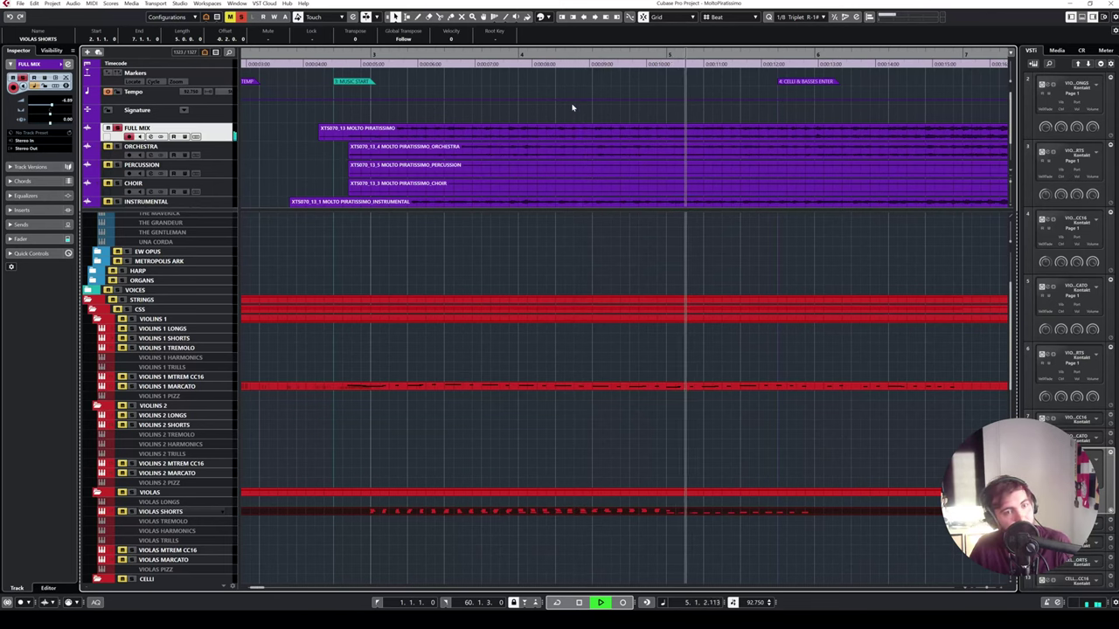
pyautogui.press('space')
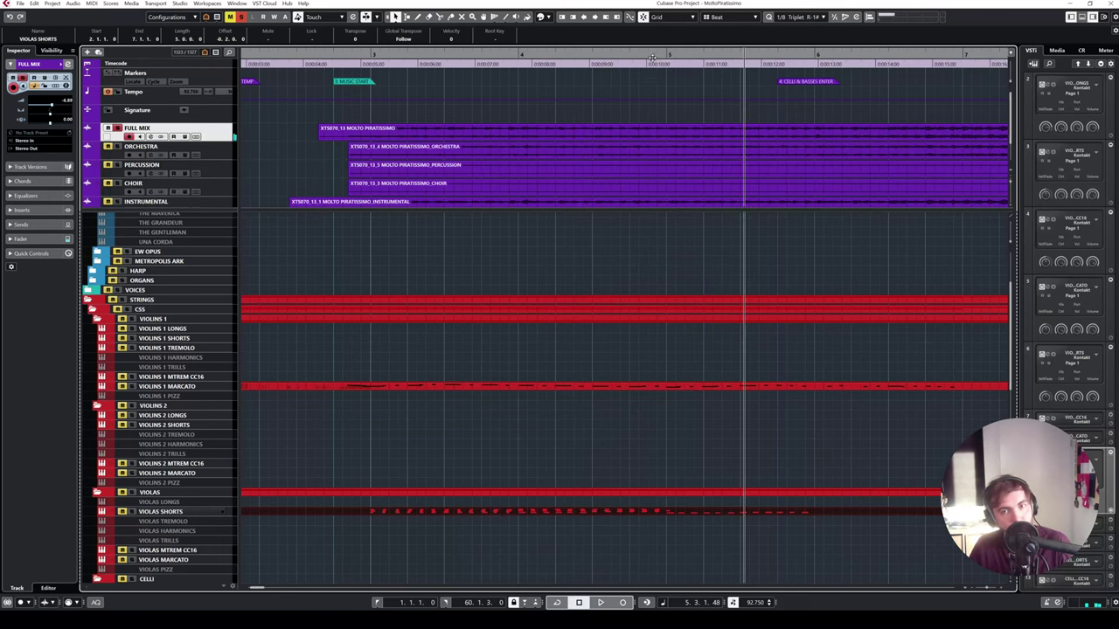
pyautogui.moveTo(652, 58); pyautogui.dragTo(554, 174)
pyautogui.press('space')
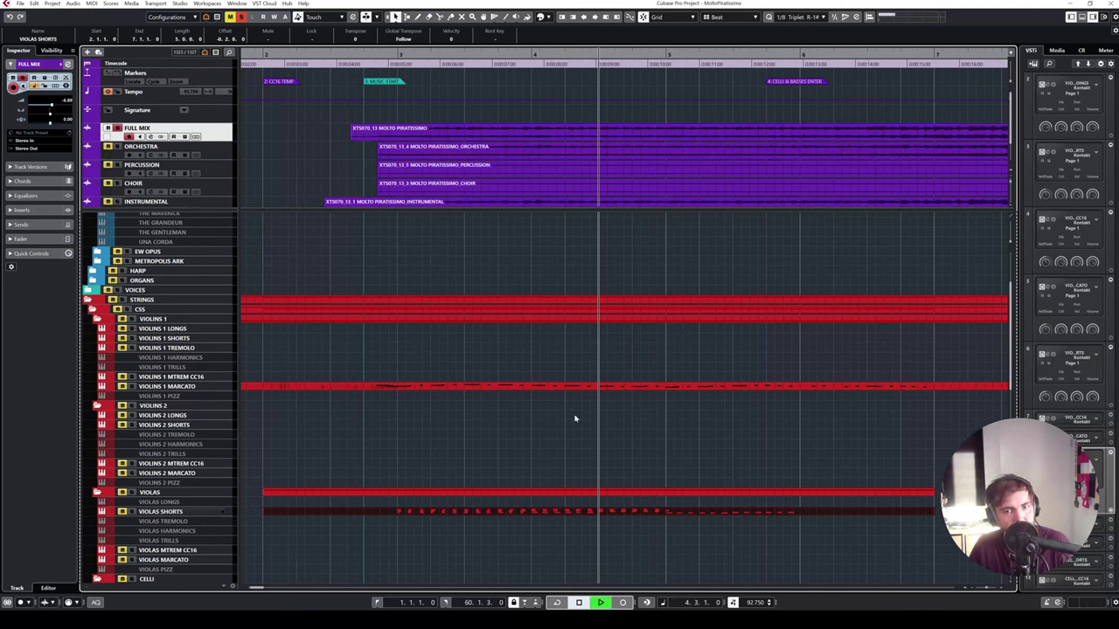
pyautogui.press('space')
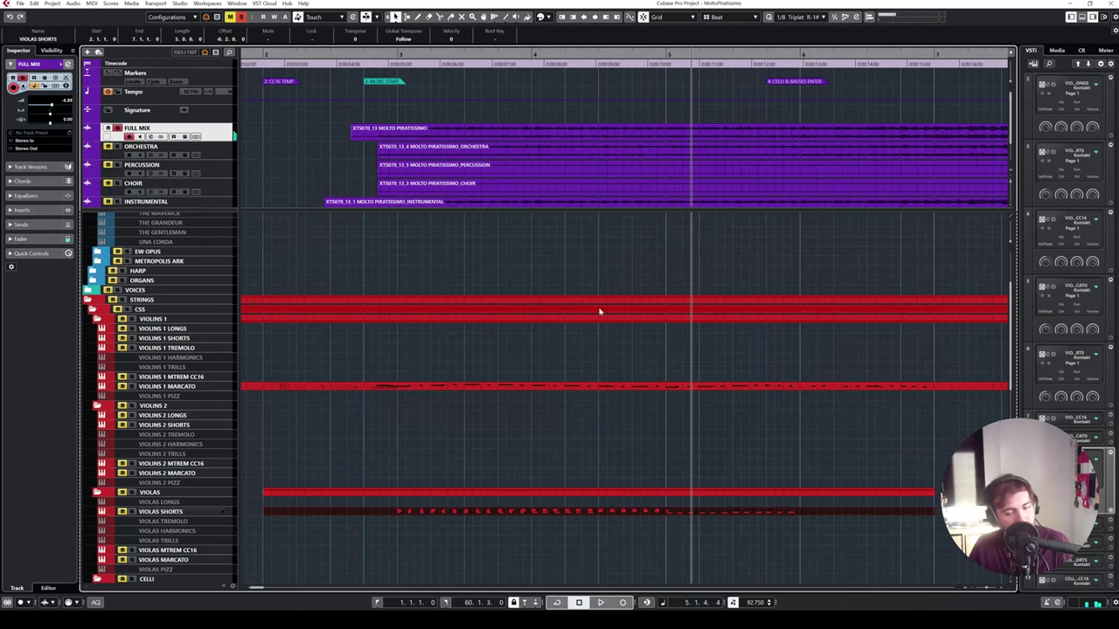
# - Delete the stray note at bar 5 in VIOLAS SHORTS, paste bar 4's two upper voices at 5.1.1, and lower them with the top voice on A3
pyautogui.click(142, 511)
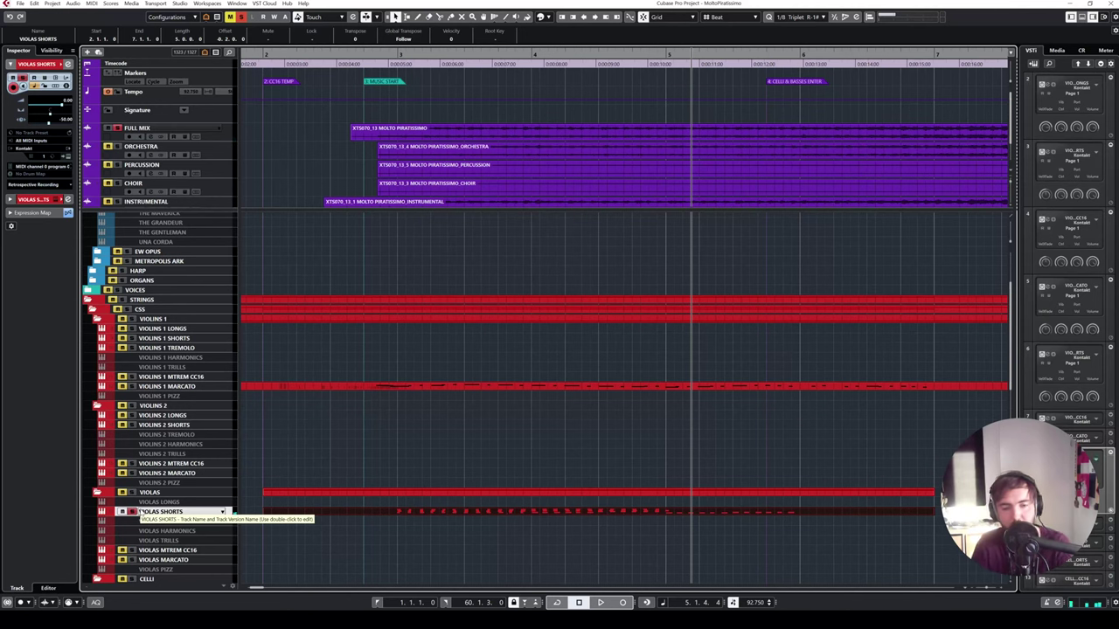
pyautogui.doubleClick(511, 510)
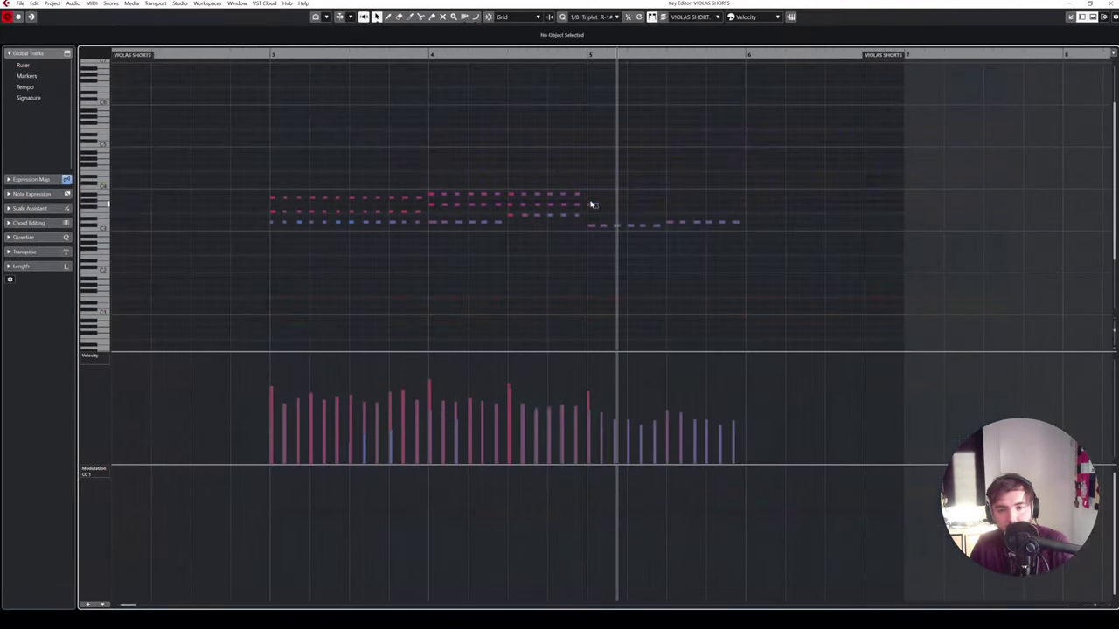
pyautogui.moveTo(507, 186)
pyautogui.mouseDown()
pyautogui.moveTo(564, 206)
pyautogui.moveTo(587, 201)
pyautogui.moveTo(507, 170)
pyautogui.mouseUp()
pyautogui.press('Delete')
pyautogui.moveTo(588, 55); pyautogui.dragTo(588, 51)
pyautogui.hotkey('ctrl', 'v')
pyautogui.moveTo(675, 198); pyautogui.dragTo(588, 179)
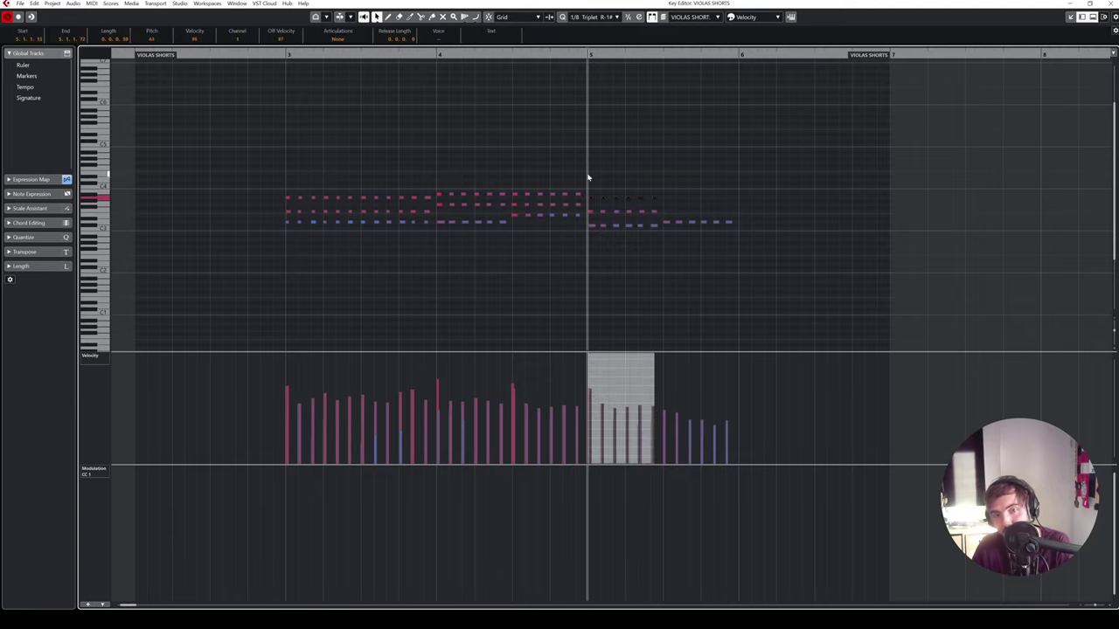
pyautogui.click(611, 173)
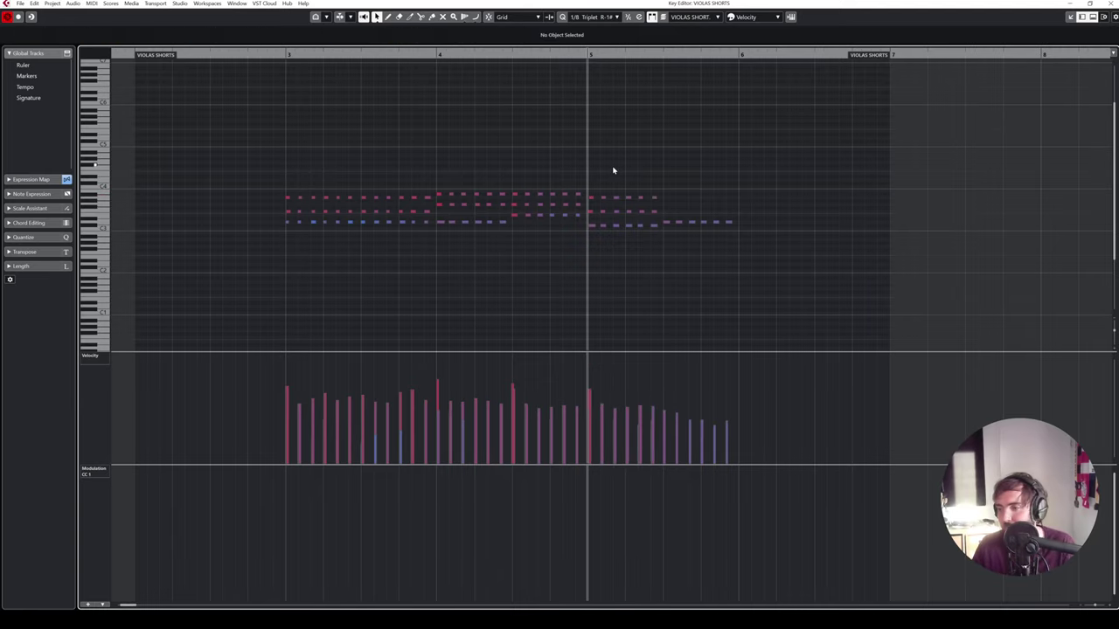
# - Play back the VIOLAS SHORTS part from bar 3 through the new harmony in bar 5
pyautogui.press('h')
pyautogui.press('h')
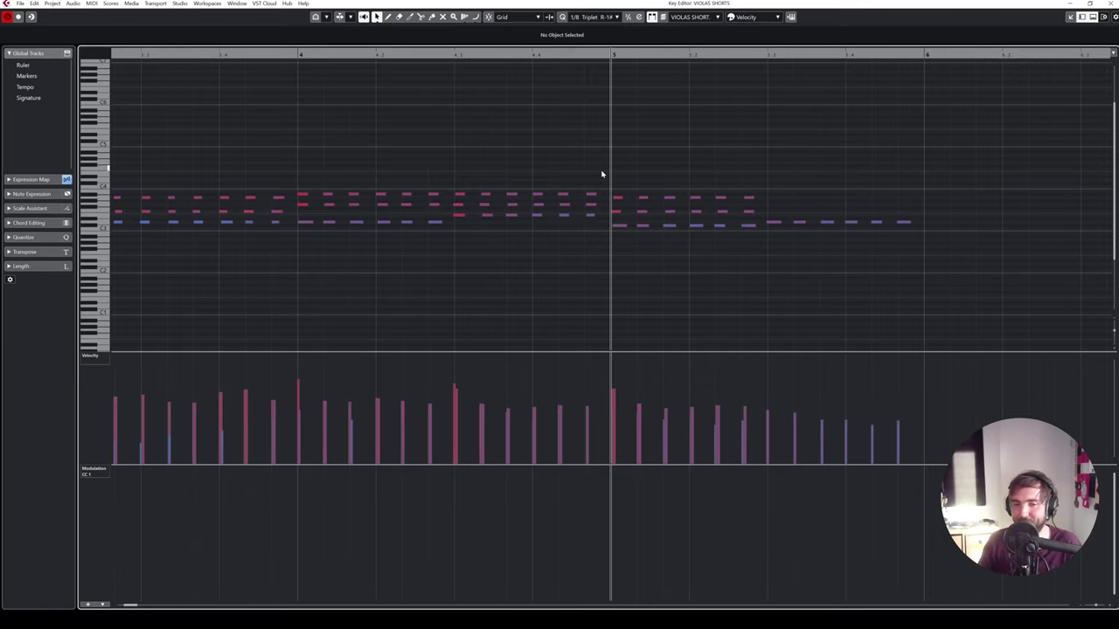
pyautogui.moveTo(320, 56); pyautogui.dragTo(274, 54)
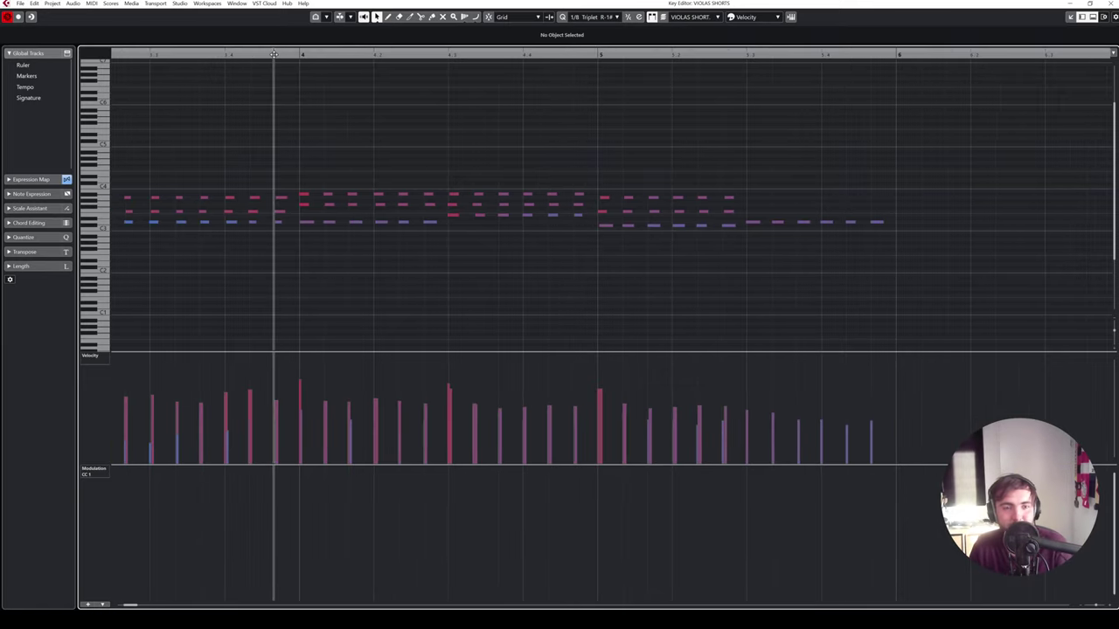
pyautogui.press('g')
pyautogui.press('g')
pyautogui.press('g')
pyautogui.hscroll(2, 533, 147)
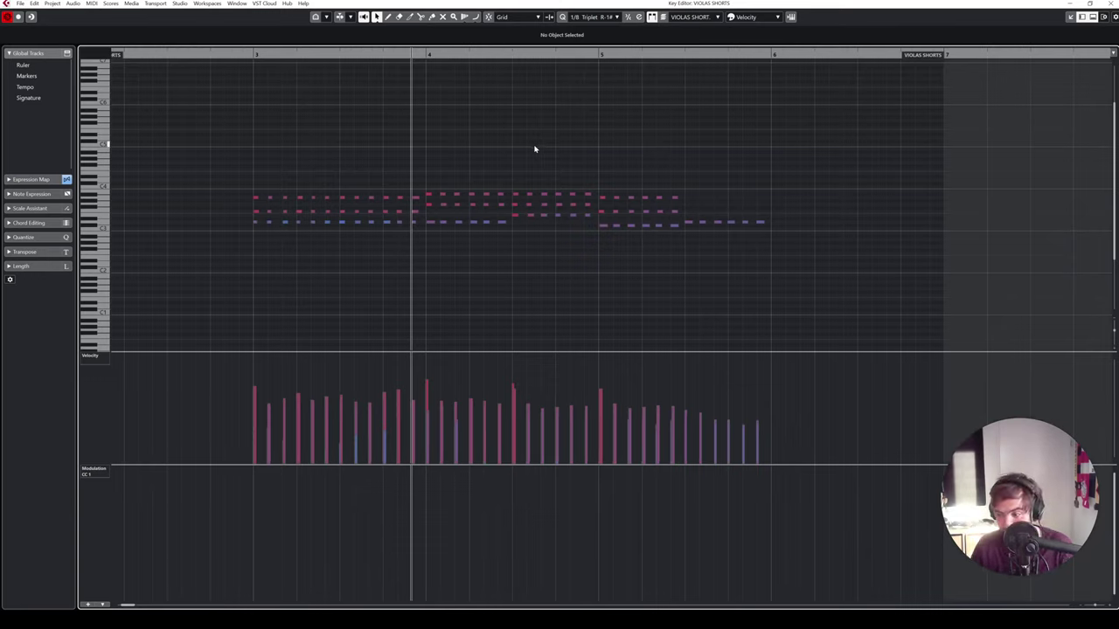
pyautogui.click(243, 55)
pyautogui.press('space')
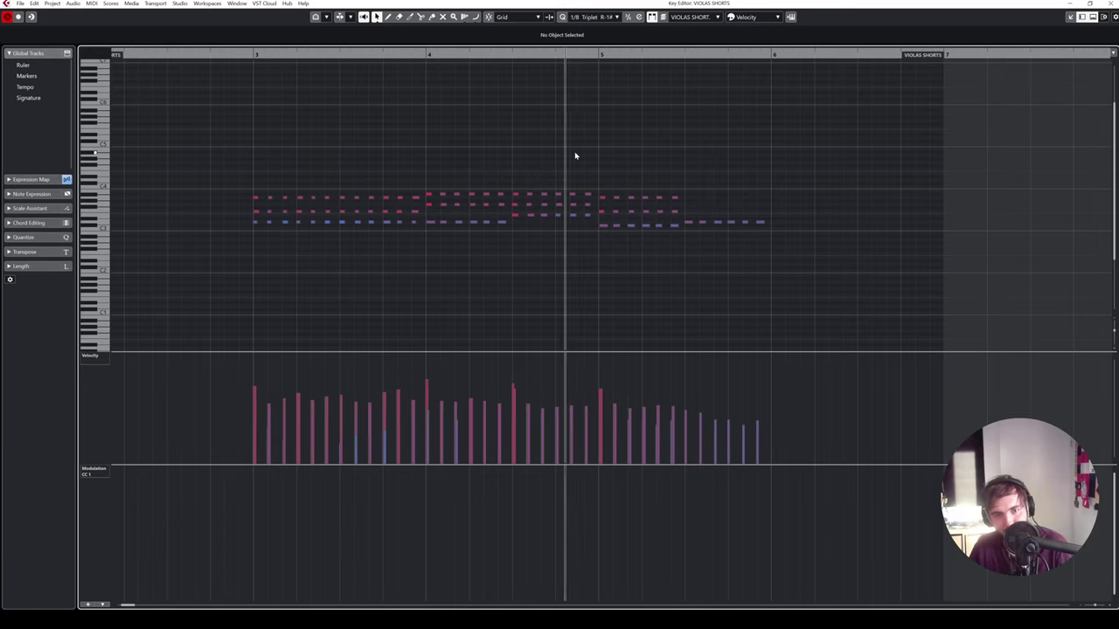
# - Lower the middle voice in the first half of bar 5 to E3 and play the change back from just before bar 5
pyautogui.click(603, 210)
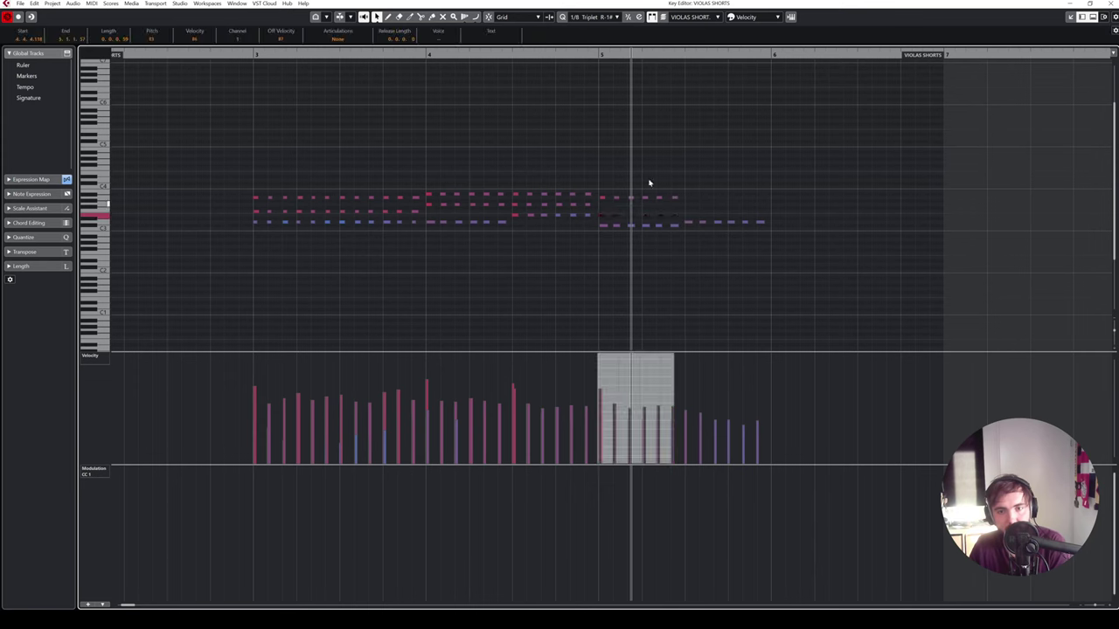
pyautogui.click(568, 52)
pyautogui.scroll(2, 757, 155)
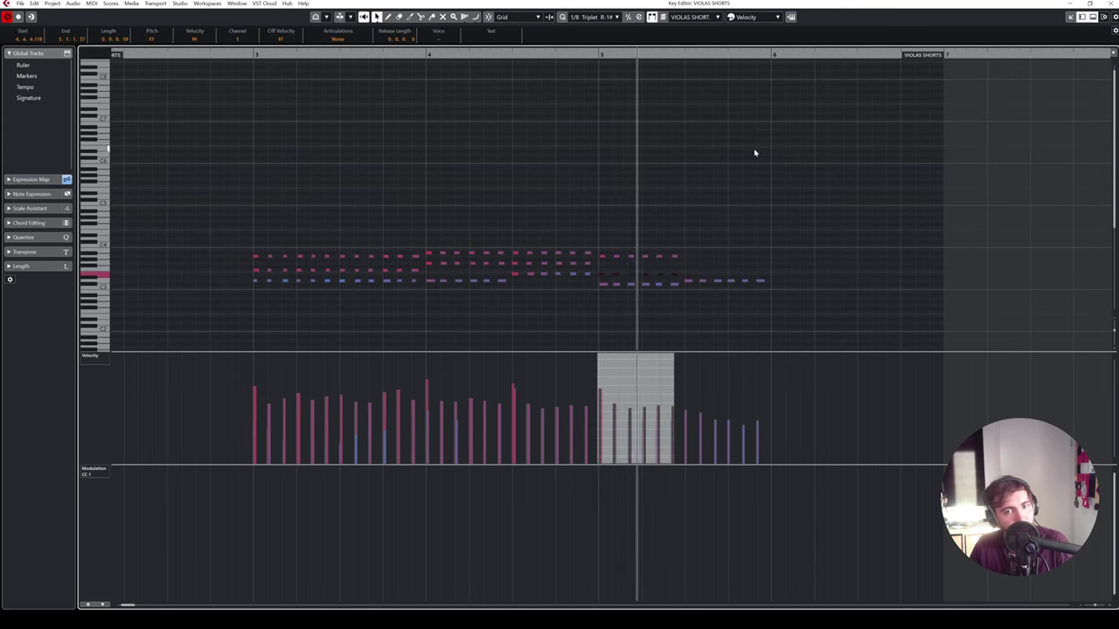
# - Return to the project and play the FULL MIX reference in solo over the first half of bar 5
pyautogui.click(1110, 4)
pyautogui.click(227, 140)
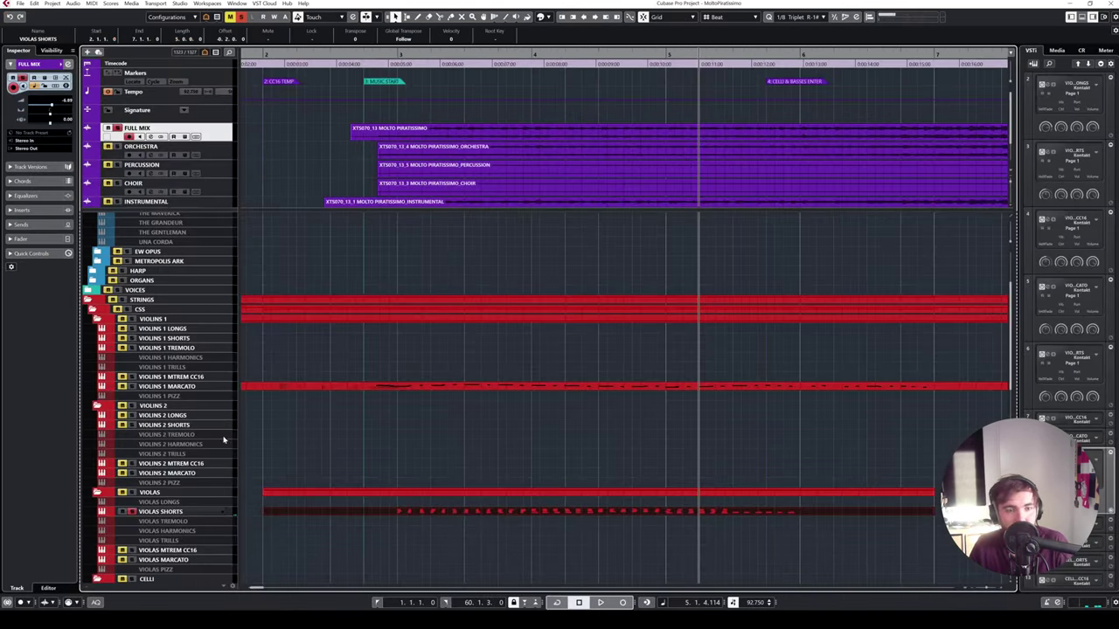
pyautogui.press('space')
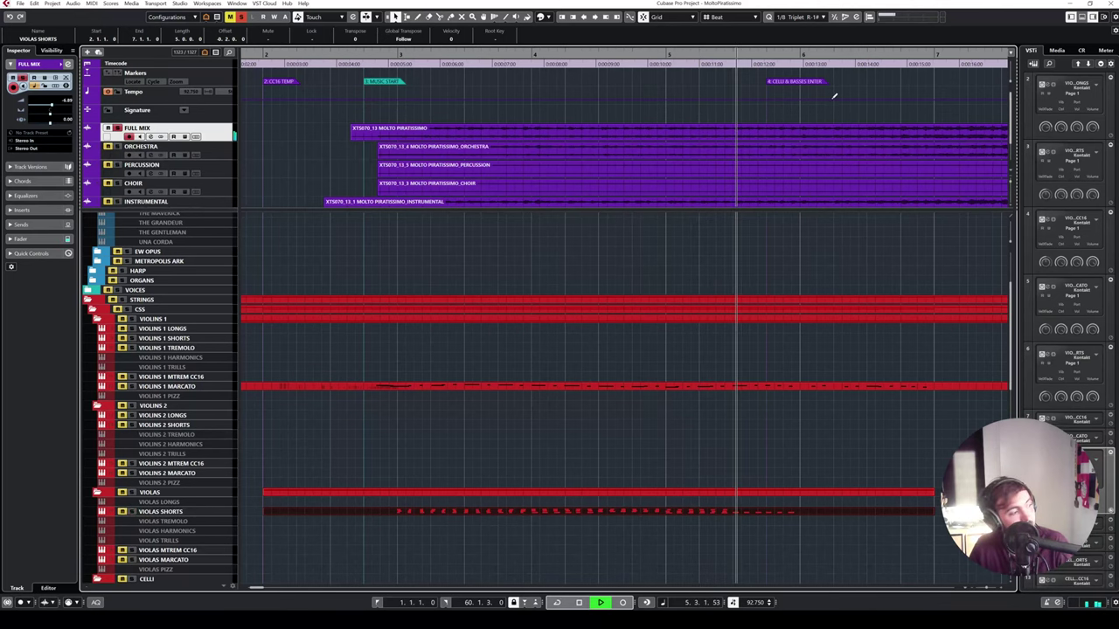
pyautogui.click(668, 56)
pyautogui.press('space')
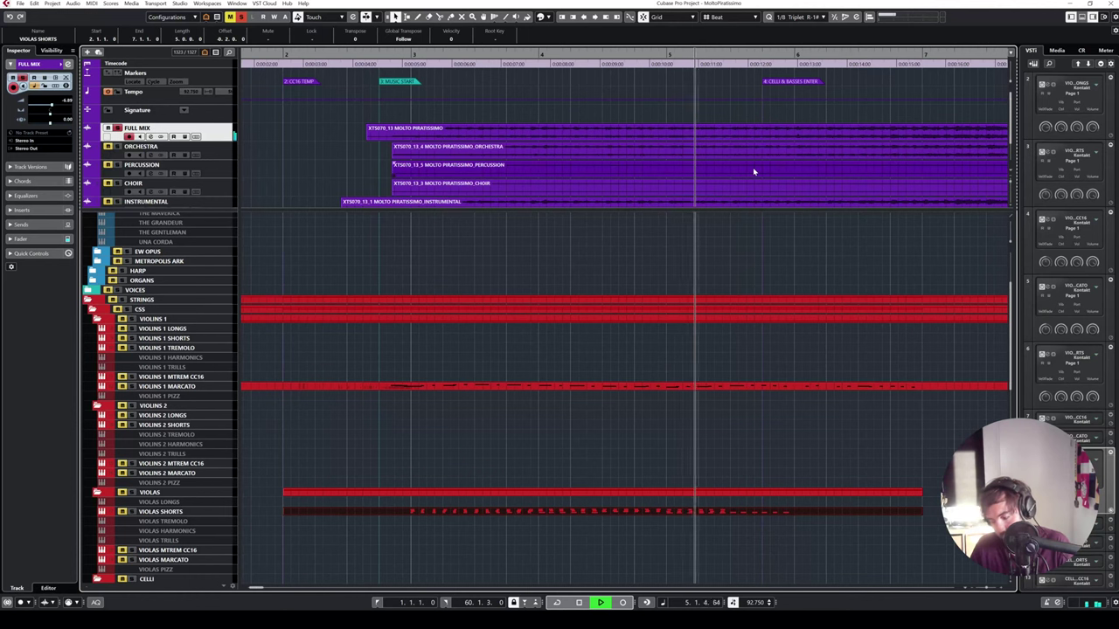
pyautogui.press('space')
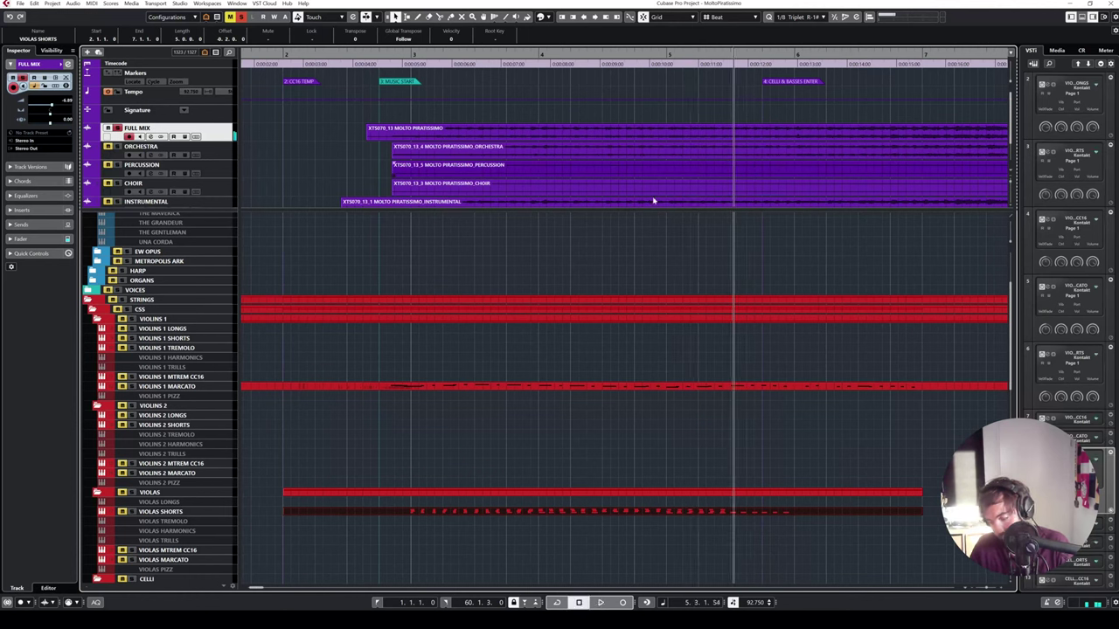
# - Compare the reference with VIOLAS SHORTS muted and unmuted around bar 5, and move the playback position to 5.3.1
pyautogui.click(131, 513)
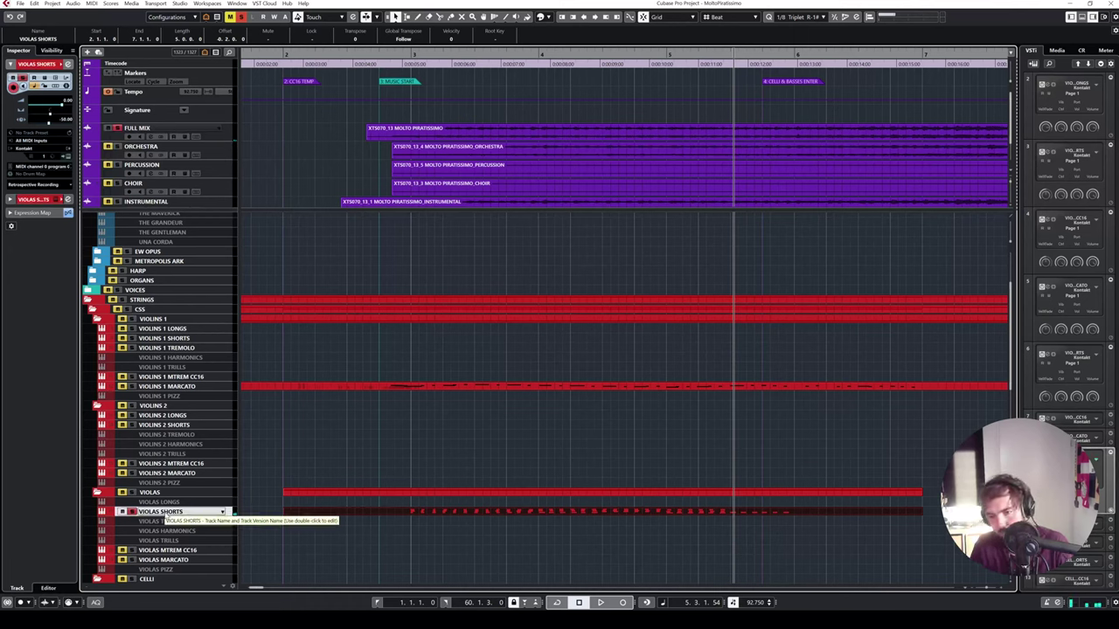
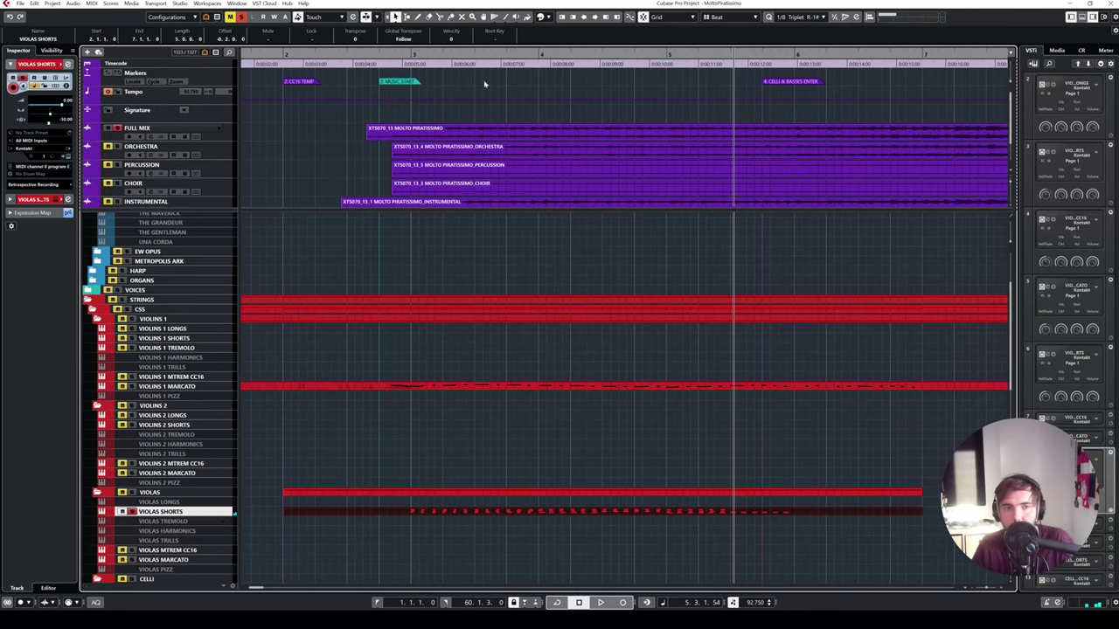
pyautogui.moveTo(635, 59); pyautogui.dragTo(627, 54)
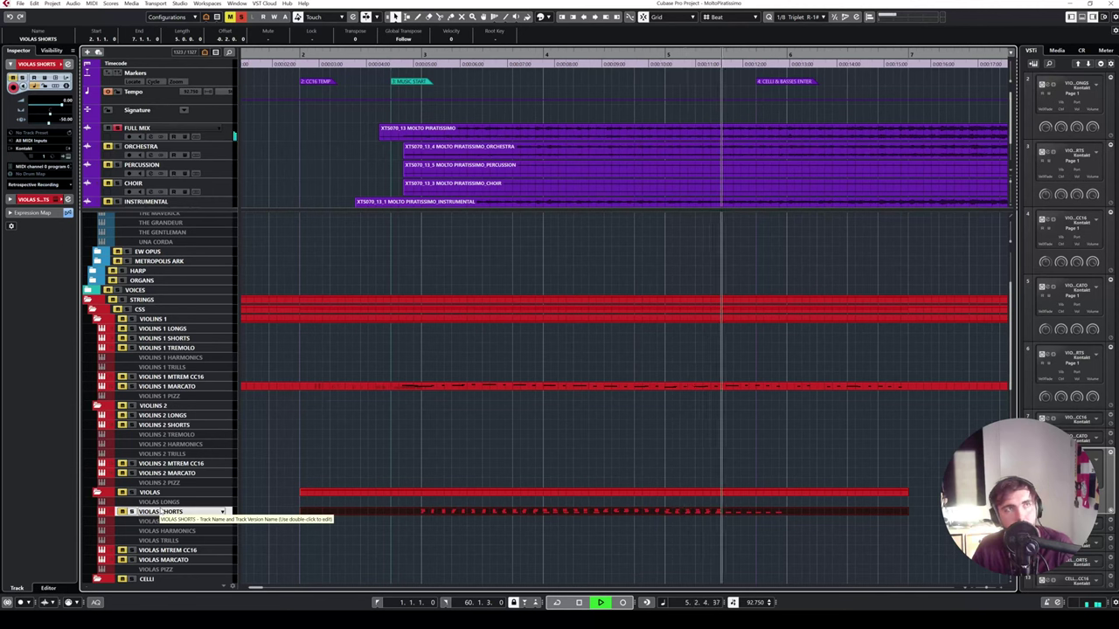
pyautogui.click(144, 512)
pyautogui.press('space')
pyautogui.click(735, 55)
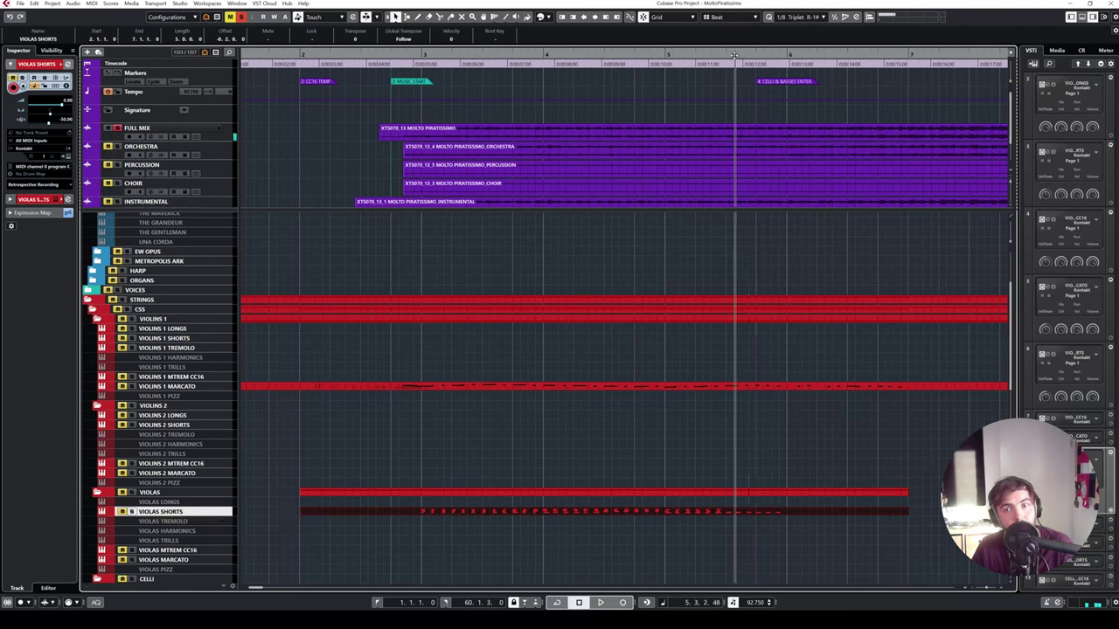
pyautogui.press('space')
pyautogui.press('space')
pyautogui.click(720, 54)
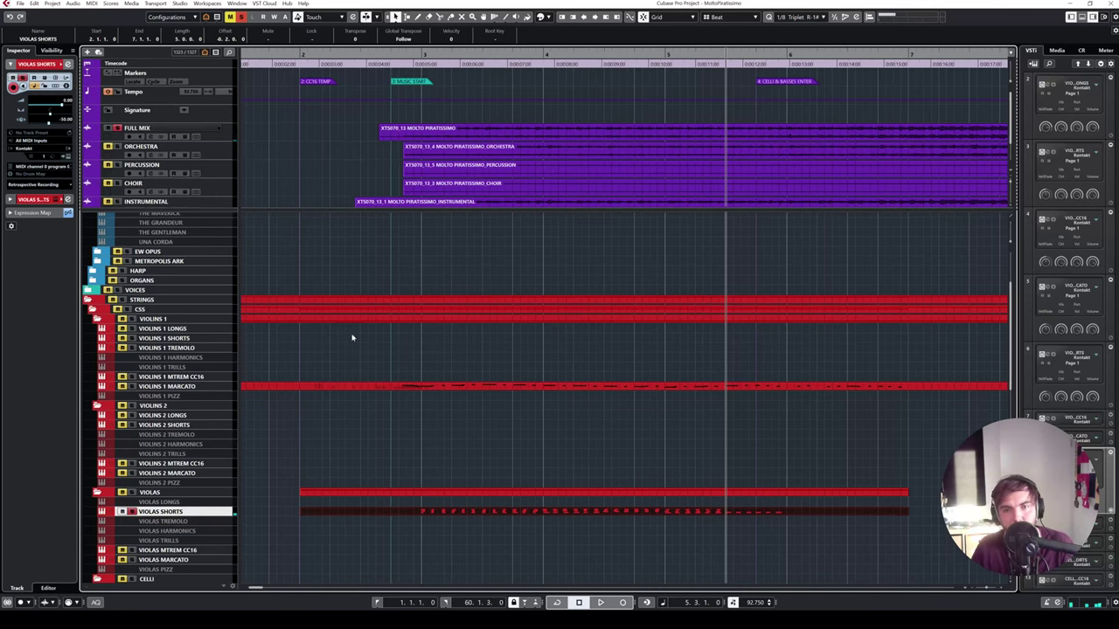
# - Replay the passage from bars 3 and 4 into bar 5 with FULL MIX and VIOLAS SHORTS soloed to compare them
pyautogui.click(603, 56)
pyautogui.press('space')
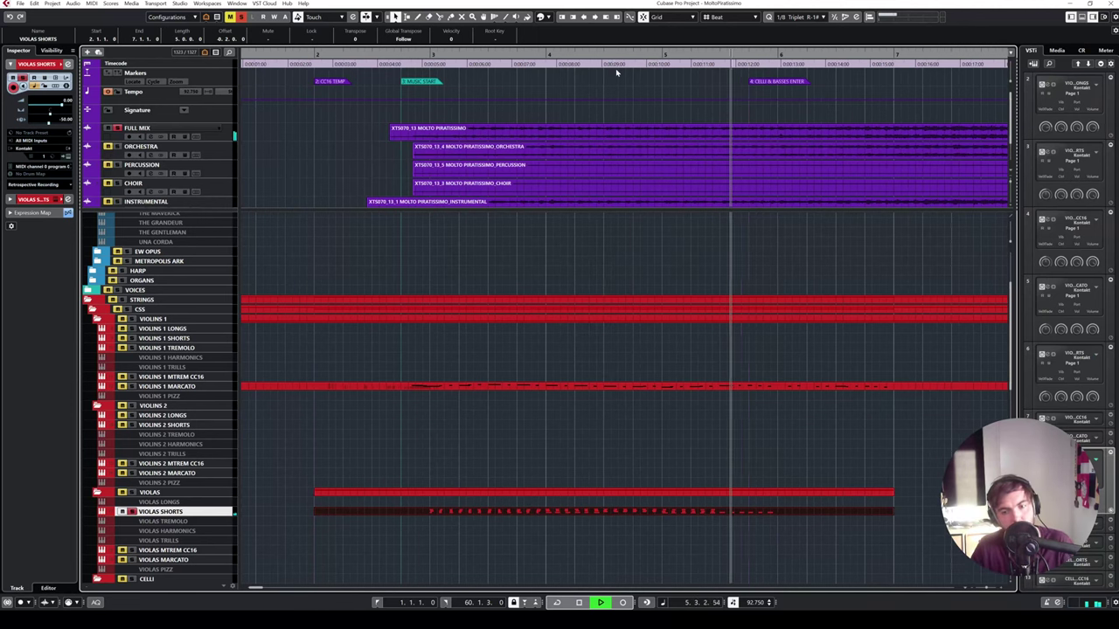
pyautogui.press('space')
pyautogui.click(656, 60)
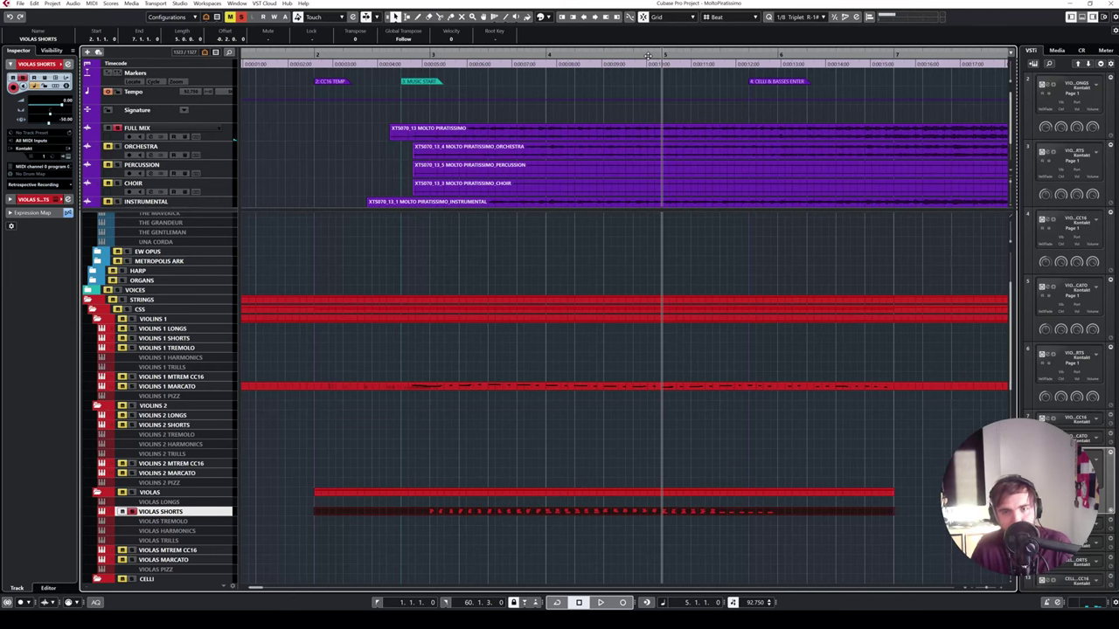
pyautogui.press('g')
pyautogui.press('space')
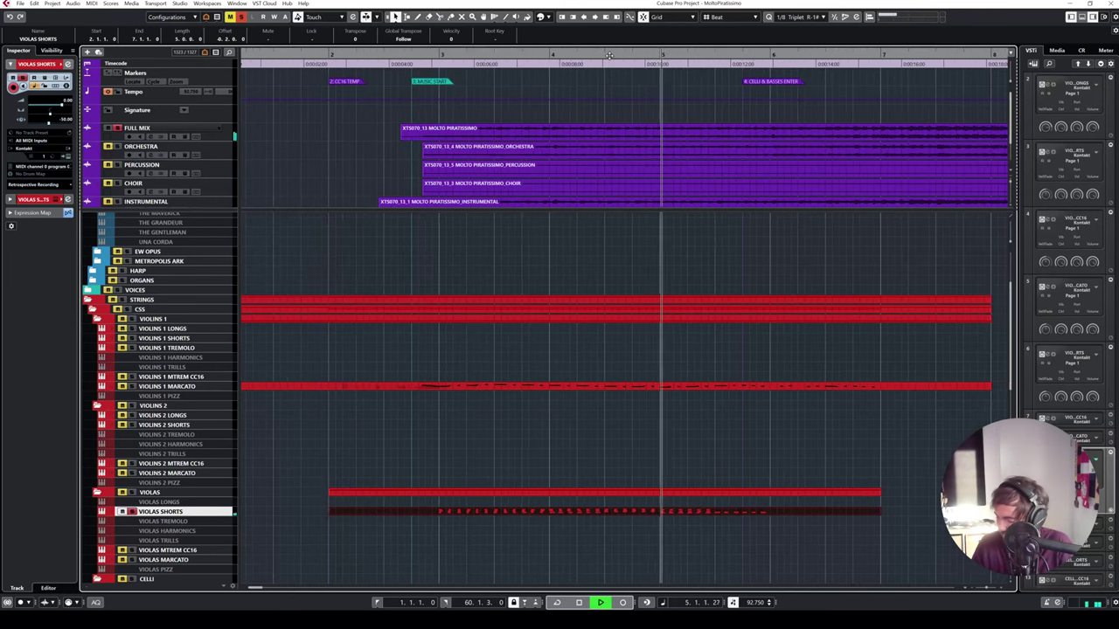
pyautogui.press('space')
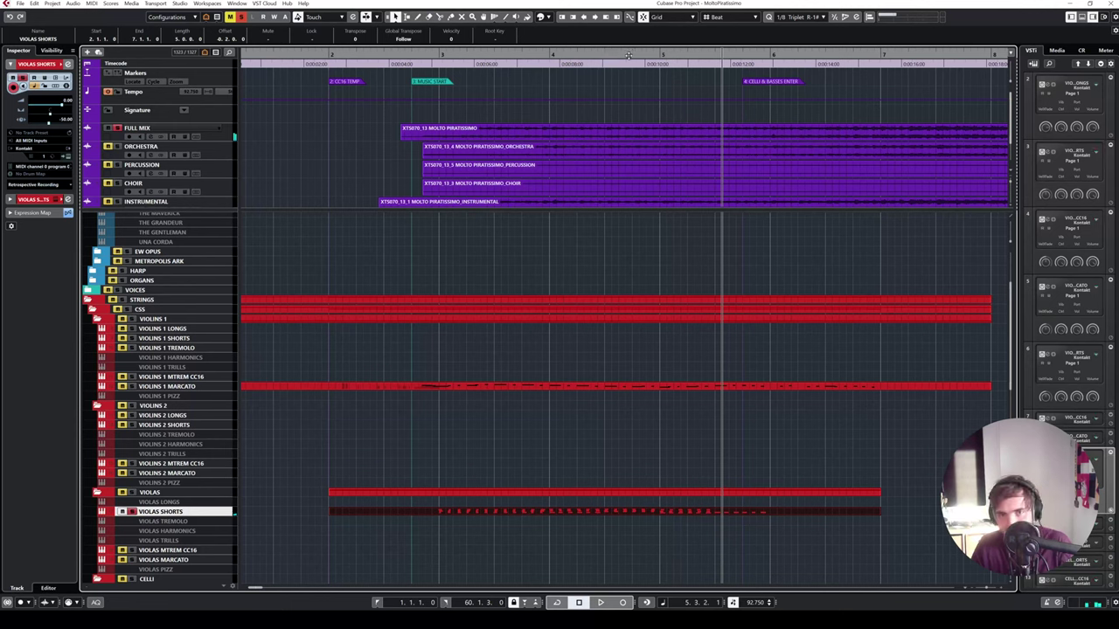
pyautogui.click(650, 55)
pyautogui.press('space')
pyautogui.press('space')
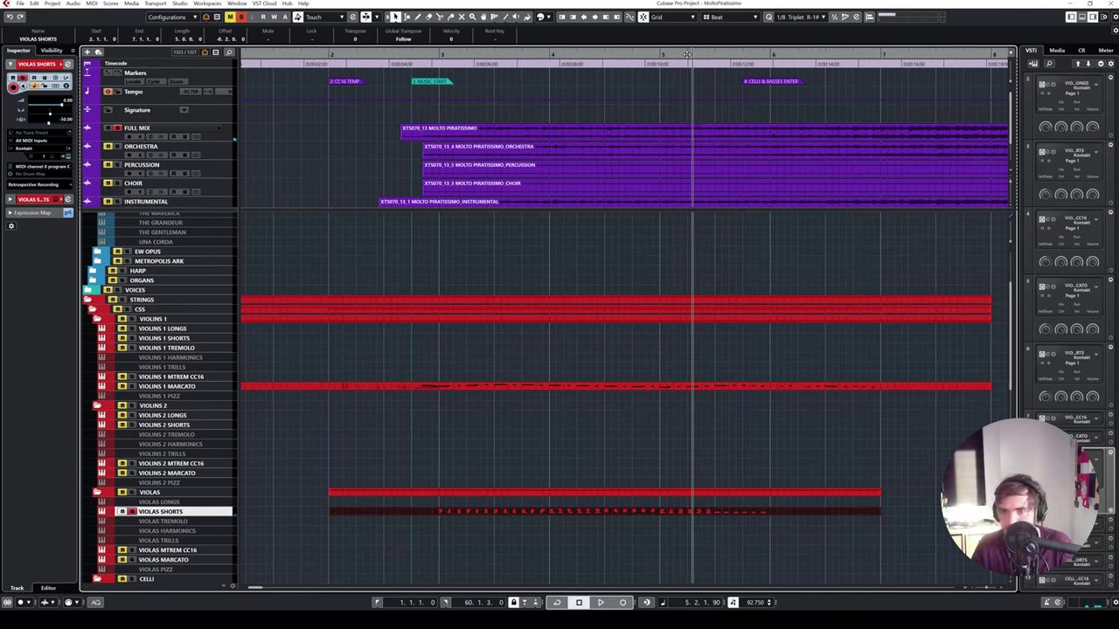
pyautogui.moveTo(687, 54); pyautogui.dragTo(520, 54)
pyautogui.press('space')
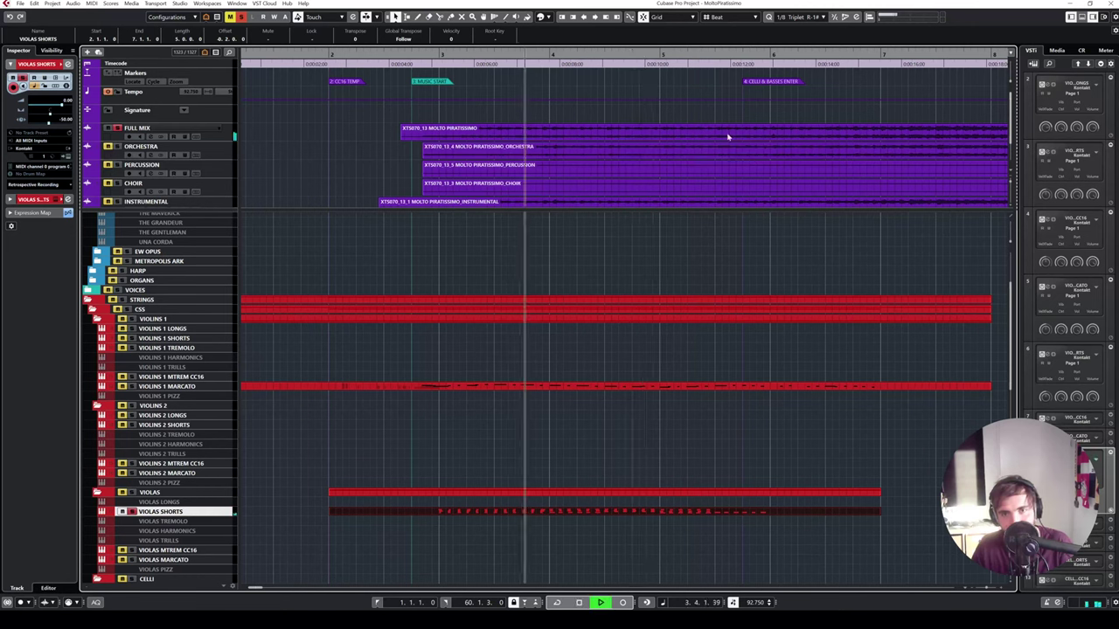
pyautogui.press('space')
# - Change the middle voice's triplet on beat 5.2 in VIOLAS SHORTS to the descending notes G3, F3 and E3
pyautogui.click(134, 511)
pyautogui.doubleClick(651, 517)
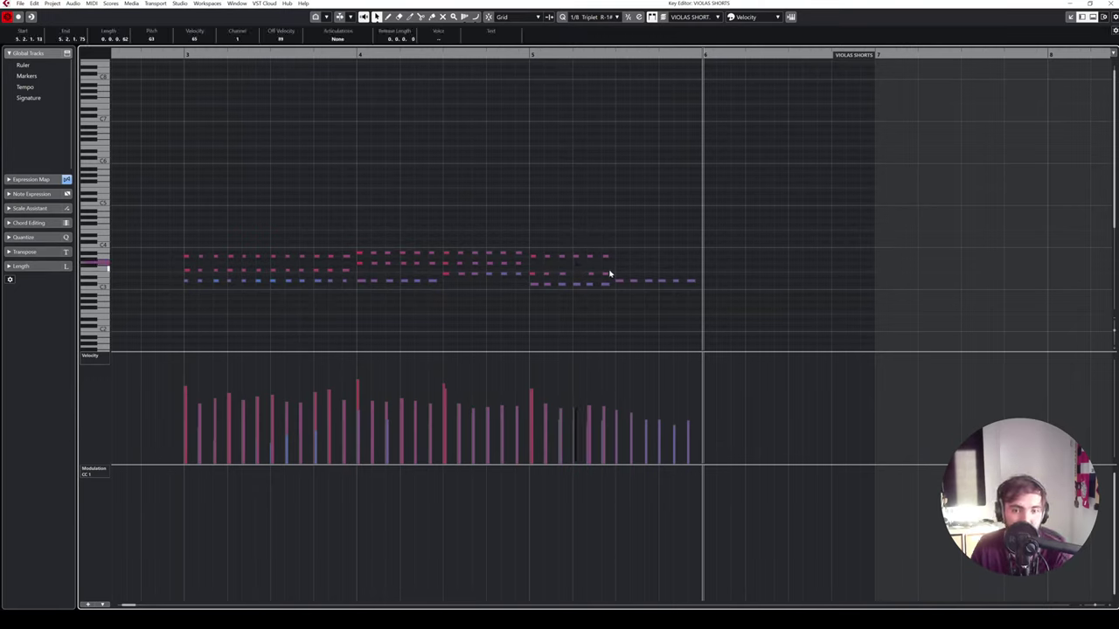
pyautogui.moveTo(600, 270); pyautogui.dragTo(614, 277)
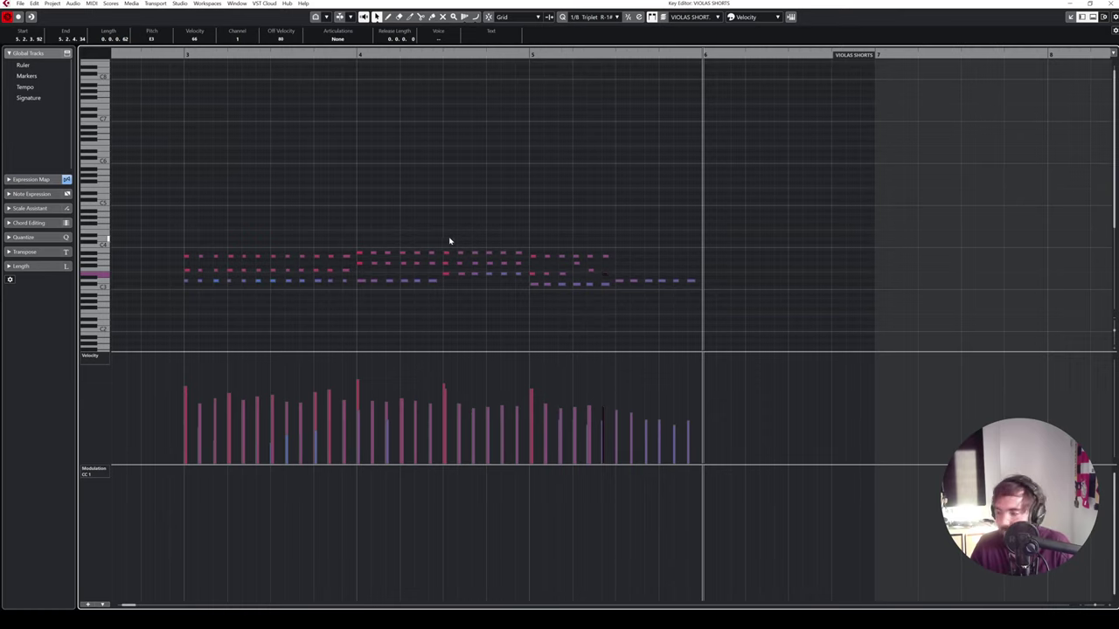
# - Copy the two upper voices from the second half of bar 4 to 5.3.1
pyautogui.moveTo(522, 268); pyautogui.dragTo(523, 268)
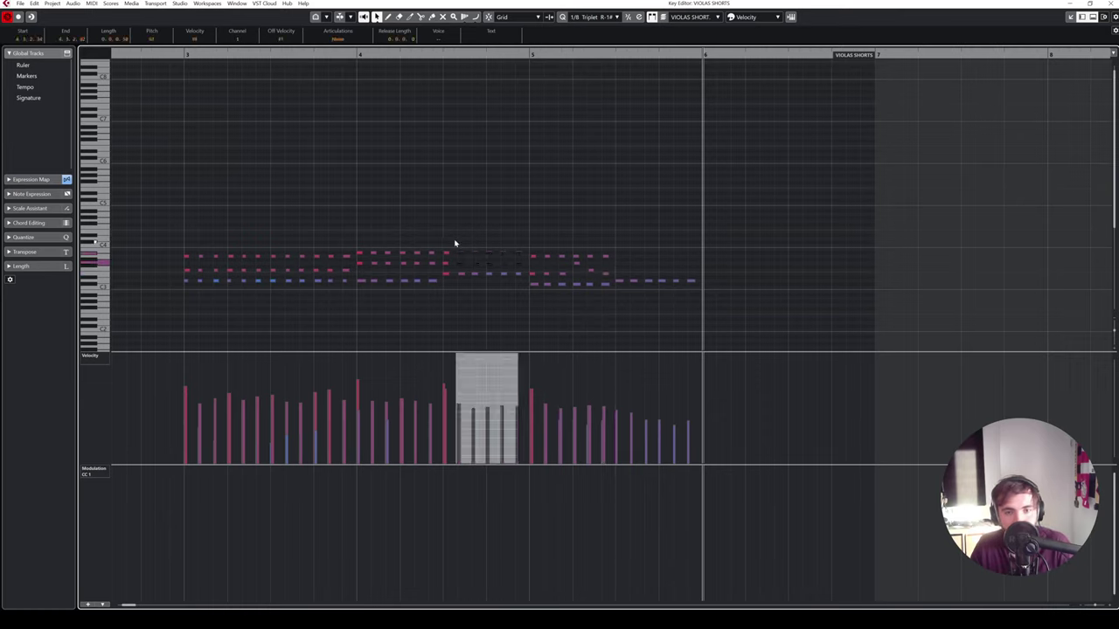
pyautogui.click(617, 57)
pyautogui.hotkey('ctrl', 'v')
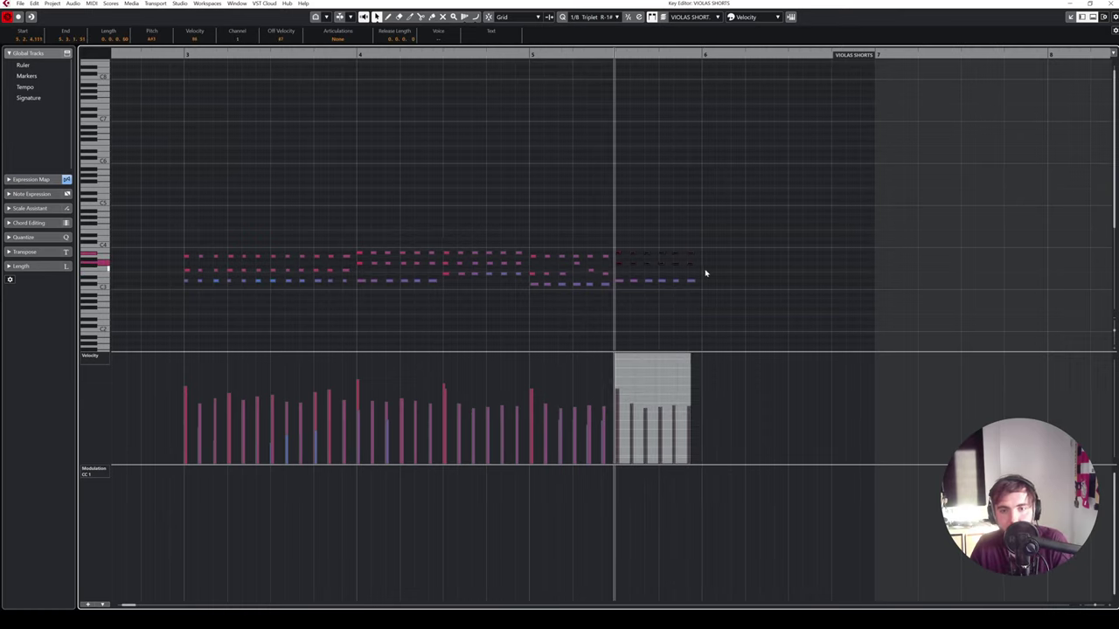
# - Lower the copied middle voice by two semitones and the upper voice by one semitone in the second half of bar 5
pyautogui.moveTo(705, 273); pyautogui.dragTo(617, 260)
pyautogui.press('Down')
pyautogui.press('Down')
pyautogui.moveTo(624, 261); pyautogui.dragTo(739, 225)
pyautogui.press('Down')
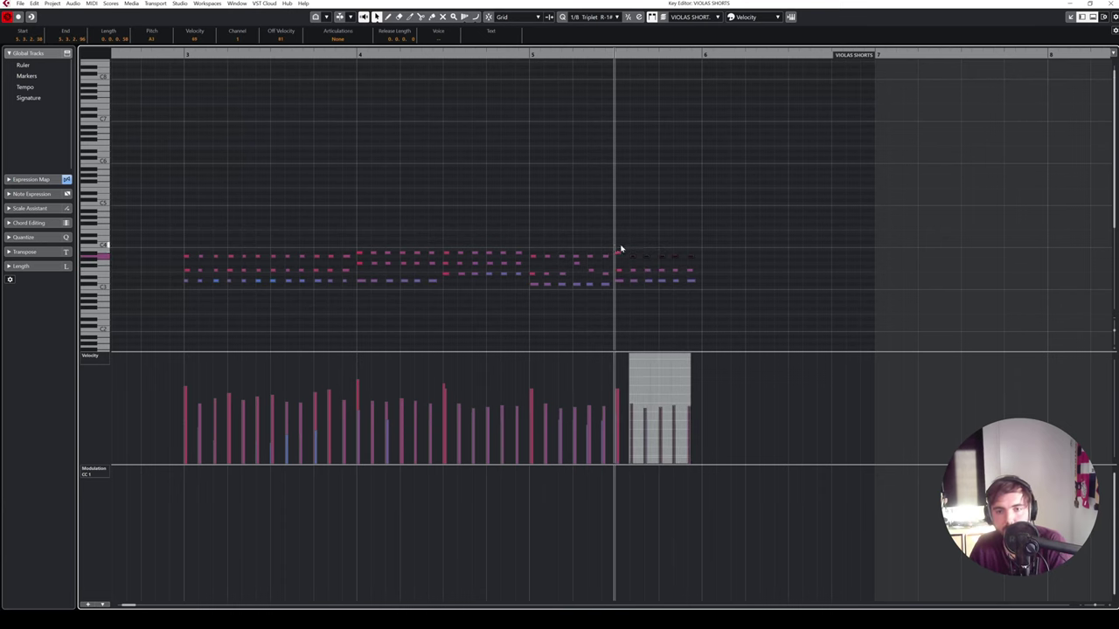
pyautogui.moveTo(621, 249); pyautogui.dragTo(615, 256)
pyautogui.press('Down')
pyautogui.press('Return')
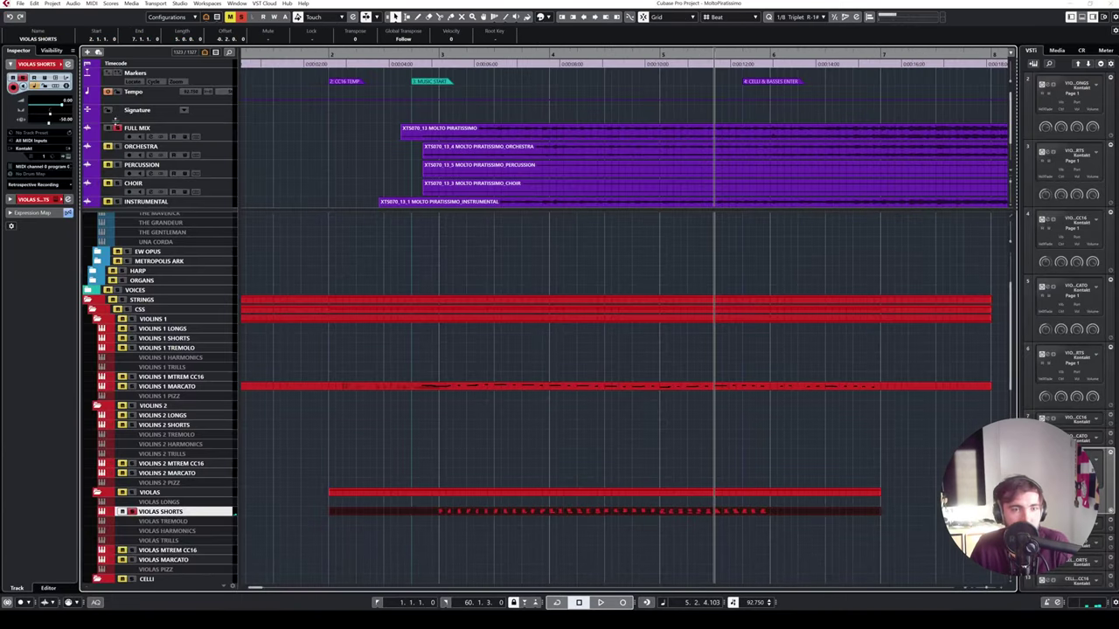
# - Unsolo FULL MIX and VIOLAS SHORTS and play from bar 2 to bar 6 to compare the programmed strings with the reference
pyautogui.click(115, 118)
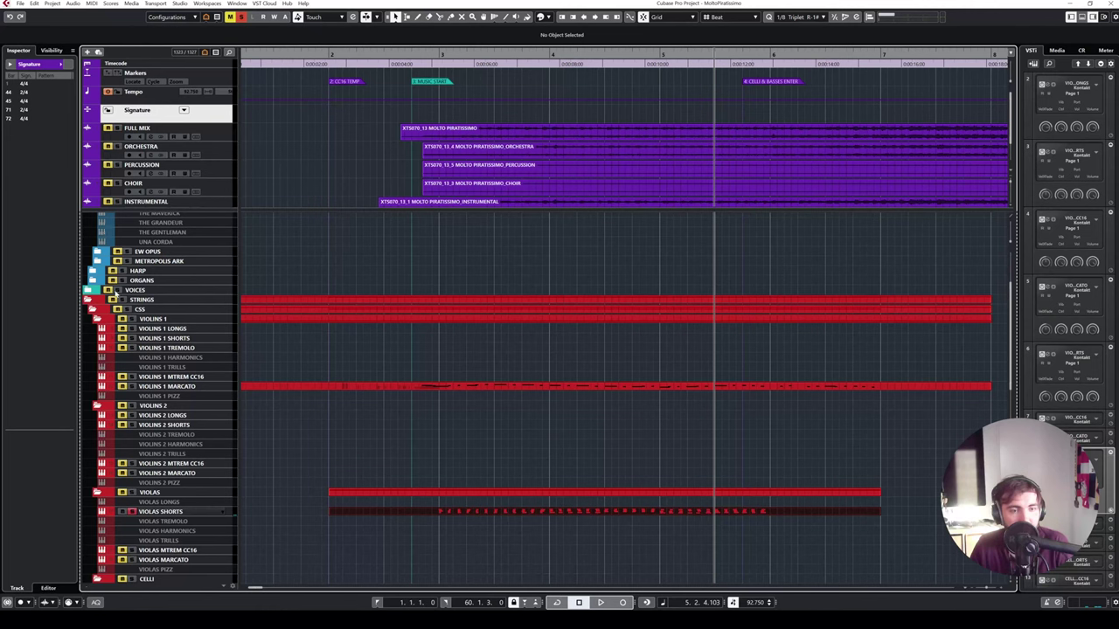
pyautogui.click(132, 512)
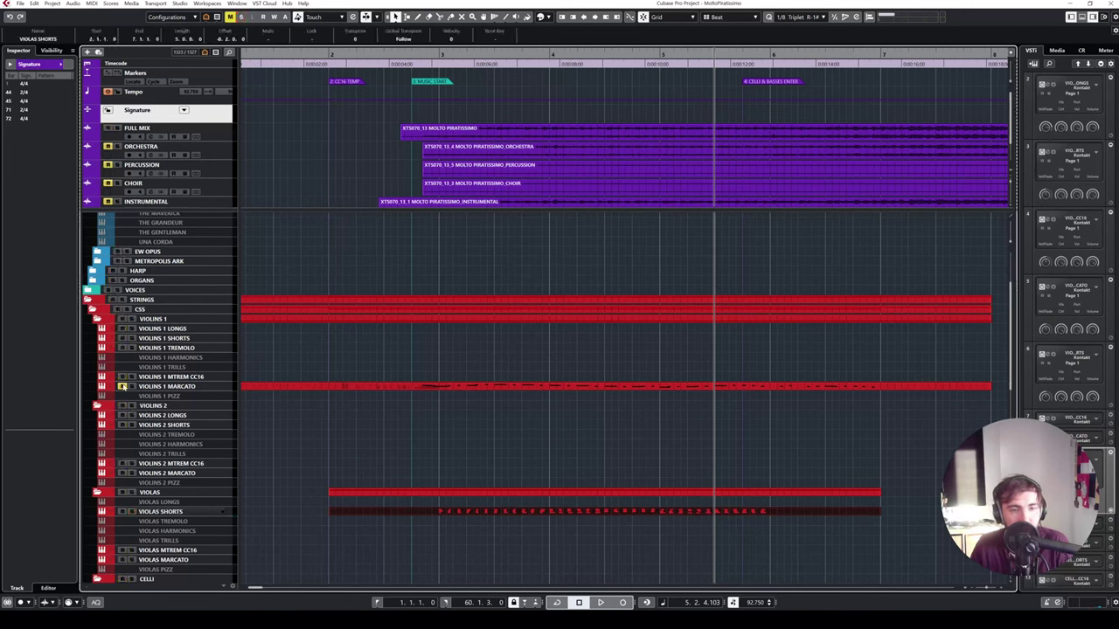
pyautogui.click(332, 55)
pyautogui.click(478, 168)
pyautogui.press('space')
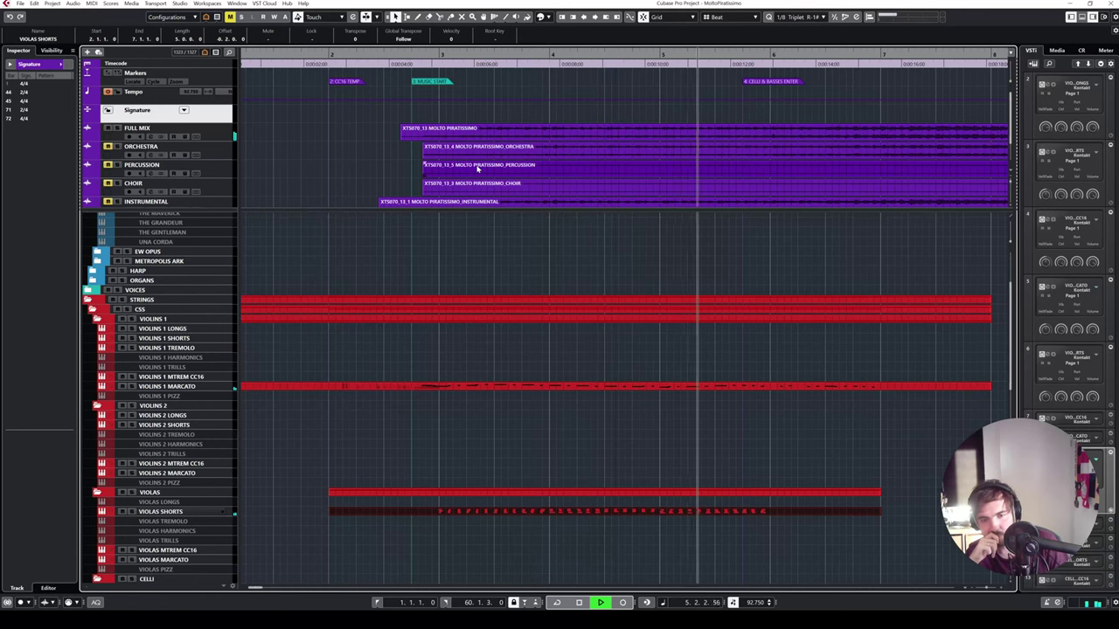
pyautogui.press('space')
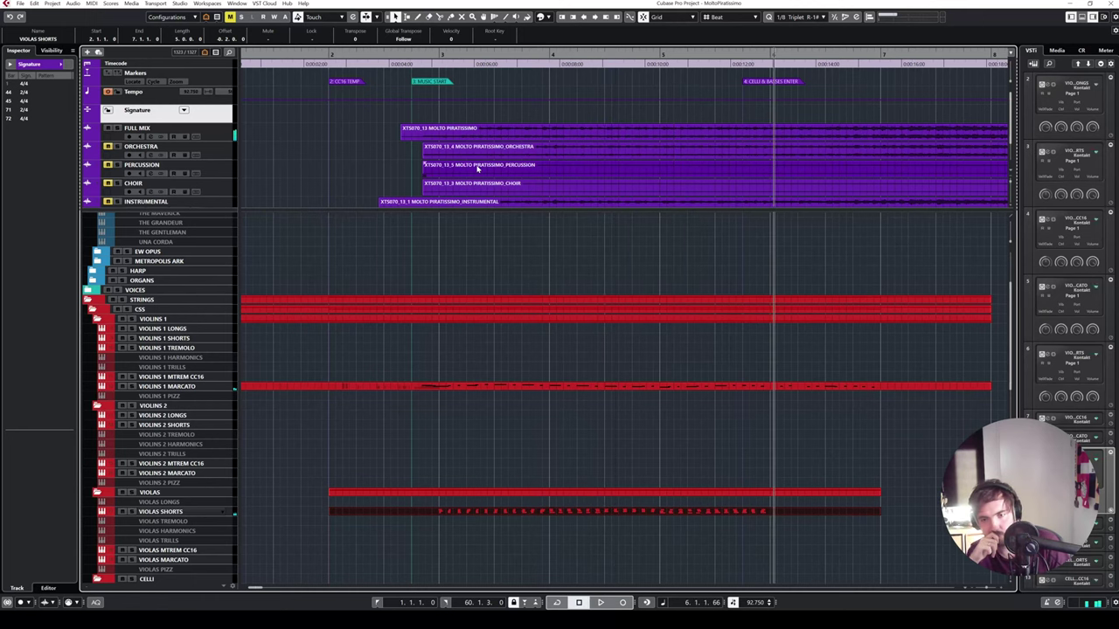
# - Mute FULL MIX and play the programmed violins and violas alone from bar 2 up to bar 6
pyautogui.click(102, 127)
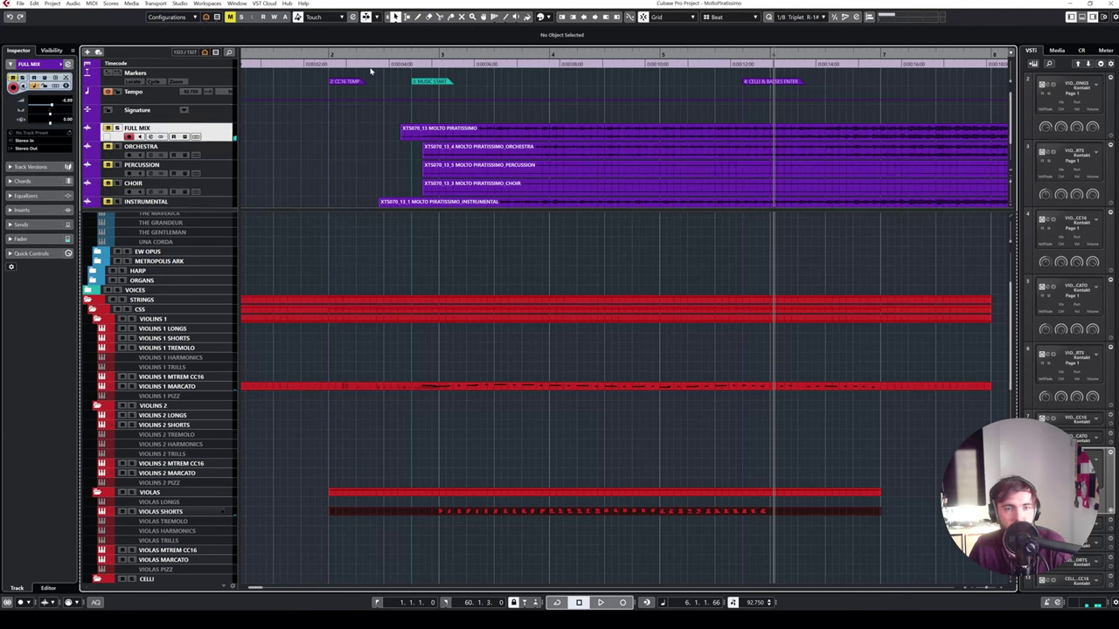
pyautogui.doubleClick(331, 64)
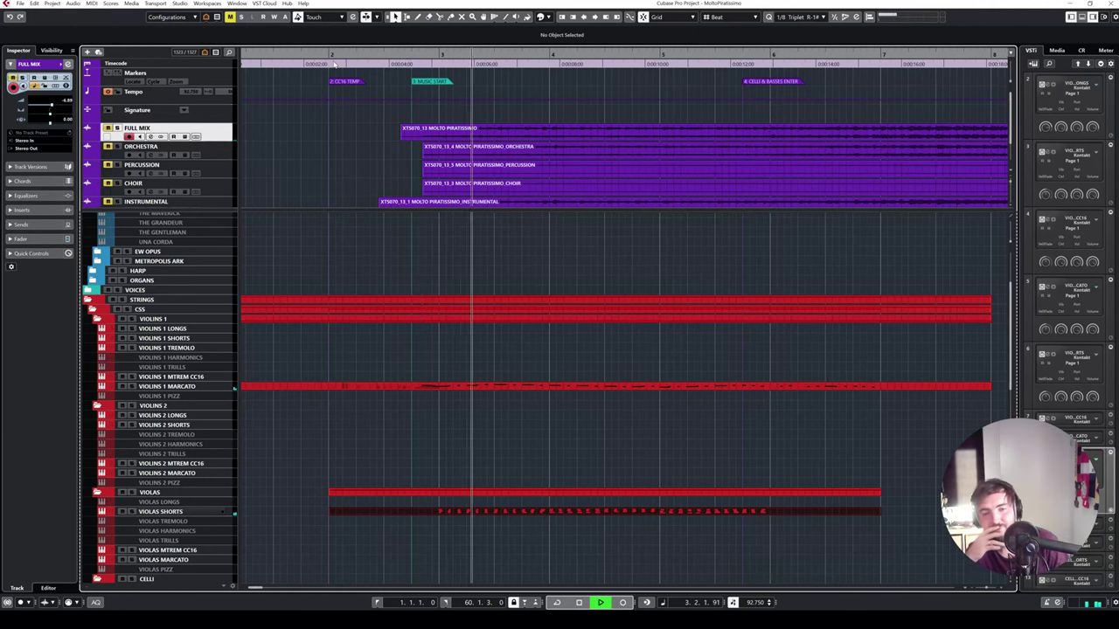
pyautogui.press('space')
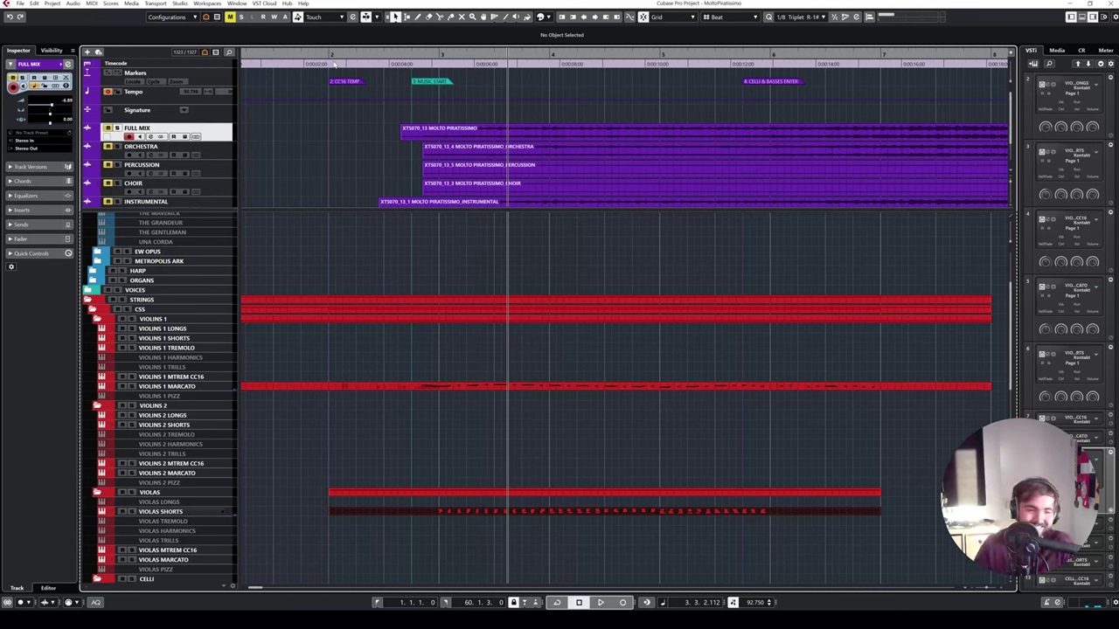
pyautogui.click(358, 55)
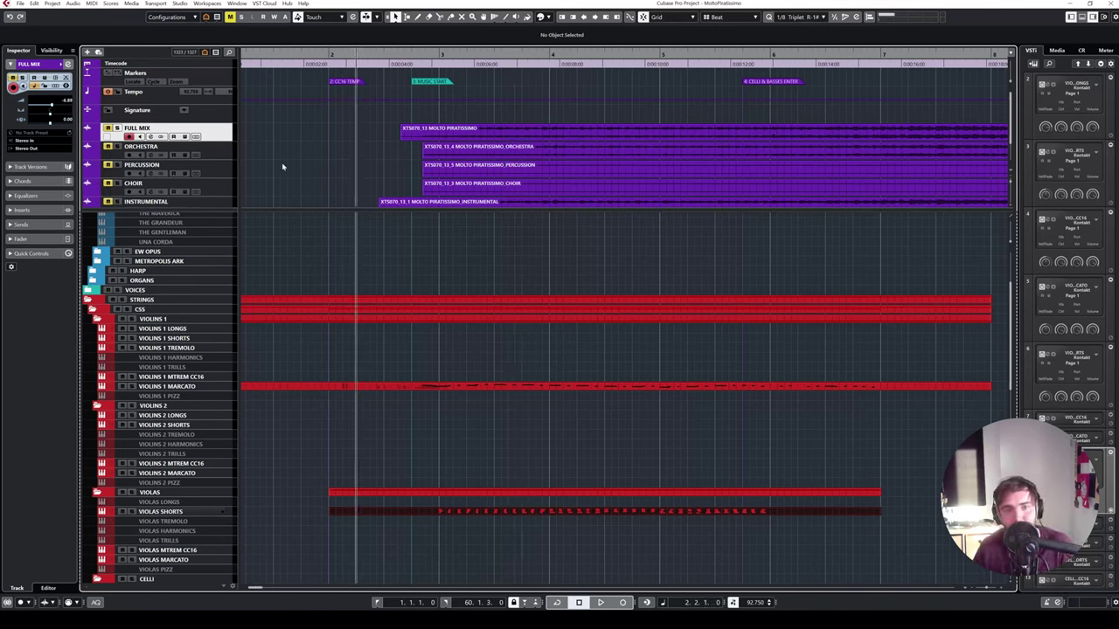
pyautogui.press('space')
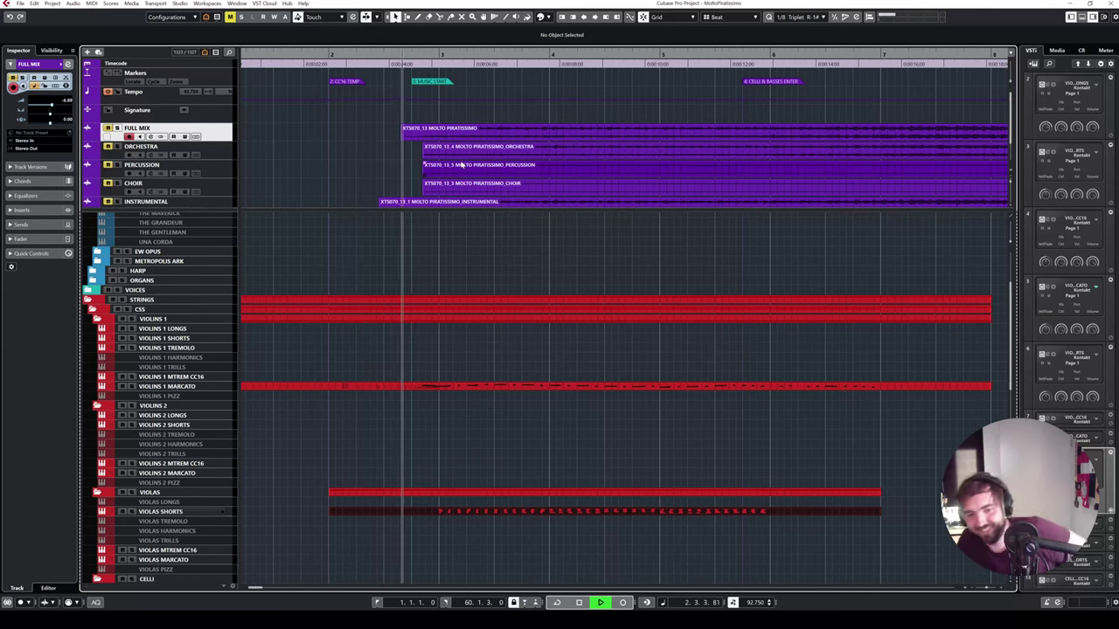
pyautogui.press('space')
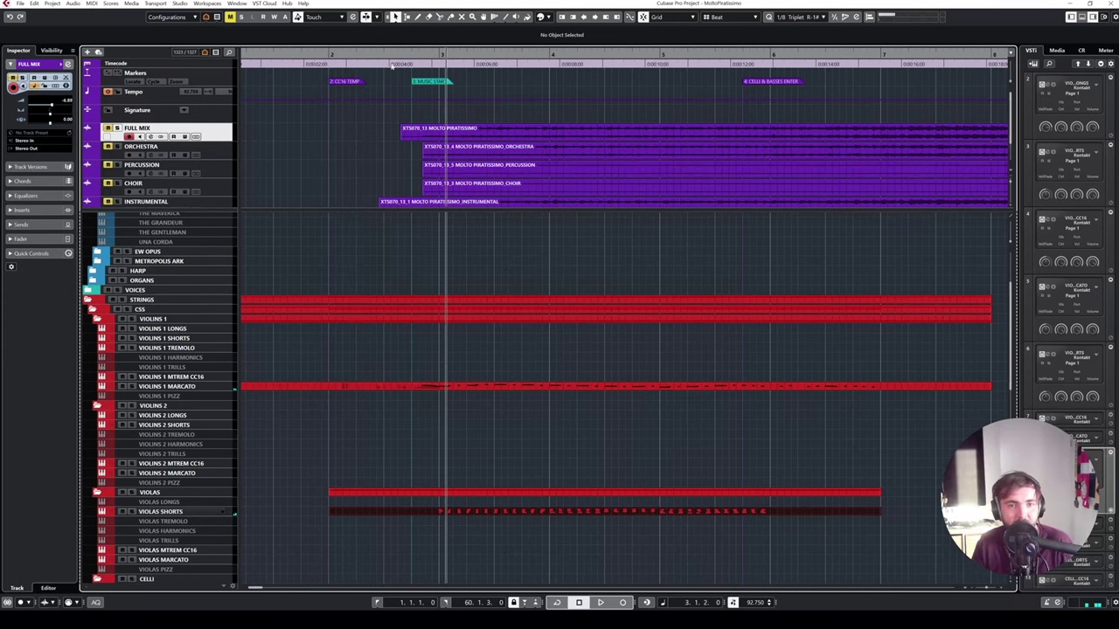
pyautogui.click(392, 64)
pyautogui.press('space')
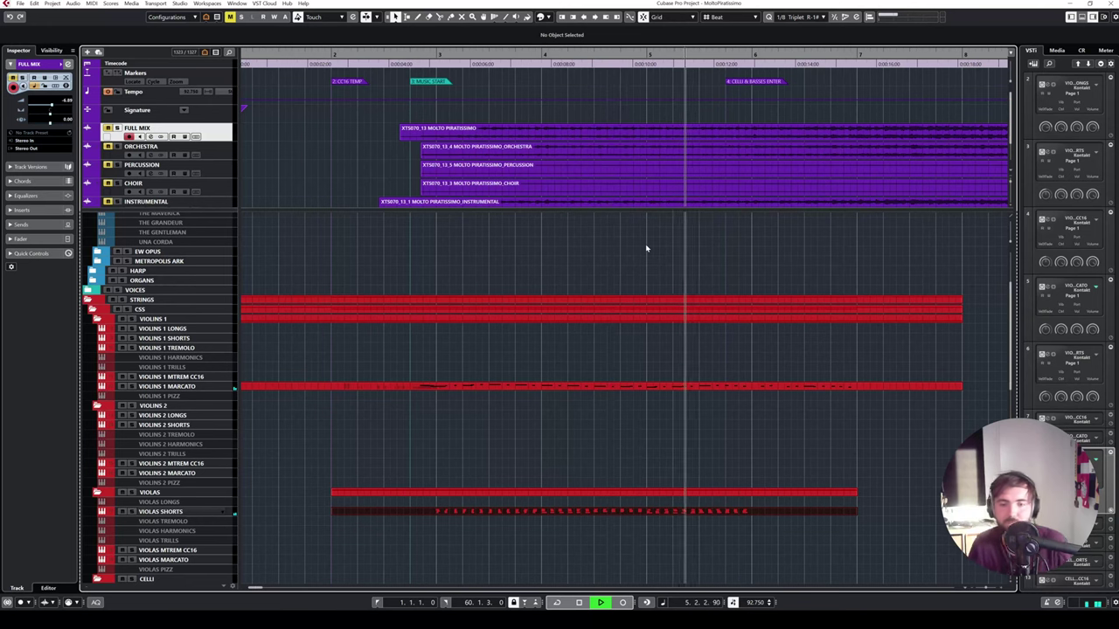
pyautogui.press('space')
# - Find the CELLI SHORTS track, then solo FULL MIX and listen from 4.4.1 through bar 6 for the celli and basses entrance
pyautogui.scroll(-3, 604, 423)
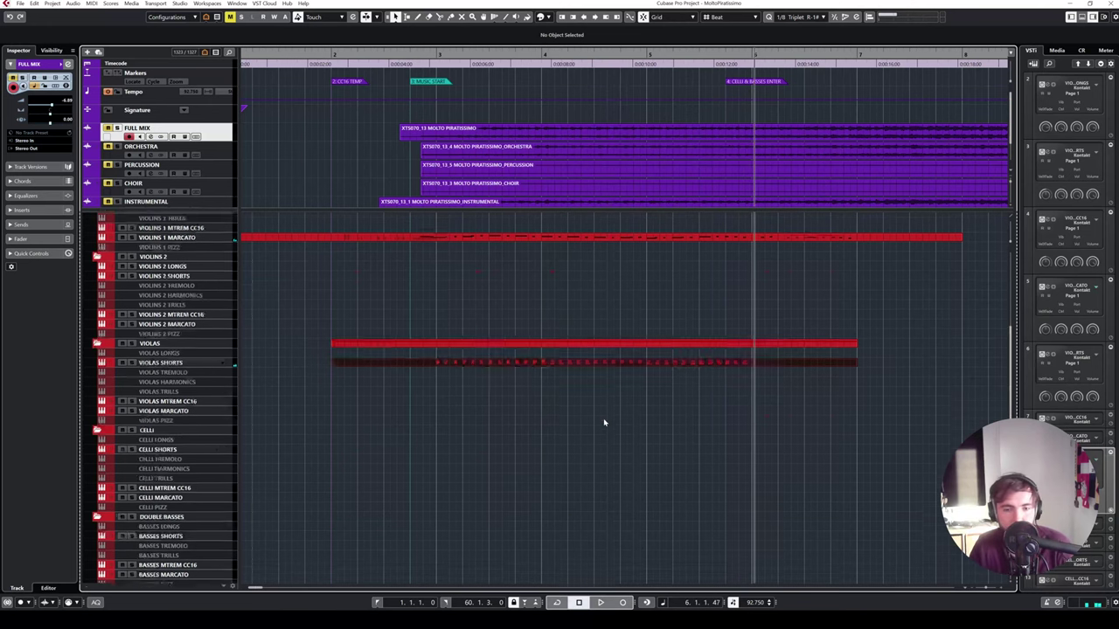
pyautogui.scroll(-2, 603, 424)
pyautogui.click(178, 374)
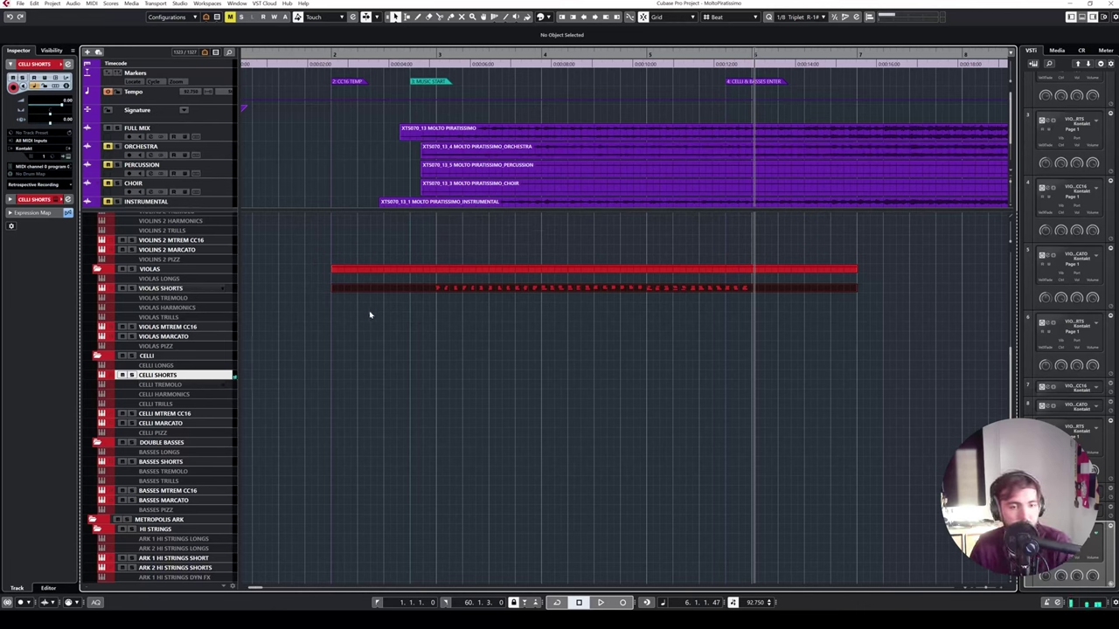
pyautogui.click(620, 57)
pyautogui.click(213, 140)
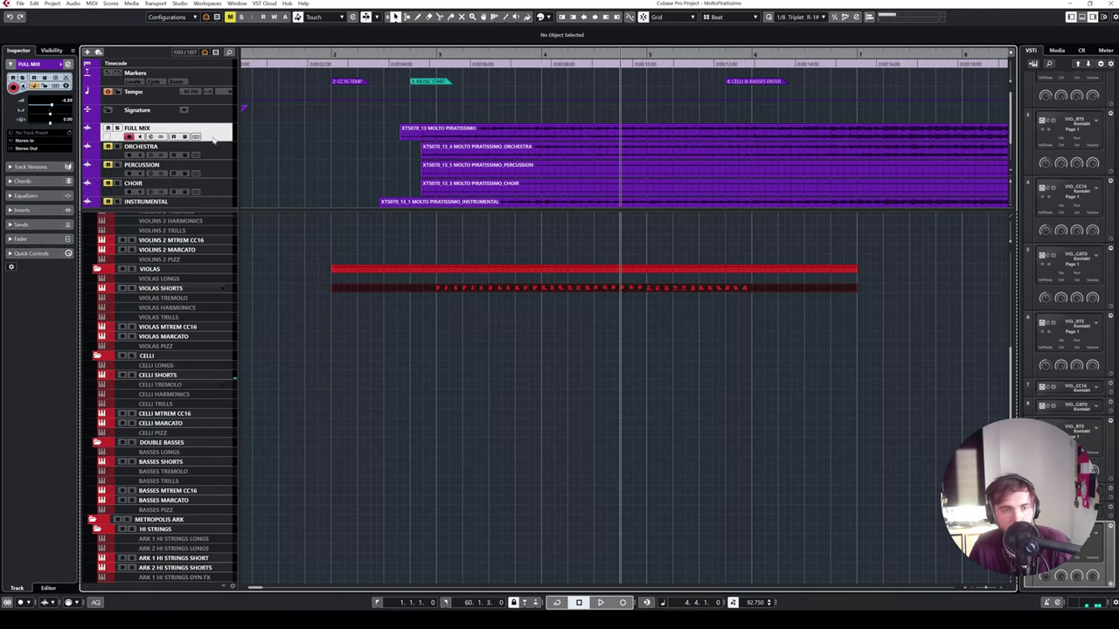
pyautogui.press('s')
pyautogui.press('space')
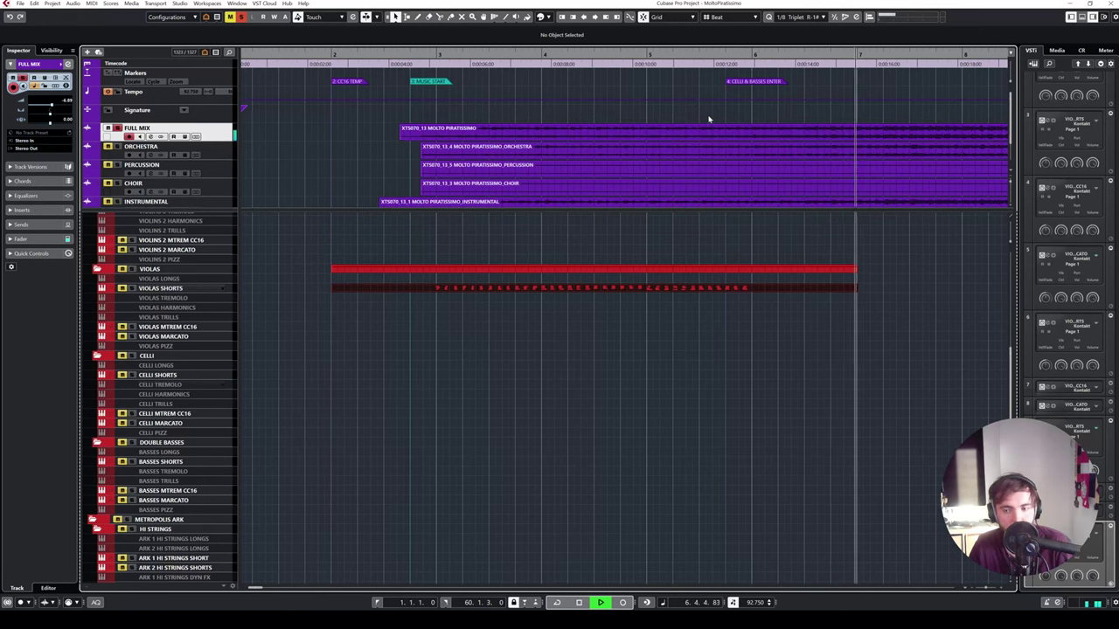
pyautogui.press('space')
# - Replay the soloed FULL MIX from bar 5 and again from the earlier bars, enlarging the reference track area to include LESS COMPRESSED
pyautogui.click(656, 56)
pyautogui.press('space')
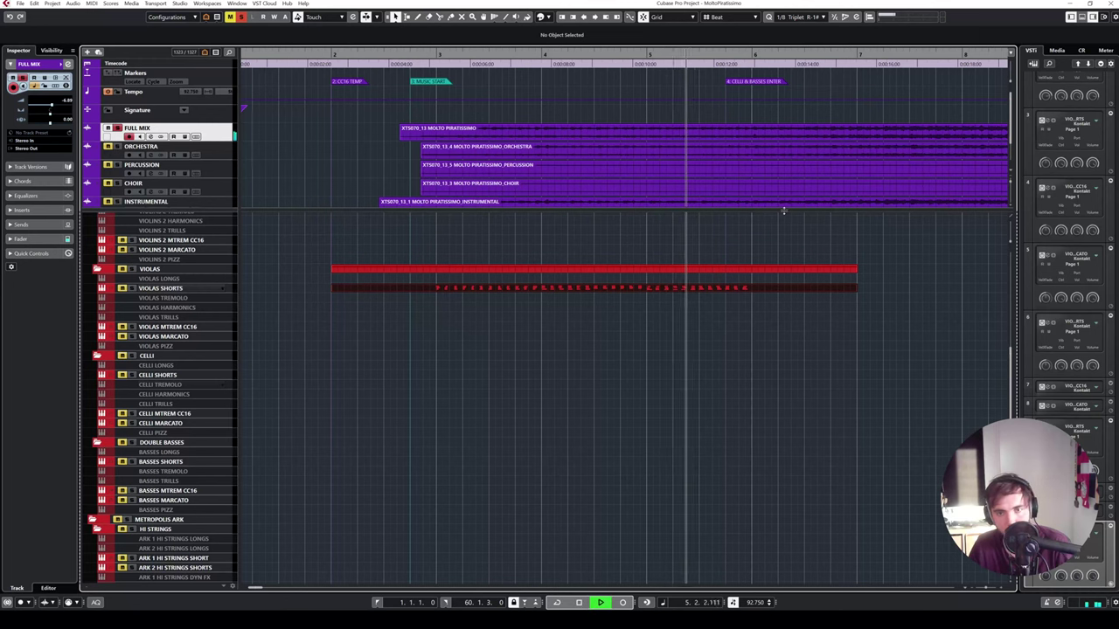
pyautogui.moveTo(784, 210); pyautogui.dragTo(782, 236)
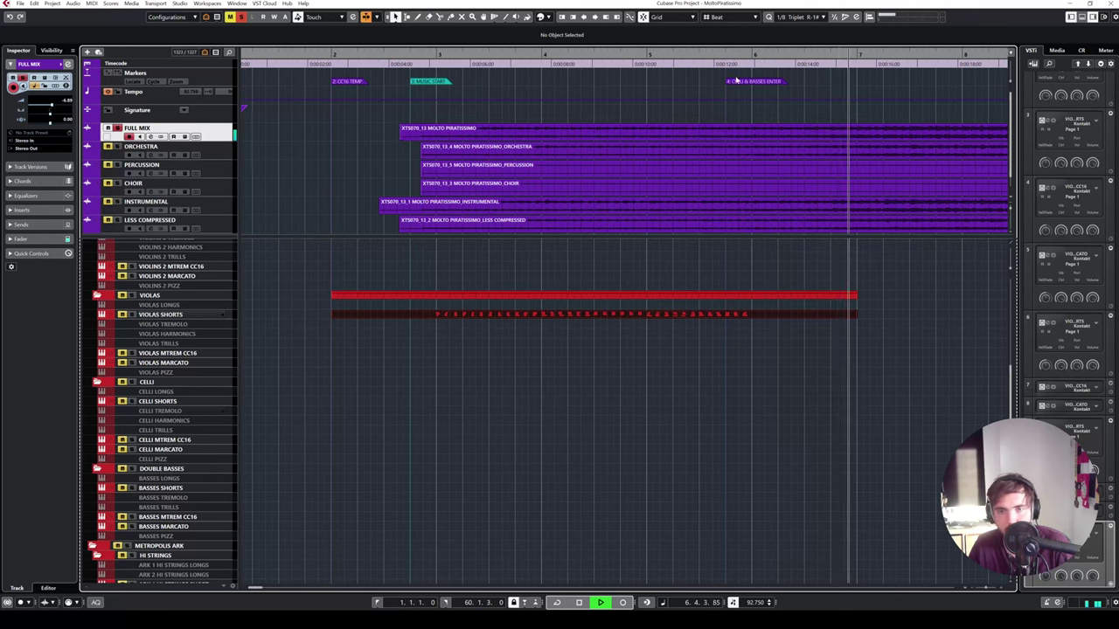
pyautogui.press('space')
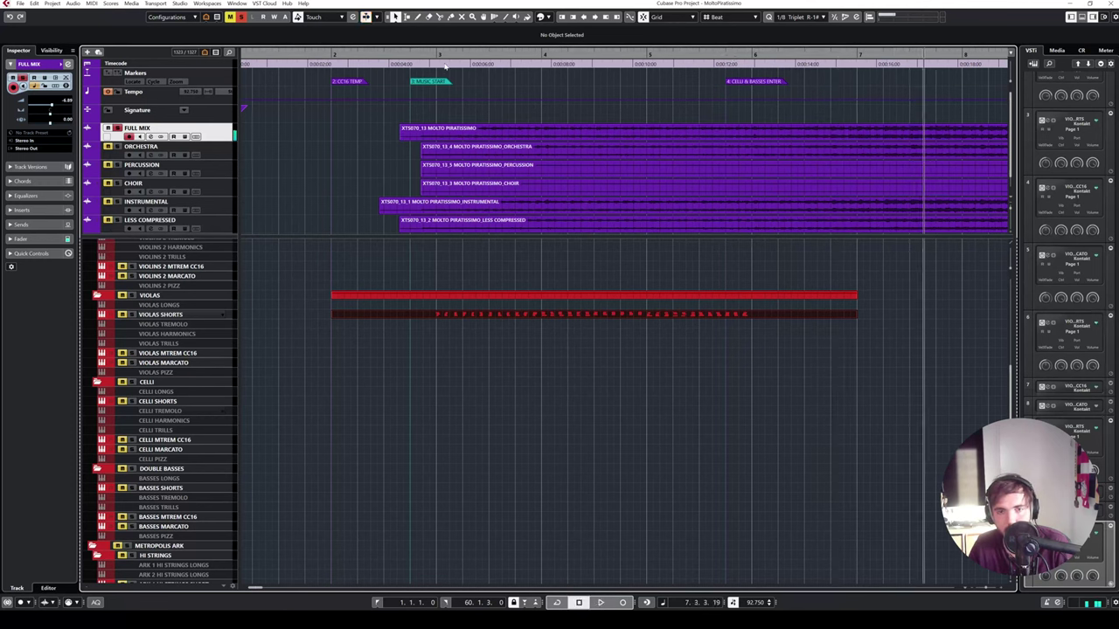
pyautogui.press('space')
pyautogui.click(562, 135)
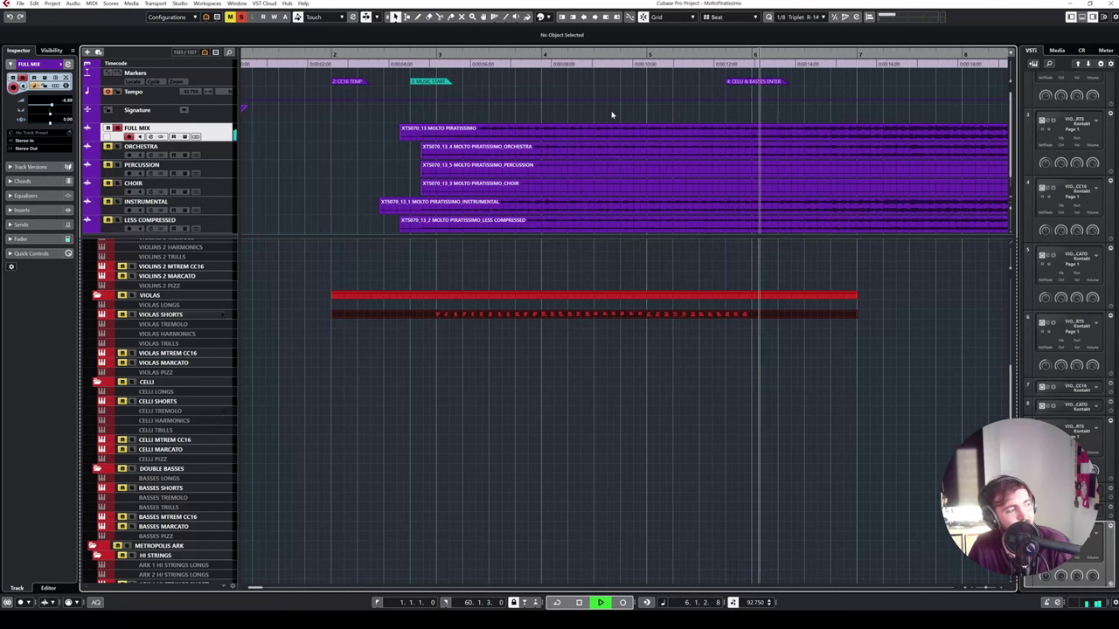
pyautogui.press('space')
# - Unsolo FULL MIX and select the CELLI SHORTS track
pyautogui.press('s')
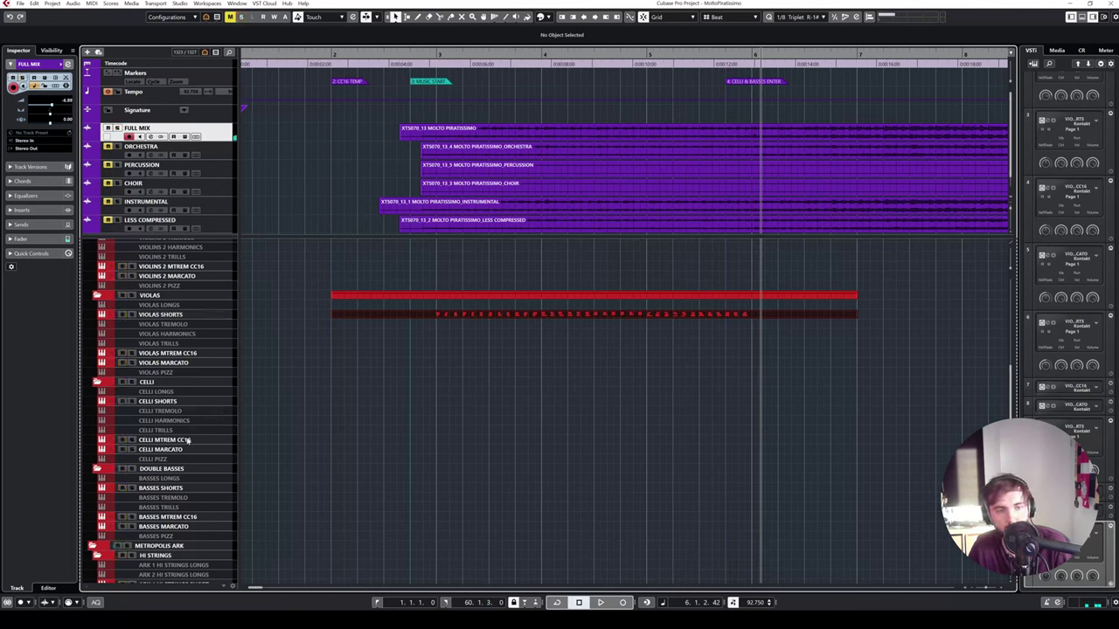
pyautogui.click(181, 402)
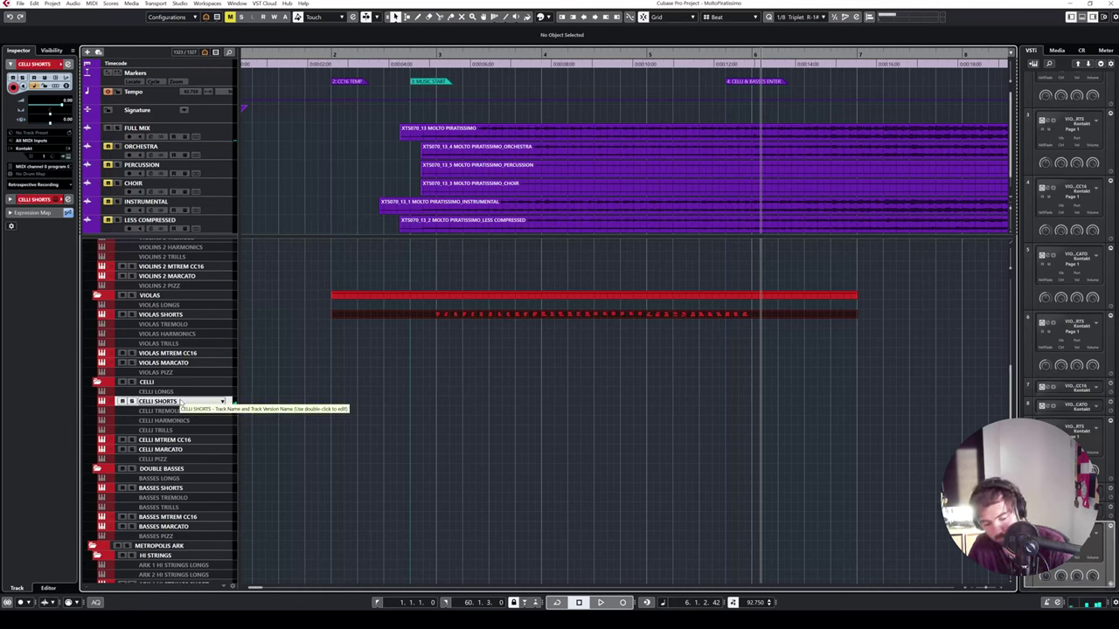
pyautogui.doubleClick(180, 402)
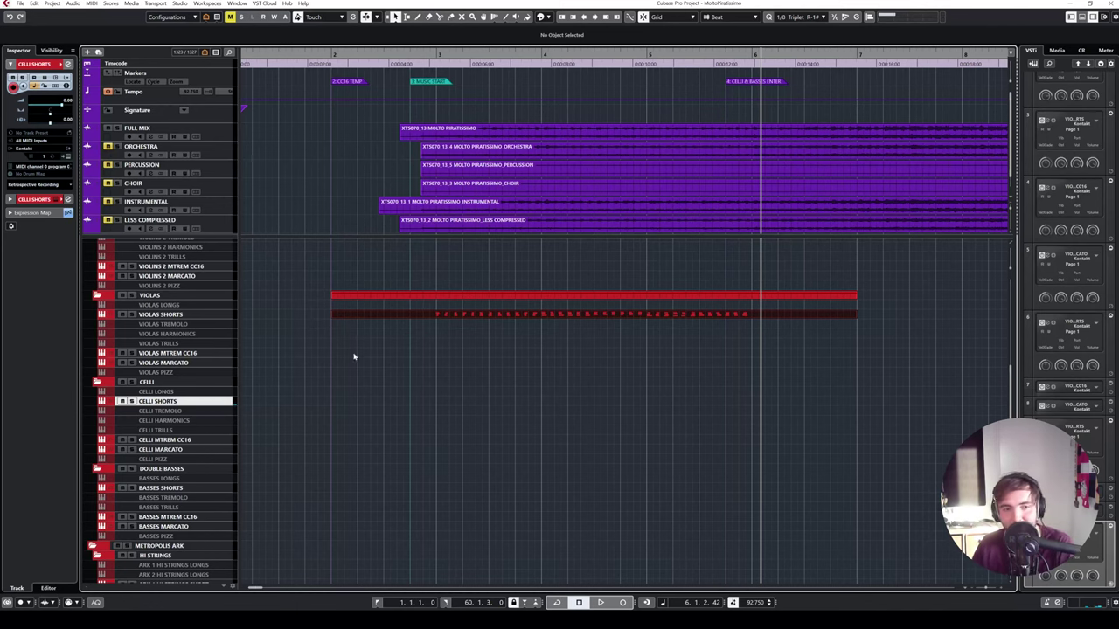
# - Open the Kontakt instrument of VIOLINS 1 MARCATO and place its window clear of the track list and early bars
pyautogui.scroll(2, 441, 344)
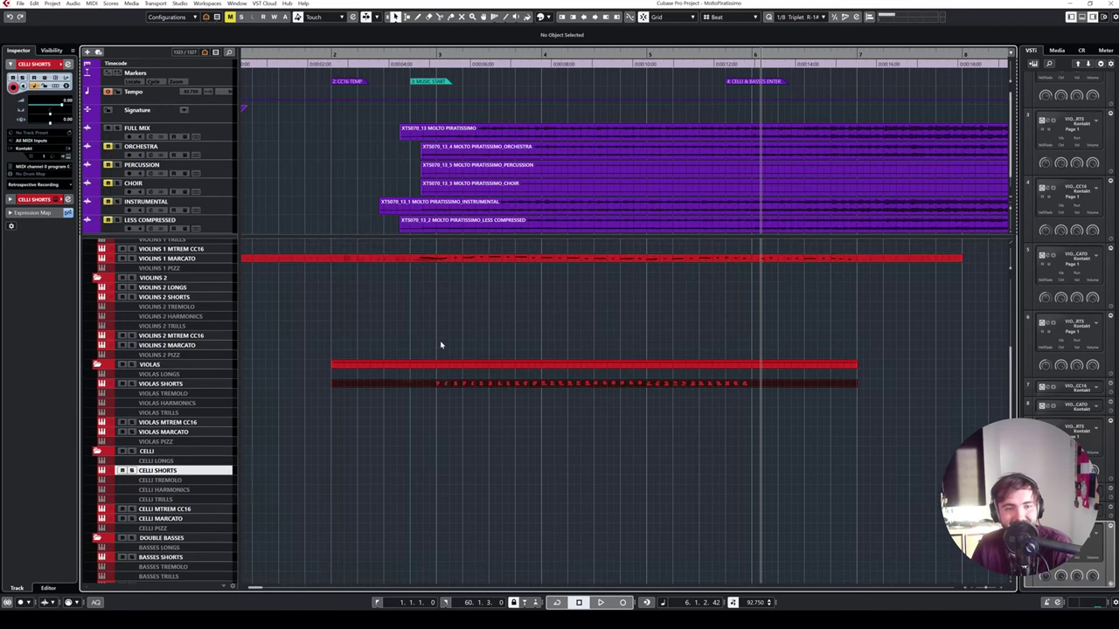
pyautogui.scroll(2, 453, 310)
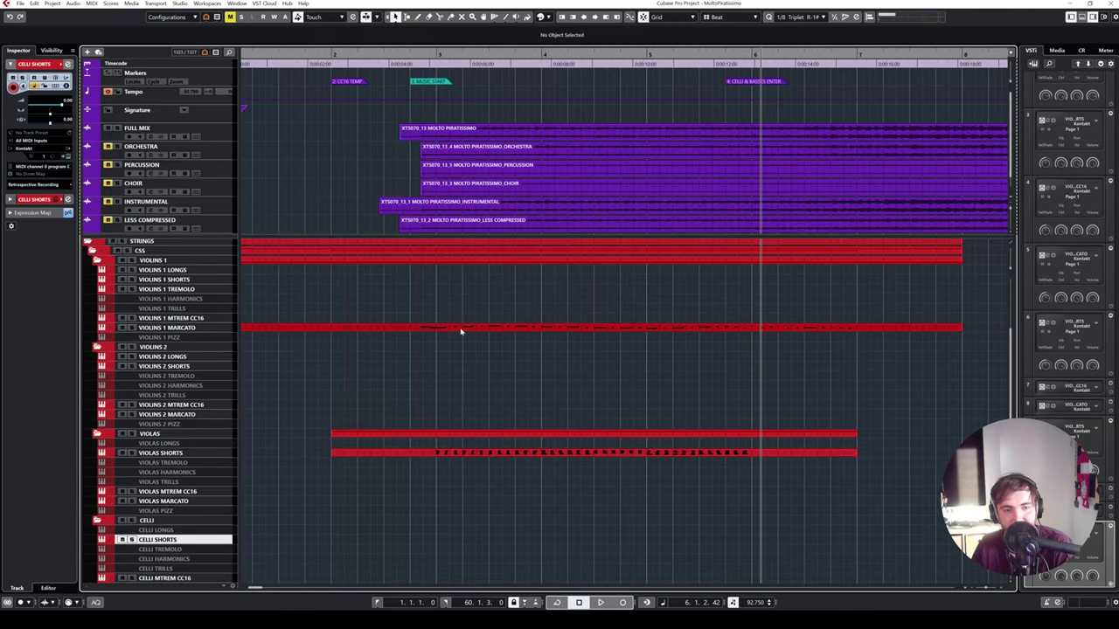
pyautogui.click(345, 328)
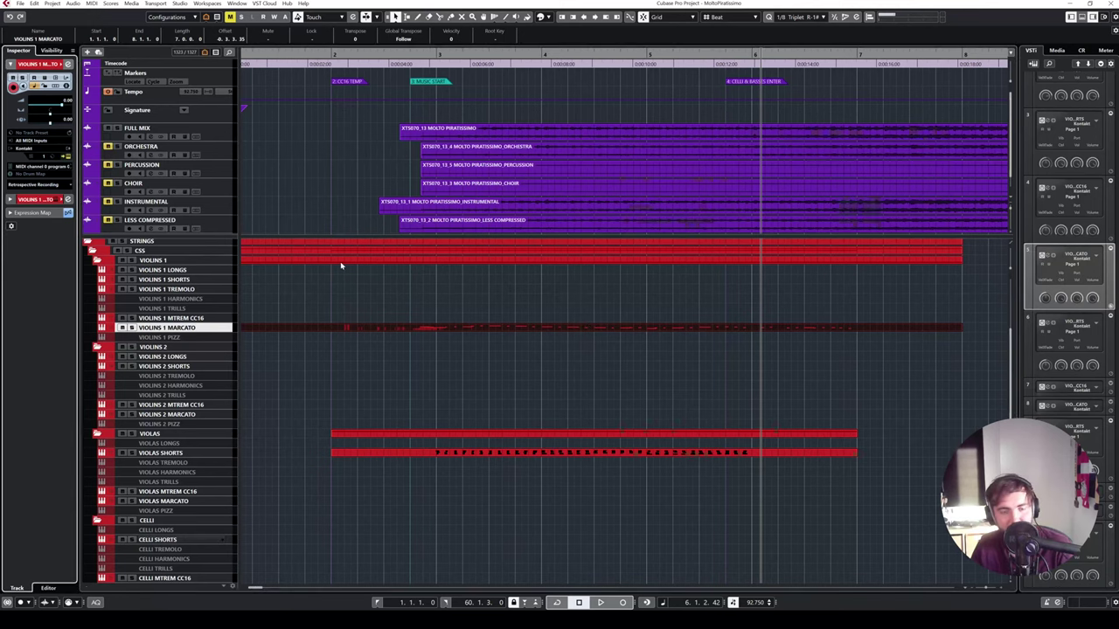
pyautogui.moveTo(778, 110); pyautogui.dragTo(576, 127)
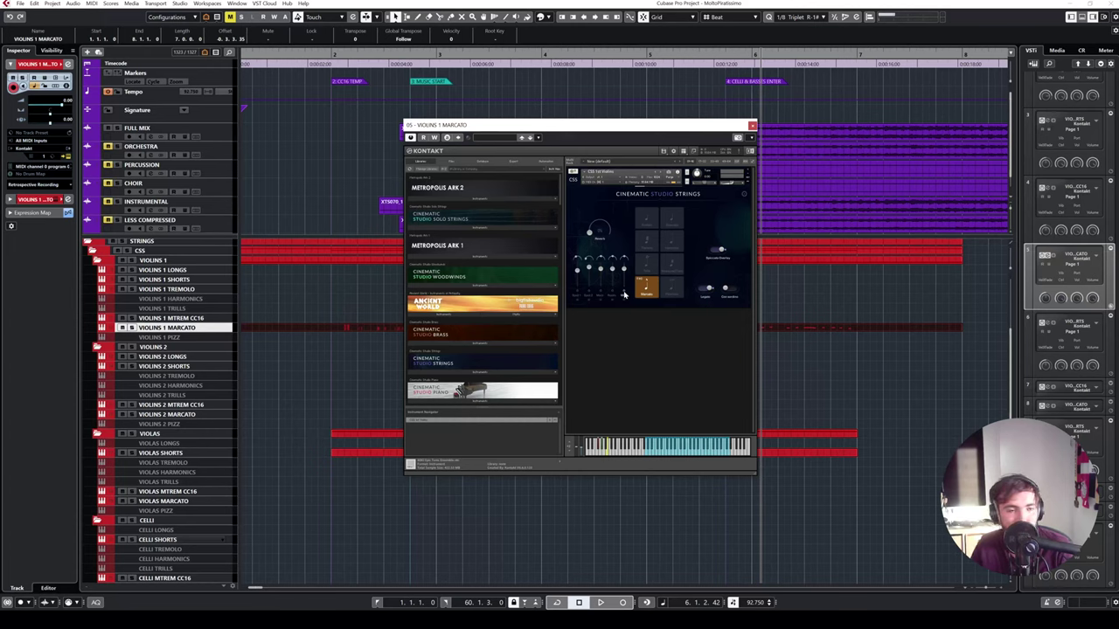
pyautogui.click(194, 319)
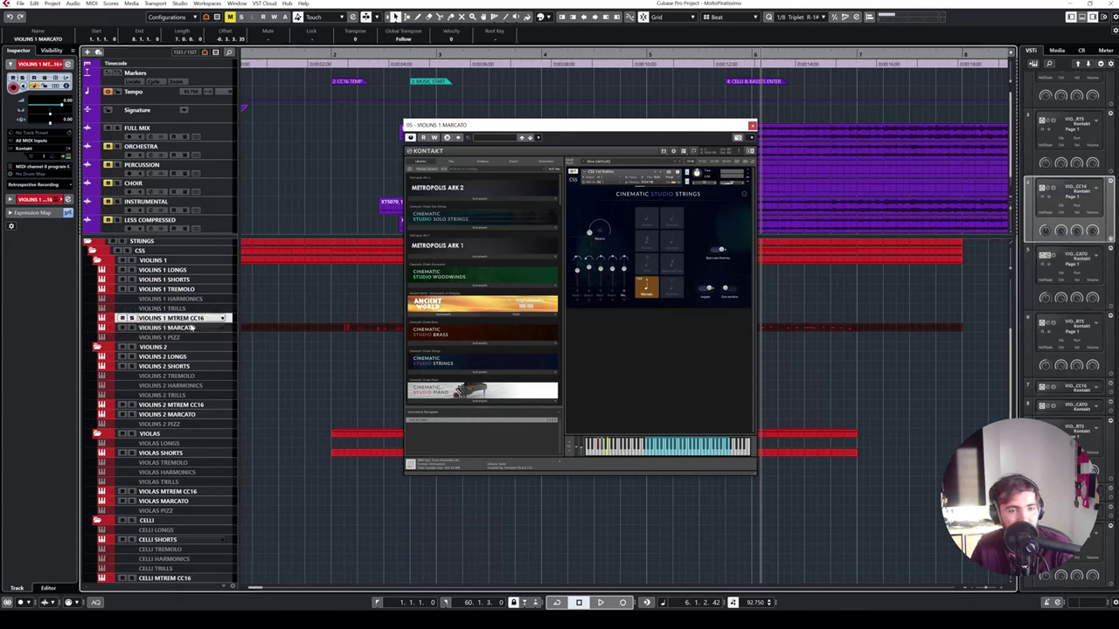
pyautogui.click(187, 327)
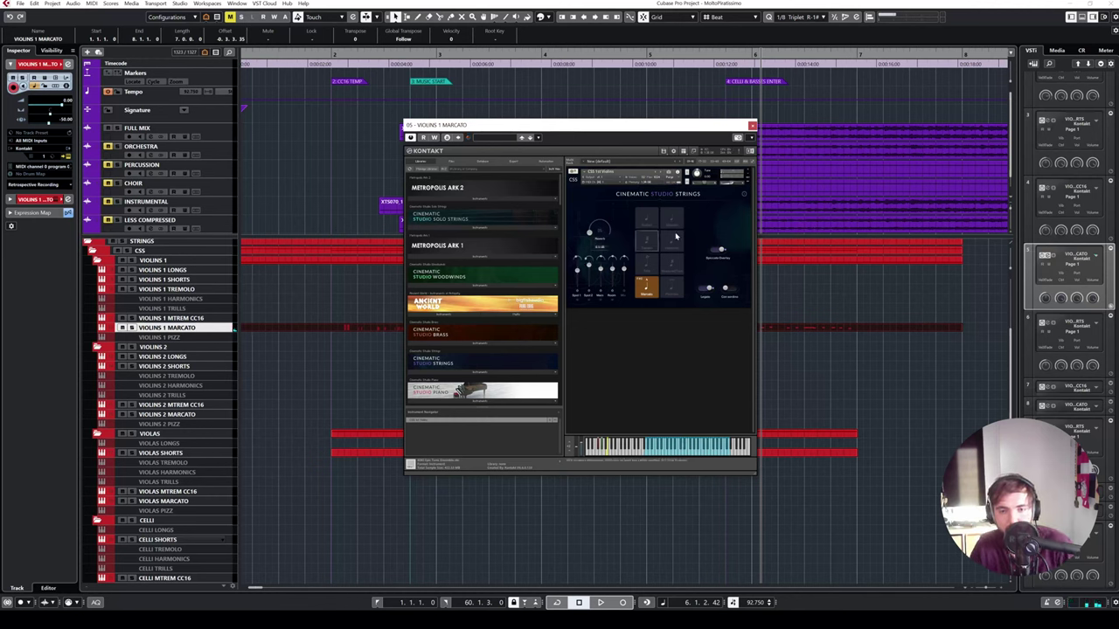
pyautogui.moveTo(598, 125); pyautogui.dragTo(669, 125)
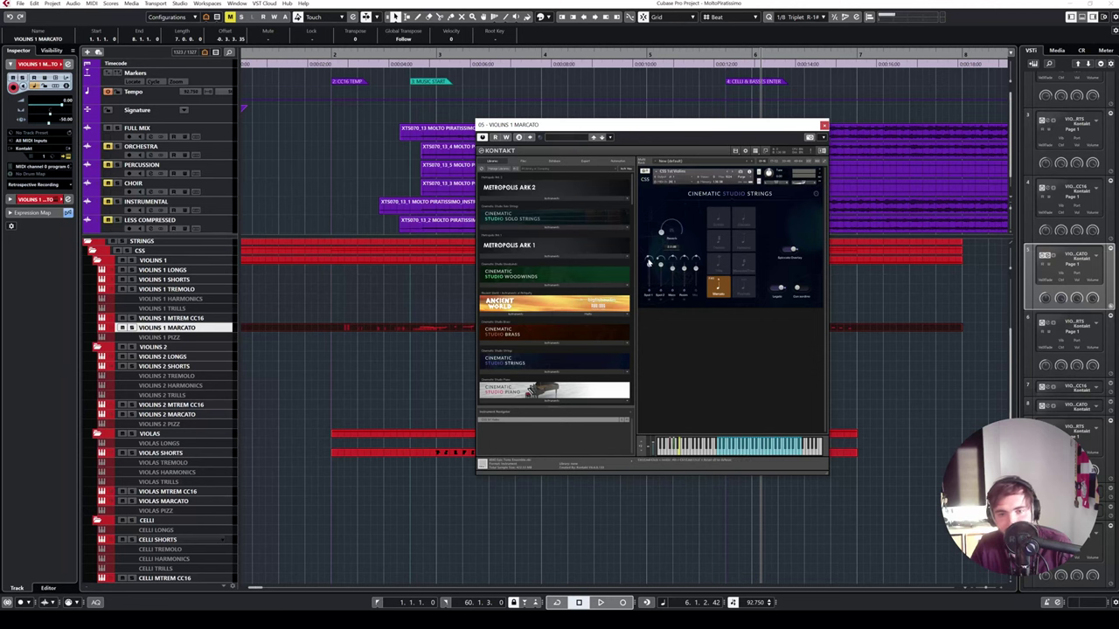
pyautogui.moveTo(524, 125); pyautogui.dragTo(695, 117)
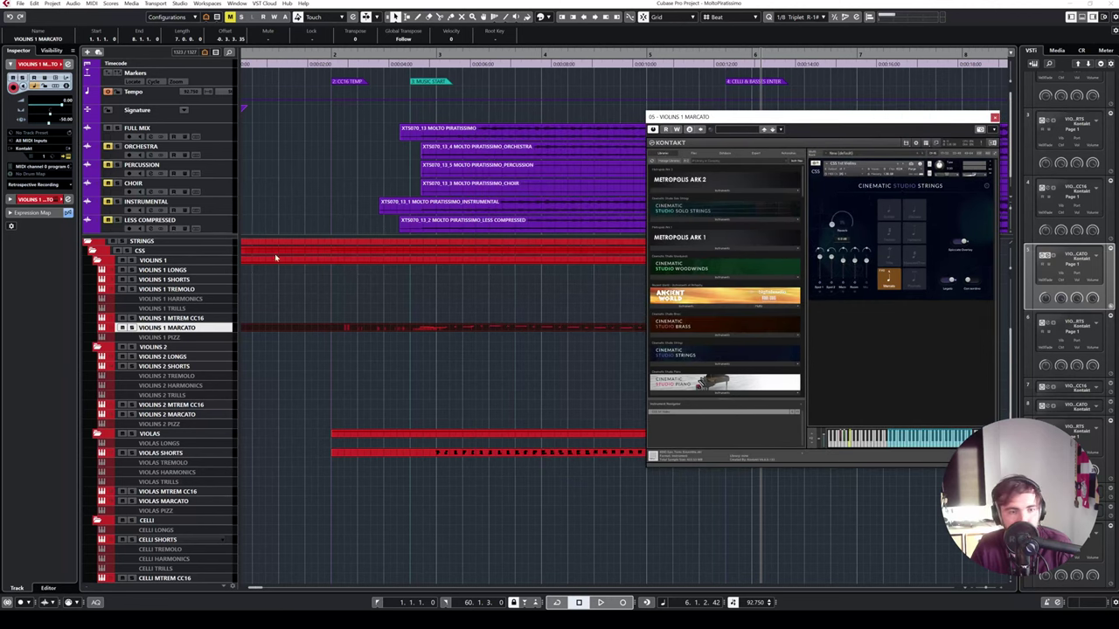
# - Solo VIOLINS 1 MARCATO and play it from 2.4.1, at the MUSIC START marker
pyautogui.click(197, 328)
pyautogui.press('s')
pyautogui.click(413, 54)
pyautogui.press('space')
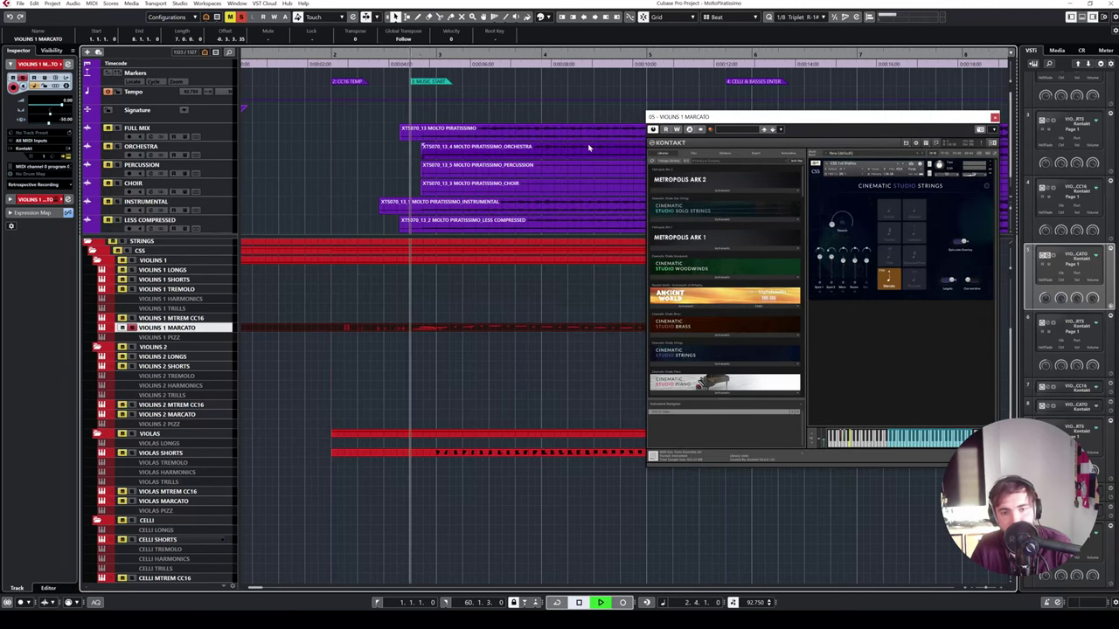
# - Adjust the Spot 1 microphone level of VIOLINS 1 MARCATO during playback, then stop and close its Kontakt instrument
pyautogui.moveTo(890, 124); pyautogui.dragTo(786, 121)
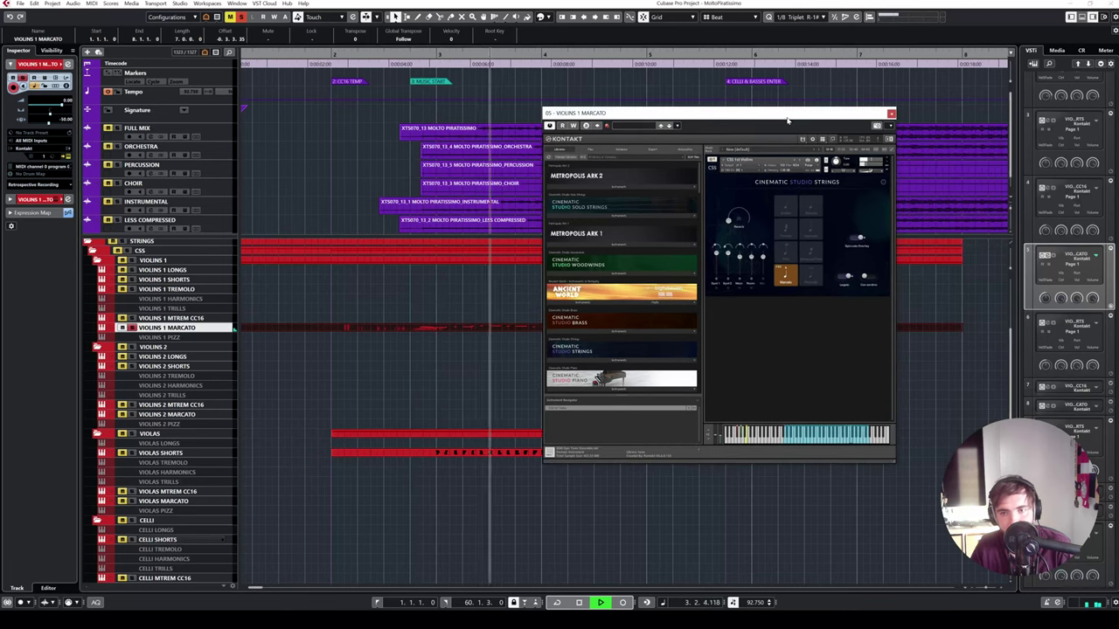
pyautogui.moveTo(716, 252); pyautogui.dragTo(728, 257)
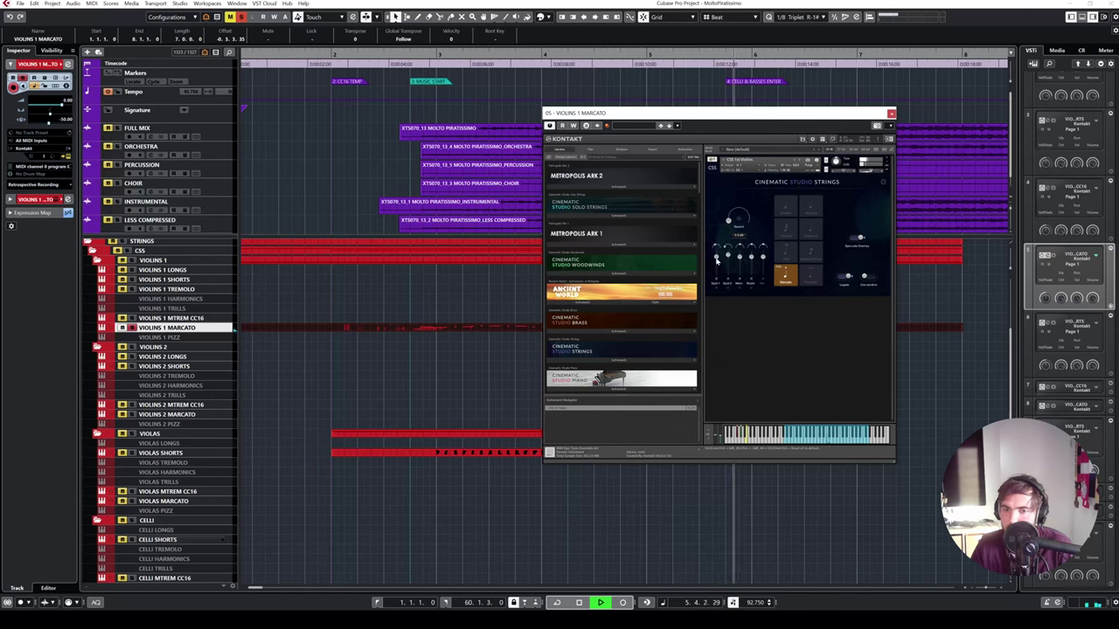
pyautogui.press('space')
pyautogui.click(891, 114)
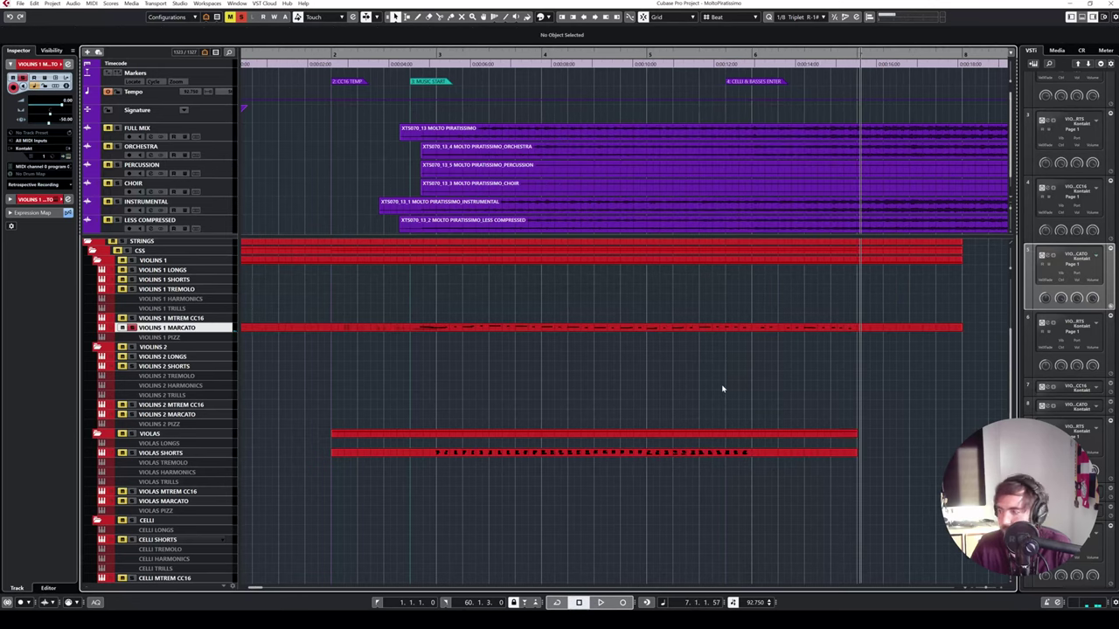
# - Replay the soloed VIOLINS 1 MARCATO from the MUSIC START marker to bar 6, then unsolo it
pyautogui.click(131, 328)
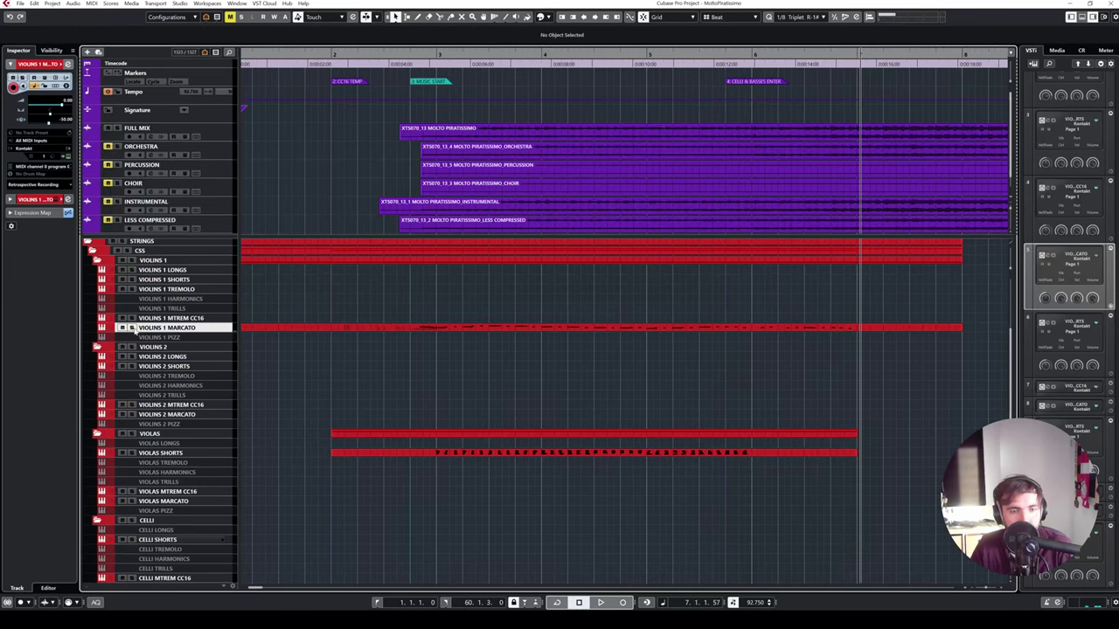
pyautogui.click(444, 81)
pyautogui.press('space')
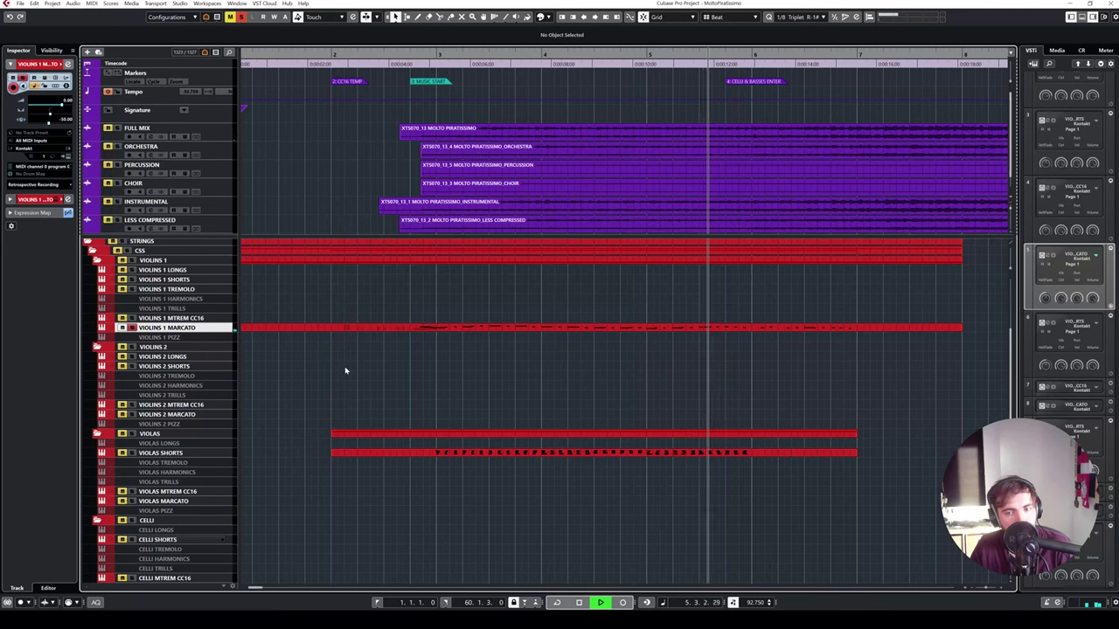
pyautogui.press('space')
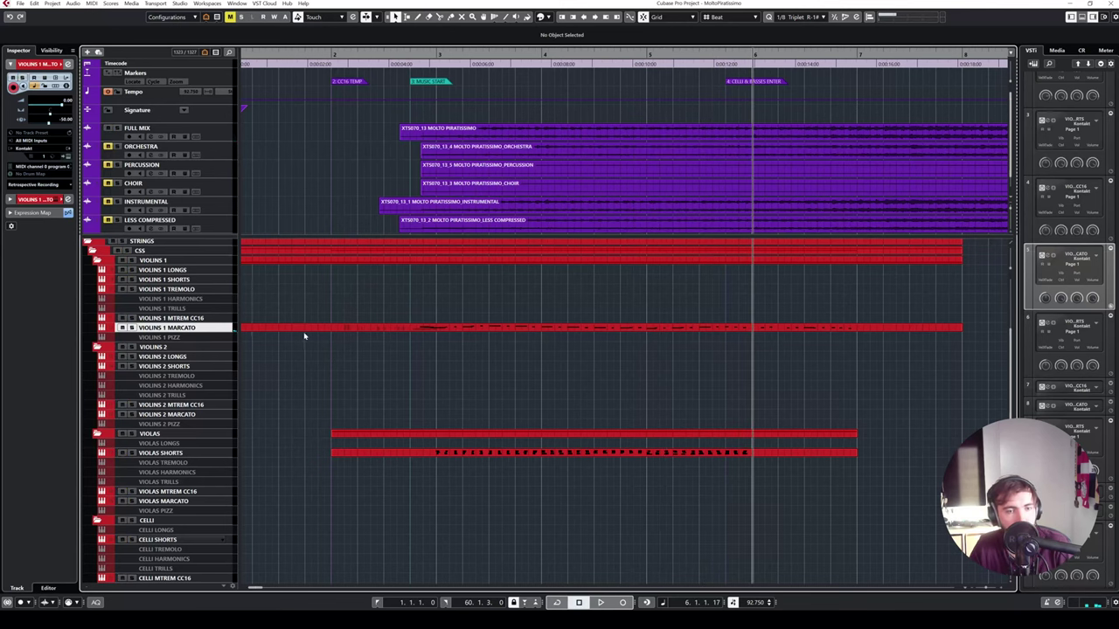
pyautogui.hscroll(-1, 313, 318)
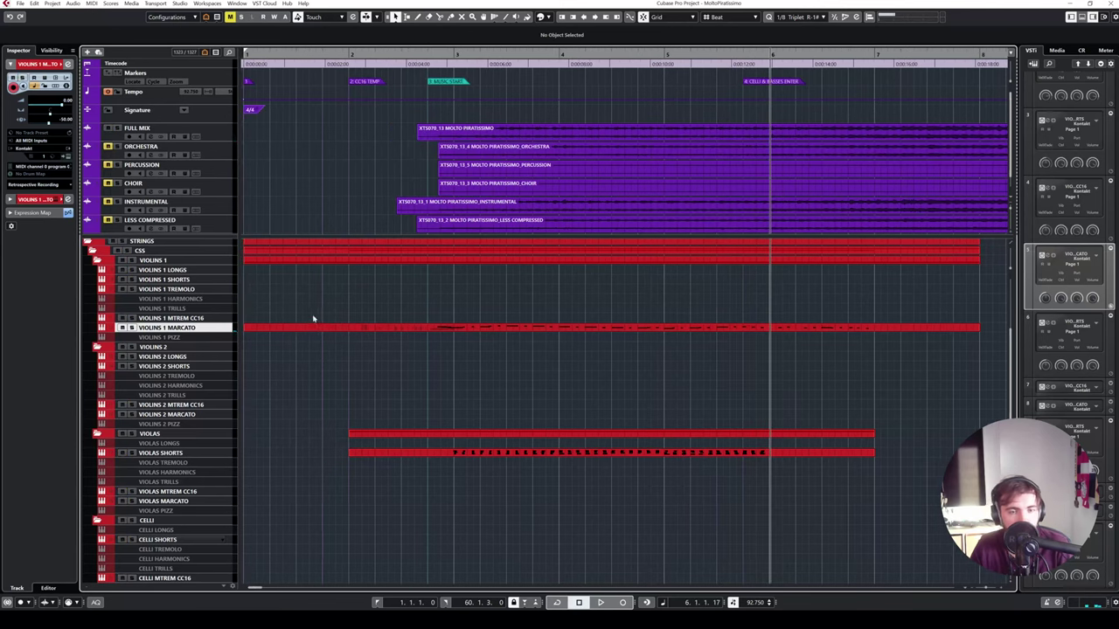
# - Find the METROPOLIS ARK high strings and audition ARK 1 HI STRINGS SHORT and ARK 2 HI STRINGS SHORTS
pyautogui.click(193, 416)
pyautogui.scroll(-8, 263, 418)
pyautogui.scroll(-3, 268, 418)
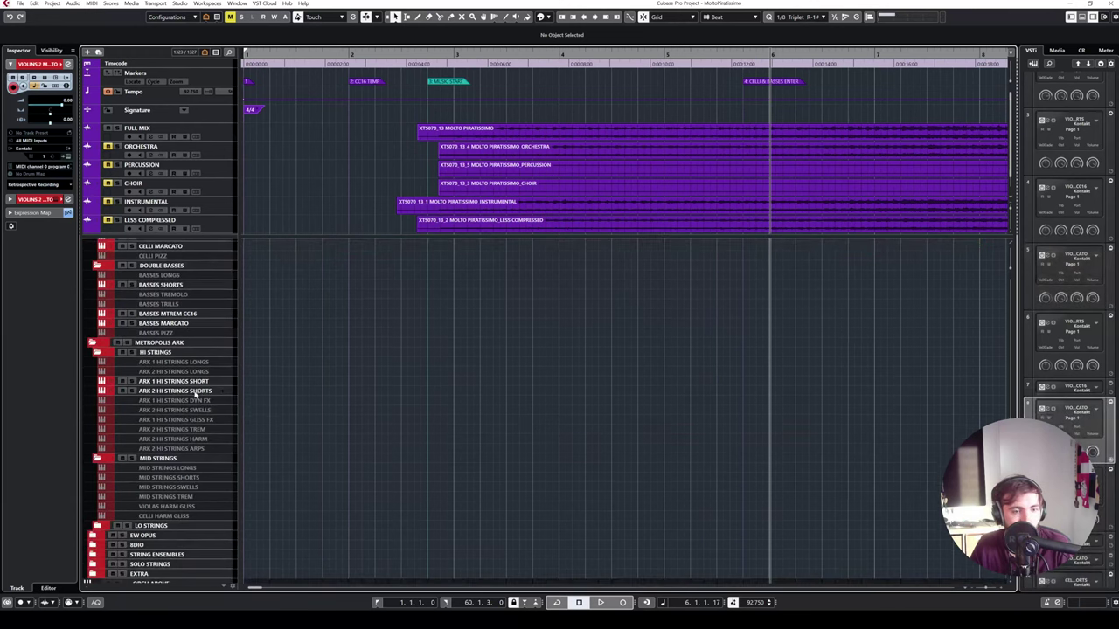
pyautogui.click(194, 382)
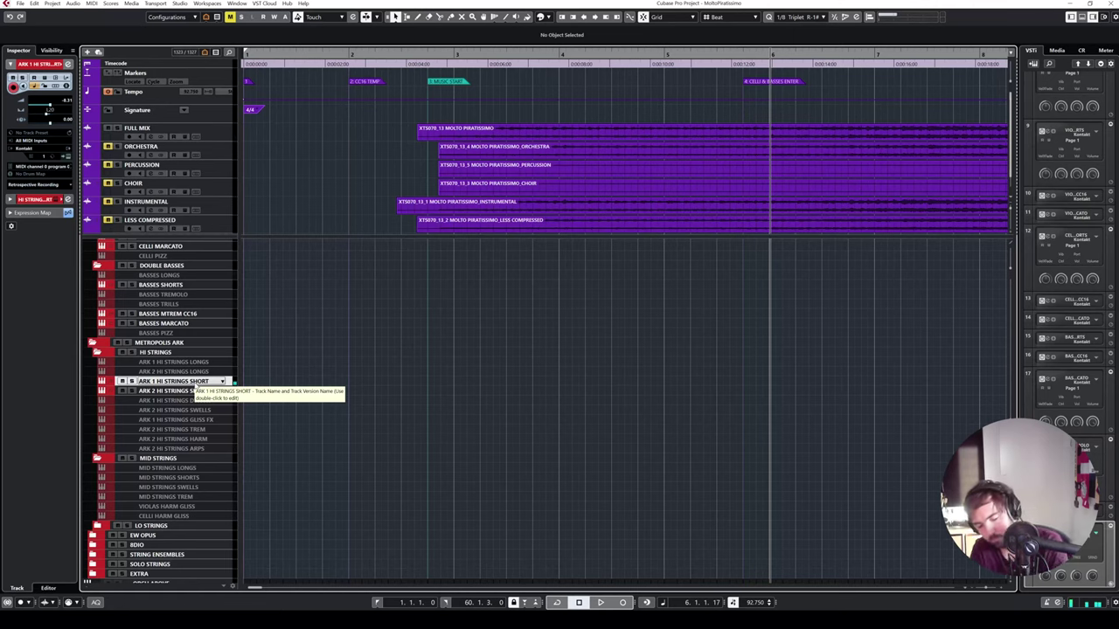
pyautogui.press('Down')
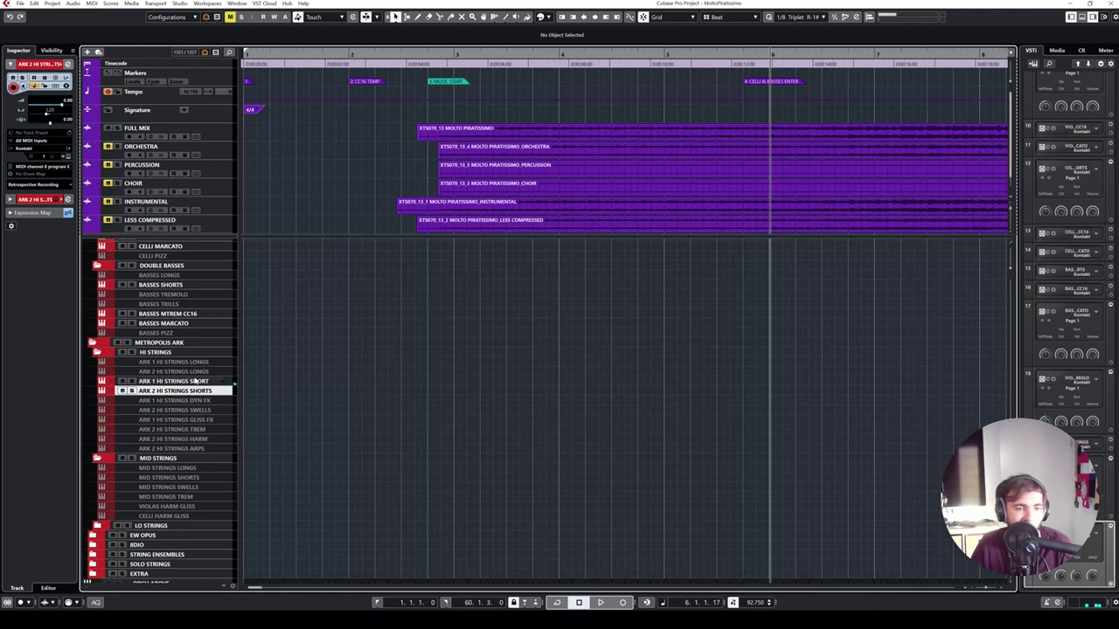
# - Check the instrument of ARK 1 HI STRINGS SHORT and expand its expression map to audition the short articulations
pyautogui.rightClick(196, 382)
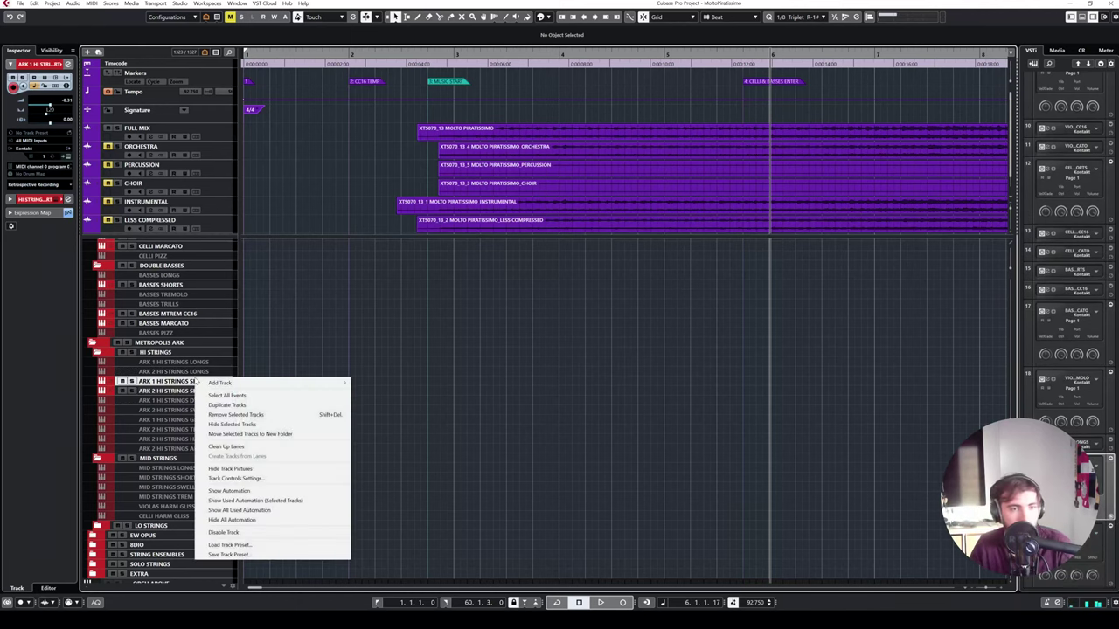
pyautogui.press('Escape')
pyautogui.click(65, 157)
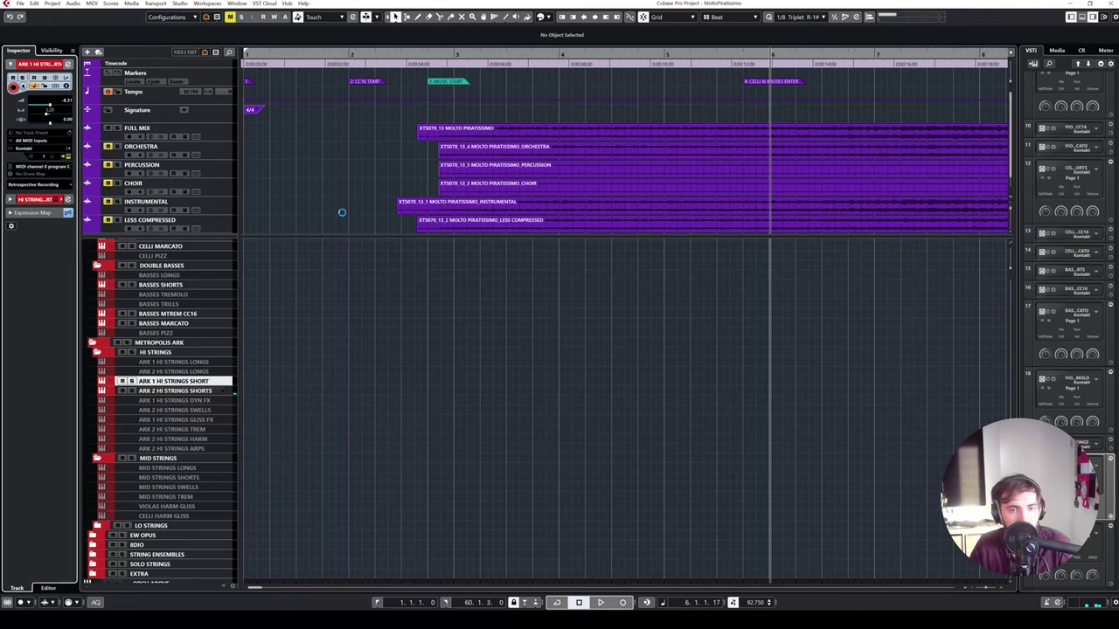
pyautogui.click(733, 133)
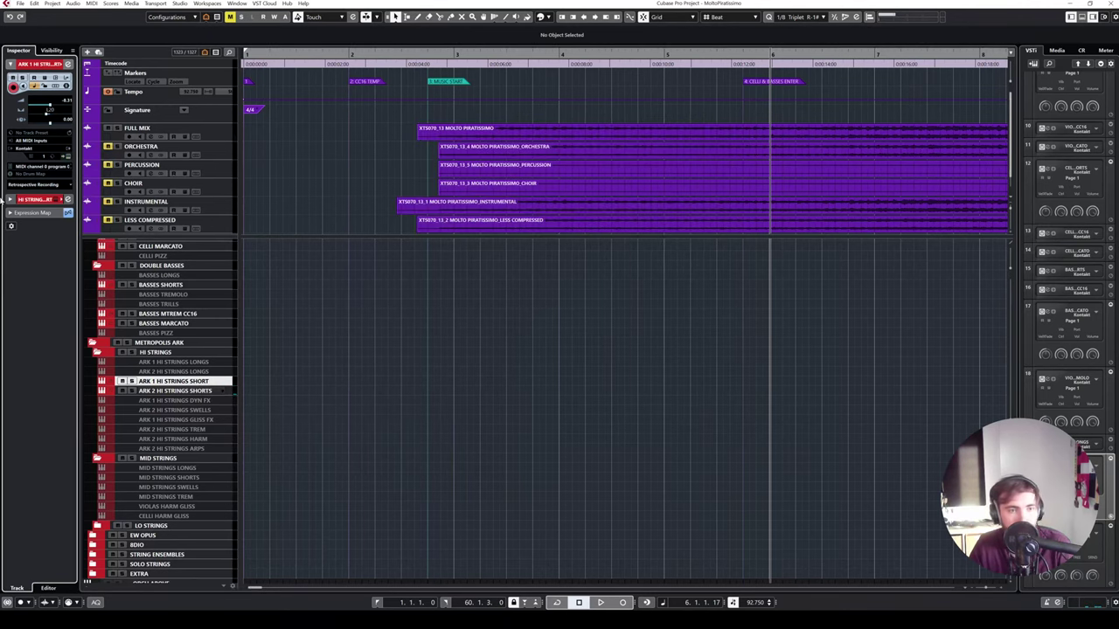
pyautogui.click(34, 212)
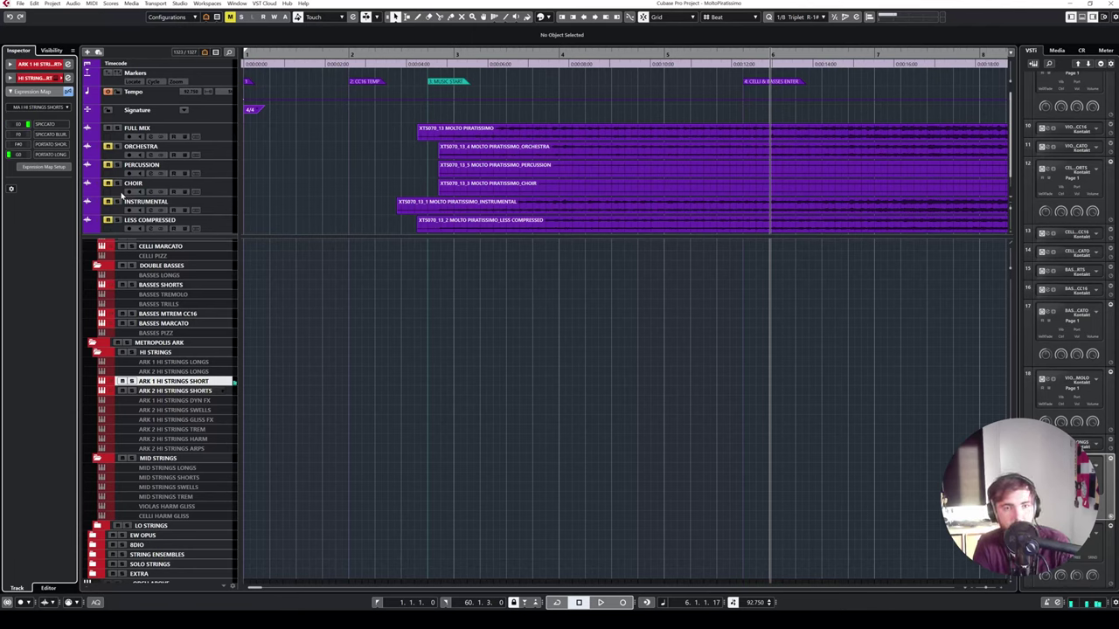
# - Select the VIOLAS SHORTS event, listen to the soloed FULL MIX from 2.3.1 into bar 4, and unsolo it
pyautogui.scroll(6, 230, 352)
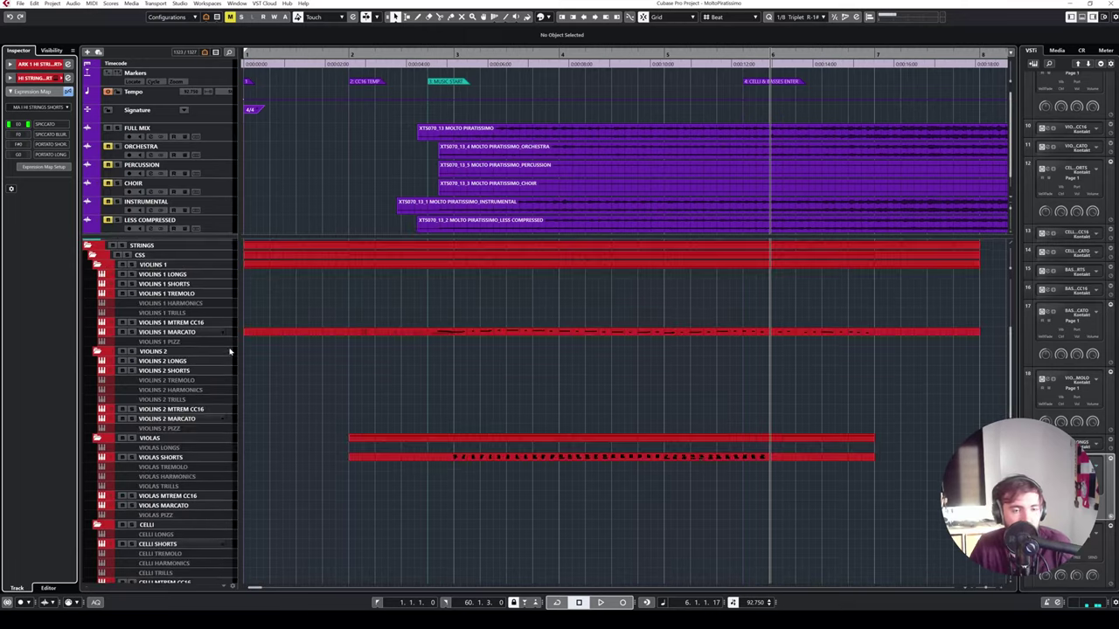
pyautogui.click(465, 453)
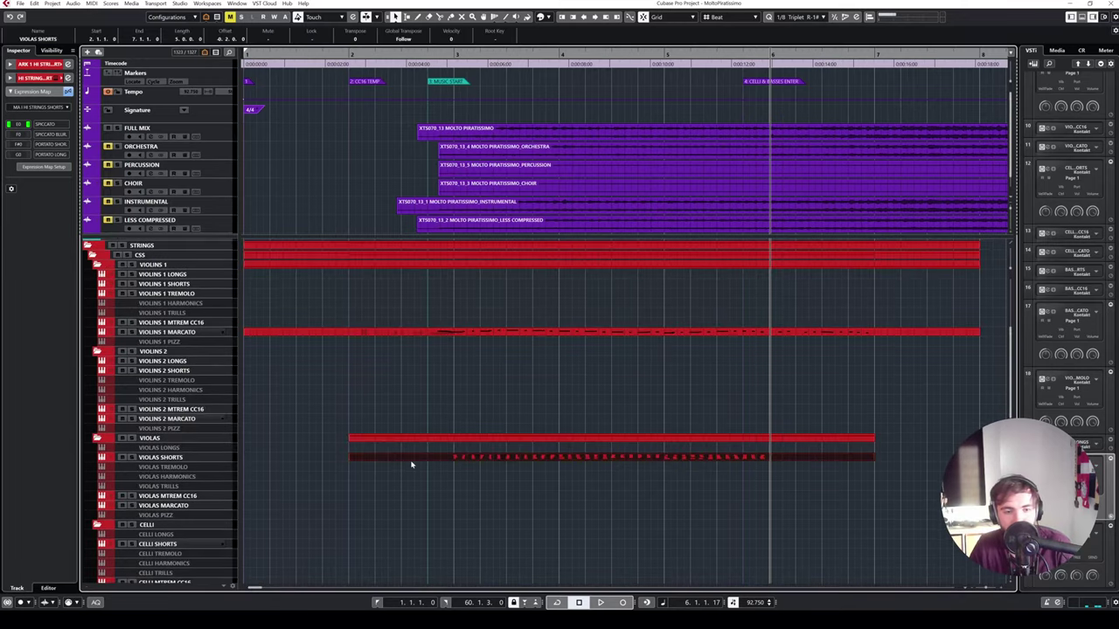
pyautogui.click(402, 61)
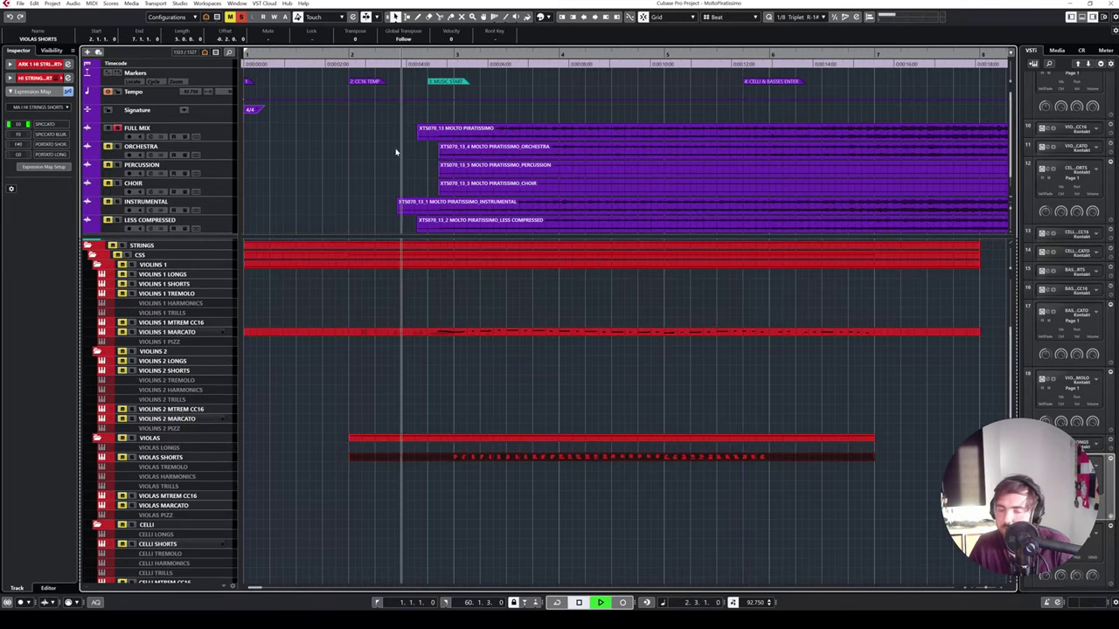
pyautogui.press('space')
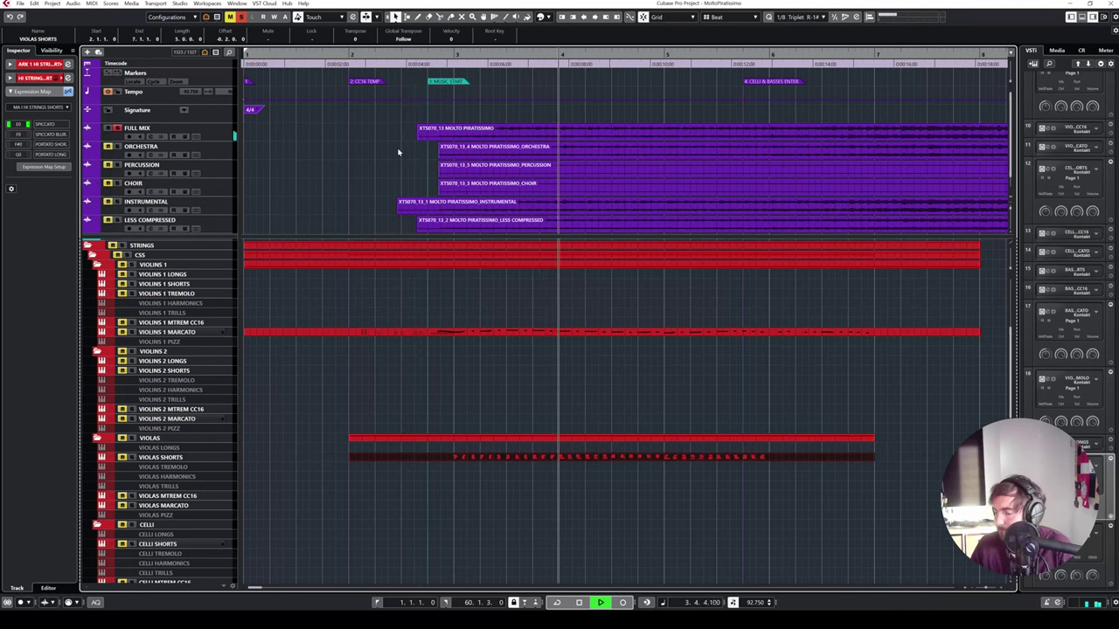
pyautogui.press('space')
pyautogui.click(117, 128)
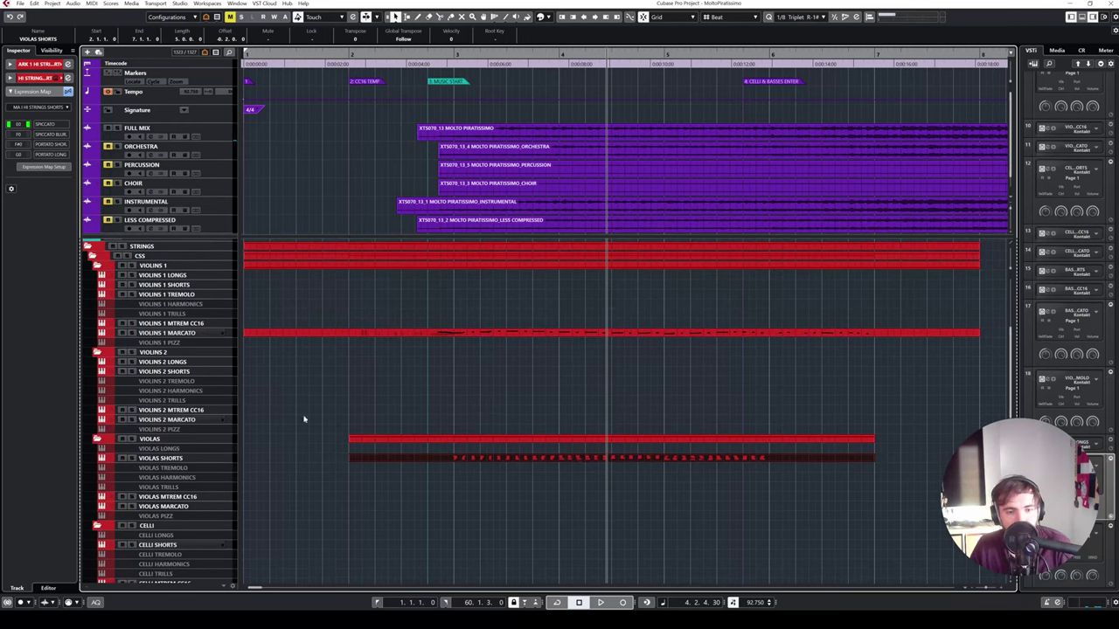
# - Copy the VIOLAS SHORTS event to VIOLINS 2 SHORTS and delete the lowest line of notes from the copy
pyautogui.moveTo(425, 456); pyautogui.dragTo(420, 375)
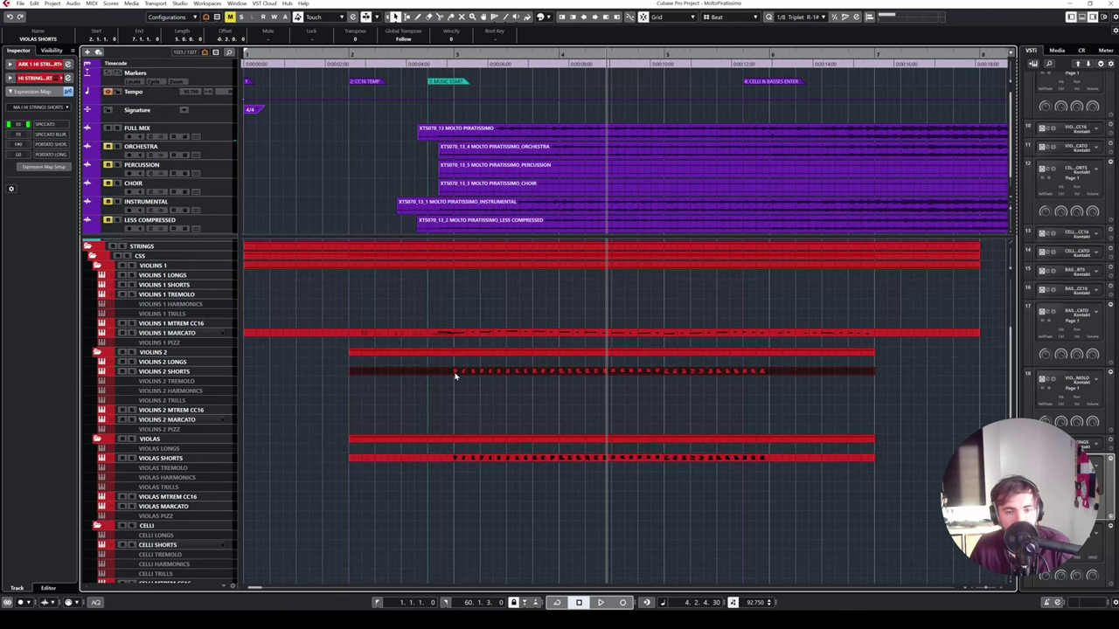
pyautogui.doubleClick(454, 375)
pyautogui.moveTo(270, 217); pyautogui.dragTo(618, 289)
pyautogui.press('Delete')
pyautogui.moveTo(619, 226); pyautogui.dragTo(709, 224)
pyautogui.press('Delete')
pyautogui.press('Delete')
# - Play the edited VIOLINS 2 SHORTS copy from just before bar 3, return to the project, and select its track
pyautogui.click(266, 54)
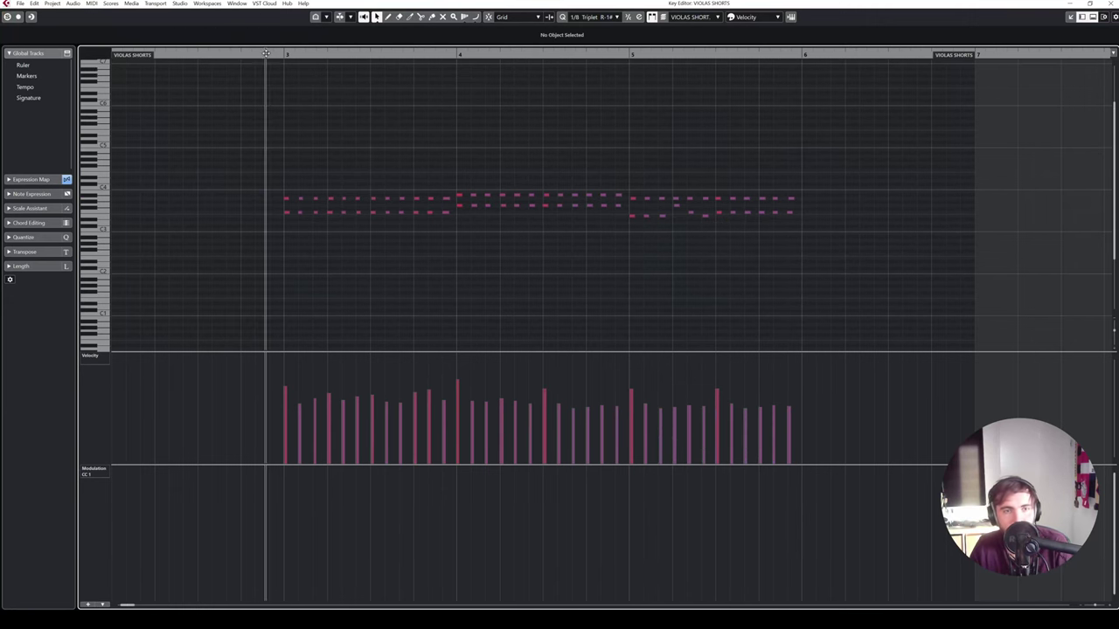
pyautogui.press('space')
pyautogui.press('Escape')
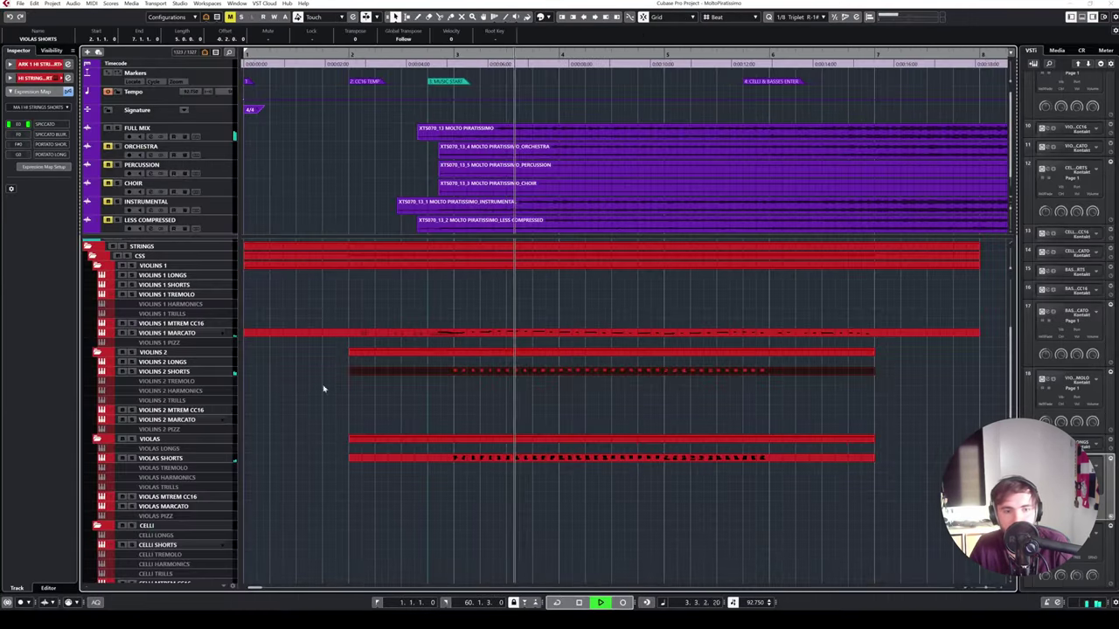
pyautogui.click(199, 372)
pyautogui.press('space')
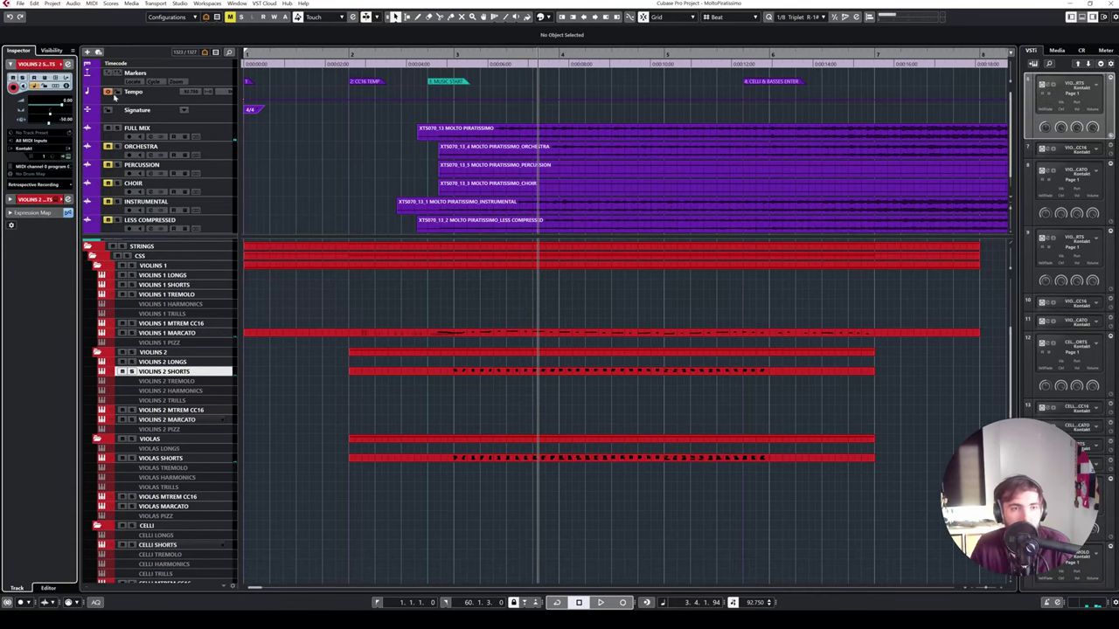
# - Delete the two upper lines of notes from the original VIOLAS SHORTS event, keeping only its lowest line
pyautogui.moveTo(442, 55); pyautogui.dragTo(349, 53)
pyautogui.click(424, 460)
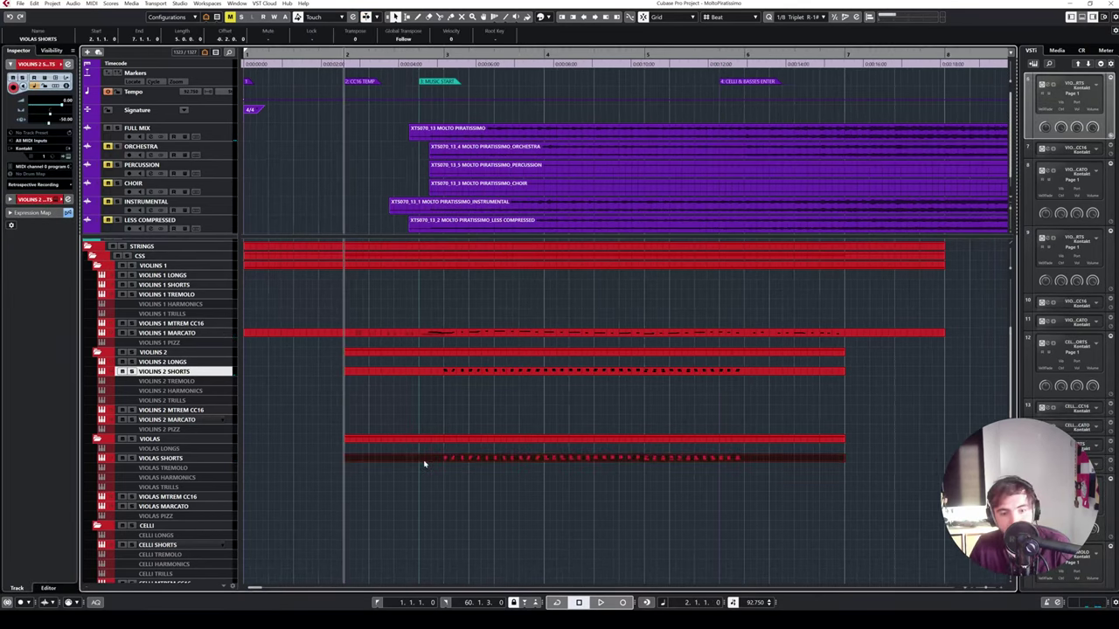
pyautogui.click(212, 460)
pyautogui.press('space')
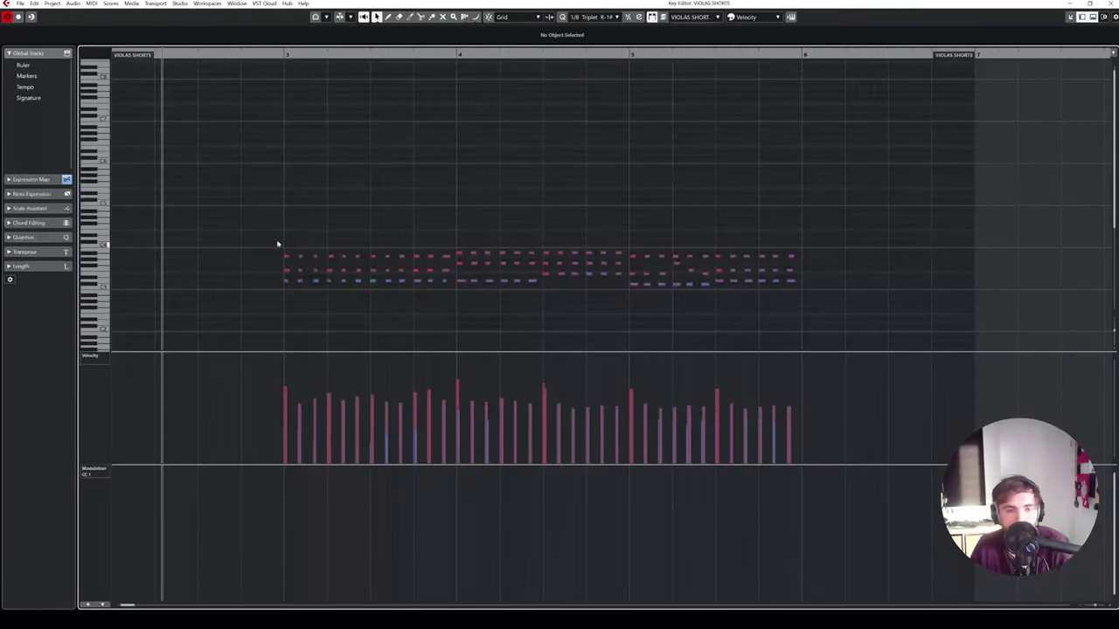
pyautogui.moveTo(277, 242); pyautogui.dragTo(529, 274)
pyautogui.moveTo(500, 225)
pyautogui.mouseDown()
pyautogui.moveTo(612, 262)
pyautogui.moveTo(802, 267)
pyautogui.moveTo(676, 257)
pyautogui.moveTo(636, 278)
pyautogui.mouseUp()
pyautogui.press('Delete')
pyautogui.press('Delete')
pyautogui.press('Delete')
pyautogui.press('Delete')
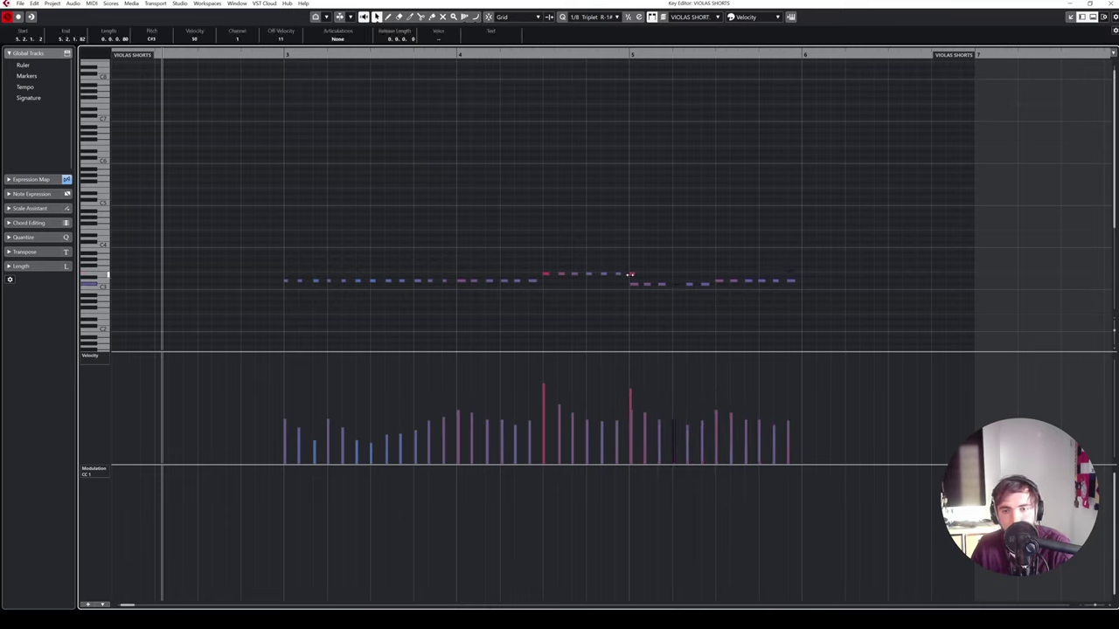
pyautogui.press('Delete')
# - Close the VIOLAS SHORTS editor and play the divided string parts together through bar 5 with auto-scroll on
pyautogui.press('space')
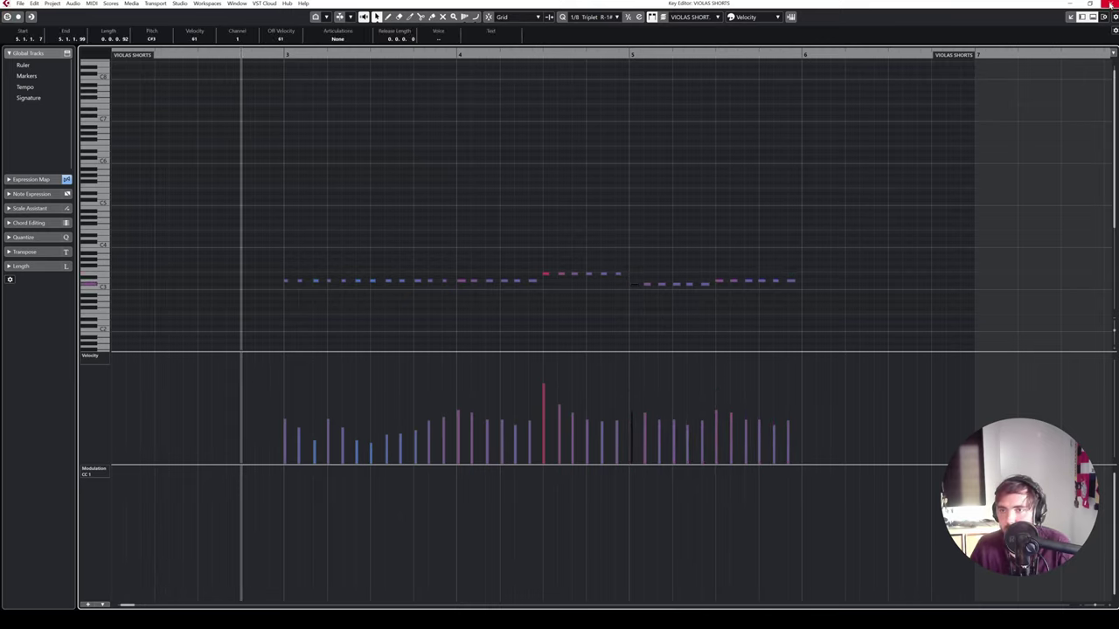
pyautogui.click(1109, 5)
pyautogui.click(307, 154)
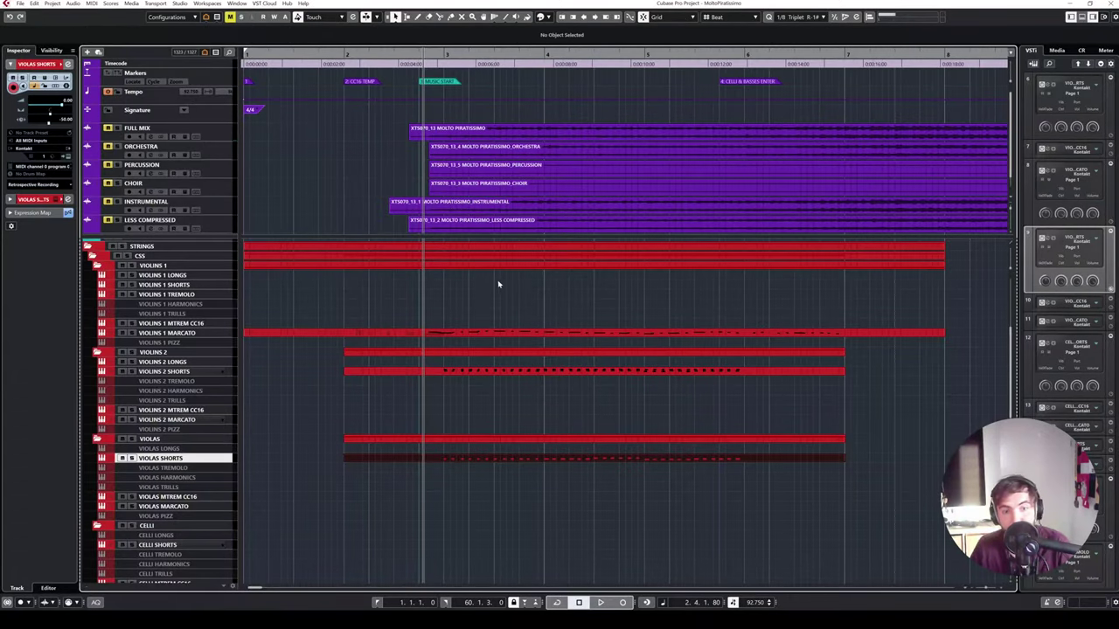
pyautogui.press('space')
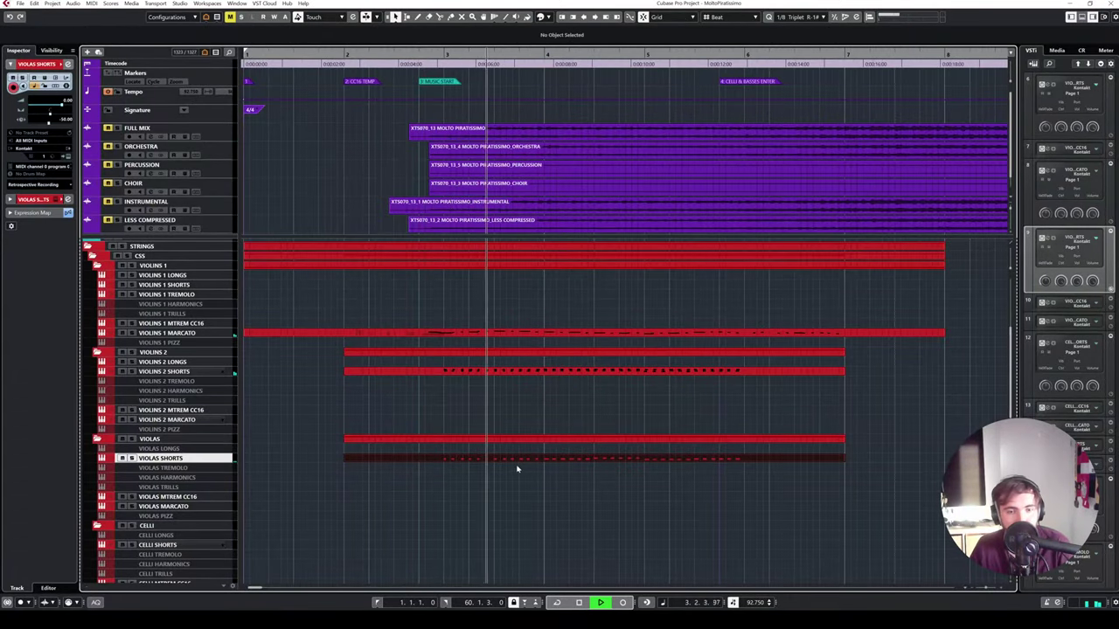
pyautogui.press('f')
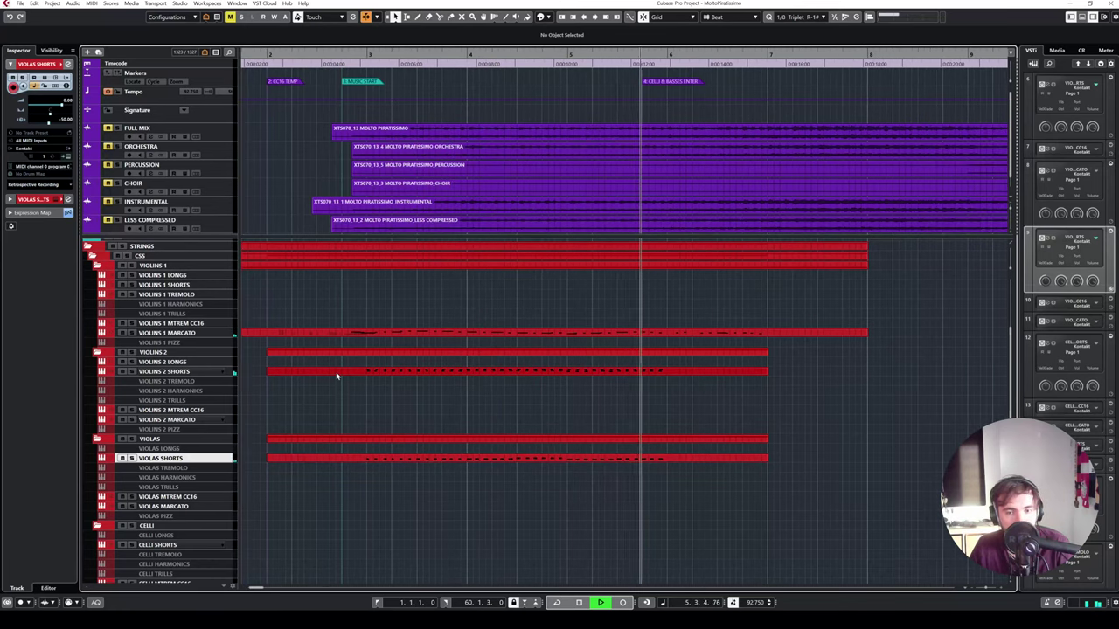
# - Lower the velocities of the loud VIOLAS SHORTS notes starting at the middle of bar 4 and play the passage
pyautogui.doubleClick(303, 458)
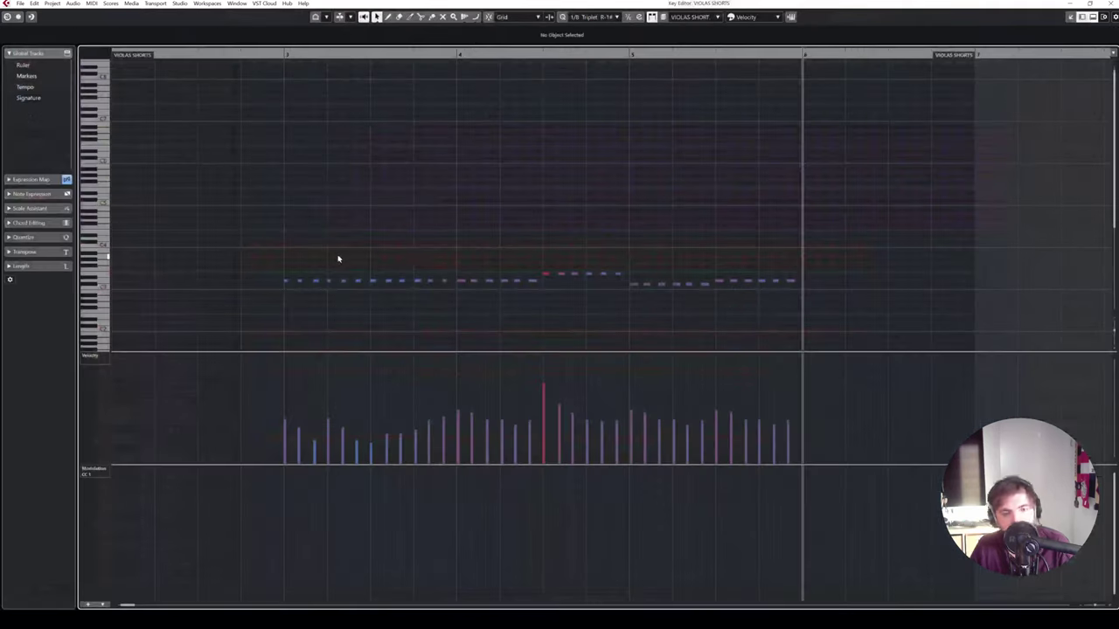
pyautogui.moveTo(546, 393); pyautogui.dragTo(575, 415)
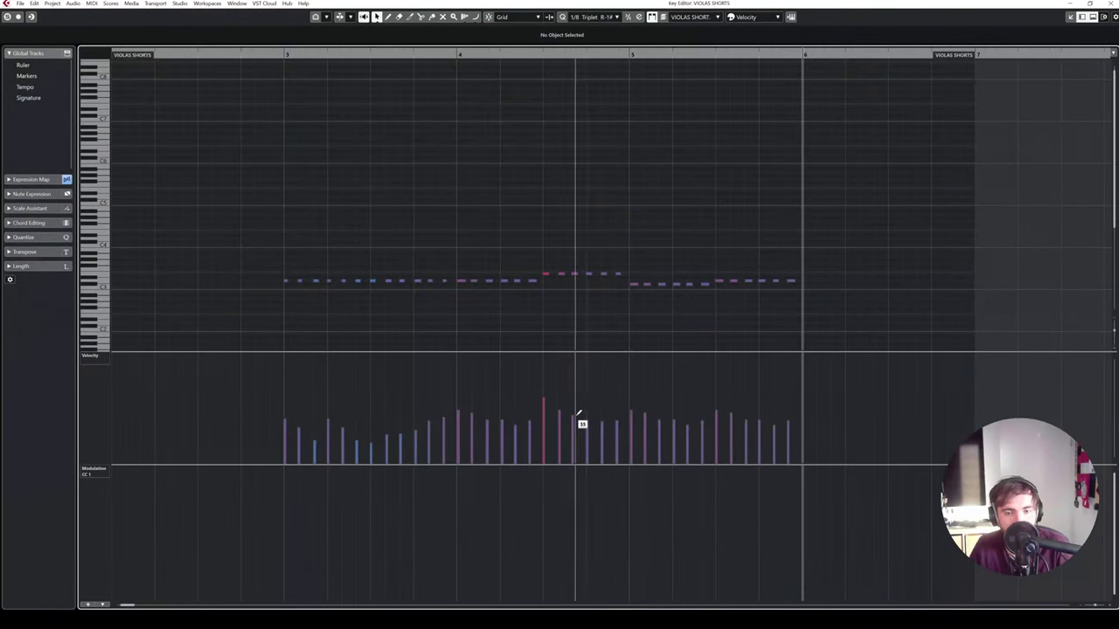
pyautogui.press('space')
pyautogui.press('space')
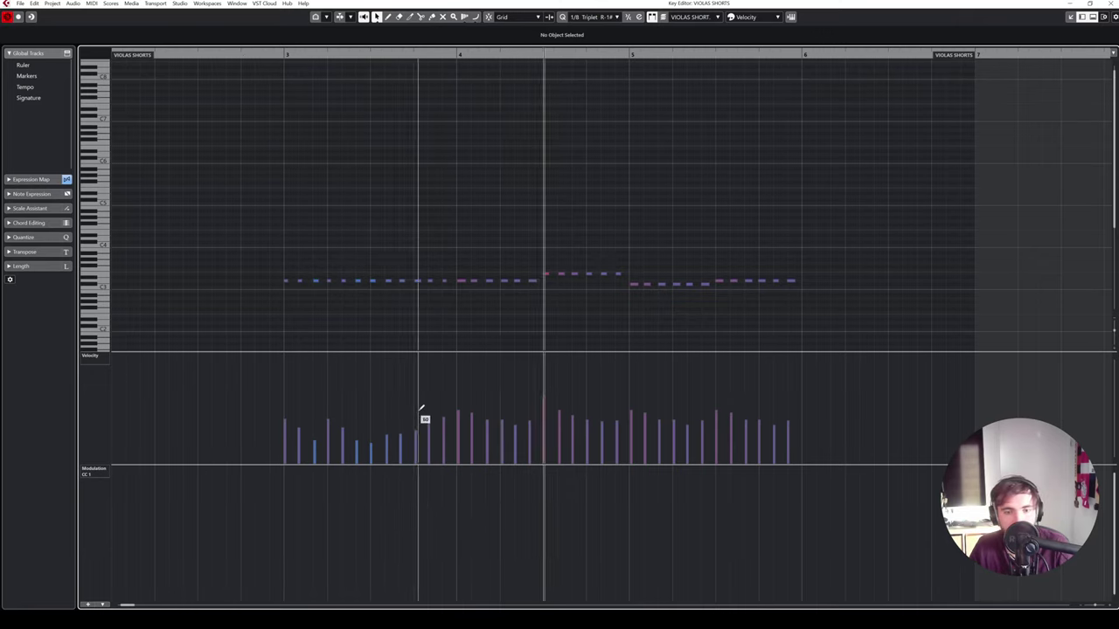
pyautogui.press('space')
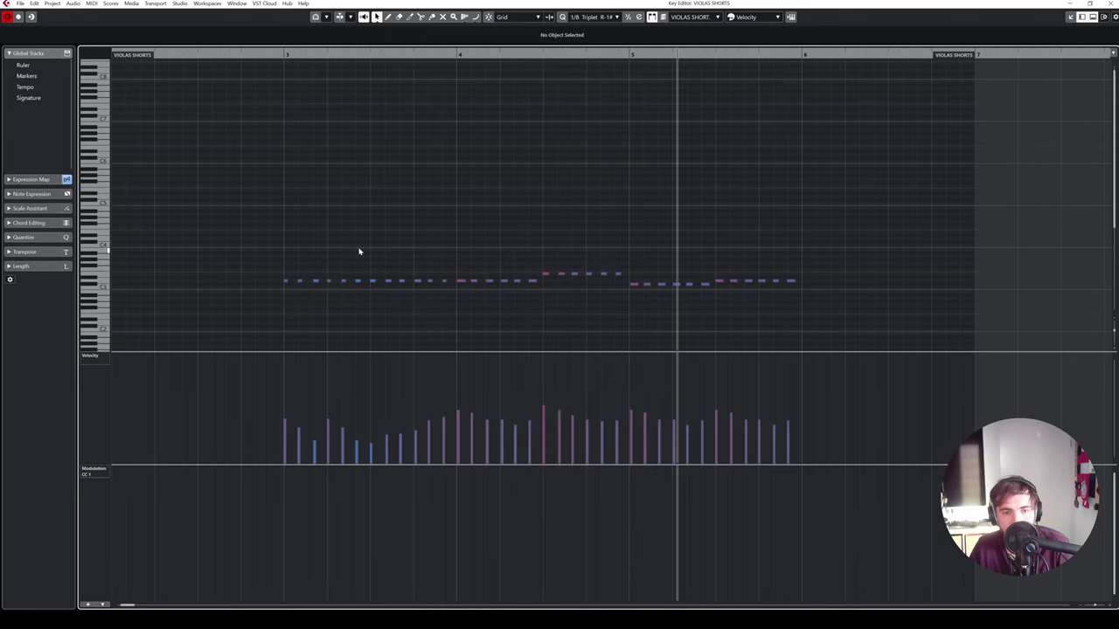
# - Apply the Staccatissimo articulation to all VIOLAS SHORTS notes and play them from just before bar 3
pyautogui.moveTo(246, 226); pyautogui.dragTo(785, 292)
pyautogui.click(341, 39)
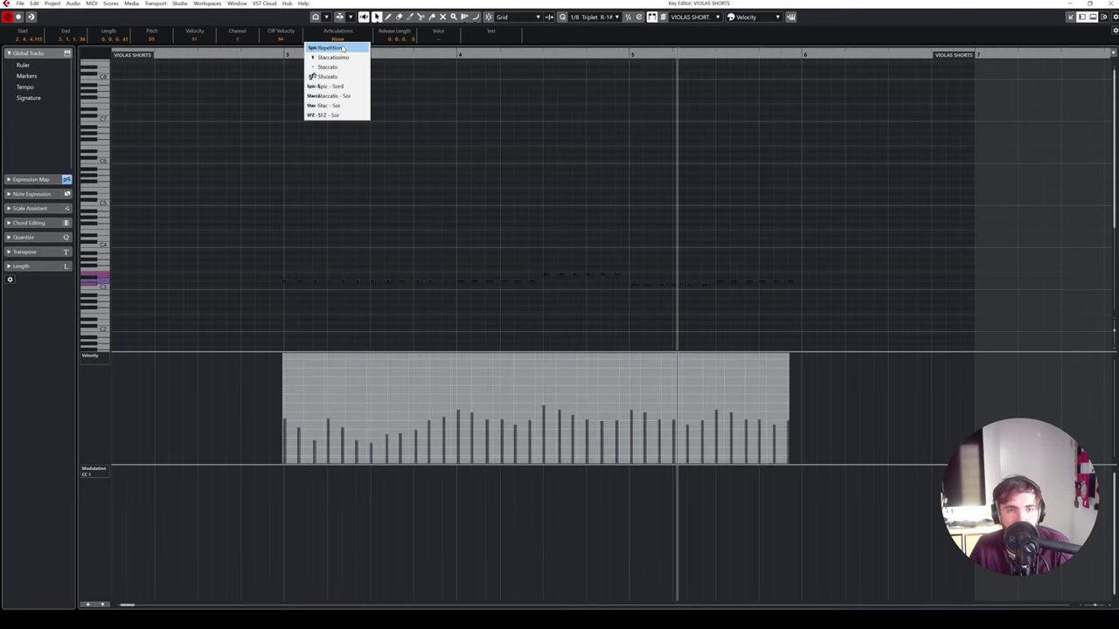
pyautogui.click(336, 58)
pyautogui.click(258, 54)
pyautogui.press('space')
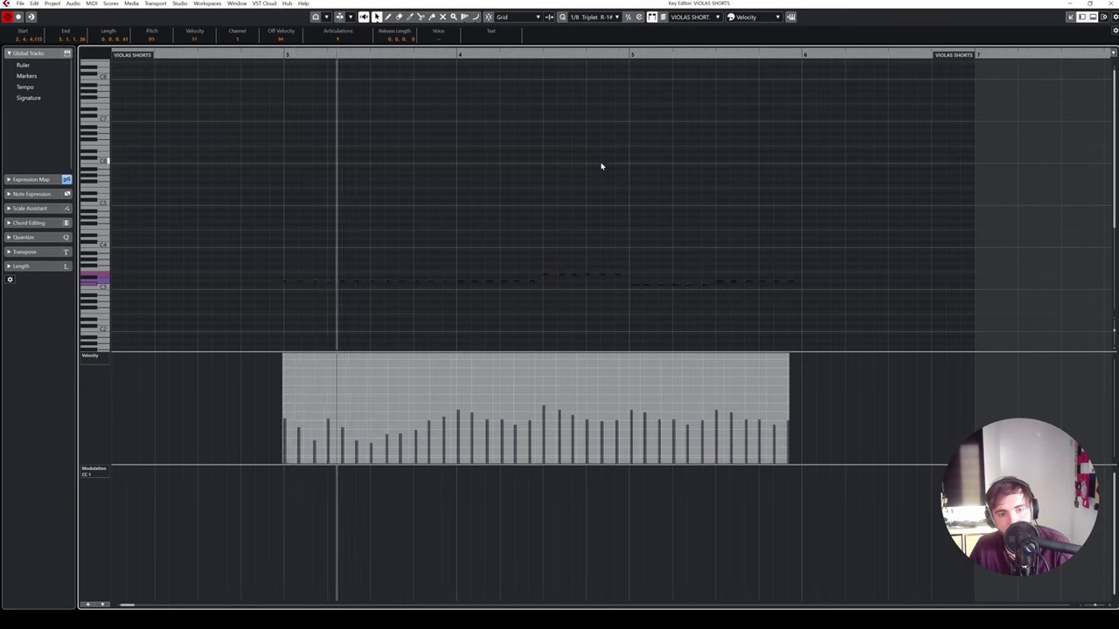
pyautogui.click(522, 180)
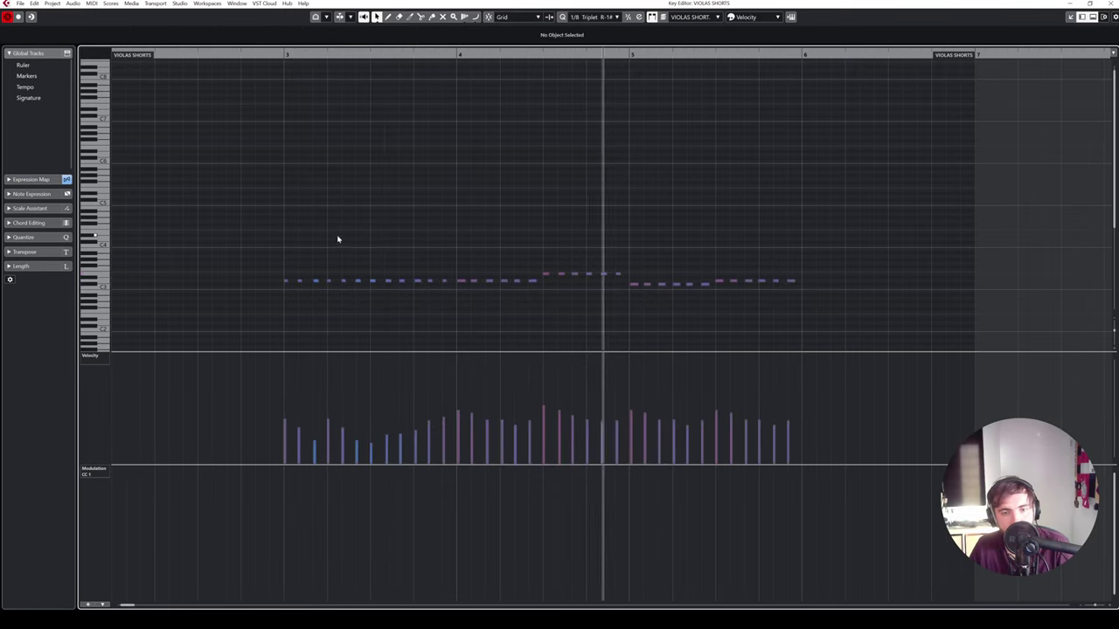
# - Raise the velocities of all VIOLAS SHORTS notes in bar 3 together and play from the start of that bar
pyautogui.press('space')
pyautogui.moveTo(265, 262); pyautogui.dragTo(448, 289)
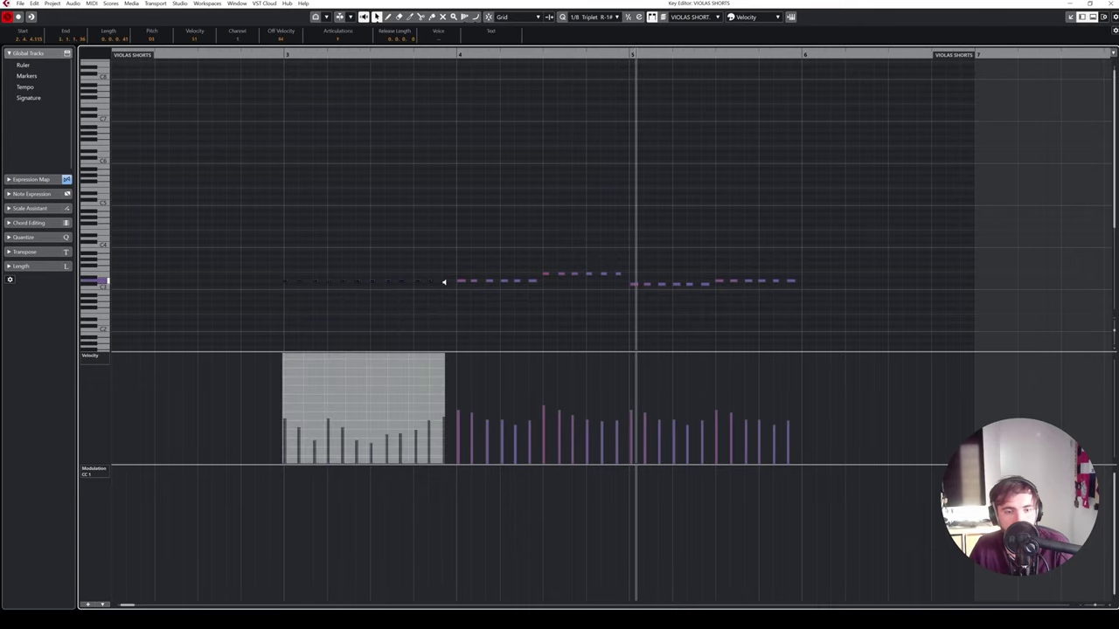
pyautogui.click(275, 66)
pyautogui.press('space')
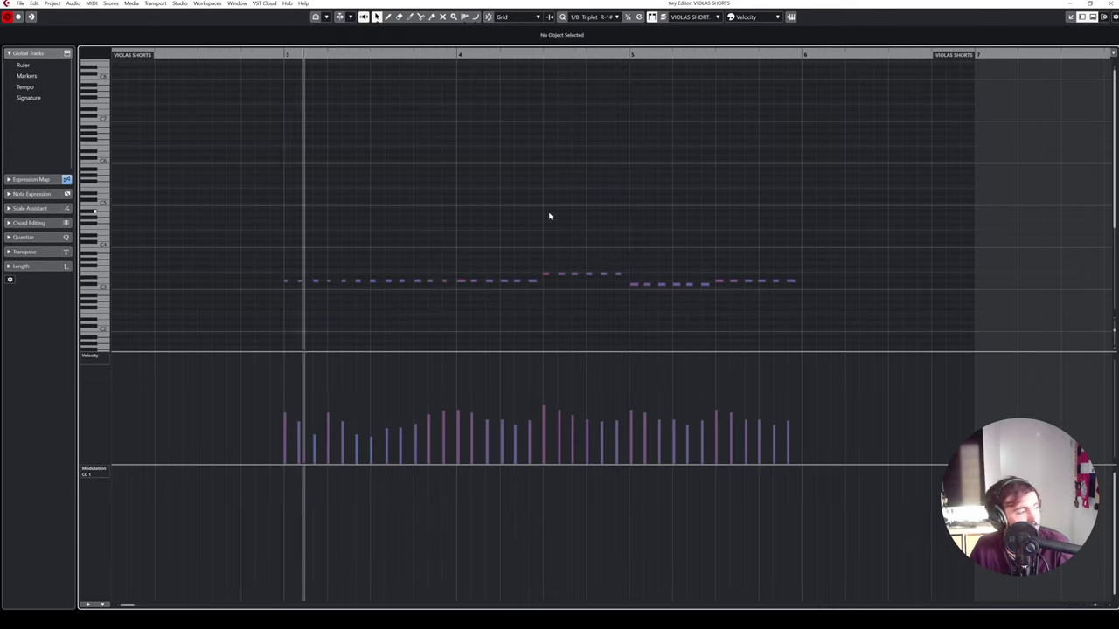
# - Reshape individual note velocities in bars 3 and 4, accenting the middle of bar 3 and softening the notes around the start of bar 4
pyautogui.click(371, 416)
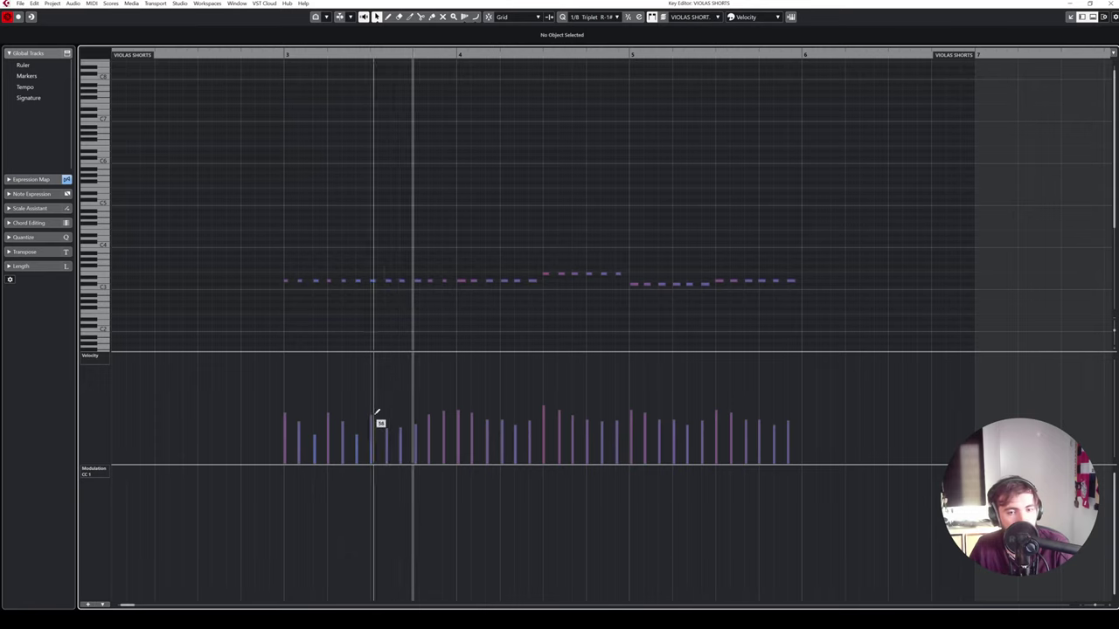
pyautogui.click(417, 418)
pyautogui.click(432, 420)
pyautogui.click(446, 420)
pyautogui.click(474, 419)
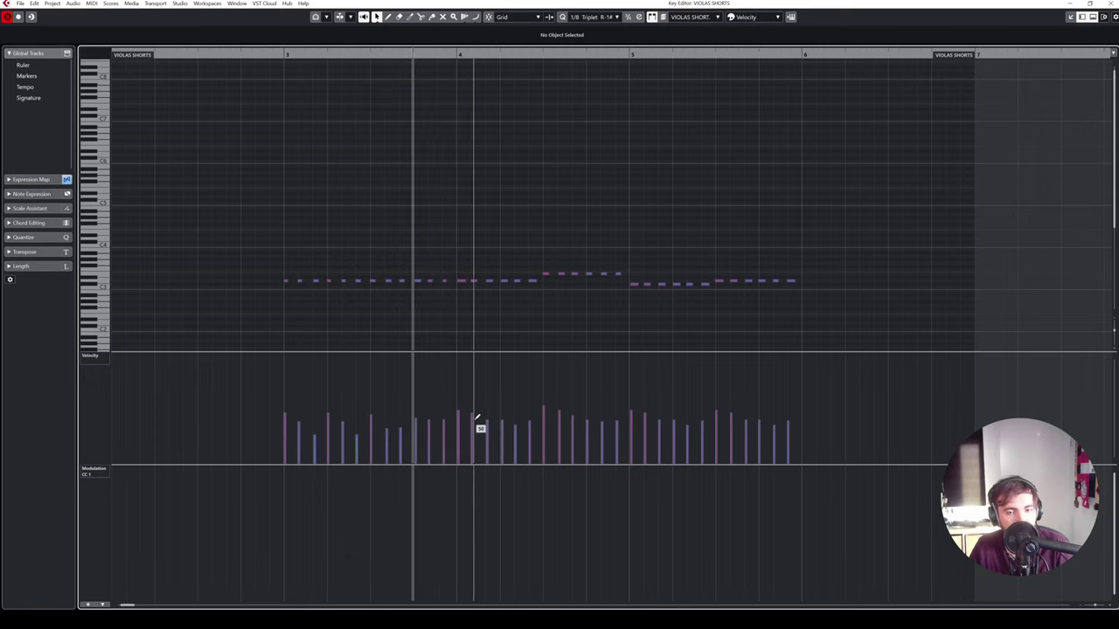
pyautogui.click(487, 424)
pyautogui.click(499, 426)
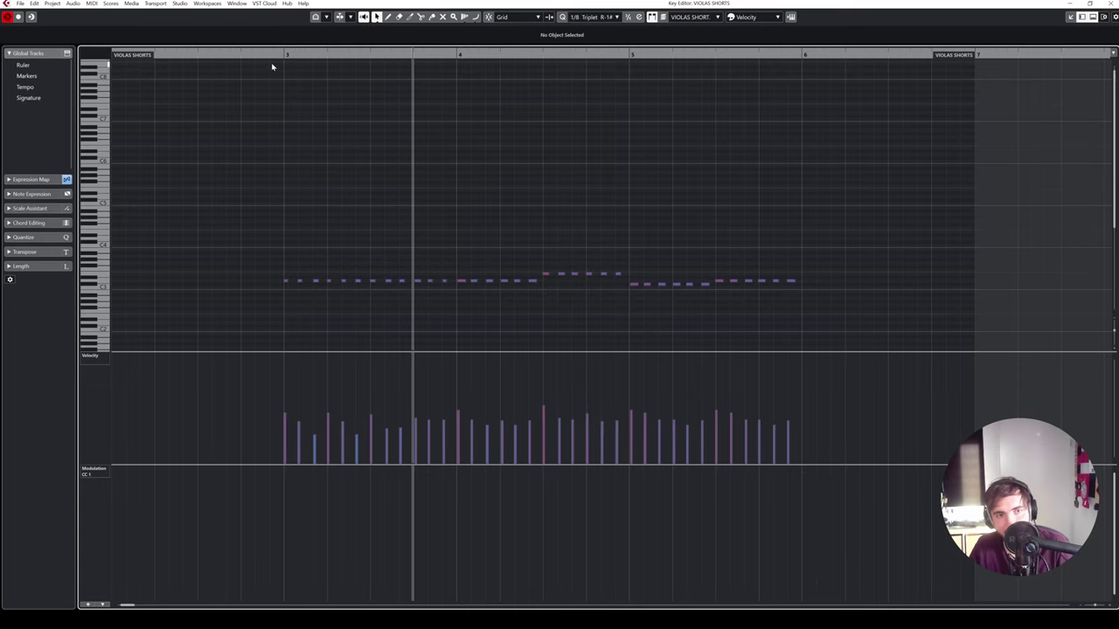
# - Raise the velocities of the first notes of the triplets across bars 3 to 5 as accents and play the passage
pyautogui.click(240, 55)
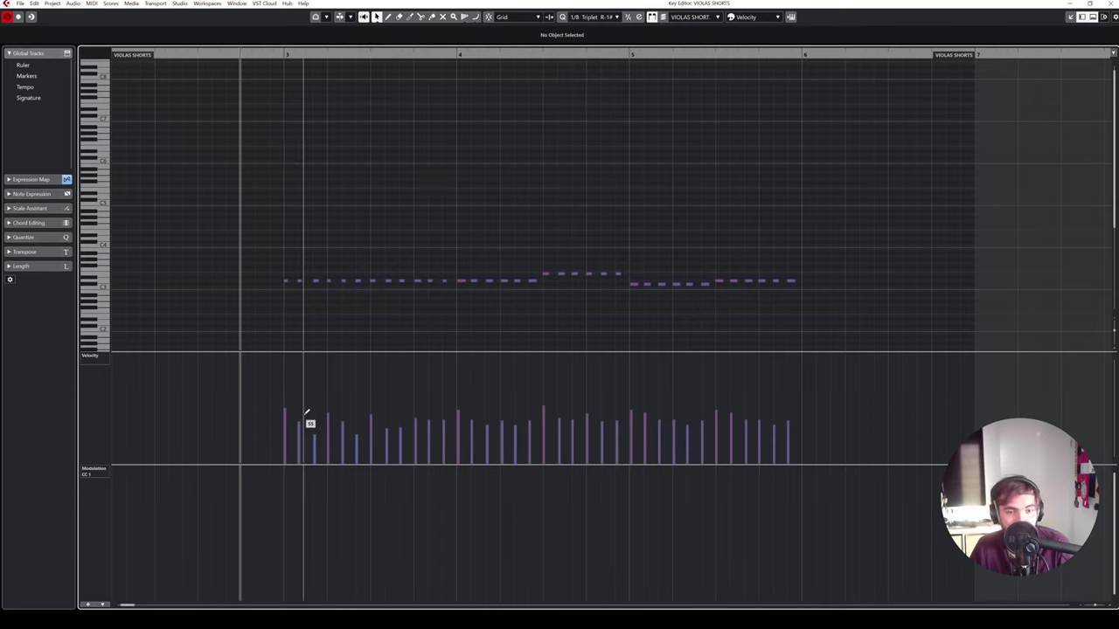
pyautogui.press('space')
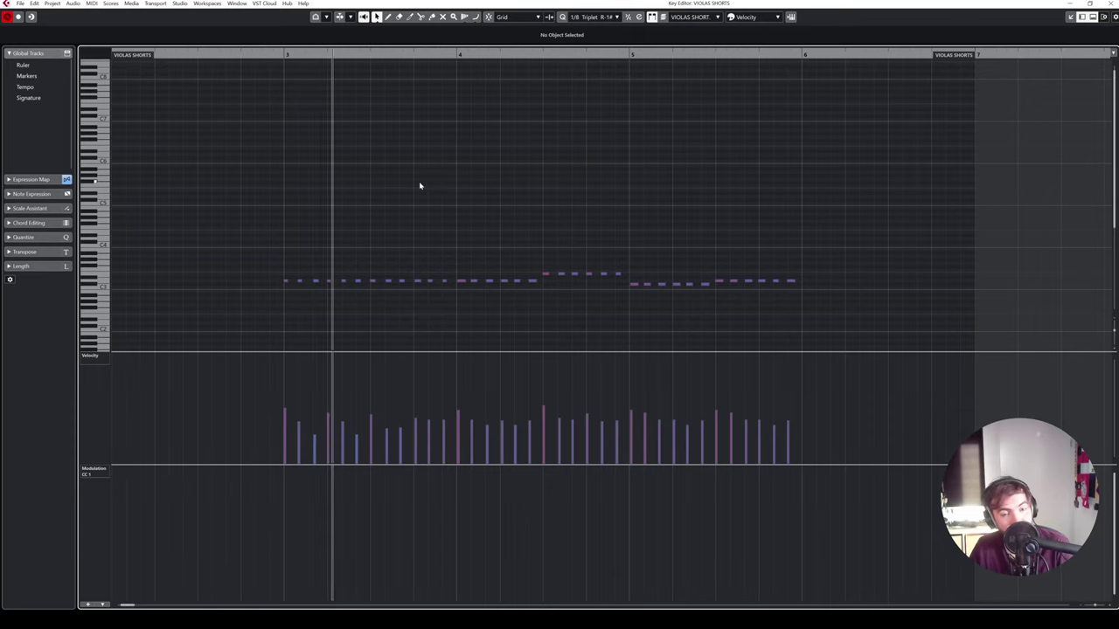
pyautogui.click(371, 407)
pyautogui.press('space')
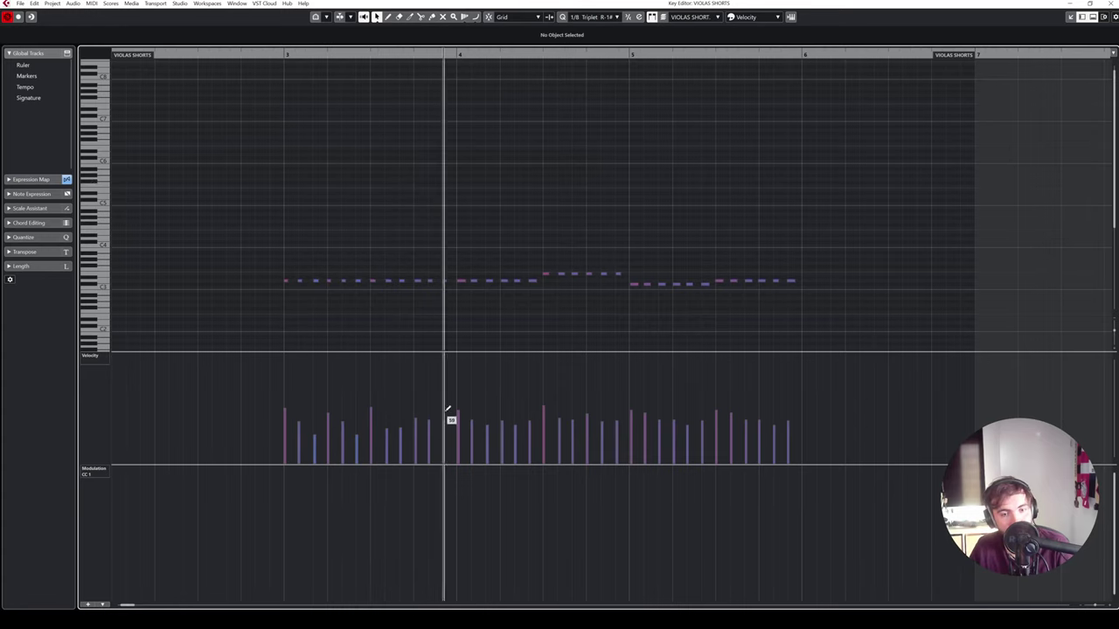
pyautogui.click(416, 409)
pyautogui.click(501, 408)
pyautogui.click(586, 408)
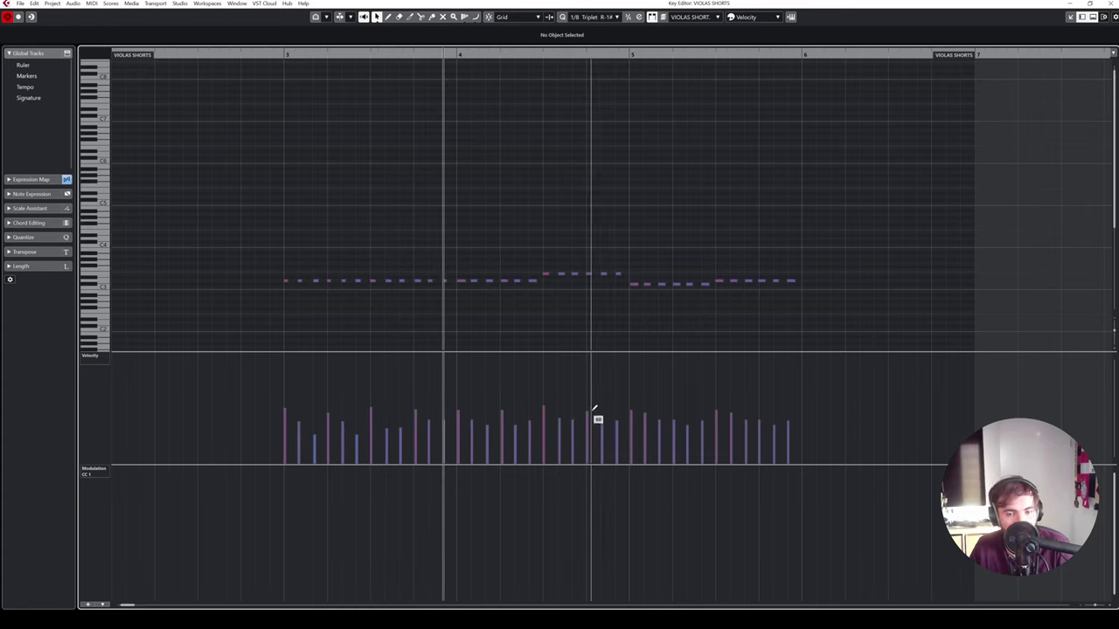
pyautogui.click(630, 408)
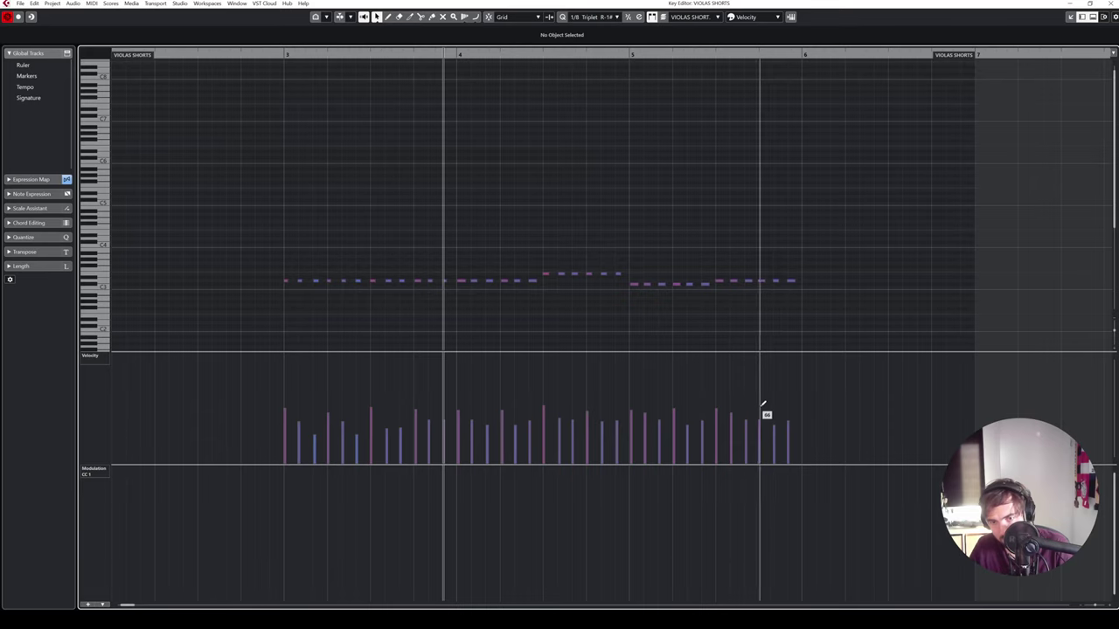
pyautogui.press('space')
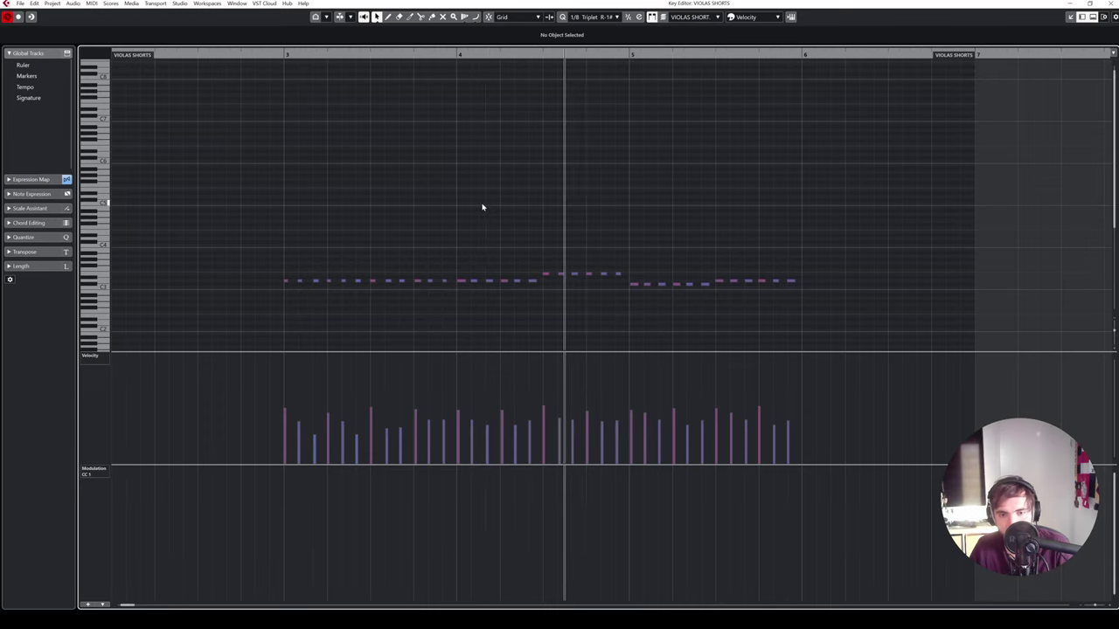
# - Try the Staccato articulation on all VIOLAS SHORTS notes, listen to it, and return them to Staccatissimo
pyautogui.moveTo(264, 260); pyautogui.dragTo(827, 315)
pyautogui.click(334, 39)
pyautogui.click(337, 67)
pyautogui.press('KP_Subtract')
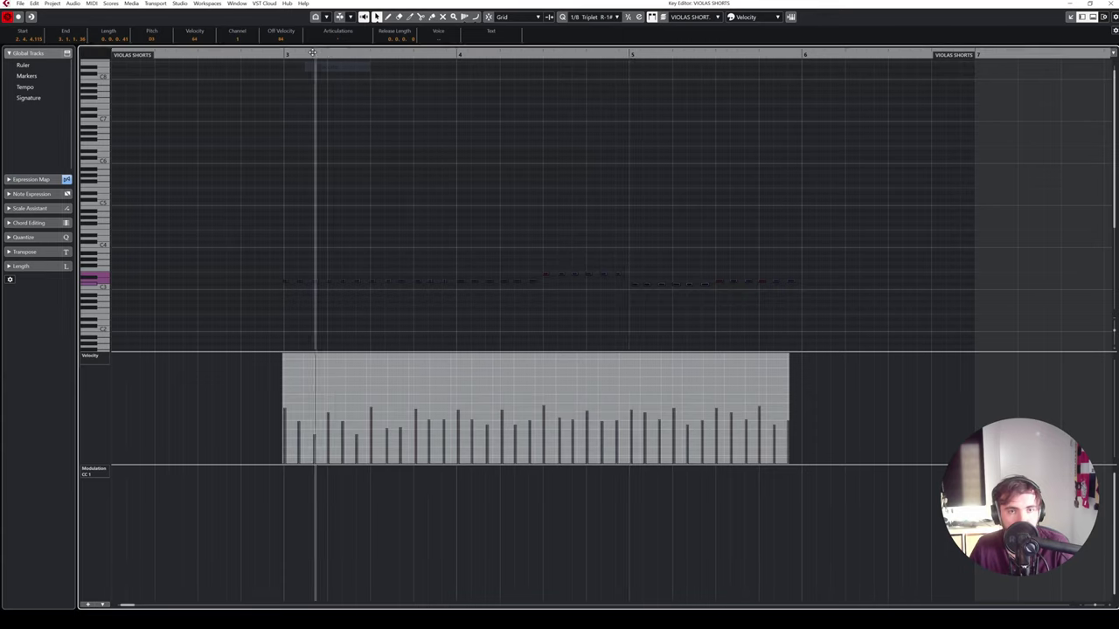
pyautogui.press('space')
pyautogui.press('space')
pyautogui.click(337, 38)
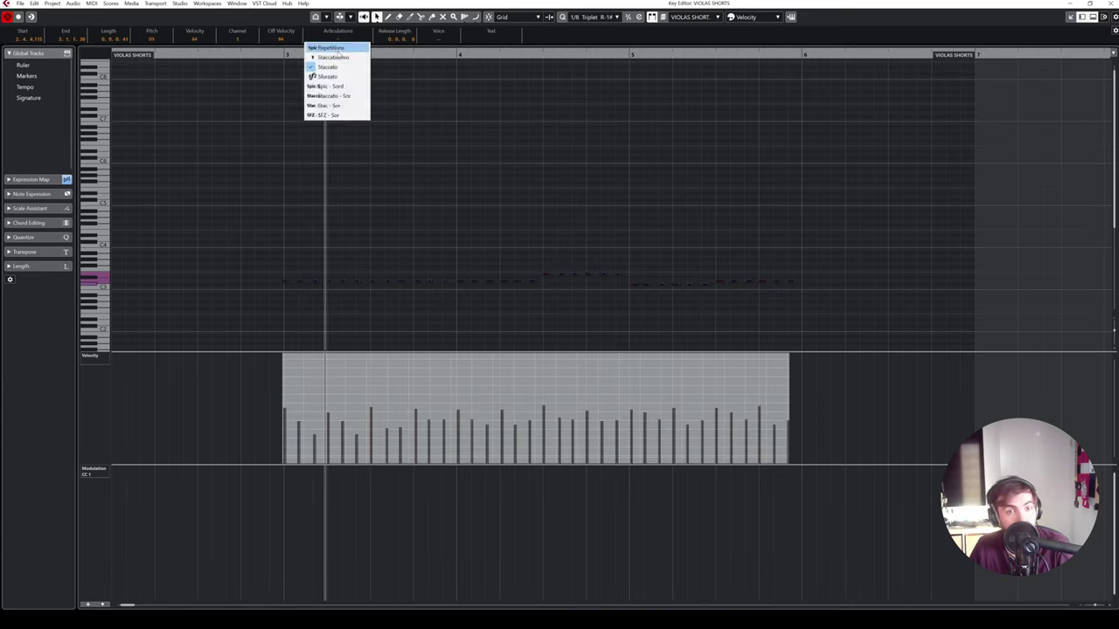
pyautogui.click(317, 57)
pyautogui.click(269, 298)
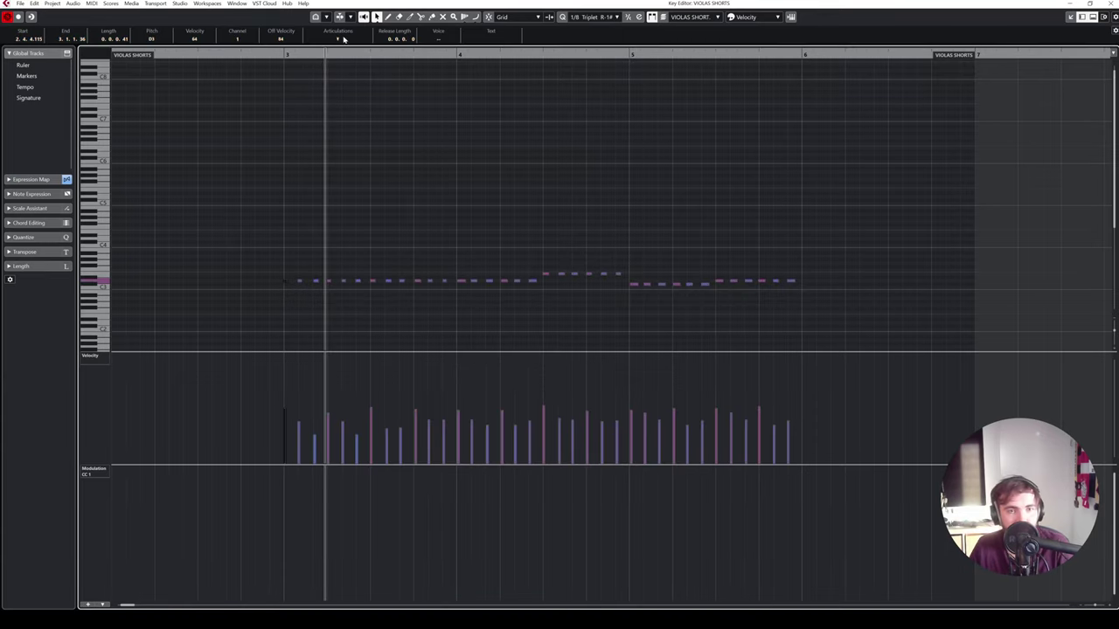
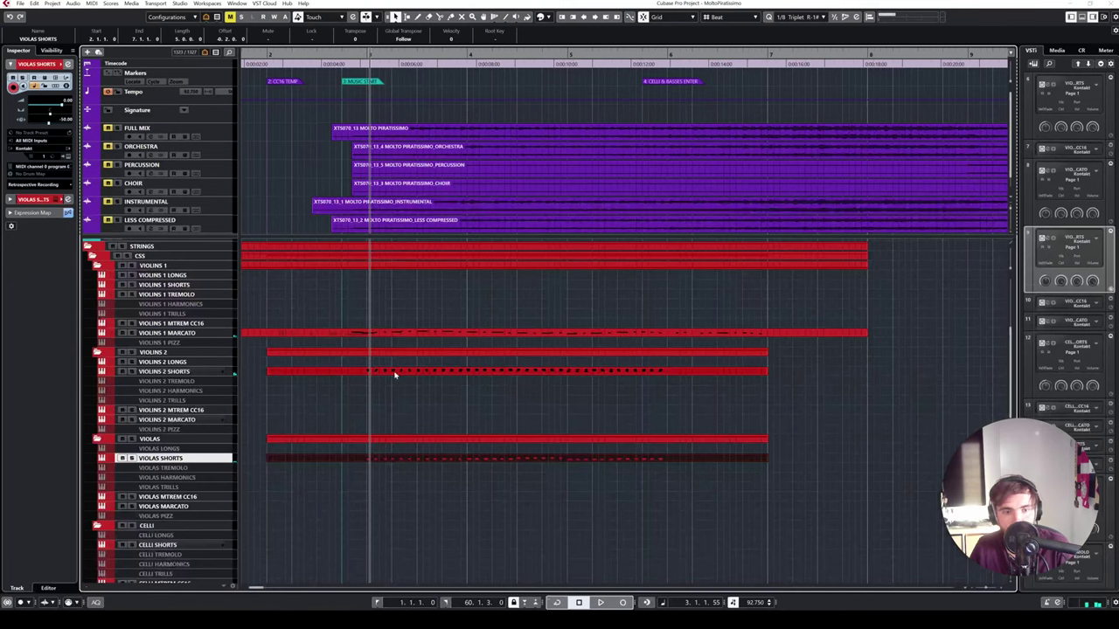
# - Copy the VIOLAS SHORTS event onto the VIOLINS 2 SHORTS event and open the overlapping events together in the key editor
pyautogui.click(398, 463)
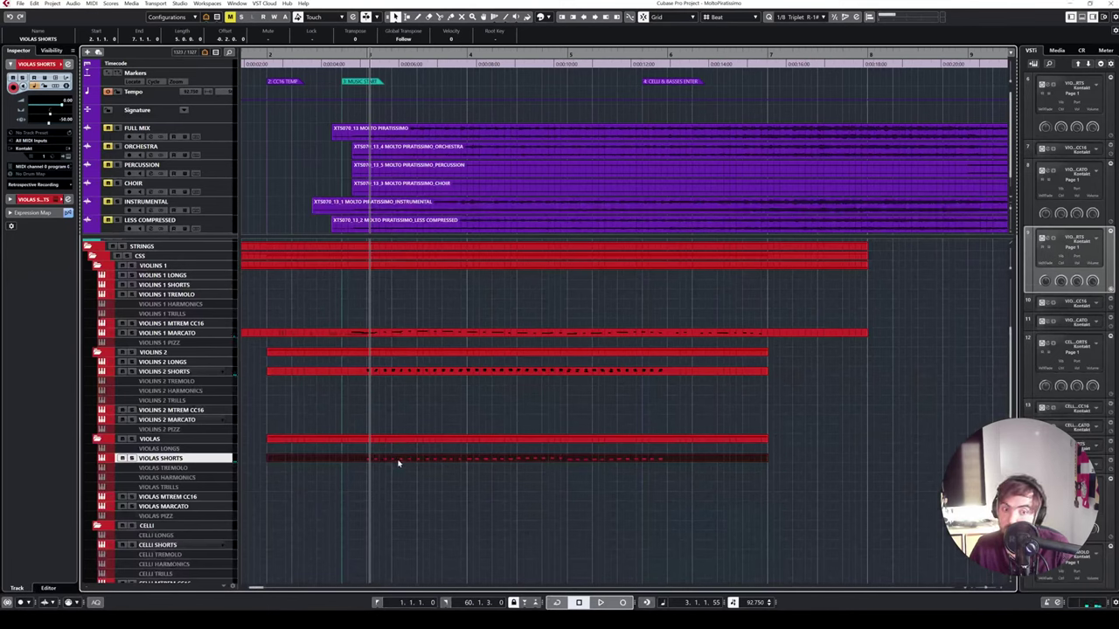
pyautogui.moveTo(414, 459)
pyautogui.mouseDown()
pyautogui.moveTo(415, 382)
pyautogui.moveTo(430, 373)
pyautogui.mouseUp()
pyautogui.doubleClick(429, 372)
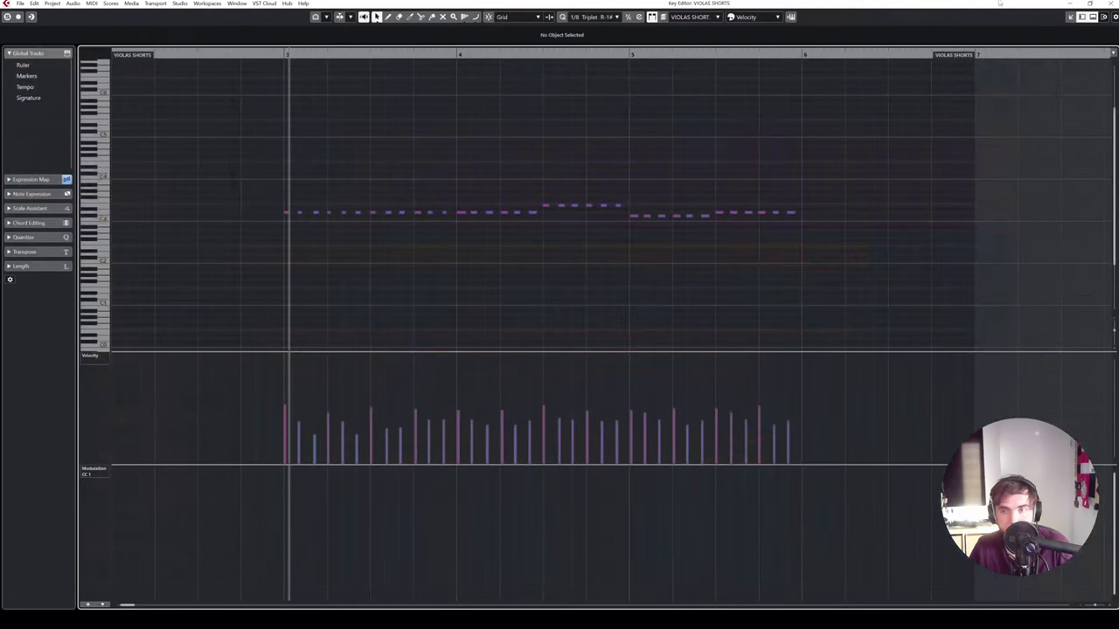
pyautogui.click(1110, 3)
pyautogui.moveTo(609, 399); pyautogui.dragTo(593, 369)
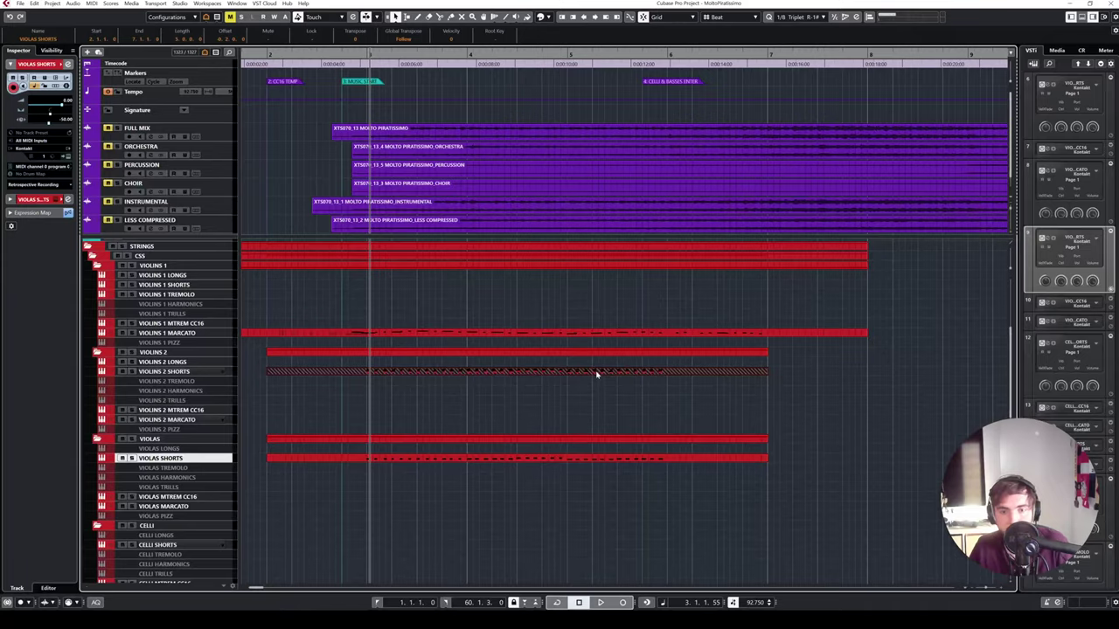
pyautogui.doubleClick(597, 375)
# - Try to duplicate the lowest copied viola line above the violin lines, and close the key editor
pyautogui.moveTo(274, 223); pyautogui.dragTo(604, 259)
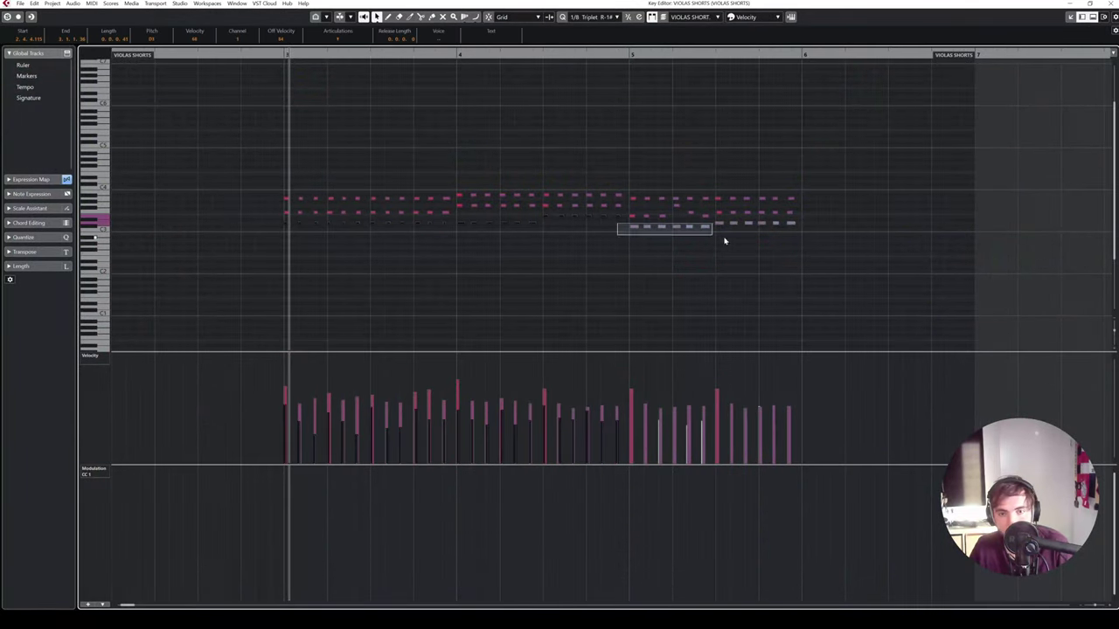
pyautogui.moveTo(724, 241); pyautogui.dragTo(827, 243)
pyautogui.click(285, 55)
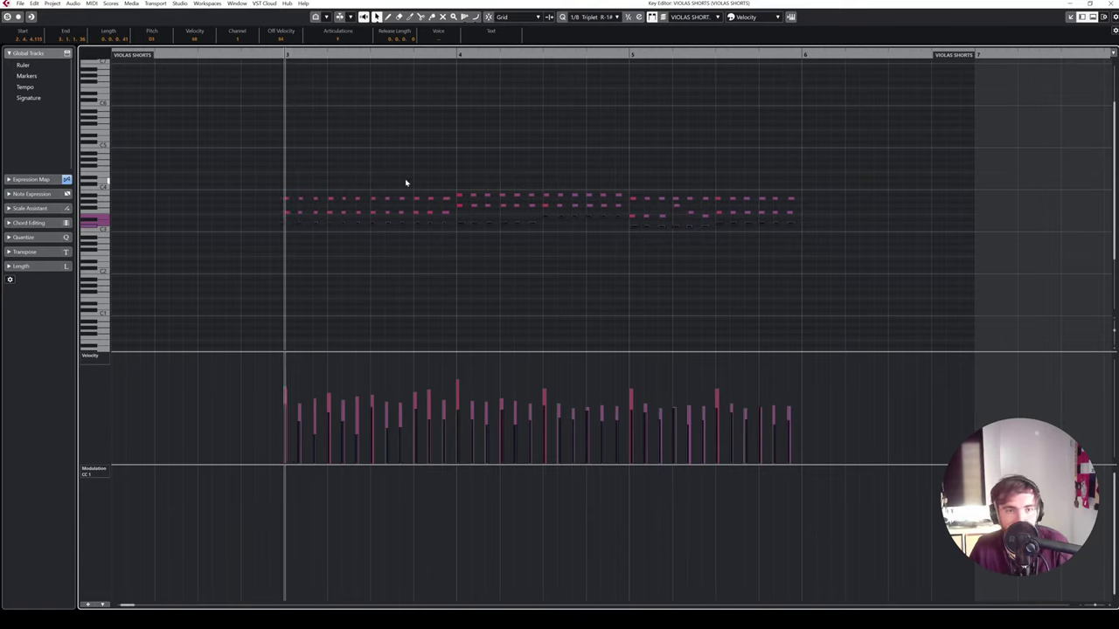
pyautogui.click(286, 212)
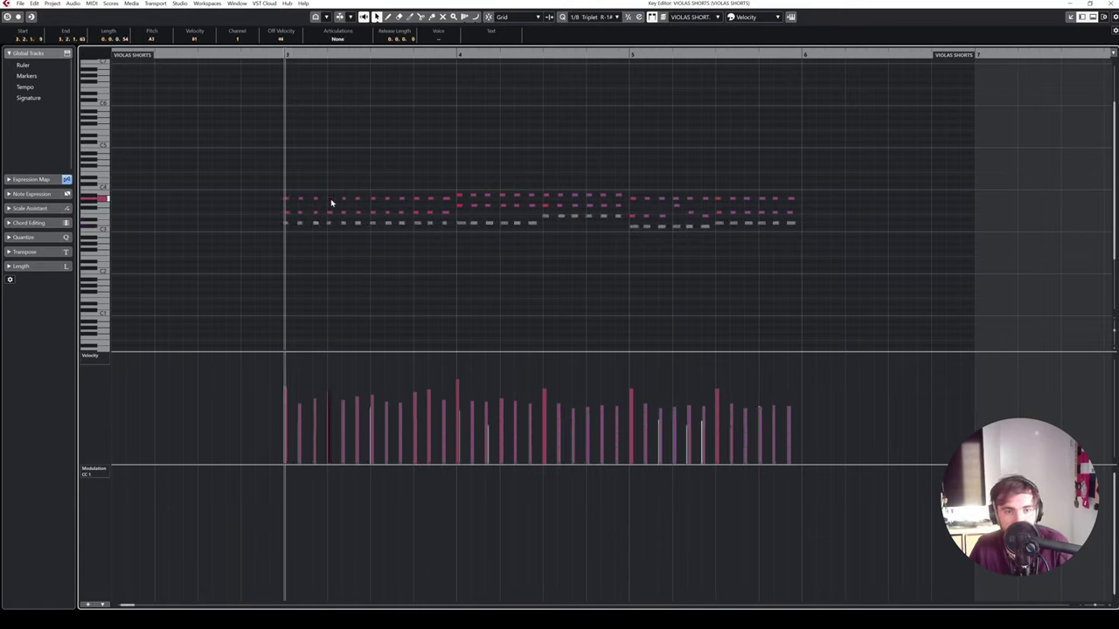
pyautogui.click(399, 108)
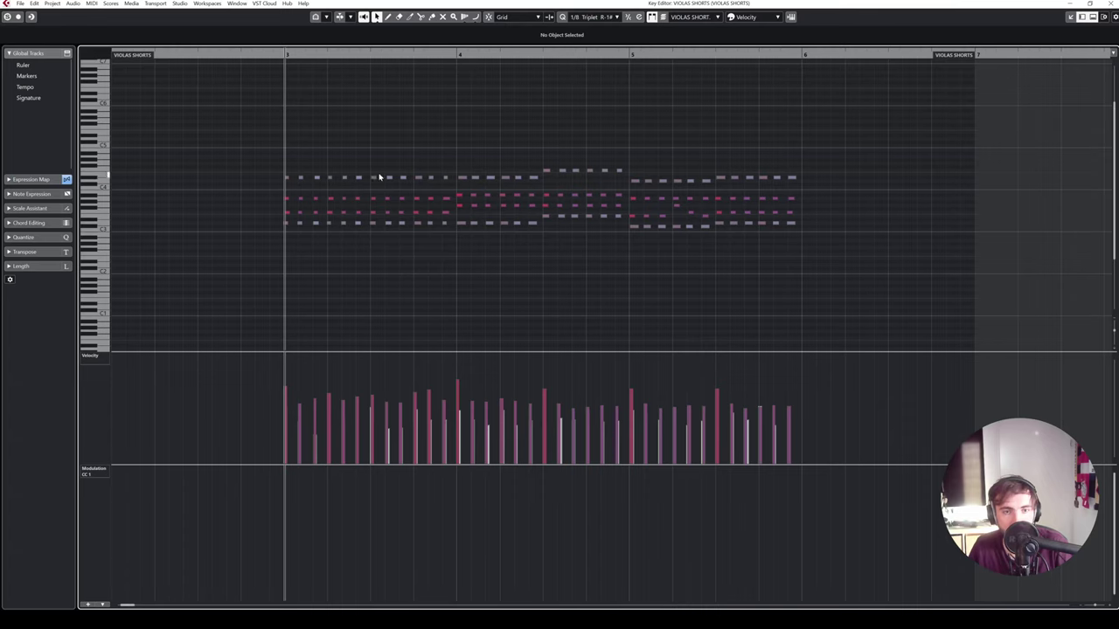
pyautogui.click(1108, 3)
# - Merge the overlapping events on the VIOLINS 2 SHORTS track into one and open it in the key editor
pyautogui.click(470, 317)
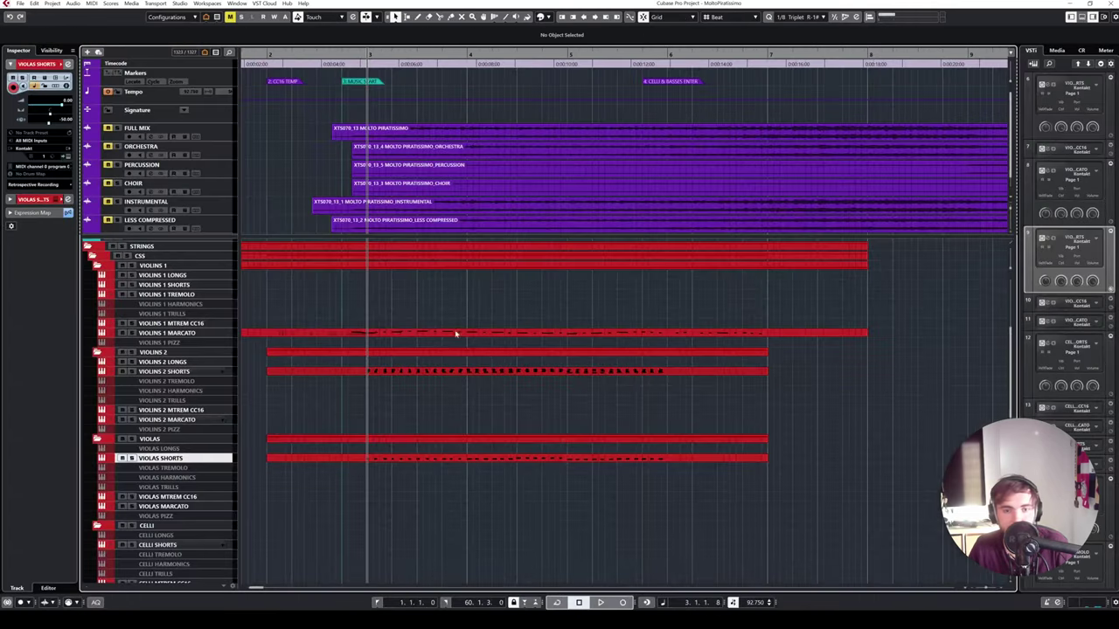
pyautogui.click(449, 372)
pyautogui.doubleClick(448, 376)
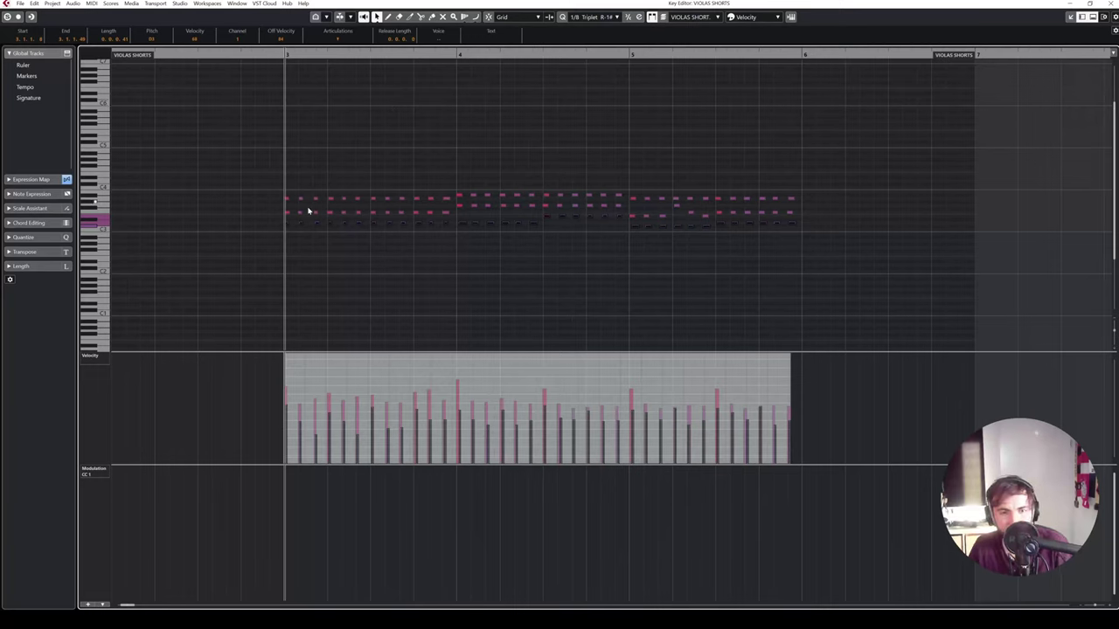
# - Replace the middle line in bars 3 and 4 by deleting its notes and raising the copied viola notes to the same pitches
pyautogui.moveTo(282, 208); pyautogui.dragTo(263, 259)
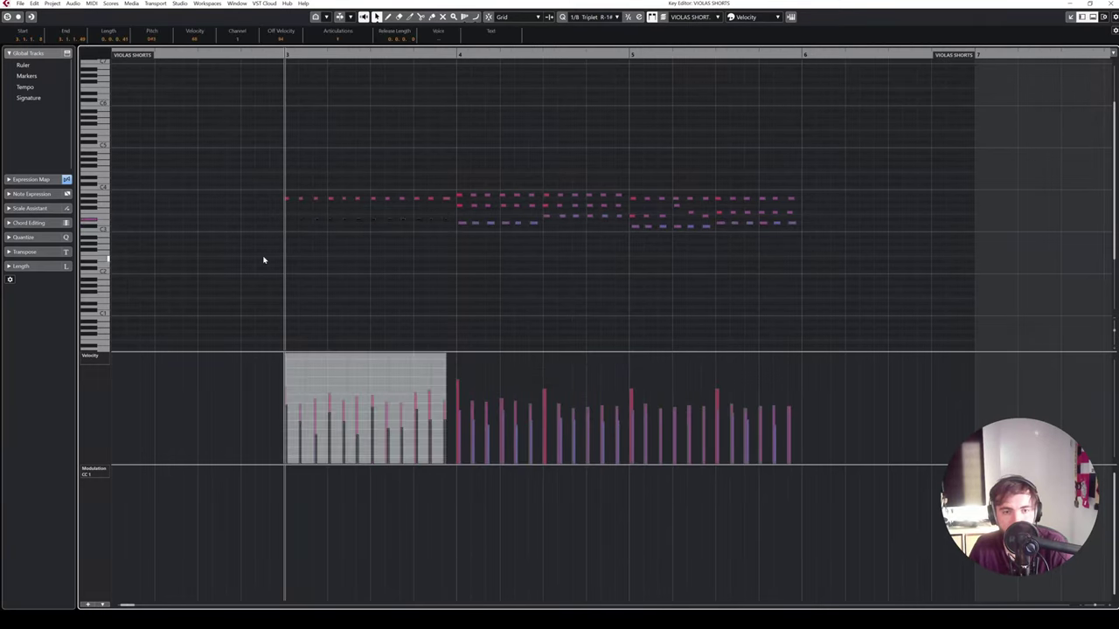
pyautogui.click(465, 213)
pyautogui.moveTo(582, 205); pyautogui.dragTo(457, 225)
pyautogui.press('Delete')
pyautogui.moveTo(547, 215); pyautogui.dragTo(624, 225)
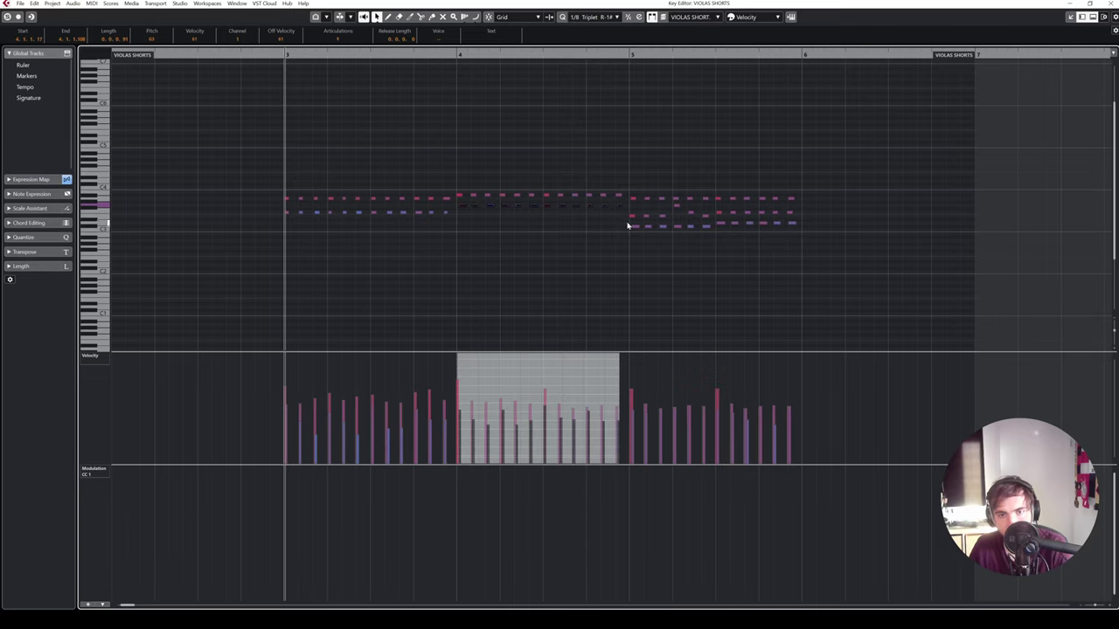
# - Replace the middle-line notes in the first half of bar 5 with the copied viola notes, matching each original pitch
pyautogui.click(629, 226)
pyautogui.moveTo(636, 226); pyautogui.dragTo(670, 240)
pyautogui.press('Delete')
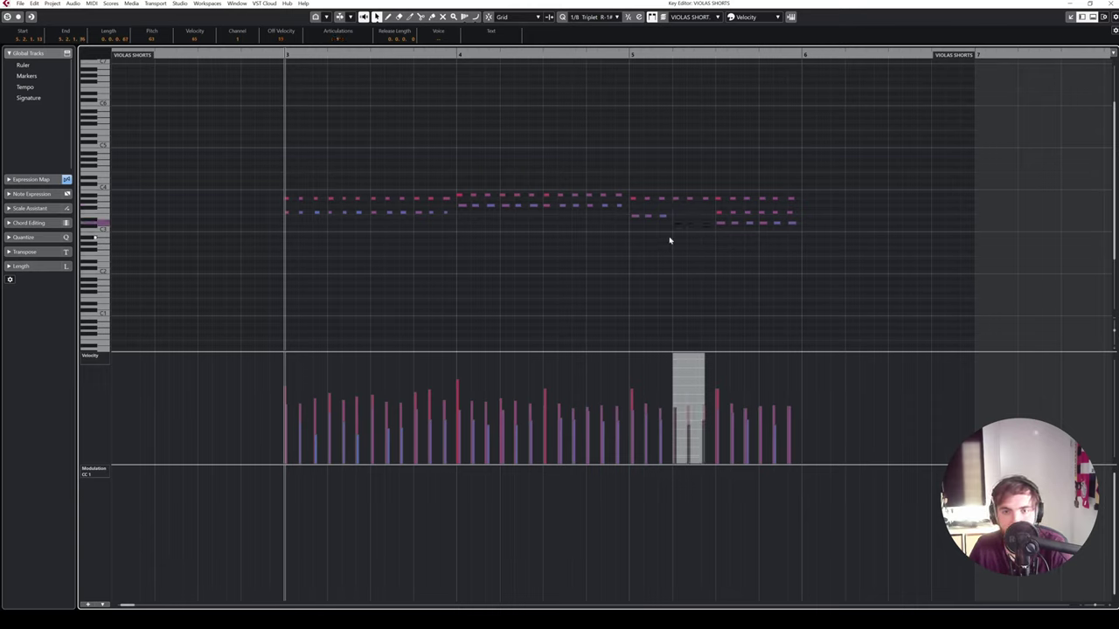
pyautogui.click(691, 225)
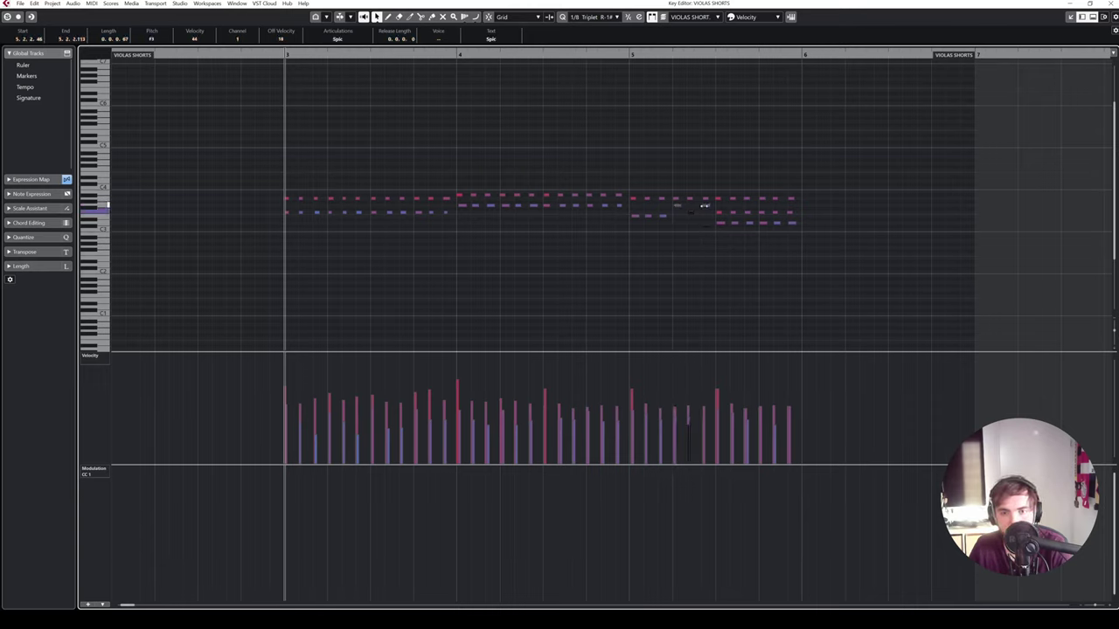
# - Delete the middle-line notes in the second half of bar 5 and raise the copied viola notes there by three semitones
pyautogui.moveTo(719, 218)
pyautogui.mouseDown()
pyautogui.moveTo(802, 238)
pyautogui.moveTo(717, 211)
pyautogui.mouseUp()
pyautogui.press('Delete')
pyautogui.moveTo(718, 216); pyautogui.dragTo(830, 244)
pyautogui.press('Up')
pyautogui.press('Up')
pyautogui.press('Up')
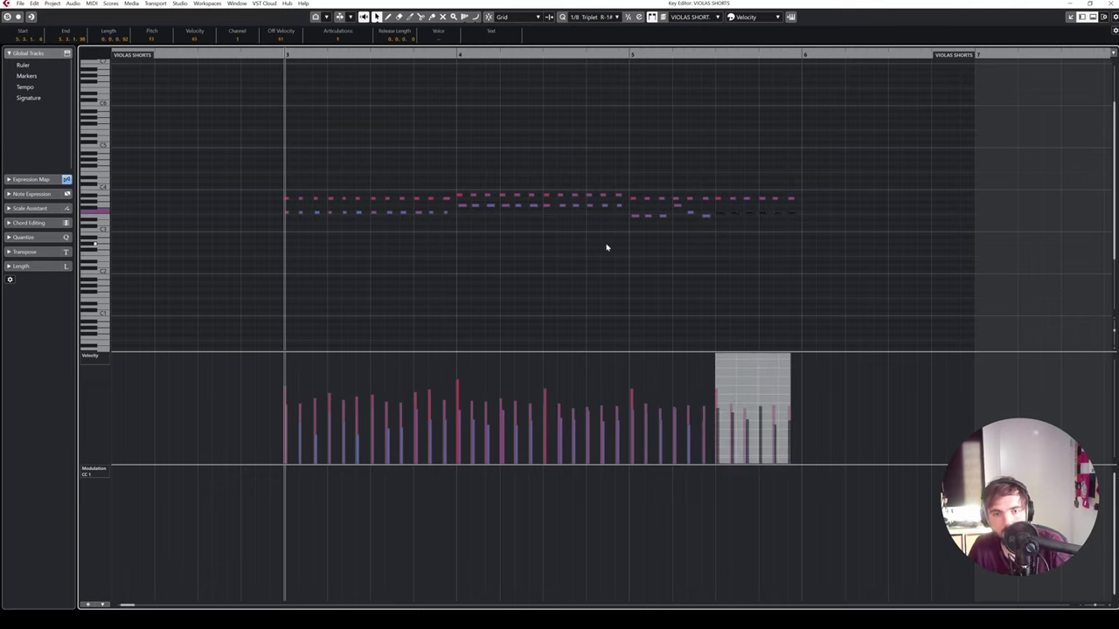
# - Add another copy of the viola line, delete the top-line notes in bar 3, and move the copied notes to their pitch
pyautogui.click(295, 223)
pyautogui.hotkey('ctrl', 'a')
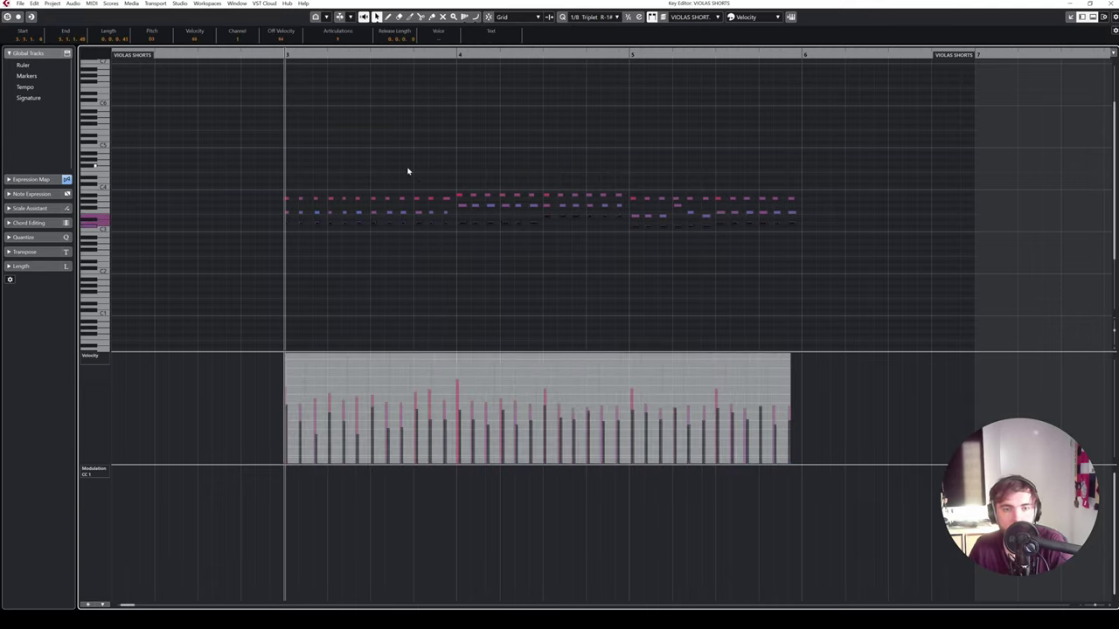
pyautogui.moveTo(270, 190); pyautogui.dragTo(278, 161)
pyautogui.press('Delete')
pyautogui.press('Down')
pyautogui.press('Down')
pyautogui.press('Down')
# - Delete the top-line notes in both halves of bar 4 and move the copied viola notes down to the same pitch
pyautogui.click(458, 193)
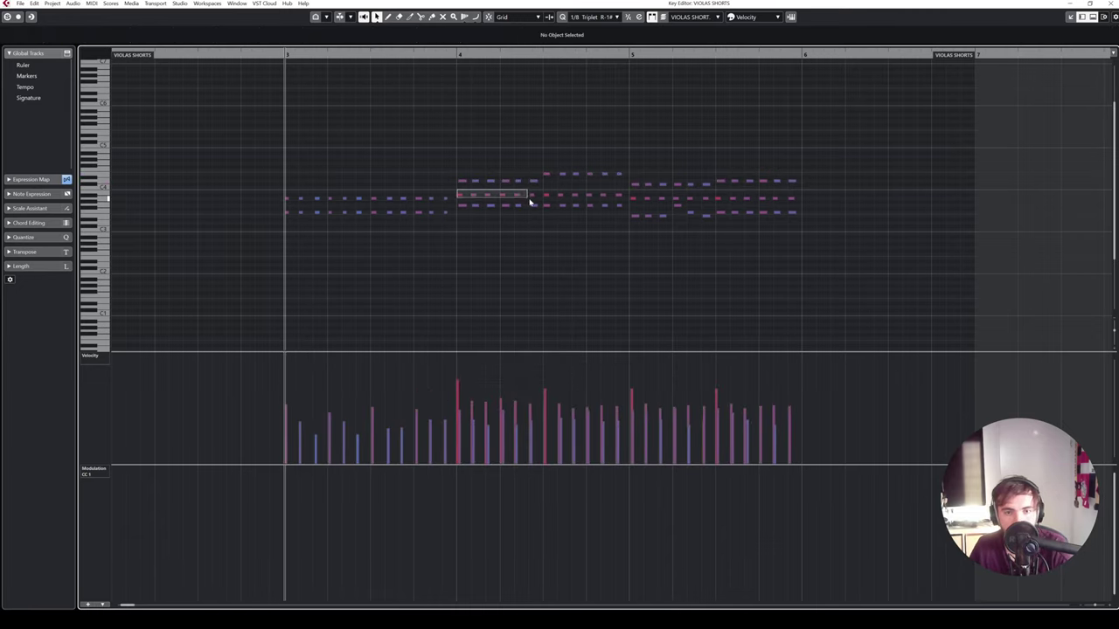
pyautogui.moveTo(530, 203); pyautogui.dragTo(461, 164)
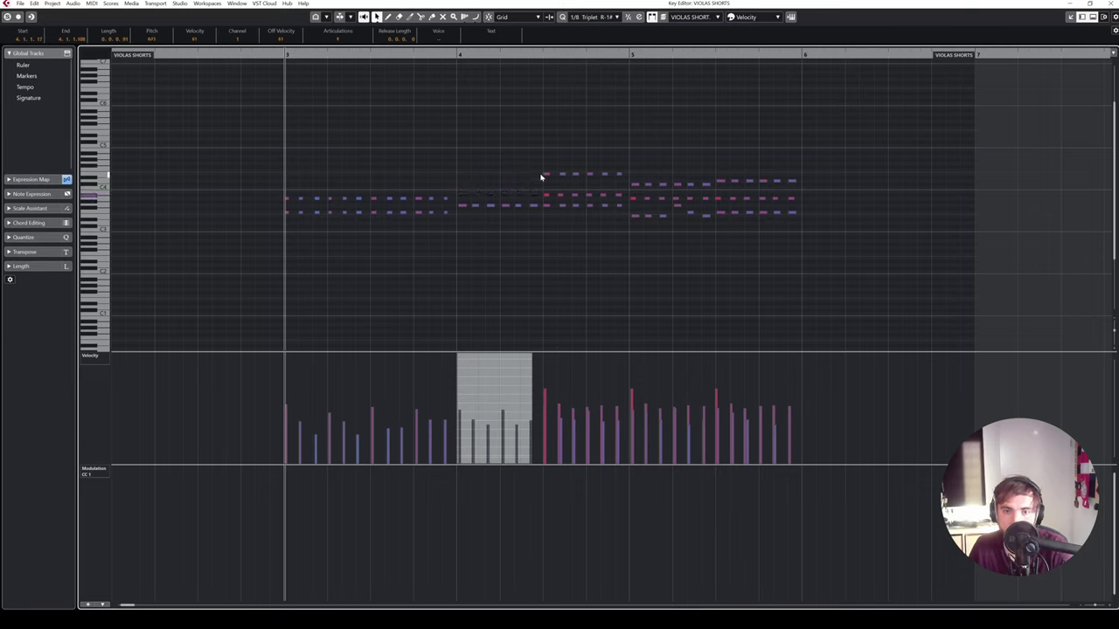
pyautogui.click(562, 195)
pyautogui.moveTo(538, 151); pyautogui.dragTo(539, 151)
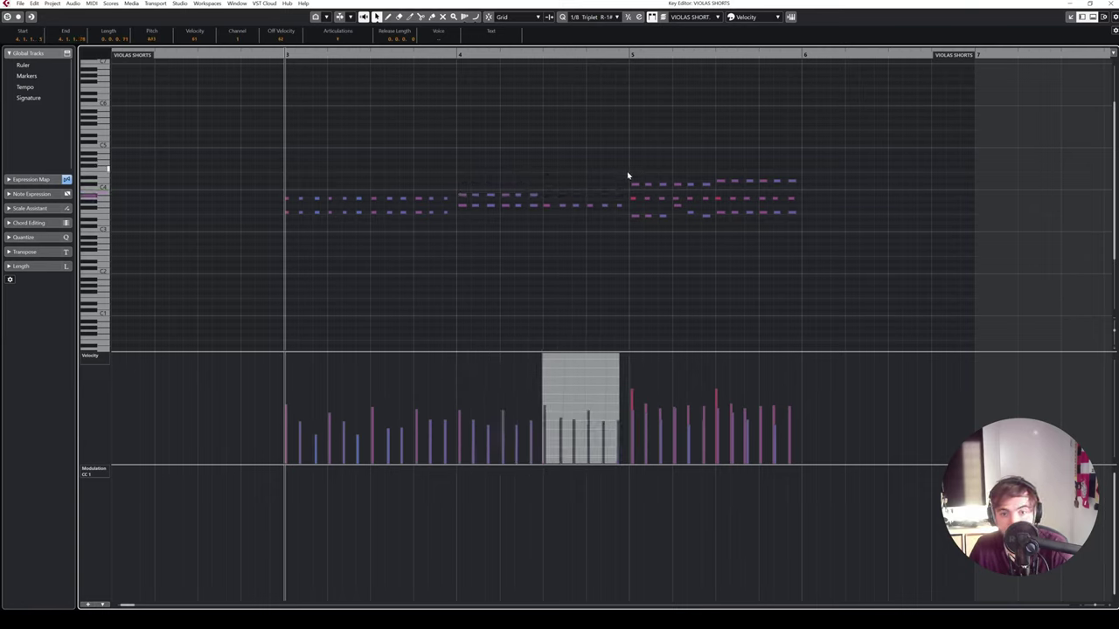
# - Replace the top-line notes in bar 5 with the copied viola notes, setting the middle-line note on beat 2 to G3
pyautogui.moveTo(627, 176); pyautogui.dragTo(796, 207)
pyautogui.press('Up')
pyautogui.press('Delete')
pyautogui.moveTo(830, 194); pyautogui.dragTo(631, 152)
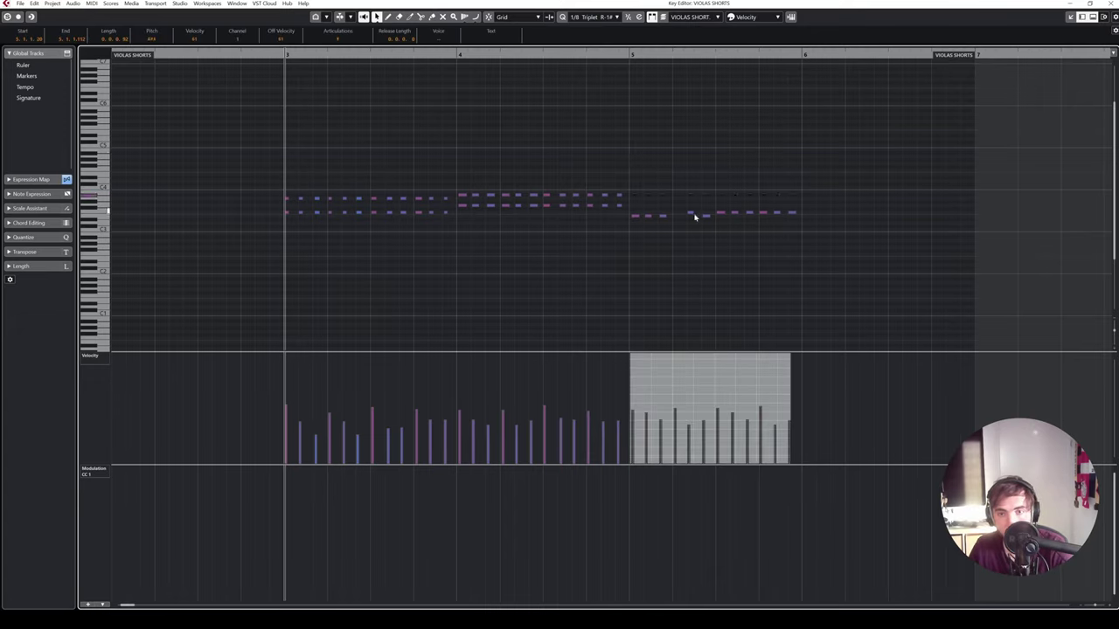
pyautogui.moveTo(681, 210); pyautogui.dragTo(680, 206)
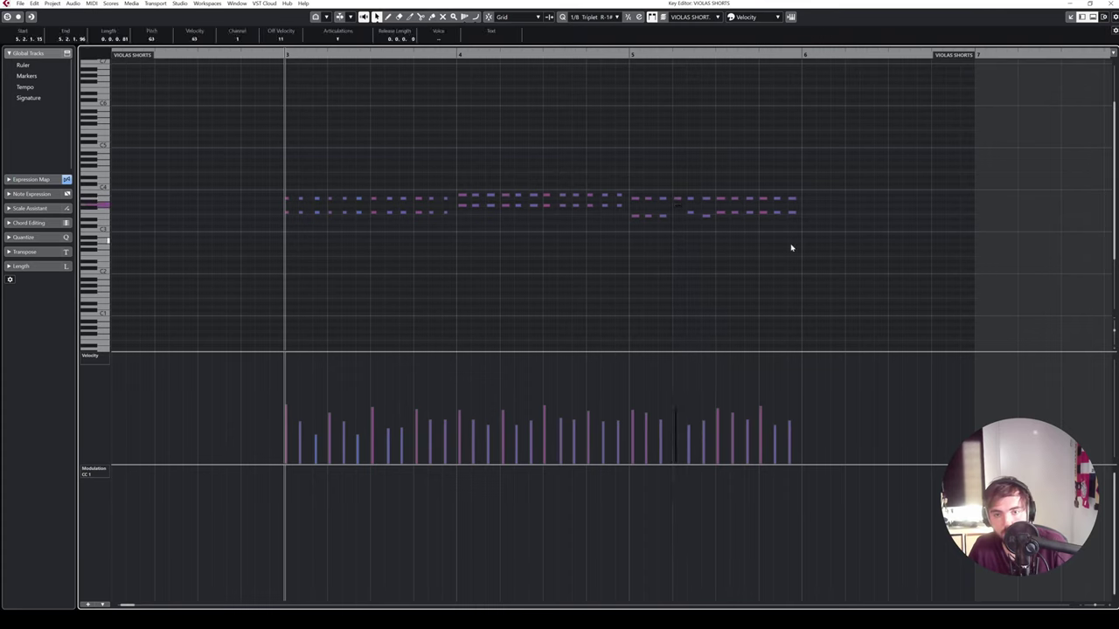
# - Select all the notes in bars 3 to 5, pull them closer to the 1/8 triplet grid, and play them back
pyautogui.moveTo(813, 251); pyautogui.dragTo(322, 147)
pyautogui.moveTo(551, 244); pyautogui.dragTo(220, 142)
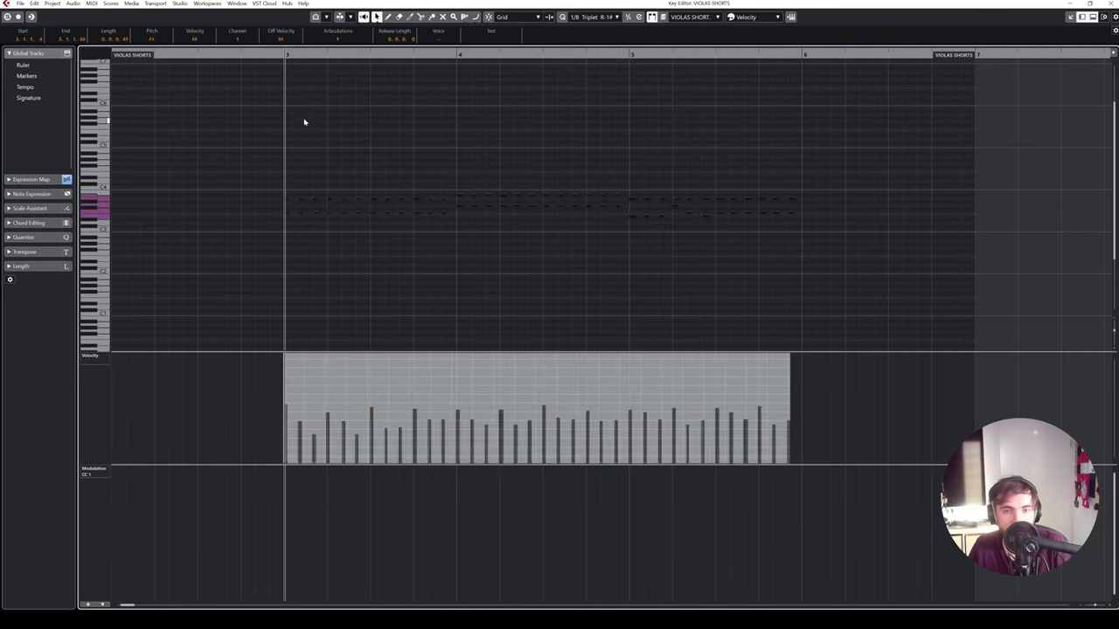
pyautogui.press('space')
pyautogui.click(528, 249)
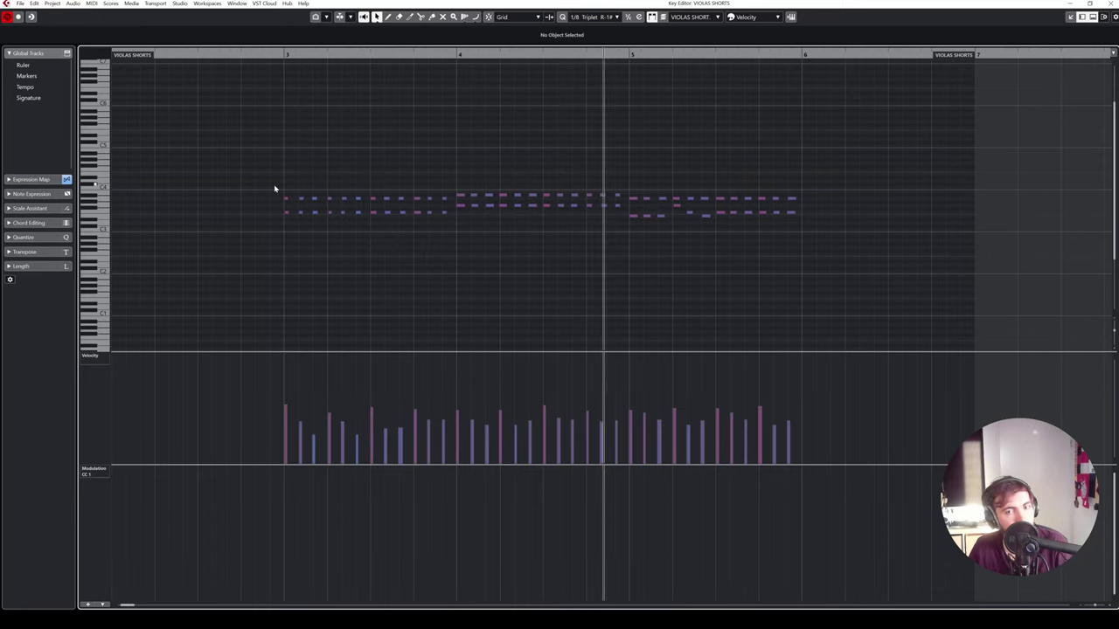
# - Lower the velocities of the unaccented triplet notes in bar 3, leaving each beat's first note accented, and replay the passage
pyautogui.moveTo(295, 184); pyautogui.dragTo(337, 210)
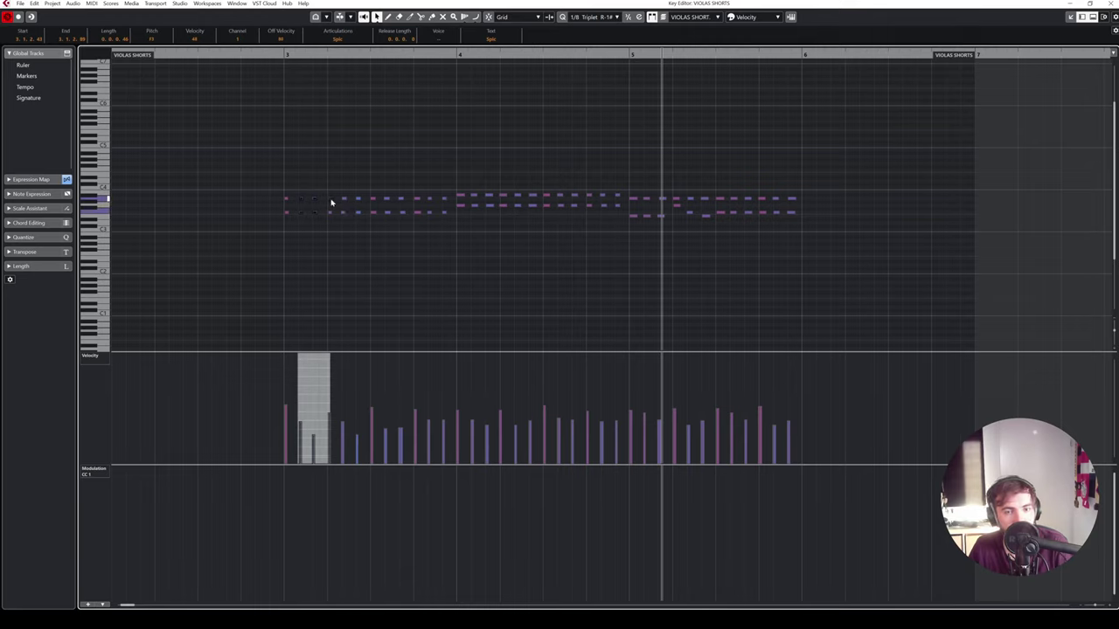
pyautogui.moveTo(341, 194); pyautogui.dragTo(442, 211)
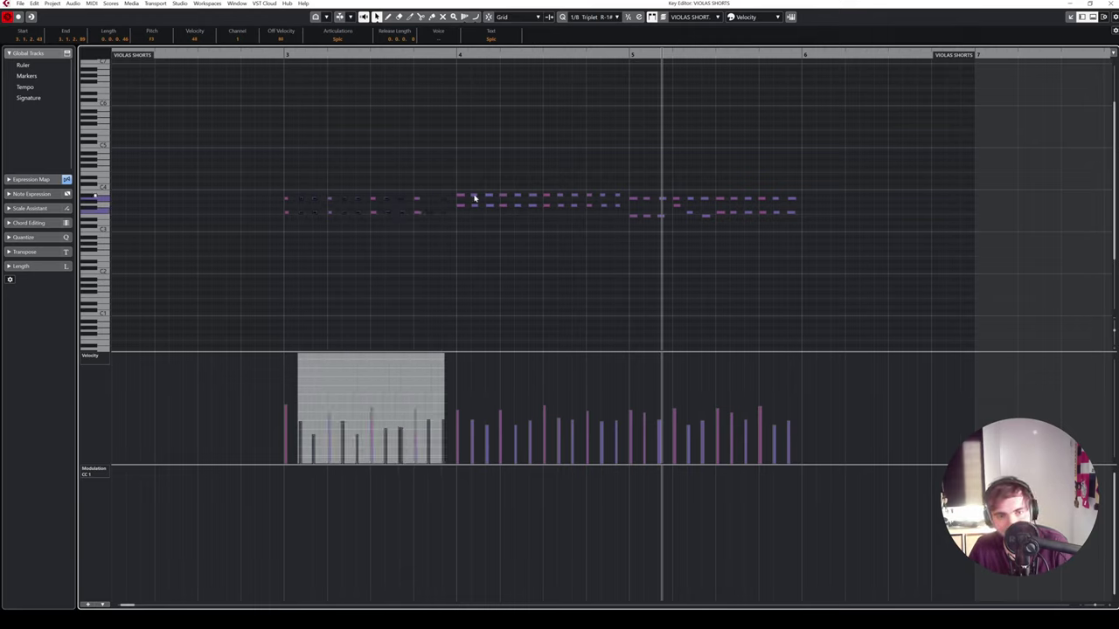
pyautogui.click(285, 54)
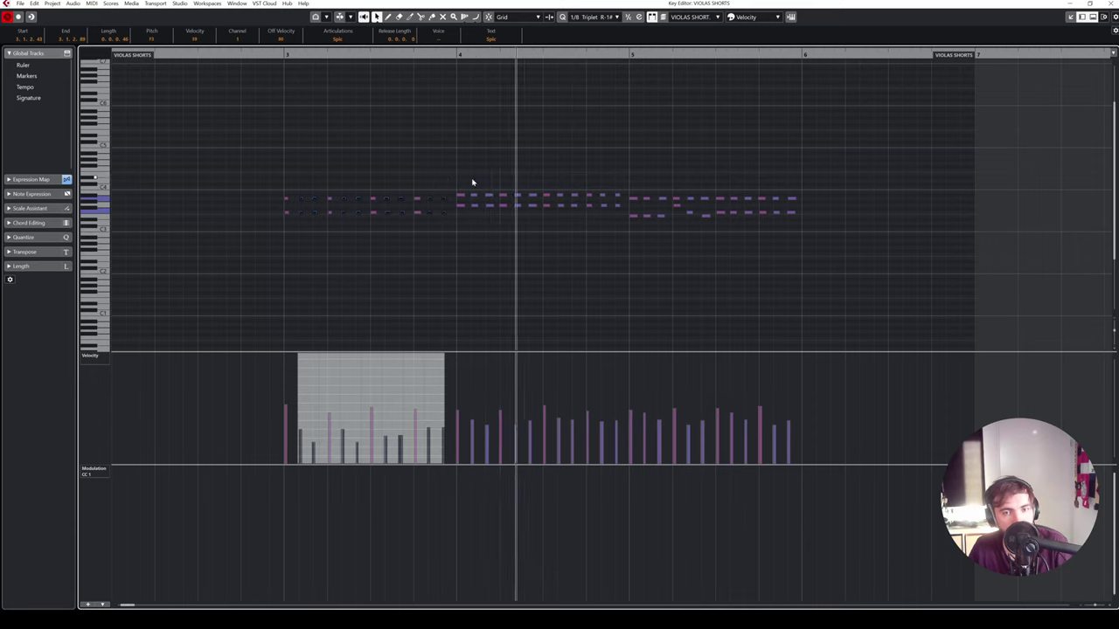
# - Lower the velocities of the unaccented triplet notes in bars 4 and 5, then return to the project
pyautogui.moveTo(473, 180); pyautogui.dragTo(800, 224)
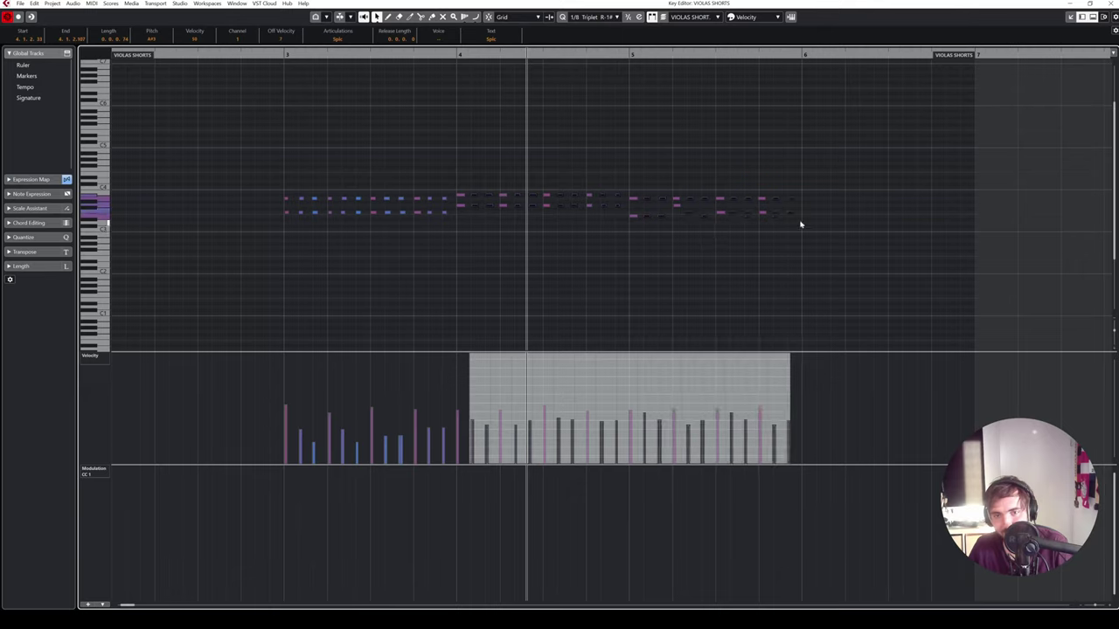
pyautogui.click(789, 207)
pyautogui.press('space')
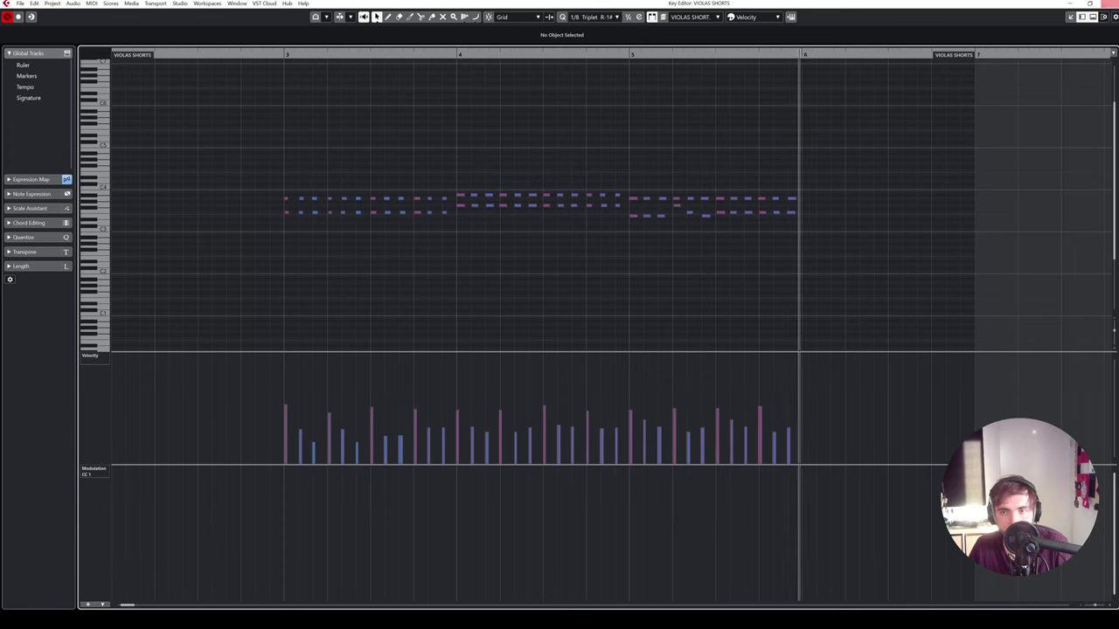
pyautogui.press('Return')
pyautogui.press('space')
# - Delete the leftover part on the Violins 2 Harmonics track
pyautogui.click(538, 459)
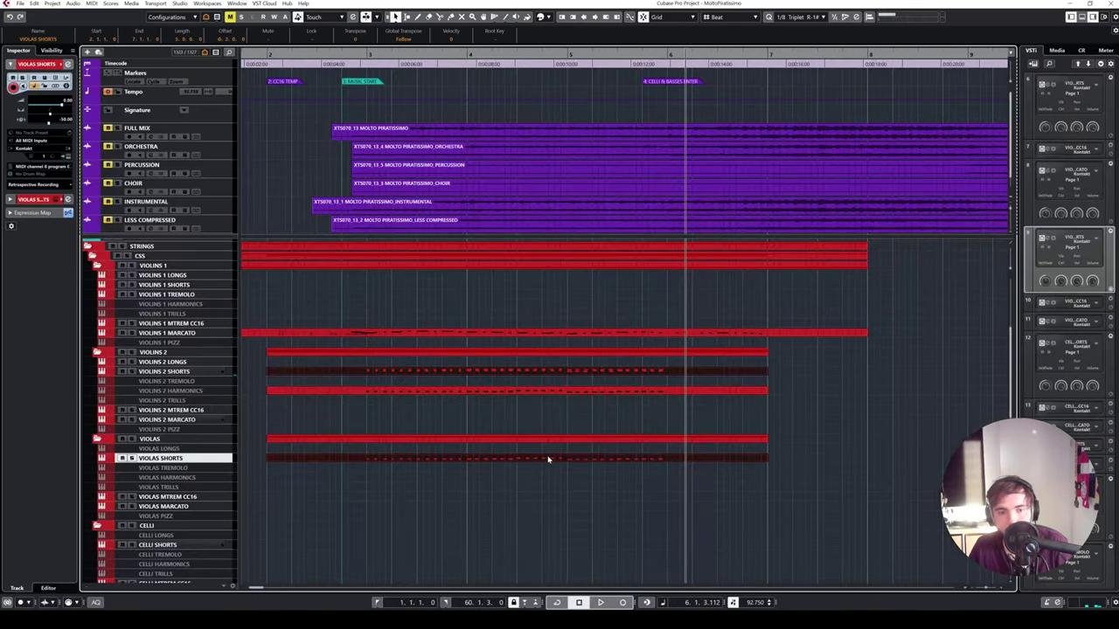
pyautogui.click(477, 393)
pyautogui.press('Delete')
# - Open the Violins 2 Shorts and Violas Shorts parts together in the Key Editor and play them back from the start
pyautogui.click(475, 371)
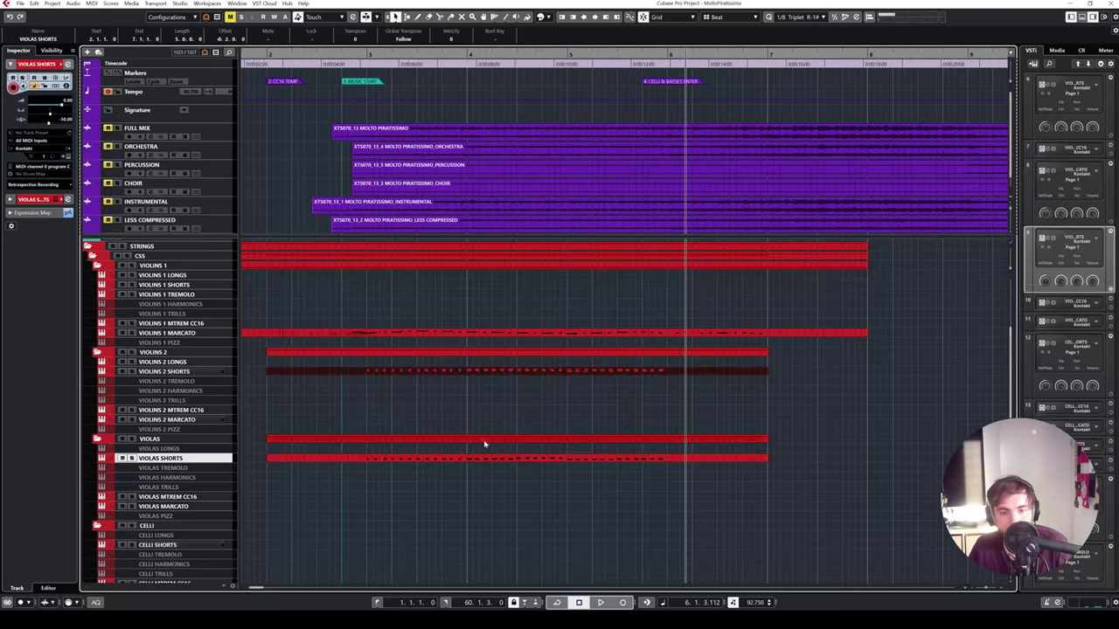
pyautogui.keyDown('shift'); pyautogui.click(506, 457); pyautogui.keyUp('shift')
pyautogui.doubleClick(506, 459)
pyautogui.click(268, 51)
pyautogui.press('space')
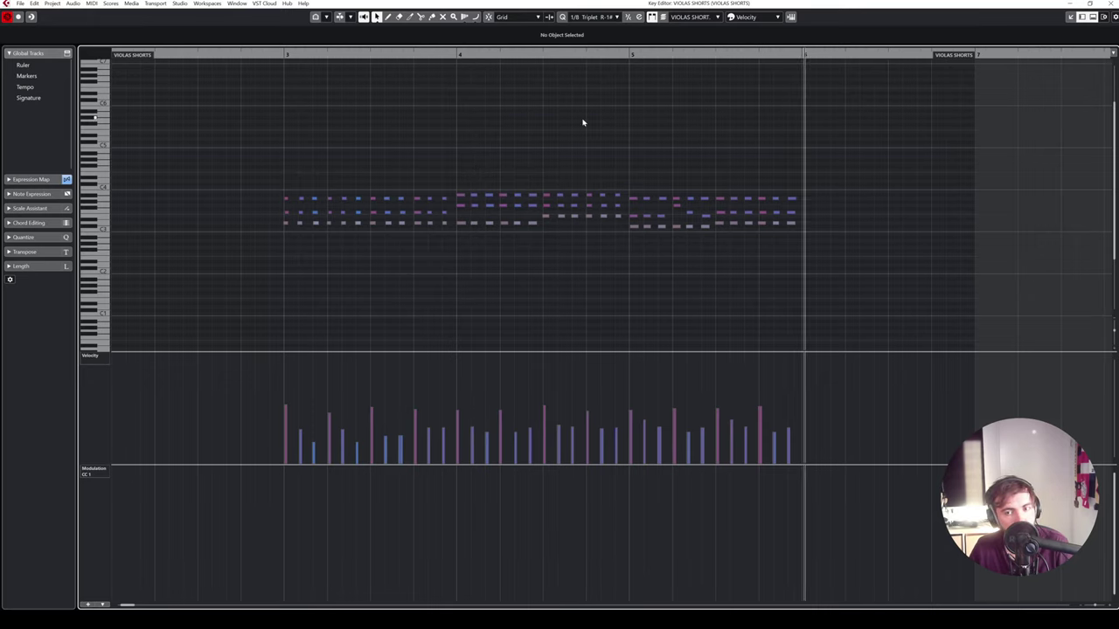
pyautogui.click(1110, 3)
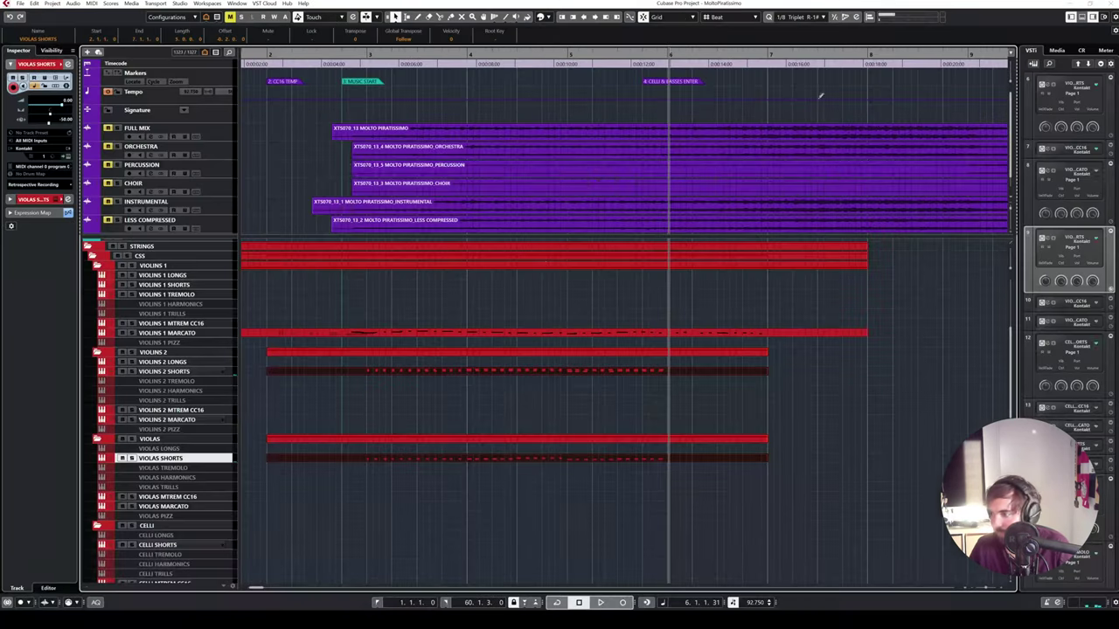
# - Duplicate the Violins 2 Shorts part over the Violas Shorts part so both can be copied as one layer
pyautogui.click(415, 400)
pyautogui.click(397, 372)
pyautogui.keyDown('alt'); pyautogui.moveTo(398, 371); pyautogui.dragTo(415, 464); pyautogui.keyUp('alt')
pyautogui.click(425, 480)
pyautogui.click(417, 459)
# - Paste the copied parts onto the ARK 1 Hi Strings Short track, glue them into one, and move it to bar 2
pyautogui.scroll(-3, 379, 409)
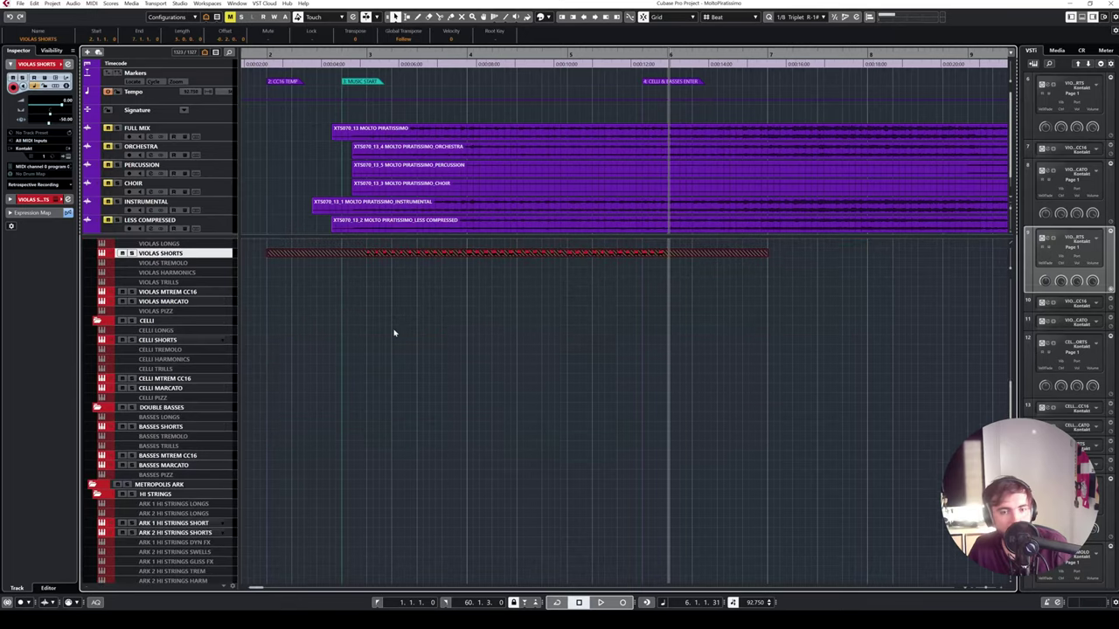
pyautogui.scroll(2, 439, 357)
pyautogui.scroll(-6, 392, 392)
pyautogui.click(297, 385)
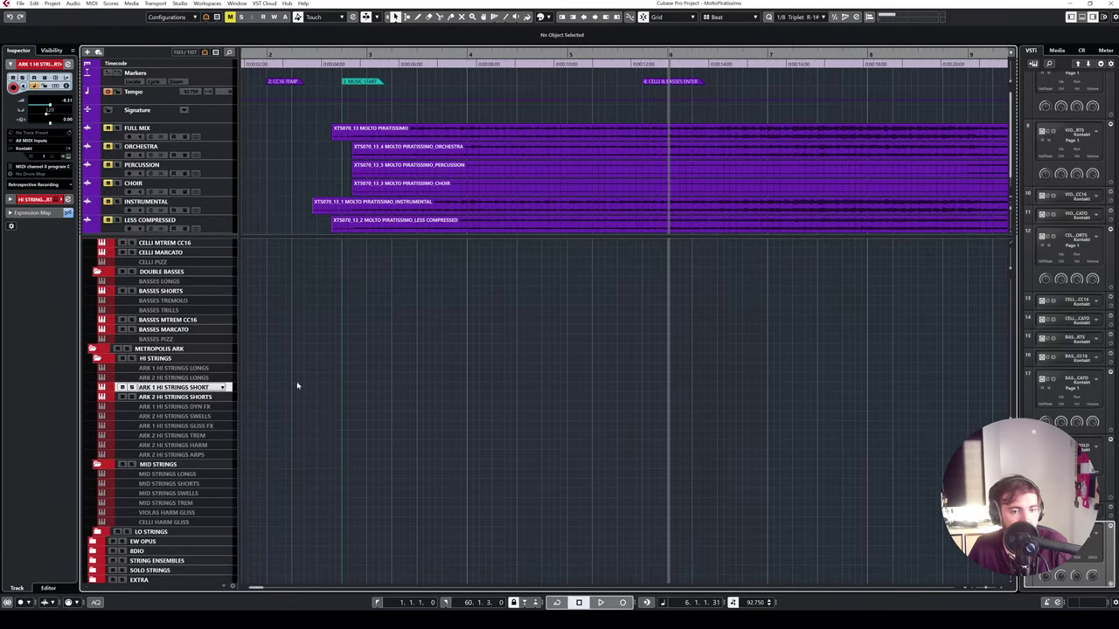
pyautogui.hotkey('ctrl', 'v')
pyautogui.click(807, 380)
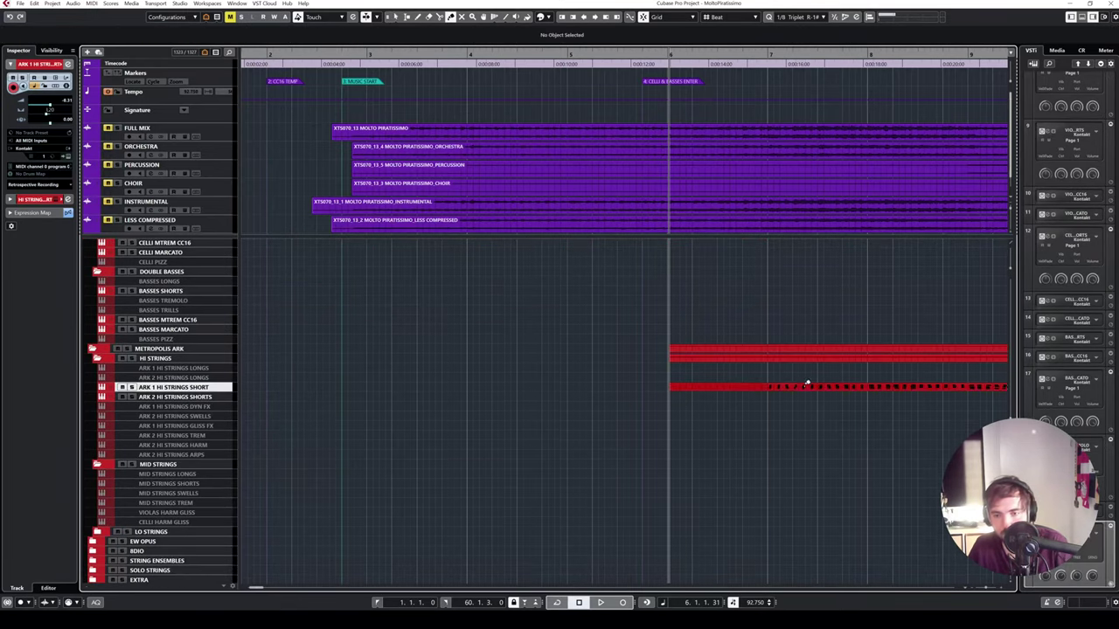
pyautogui.moveTo(811, 387); pyautogui.dragTo(410, 388)
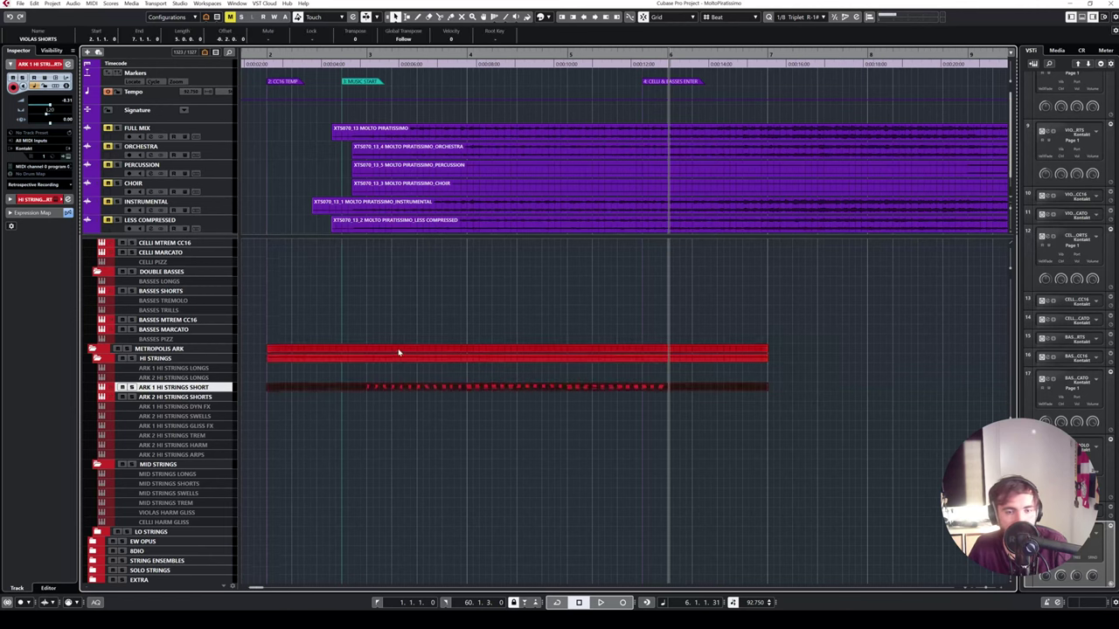
# - Open the ARK 1 Hi Strings Short part in the Key Editor and check its combined chords during playback
pyautogui.scroll(5, 397, 353)
pyautogui.scroll(-5, 398, 352)
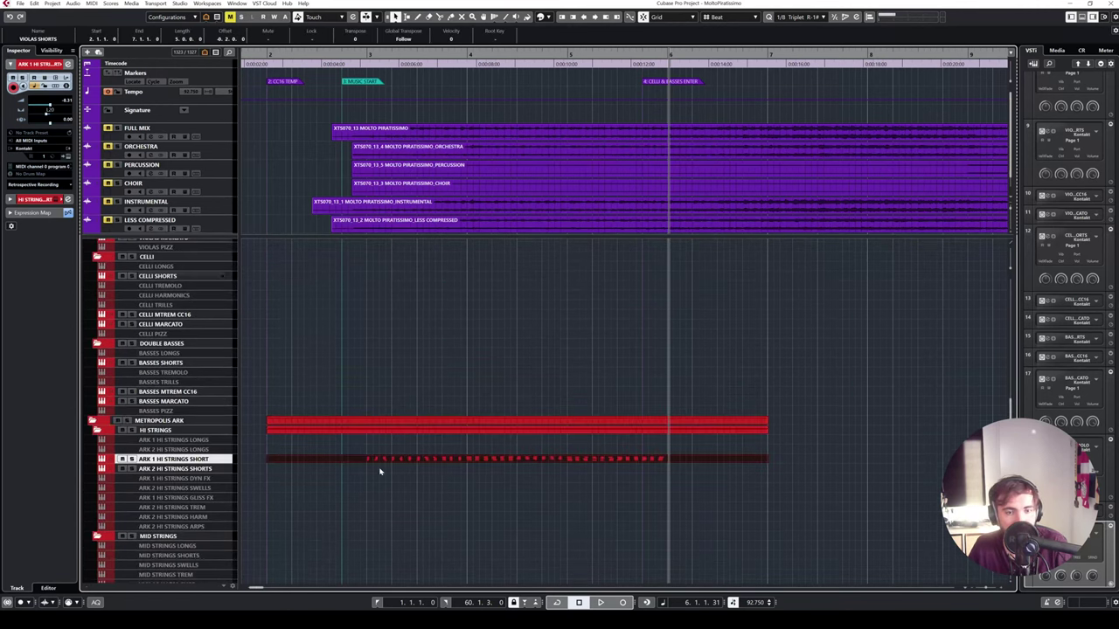
pyautogui.doubleClick(378, 459)
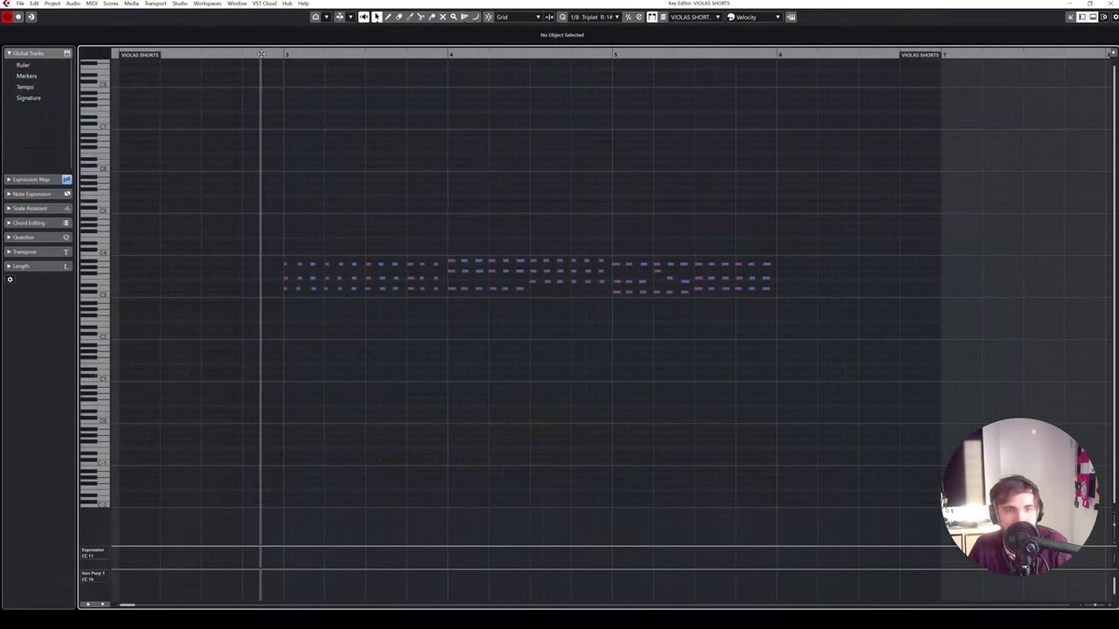
pyautogui.moveTo(263, 205); pyautogui.dragTo(792, 397)
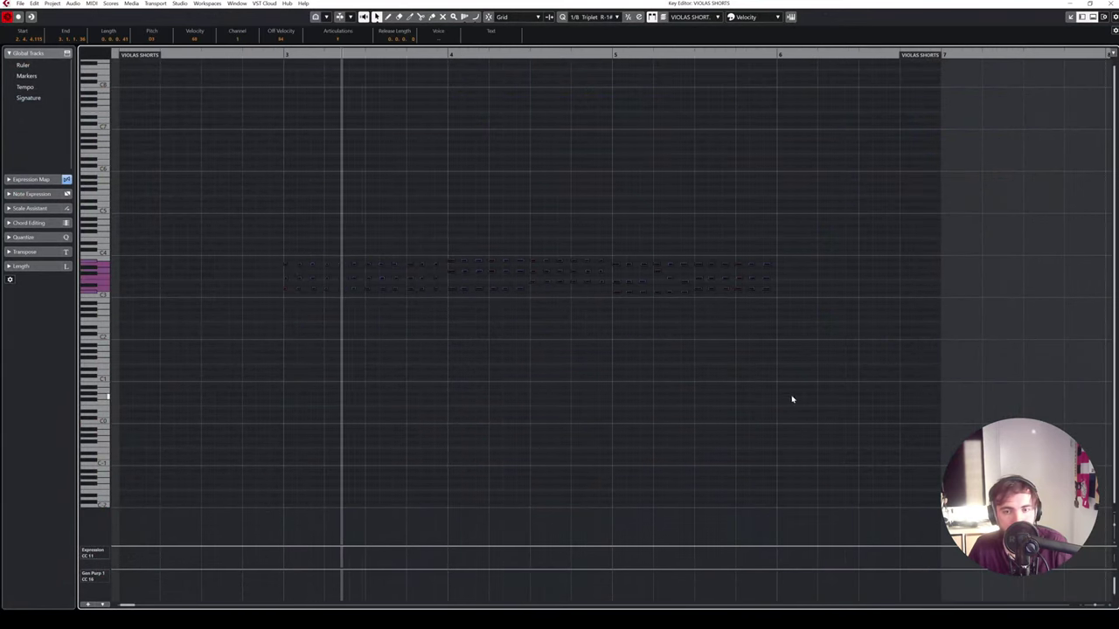
pyautogui.click(498, 199)
pyautogui.click(1108, 4)
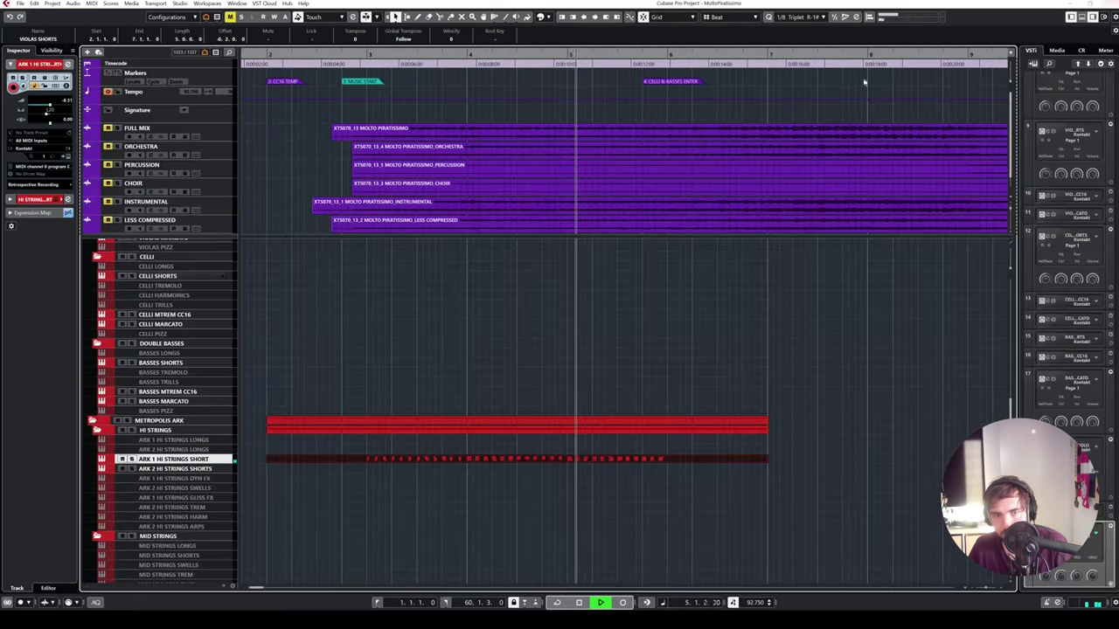
# - Play the string tracks together with the ARK 1 Hi Strings Short layer from just before bar 3
pyautogui.scroll(2, 171, 335)
pyautogui.scroll(10, 171, 335)
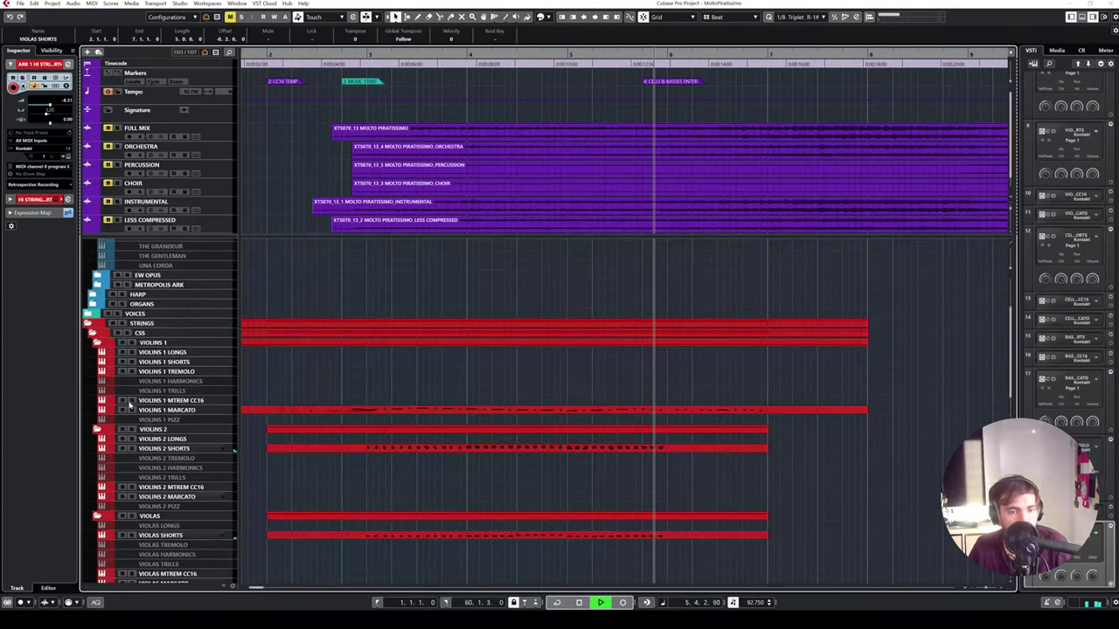
pyautogui.press('space')
pyautogui.scroll(-10, 333, 331)
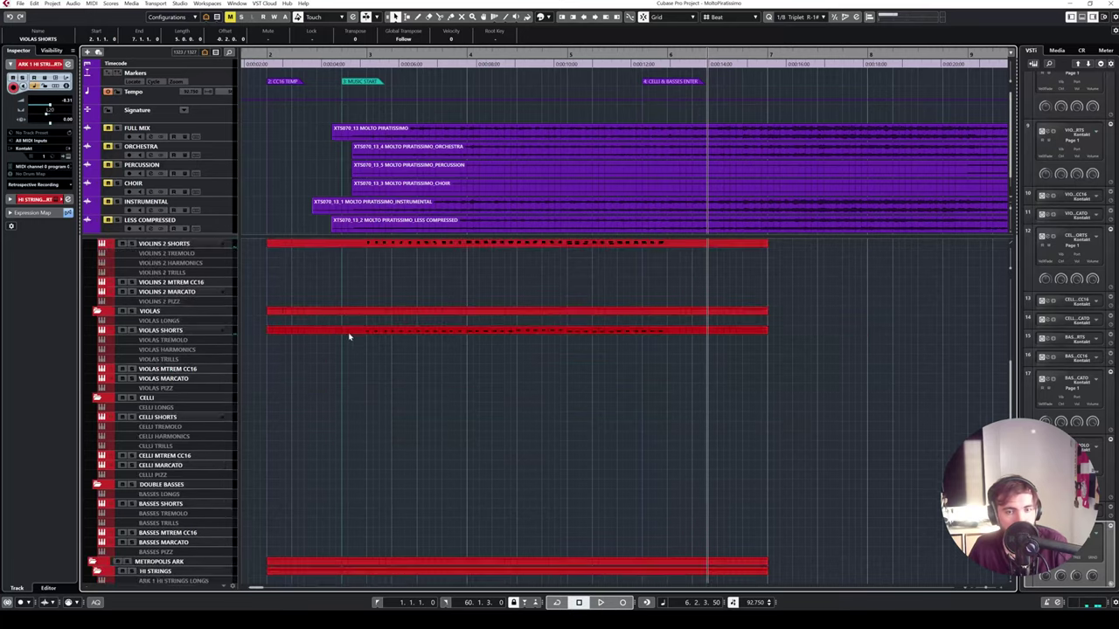
pyautogui.click(339, 55)
pyautogui.press('space')
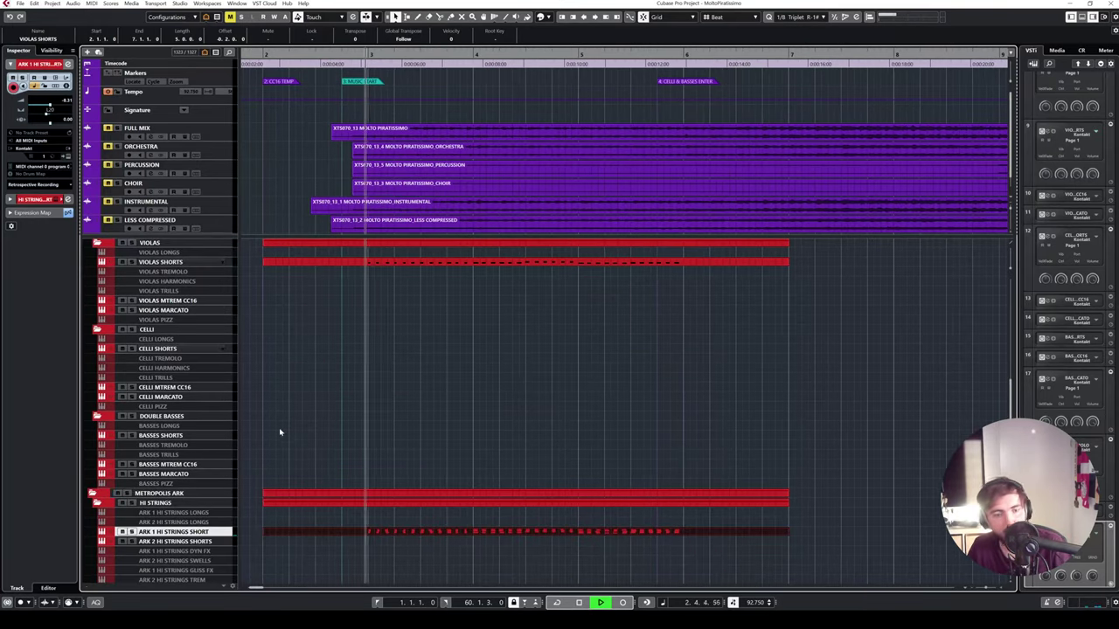
# - Lower the ARK 1 Hi Strings Short track volume to about -18.6 dB and replay the blend
pyautogui.press('space')
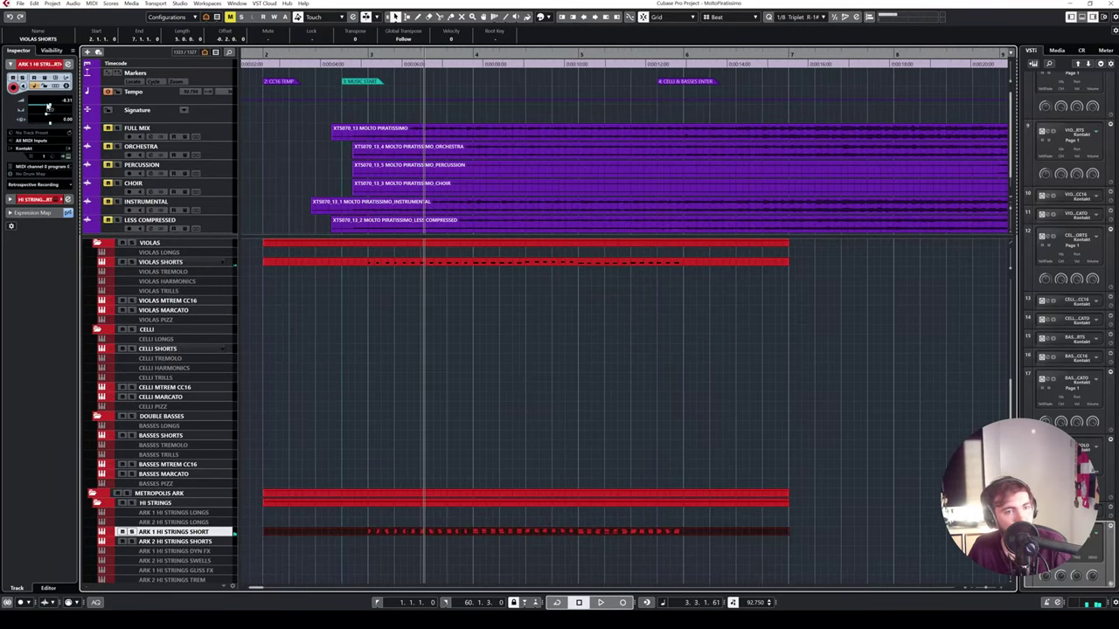
pyautogui.moveTo(48, 107); pyautogui.dragTo(41, 105)
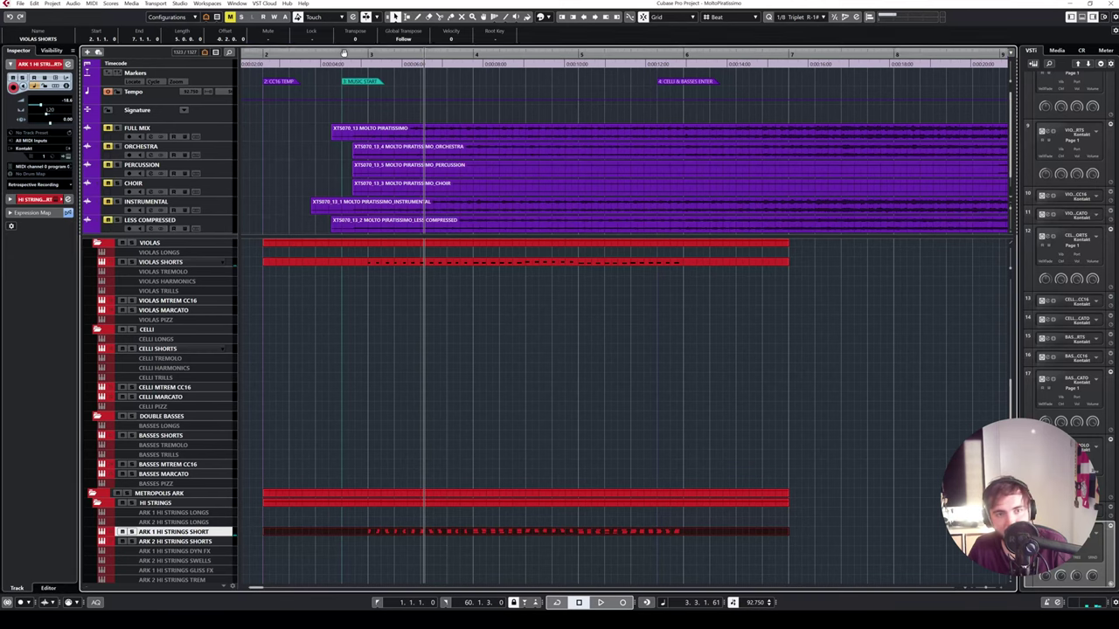
pyautogui.press('3')
pyautogui.press('space')
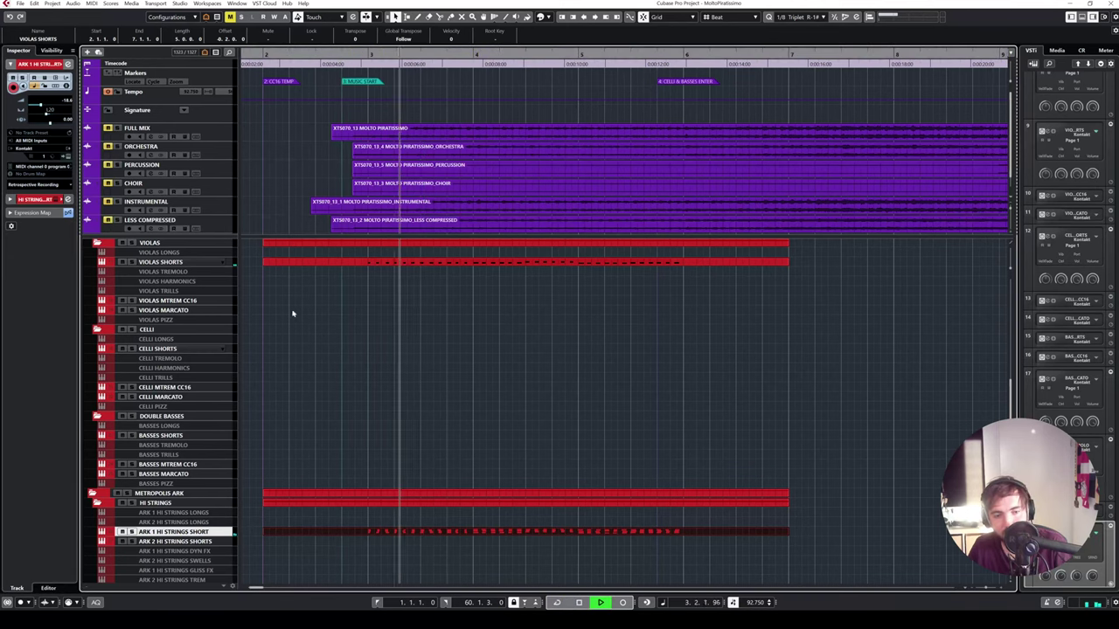
# - Compare the layered strings with the original by soloing the Full Mix track and replaying from before bar 3
pyautogui.moveTo(271, 235); pyautogui.dragTo(272, 219)
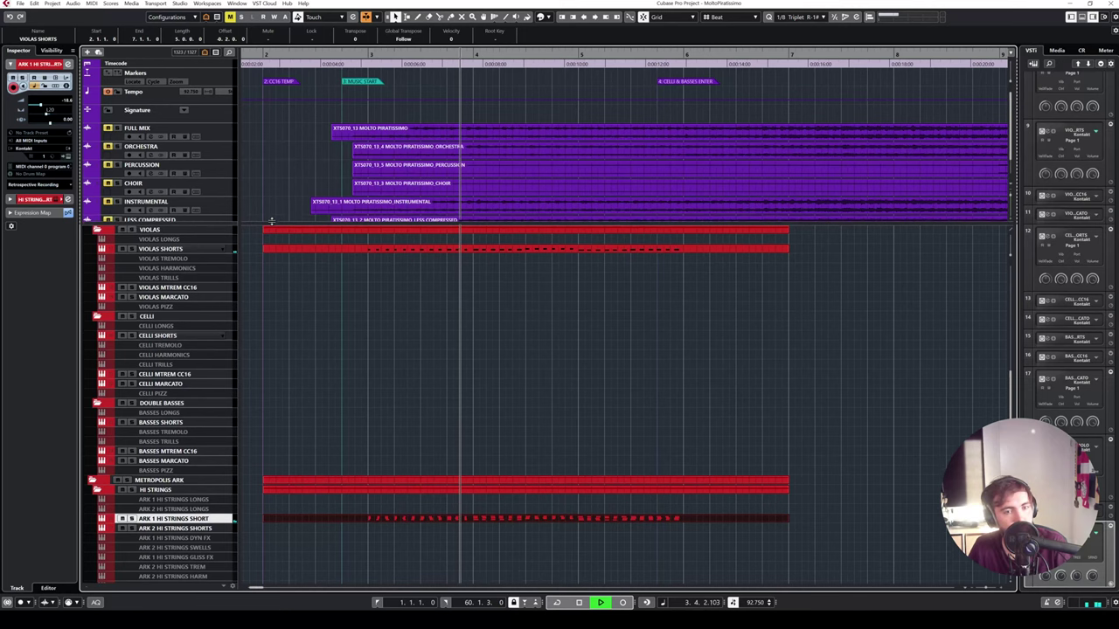
pyautogui.click(118, 129)
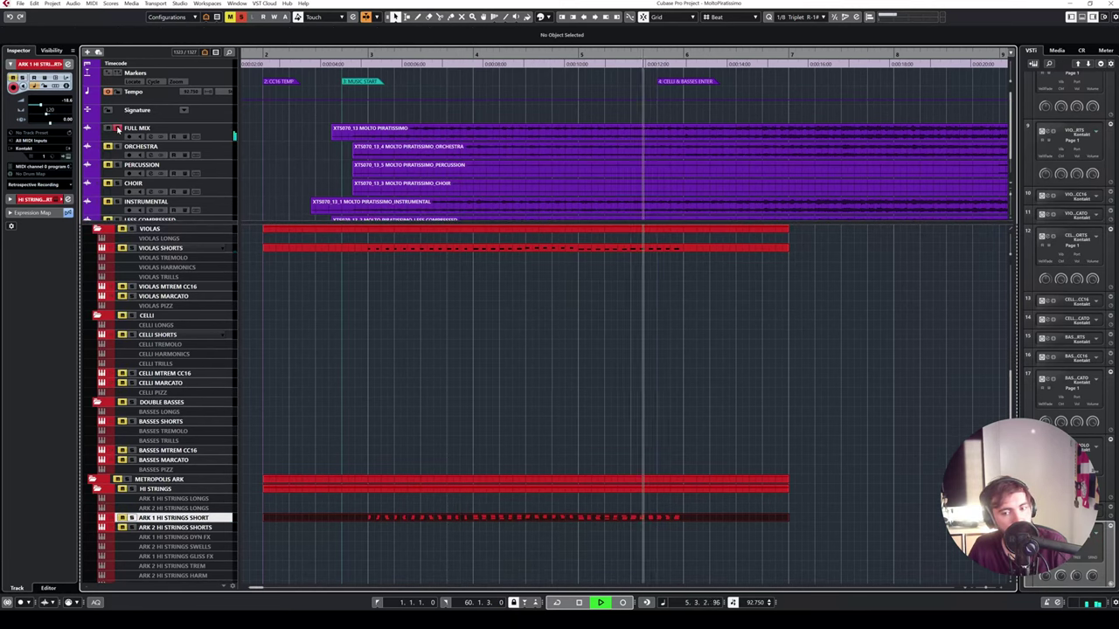
pyautogui.press('space')
pyautogui.moveTo(368, 63); pyautogui.dragTo(316, 70)
pyautogui.moveTo(268, 223); pyautogui.dragTo(266, 209)
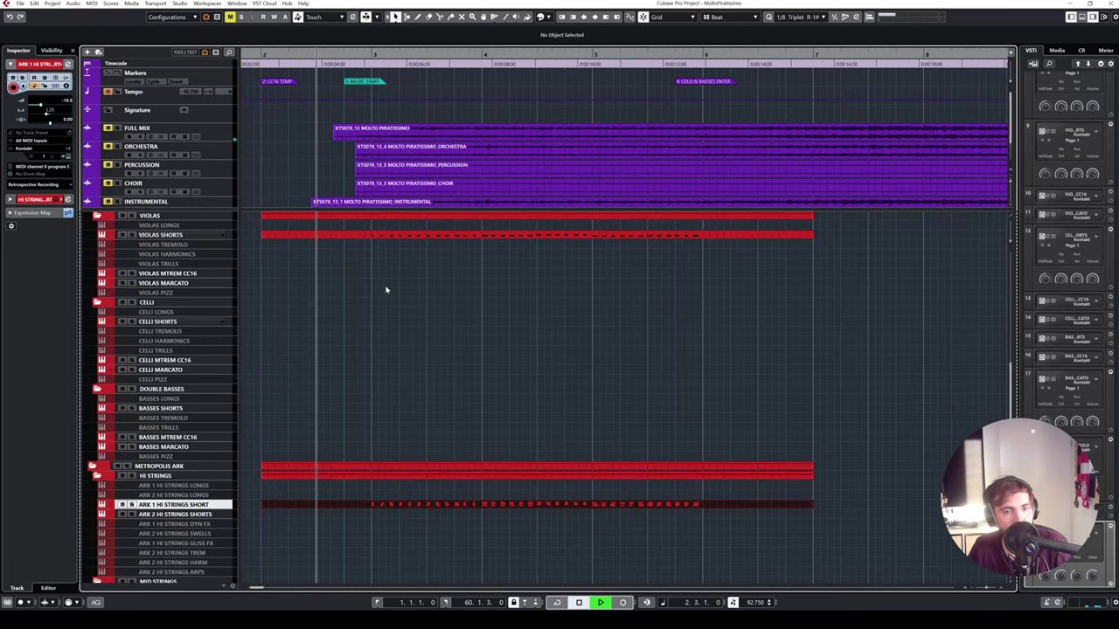
pyautogui.scroll(3, 386, 289)
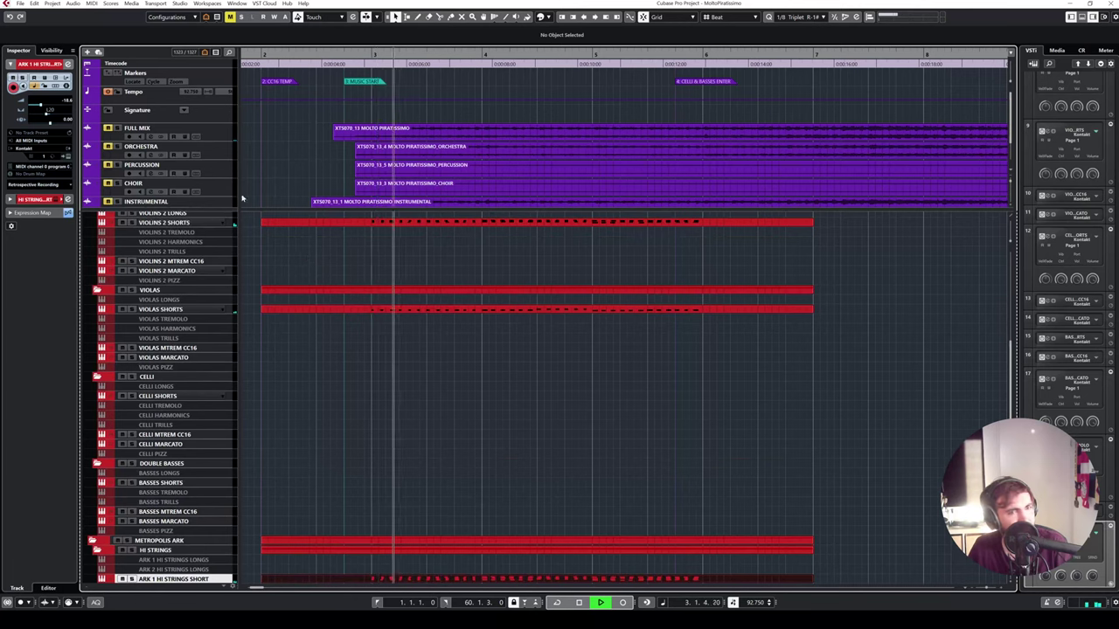
pyautogui.press('space')
pyautogui.click(359, 81)
pyautogui.press('space')
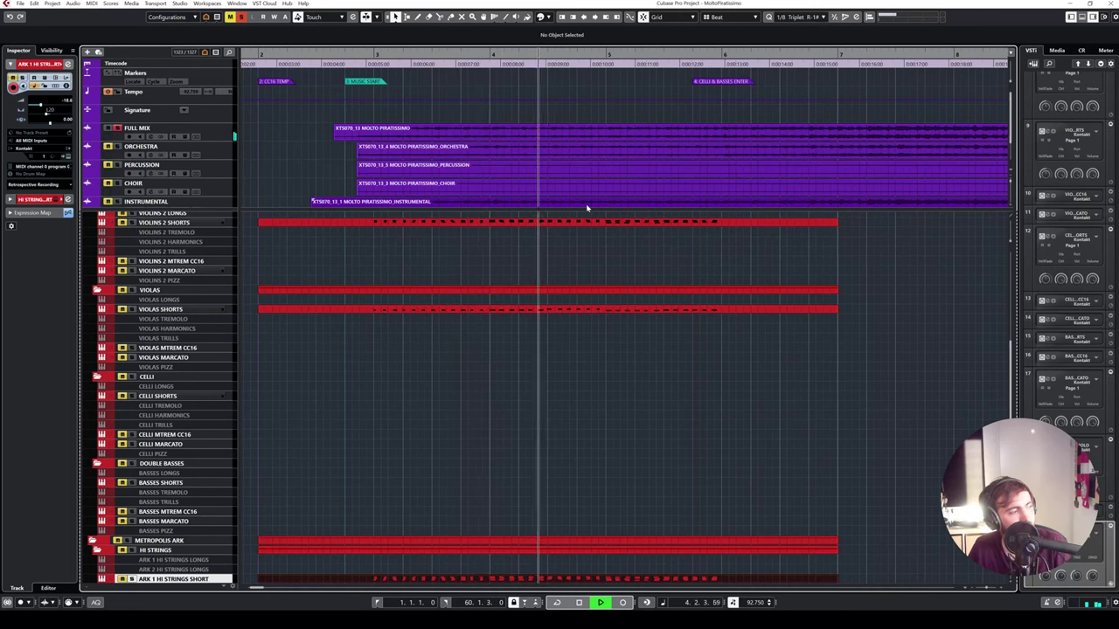
# - Copy the Violas Shorts part onto Celli Shorts and replace the violas part with a copy of the Violins 2 Shorts part
pyautogui.press('space')
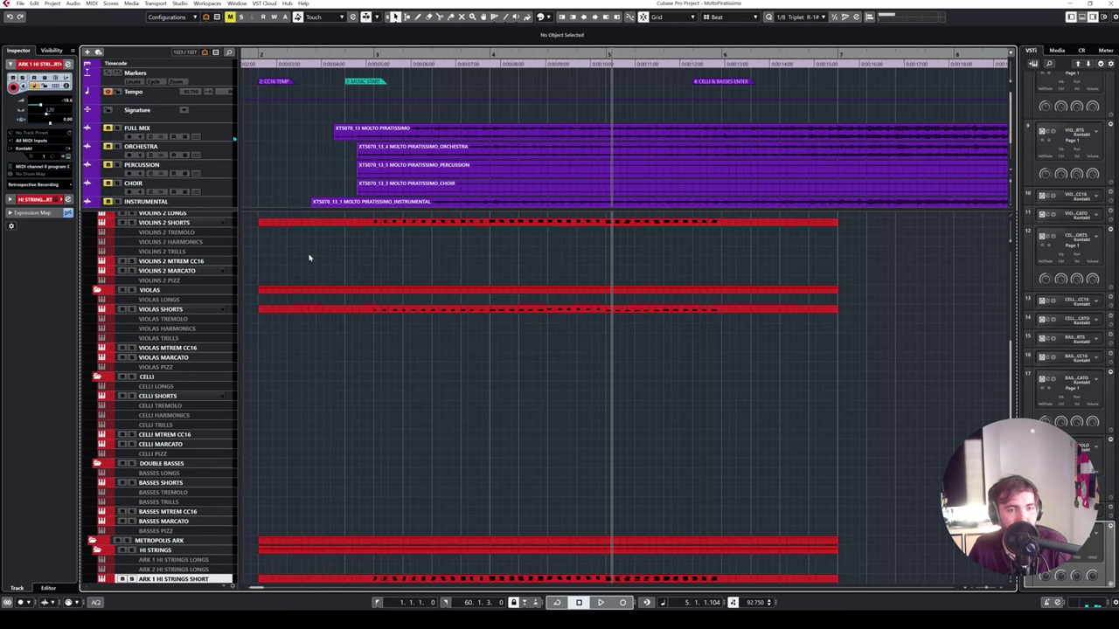
pyautogui.scroll(2, 376, 279)
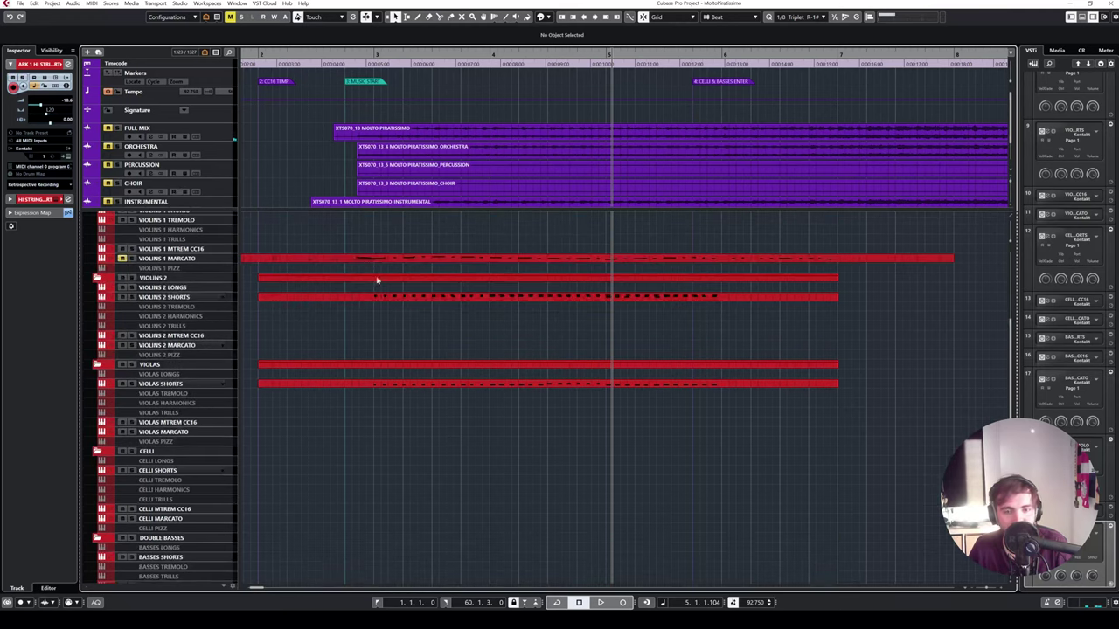
pyautogui.moveTo(400, 388); pyautogui.dragTo(408, 473)
pyautogui.click(419, 386)
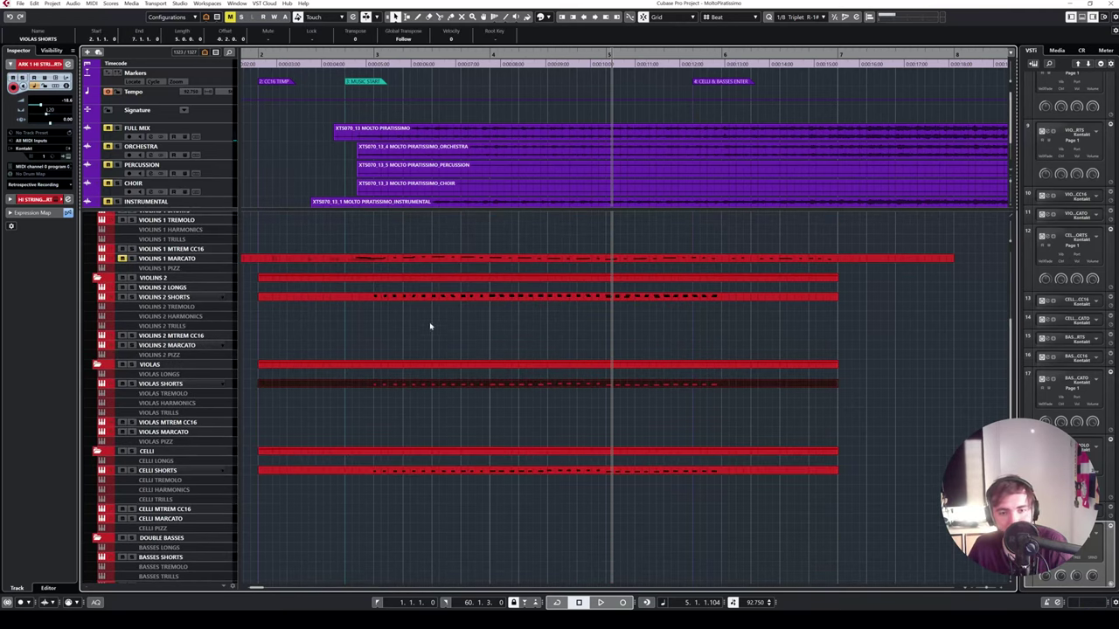
pyautogui.press('Delete')
pyautogui.moveTo(429, 299); pyautogui.dragTo(442, 388)
# - Delete all lower chord notes in the copied triplet part between bars 3 and 6, keeping only the top line
pyautogui.doubleClick(442, 390)
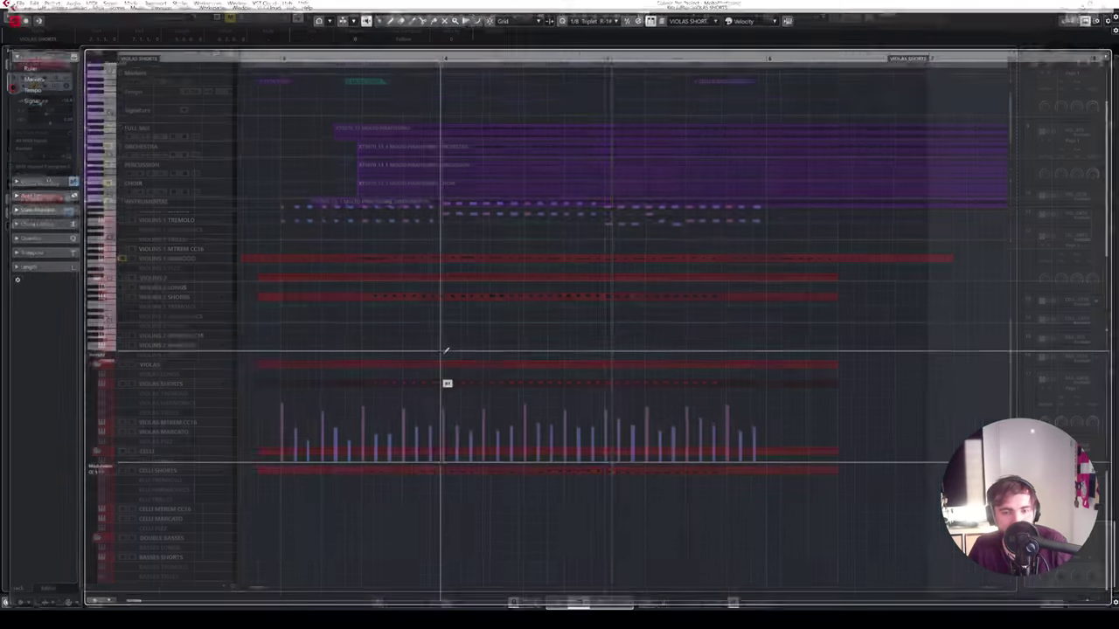
pyautogui.moveTo(264, 210); pyautogui.dragTo(616, 280)
pyautogui.press('Delete')
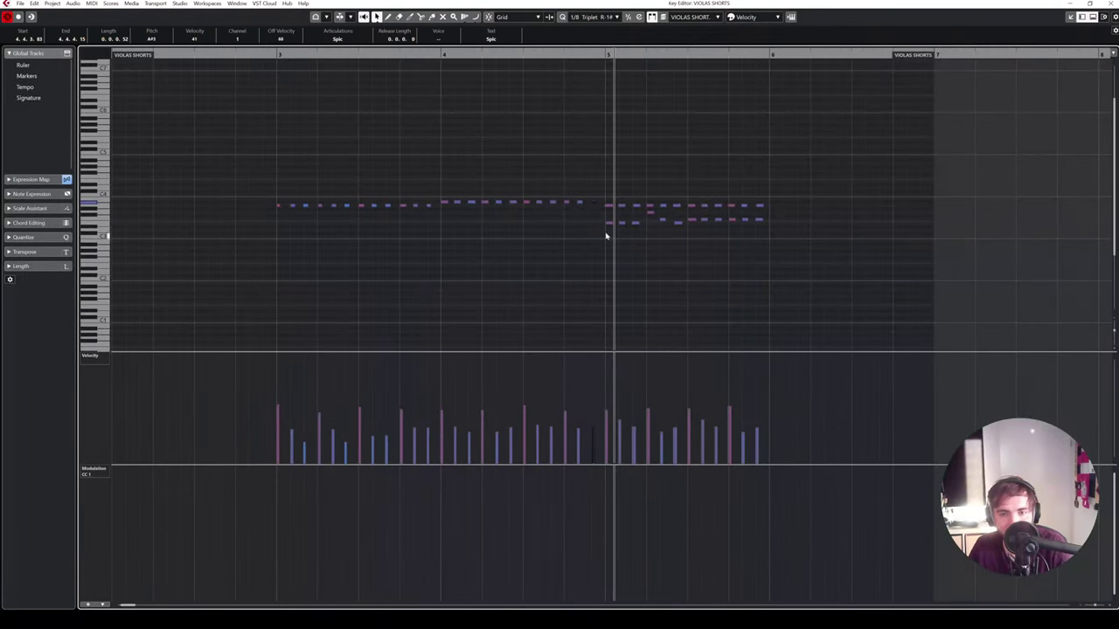
pyautogui.moveTo(595, 208); pyautogui.dragTo(757, 272)
pyautogui.press('Delete')
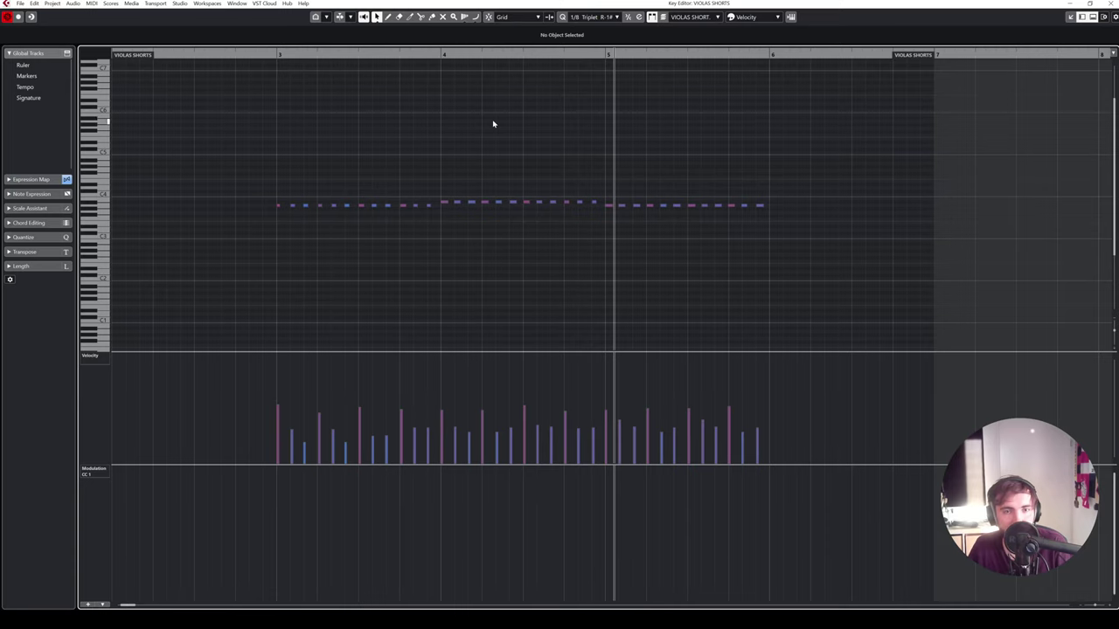
pyautogui.press('Escape')
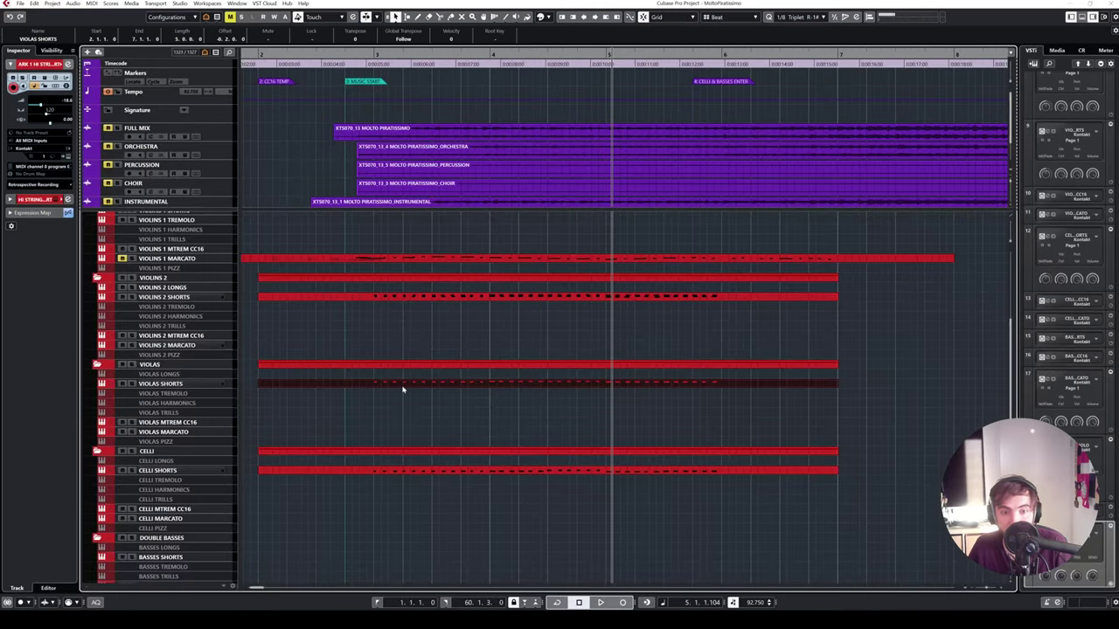
# - Delete the upper chord notes from the Violas Shorts part, leaving the top line to Violins 2 Shorts
pyautogui.moveTo(402, 390)
pyautogui.mouseDown()
pyautogui.moveTo(393, 301)
pyautogui.moveTo(392, 387)
pyautogui.moveTo(397, 298)
pyautogui.moveTo(393, 382)
pyautogui.mouseUp()
pyautogui.doubleClick(393, 382)
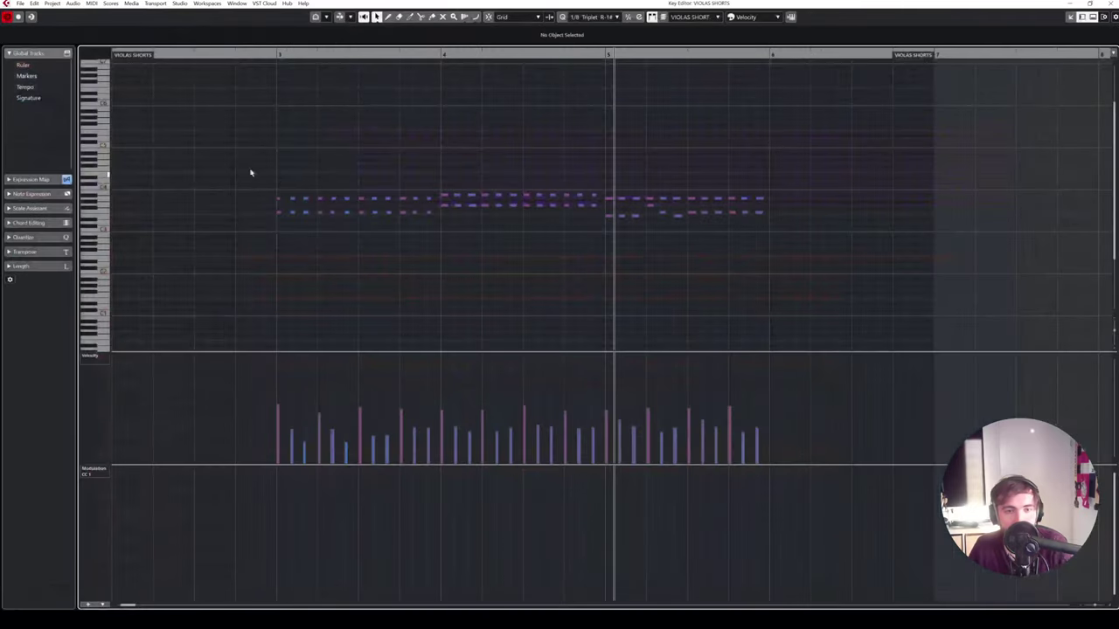
pyautogui.moveTo(244, 168); pyautogui.dragTo(758, 203)
pyautogui.press('Delete')
pyautogui.press('Delete')
pyautogui.click(255, 54)
pyautogui.click(1108, 3)
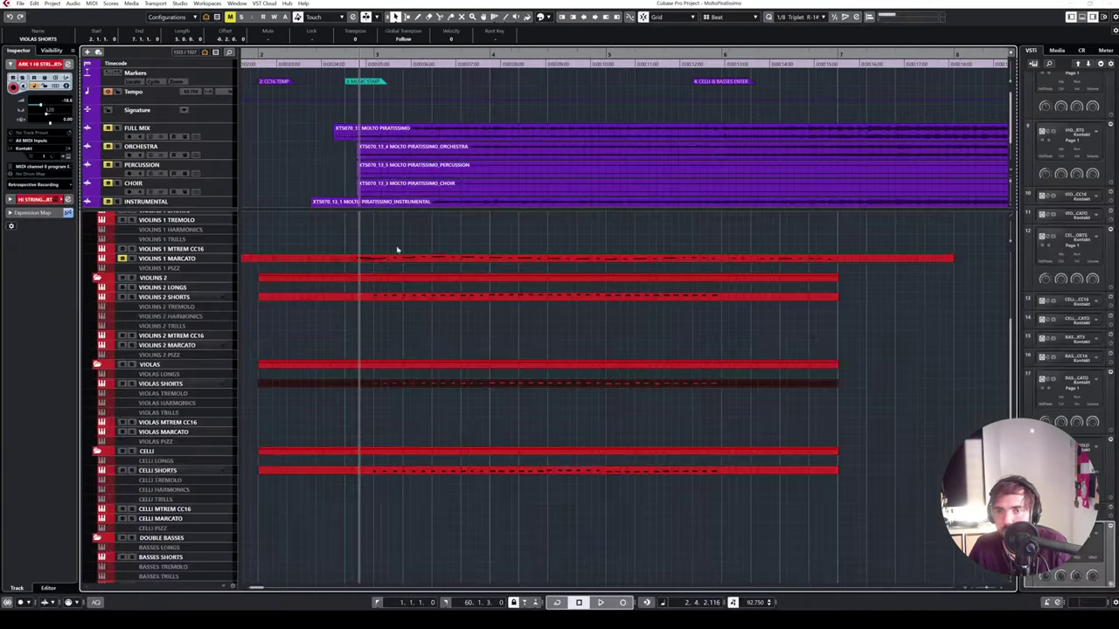
# - Mute the ARK 1 Hi Strings Short track and play the divided string parts from just before bar 3
pyautogui.scroll(-10, 181, 309)
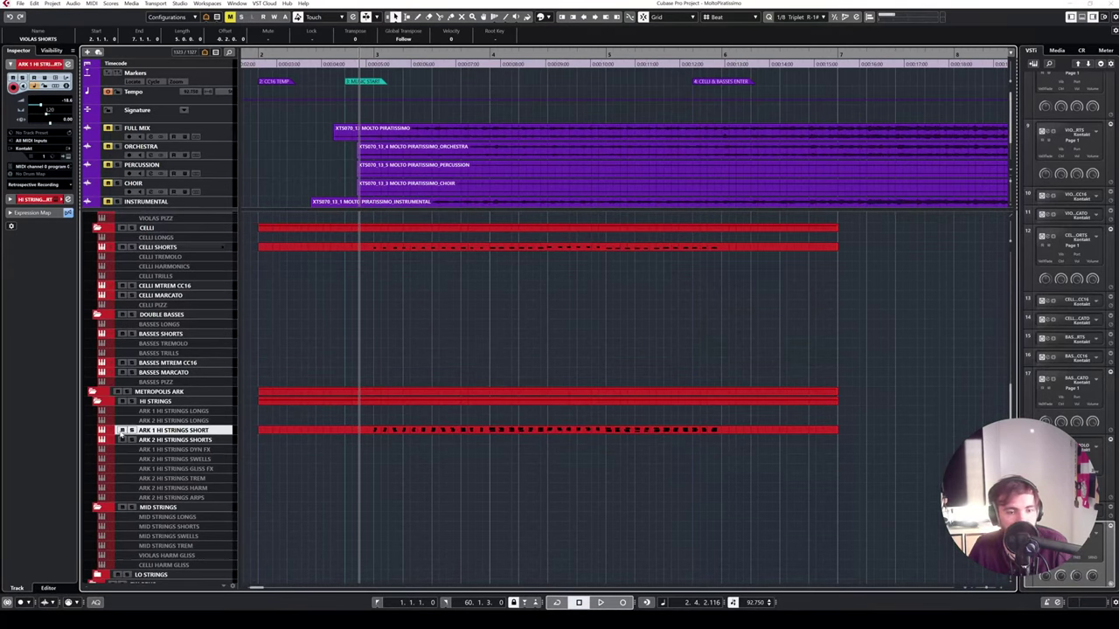
pyautogui.click(121, 431)
pyautogui.press('space')
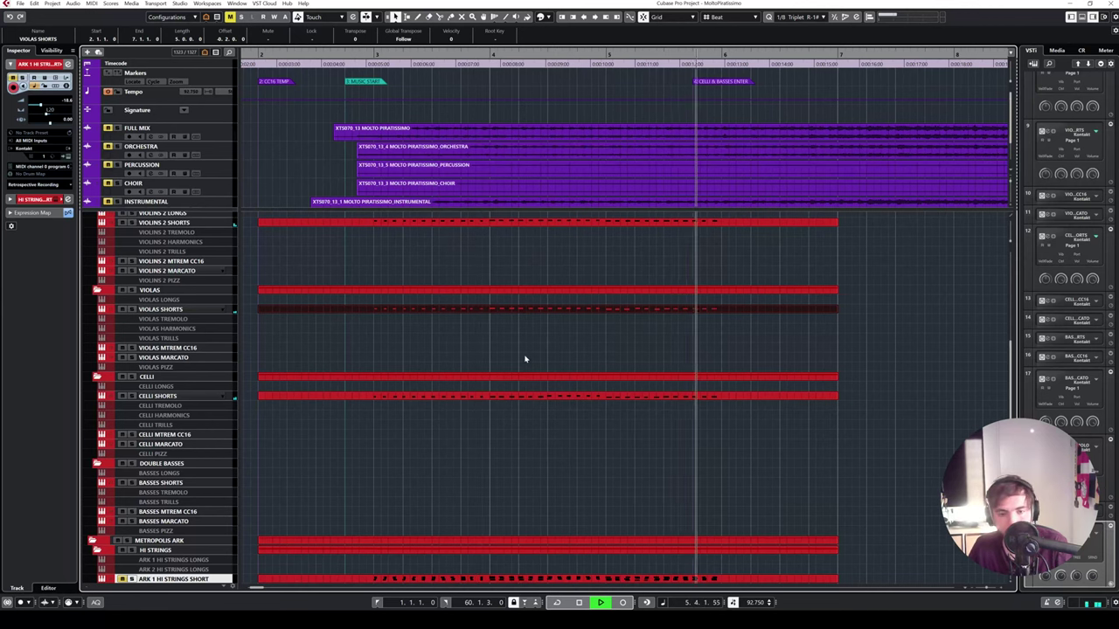
pyautogui.press('space')
# - Set the articulation of all notes in the Celli Shorts part to Spic
pyautogui.click(184, 396)
pyautogui.doubleClick(317, 398)
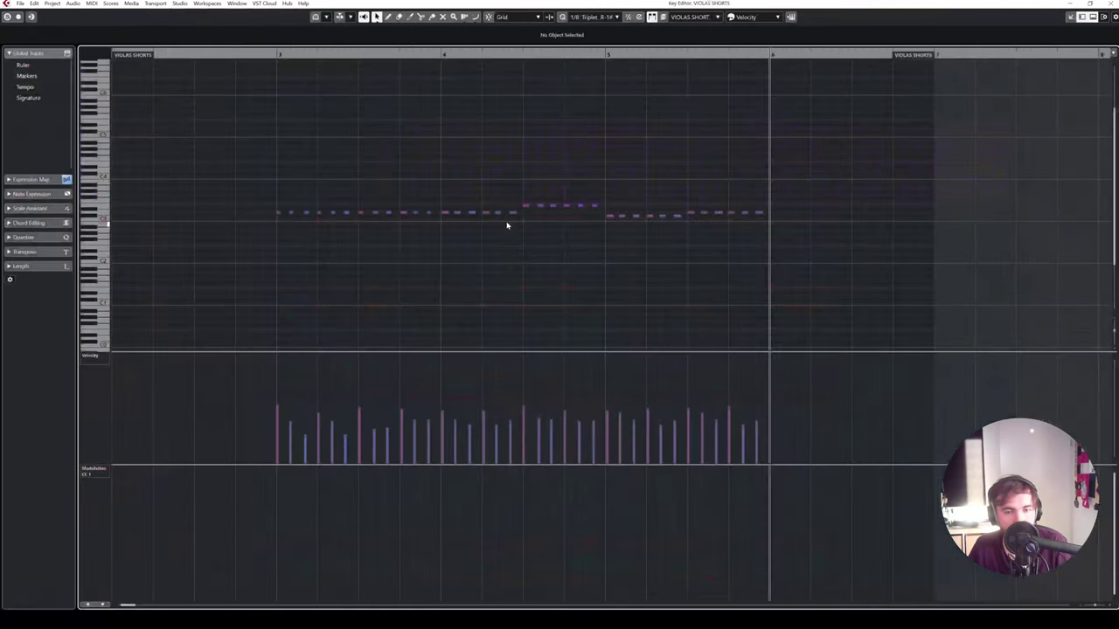
pyautogui.moveTo(229, 146); pyautogui.dragTo(809, 320)
pyautogui.click(338, 39)
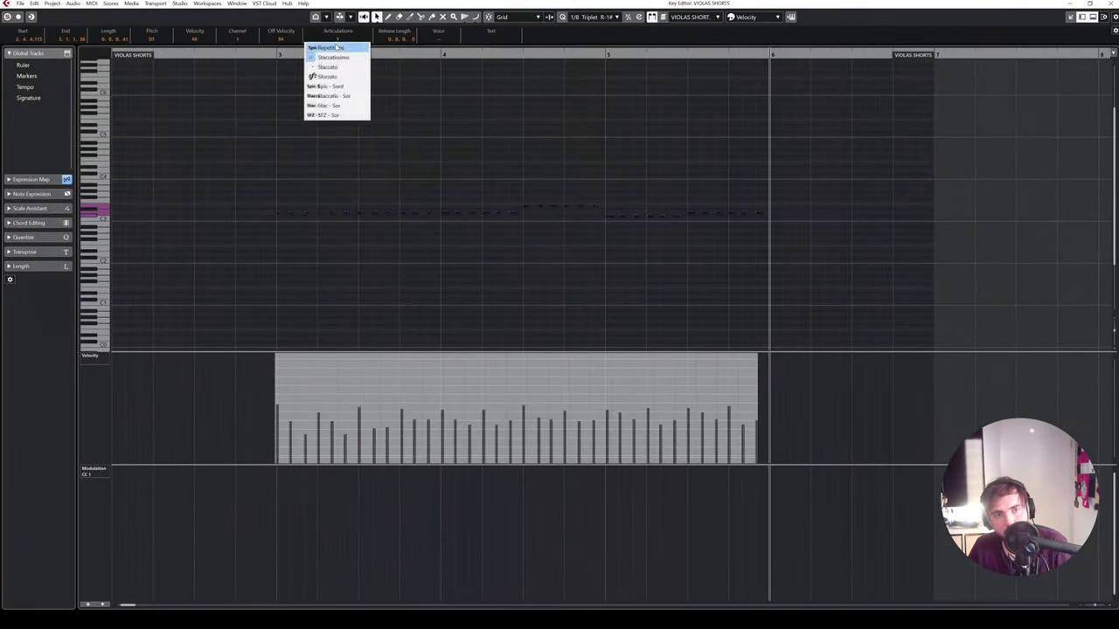
pyautogui.click(326, 58)
# - Check the changed cello articulation by playing from just before bar 3, first in the Key Editor and in the full arrangement
pyautogui.click(261, 54)
pyautogui.press('s')
pyautogui.press('space')
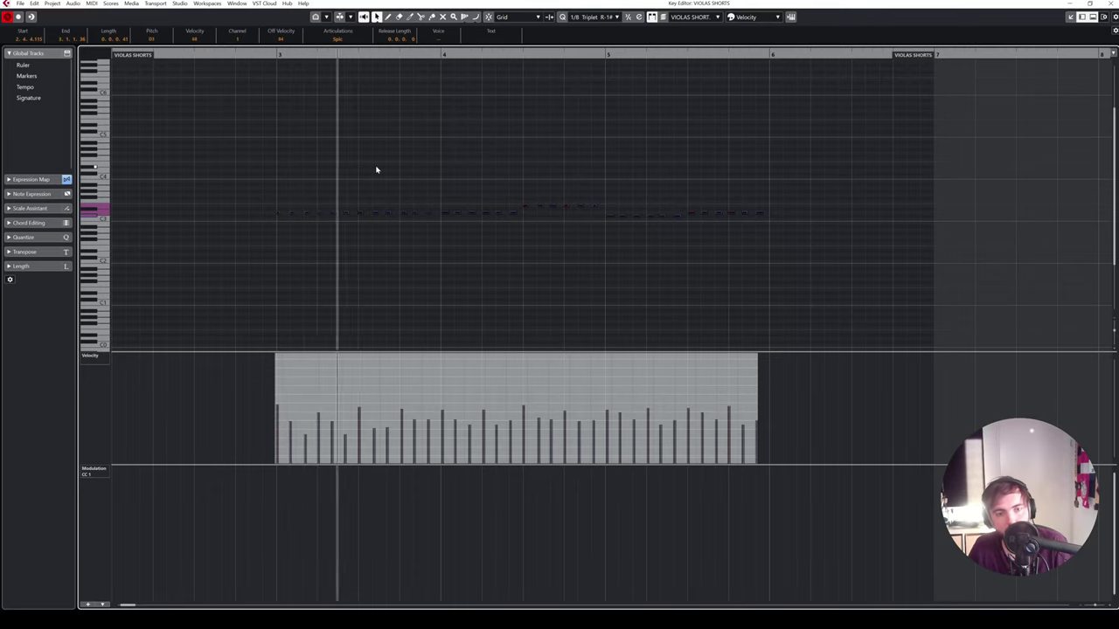
pyautogui.click(376, 170)
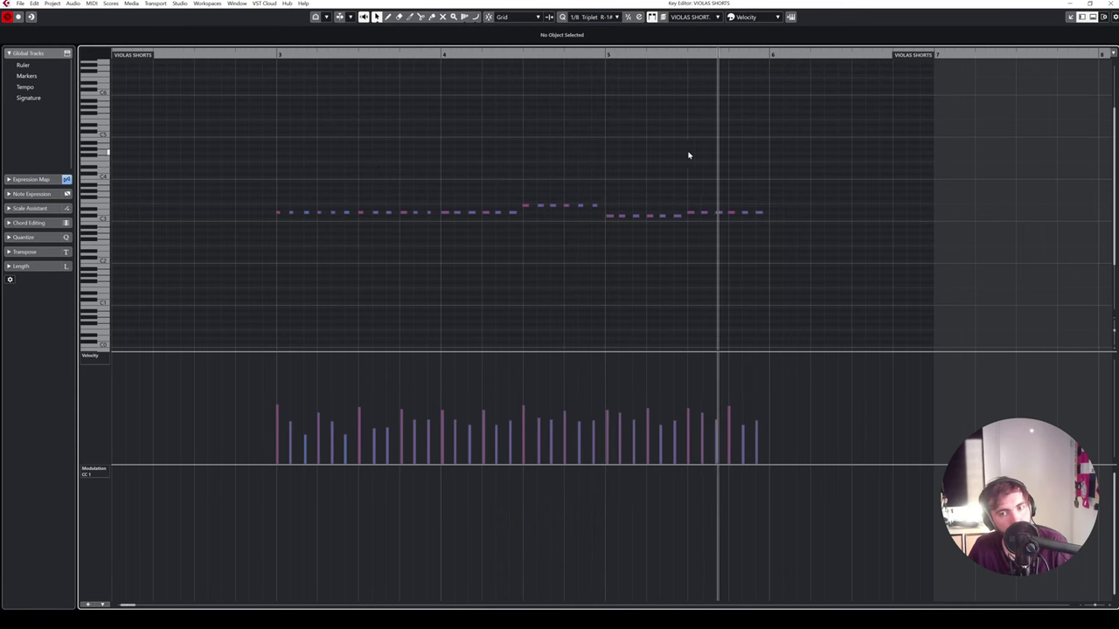
pyautogui.click(1110, 4)
pyautogui.press('space')
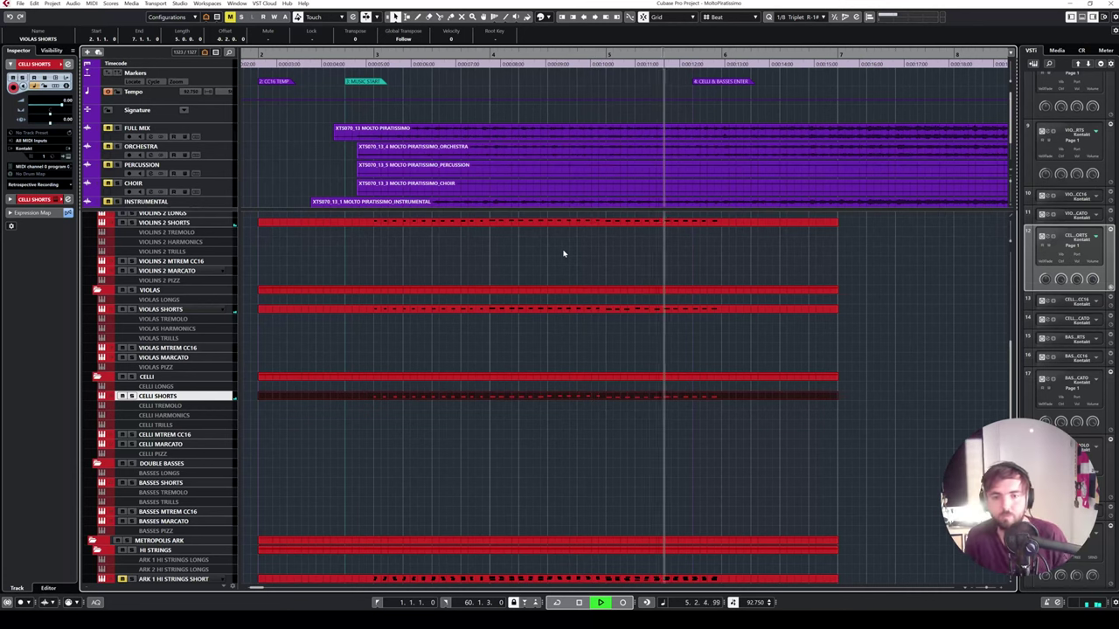
pyautogui.click(548, 344)
pyautogui.press('space')
# - Raise the velocities of all notes in the Violas Shorts part slightly and listen to the change
pyautogui.click(556, 311)
pyautogui.doubleClick(555, 311)
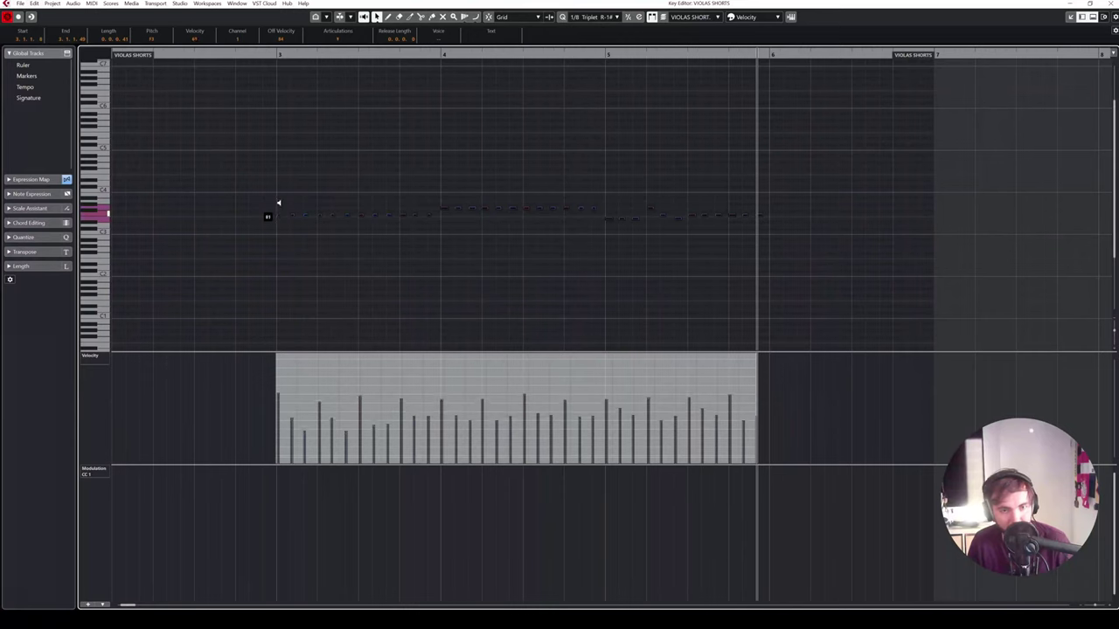
pyautogui.press('space')
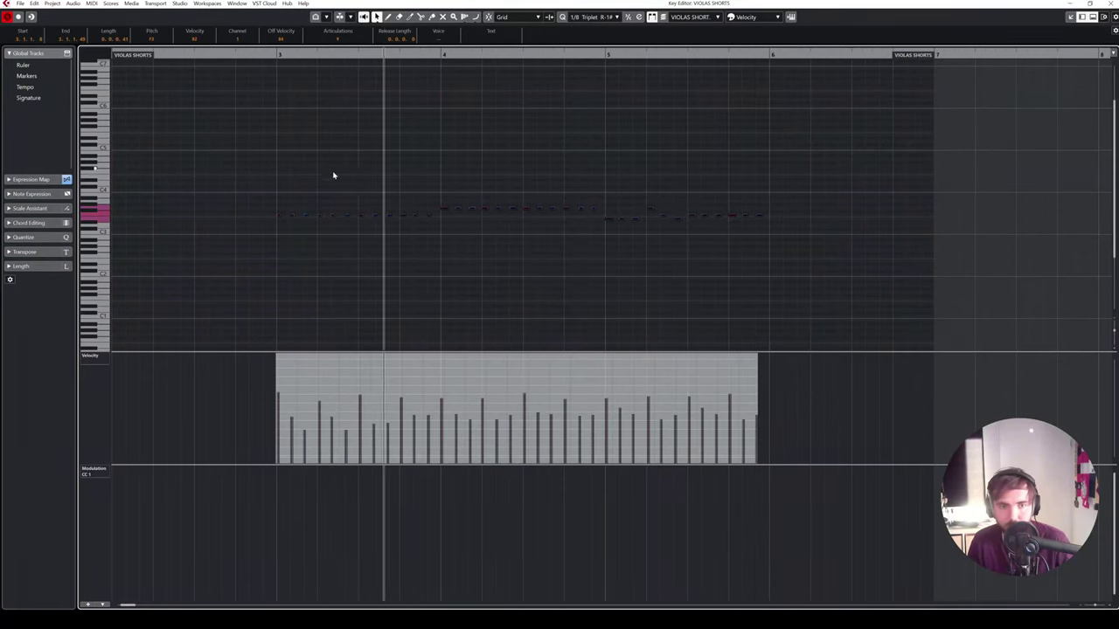
pyautogui.click(305, 208)
pyautogui.click(1107, 4)
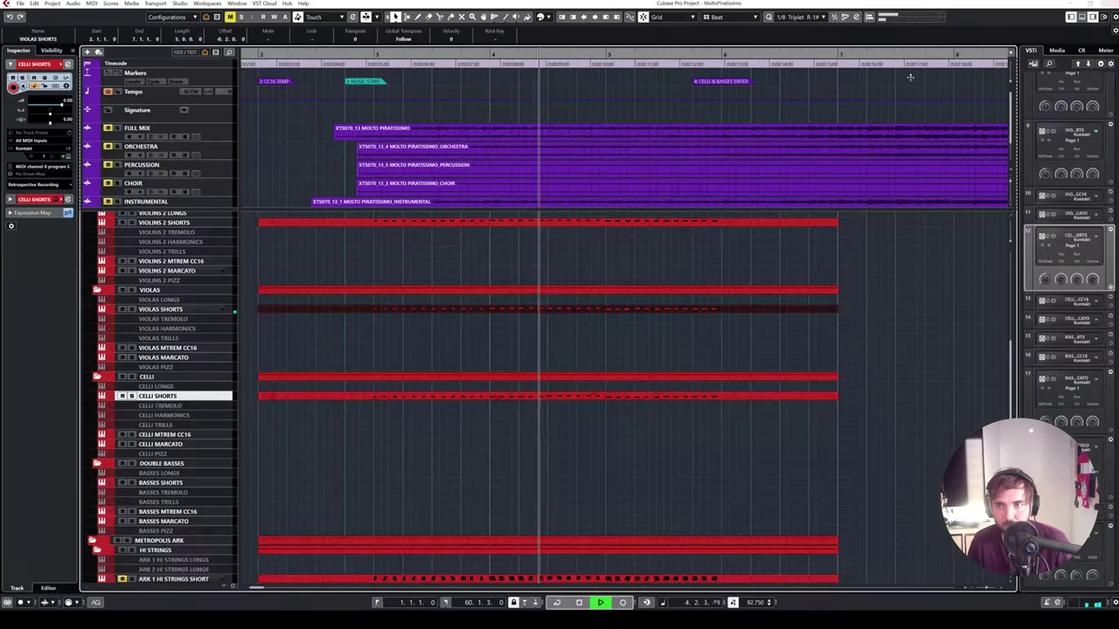
# - Raise the velocities of all notes in the Celli Shorts part slightly and return playback to just before bar 3
pyautogui.doubleClick(525, 309)
pyautogui.moveTo(879, 245); pyautogui.dragTo(265, 179)
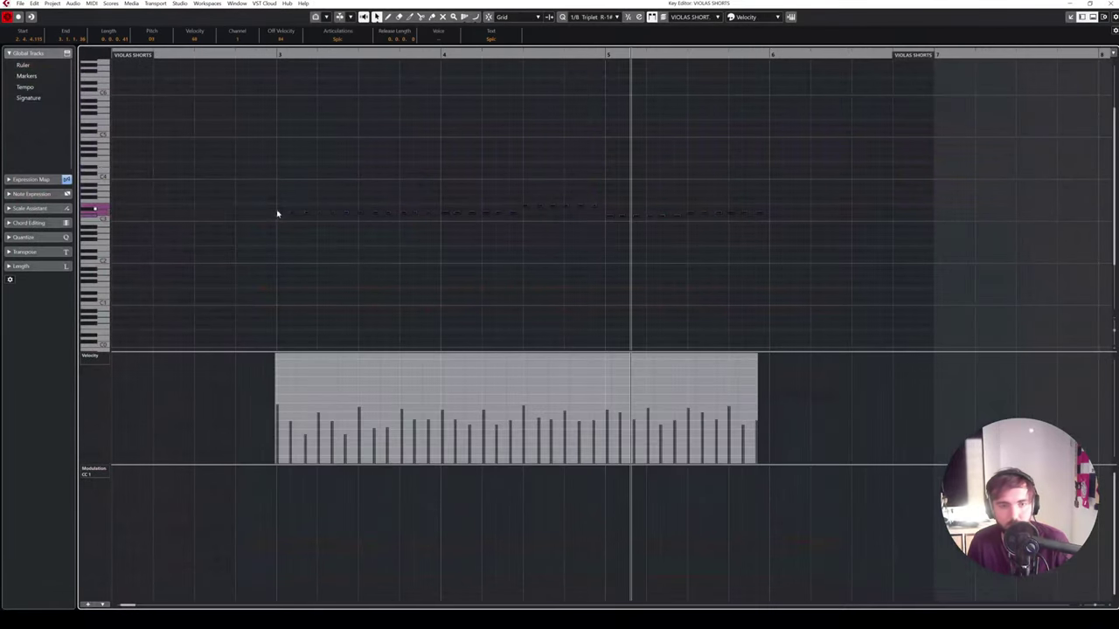
pyautogui.click(289, 119)
pyautogui.click(261, 54)
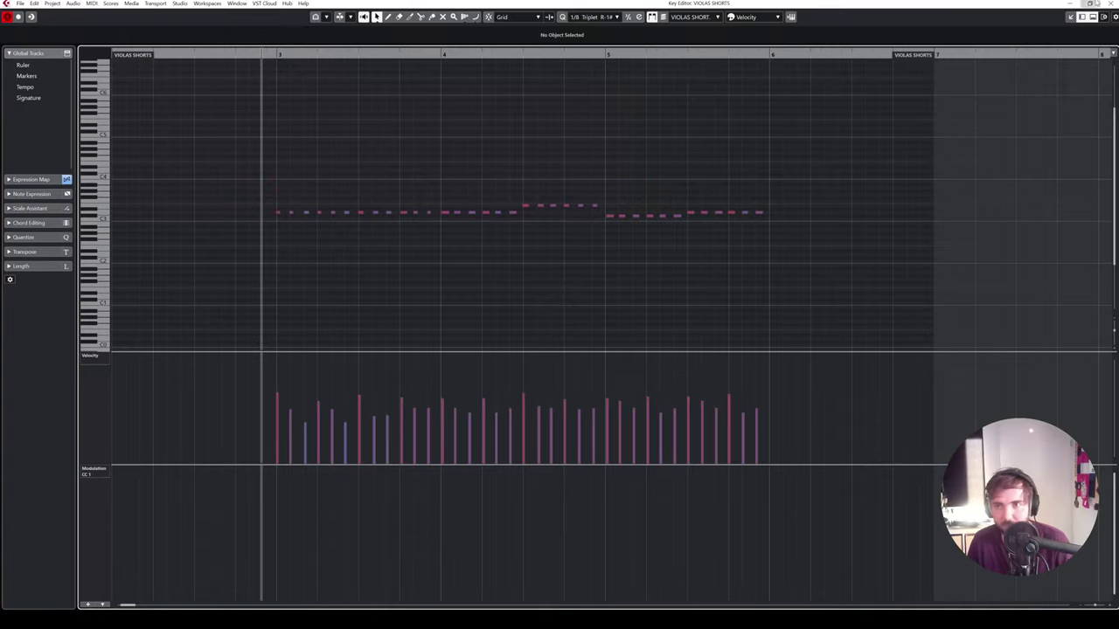
pyautogui.click(1093, 4)
pyautogui.click(1093, 17)
pyautogui.click(1108, 4)
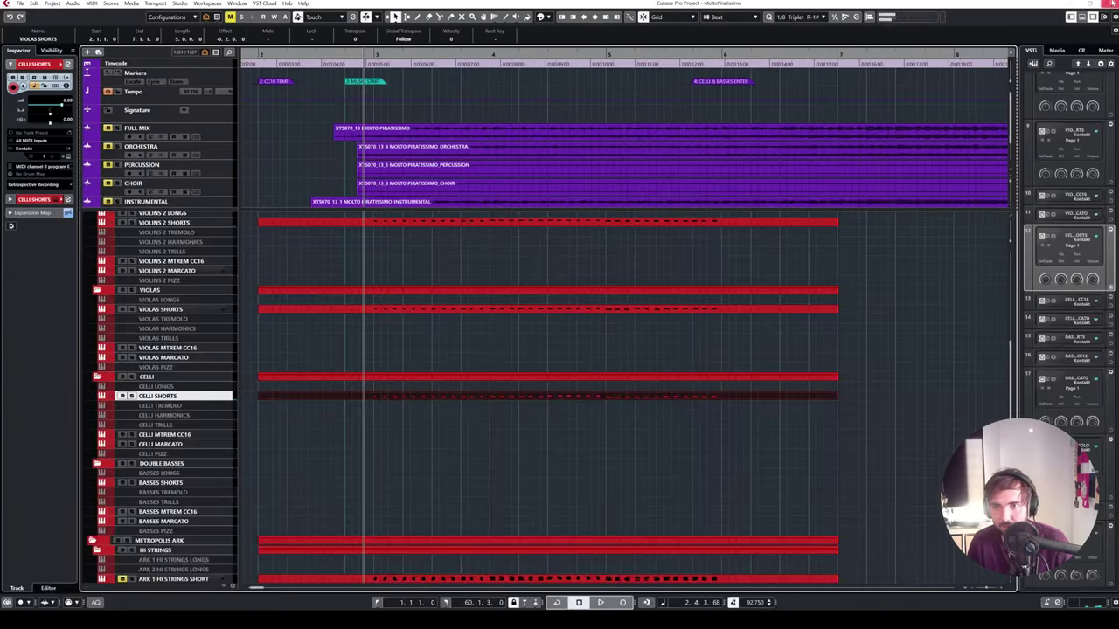
# - Raise the velocities of all notes in the Violins 2 Shorts part
pyautogui.click(480, 221)
pyautogui.press('Return')
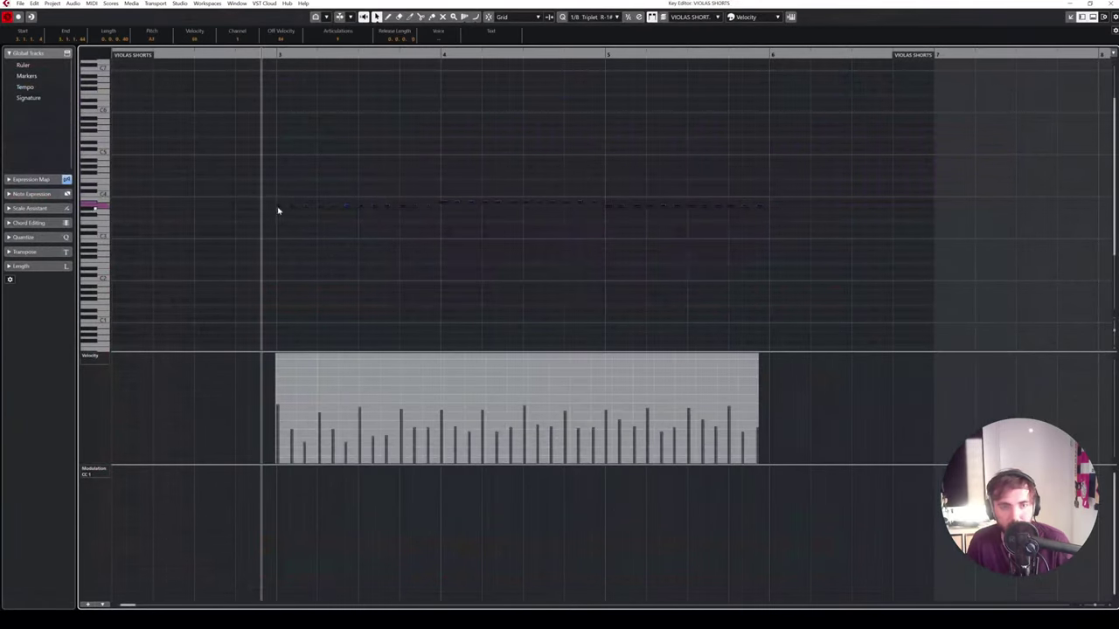
pyautogui.click(322, 161)
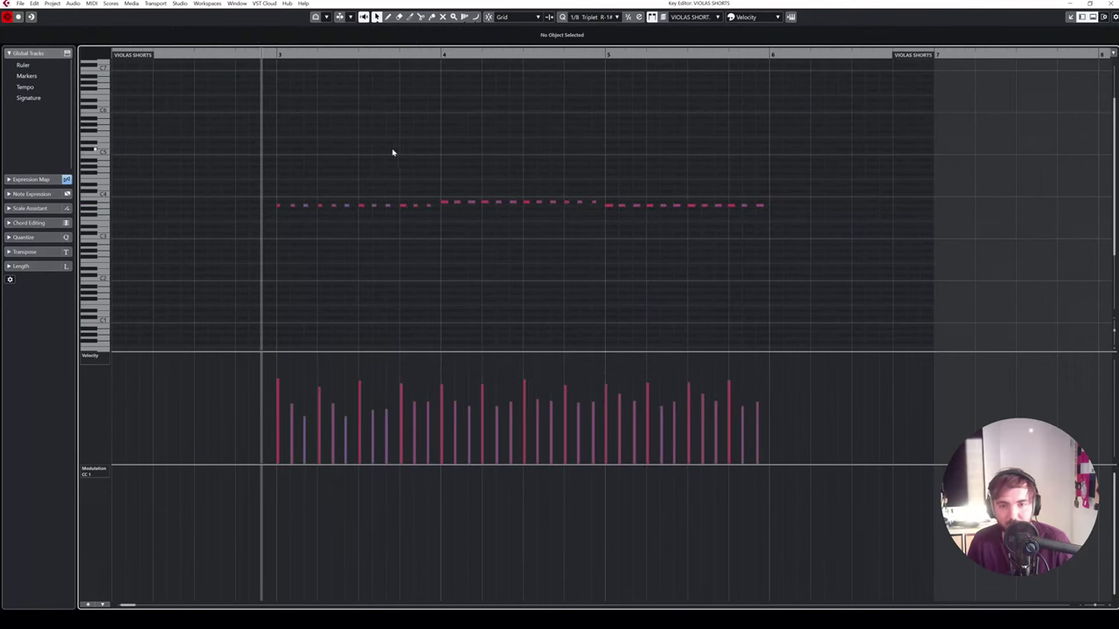
pyautogui.press('Return')
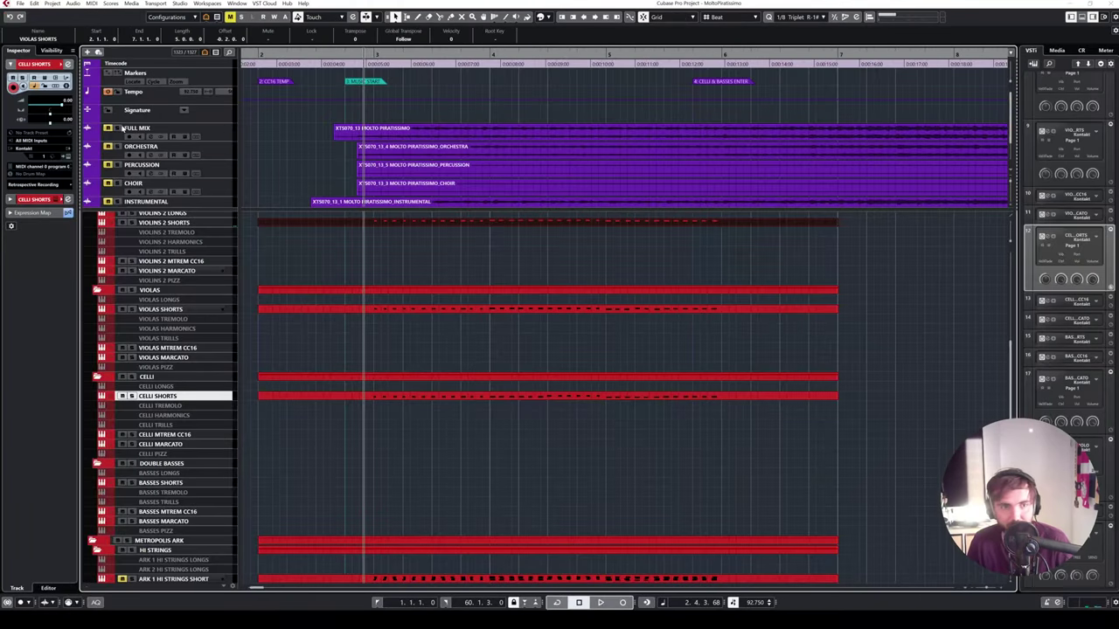
# - Solo the Full Mix track for reference, and replay the rebalanced strings from before bar 3 to compare them
pyautogui.click(117, 127)
pyautogui.press('space')
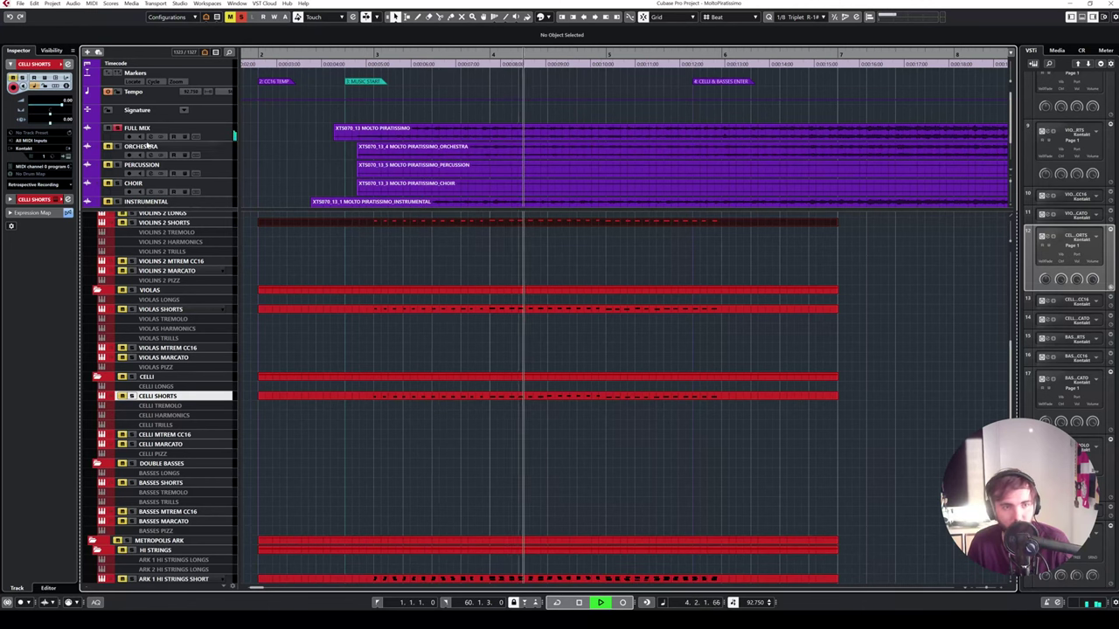
pyautogui.click(318, 56)
pyautogui.press('space')
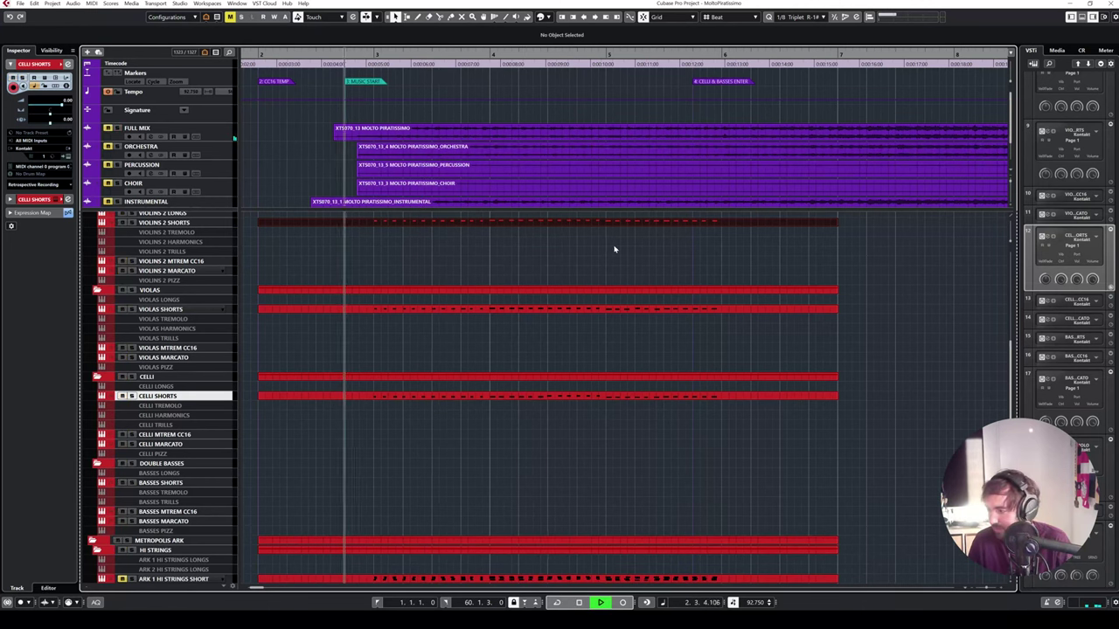
pyautogui.scroll(3, 494, 254)
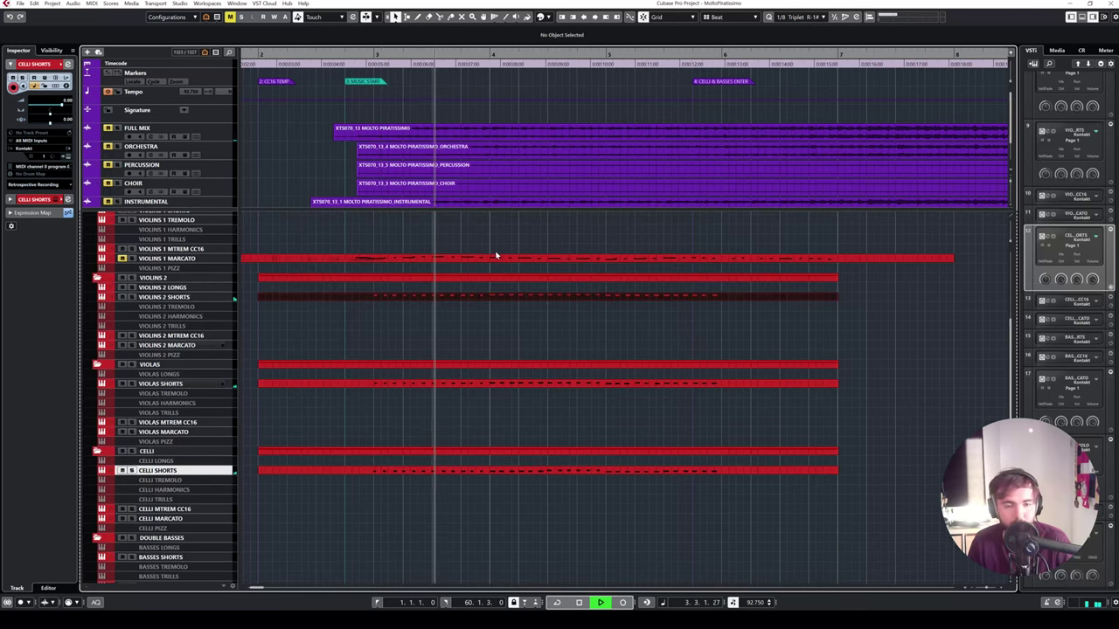
pyautogui.scroll(-9, 269, 329)
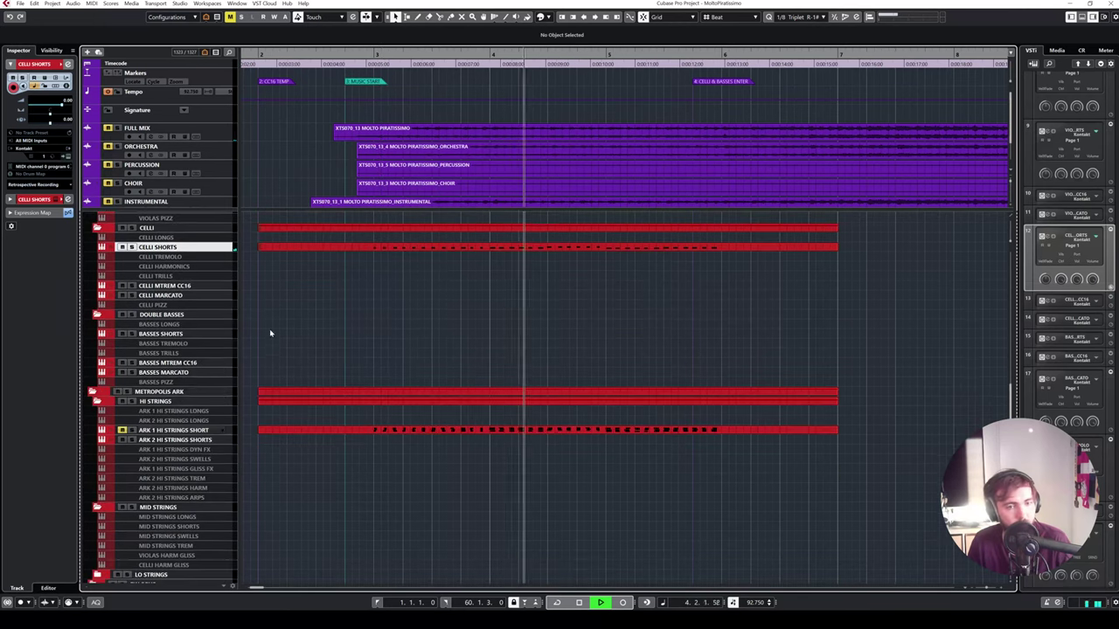
# - Unmute ARK 1 Hi Strings Short and raise its volume to about -11.1 dB while playing the strings from before bar 3
pyautogui.click(139, 430)
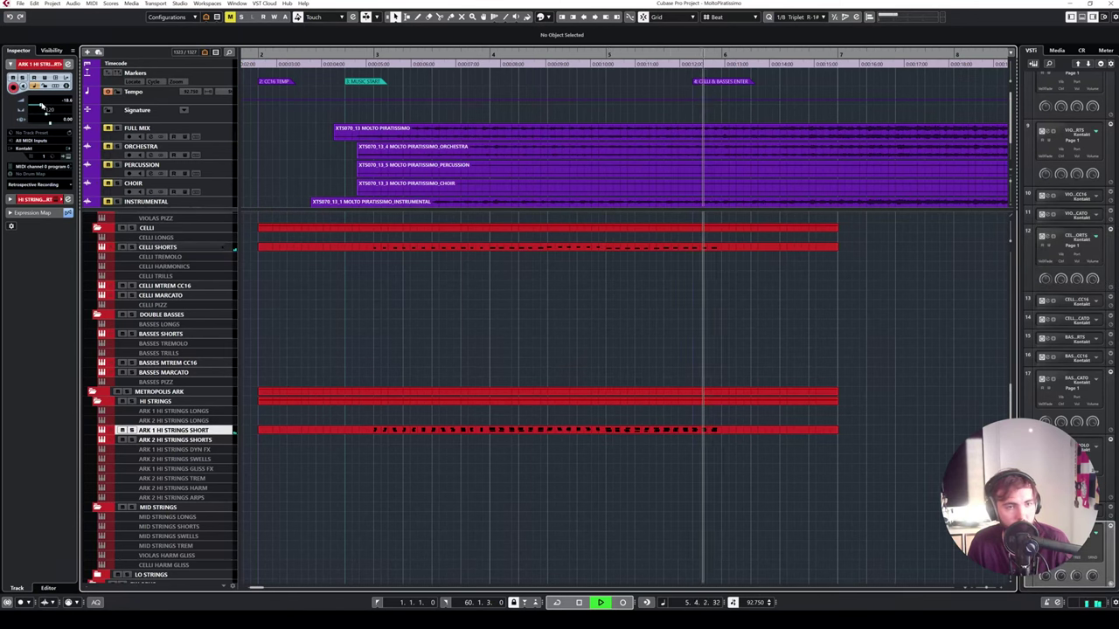
pyautogui.click(340, 53)
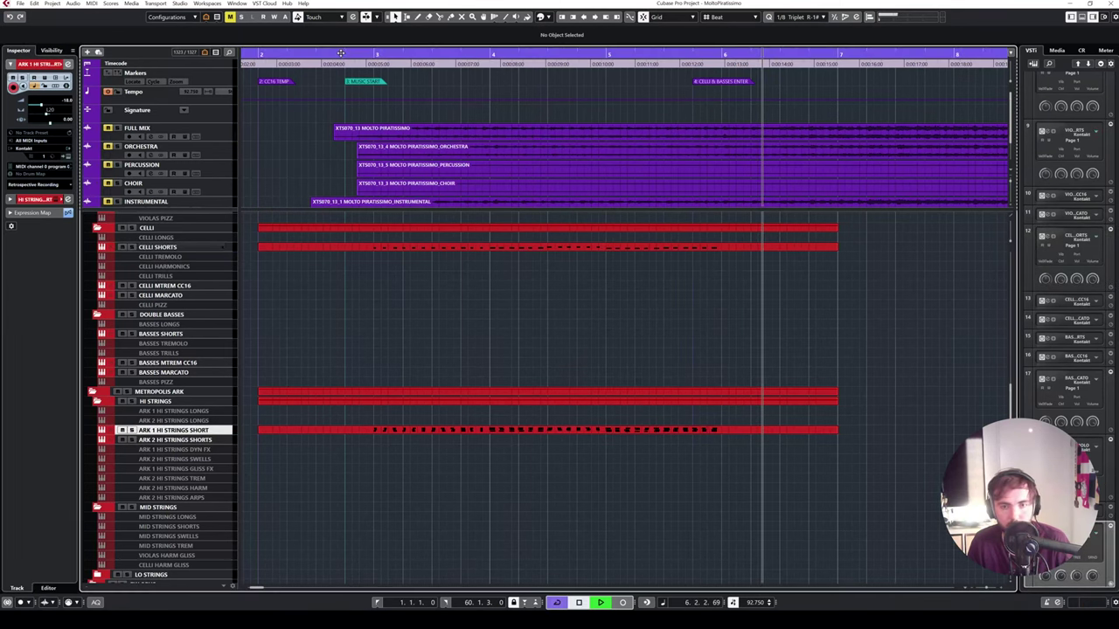
pyautogui.click(342, 63)
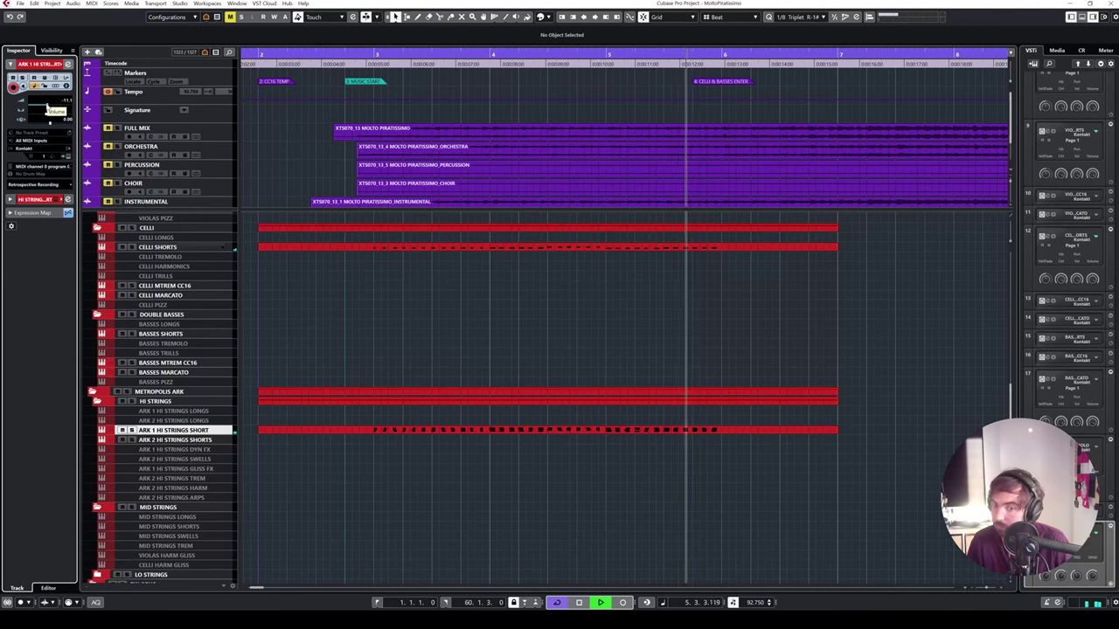
pyautogui.press('space')
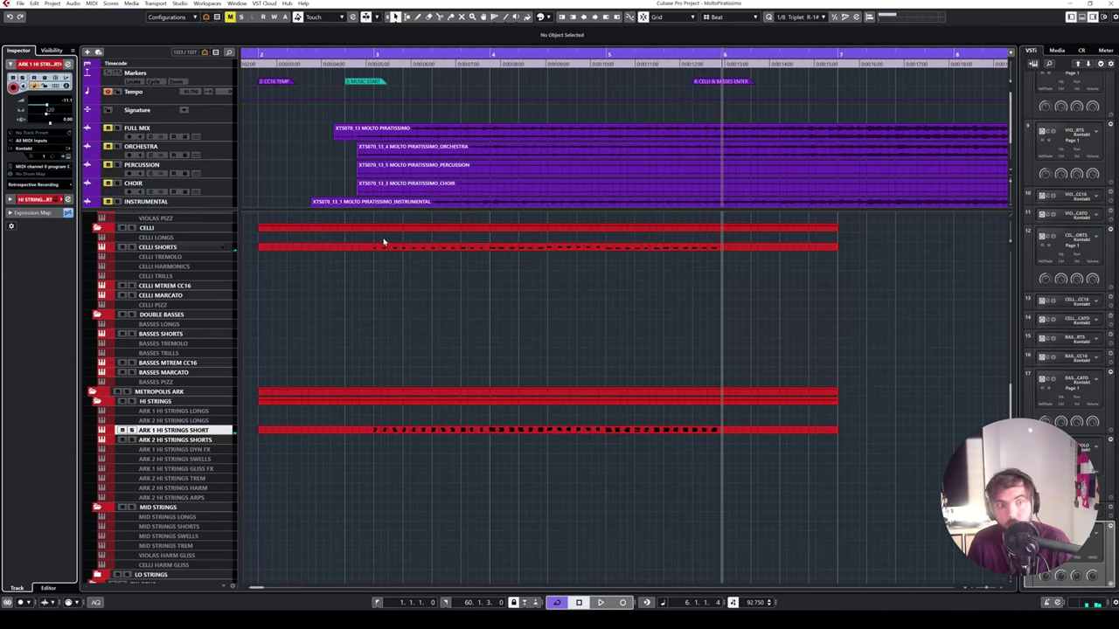
# - Replay the layered strings from just before bar 3 with cycle mode switched off
pyautogui.doubleClick(340, 62)
pyautogui.moveTo(340, 62); pyautogui.dragTo(340, 55)
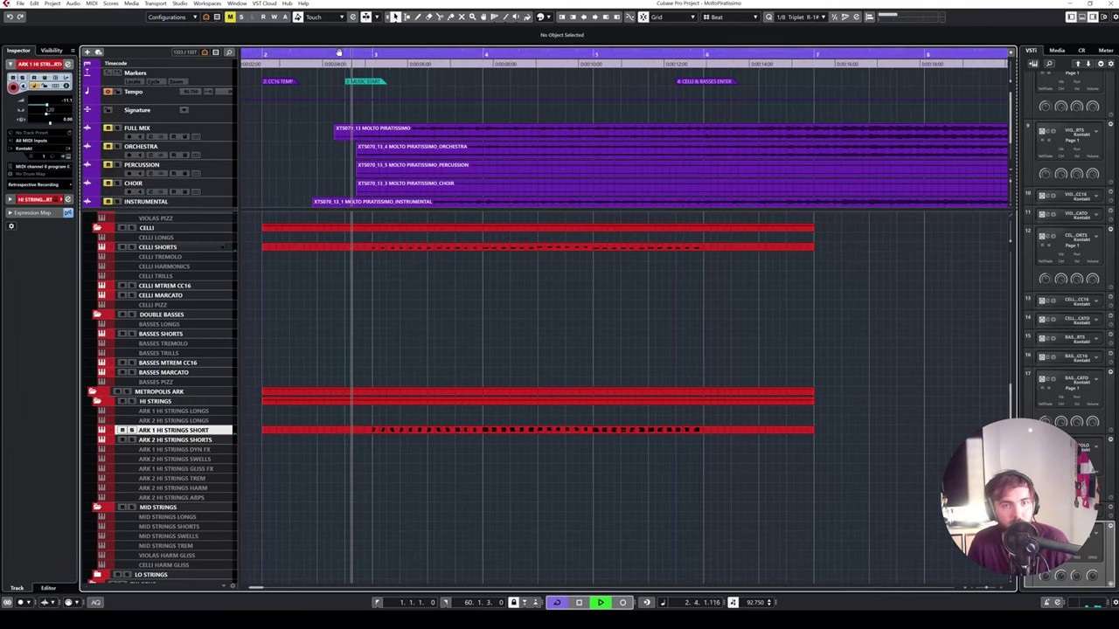
pyautogui.click(339, 54)
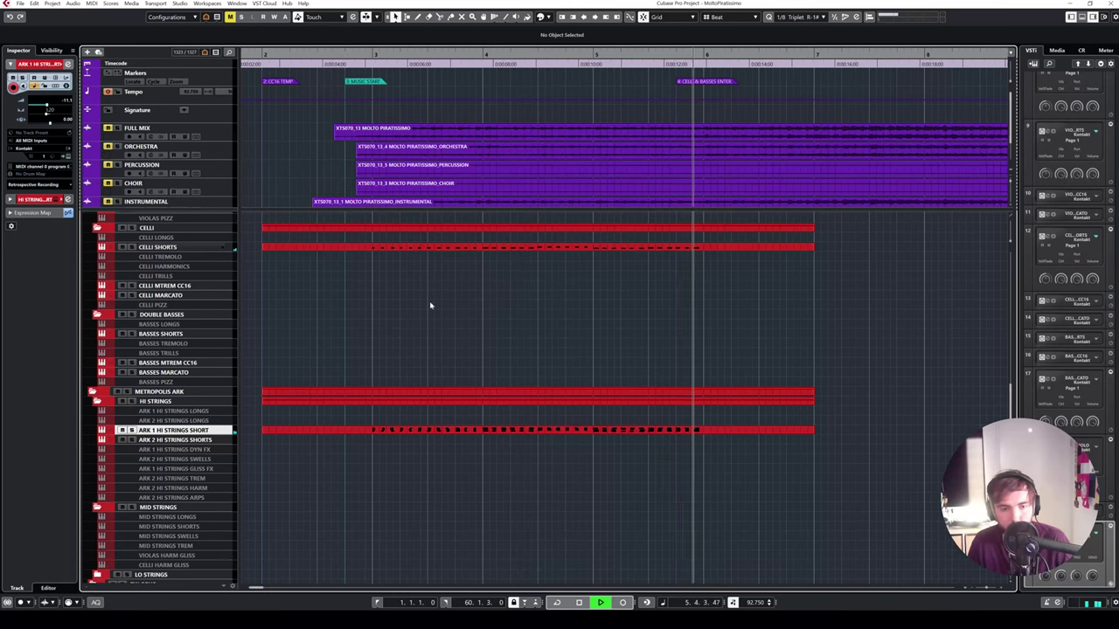
# - Stop playback and copy the triplet chord part from ARK 1 Hi Strings Short to the Mid Strings Shorts track at bar 2
pyautogui.press('space')
pyautogui.click(460, 431)
pyautogui.click(186, 440)
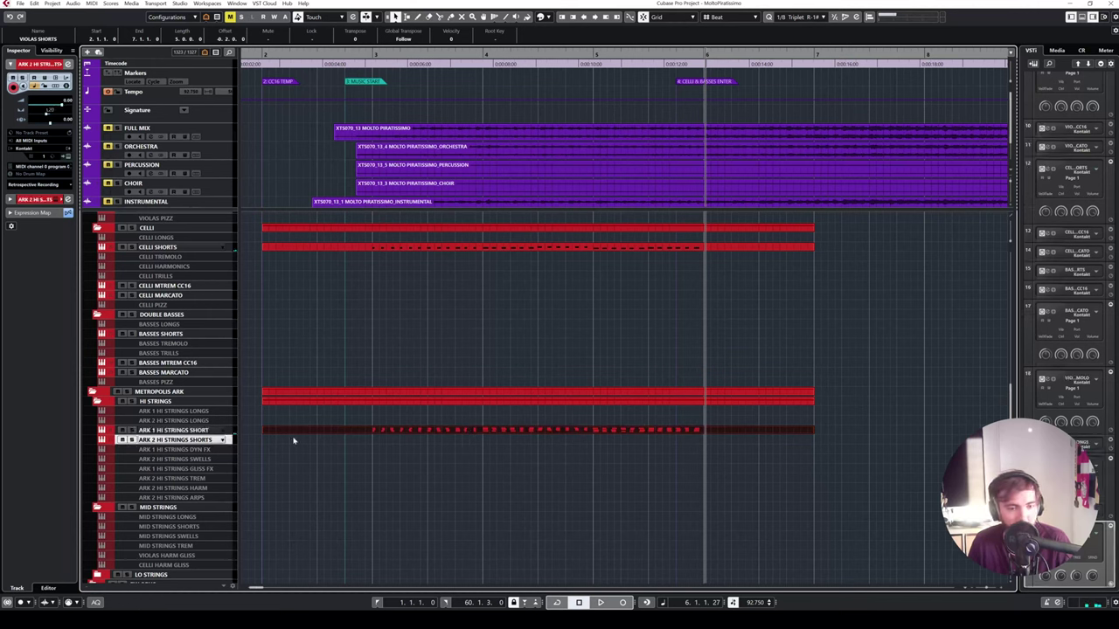
pyautogui.click(188, 526)
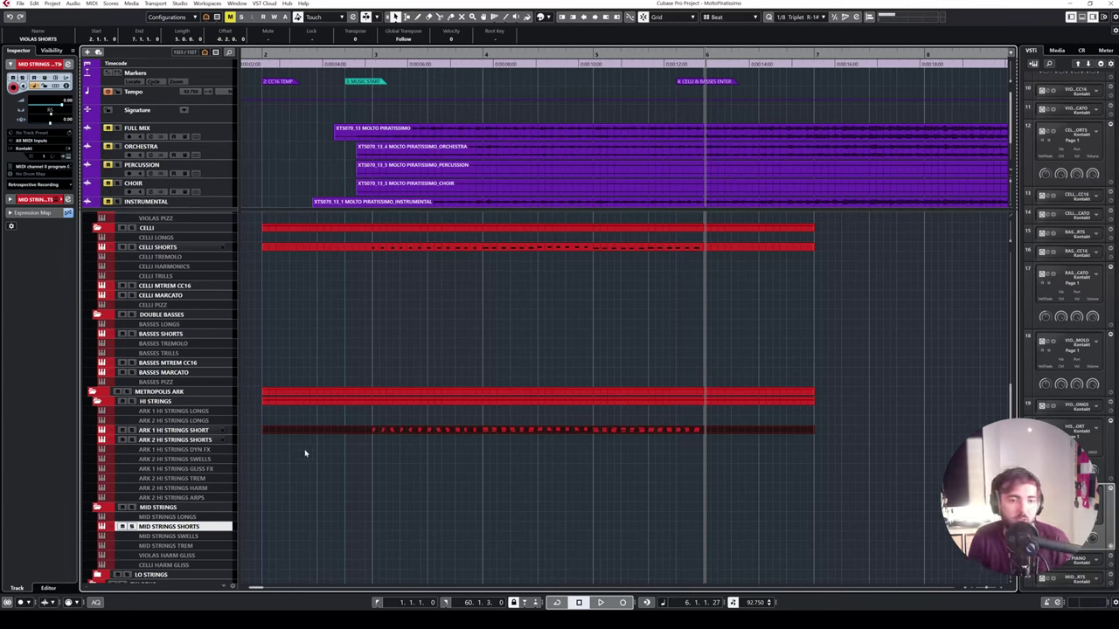
pyautogui.moveTo(305, 431); pyautogui.dragTo(307, 525)
# - Open the copied Mid Strings Shorts part in the Key Editor, play it from just before bar 3, and return to the project
pyautogui.doubleClick(308, 526)
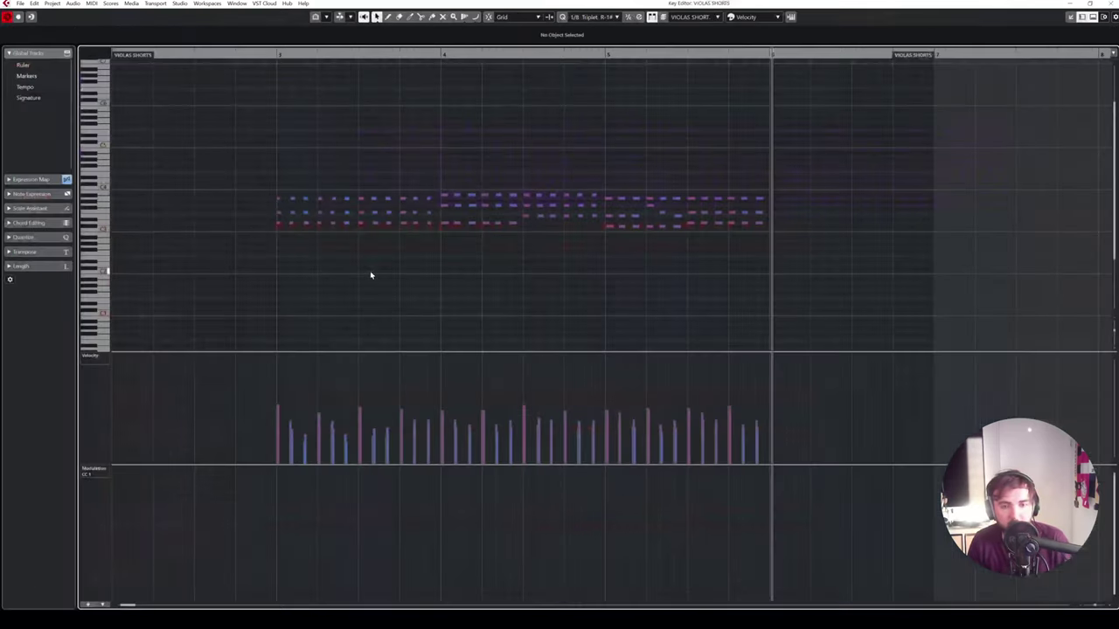
pyautogui.click(265, 55)
pyautogui.press('space')
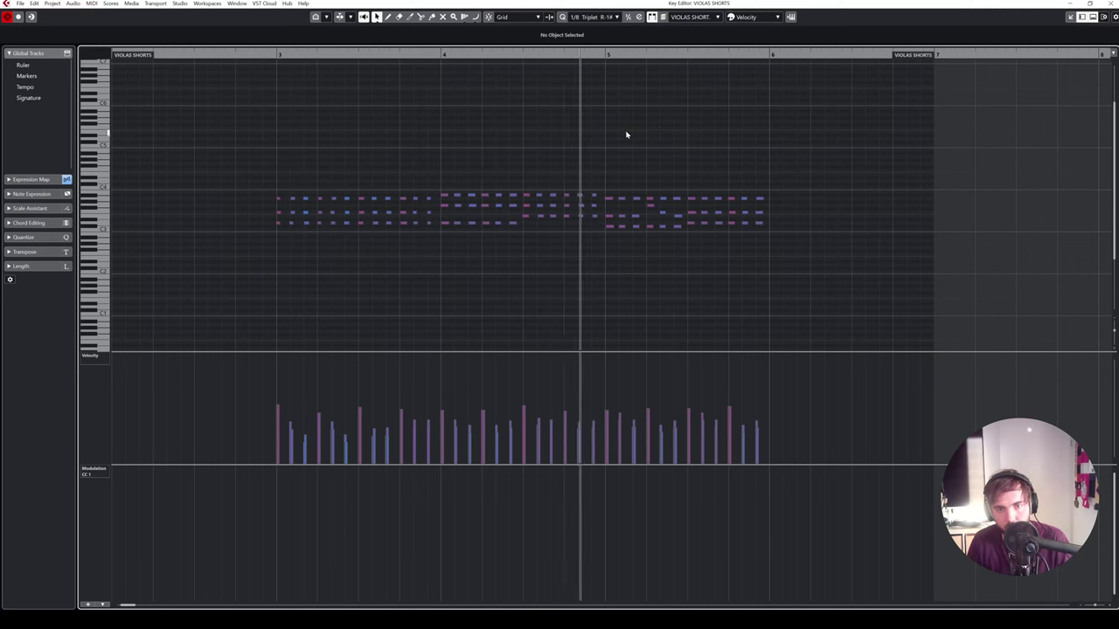
pyautogui.click(1110, 4)
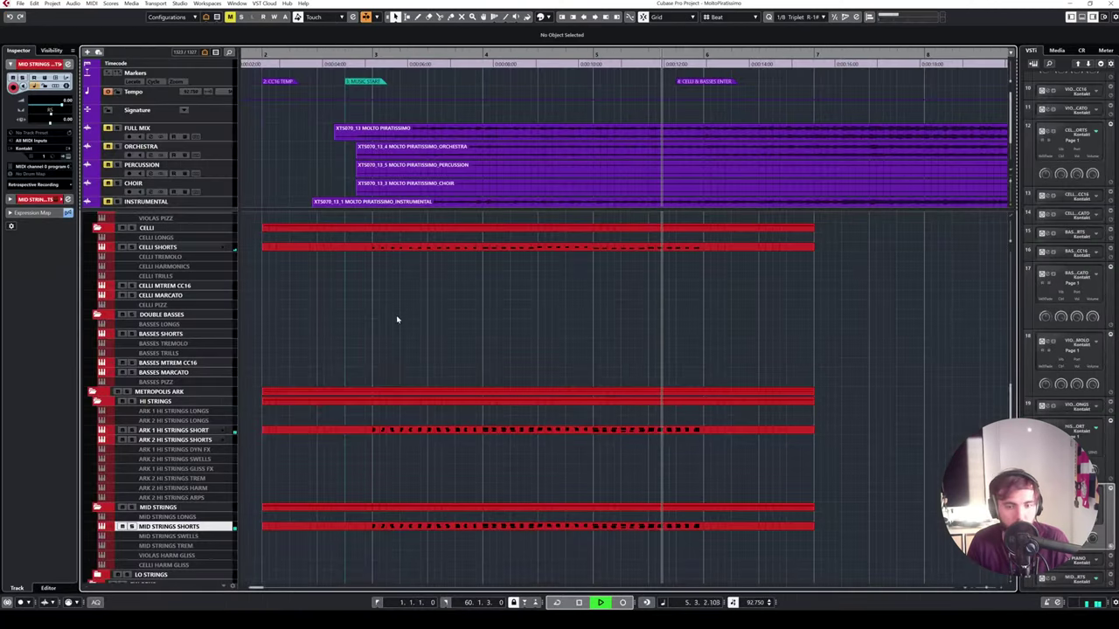
pyautogui.press('space')
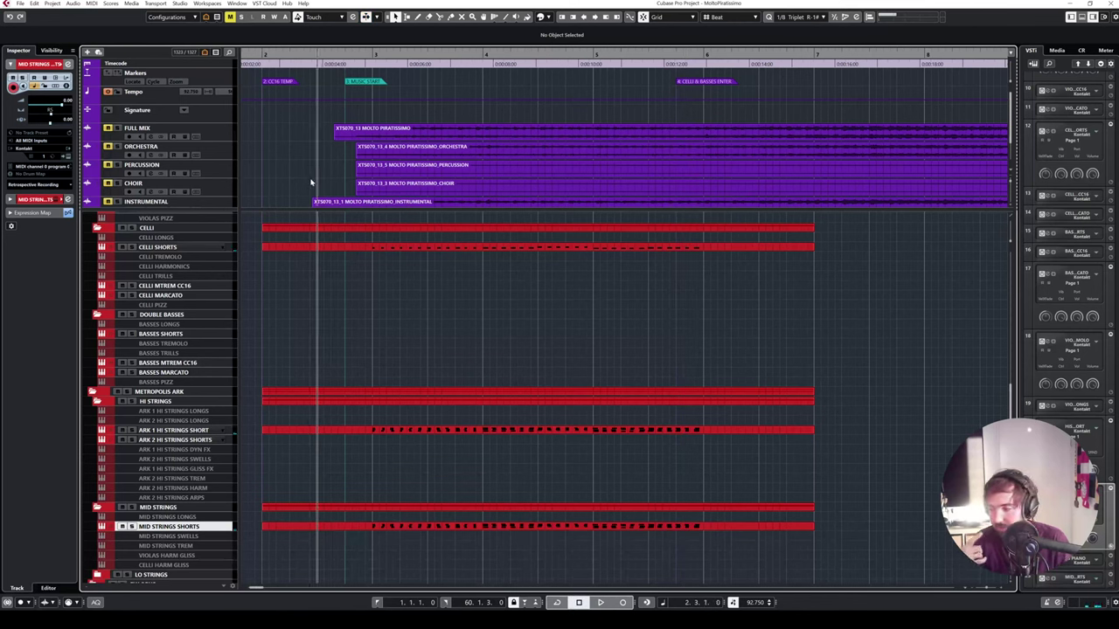
# - Play the section around bar 6 to check how the layered string parts end
pyautogui.click(715, 55)
pyautogui.press('space')
pyautogui.moveTo(619, 55); pyautogui.dragTo(619, 61)
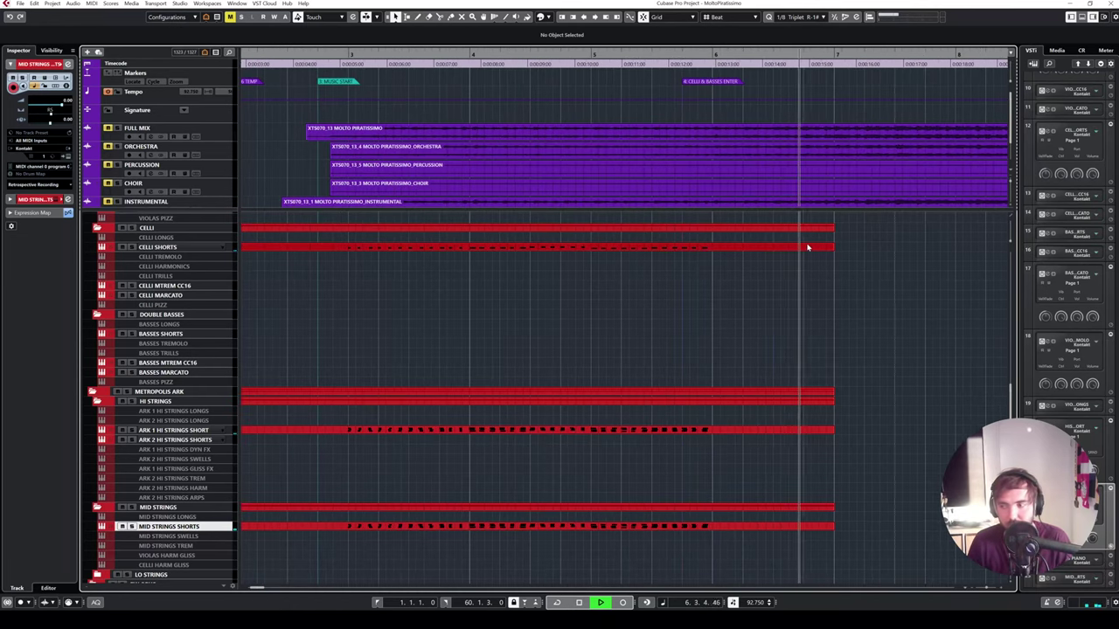
pyautogui.press('space')
pyautogui.press('space')
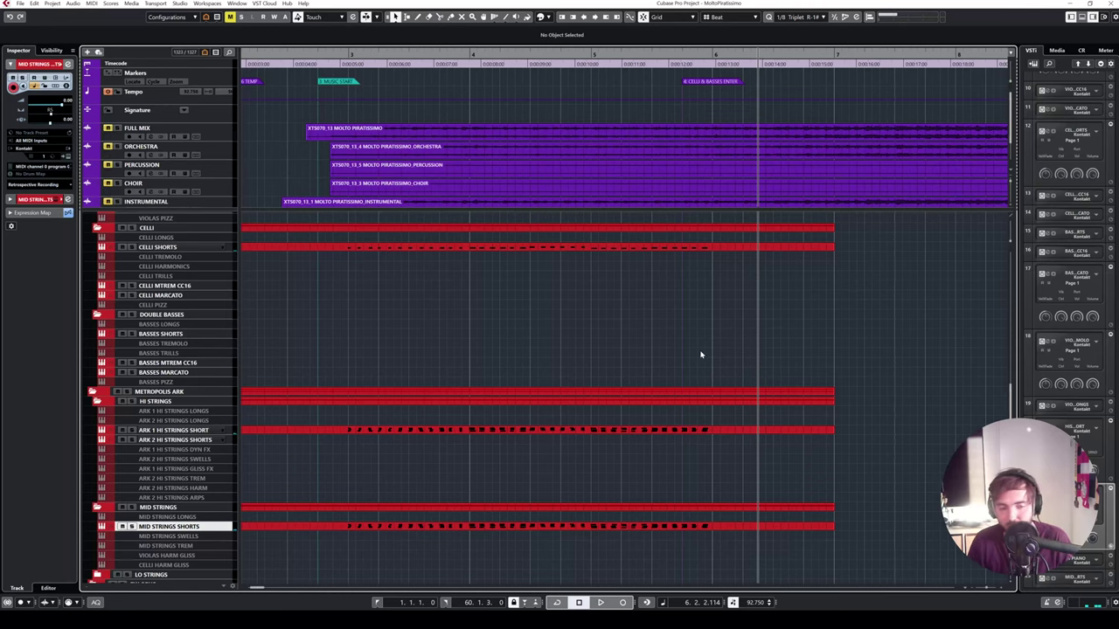
# - Replay the layered strings from the middle of bar 2 and solo the Full Mix track mid-playback to compare them
pyautogui.hscroll(-2, 698, 347)
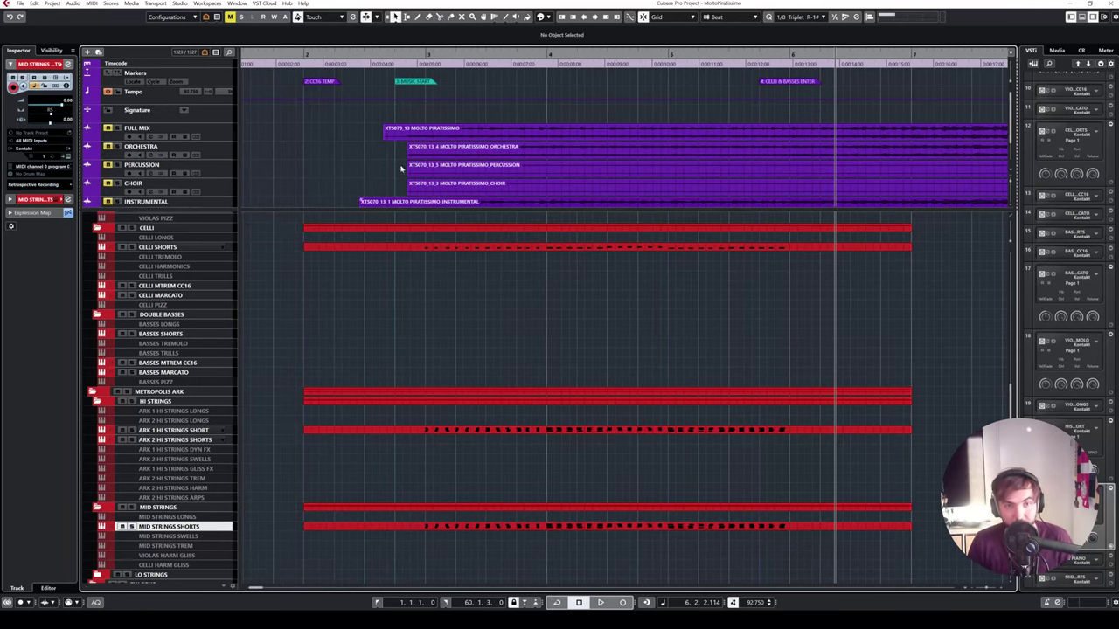
pyautogui.click(365, 56)
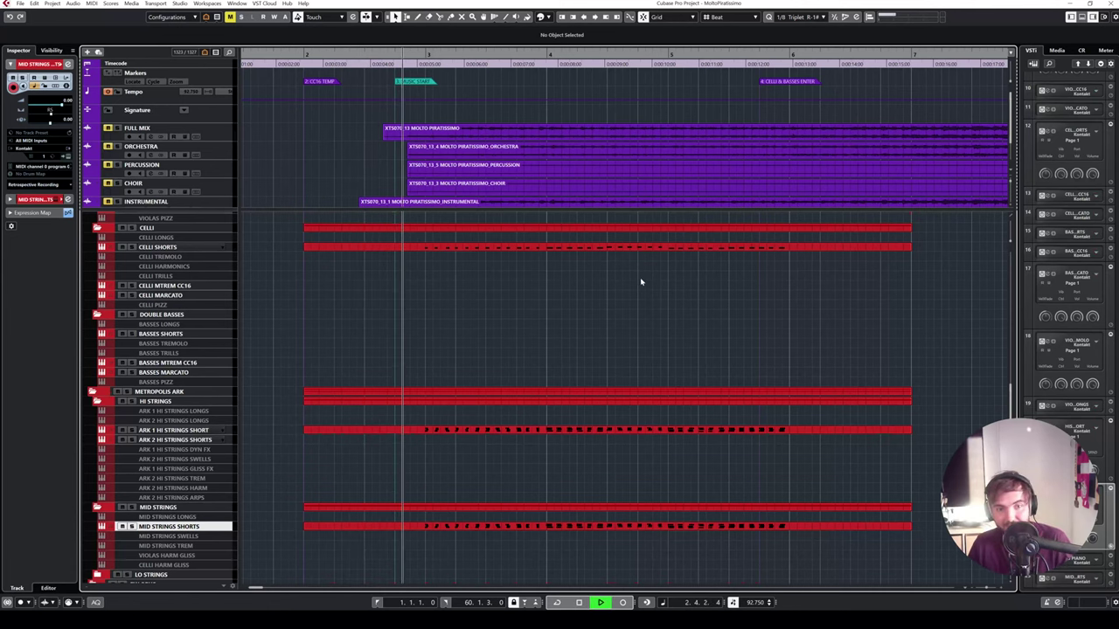
pyautogui.scroll(4, 640, 277)
pyautogui.scroll(2, 594, 277)
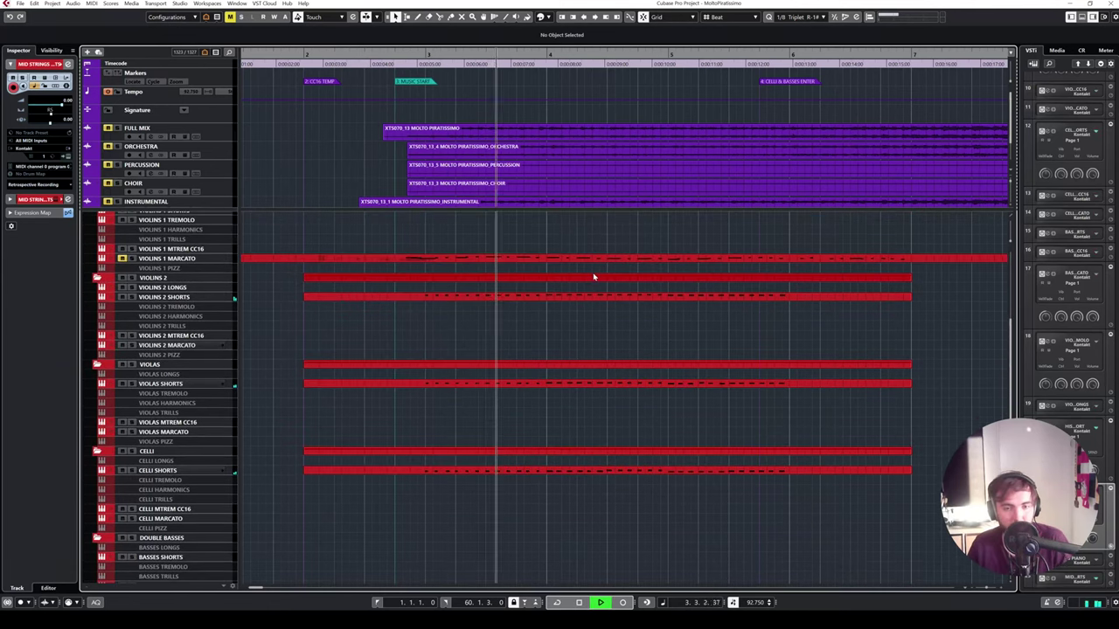
pyautogui.click(117, 127)
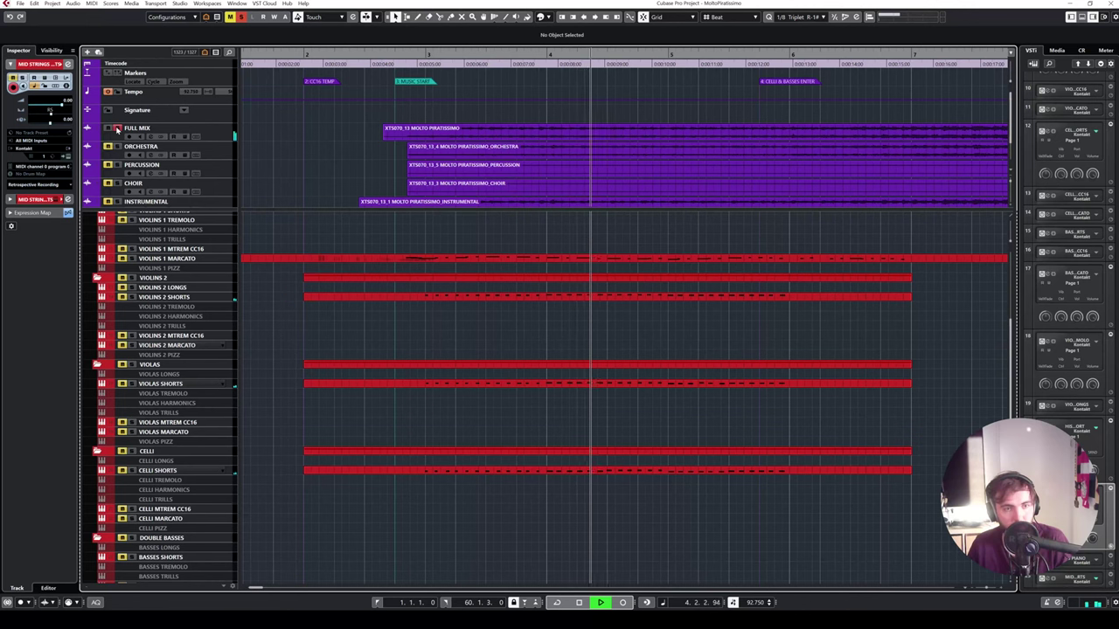
# - Unsolo the FULL MIX track and listen to the programmed string tracks up to bar 6
pyautogui.click(117, 128)
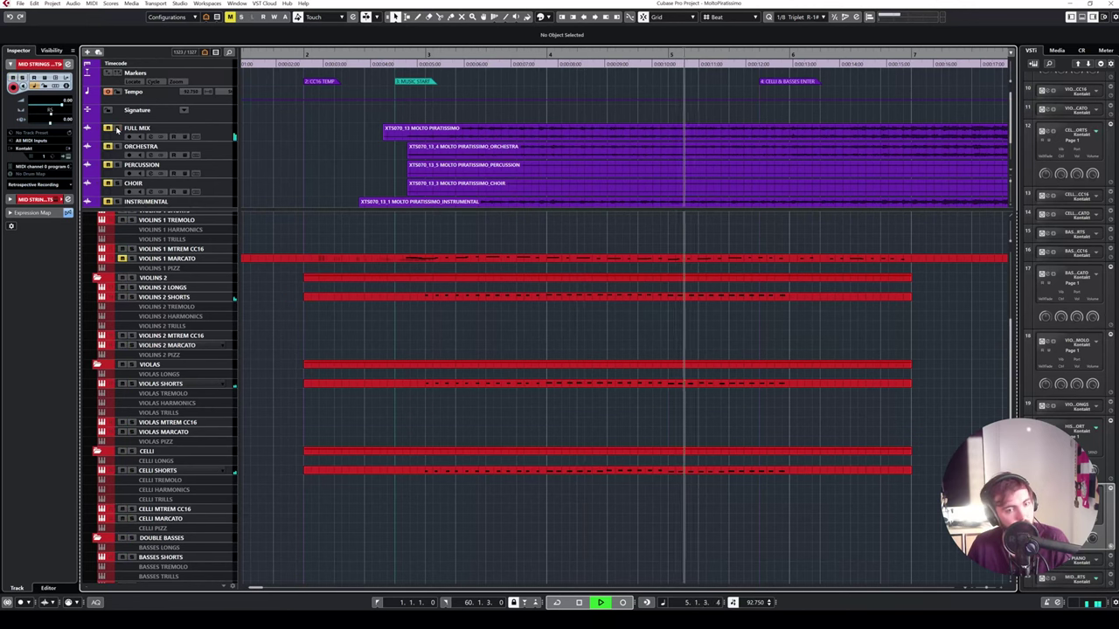
pyautogui.scroll(-6, 308, 311)
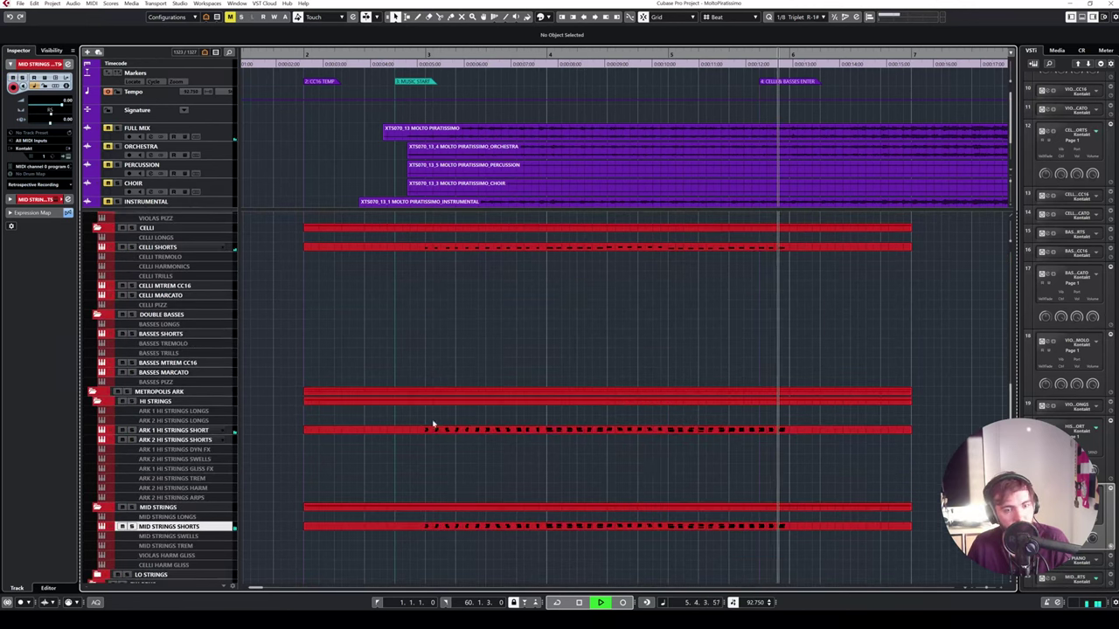
pyautogui.press('space')
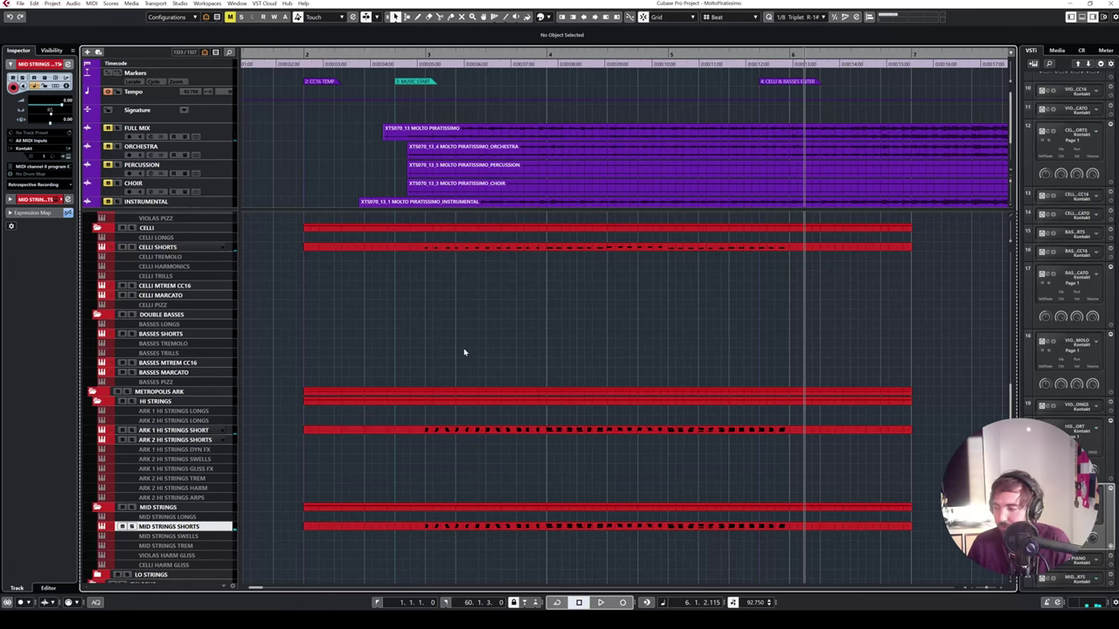
# - Solo the FULL MIX reference and play it from just before bar 3 for comparison with the programmed strings
pyautogui.scroll(8, 437, 329)
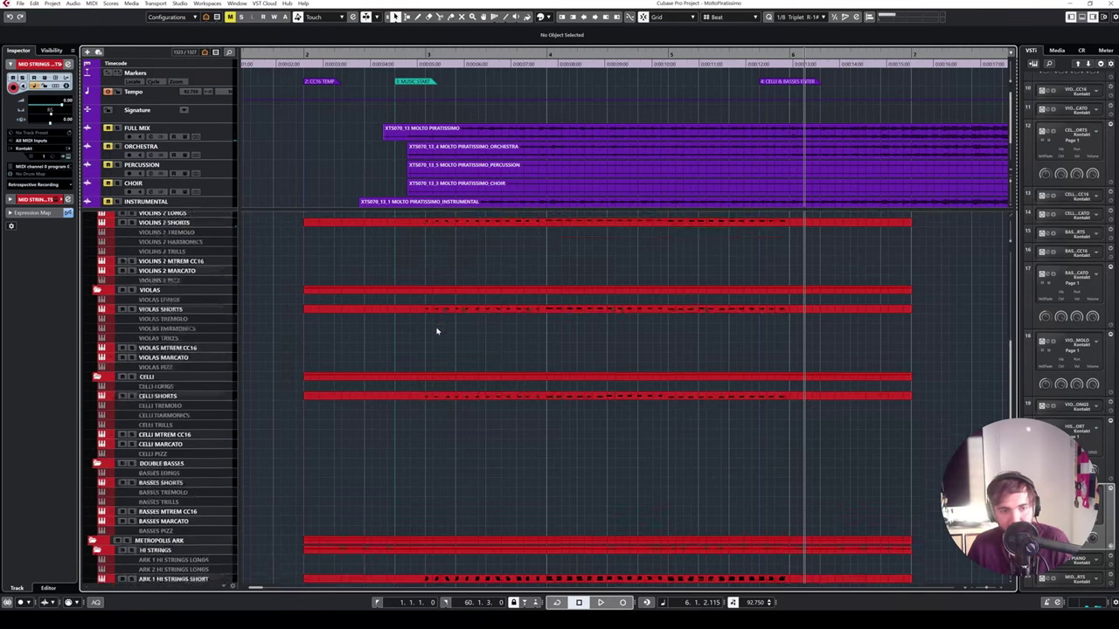
pyautogui.click(116, 129)
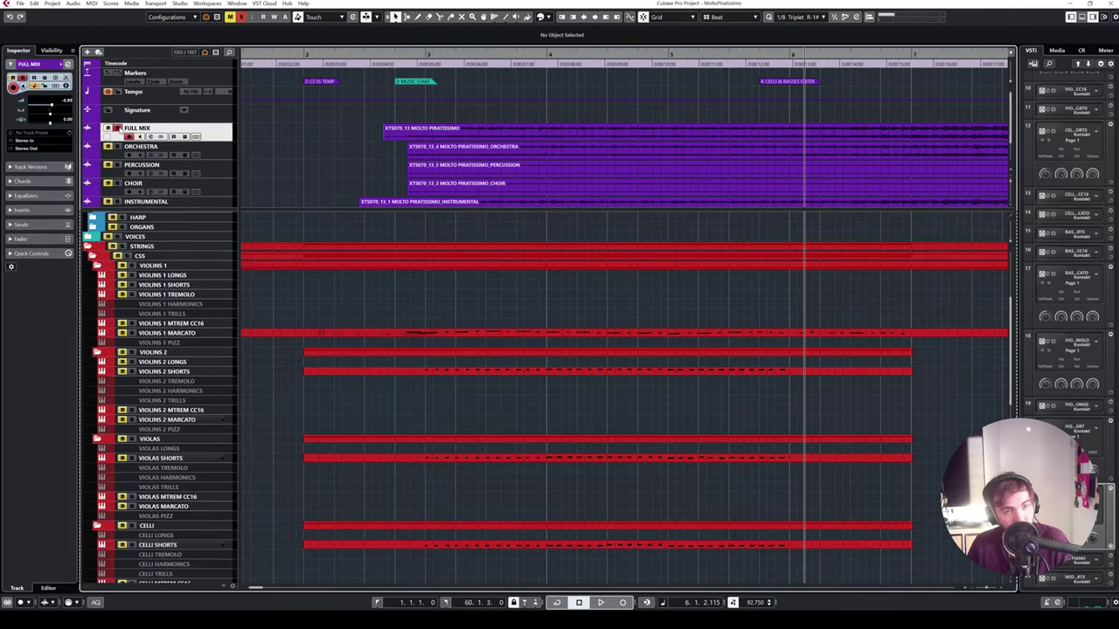
pyautogui.click(411, 53)
pyautogui.press('space')
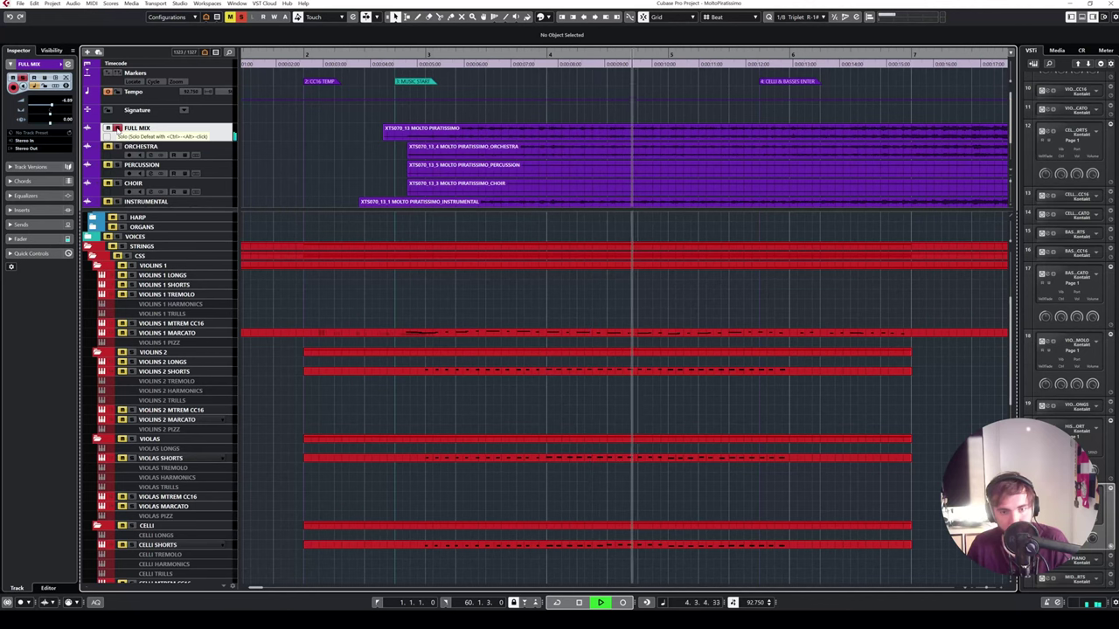
pyautogui.press('space')
# - Delete the lowest voice from the copied chord notes in the ARK 1 HI STRINGS SHORT part and close its editor
pyautogui.click(394, 372)
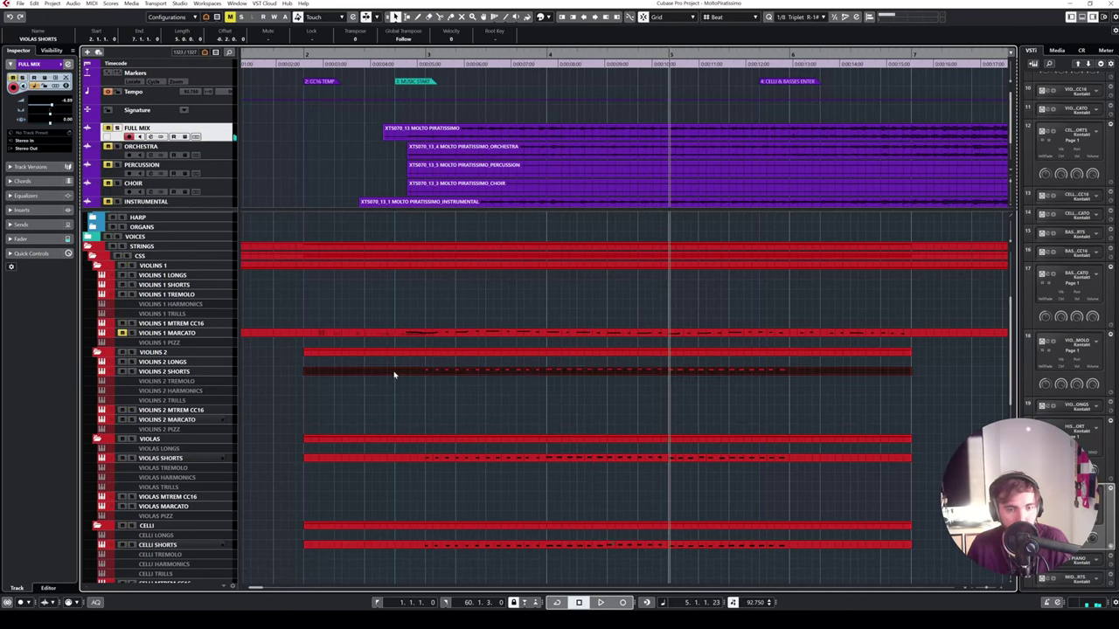
pyautogui.scroll(-10, 154, 466)
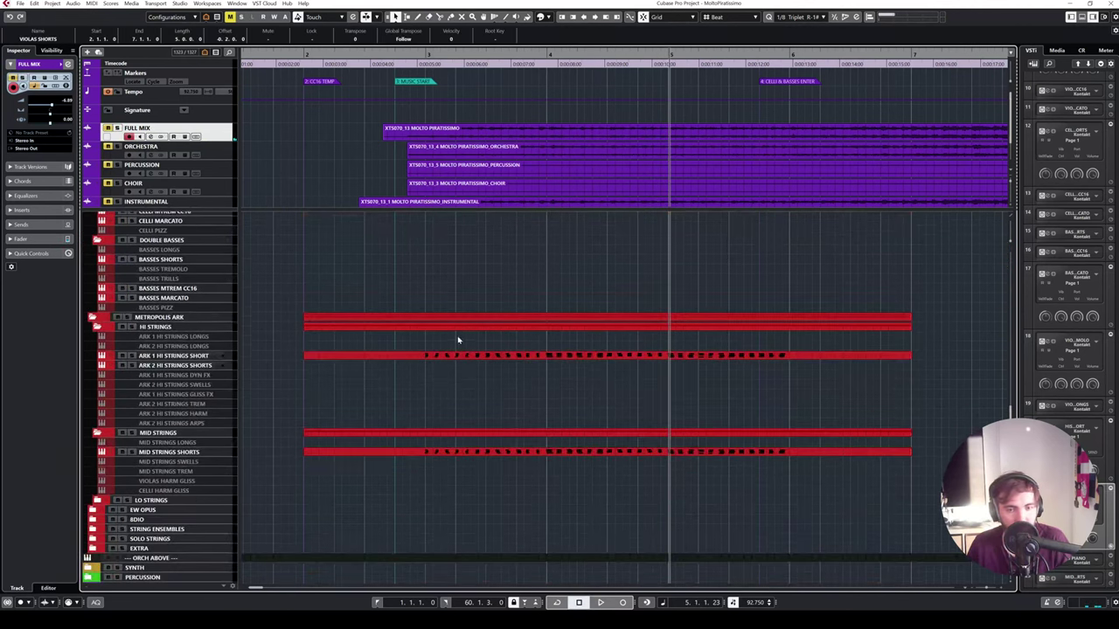
pyautogui.doubleClick(455, 355)
pyautogui.moveTo(395, 322); pyautogui.dragTo(736, 359)
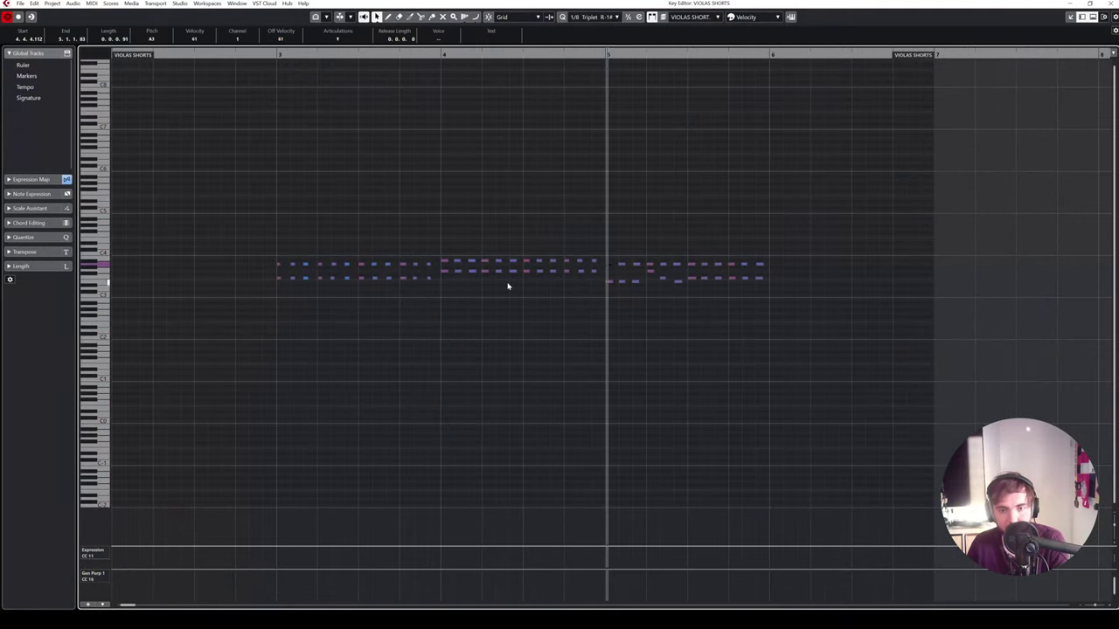
pyautogui.press('Return')
# - Delete the upper two voices across the MID STRINGS SHORTS part, keeping only the lowest line, and close its editor
pyautogui.doubleClick(456, 354)
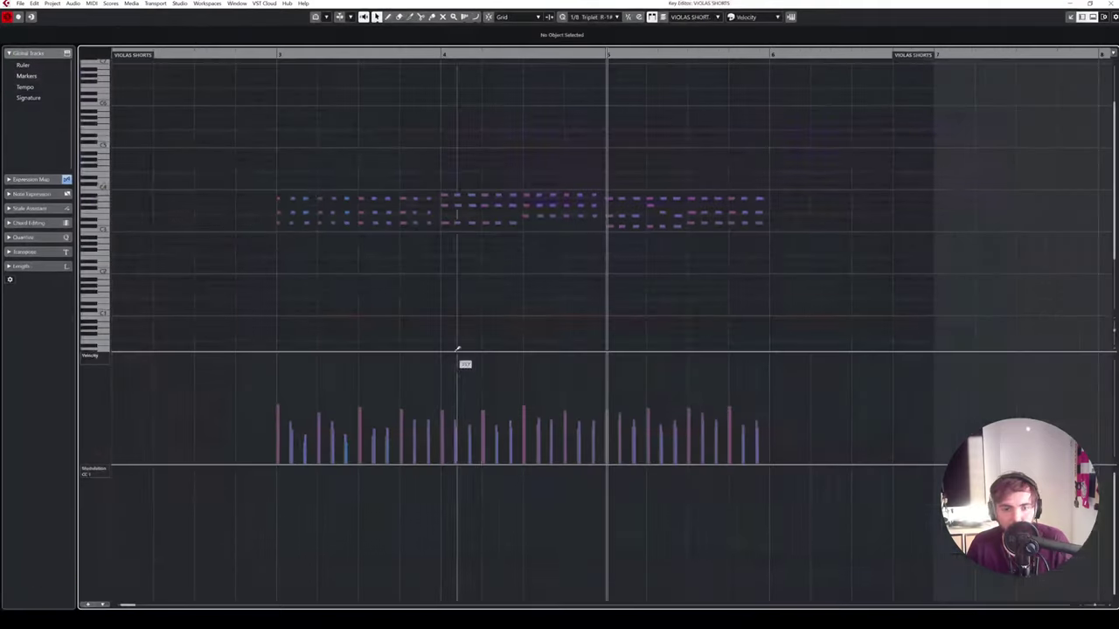
pyautogui.moveTo(362, 206); pyautogui.dragTo(464, 215)
pyautogui.press('Delete')
pyautogui.moveTo(427, 181); pyautogui.dragTo(602, 212)
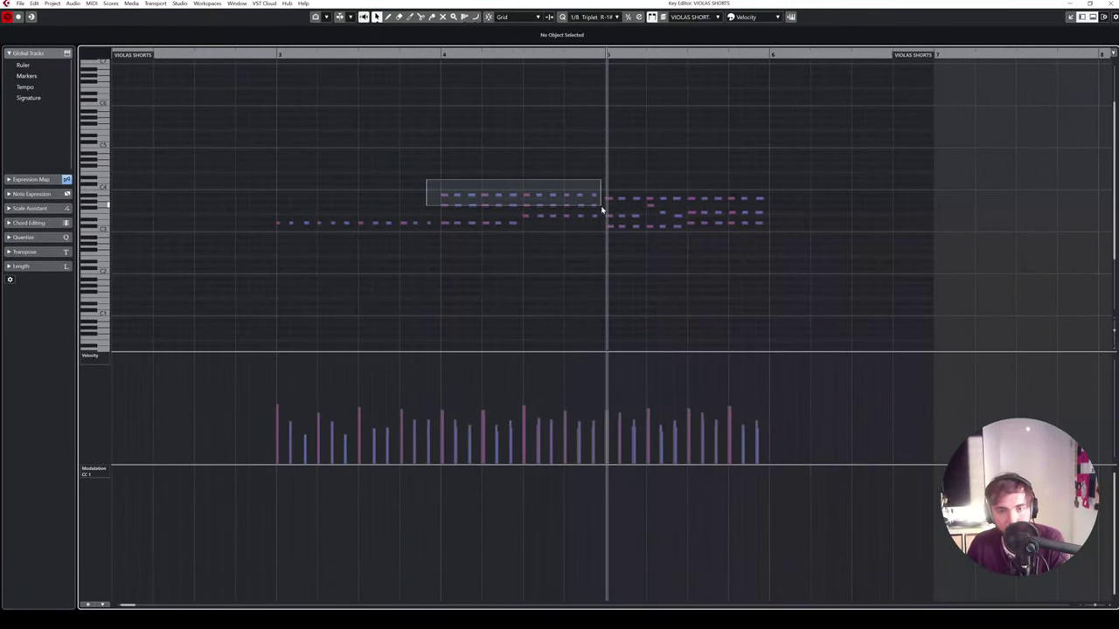
pyautogui.press('Delete')
pyautogui.press('Delete')
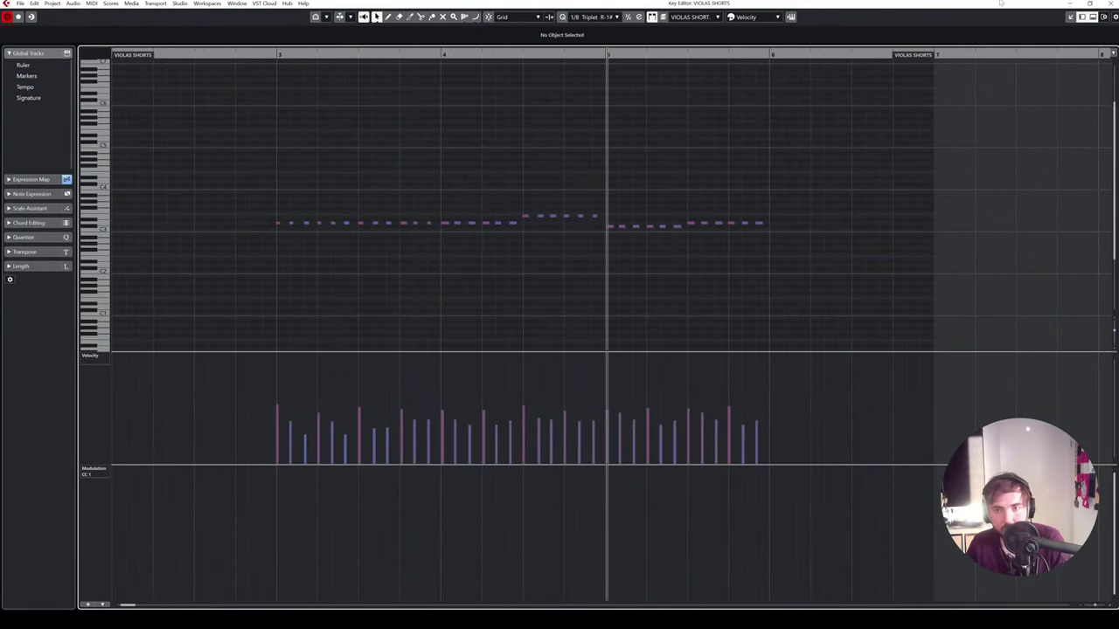
pyautogui.press('Return')
# - Play back the thinned-out high and mid string parts together with the other strings from before bar 3
pyautogui.click(425, 516)
pyautogui.click(180, 453)
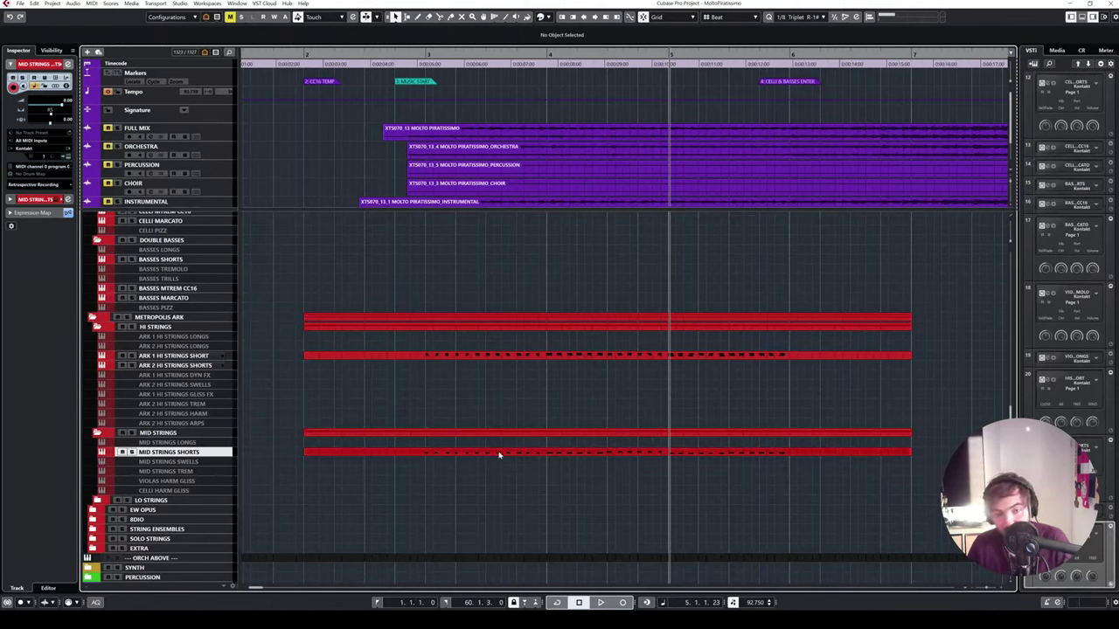
pyautogui.click(419, 454)
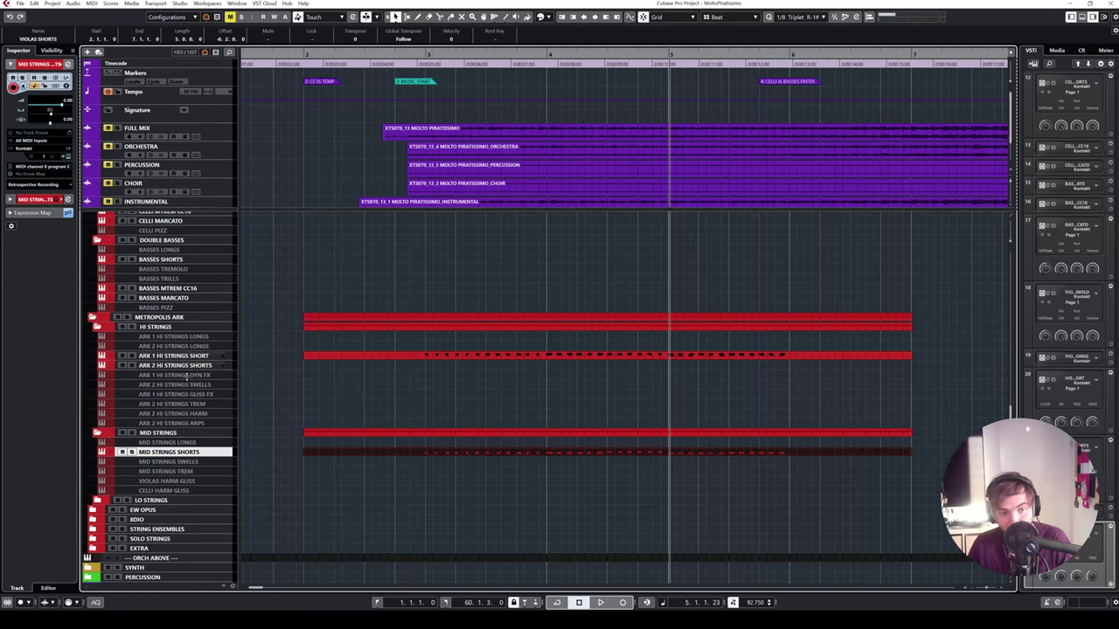
pyautogui.click(174, 356)
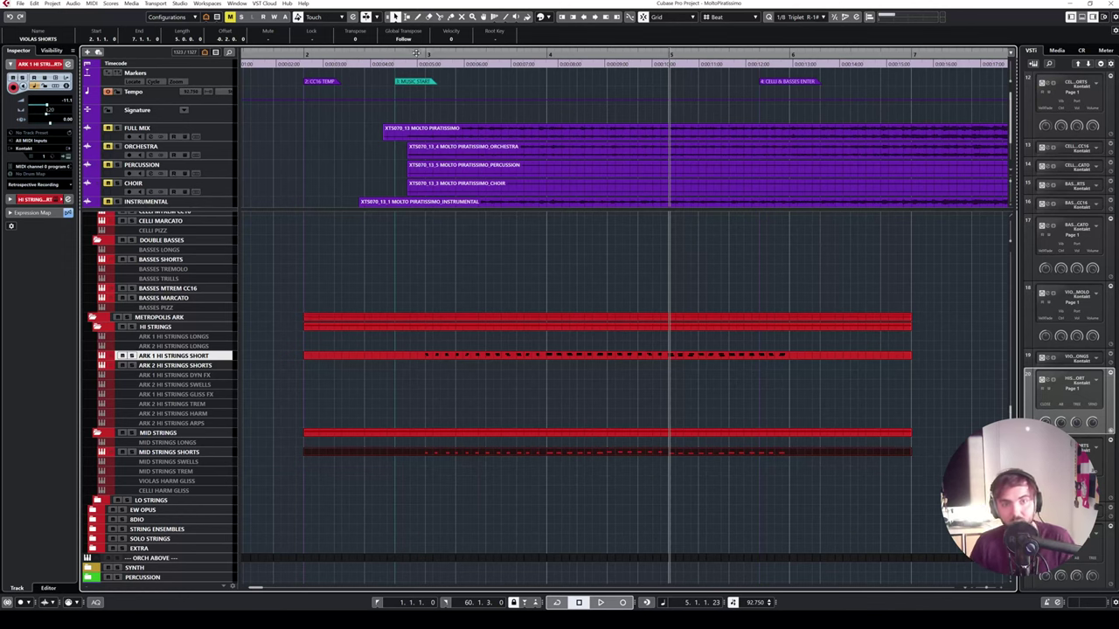
pyautogui.moveTo(416, 53); pyautogui.dragTo(365, 54)
pyautogui.press('space')
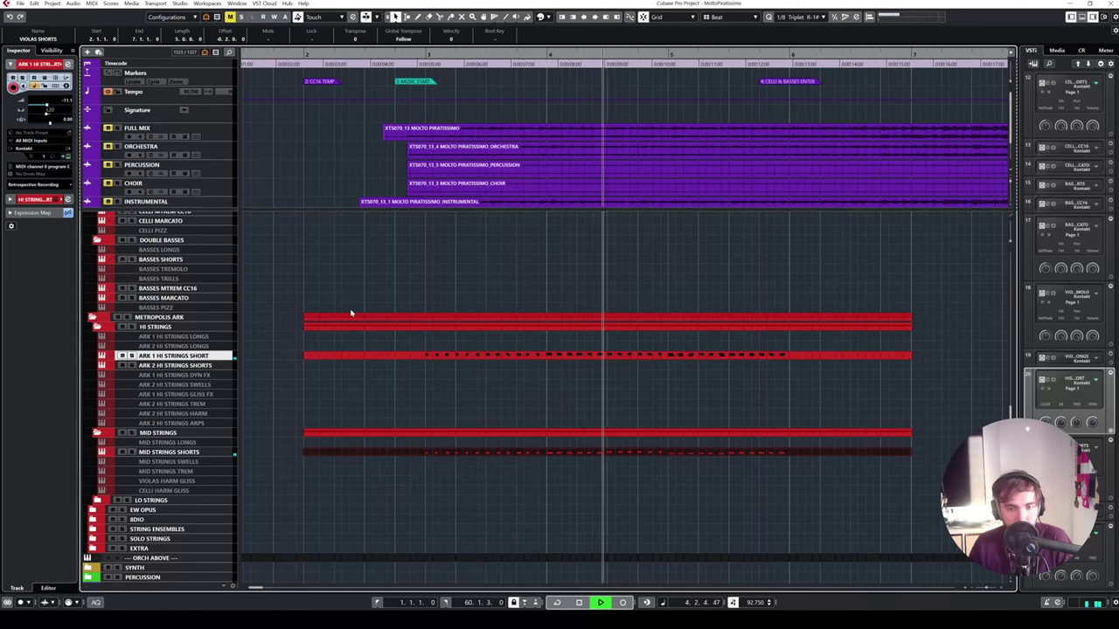
pyautogui.scroll(2, 355, 312)
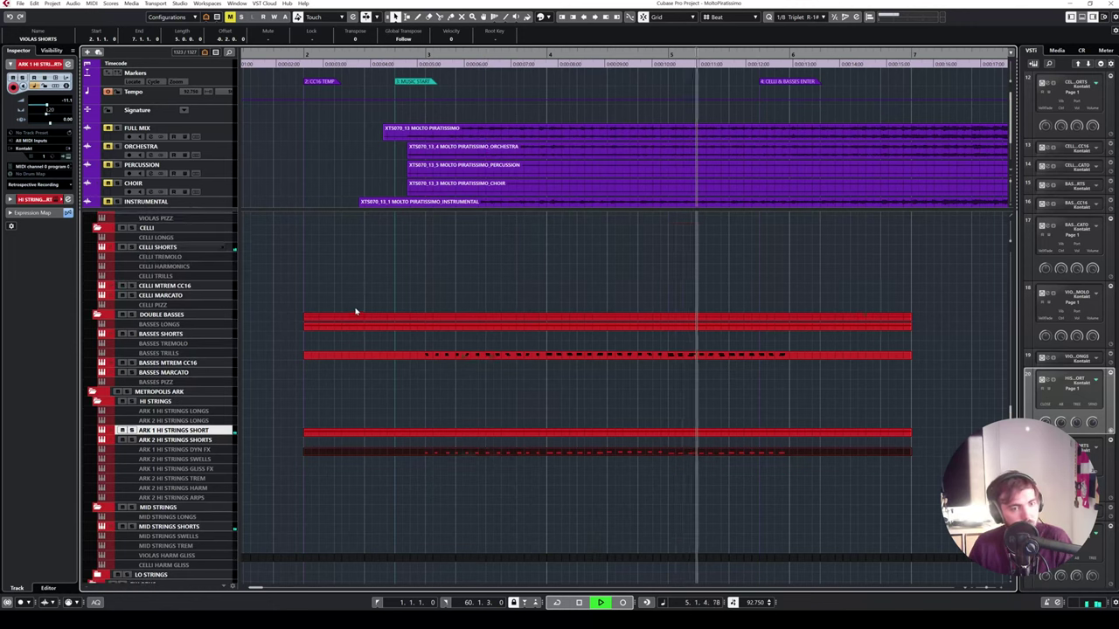
# - Compare the string mockup with the FULL MIX reference by toggling its solo during playback
pyautogui.click(341, 210)
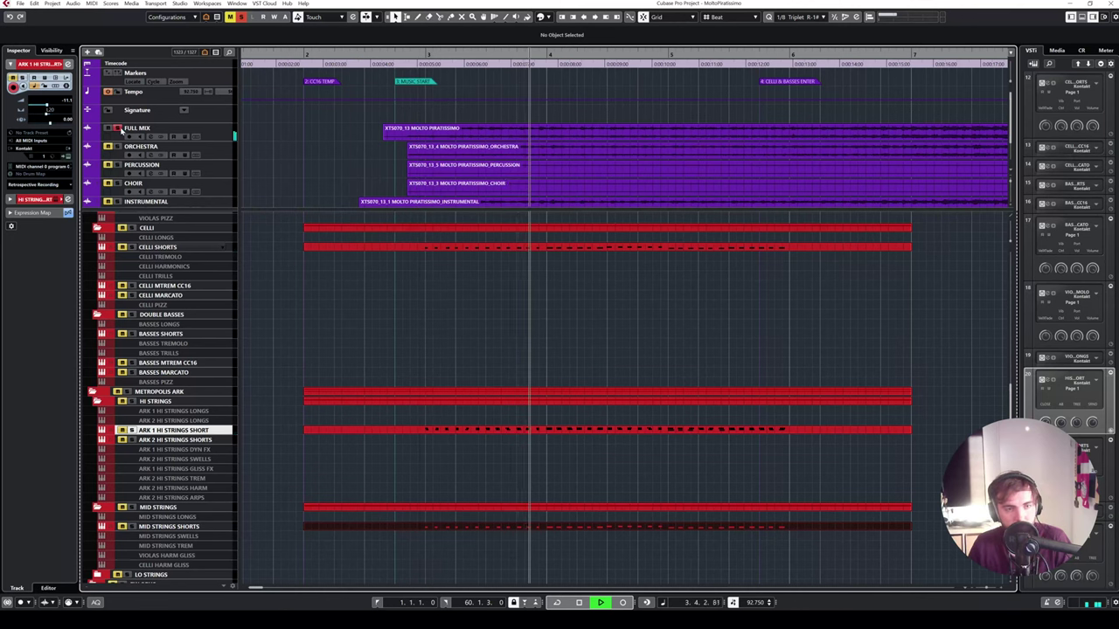
pyautogui.click(119, 128)
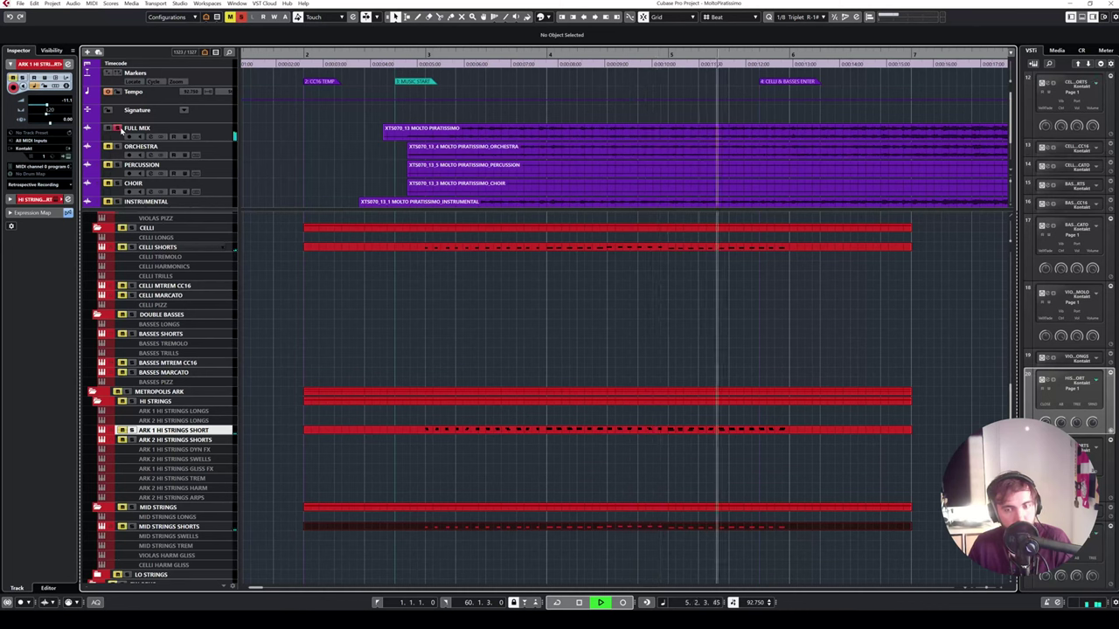
pyautogui.press('space')
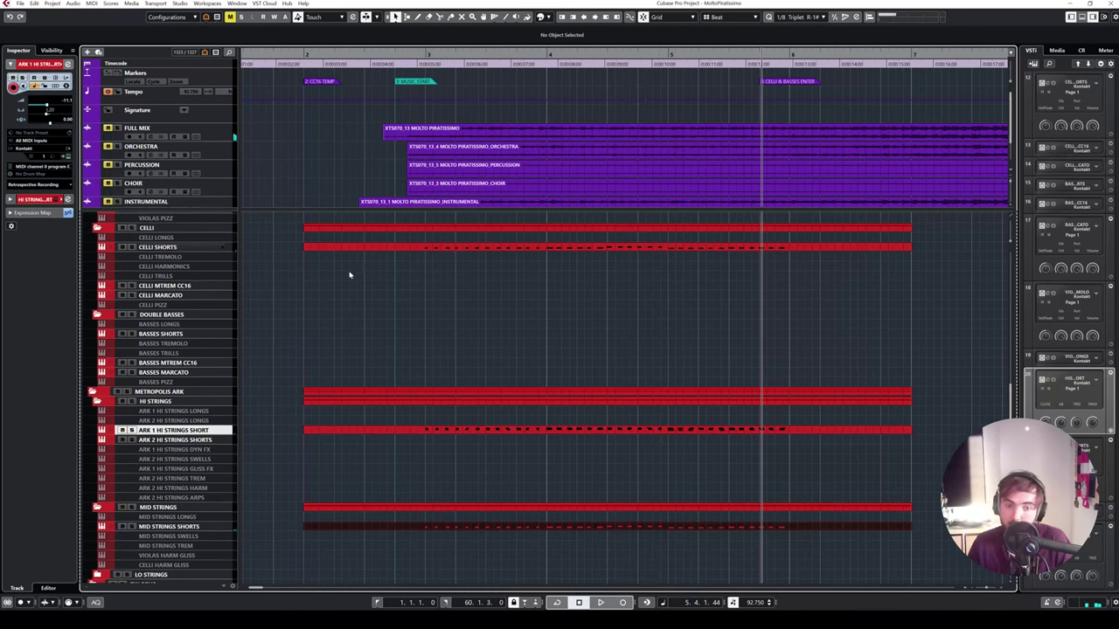
pyautogui.click(349, 274)
# - Open the VIOLINS 1 MARCATO part and raise its CC1 modulation curve from the end of bar 2 onward
pyautogui.scroll(10, 501, 372)
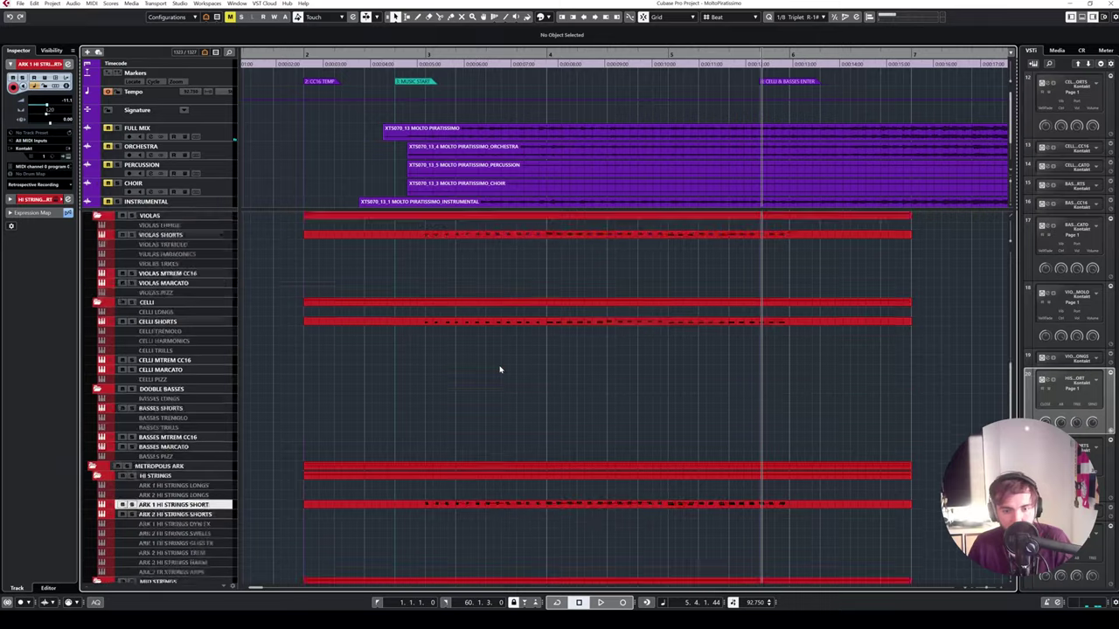
pyautogui.scroll(-5, 369, 396)
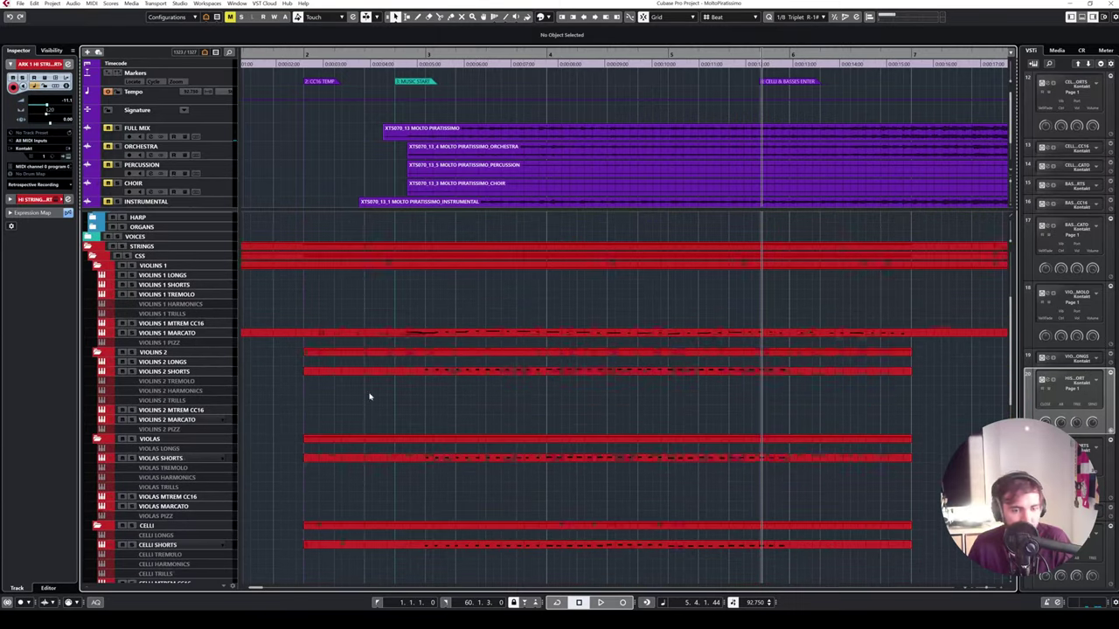
pyautogui.click(341, 82)
pyautogui.press('space')
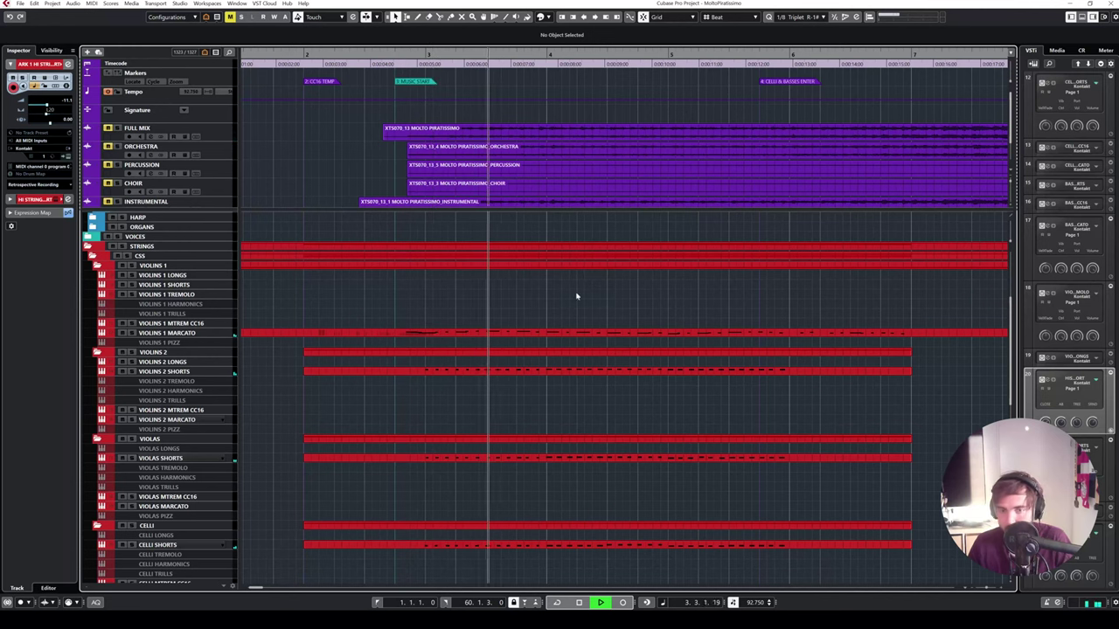
pyautogui.doubleClick(534, 336)
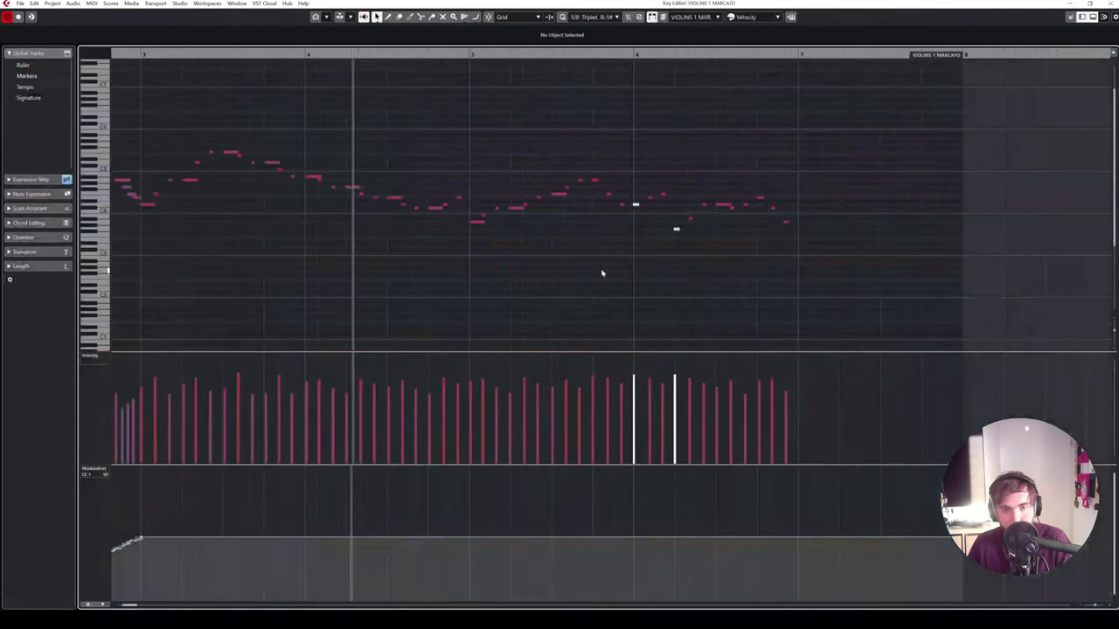
pyautogui.press('space')
pyautogui.hscroll(-2, 705, 293)
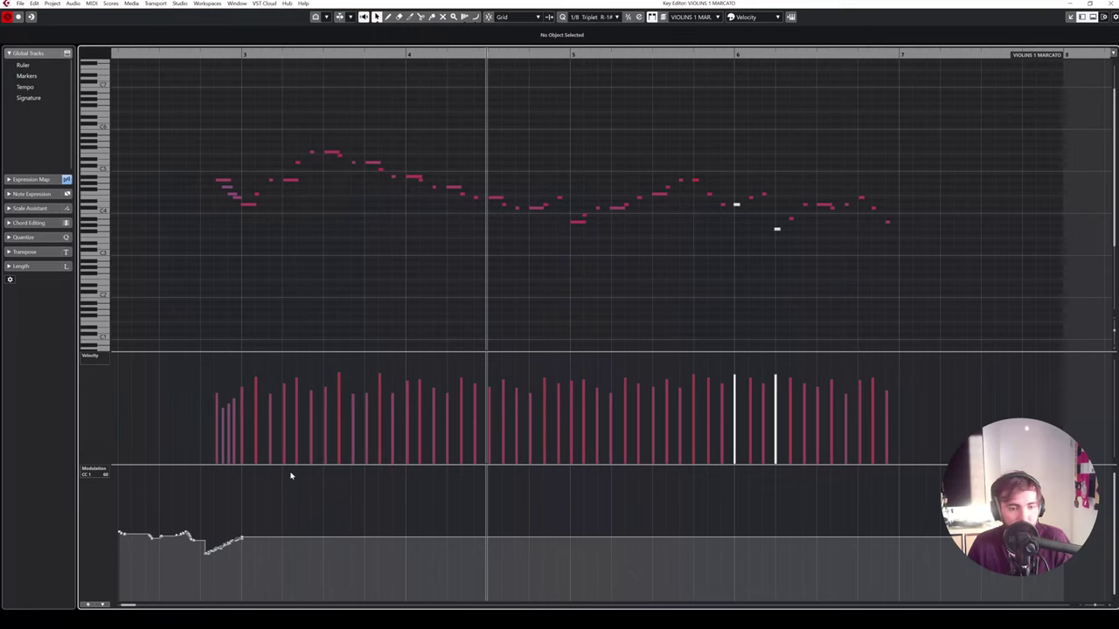
pyautogui.moveTo(255, 500)
pyautogui.mouseDown()
pyautogui.moveTo(201, 533)
pyautogui.moveTo(250, 505)
pyautogui.mouseUp()
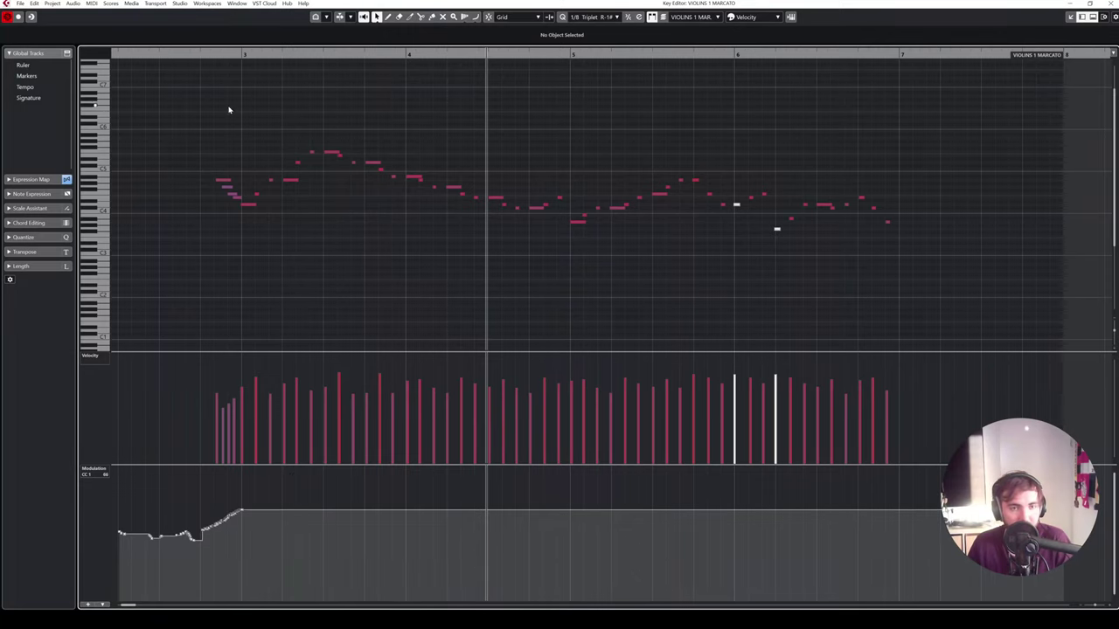
# - Play the violin marcato line from before bar 3 to check the raised modulation, and close the editor
pyautogui.click(196, 54)
pyautogui.press('space')
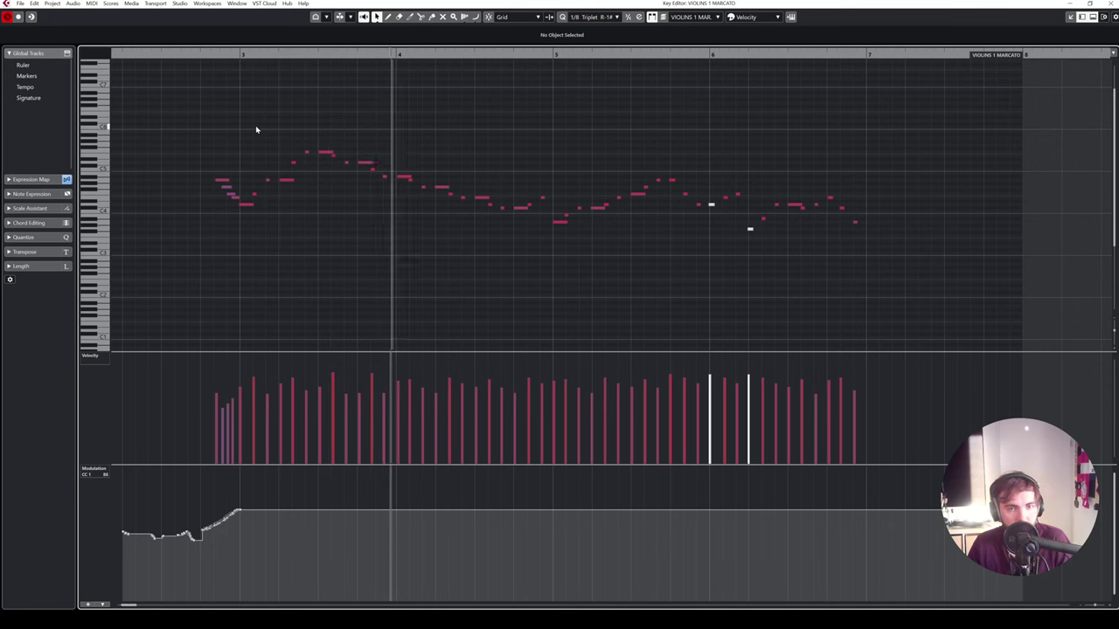
pyautogui.press('space')
pyautogui.click(1109, 4)
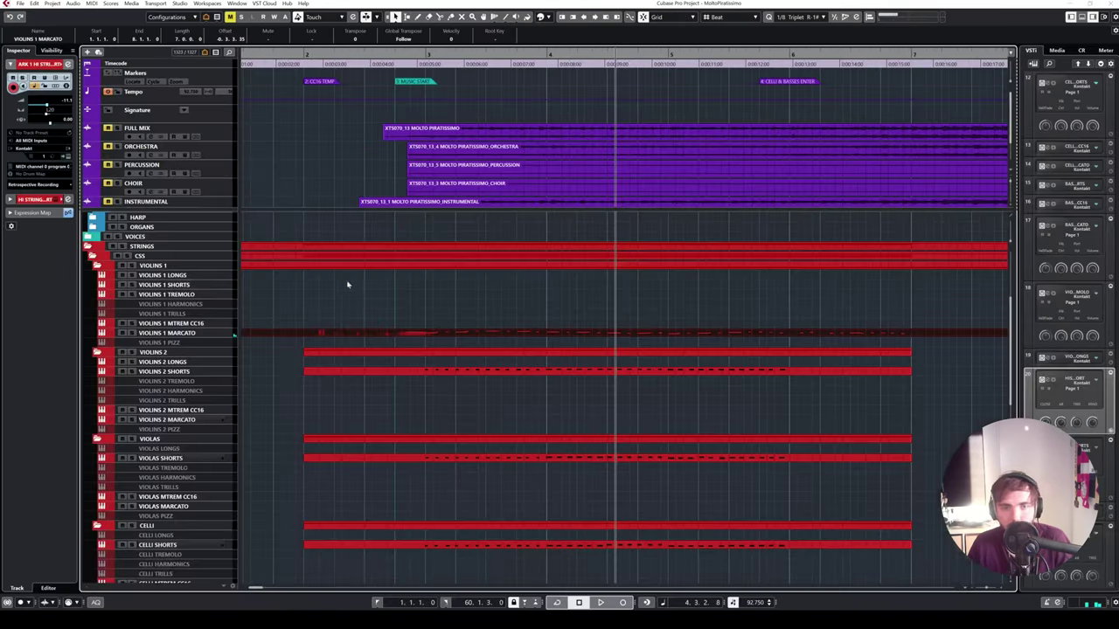
# - Reopen the VIOLINS 1 MARCATO part, play its opening, and delete the four-note pickup run before bar 3
pyautogui.hscroll(-2, 331, 334)
pyautogui.moveTo(331, 333); pyautogui.dragTo(362, 288)
pyautogui.doubleClick(362, 288)
pyautogui.click(389, 55)
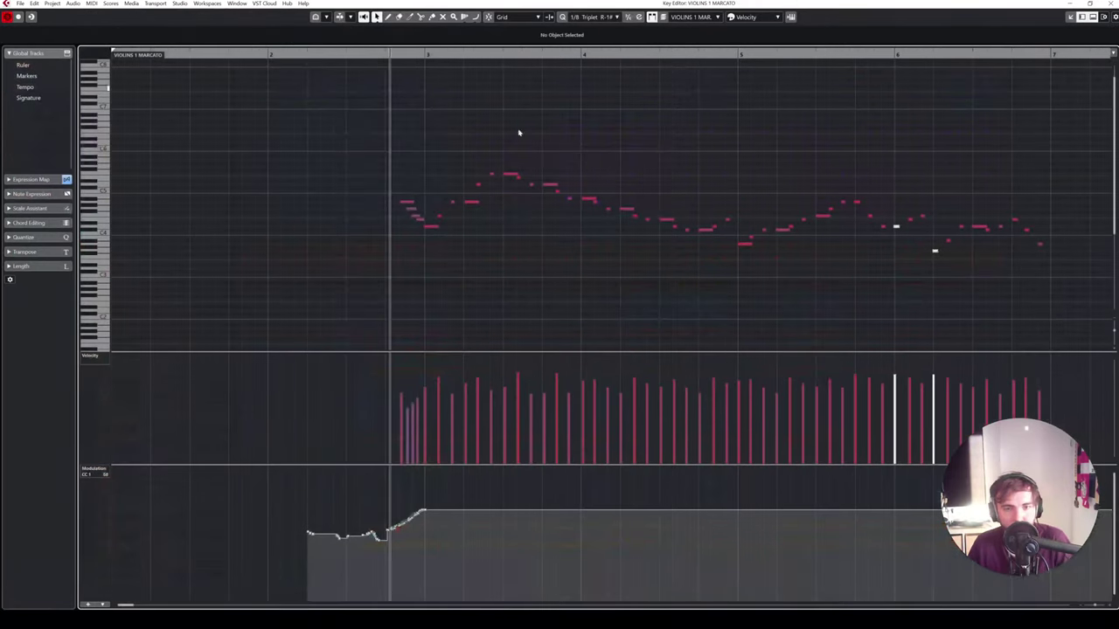
pyautogui.press('space')
pyautogui.press('h')
pyautogui.press('h')
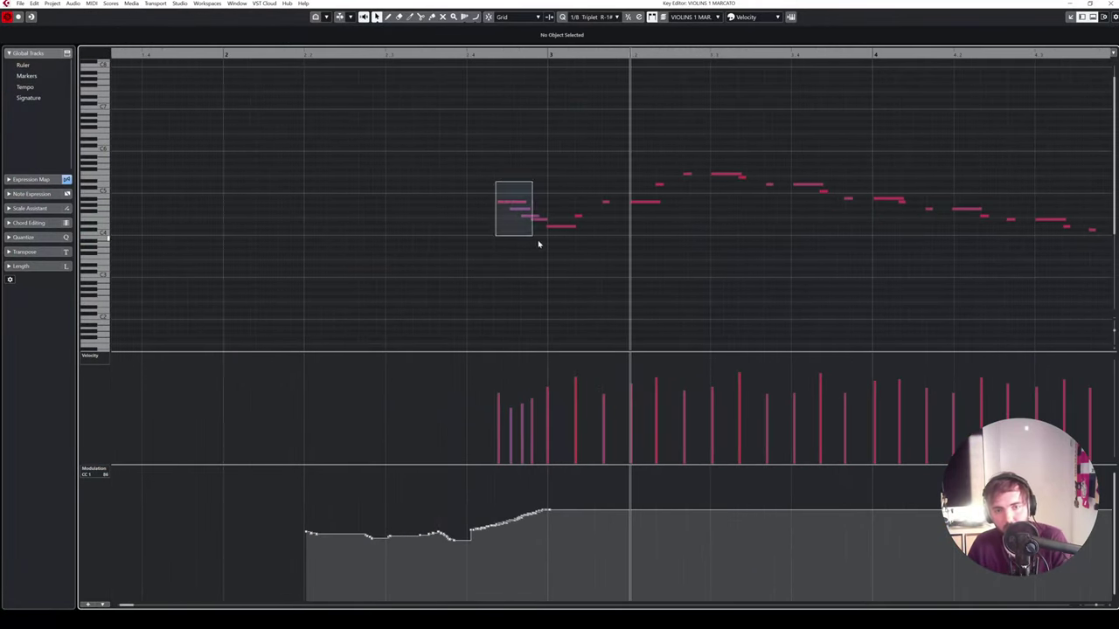
pyautogui.moveTo(538, 244); pyautogui.dragTo(540, 244)
pyautogui.press('Delete')
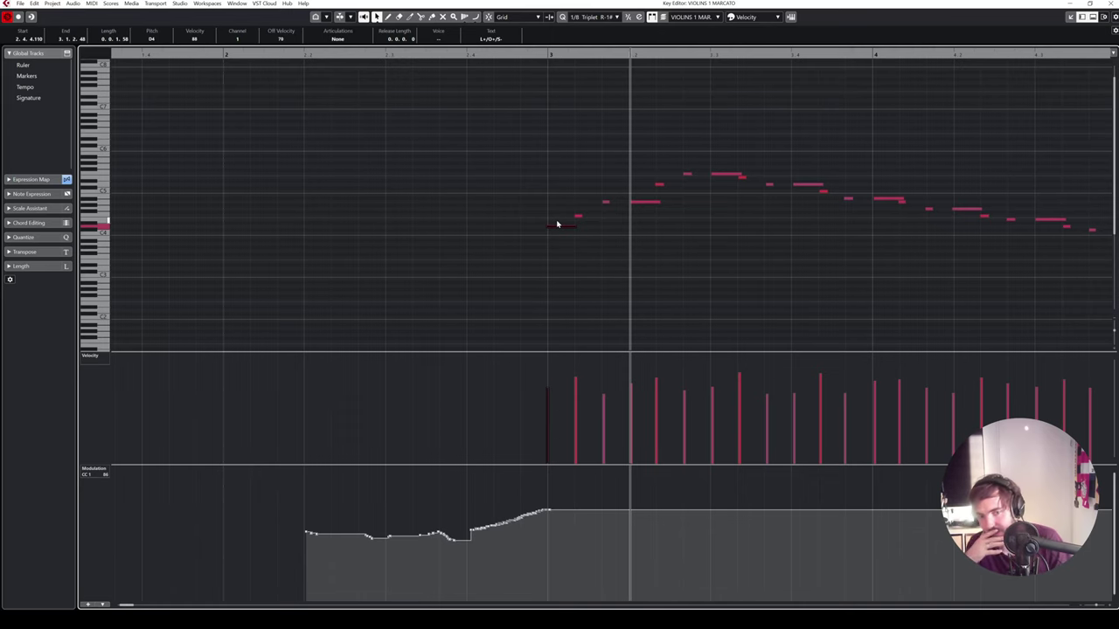
# - Delete the two white notes in bar 6 of the VIOLINS 1 MARCATO part
pyautogui.hscroll(2, 574, 248)
pyautogui.press('g')
pyautogui.press('g')
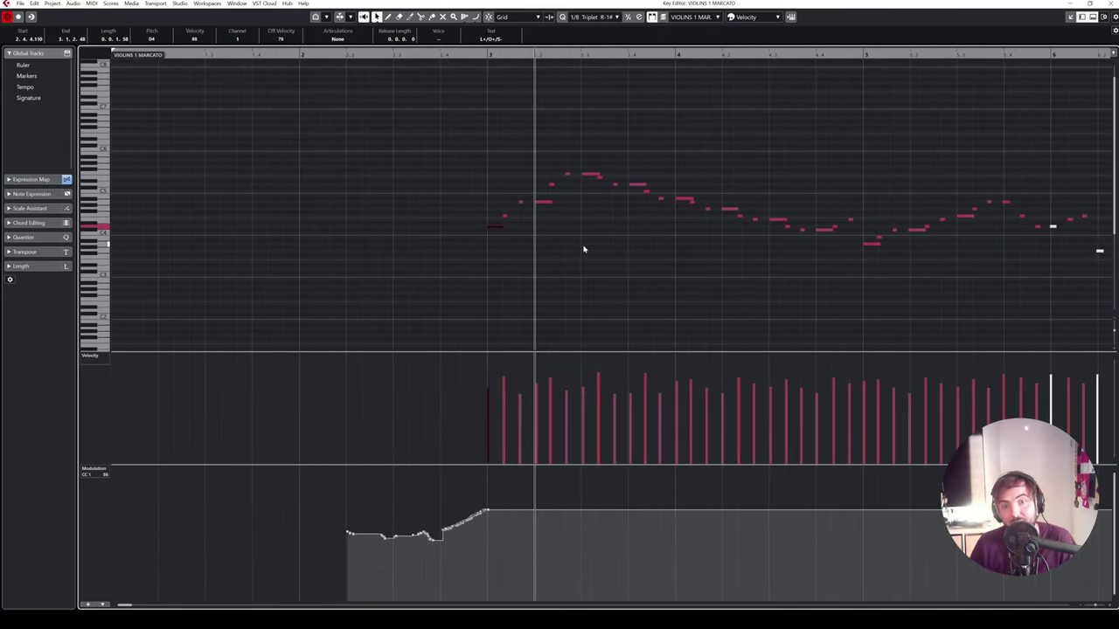
pyautogui.hscroll(2, 583, 249)
pyautogui.moveTo(860, 251); pyautogui.dragTo(896, 253)
pyautogui.click(853, 226)
pyautogui.press('Delete')
# - Select the long accented notes from bar 3 through bar 6, assign them the Staccato articulation, and play the line
pyautogui.moveTo(297, 186); pyautogui.dragTo(325, 229)
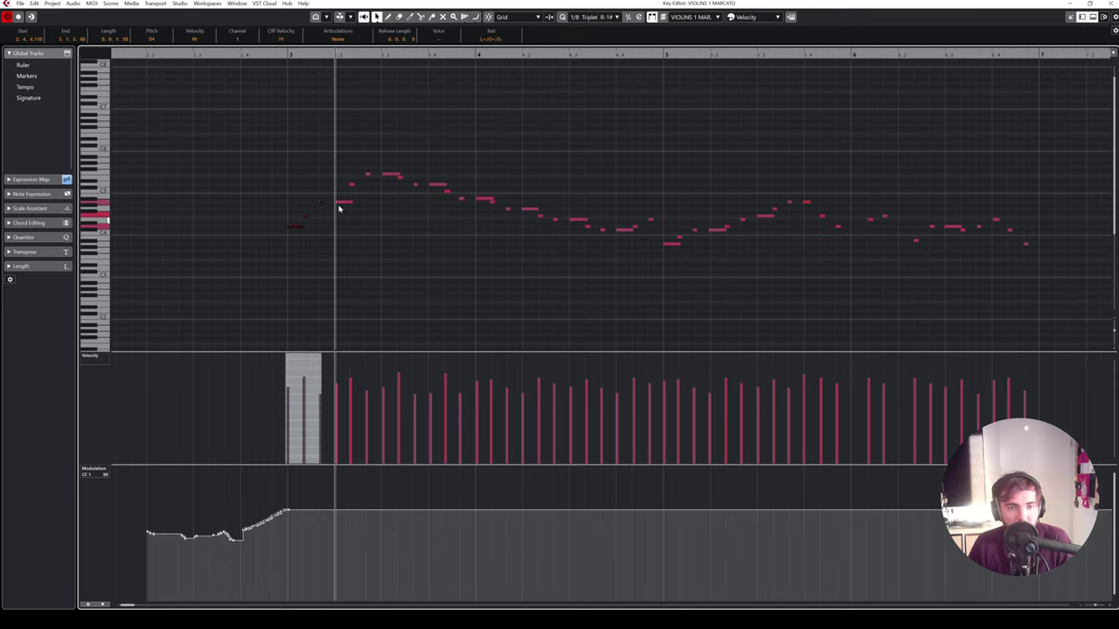
pyautogui.moveTo(368, 189); pyautogui.dragTo(369, 191)
pyautogui.moveTo(297, 230); pyautogui.dragTo(809, 216)
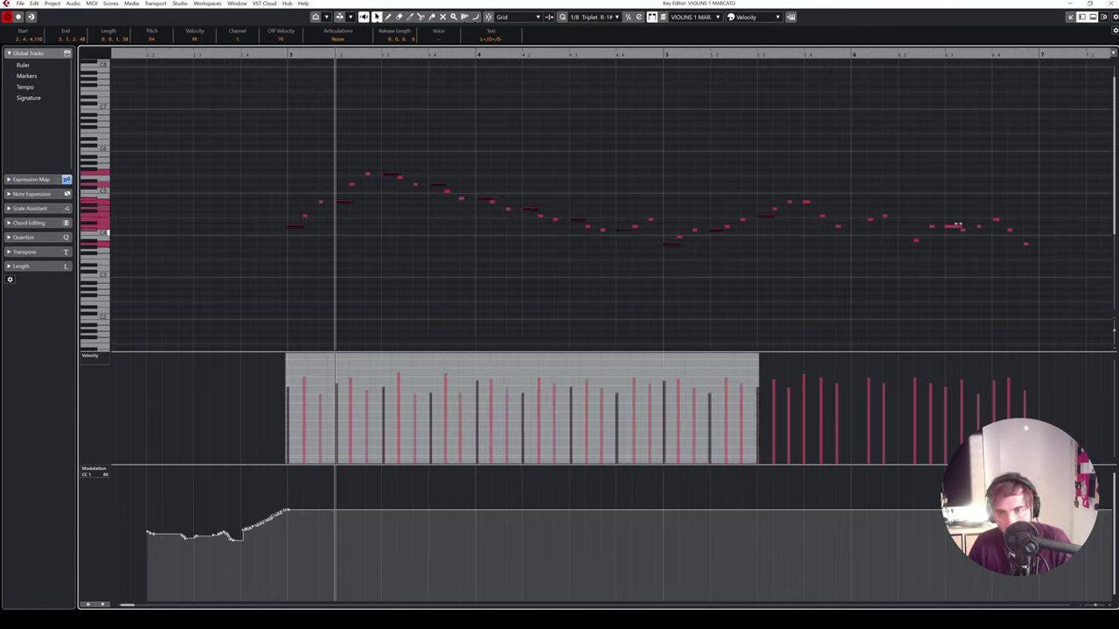
pyautogui.moveTo(958, 226); pyautogui.dragTo(959, 227)
pyautogui.click(340, 39)
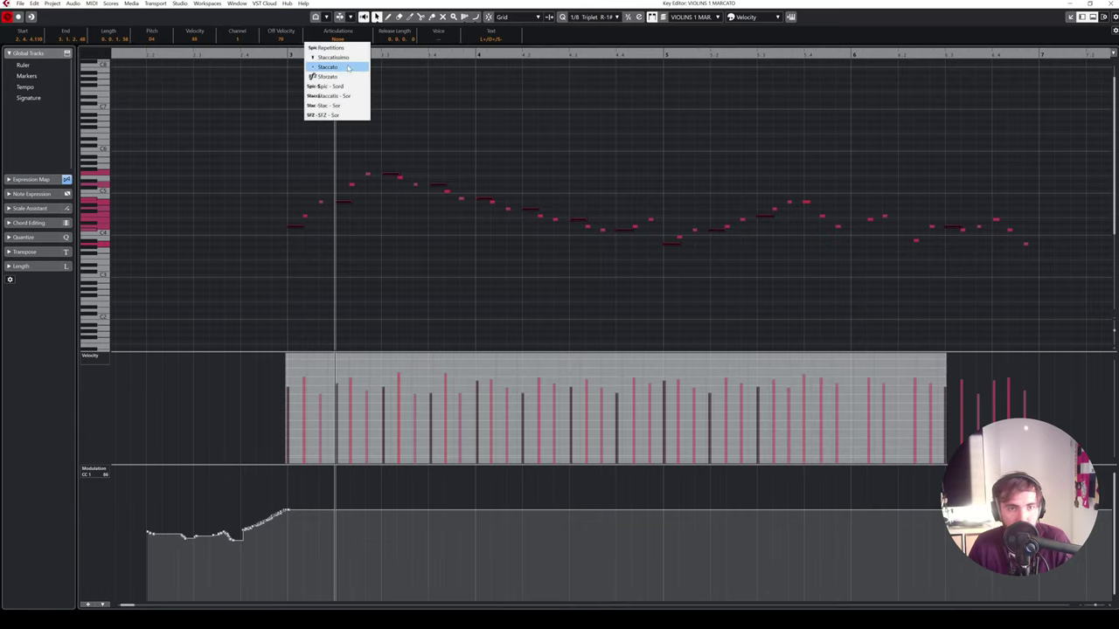
pyautogui.click(347, 67)
pyautogui.press('space')
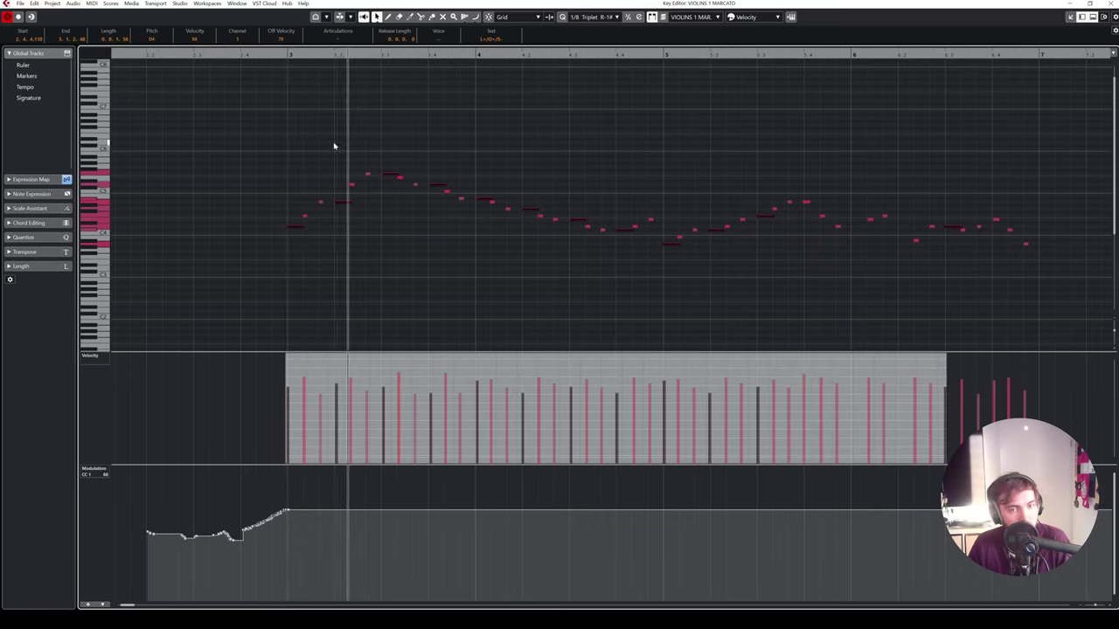
pyautogui.press('space')
# - Change the selected long accented notes to the Sforzato articulation, play the line, and clear the selection
pyautogui.click(339, 40)
pyautogui.click(319, 77)
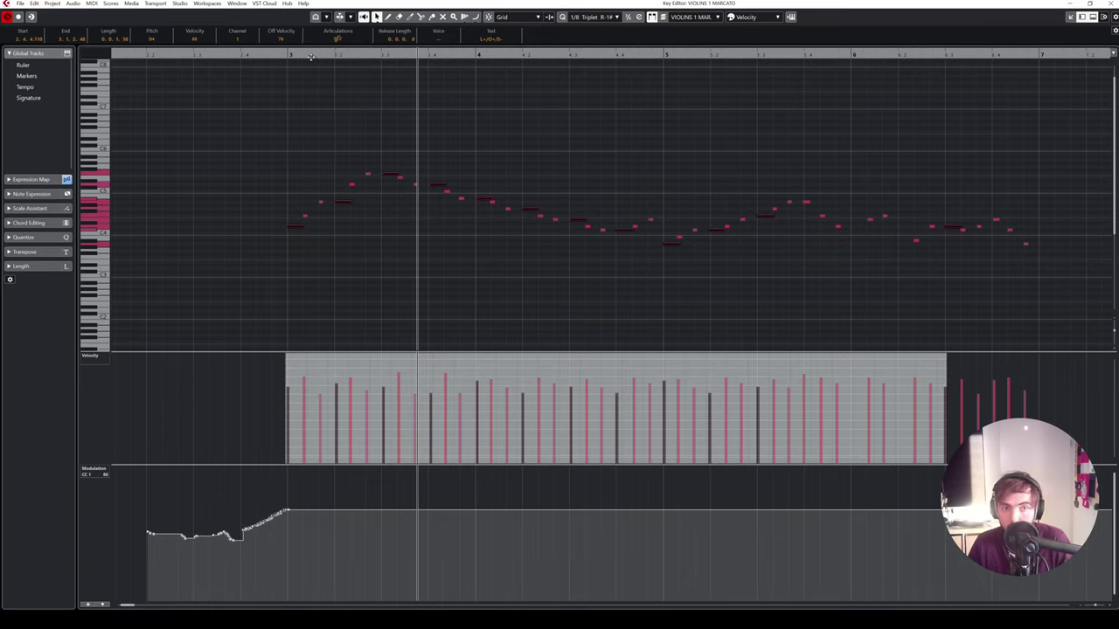
pyautogui.press('space')
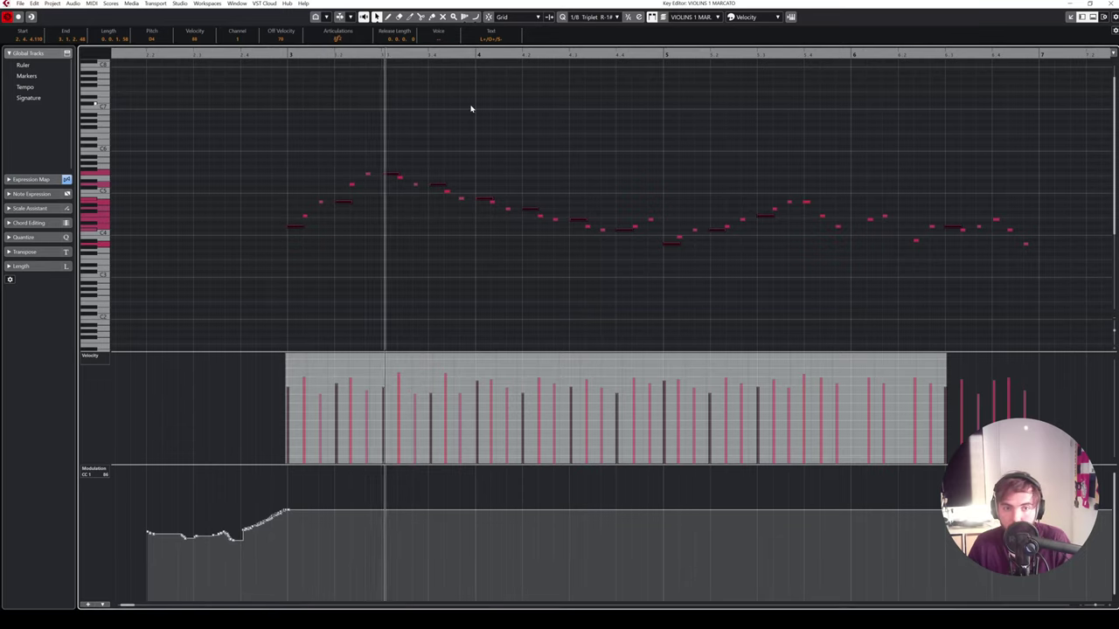
pyautogui.click(434, 132)
# - Select all the short notes between the long accented notes, from bar 3 to the end of bar 6
pyautogui.click(349, 187)
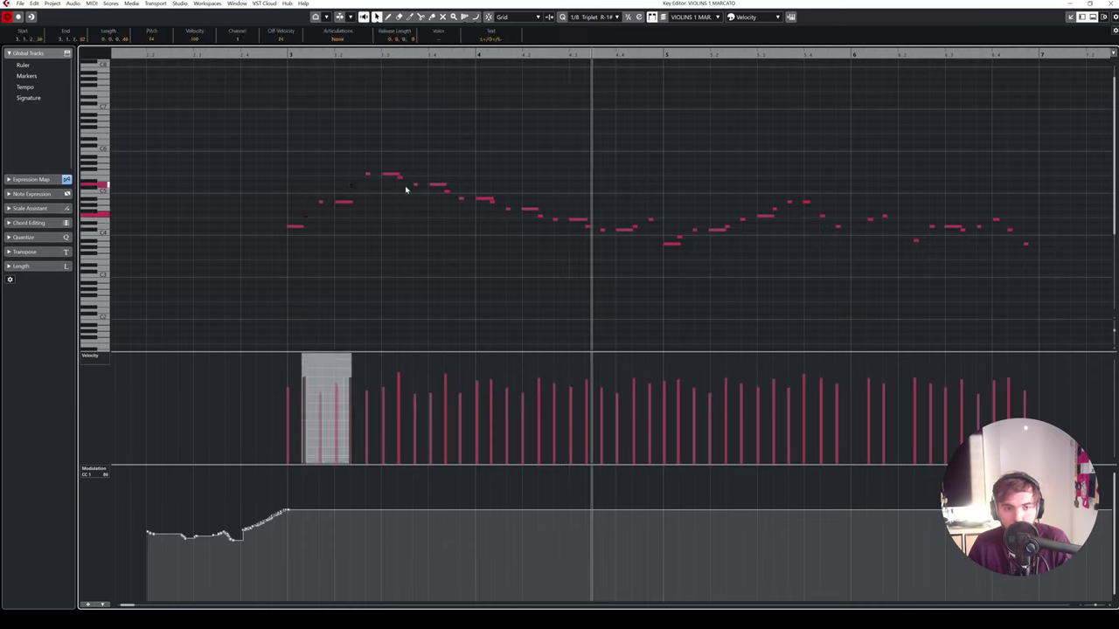
pyautogui.keyDown('shift'); pyautogui.click(401, 179); pyautogui.keyUp('shift')
pyautogui.keyDown('shift'); pyautogui.click(446, 192); pyautogui.keyUp('shift')
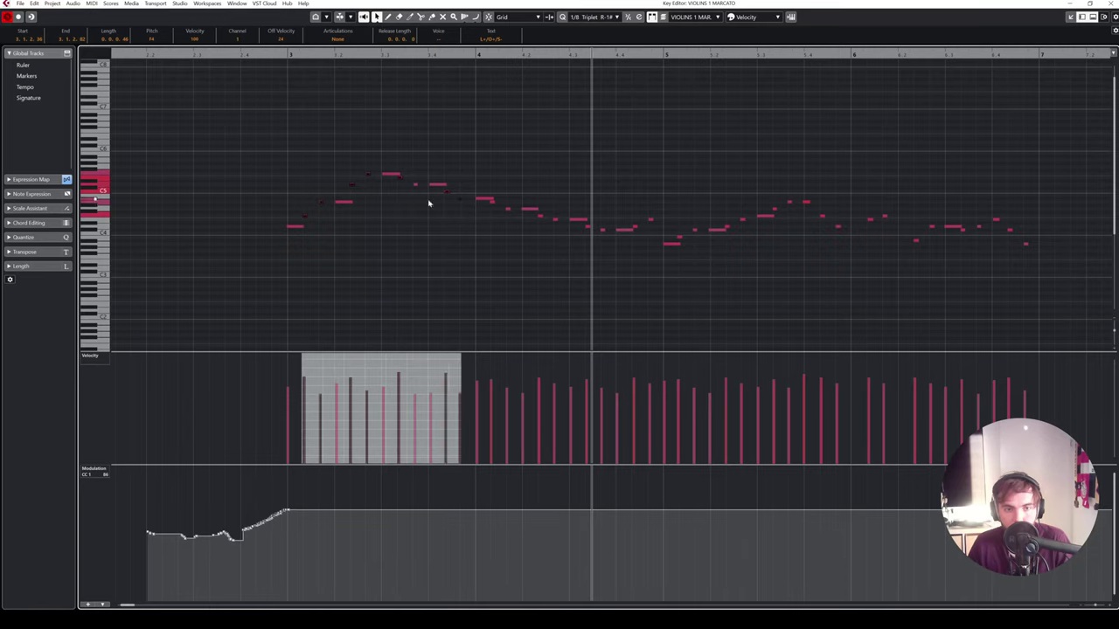
pyautogui.moveTo(510, 207); pyautogui.dragTo(492, 205)
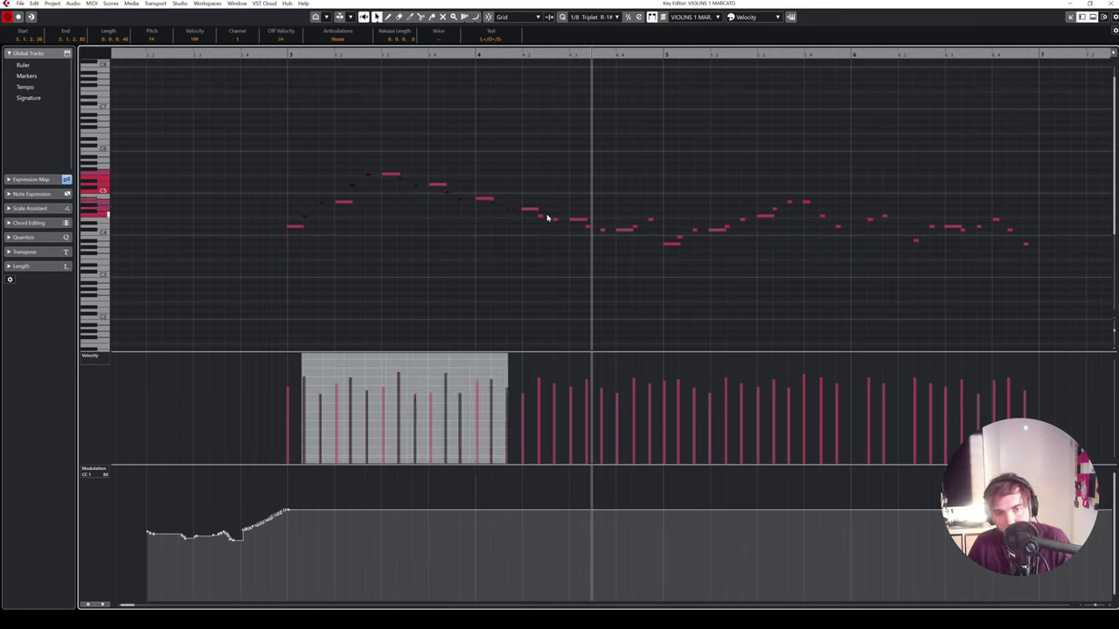
pyautogui.moveTo(553, 229); pyautogui.dragTo(1030, 248)
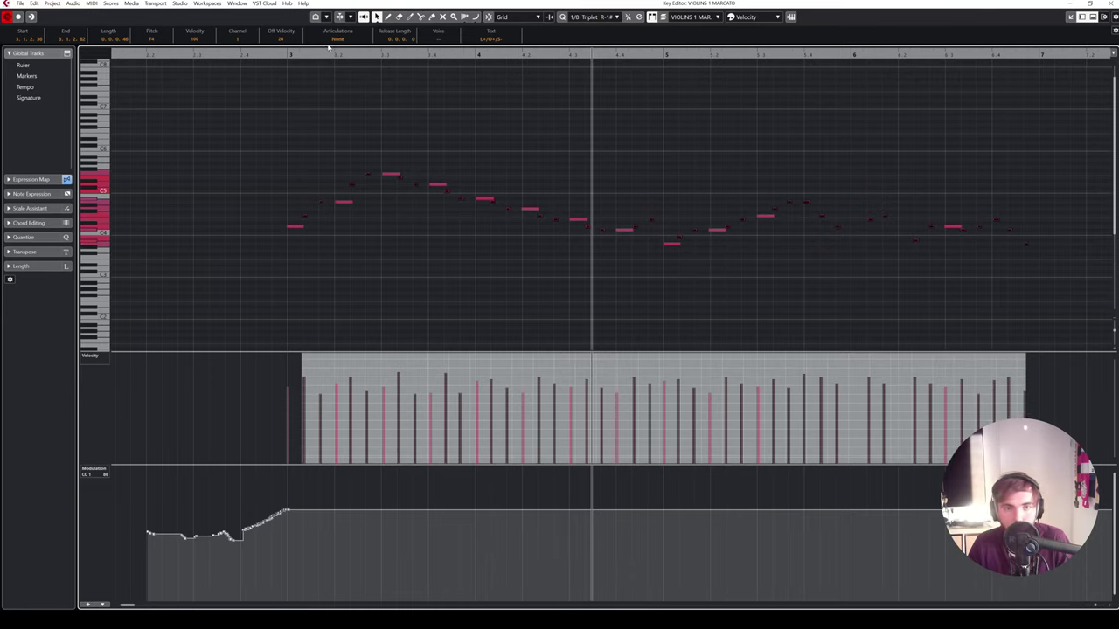
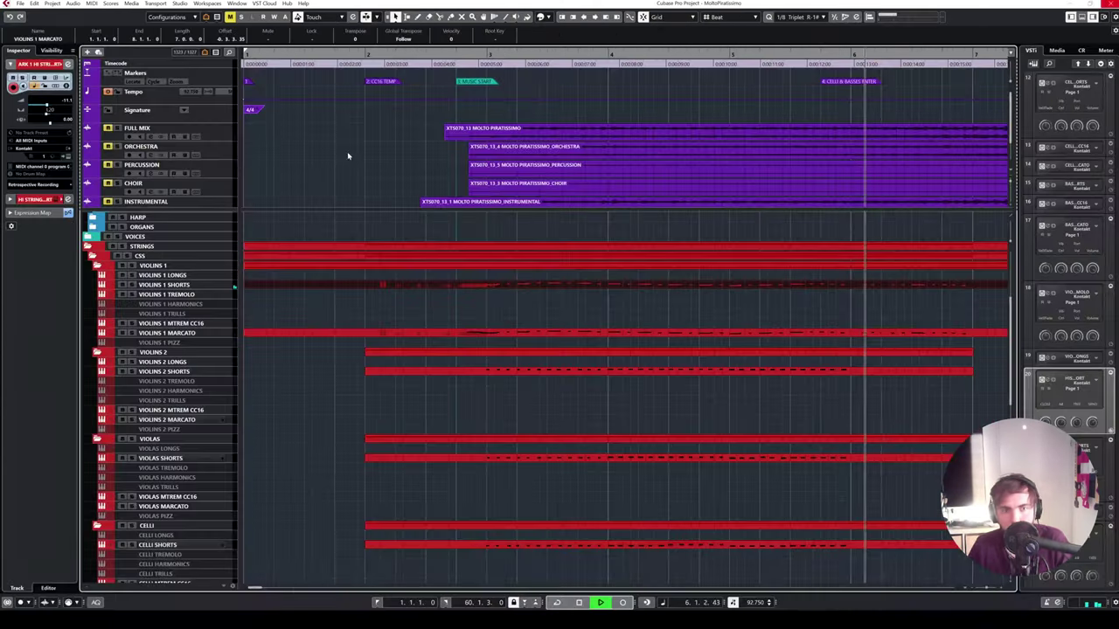
# - Select the VIOLINS 1 SHORTS track, set its track delay to -50 ms, and play from before bar 2
pyautogui.click(164, 285)
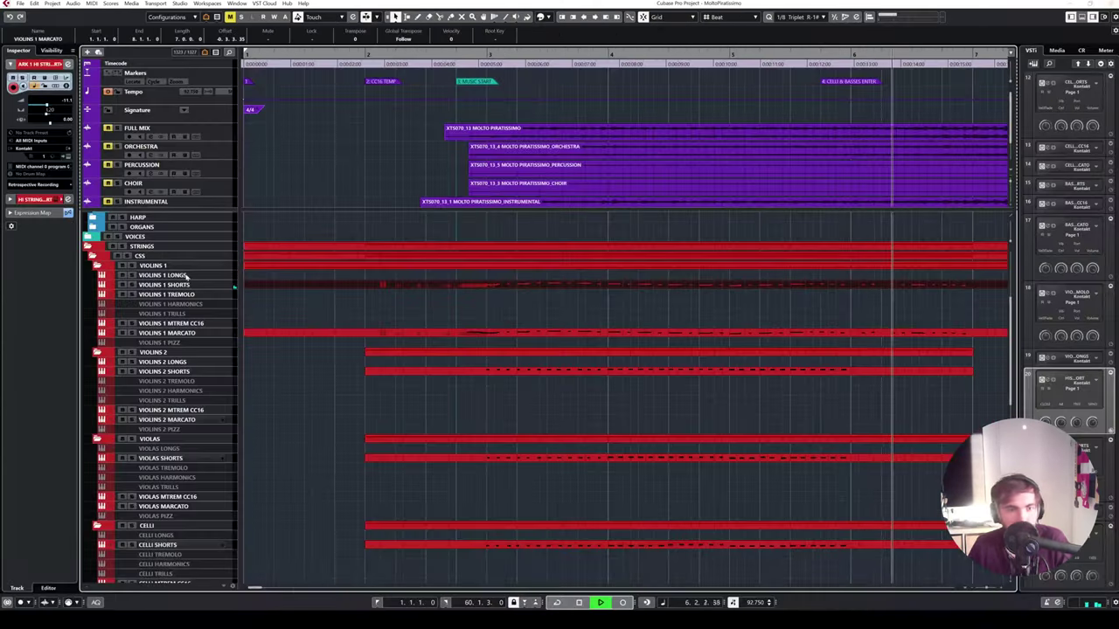
pyautogui.press('space')
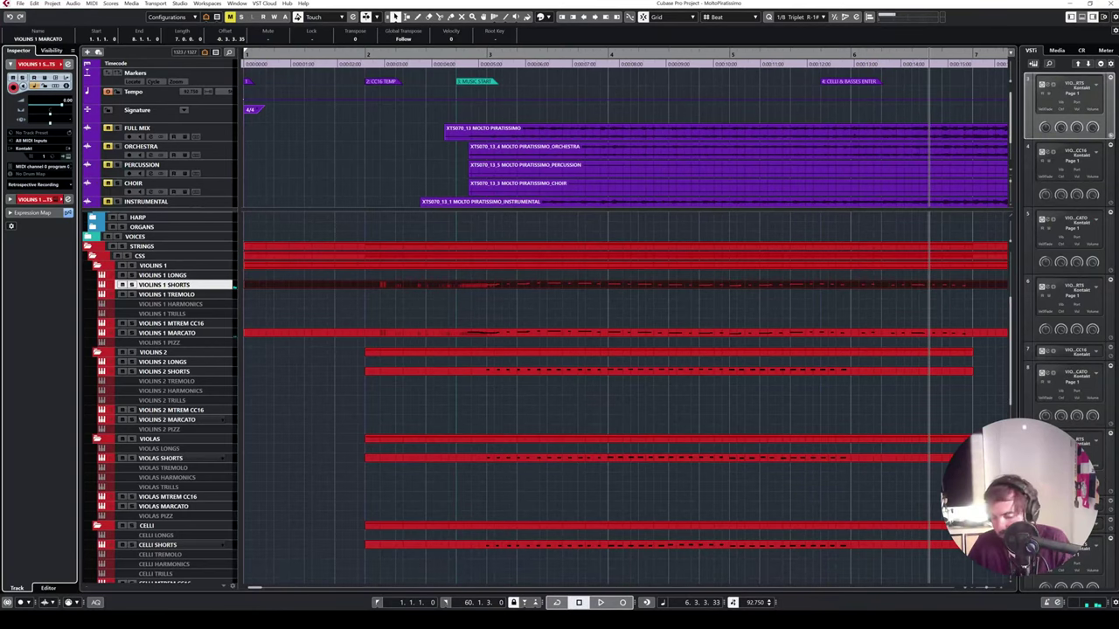
pyautogui.moveTo(334, 58); pyautogui.dragTo(334, 53)
pyautogui.press('space')
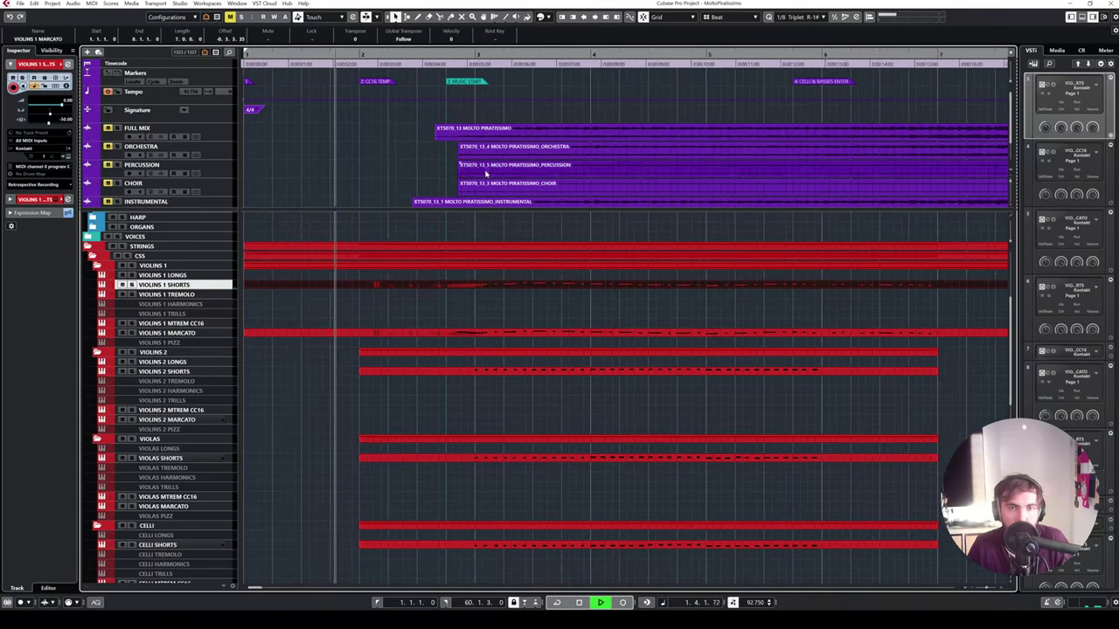
# - Solo the VIOLINS 1 tracks and play the passage through to bar 7
pyautogui.press('space')
pyautogui.press('space')
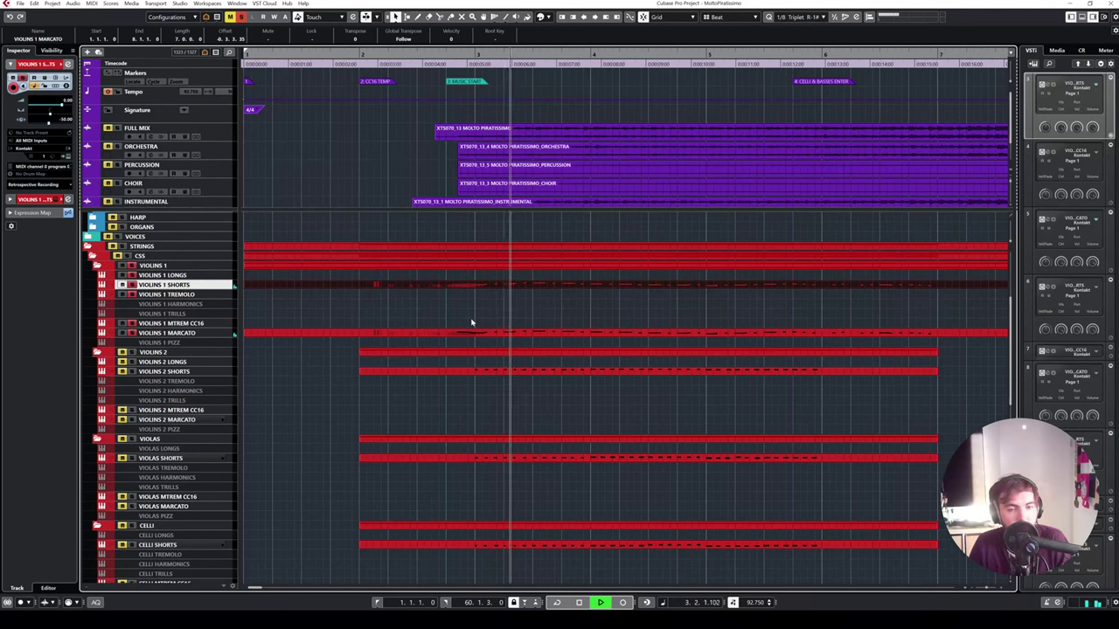
pyautogui.hscroll(2, 514, 320)
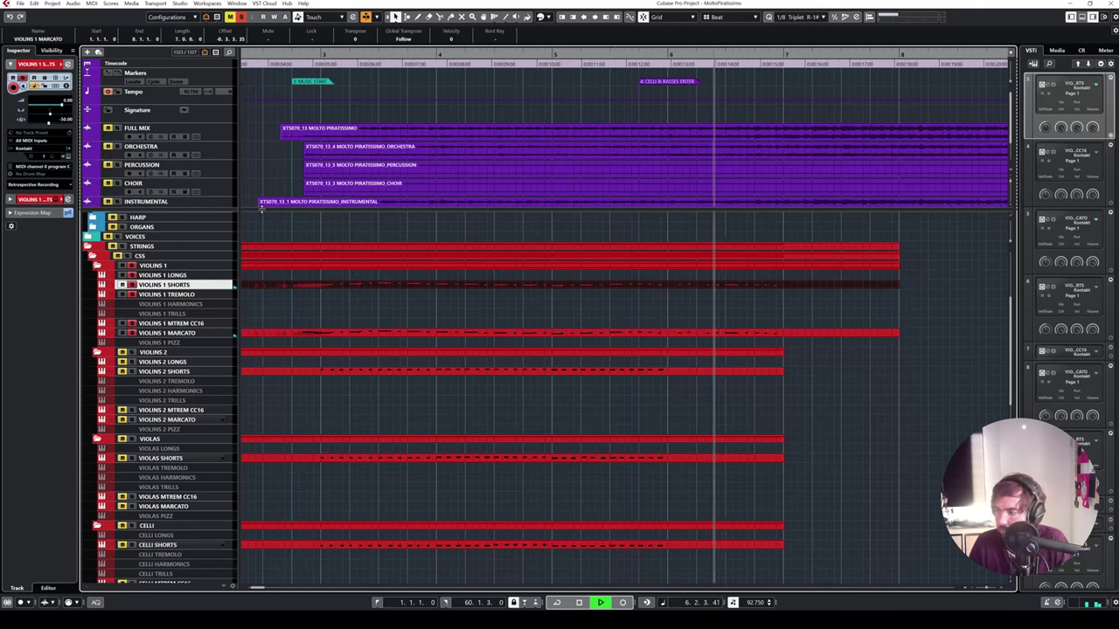
pyautogui.press('space')
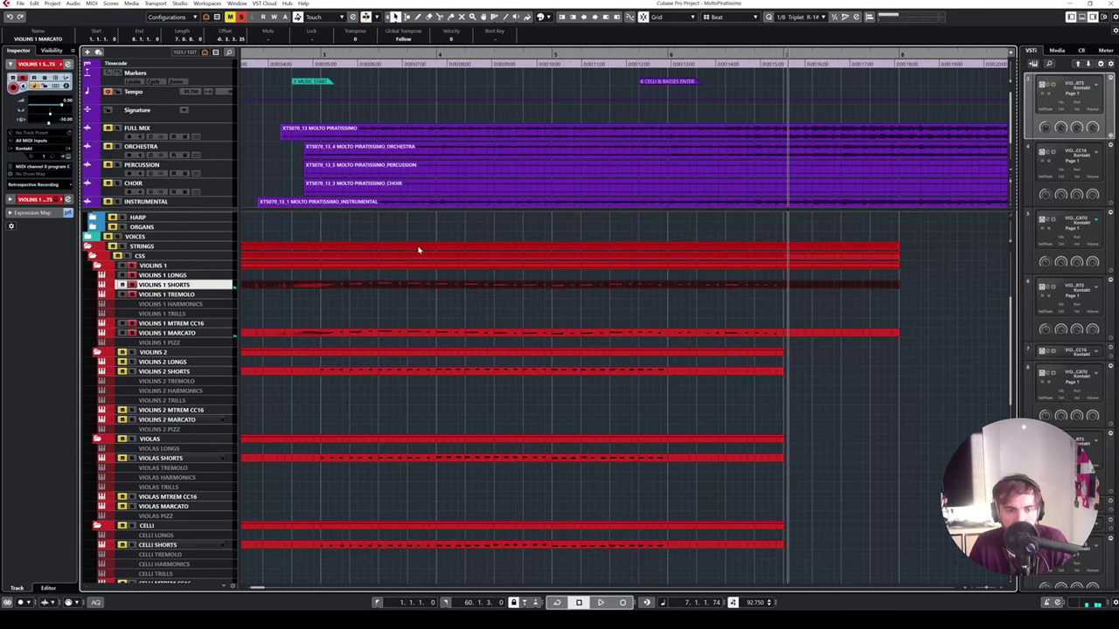
# - Unsolo the first violins and play all the strings together from before bar 2 to bar 6, then deselect the part
pyautogui.hscroll(-3, 402, 306)
pyautogui.moveTo(374, 55); pyautogui.dragTo(331, 55)
pyautogui.press('space')
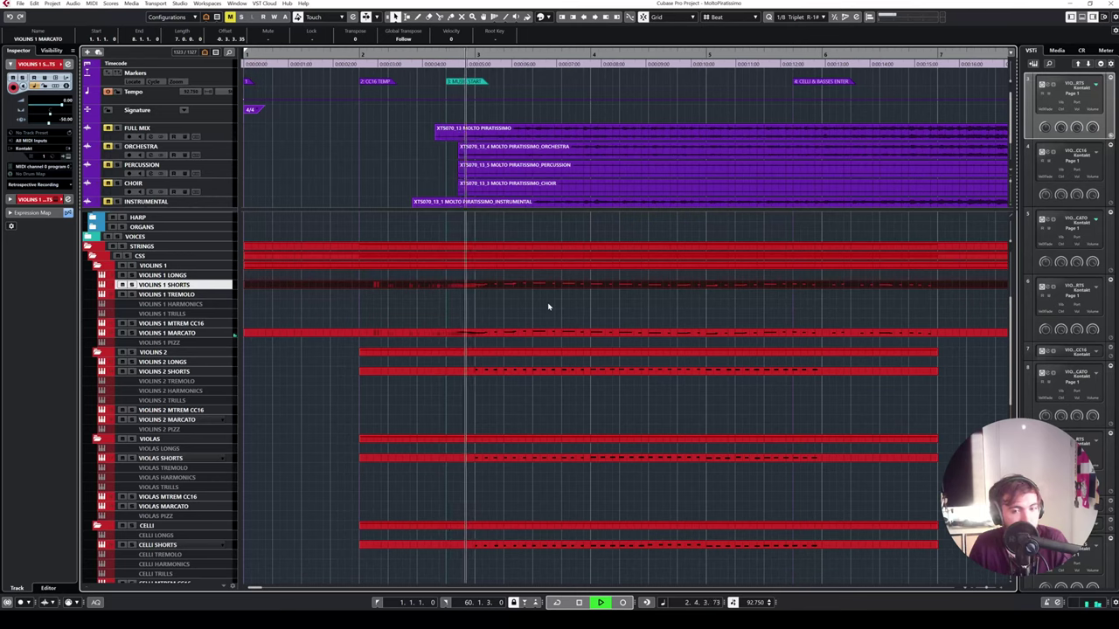
pyautogui.press('f')
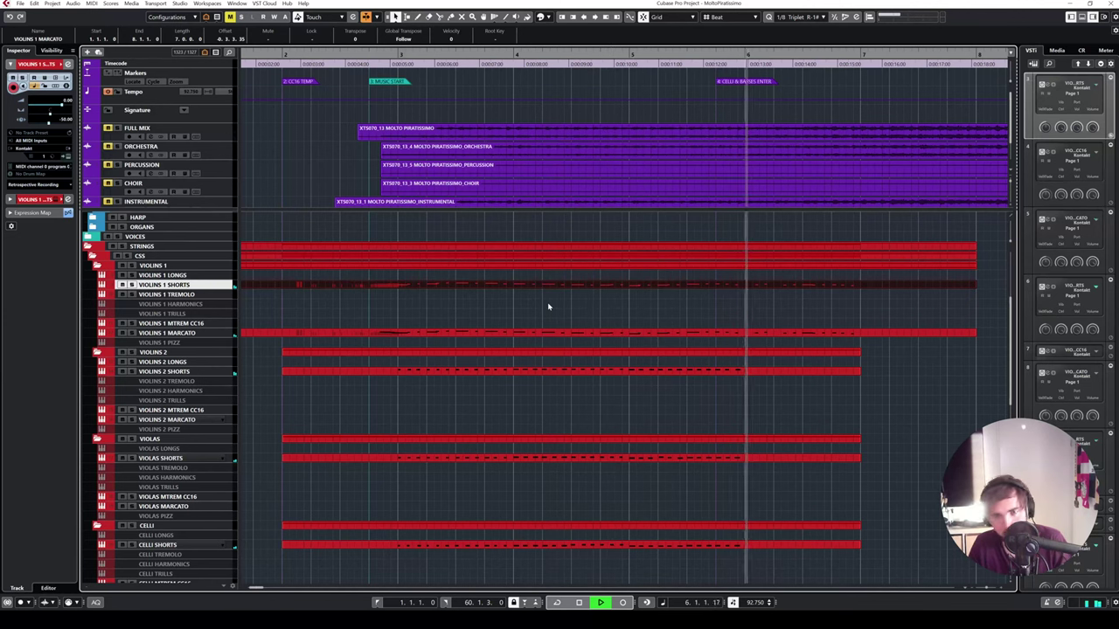
pyautogui.press('space')
pyautogui.click(560, 303)
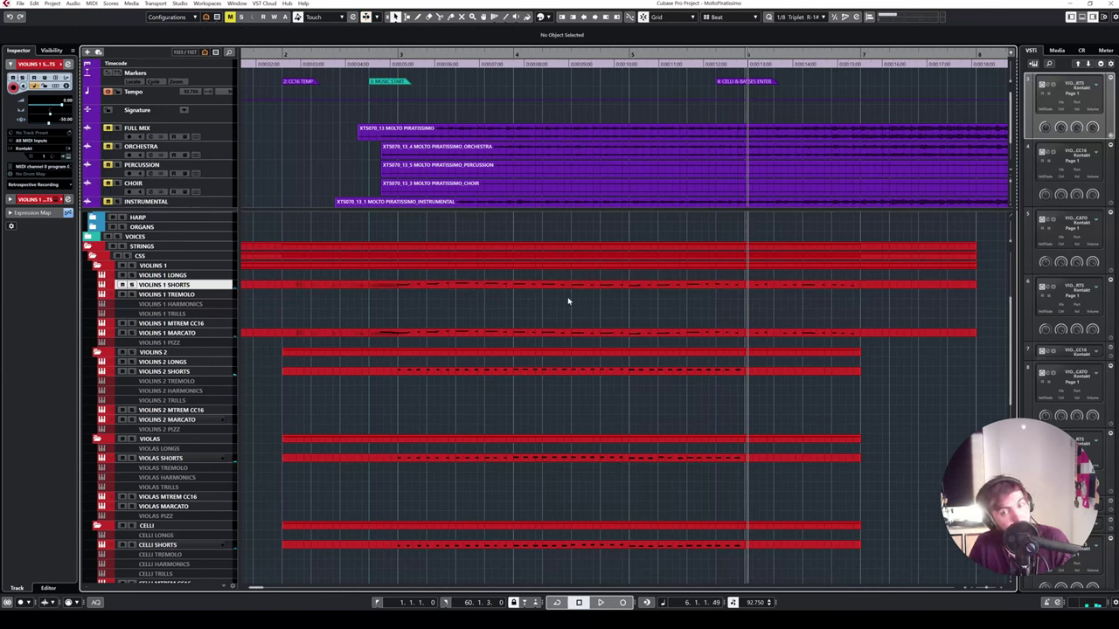
# - Look over the string parts from VIOLINS 2 down to MID STRINGS to see which tracks have material up to bar 7
pyautogui.hscroll(2, 568, 302)
pyautogui.scroll(-4, 568, 301)
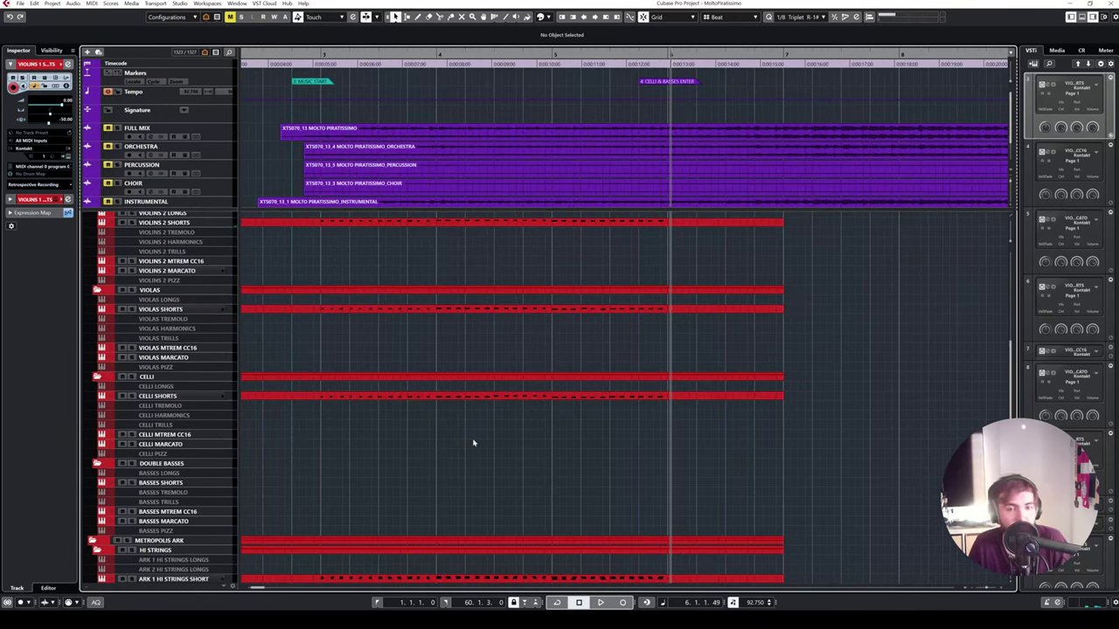
pyautogui.hscroll(-2, 482, 396)
pyautogui.scroll(-4, 496, 402)
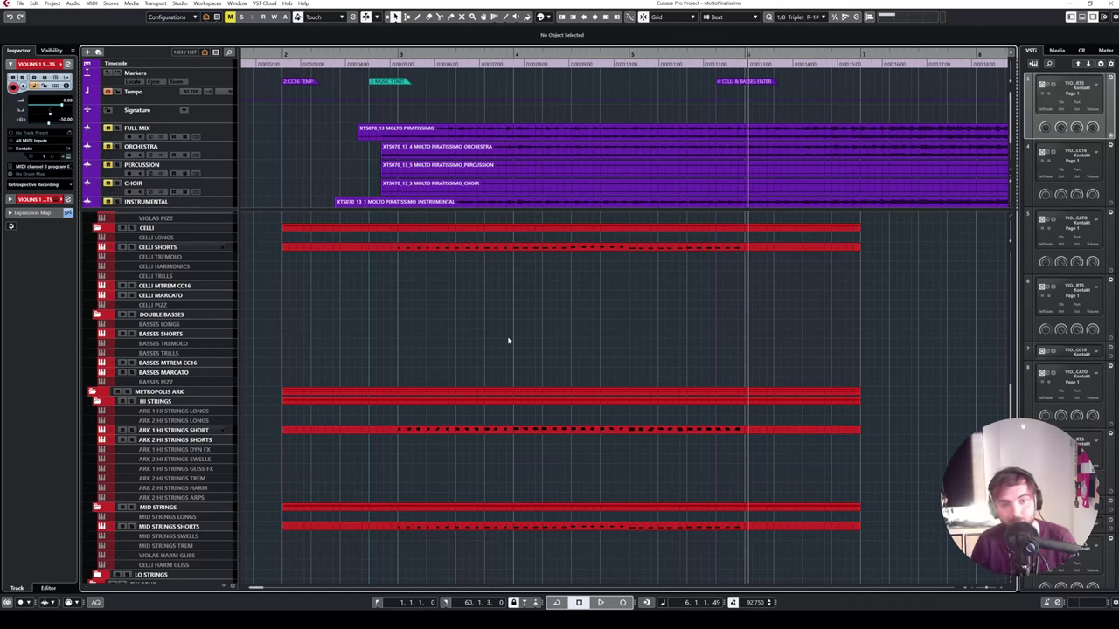
pyautogui.hscroll(3, 516, 336)
pyautogui.hscroll(-3, 526, 329)
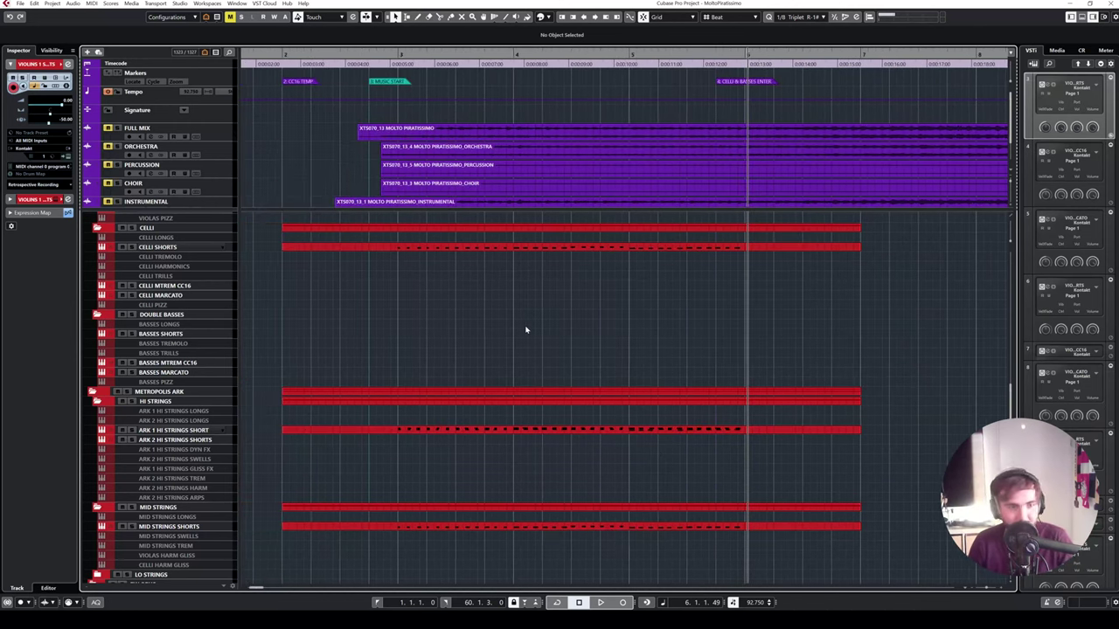
pyautogui.scroll(5, 529, 328)
# - Shrink the reference audio section to the FULL MIX and ORCHESTRA tracks, giving the instrument tracks more room
pyautogui.moveTo(526, 207); pyautogui.dragTo(535, 157)
pyautogui.hscroll(2, 544, 184)
pyautogui.hscroll(-2, 545, 185)
pyautogui.scroll(4, 545, 187)
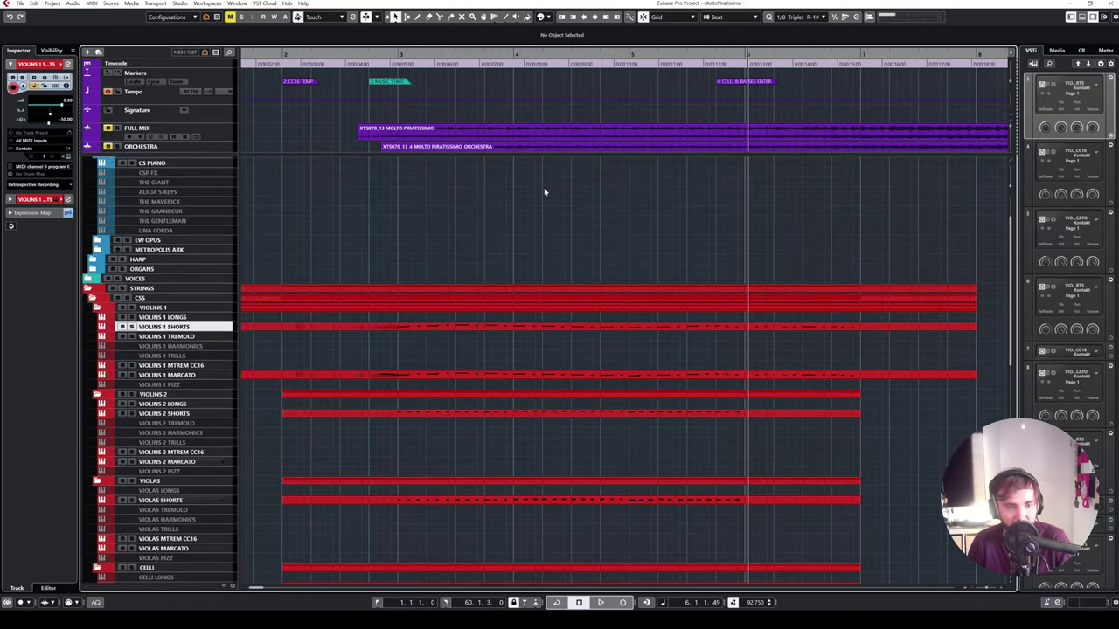
# - Expand the LO STRINGS folder under METROPOLIS ARK and enable the ARK 1 LO STRINGS SHORT track
pyautogui.scroll(-2, 524, 206)
pyautogui.scroll(-4, 489, 243)
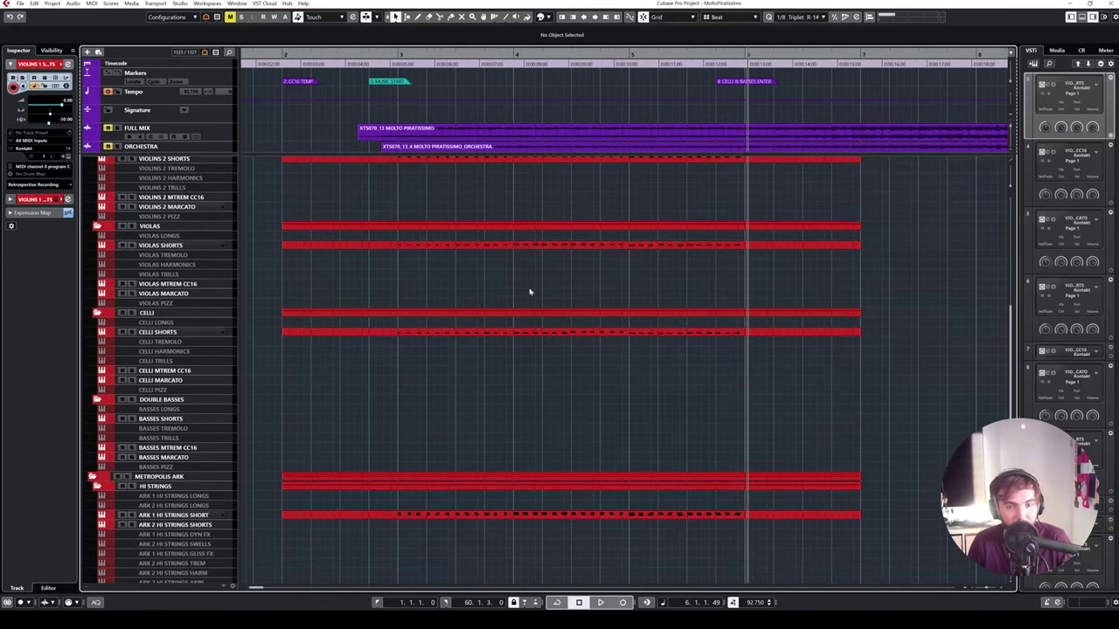
pyautogui.hscroll(2, 749, 358)
pyautogui.scroll(-4, 587, 392)
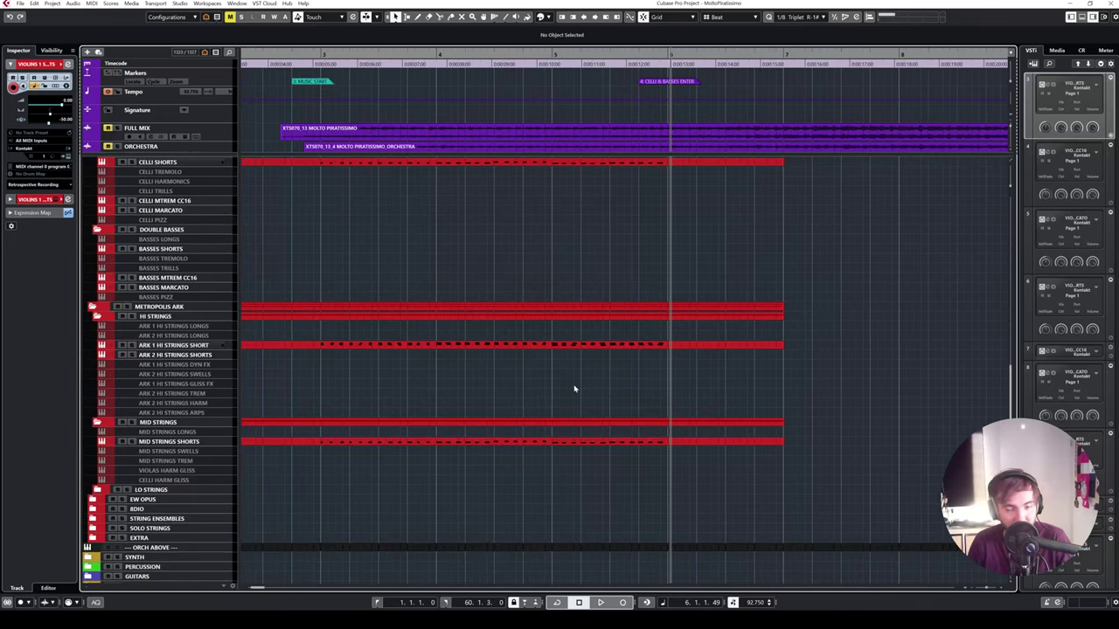
pyautogui.click(175, 443)
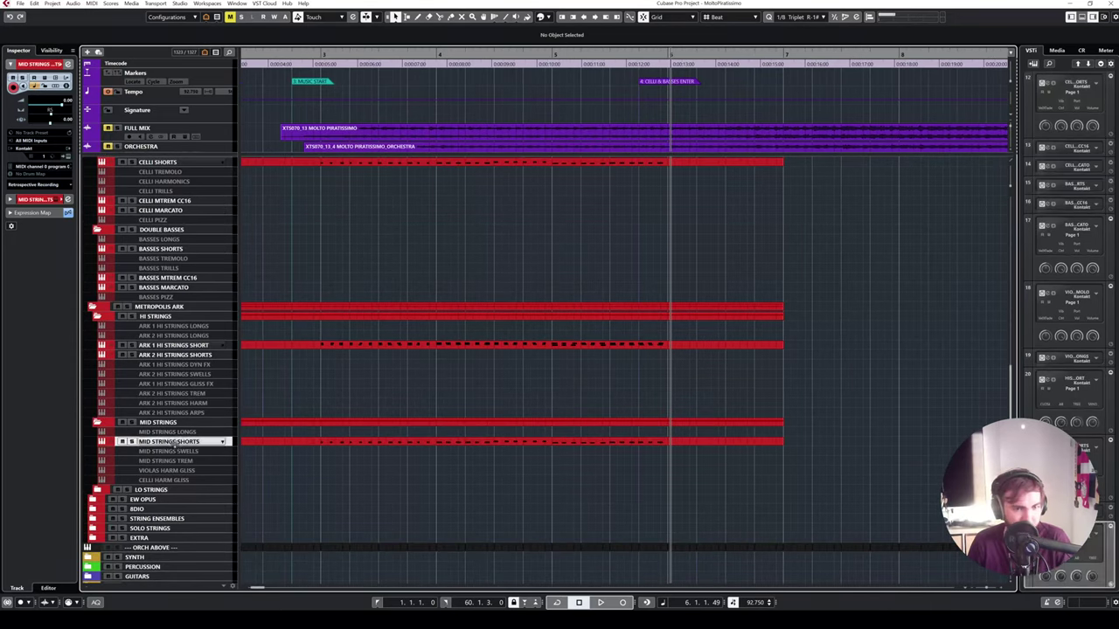
pyautogui.click(97, 490)
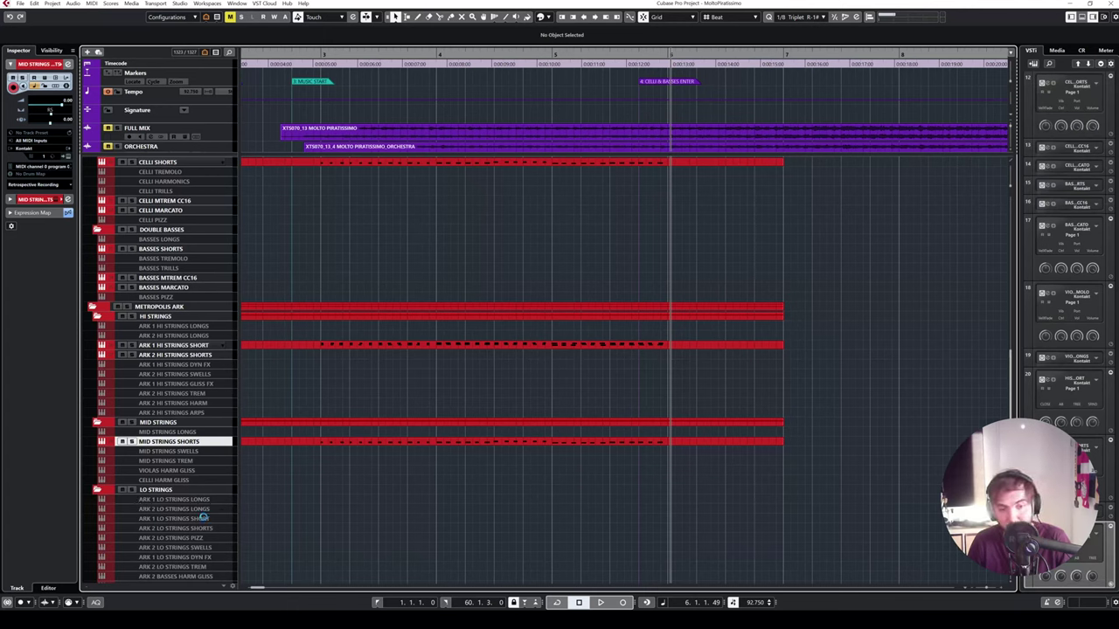
pyautogui.click(204, 520)
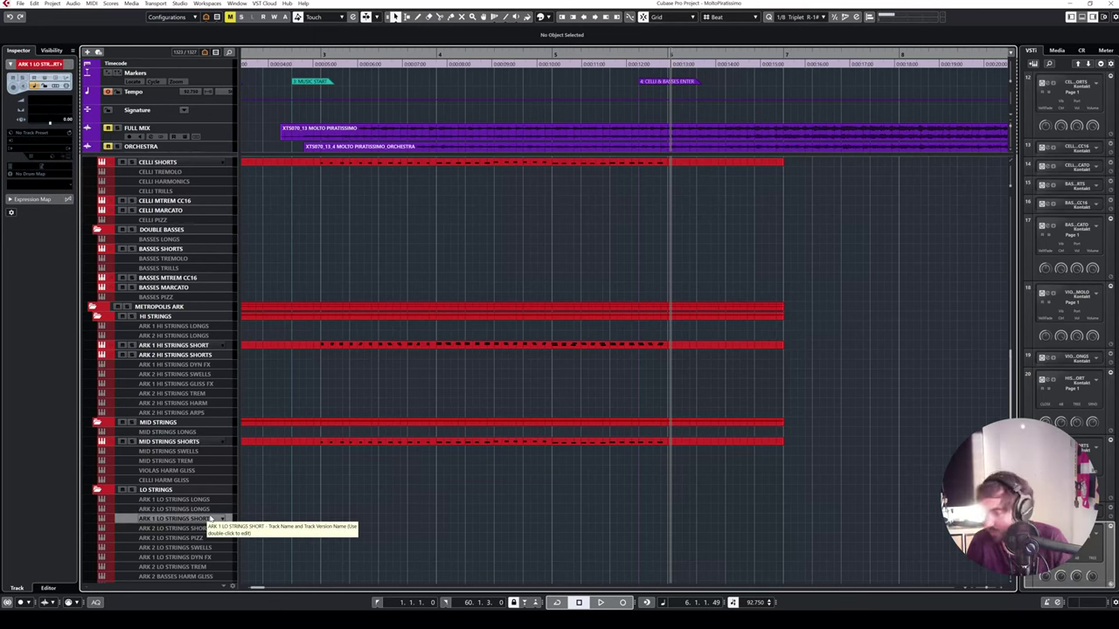
# - Select the BASSES SHORTS track, inspect the notes of the CELLI SHORTS part before bar 6, and close the editor
pyautogui.scroll(4, 300, 367)
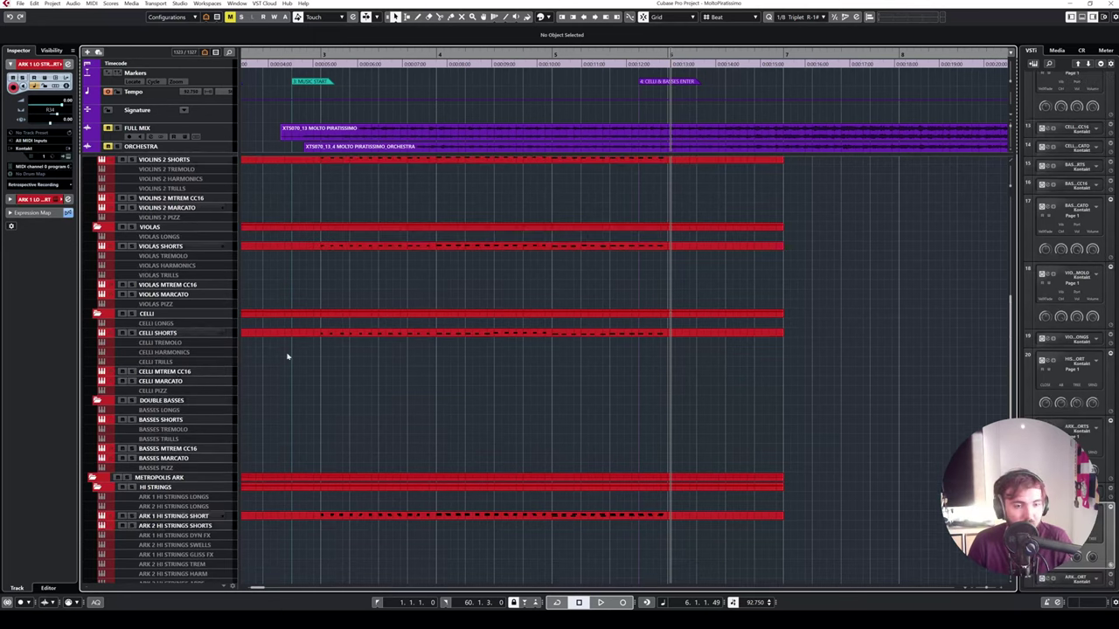
pyautogui.click(177, 420)
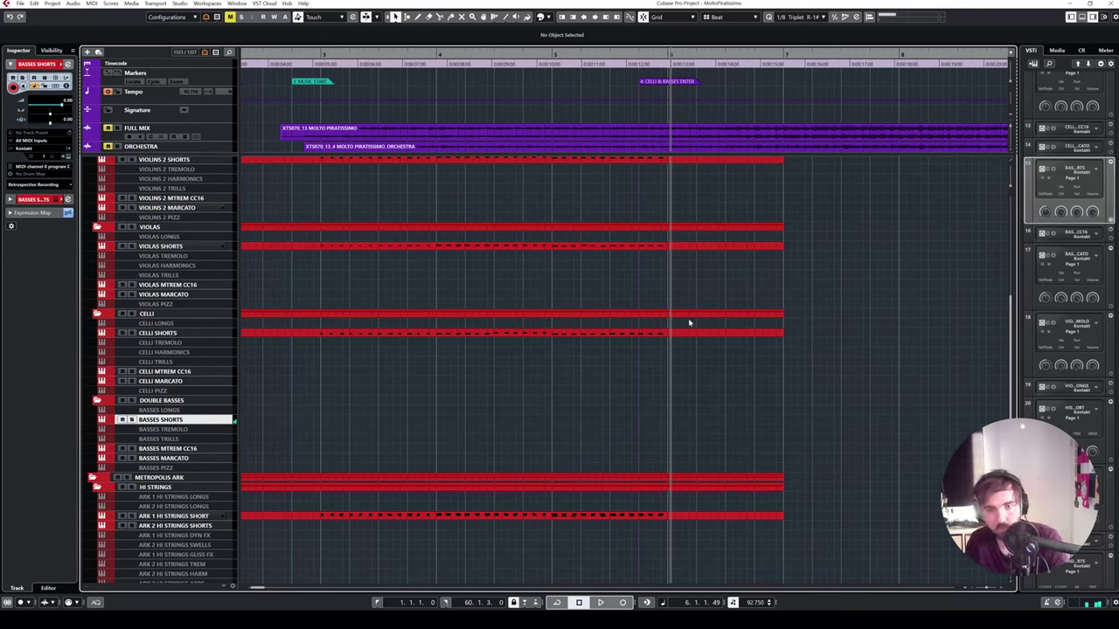
pyautogui.doubleClick(667, 336)
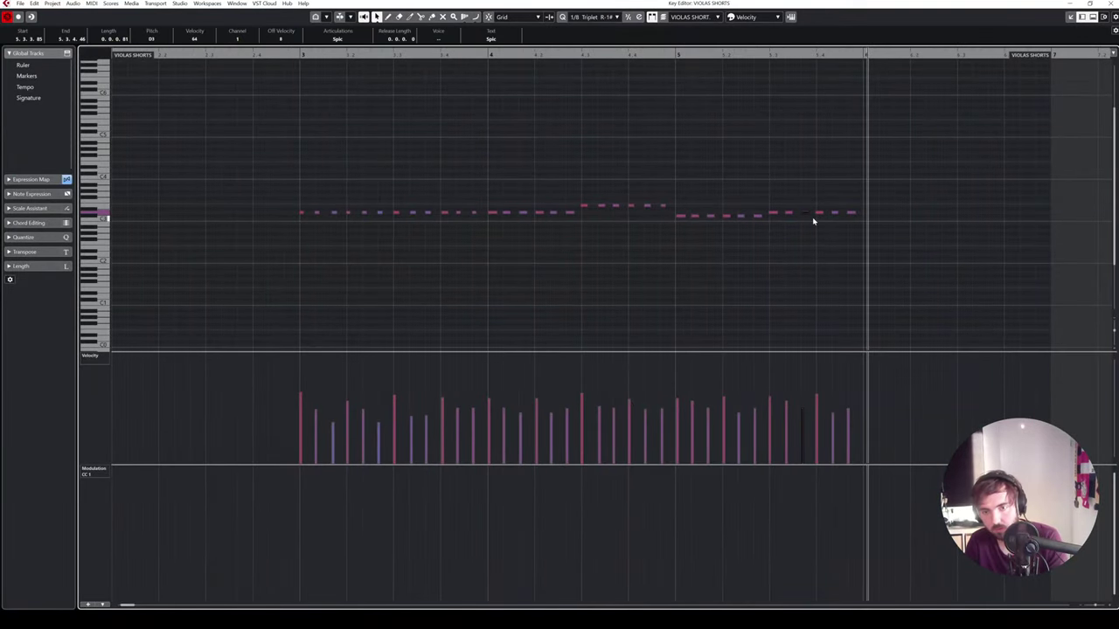
pyautogui.click(1107, 4)
# - Select the CELLI SHORTS track, solo FULL MIX, and play the reference from just before the bar 6 celli and basses entry
pyautogui.click(167, 331)
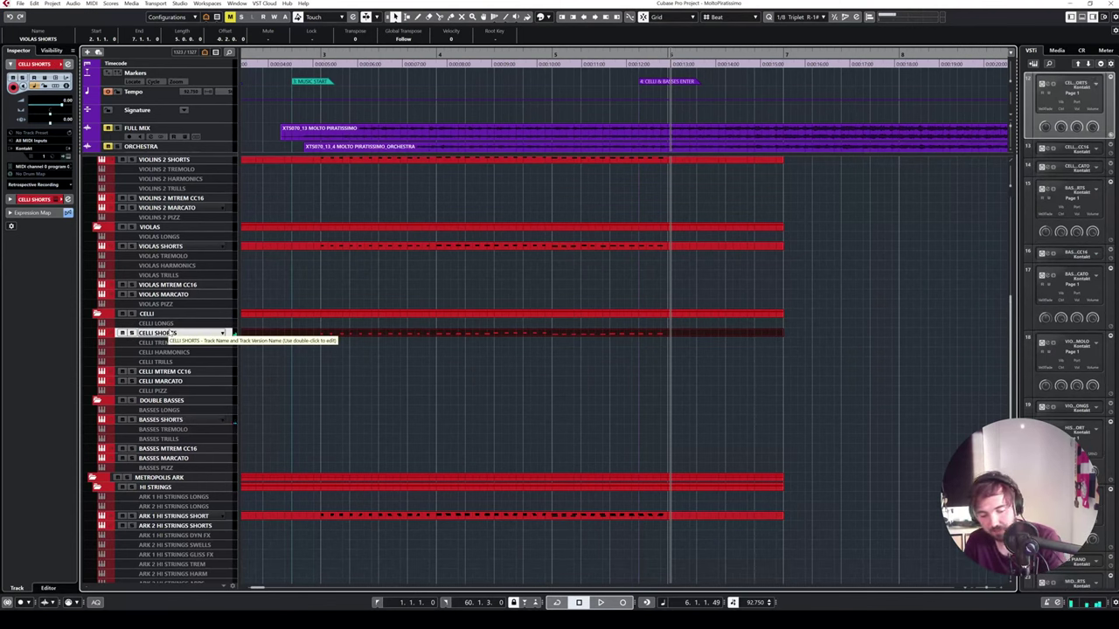
pyautogui.click(607, 55)
pyautogui.press('space')
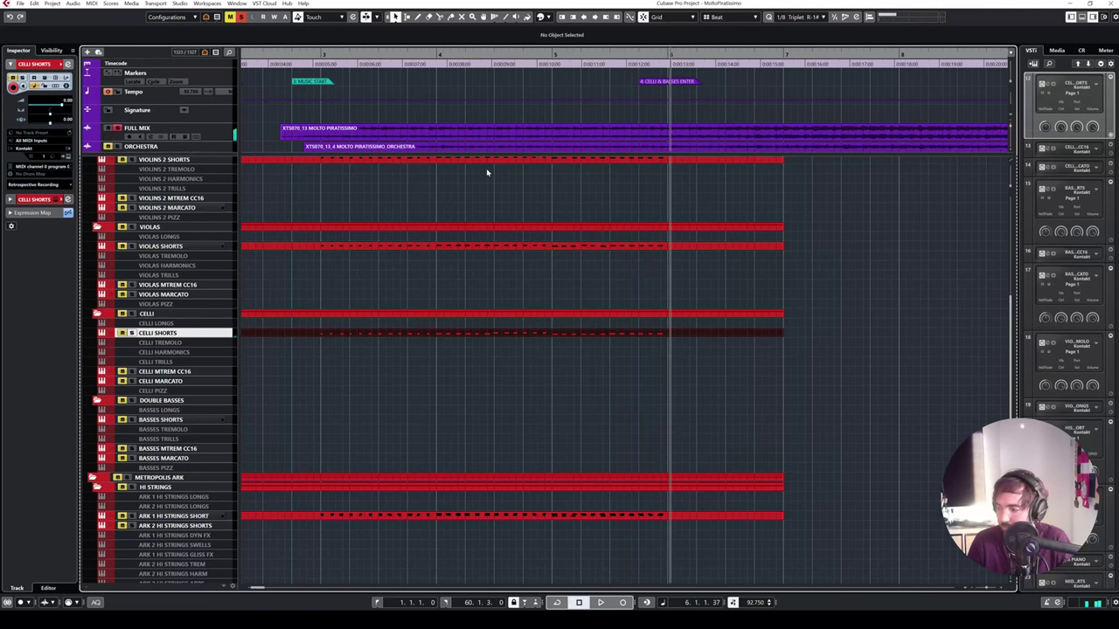
pyautogui.click(612, 54)
pyautogui.press('space')
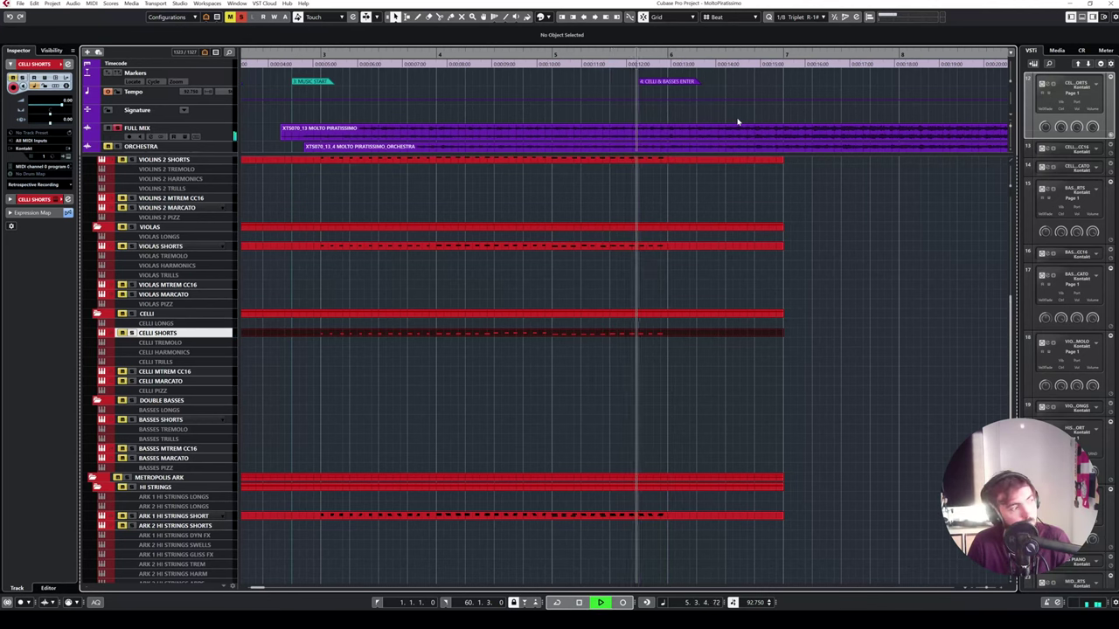
# - Replay the FULL MIX reference from 5.3 across the celli and basses entry at bar 6
pyautogui.press('space')
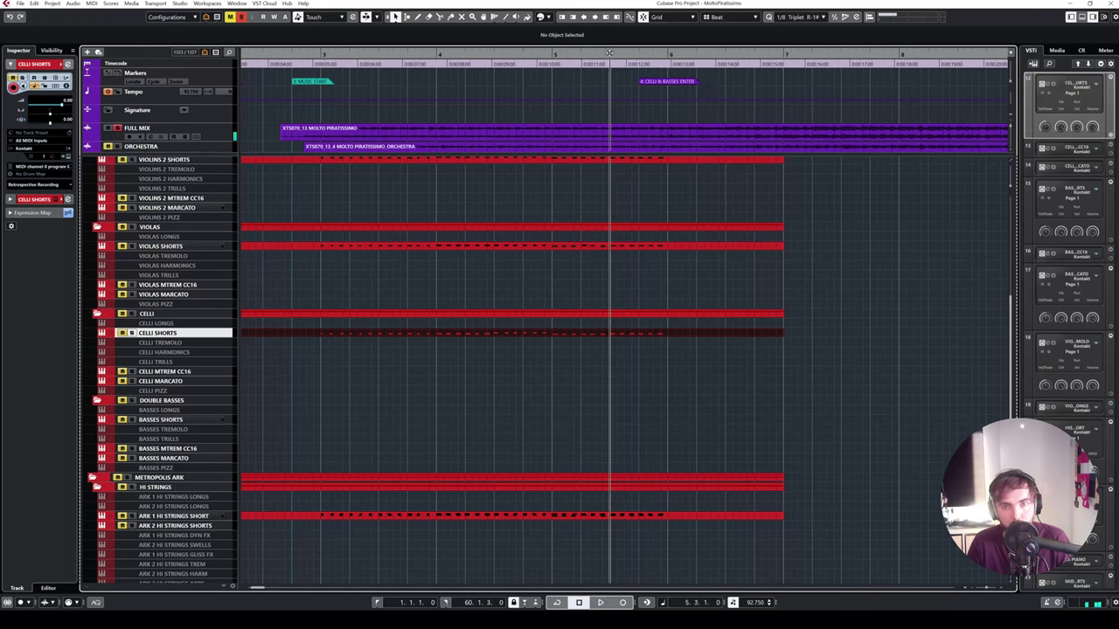
pyautogui.press('space')
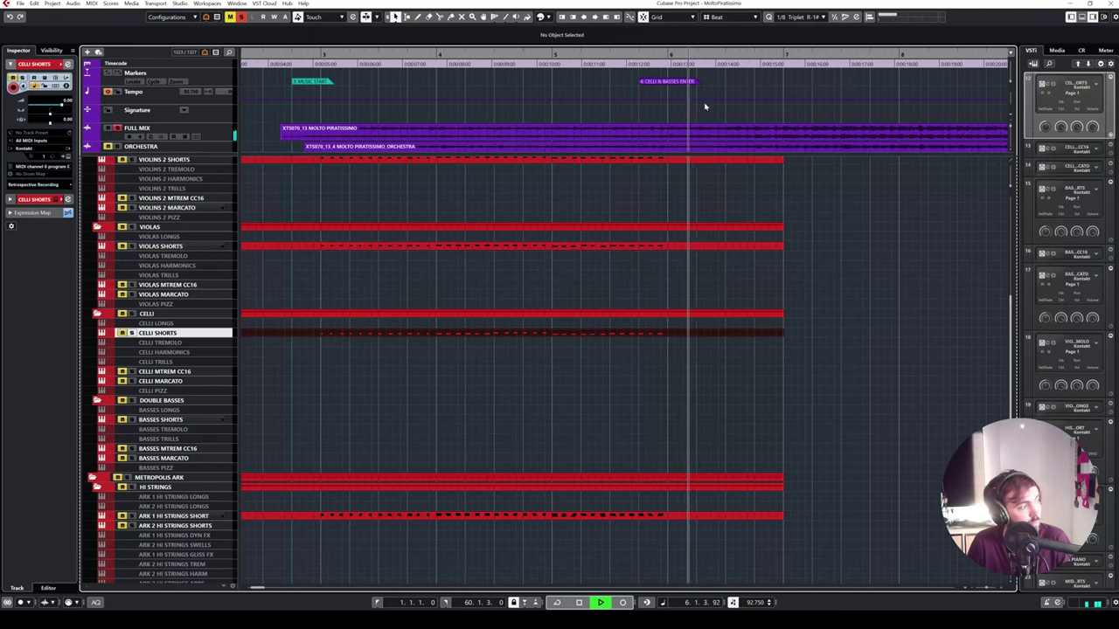
pyautogui.press('space')
pyautogui.click(611, 56)
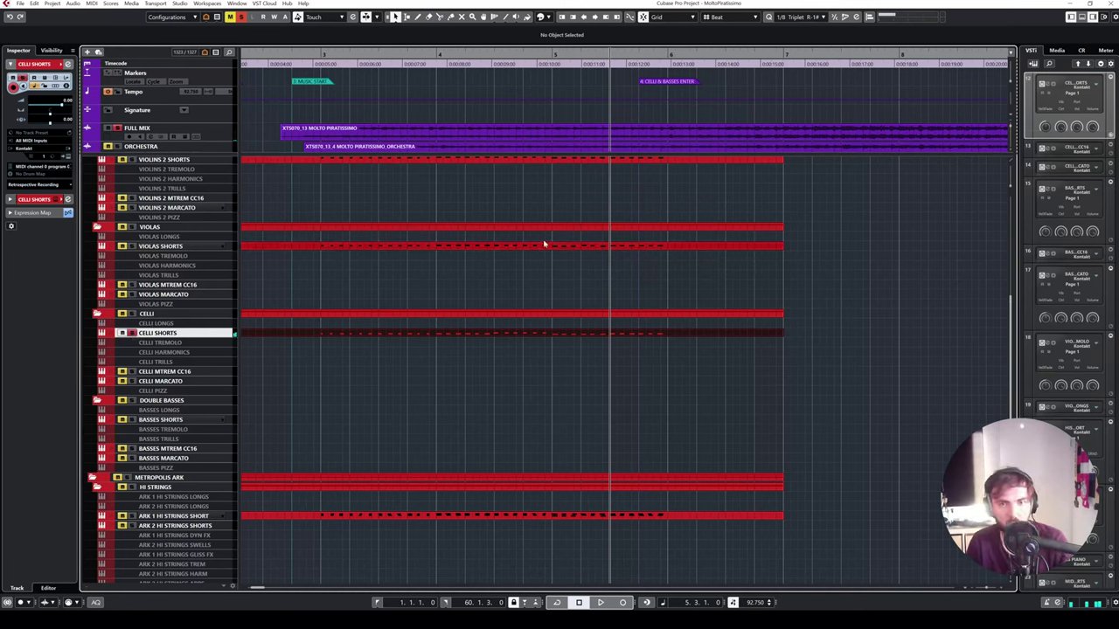
# - Play the reference over the bar 6 entry several times with CELLI SHORTS soloed to work out its descending run
pyautogui.press('space')
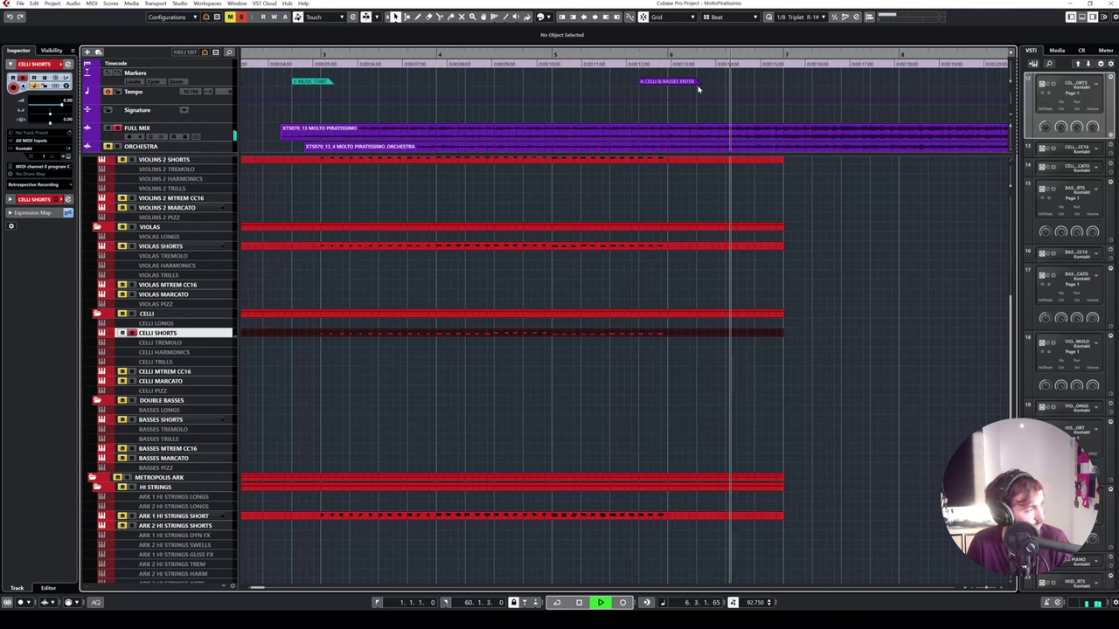
pyautogui.press('space')
pyautogui.click(597, 54)
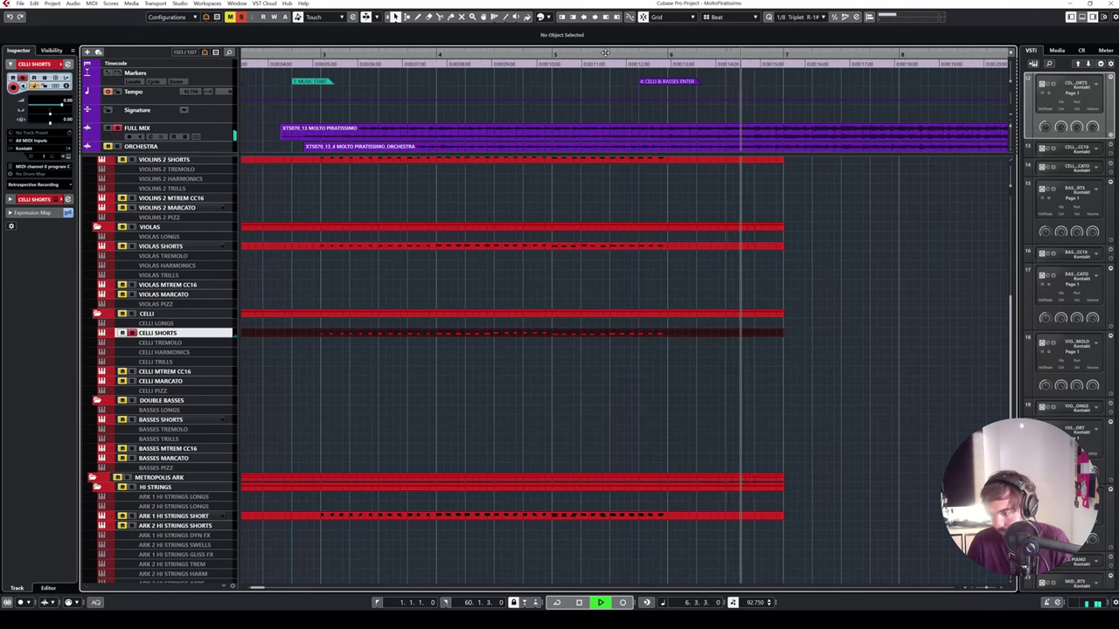
pyautogui.press('space')
pyautogui.moveTo(577, 57); pyautogui.dragTo(551, 58)
pyautogui.press('space')
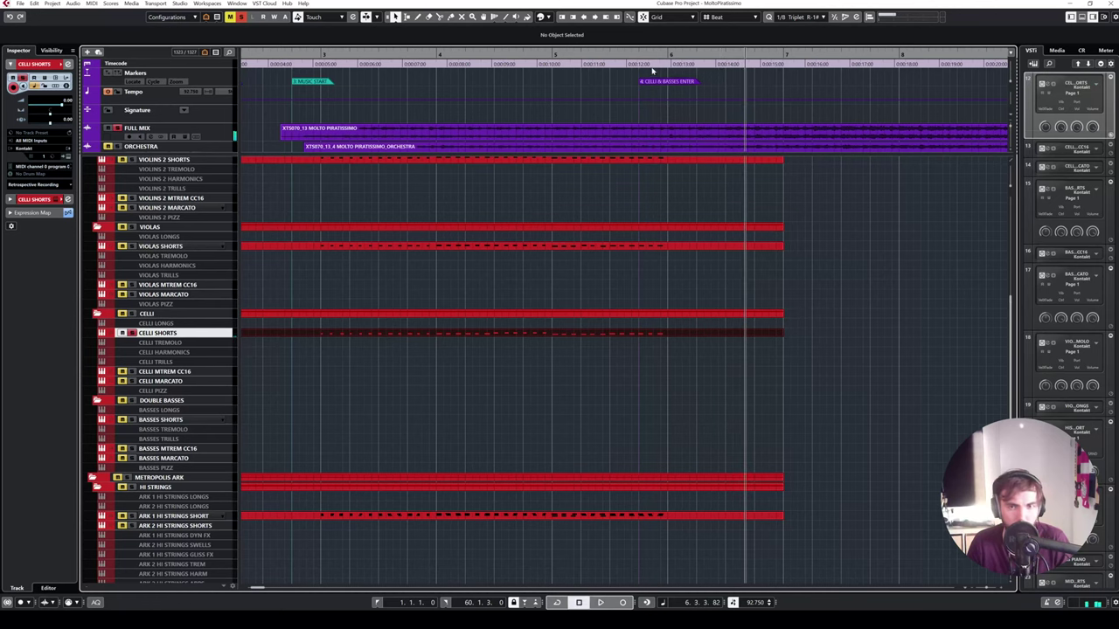
# - Record the descending celli run on CELLI SHORTS from 5.3 into bar 6, and glue the take to the existing part
pyautogui.click(615, 56)
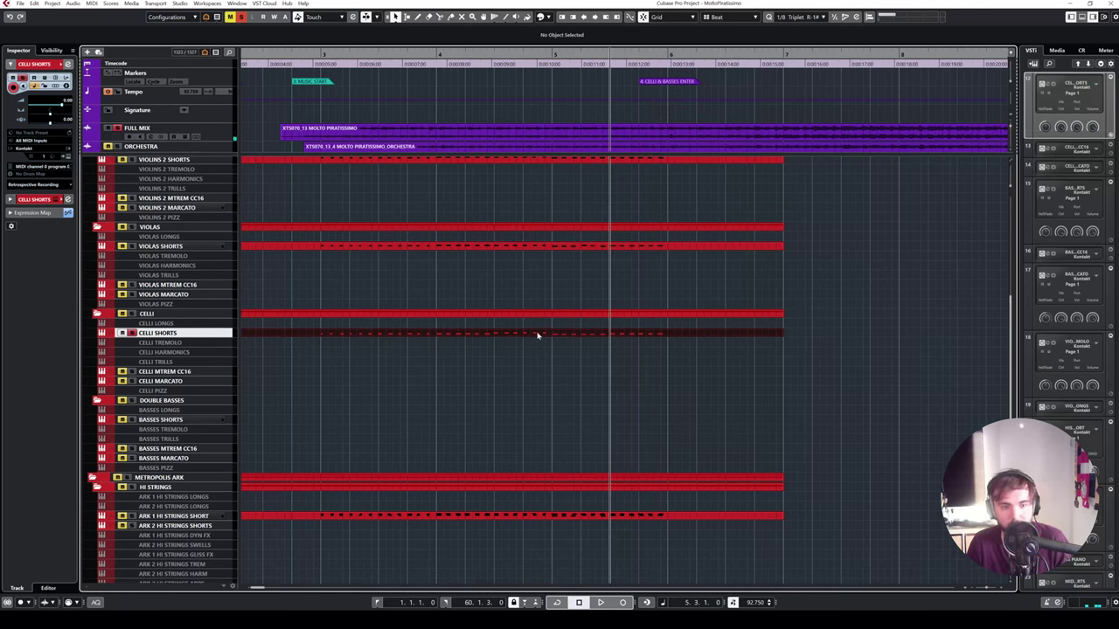
pyautogui.doubleClick(689, 335)
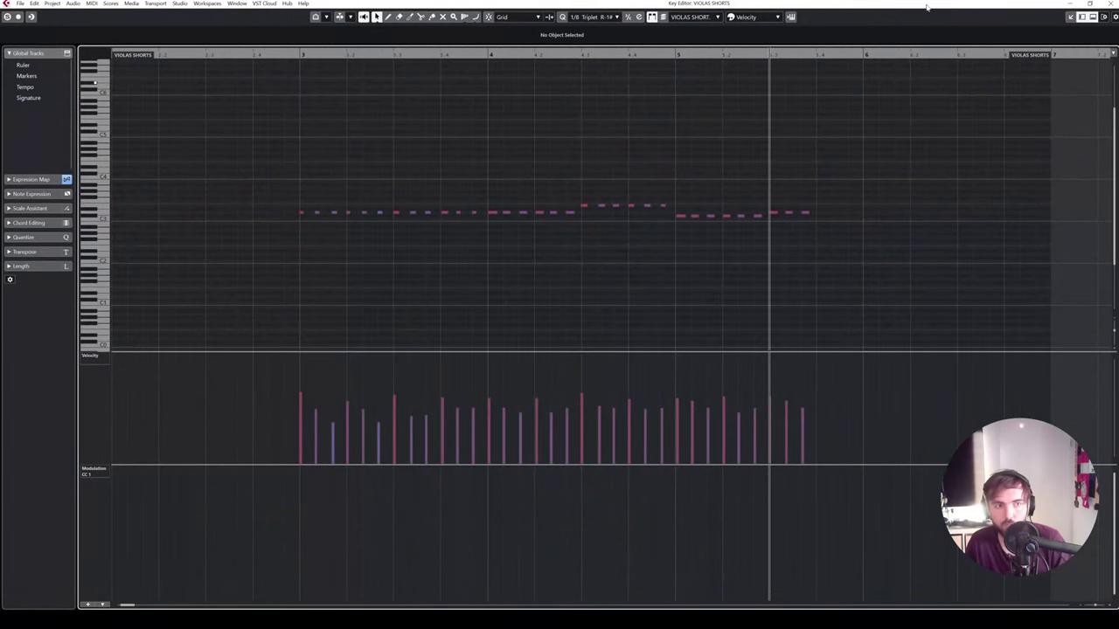
pyautogui.click(1110, 3)
pyautogui.press('KP_Multiply')
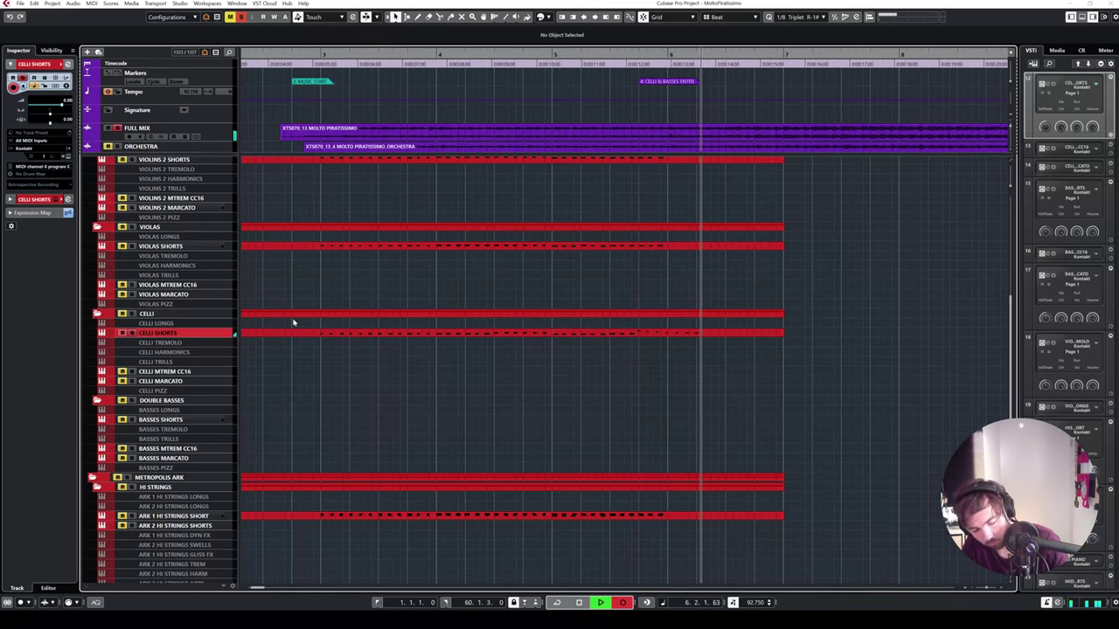
pyautogui.press('space')
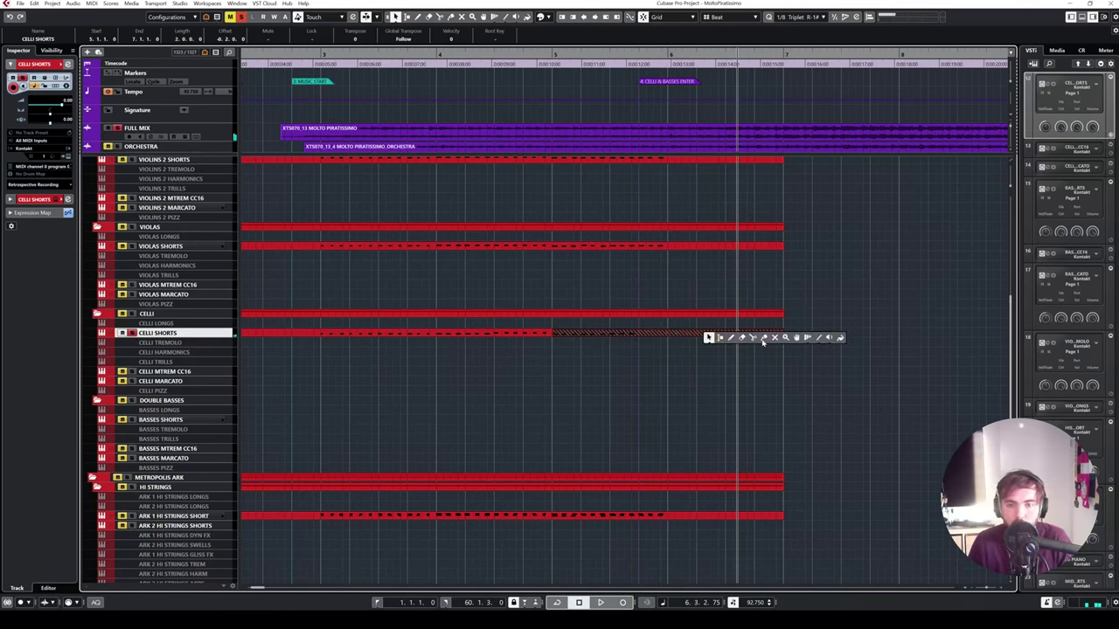
# - Quantize the newly recorded celli notes at the end of bar 5 and in bar 6 to 1/8 Triplet, and play them back
pyautogui.doubleClick(661, 336)
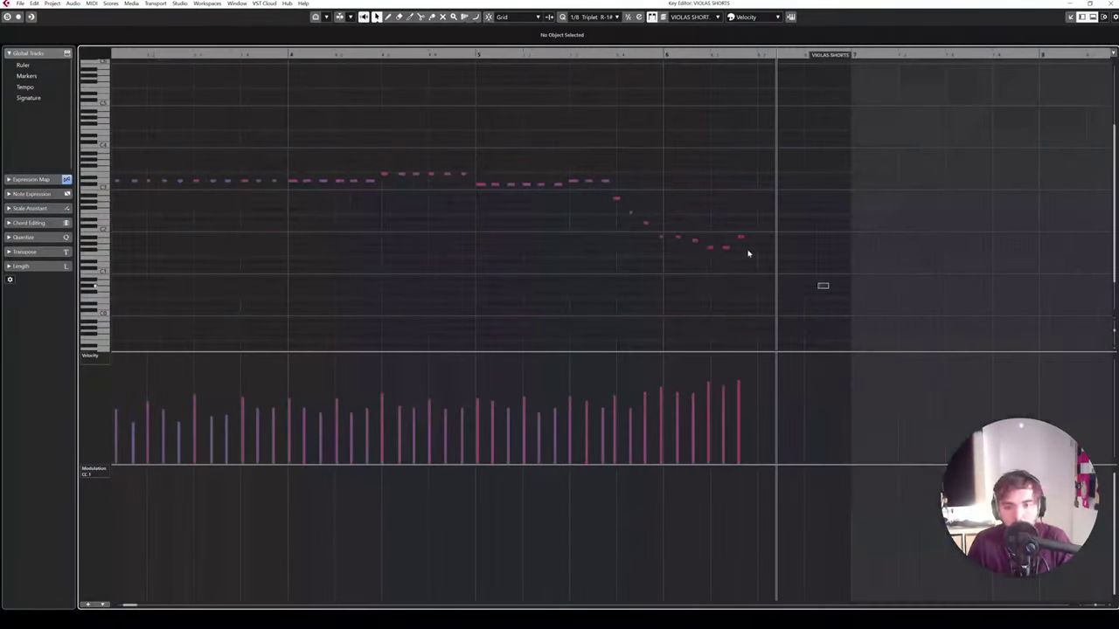
pyautogui.moveTo(804, 281); pyautogui.dragTo(657, 205)
pyautogui.press('space')
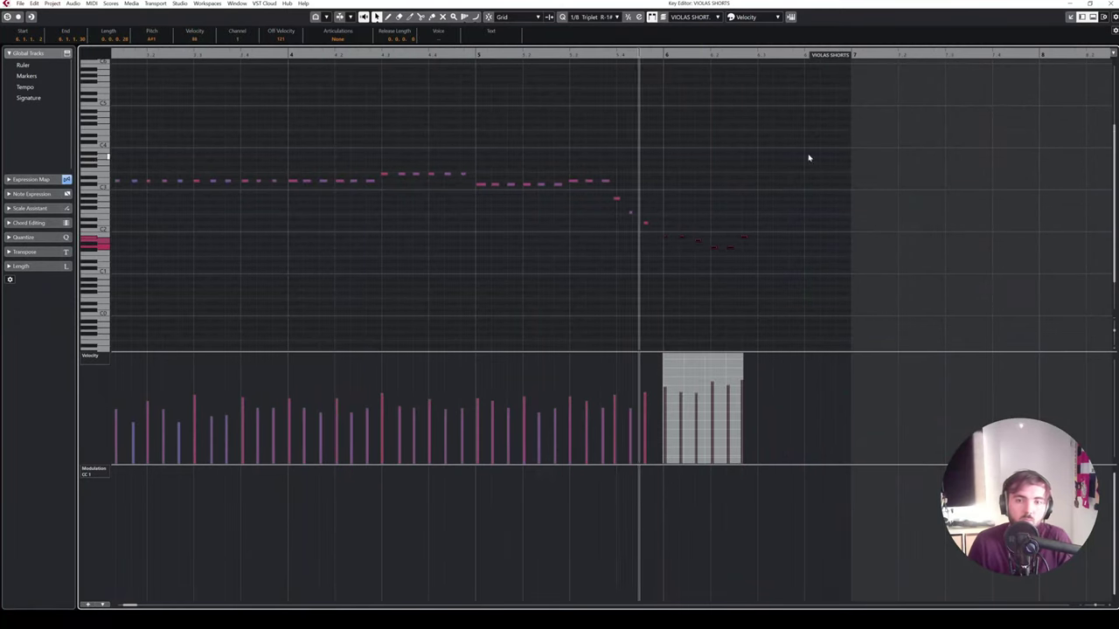
pyautogui.press('space')
pyautogui.moveTo(778, 259); pyautogui.dragTo(603, 177)
pyautogui.press('q')
pyautogui.click(604, 160)
pyautogui.click(594, 58)
pyautogui.press('space')
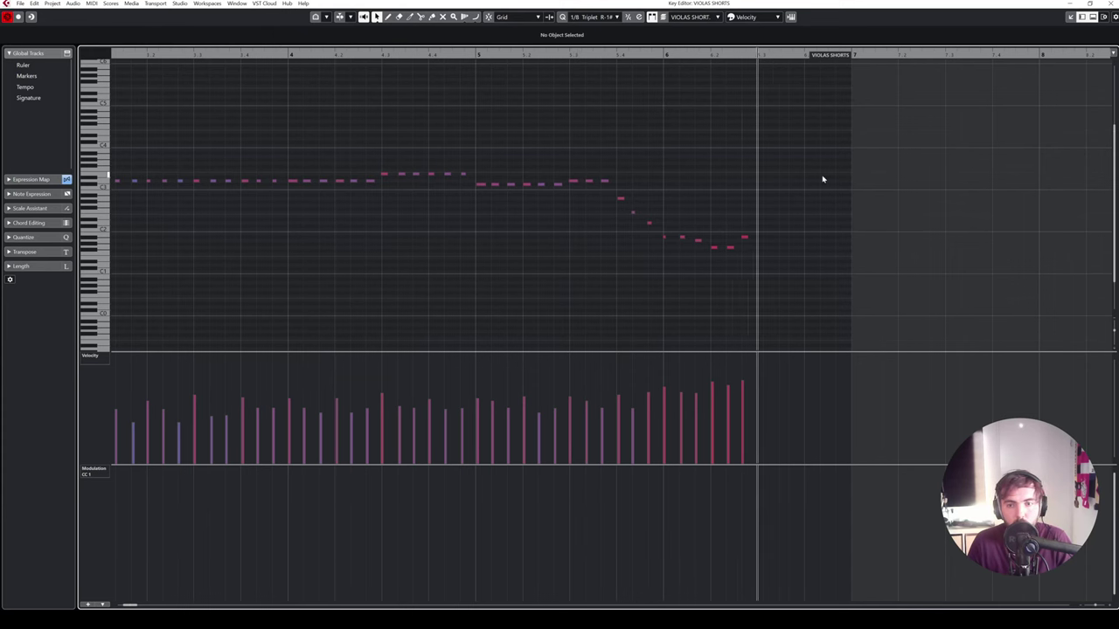
pyautogui.press('space')
# - Close the editor and replay the reference from before bar 6 to bar 7 to hear how the celli line continues
pyautogui.click(1108, 4)
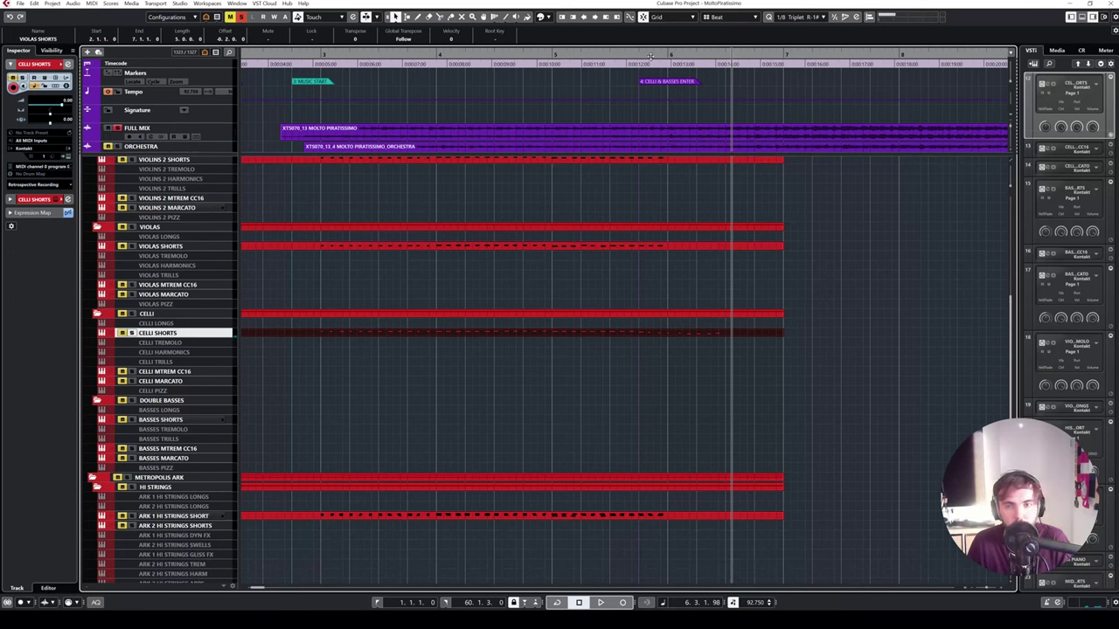
pyautogui.click(601, 59)
pyautogui.press('space')
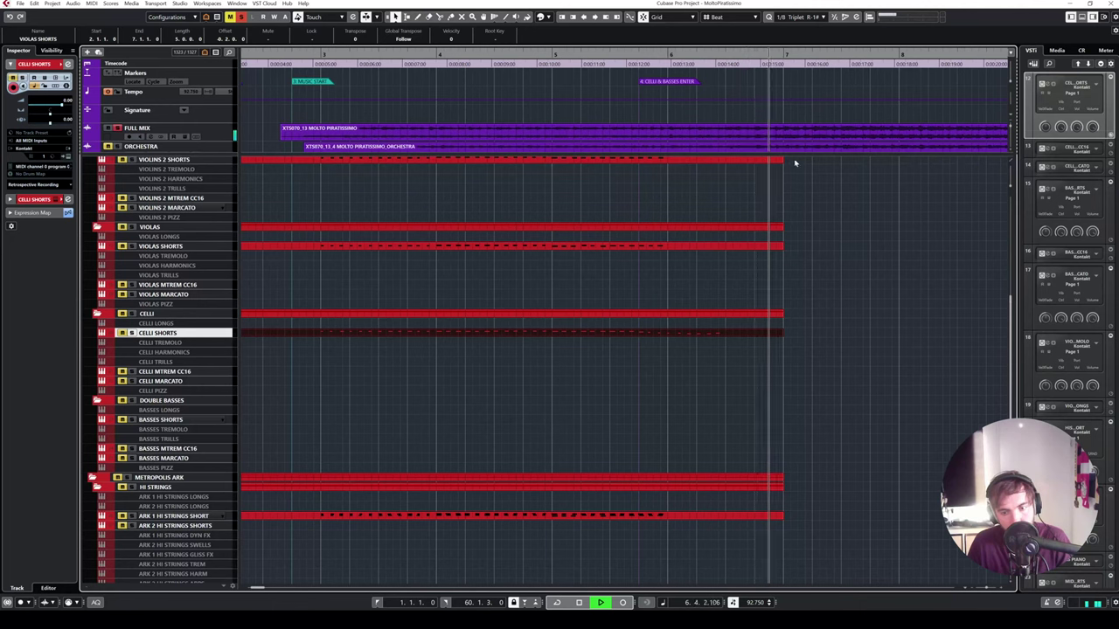
pyautogui.click(666, 59)
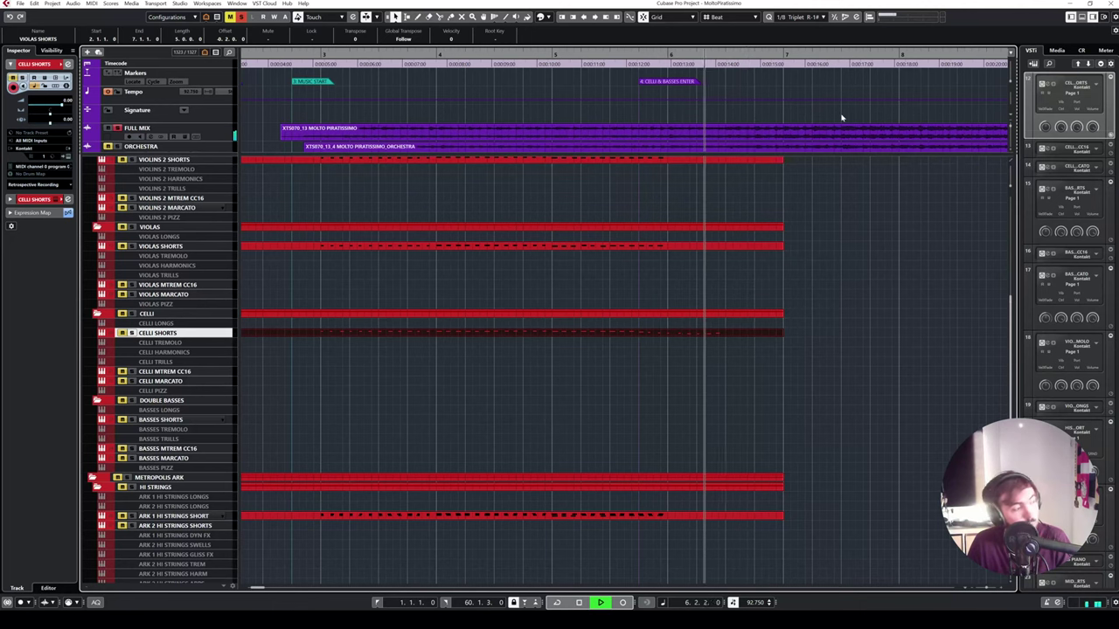
pyautogui.press('space')
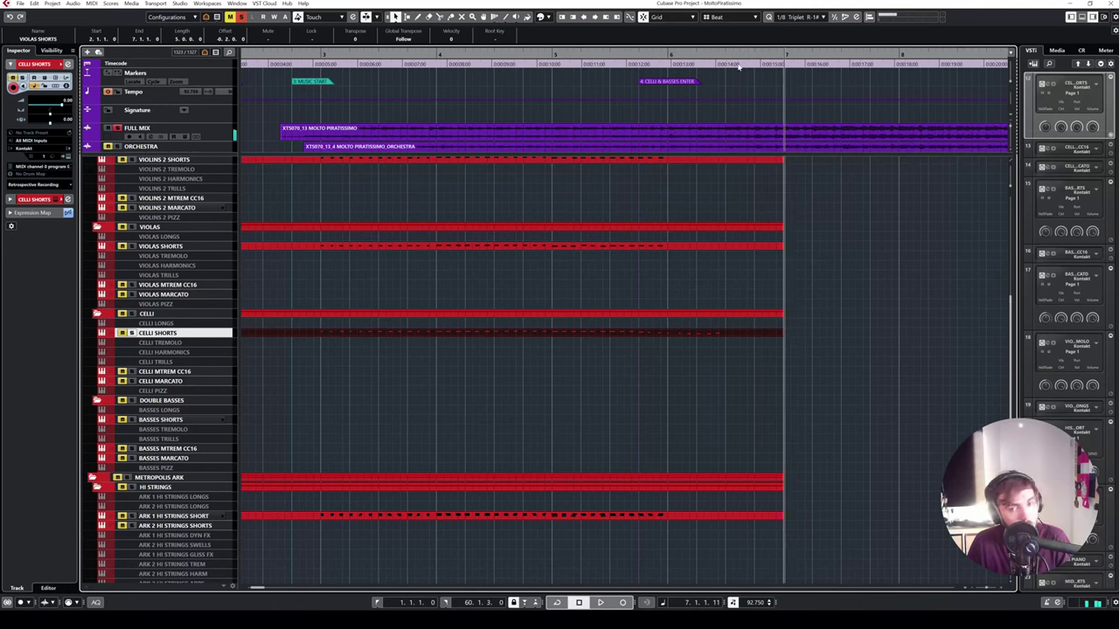
pyautogui.hotkey('shift', 'b')
pyautogui.press('space')
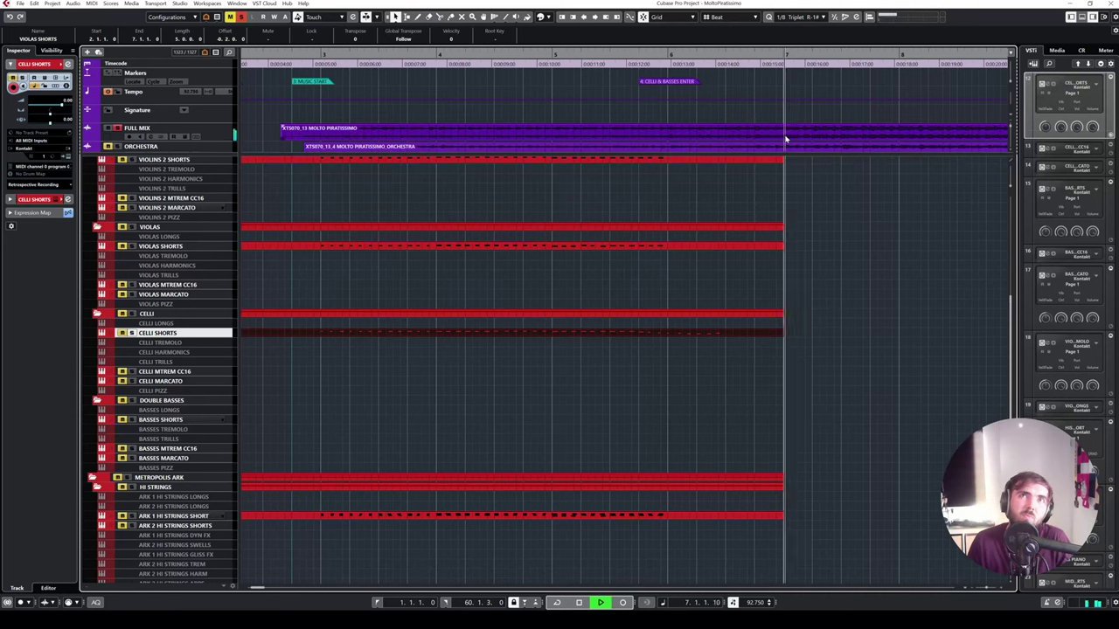
pyautogui.press('space')
# - Extend the CELLI SHORTS part to 7.4.1 and open its notes to rework the last two notes of the bar 6 run
pyautogui.click(820, 339)
pyautogui.moveTo(780, 334); pyautogui.dragTo(847, 332)
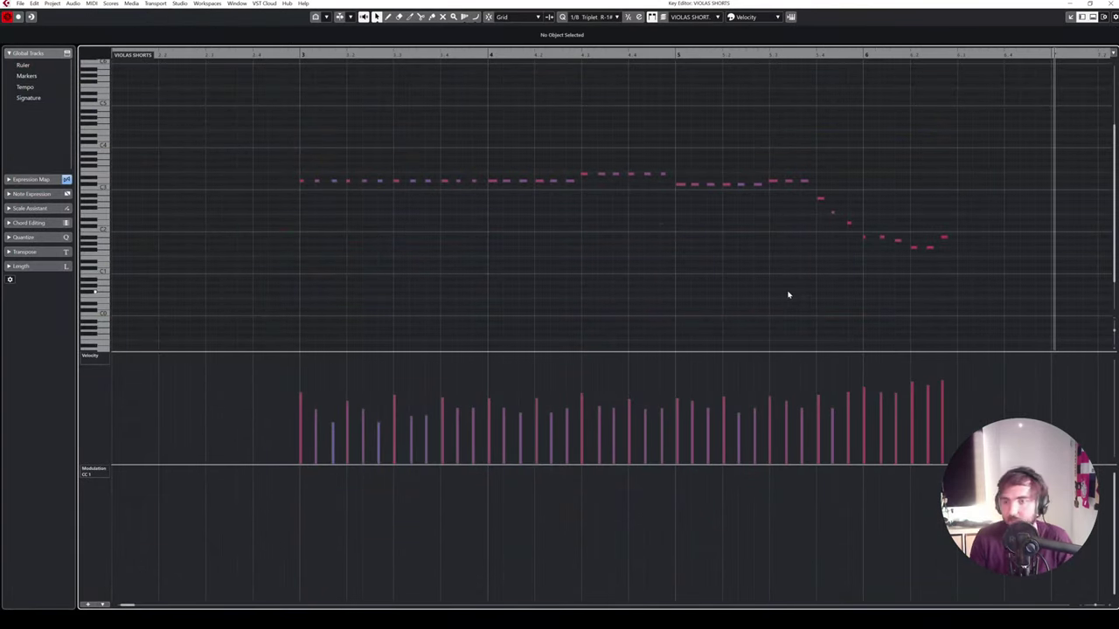
pyautogui.hscroll(5, 787, 297)
pyautogui.moveTo(416, 227); pyautogui.dragTo(460, 245)
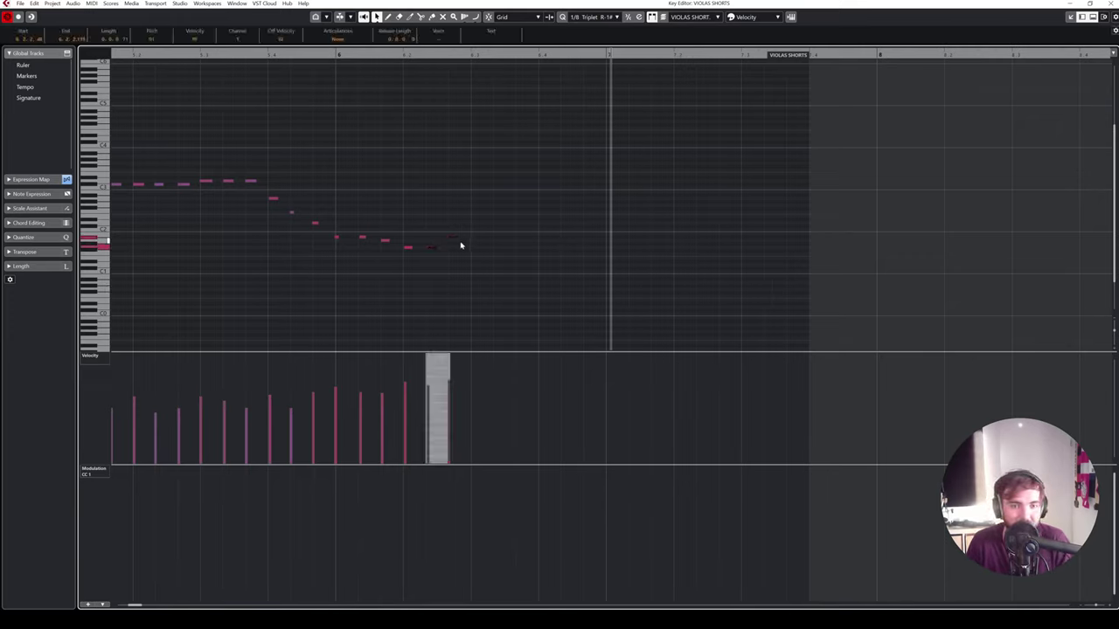
pyautogui.click(384, 213)
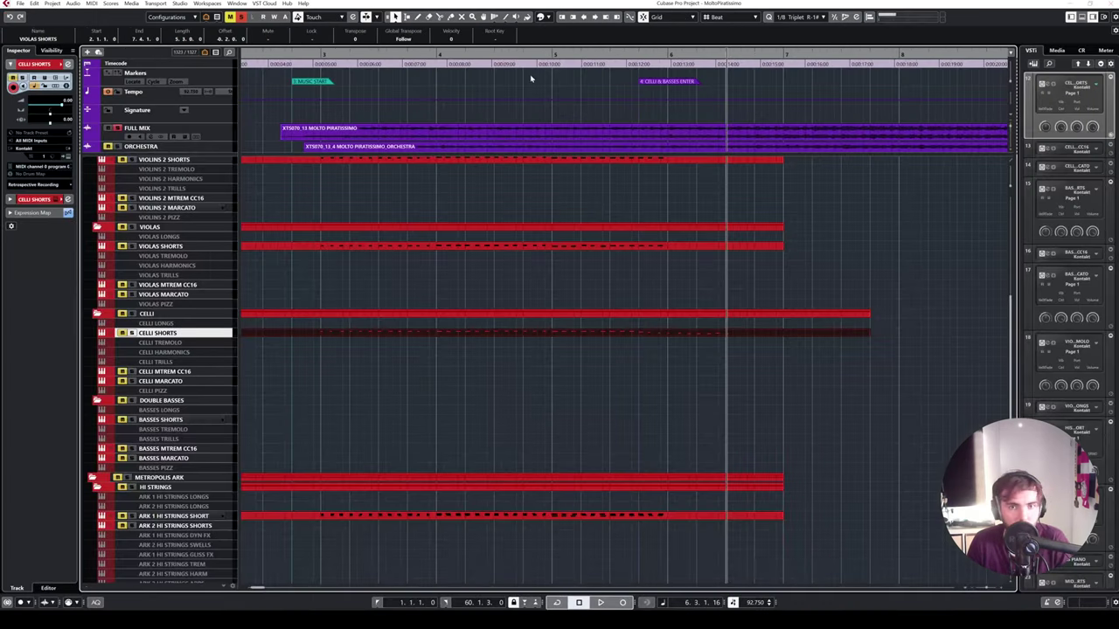
# - Check the reference up to 6.4 and add a short A1 note within beat 6.3 of the CELLI SHORTS part
pyautogui.click(583, 55)
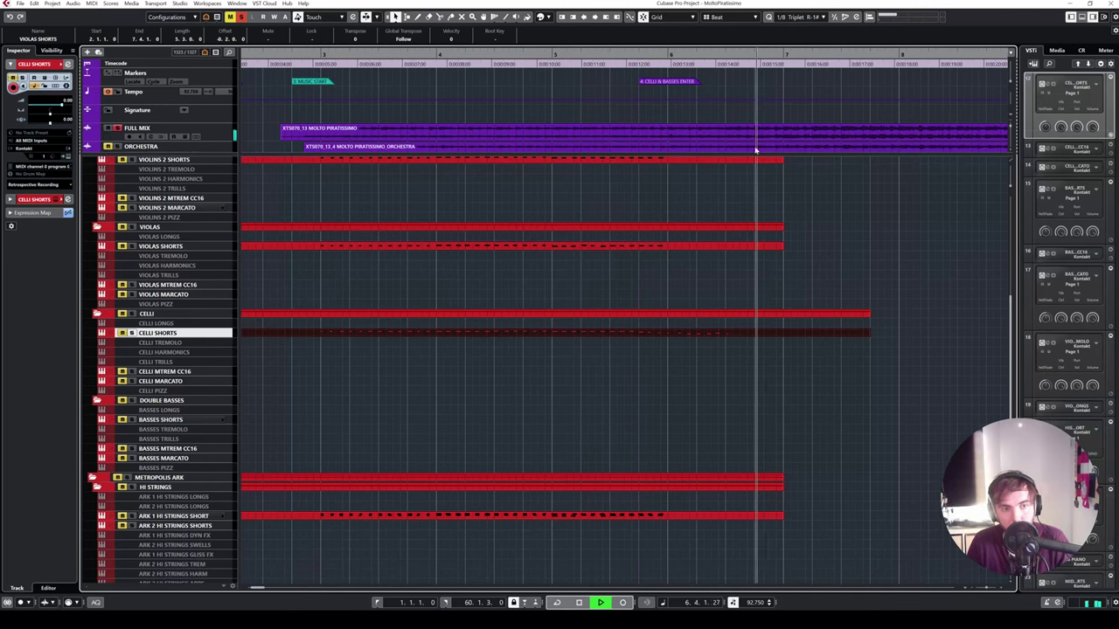
pyautogui.press('space')
pyautogui.doubleClick(785, 337)
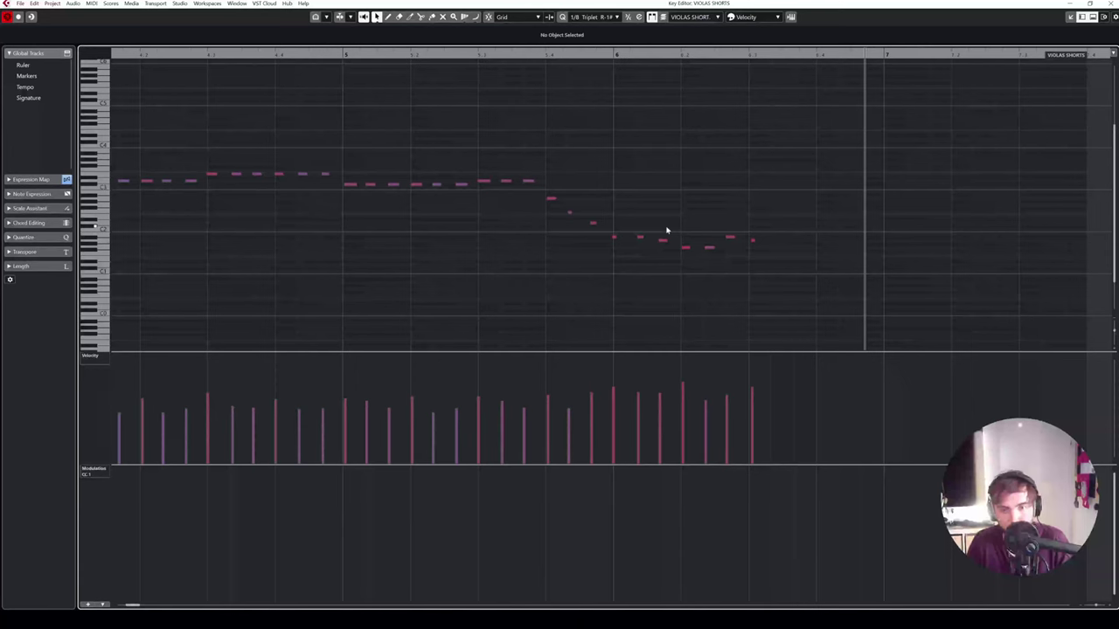
pyautogui.click(775, 58)
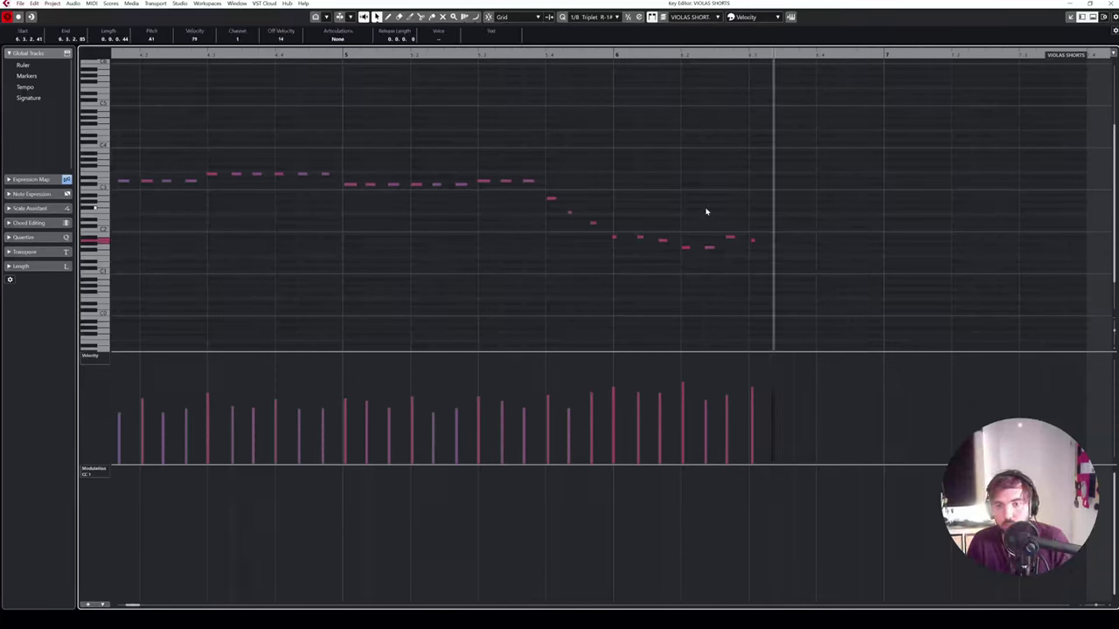
# - Copy the first three celli notes of bar 6 to beat 6.4 and transpose the copies to A1
pyautogui.moveTo(661, 256); pyautogui.dragTo(610, 231)
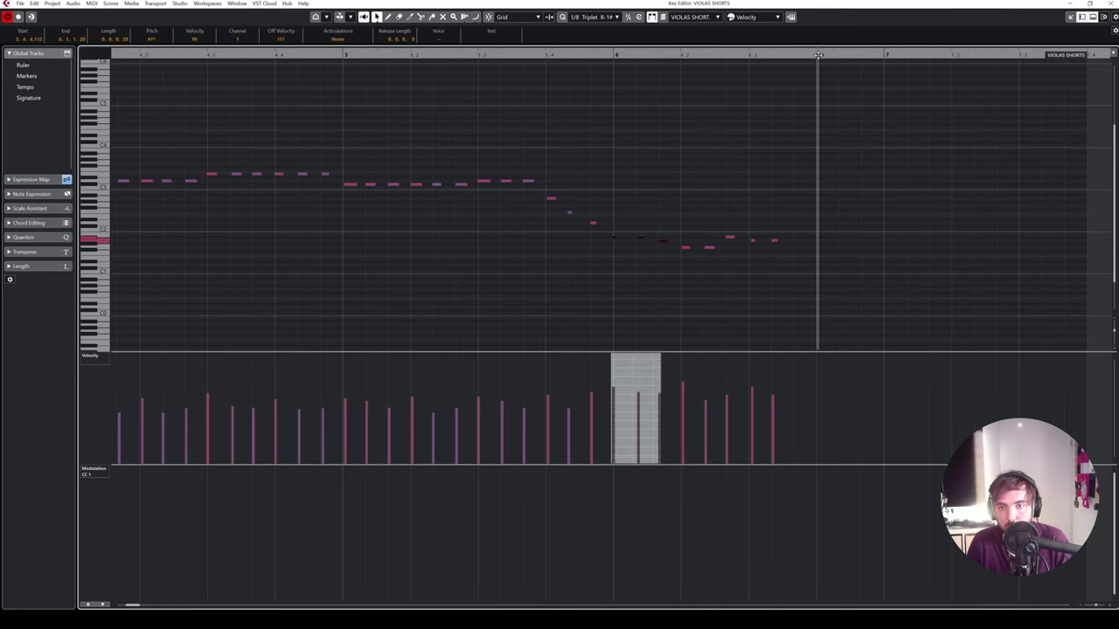
pyautogui.hotkey('ctrl', 'v')
pyautogui.moveTo(867, 219); pyautogui.dragTo(842, 240)
pyautogui.moveTo(881, 230); pyautogui.dragTo(867, 247)
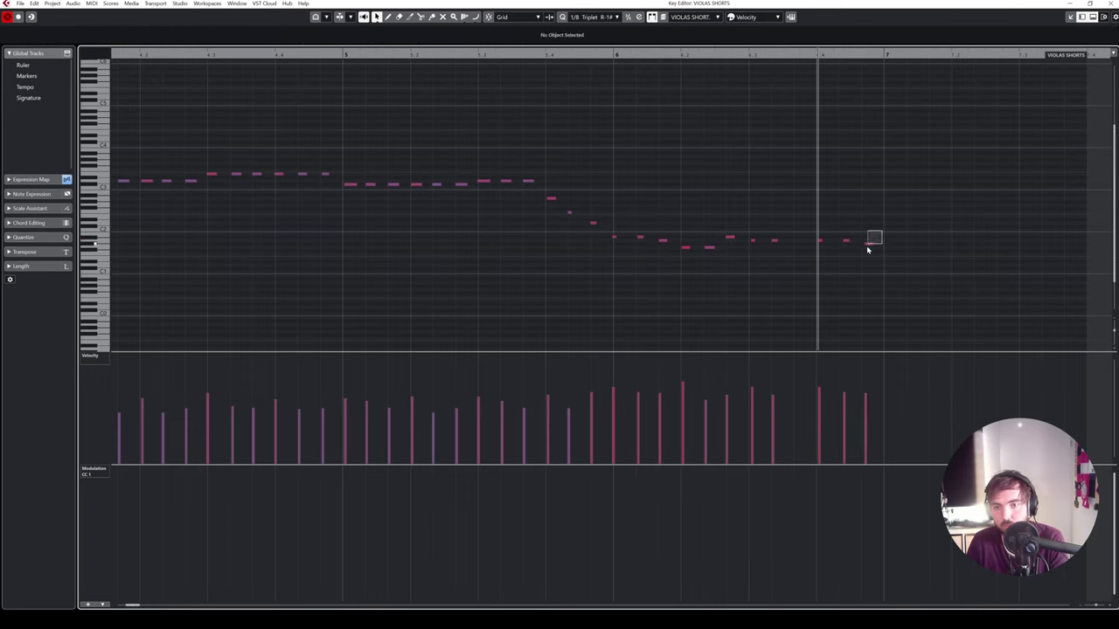
# - Play the reference from the end of bar 6 to bar 8, check the celli part's notes, and solo CELLI SHORTS
pyautogui.click(1108, 4)
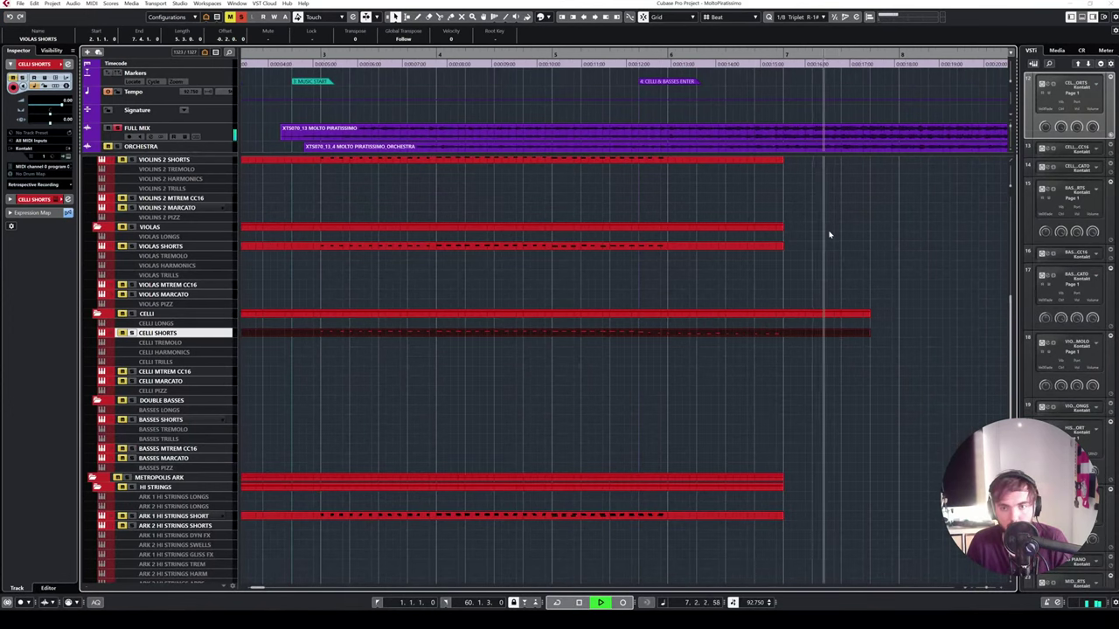
pyautogui.press('space')
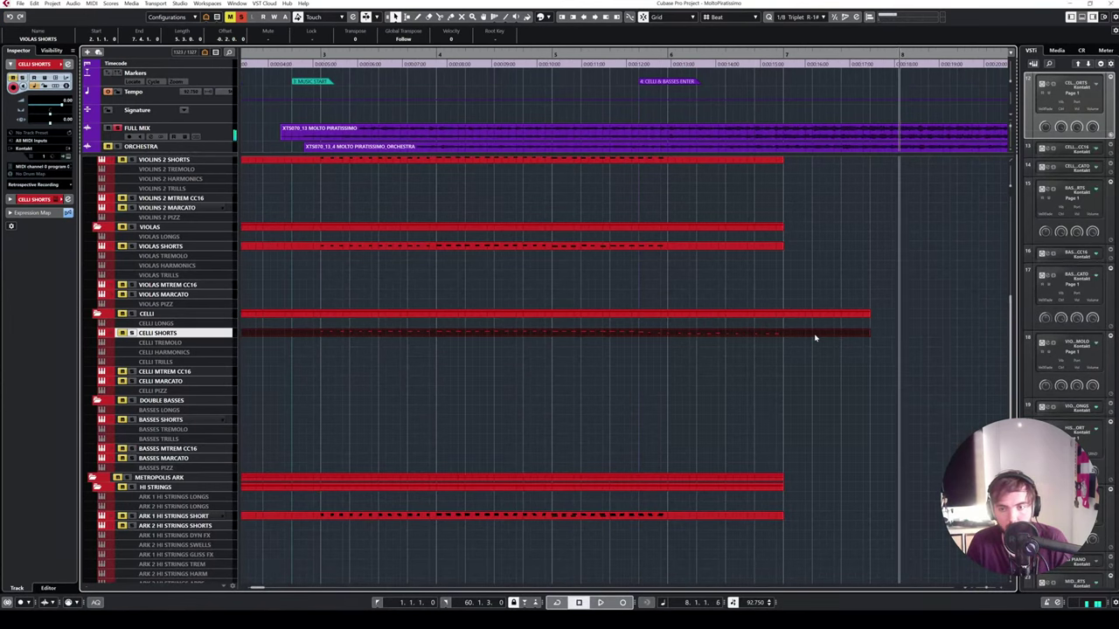
pyautogui.doubleClick(814, 335)
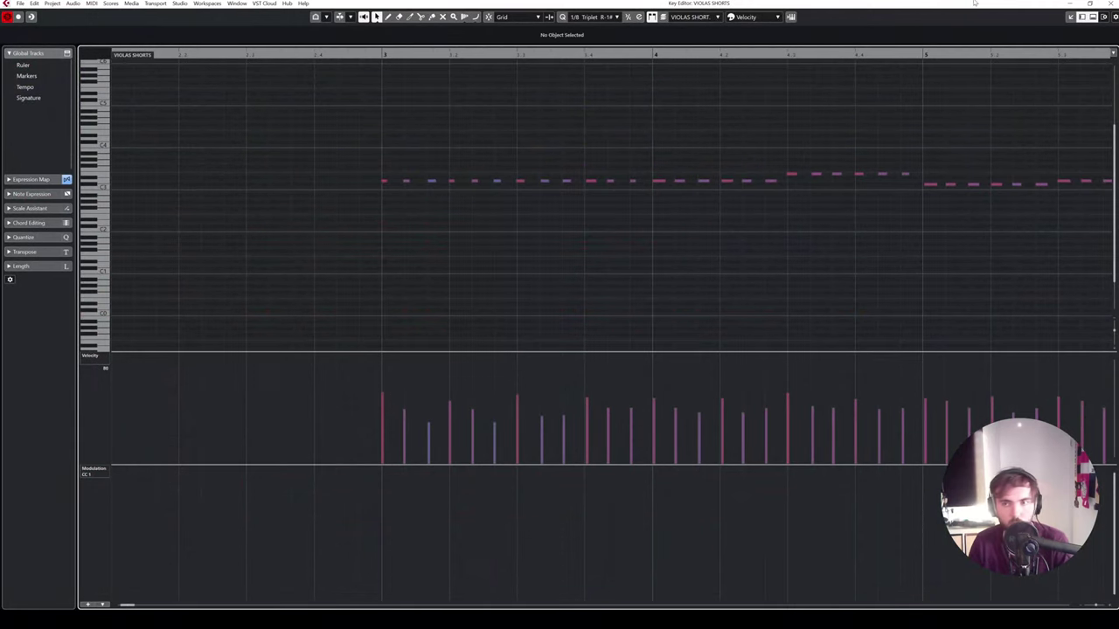
pyautogui.hotkey('ctrl', 'e')
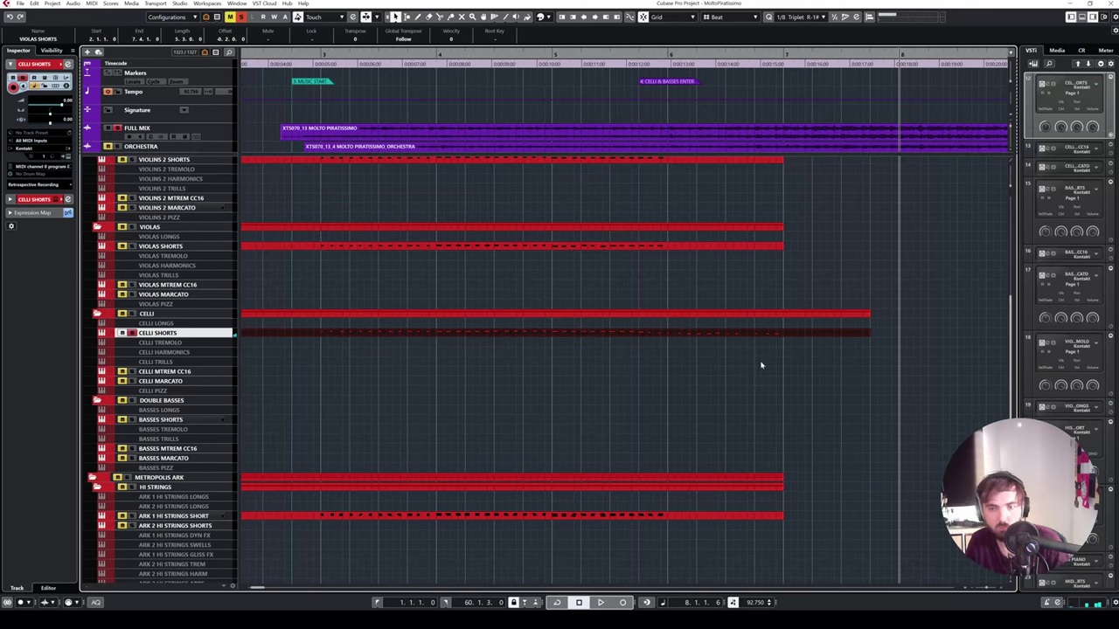
# - Add a short D1 note at the start of bar 7 in the CELLI SHORTS part and close the editor
pyautogui.doubleClick(759, 336)
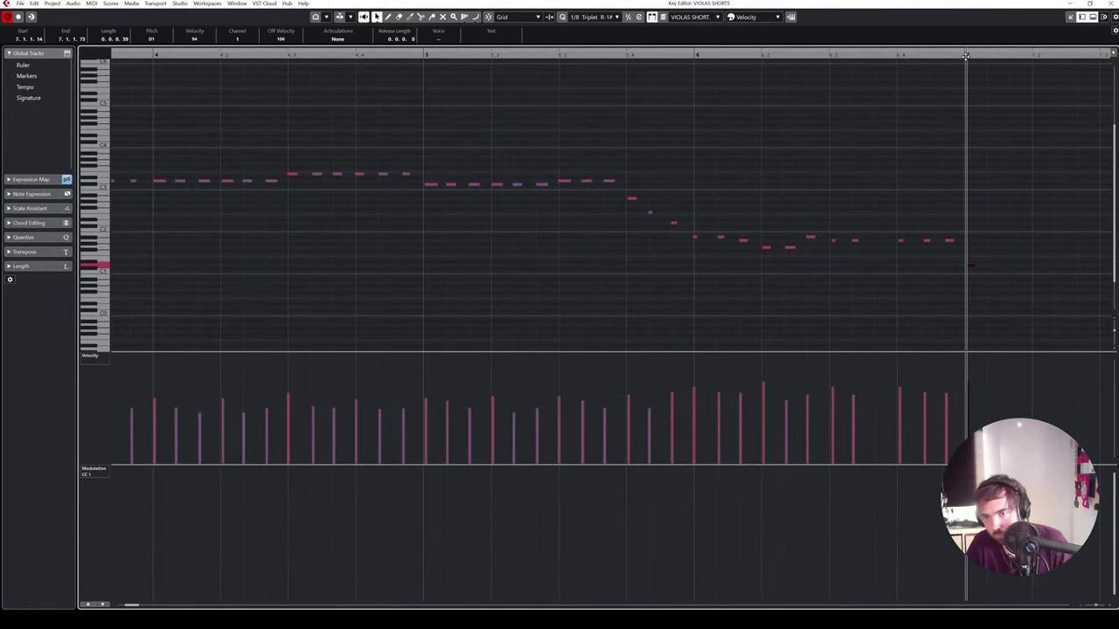
pyautogui.moveTo(966, 56); pyautogui.dragTo(948, 35)
pyautogui.click(907, 148)
pyautogui.click(1110, 4)
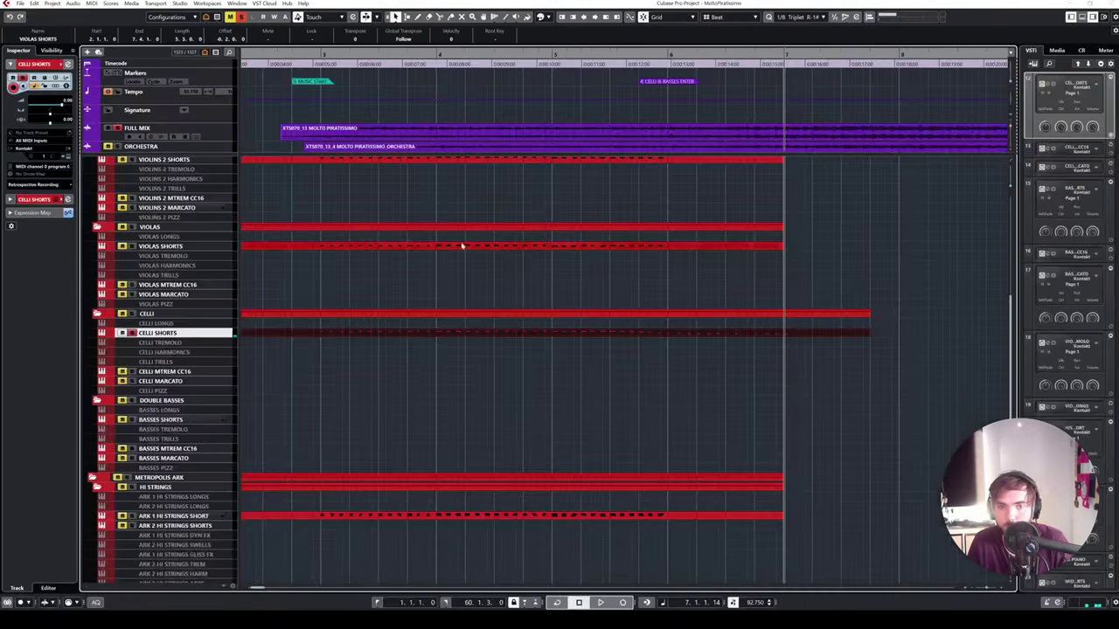
# - Play the celli run against the full mix from before bar 6 and check its notes in the editor
pyautogui.press('space')
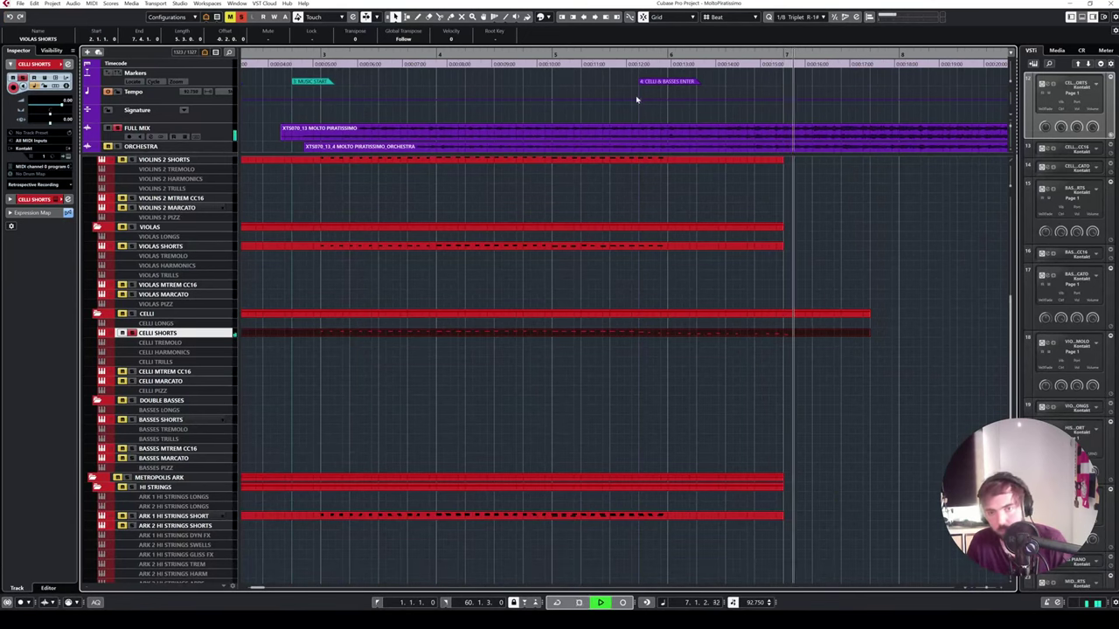
pyautogui.press('space')
pyautogui.click(638, 63)
pyautogui.press('space')
pyautogui.doubleClick(703, 337)
pyautogui.hscroll(2, 720, 305)
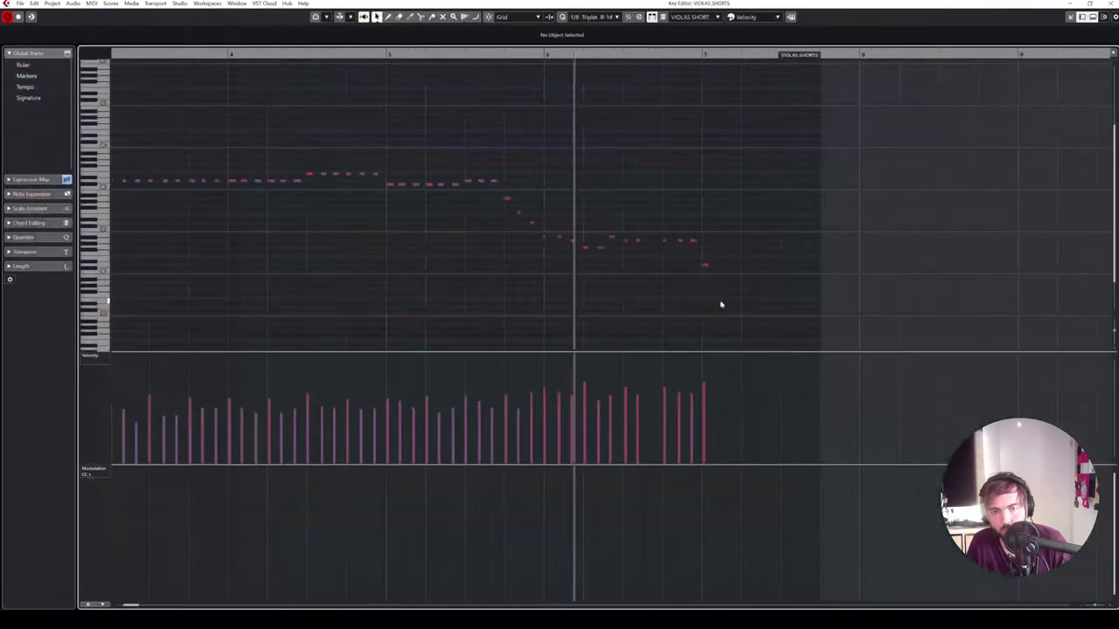
pyautogui.click(486, 56)
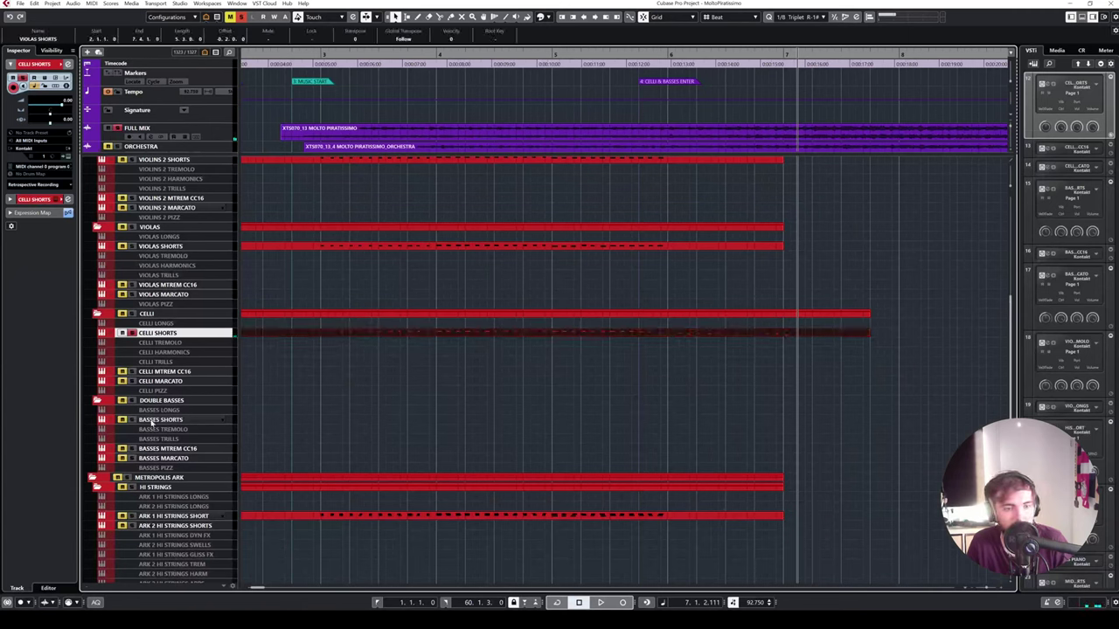
# - Select the BASSES SHORTS track and play the full mix repeatedly from bar 5 to study the celli and basses entry
pyautogui.click(581, 55)
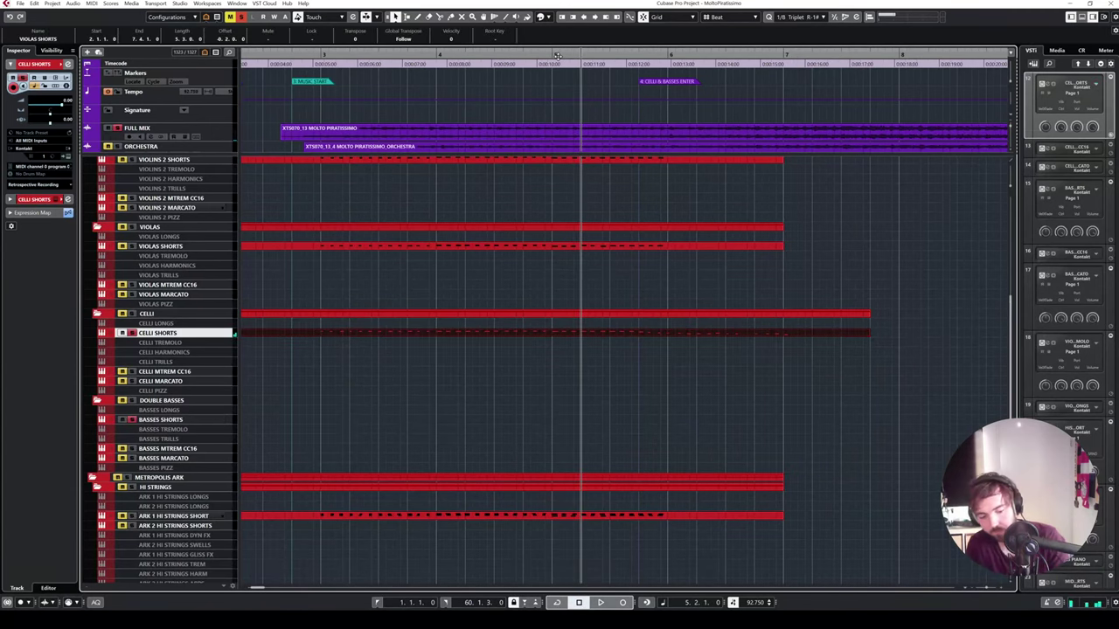
pyautogui.click(179, 420)
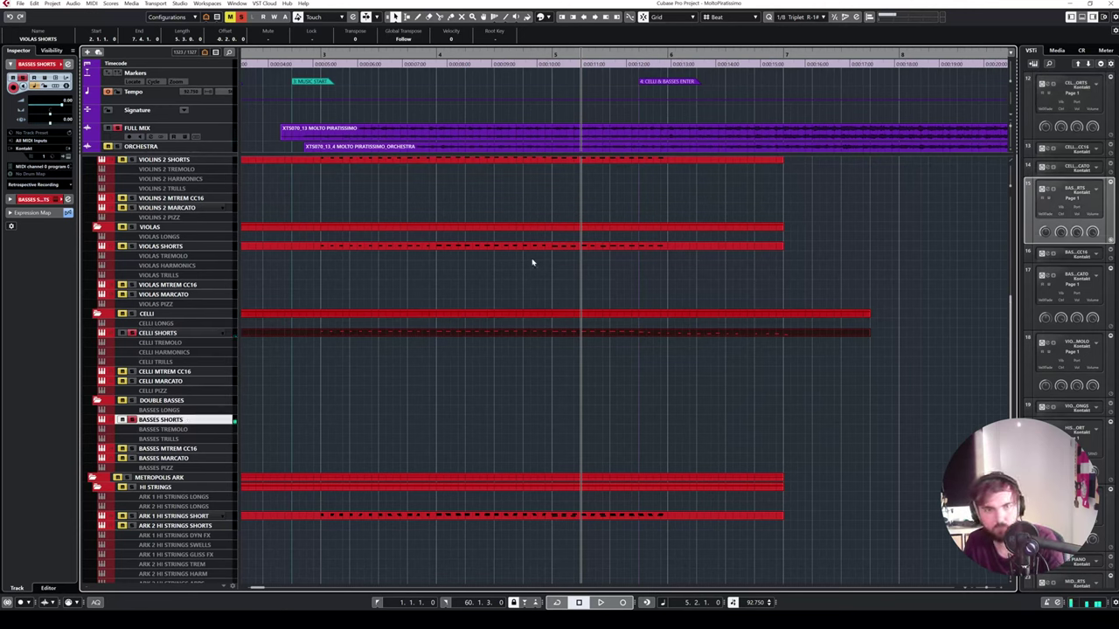
pyautogui.press('space')
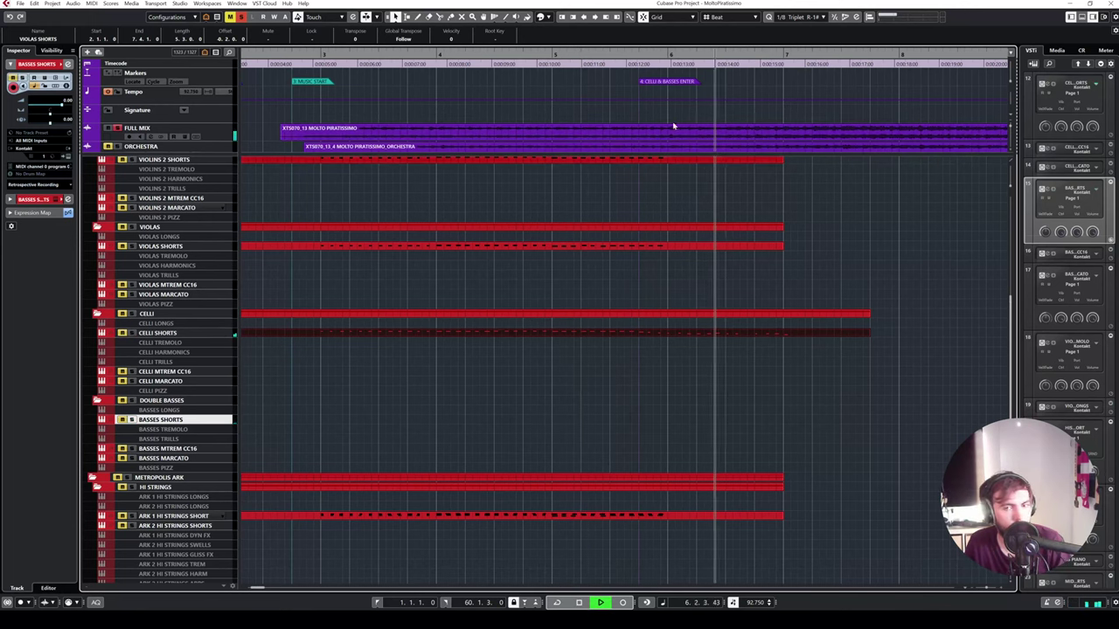
pyautogui.click(623, 55)
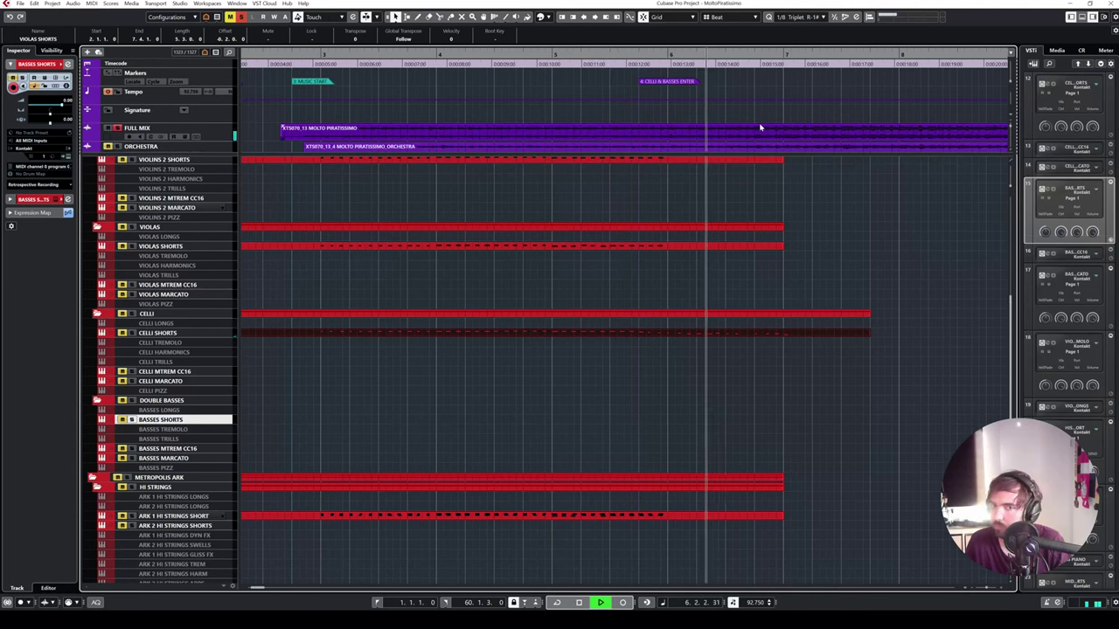
pyautogui.click(616, 56)
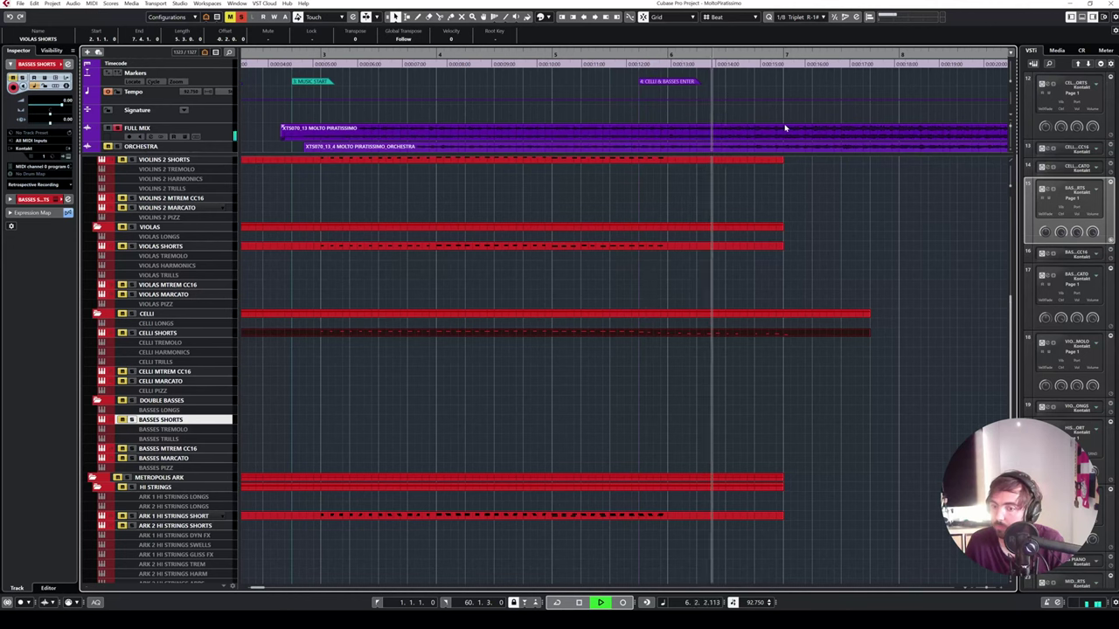
pyautogui.press('space')
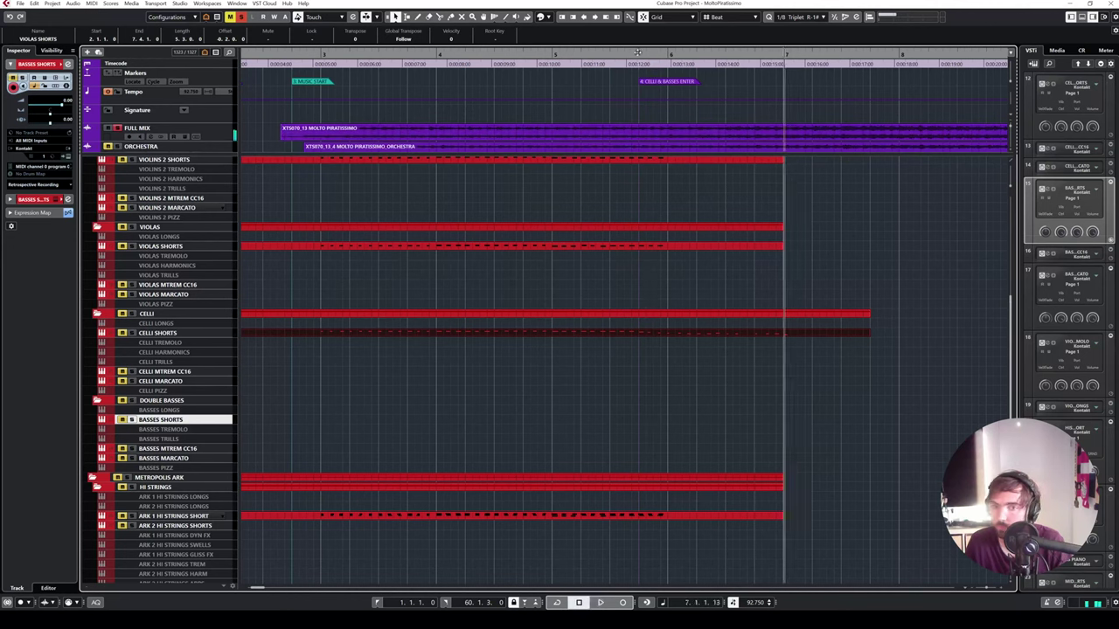
pyautogui.click(619, 54)
pyautogui.press('space')
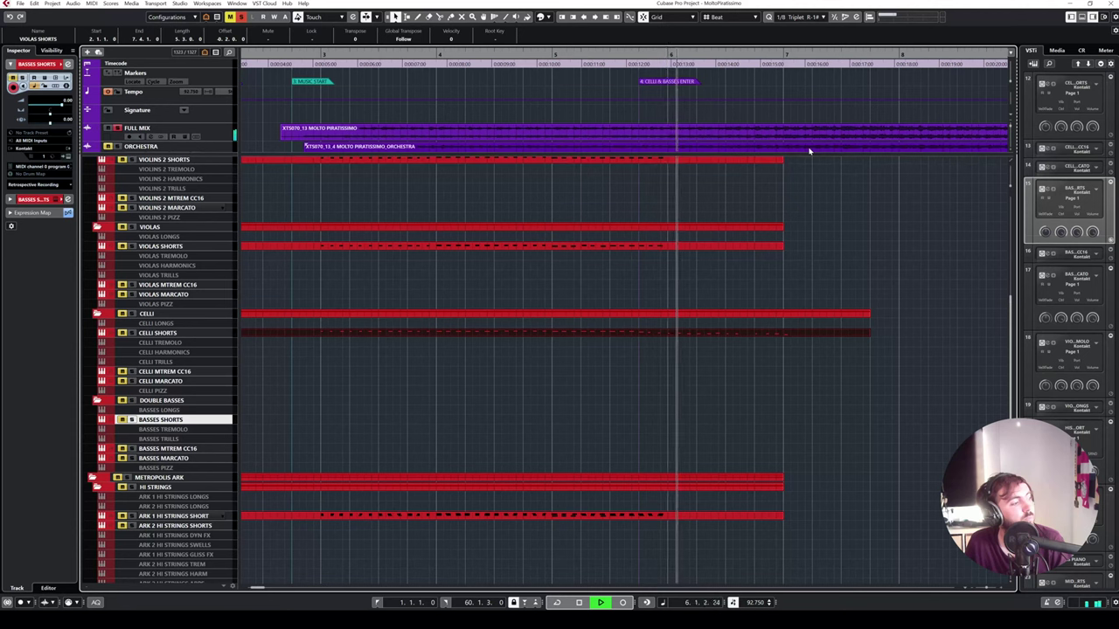
pyautogui.press('space')
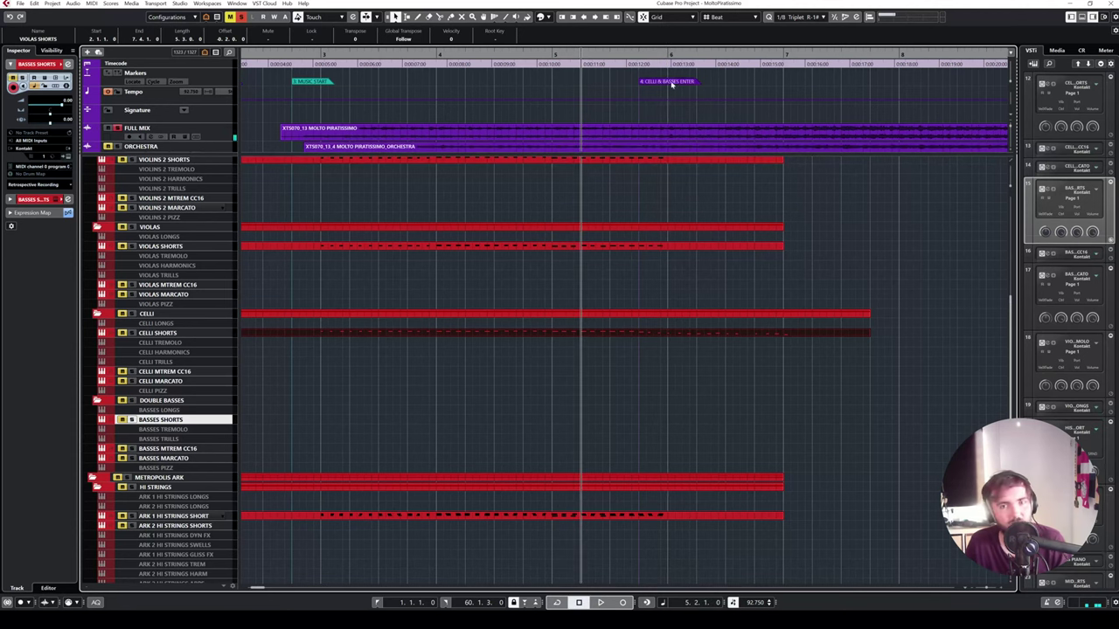
# - Rehearse the bass line on the soloed BASSES SHORTS track against the full mix up to bar 7
pyautogui.press('space')
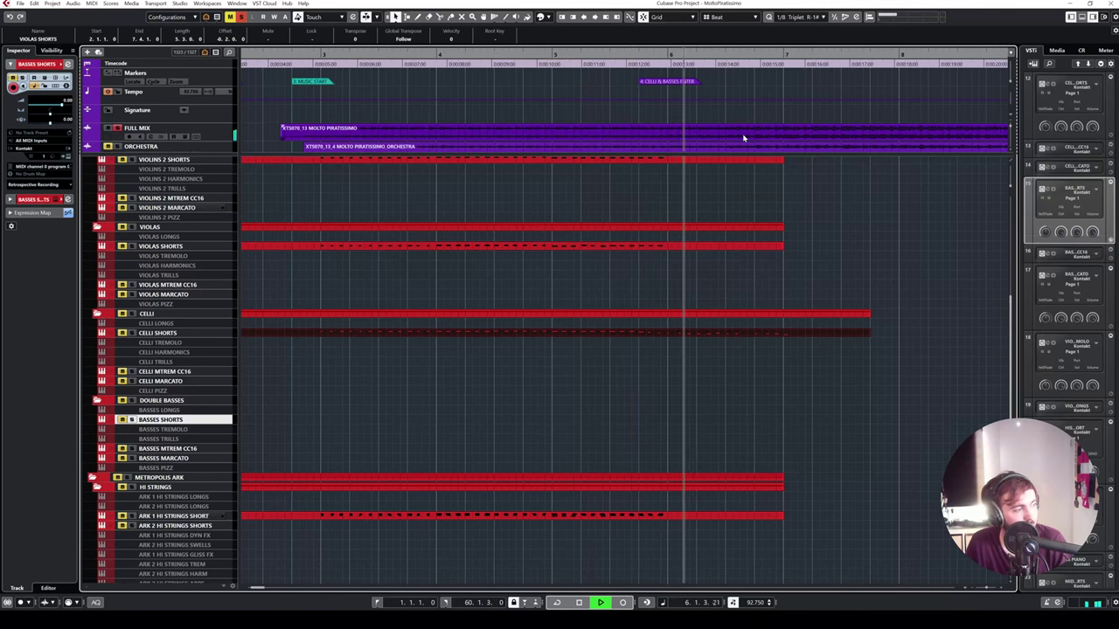
pyautogui.press('space')
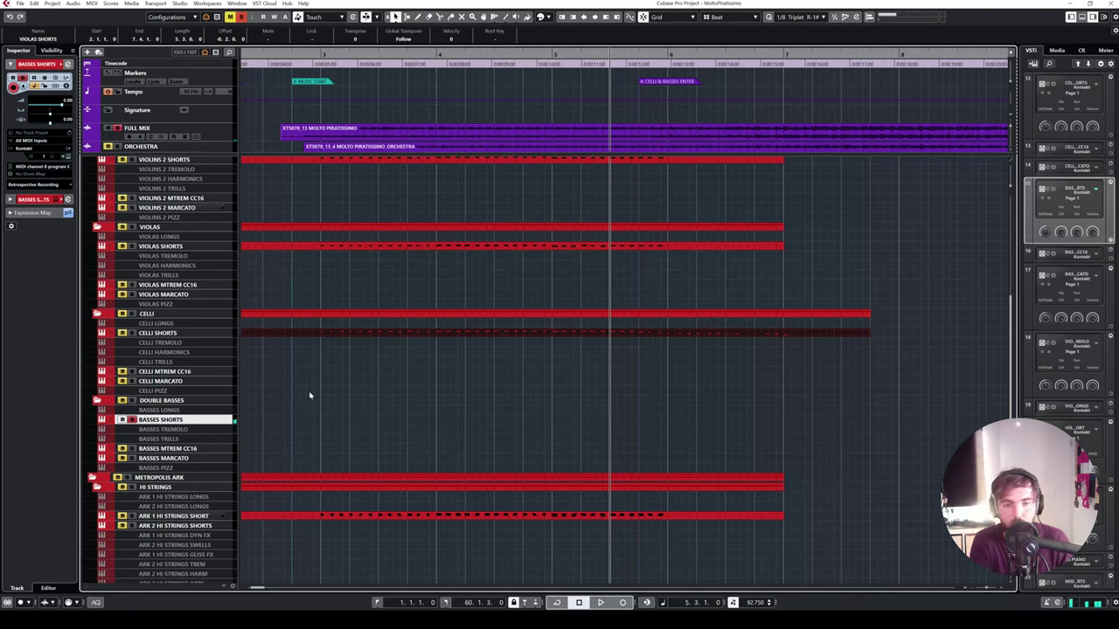
pyautogui.press('space')
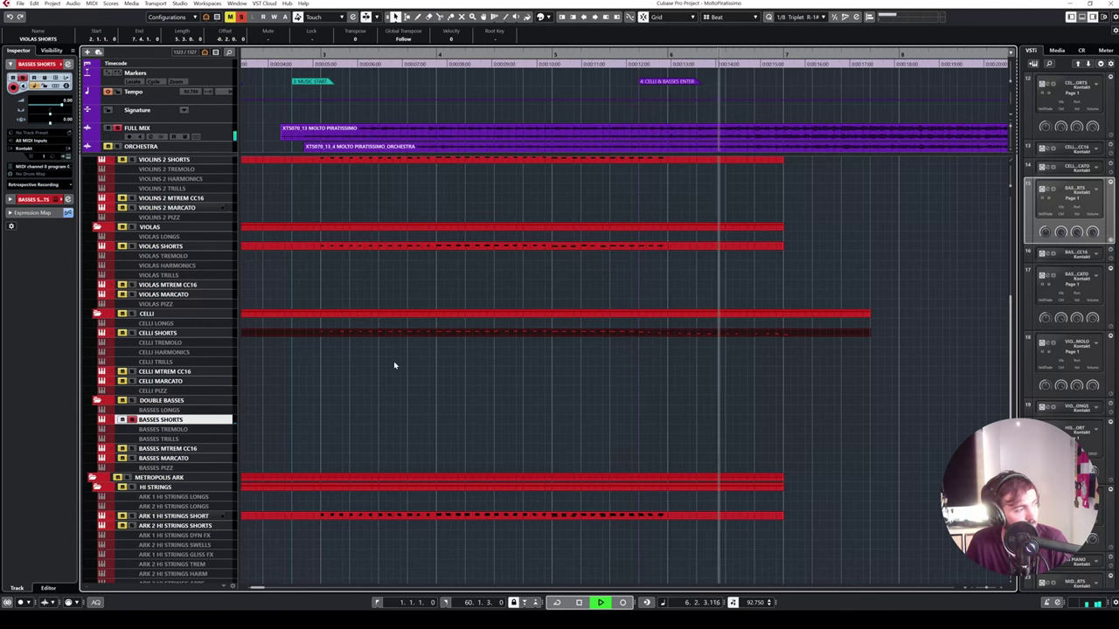
pyautogui.press('space')
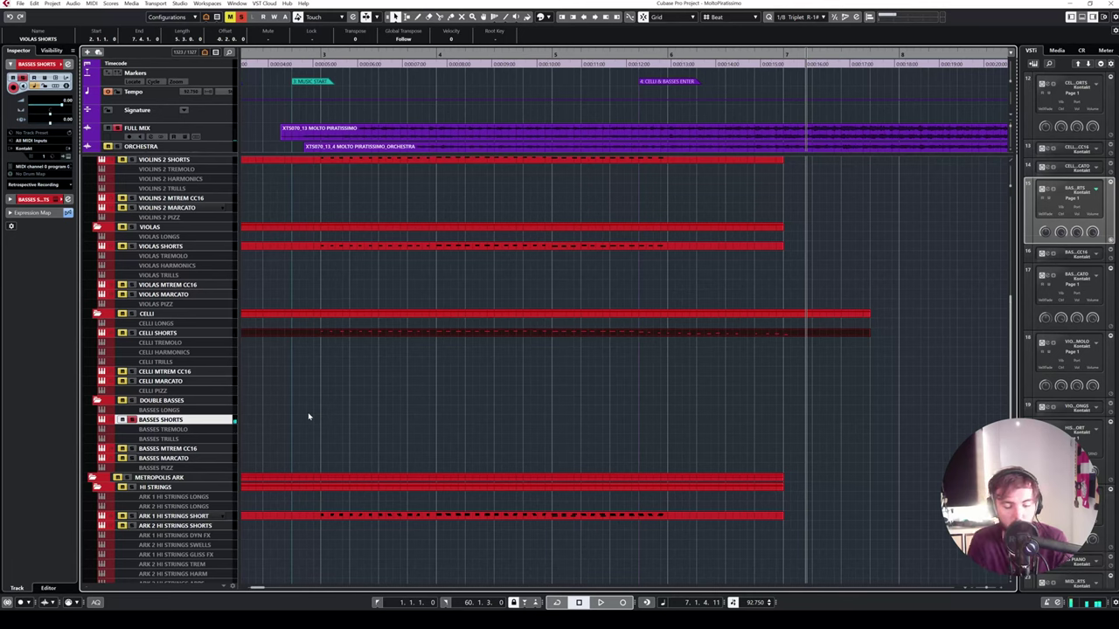
# - Record the bass line into BASSES SHORTS from beat 5.3 past the start of bar 7
pyautogui.click(626, 57)
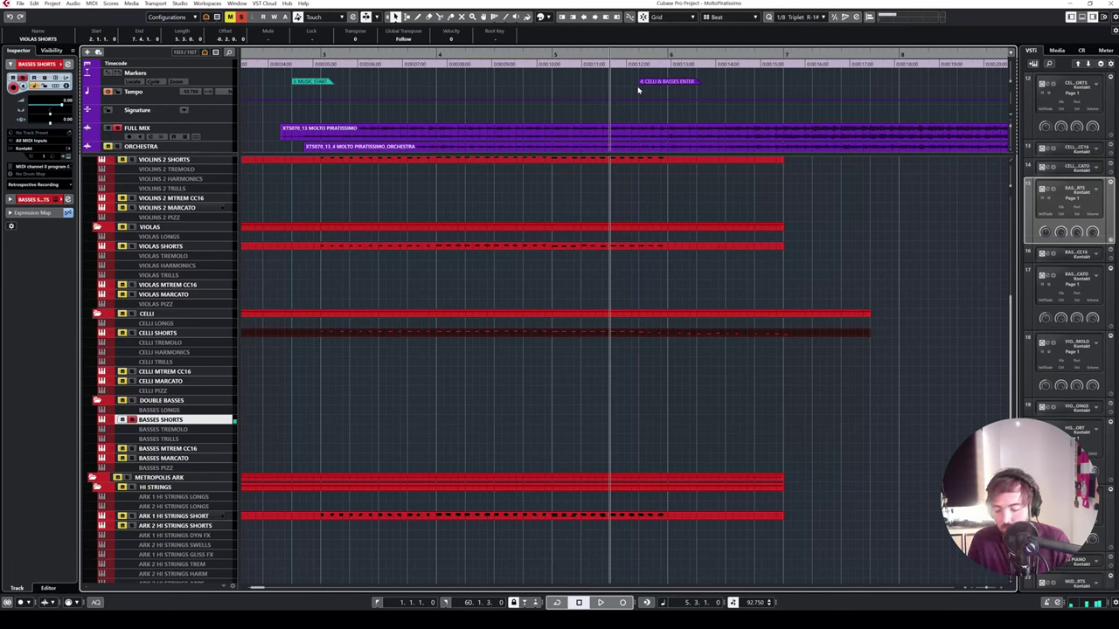
pyautogui.press('KP_Multiply')
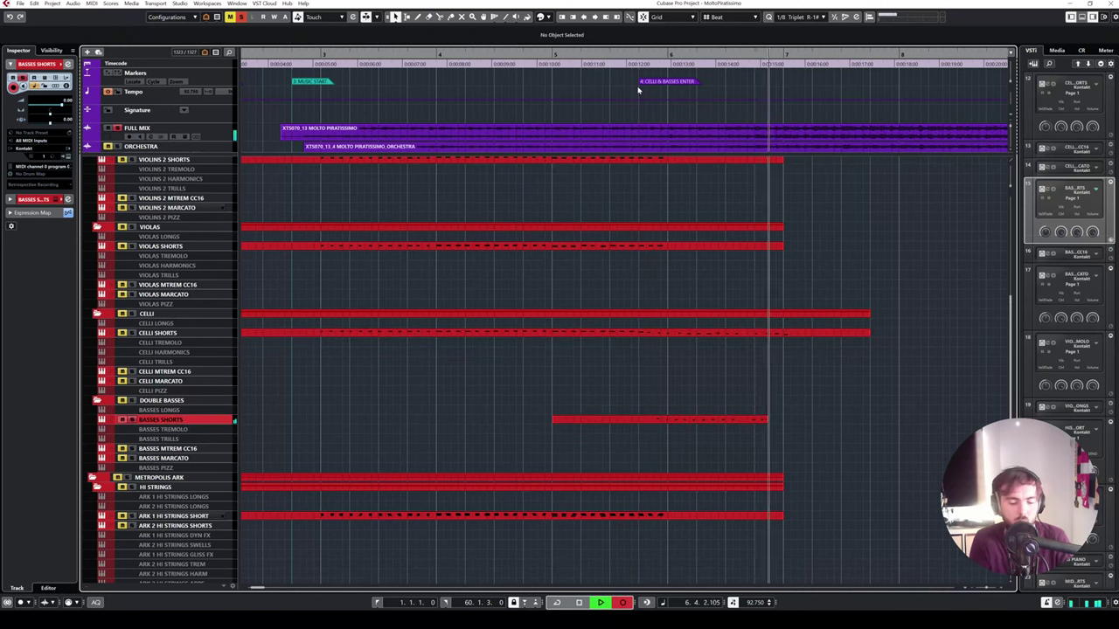
pyautogui.press('space')
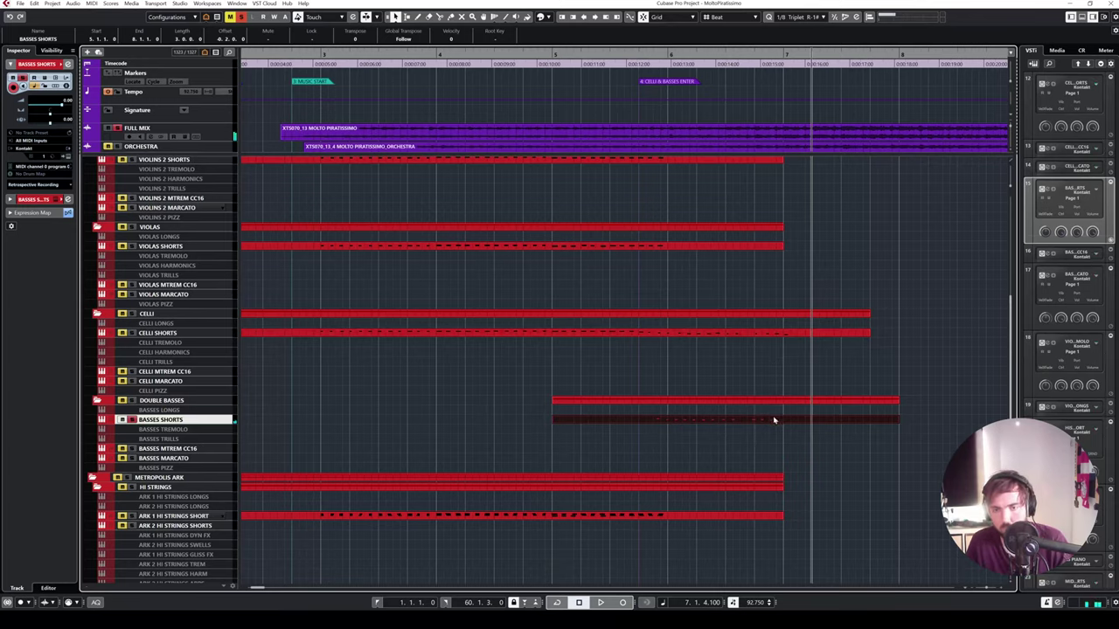
# - Quantize all recorded notes in the BASSES SHORTS part to the 1/8 triplet grid
pyautogui.doubleClick(774, 421)
pyautogui.moveTo(200, 147); pyautogui.dragTo(512, 303)
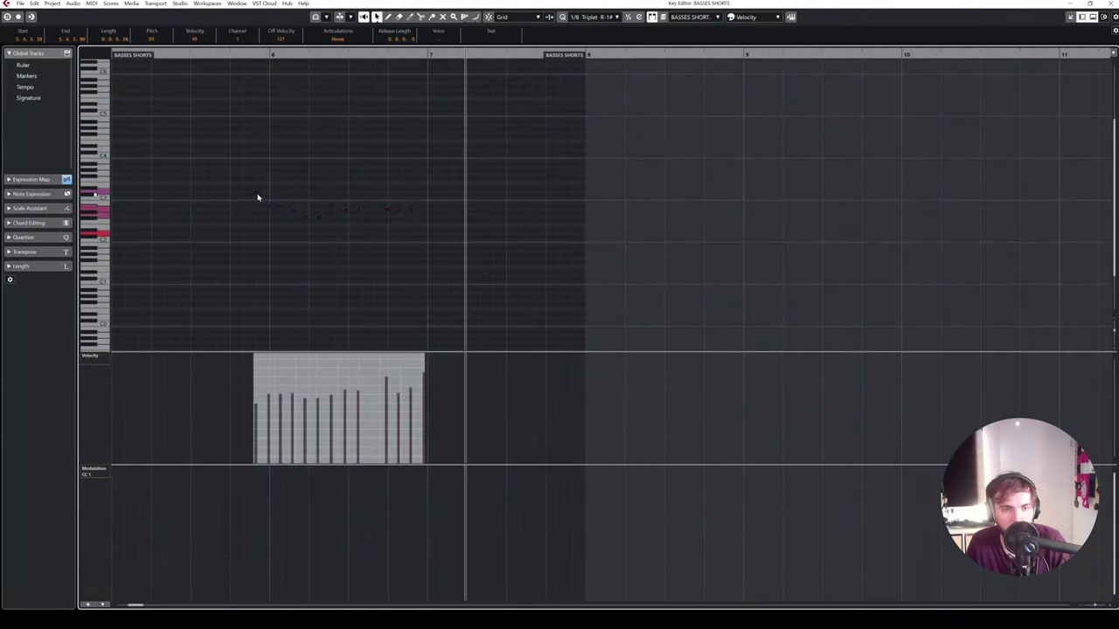
pyautogui.press('q')
pyautogui.press('KP_Multiply')
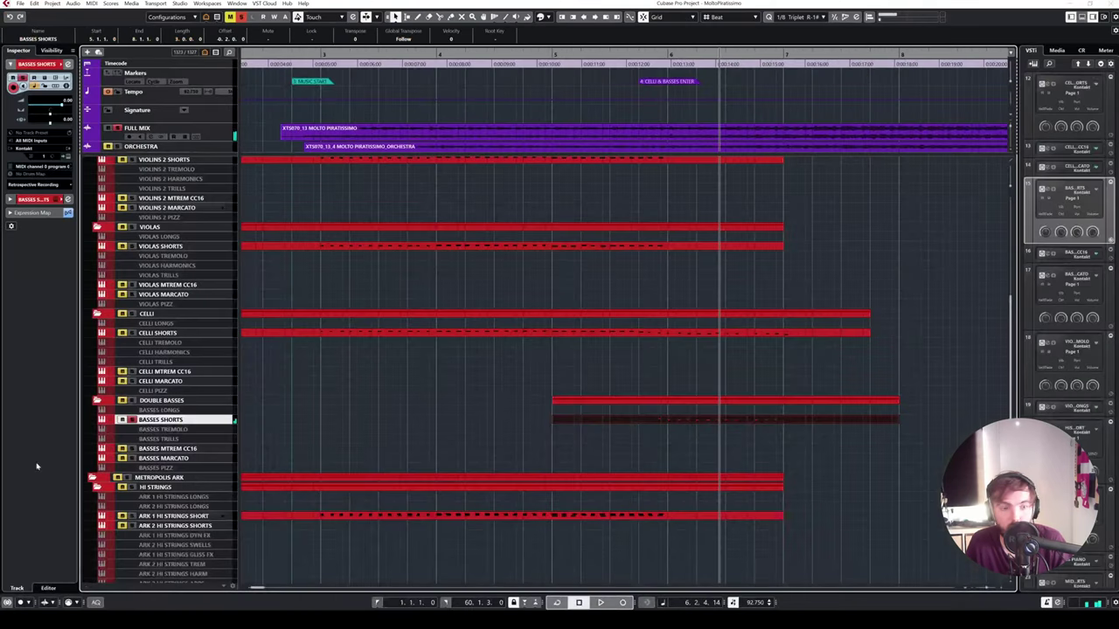
# - Set the BASSES SHORTS track delay to -50 ms, check the part's notes in the editor, and close it
pyautogui.click(67, 120)
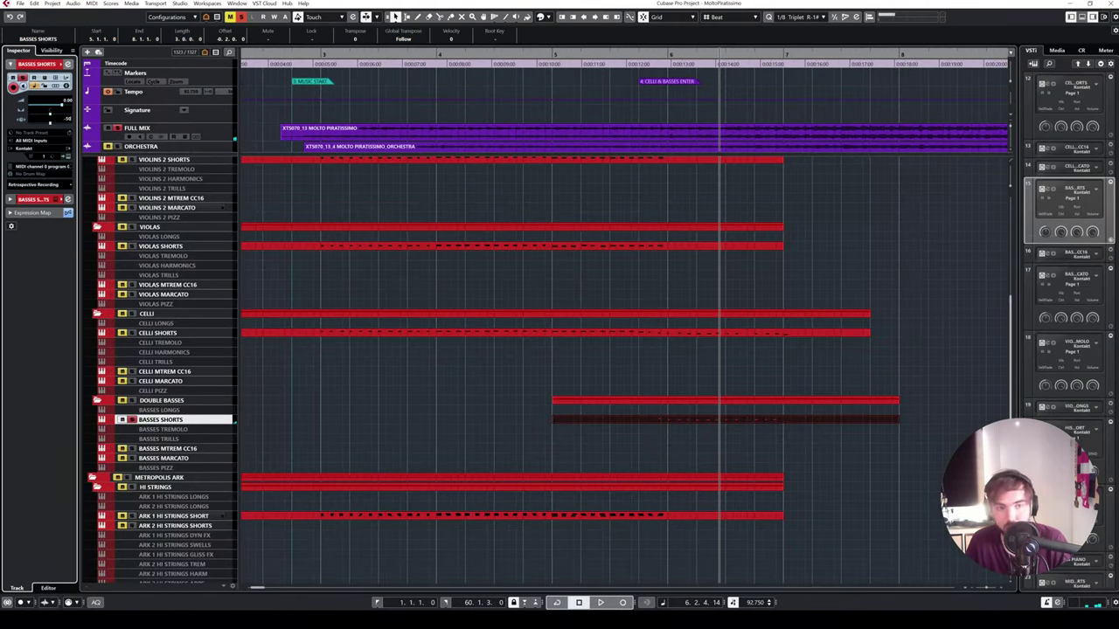
pyautogui.doubleClick(684, 421)
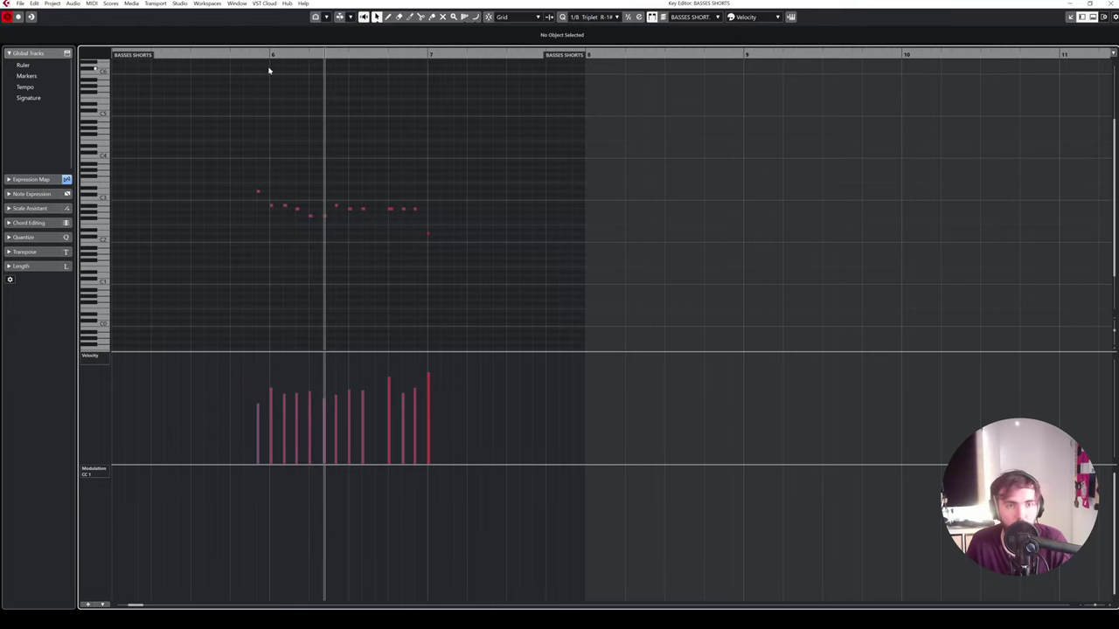
pyautogui.scroll(-1, 271, 73)
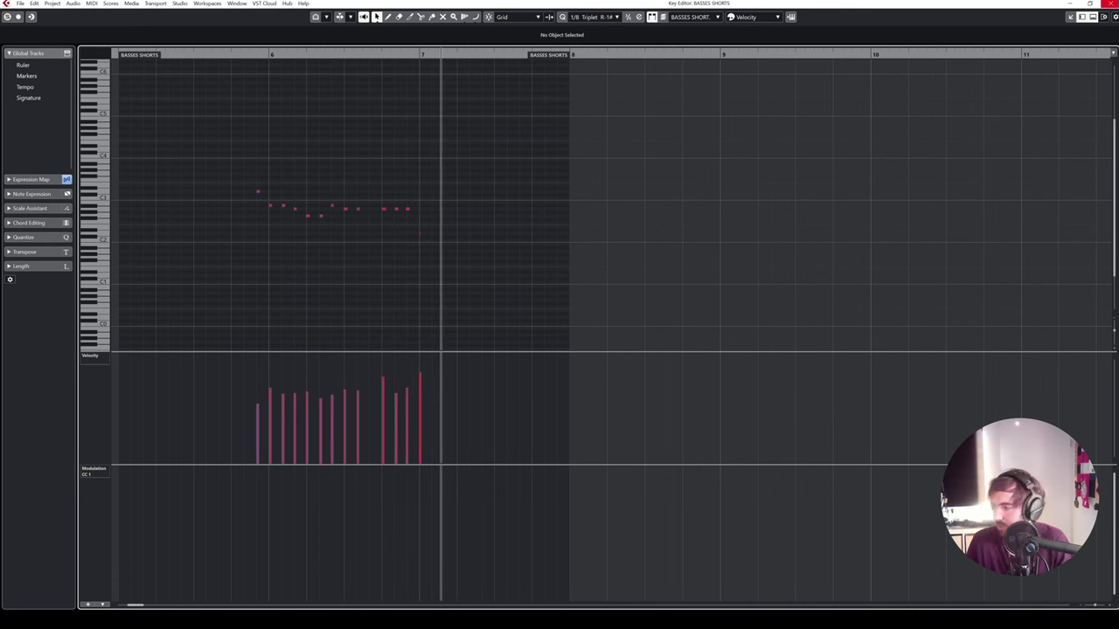
pyautogui.click(1110, 3)
pyautogui.click(632, 210)
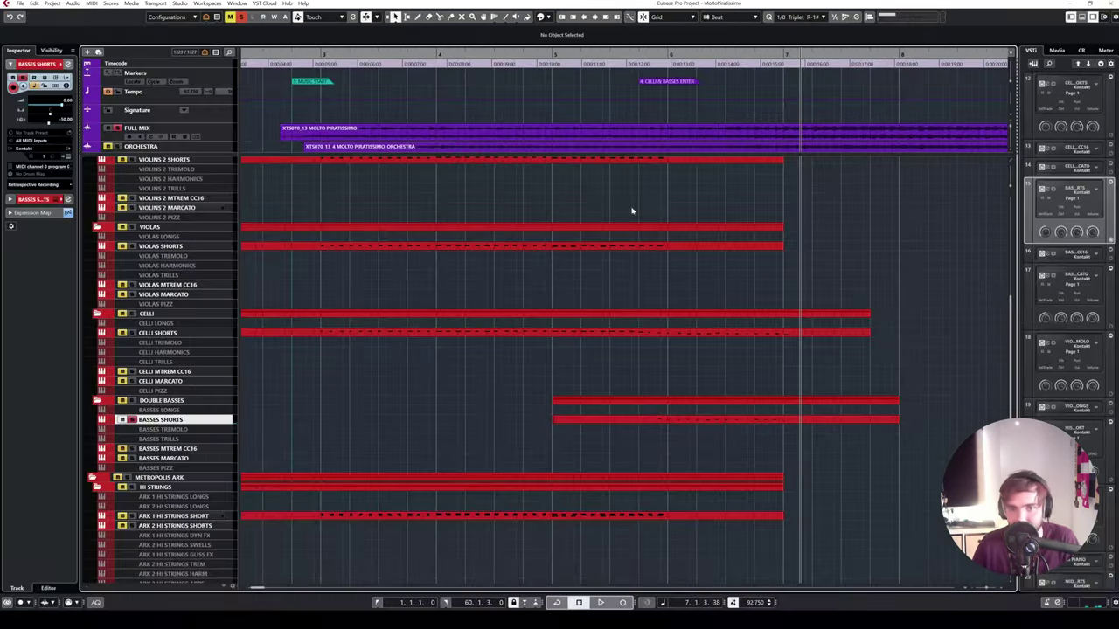
# - Enlarge the upper track area to show all reference stems, and look over the string parts recorded up to bar 8
pyautogui.scroll(-5, 615, 200)
pyautogui.scroll(5, 366, 279)
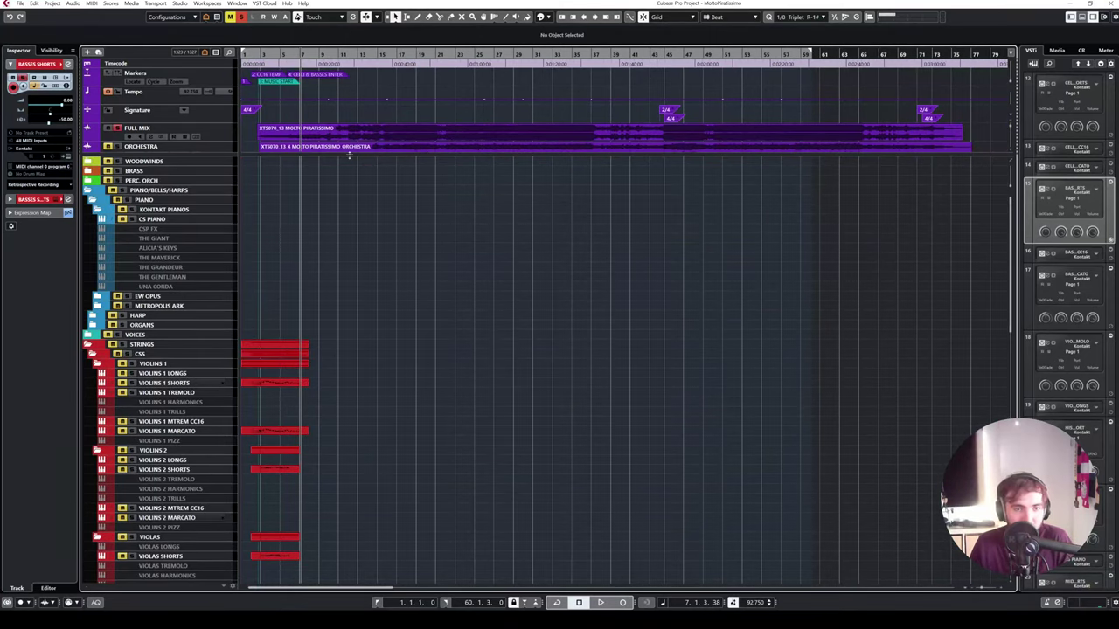
pyautogui.moveTo(349, 155); pyautogui.dragTo(487, 257)
pyautogui.hscroll(-1, 367, 237)
pyautogui.press('h')
pyautogui.press('h')
pyautogui.press('h')
pyautogui.press('h')
pyautogui.press('h')
pyautogui.press('h')
pyautogui.press('h')
pyautogui.press('h')
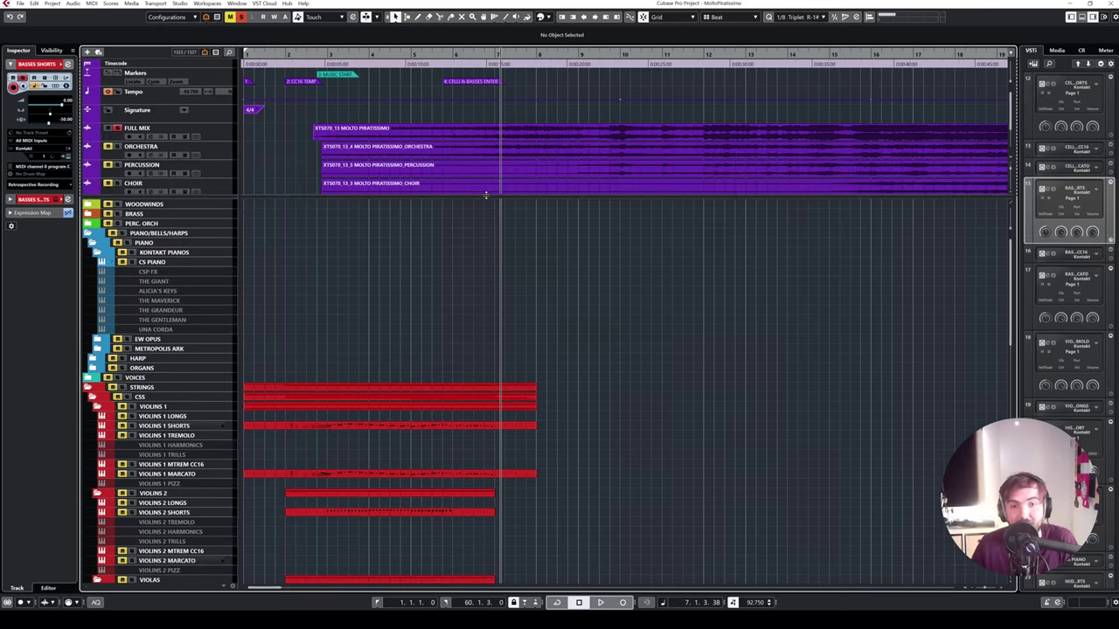
pyautogui.moveTo(486, 197); pyautogui.dragTo(484, 240)
pyautogui.scroll(-5, 493, 286)
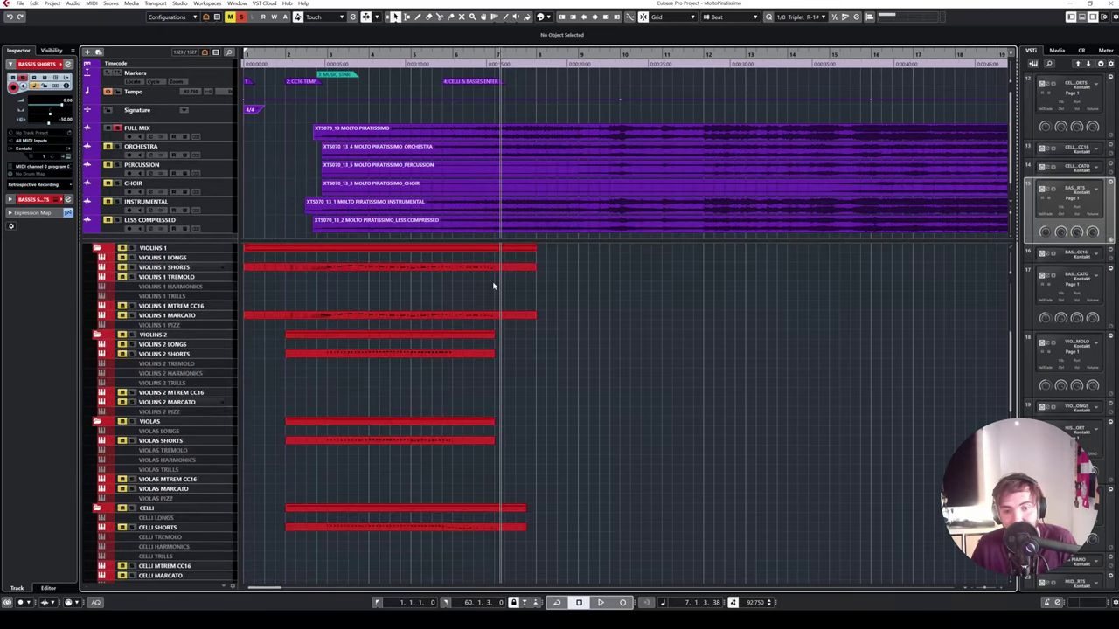
pyautogui.scroll(-3, 519, 365)
pyautogui.scroll(1, 530, 355)
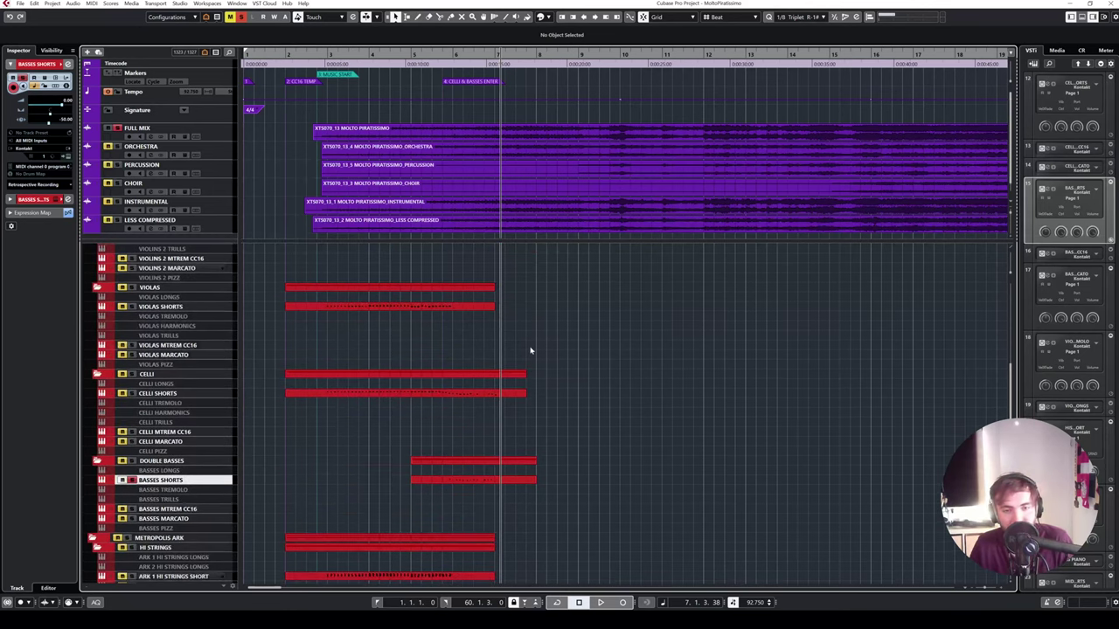
pyautogui.press('h')
pyautogui.press('h')
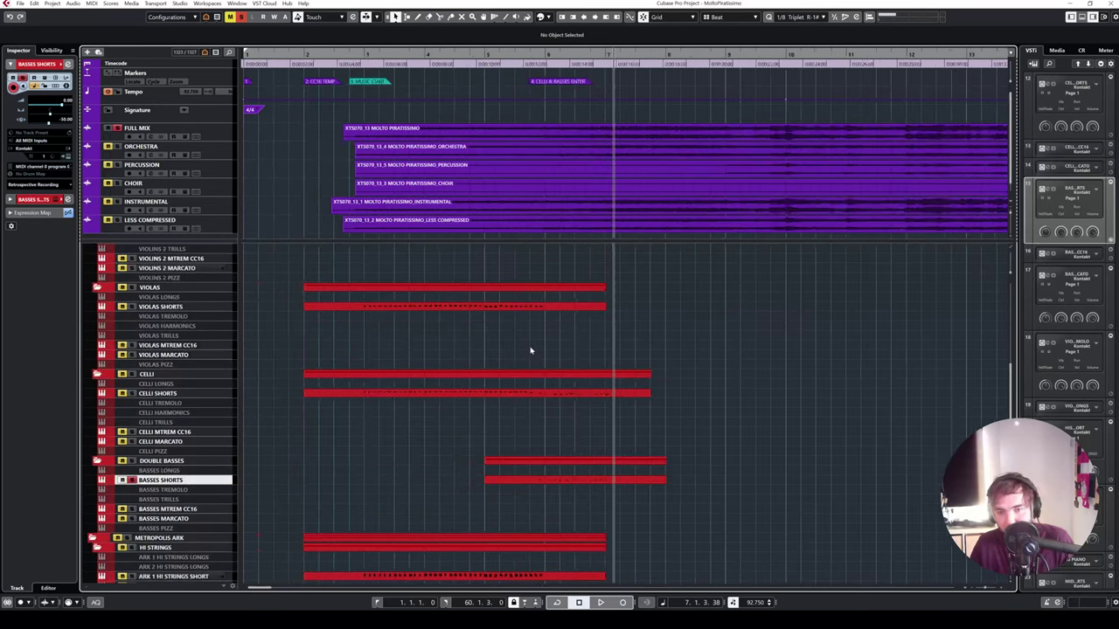
# - Play the whole string mockup from bar 2 without solos, and shrink the upper track area to the FULL MIX track
pyautogui.click(313, 119)
pyautogui.scroll(-3, 482, 360)
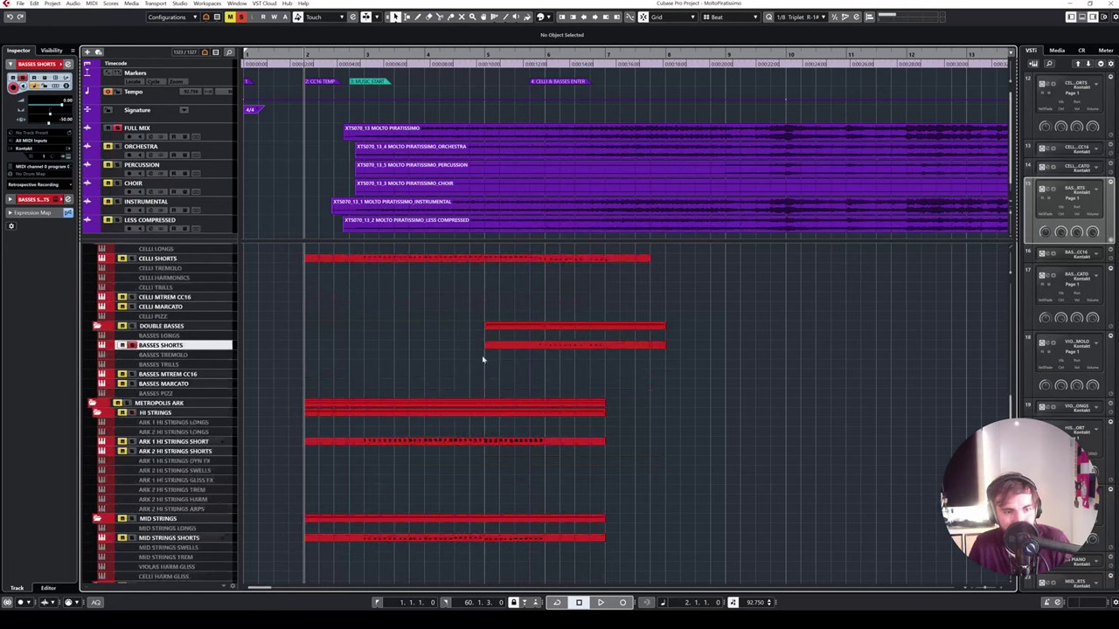
pyautogui.click(544, 347)
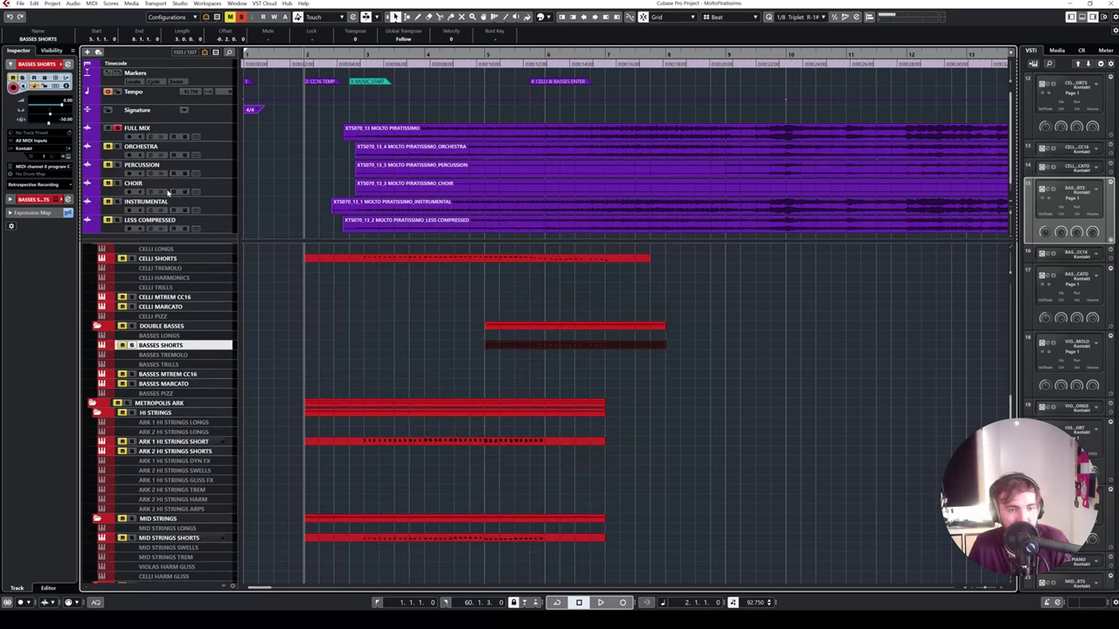
pyautogui.press('space')
pyautogui.press('h')
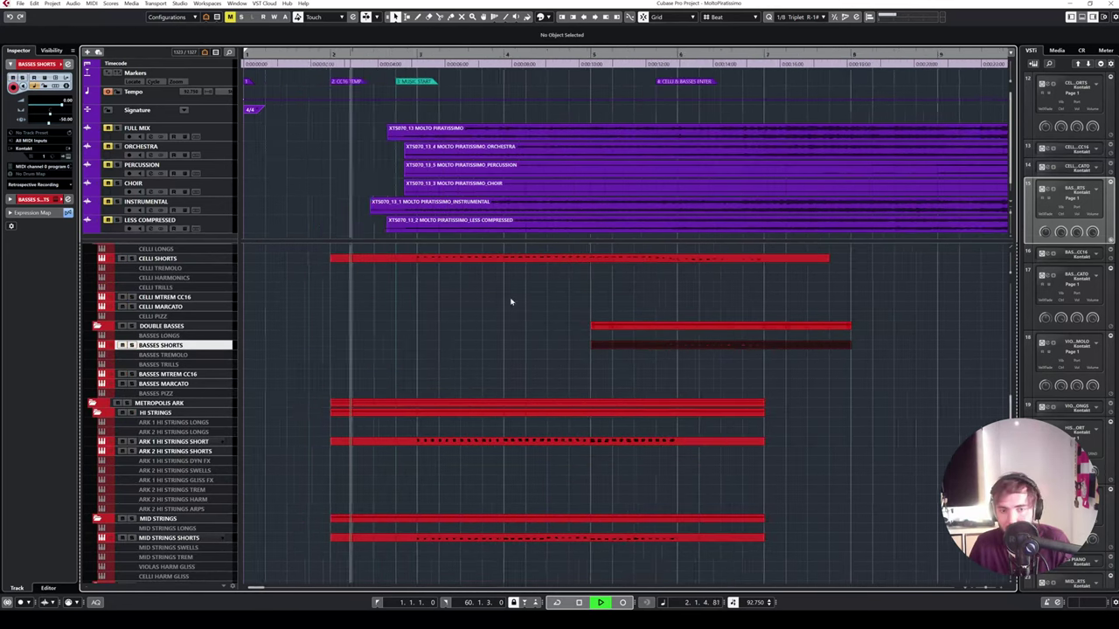
pyautogui.hscroll(1, 557, 274)
pyautogui.scroll(3, 544, 248)
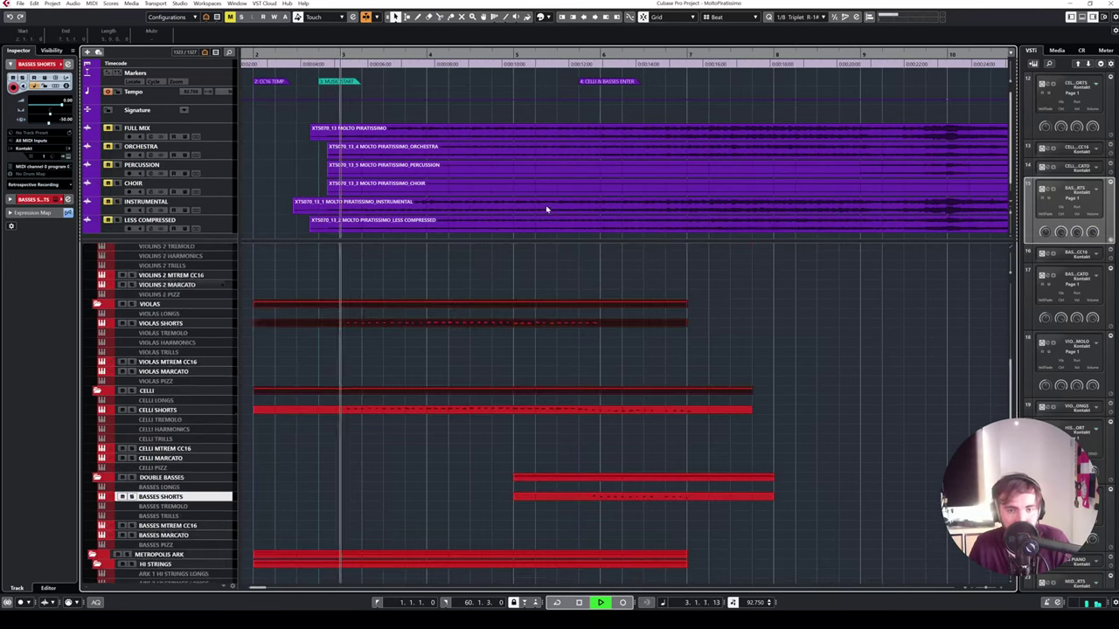
pyautogui.moveTo(542, 239); pyautogui.dragTo(559, 140)
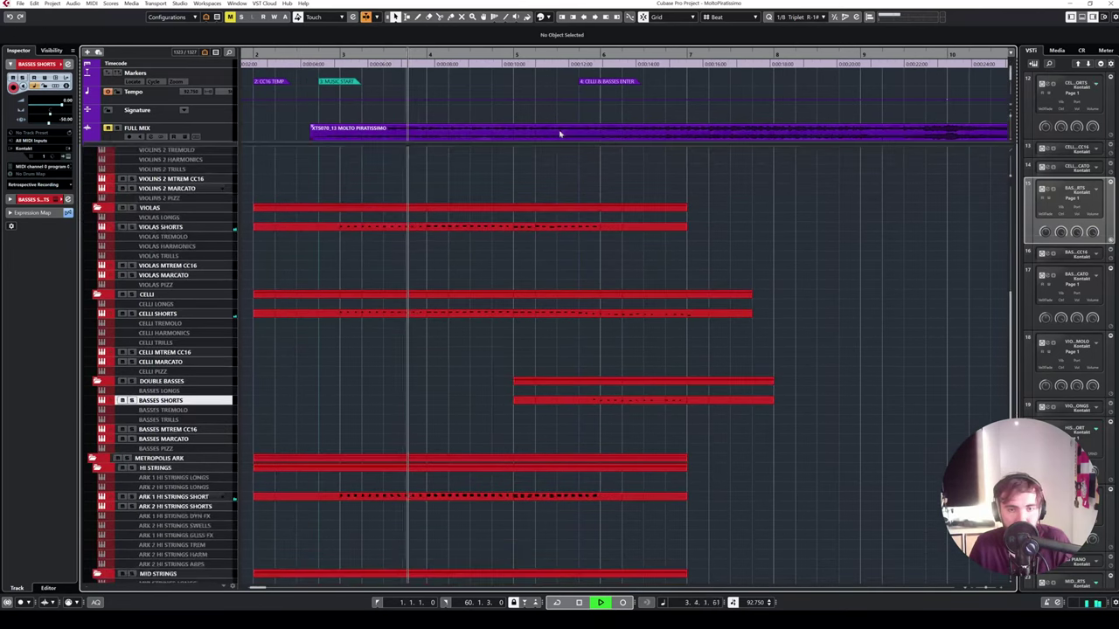
pyautogui.scroll(3, 560, 170)
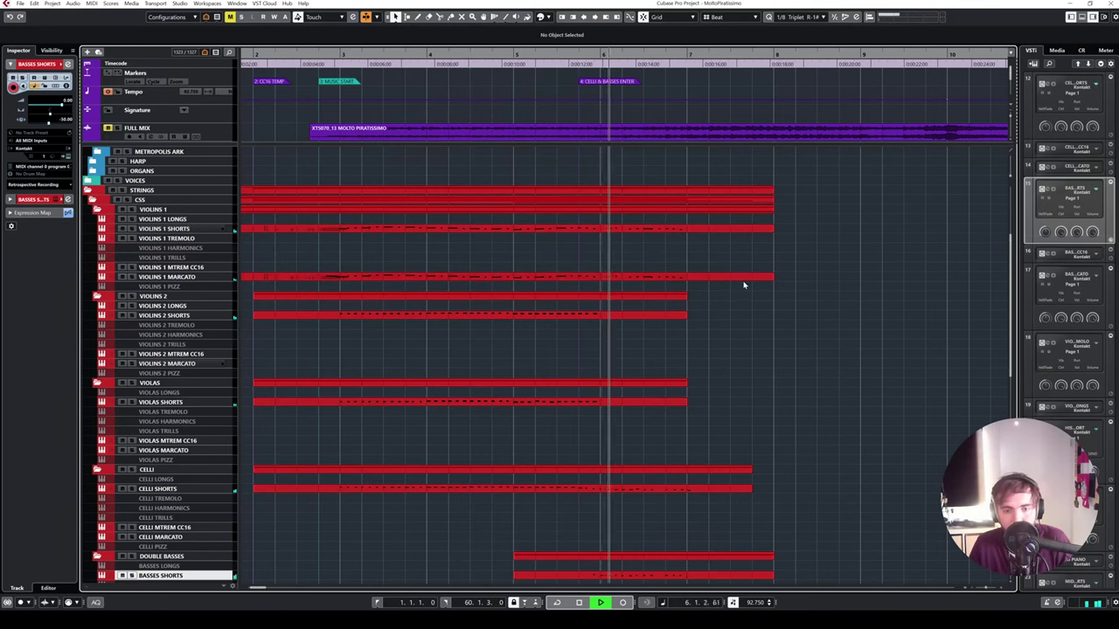
pyautogui.scroll(-6, 743, 289)
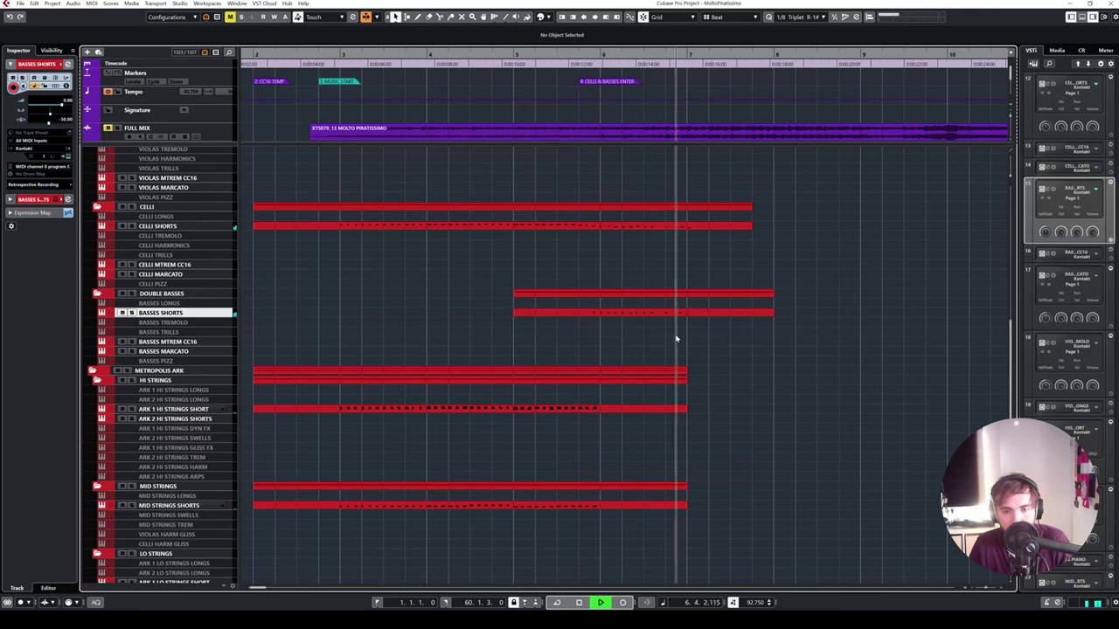
# - Replay the string mockup's celli and basses entry from the middle of bar 5
pyautogui.press('space')
pyautogui.press('space')
pyautogui.click(558, 53)
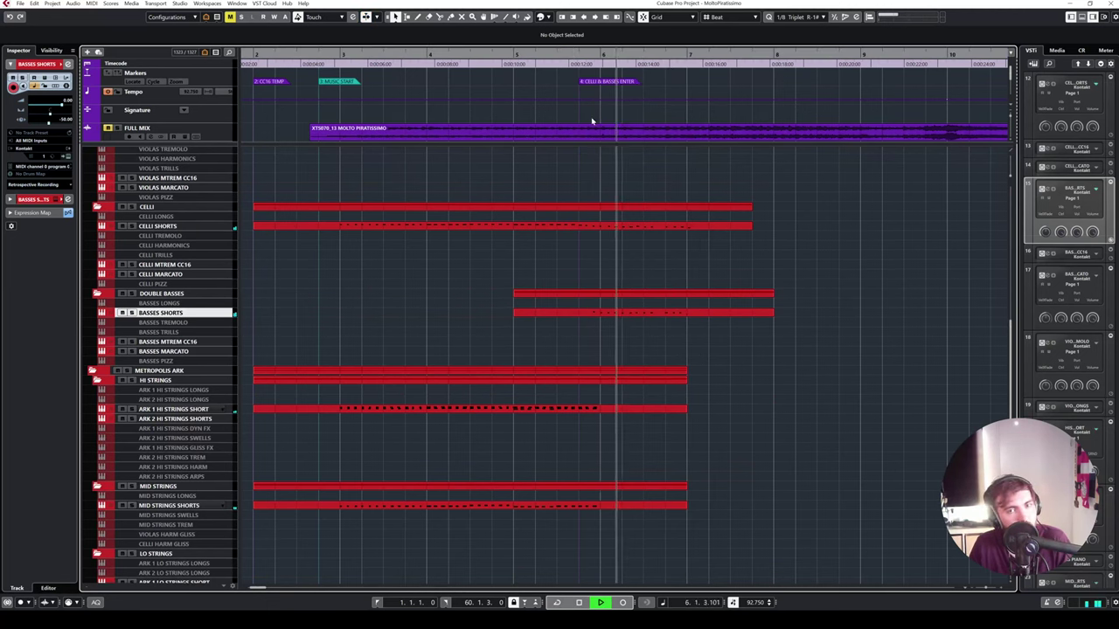
pyautogui.press('space')
# - Solo the FULL MIX track and play the reference from bar 6
pyautogui.click(118, 128)
pyautogui.click(601, 55)
pyautogui.press('space')
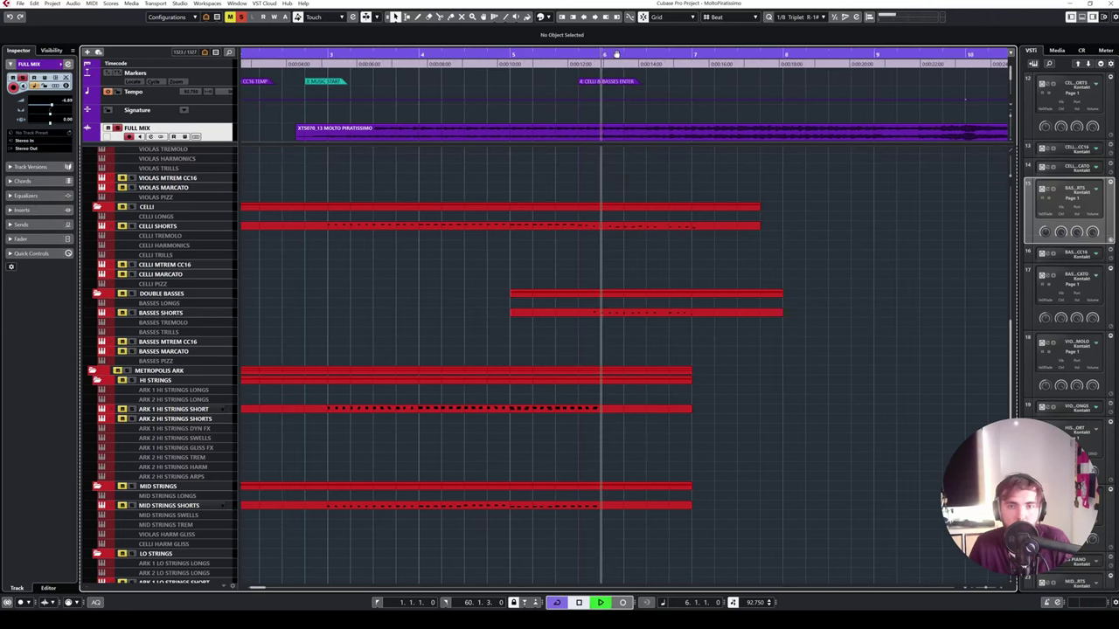
# - Replay the soloed FULL MIX reference from the middle of bar 5 through the celli and basses entry
pyautogui.moveTo(601, 54); pyautogui.dragTo(555, 54)
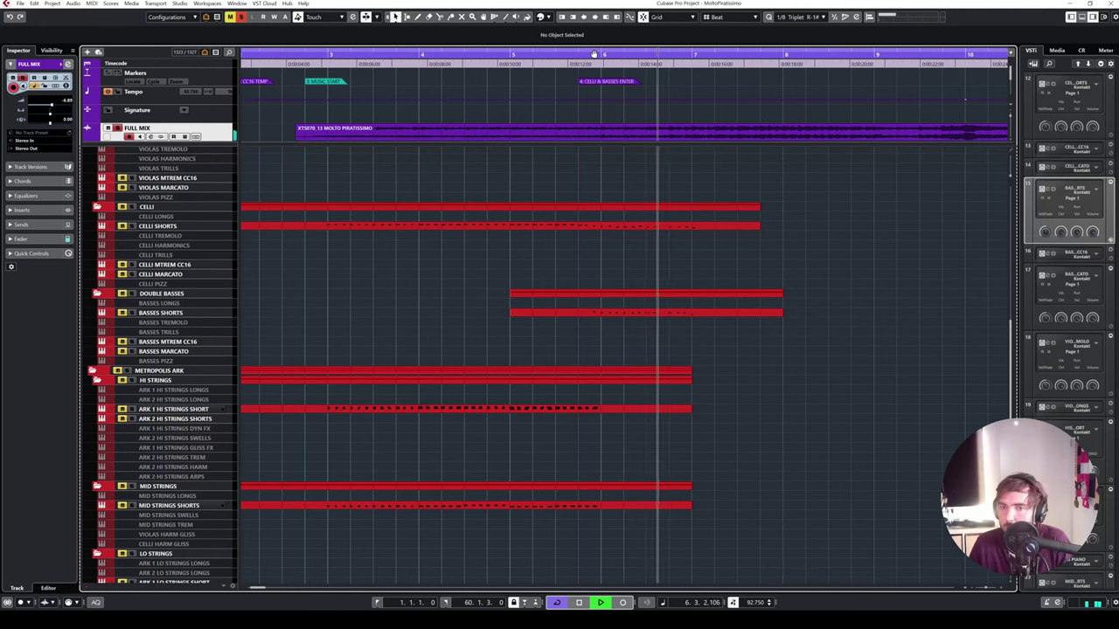
pyautogui.press('space')
pyautogui.click(584, 54)
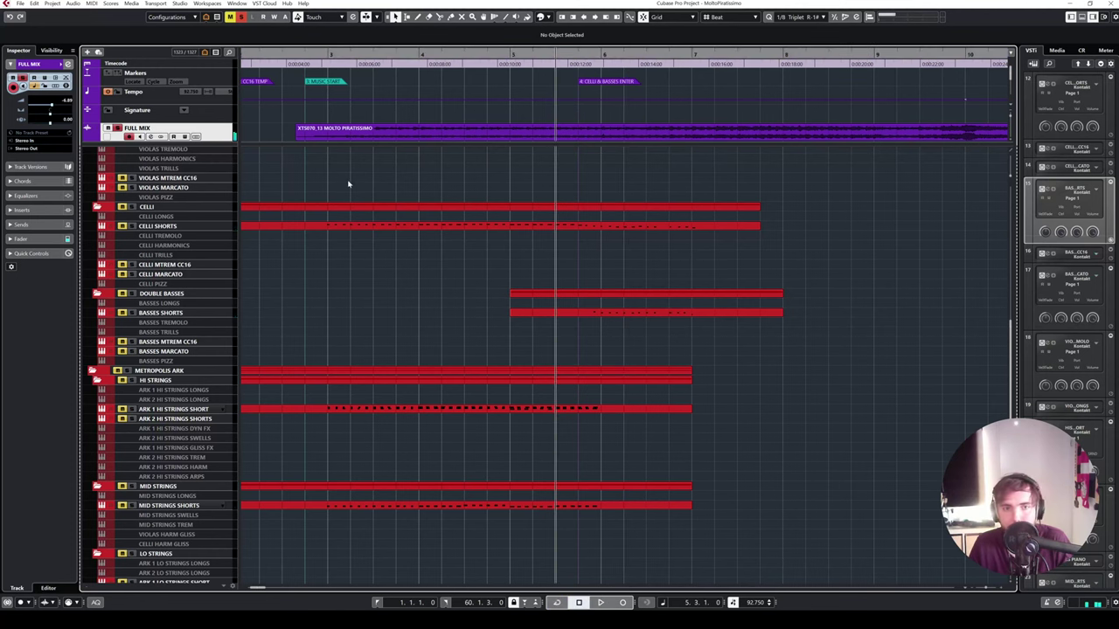
# - Enlarge the upper track area to show all reference stems, and play the soloed FULL MIX across bars 5 and 6
pyautogui.moveTo(359, 143); pyautogui.dragTo(352, 272)
pyautogui.press('space')
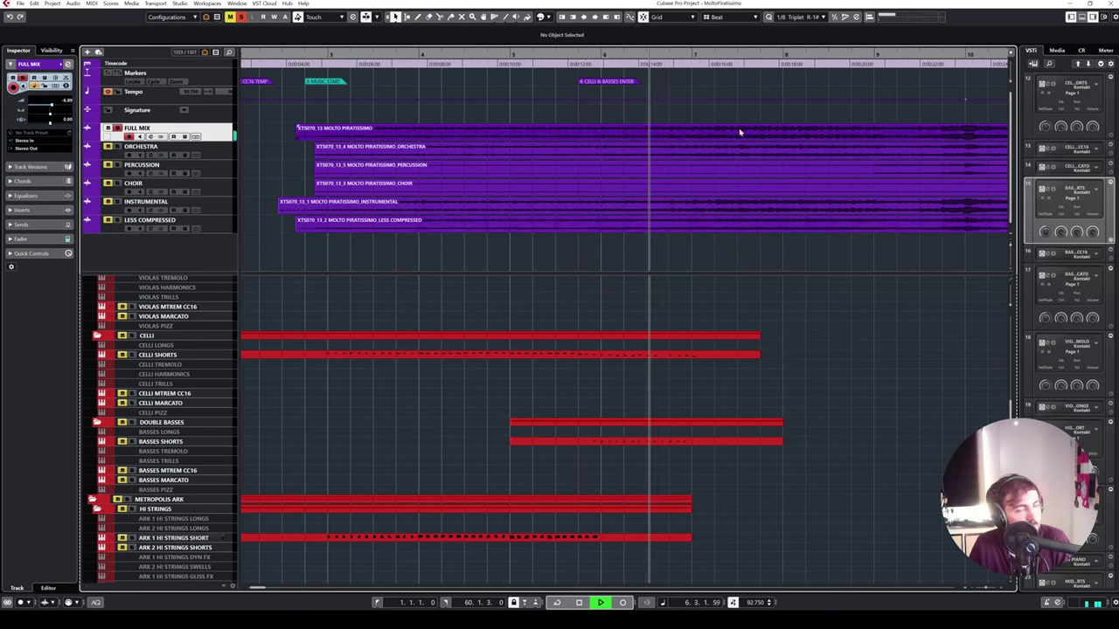
pyautogui.press('space')
pyautogui.hotkey('shift', 'b')
pyautogui.press('space')
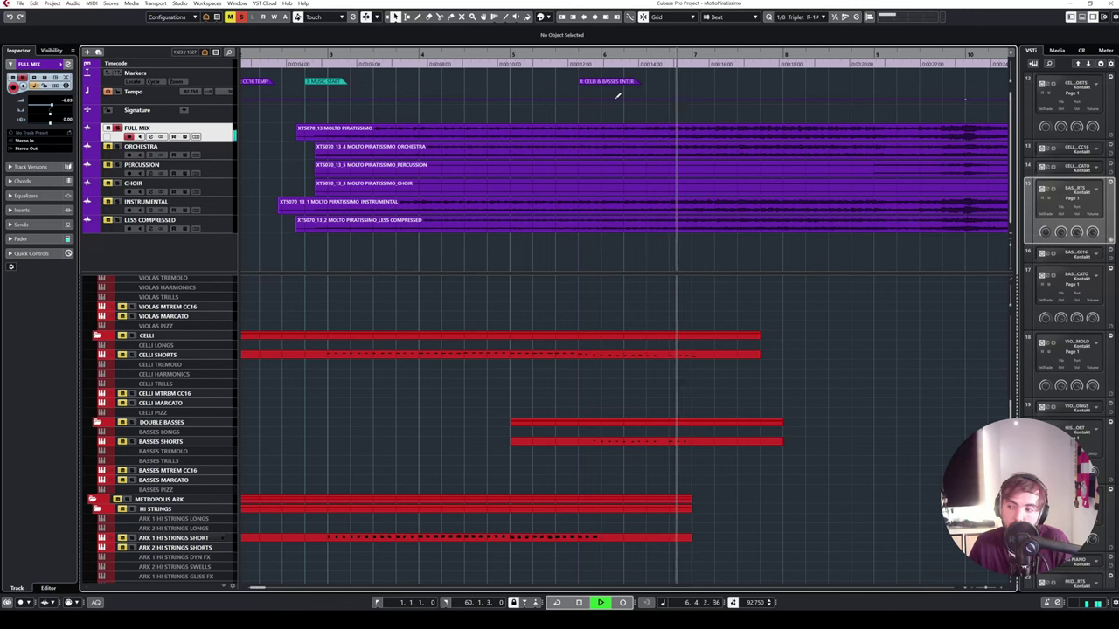
pyautogui.press('space')
pyautogui.click(576, 63)
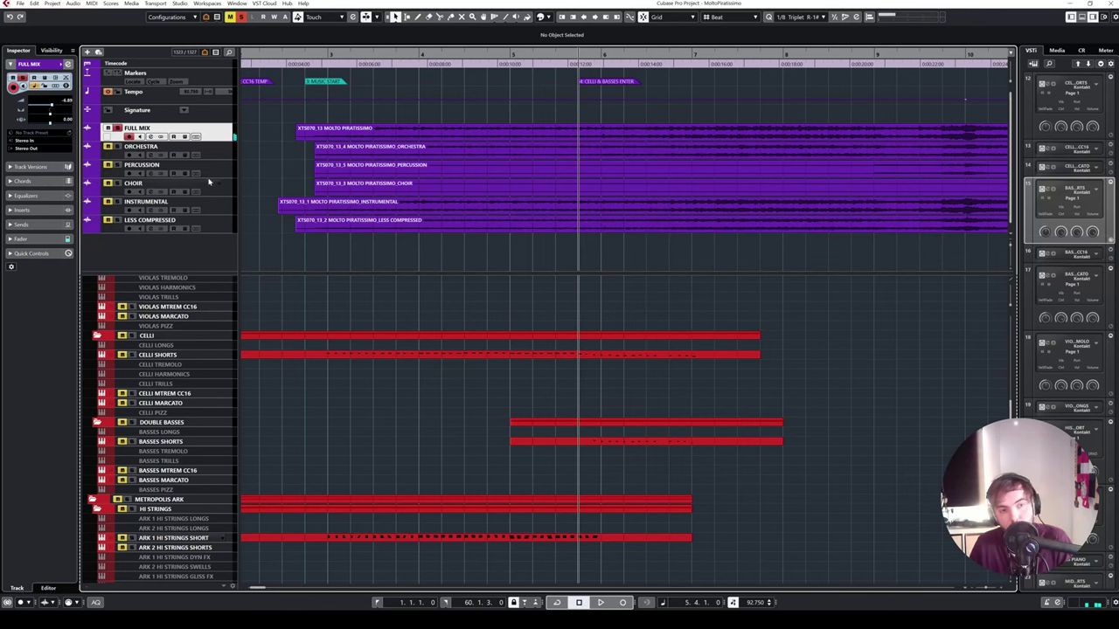
# - Shrink the upper track area down to the INSTRUMENTAL track, and play the FULL MIX reference from bar 5 beat 4
pyautogui.moveTo(197, 273); pyautogui.dragTo(202, 208)
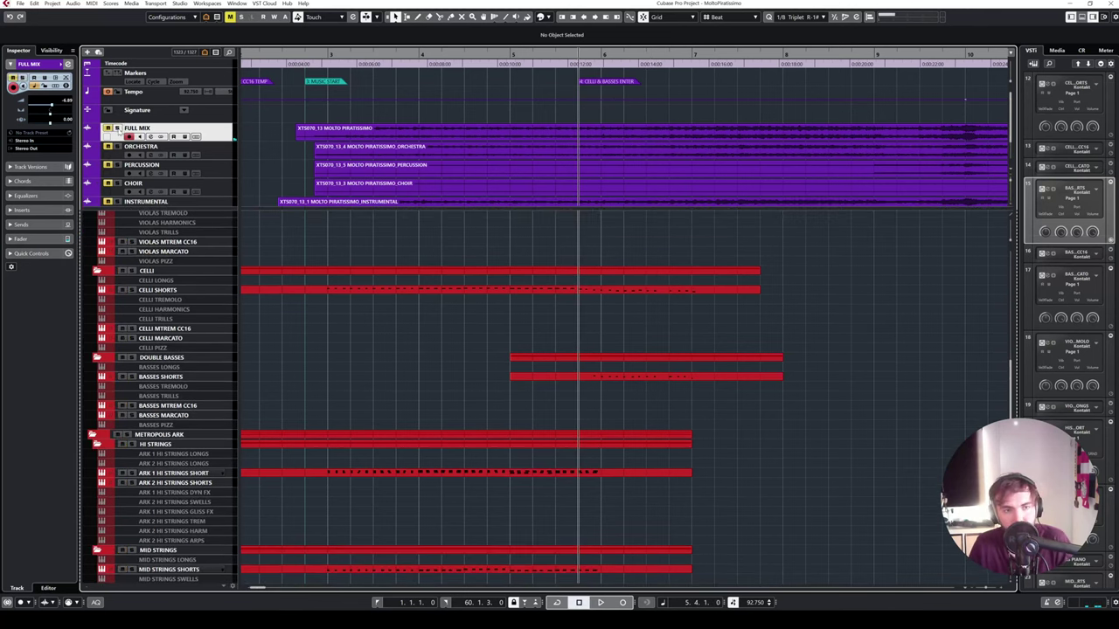
pyautogui.press('space')
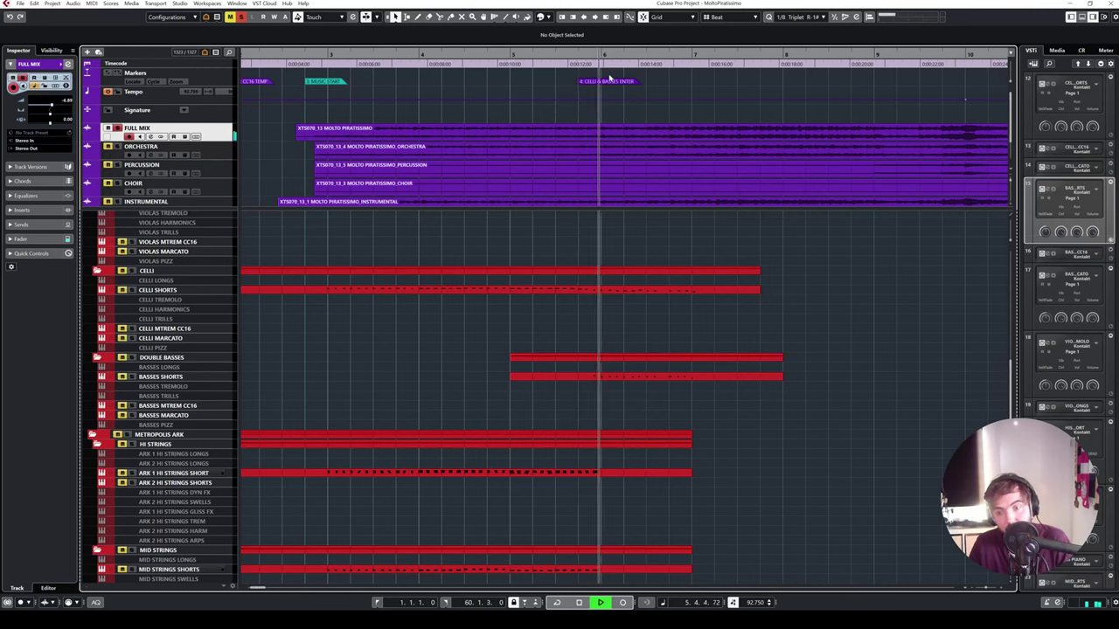
pyautogui.press('space')
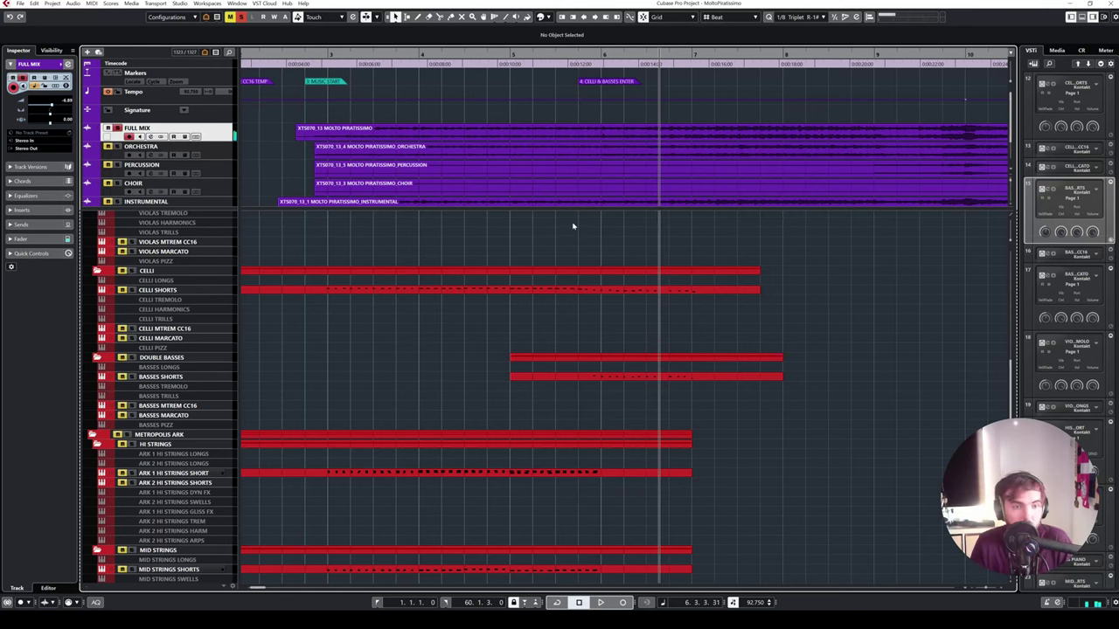
# - Unsolo the FULL MIX, select the VIOLINS 2 SHORTS track, and play the string mockup from bar 5 beat 3
pyautogui.scroll(4, 189, 305)
pyautogui.click(180, 265)
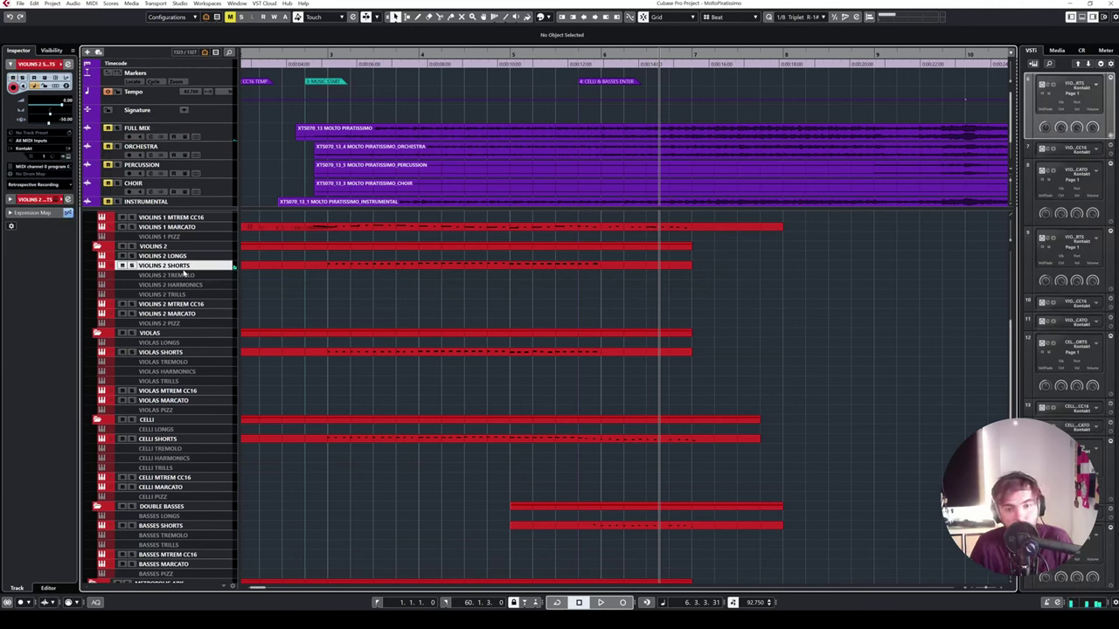
pyautogui.click(556, 53)
pyautogui.press('space')
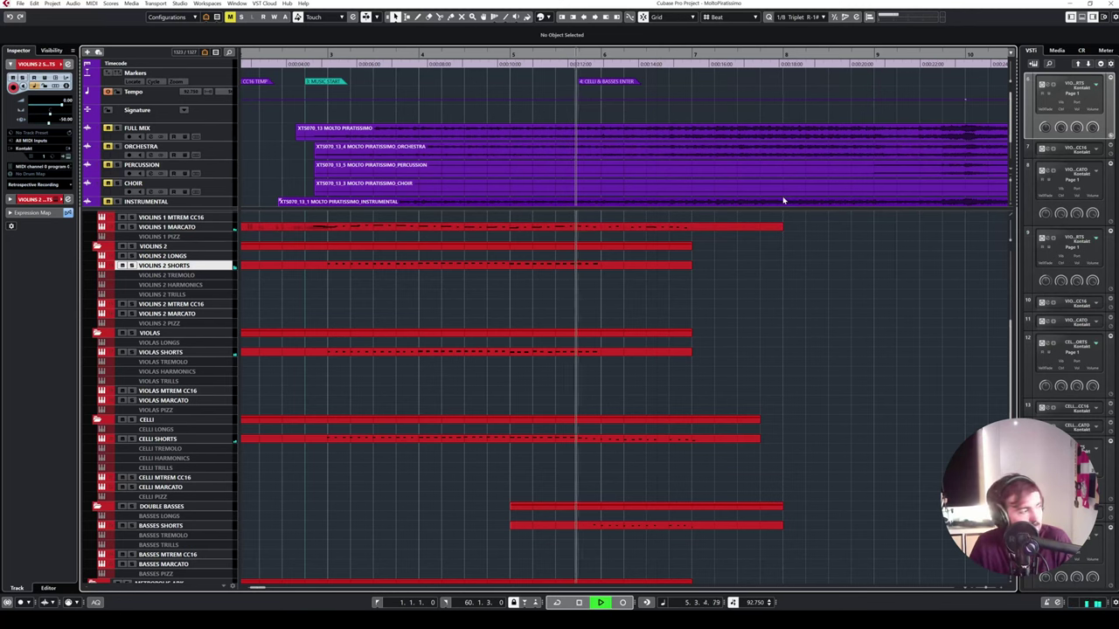
# - Solo the FULL MIX track again and play the reference through the start of bar 6
pyautogui.press('space')
pyautogui.click(117, 128)
pyautogui.press('space')
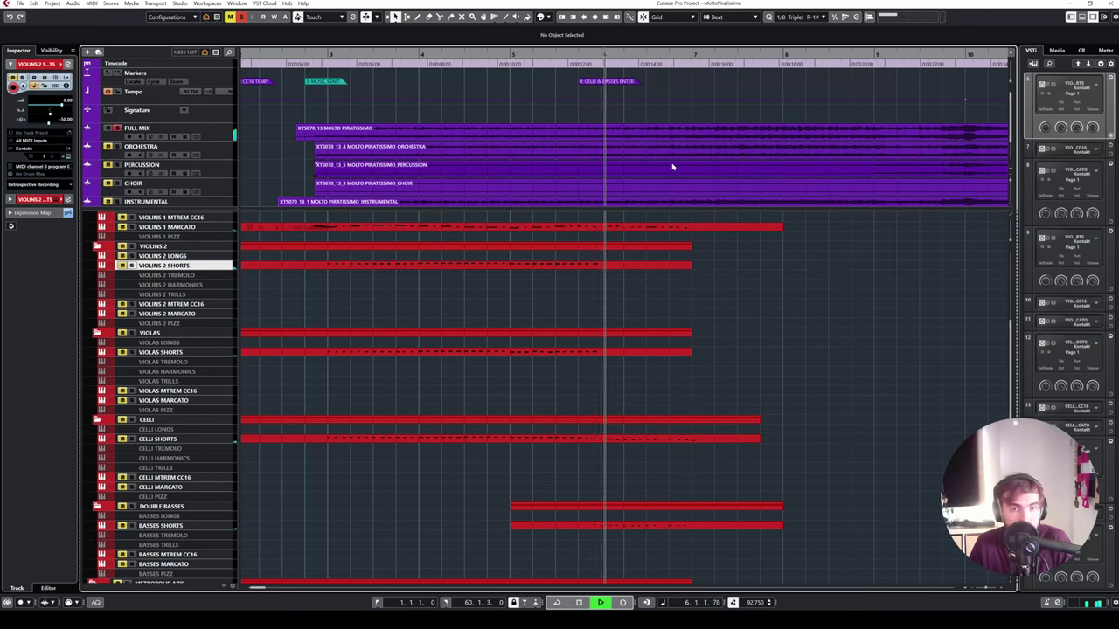
pyautogui.click(560, 62)
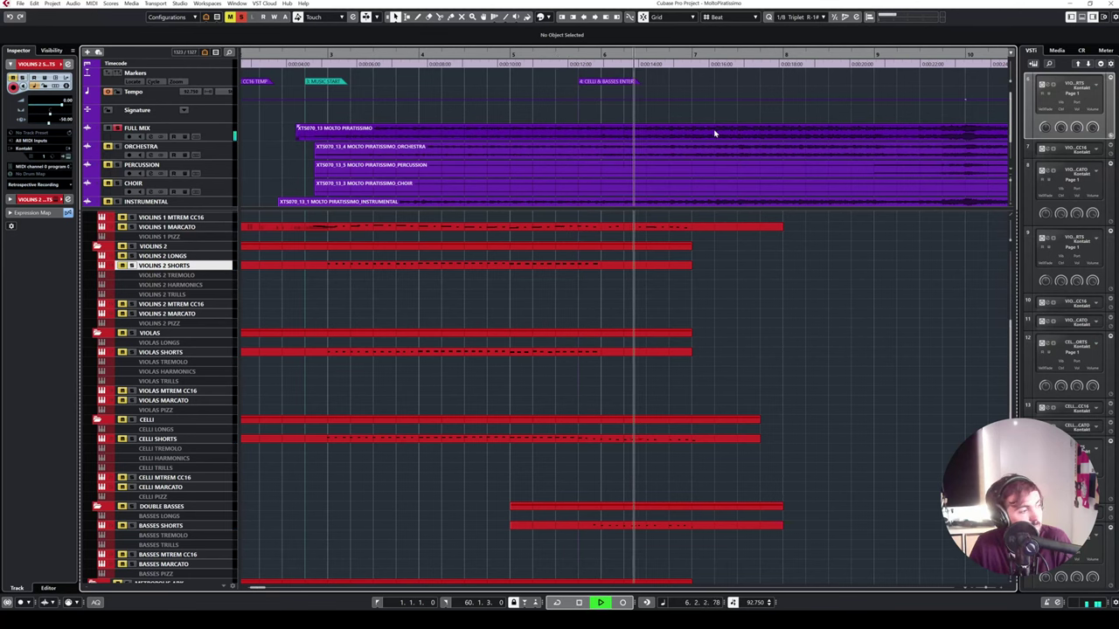
pyautogui.press('space')
# - Solo CELLI SHORTS with the FULL MIX, and duplicate the bar 5 notes of the VIOLINS 2 SHORTS part into bar 6
pyautogui.click(598, 61)
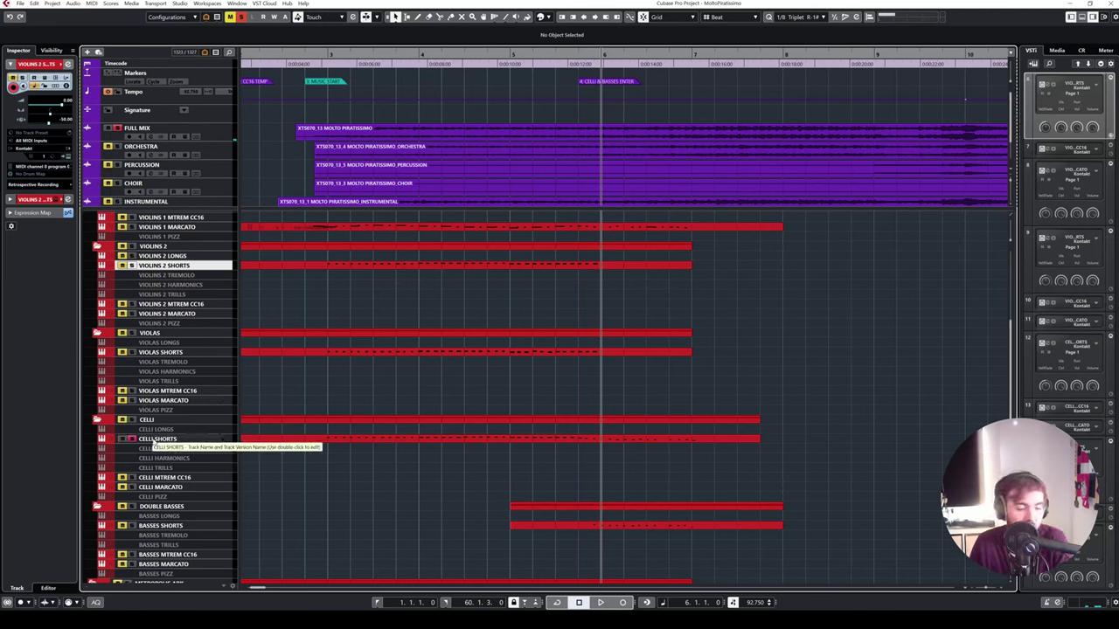
pyautogui.click(153, 440)
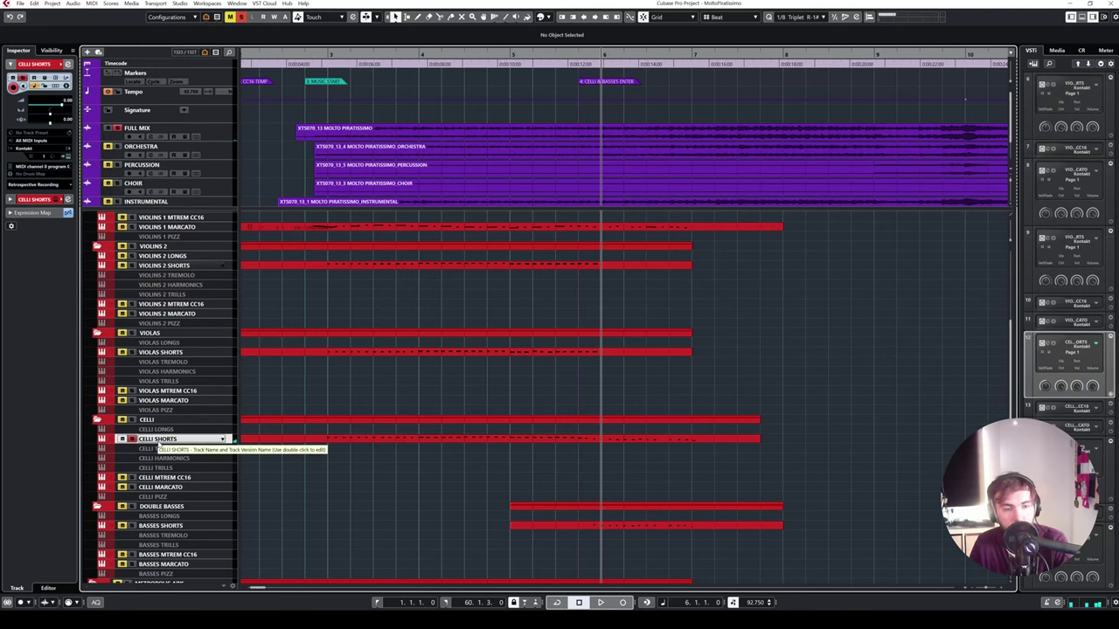
pyautogui.click(586, 266)
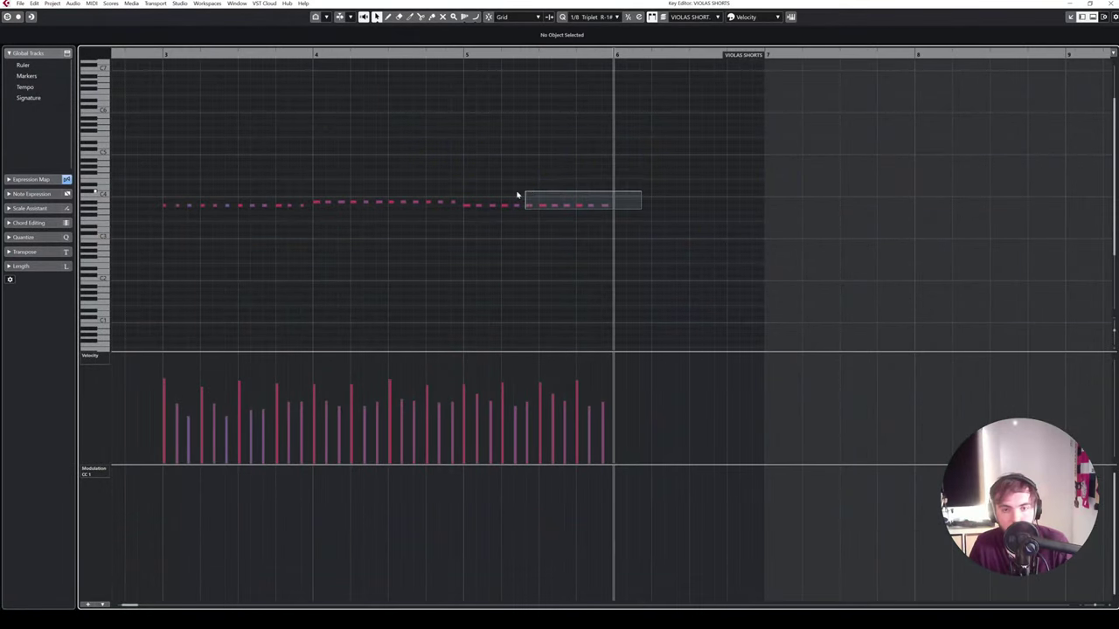
pyautogui.moveTo(529, 194); pyautogui.dragTo(470, 197)
pyautogui.hotkey('alt', 'd')
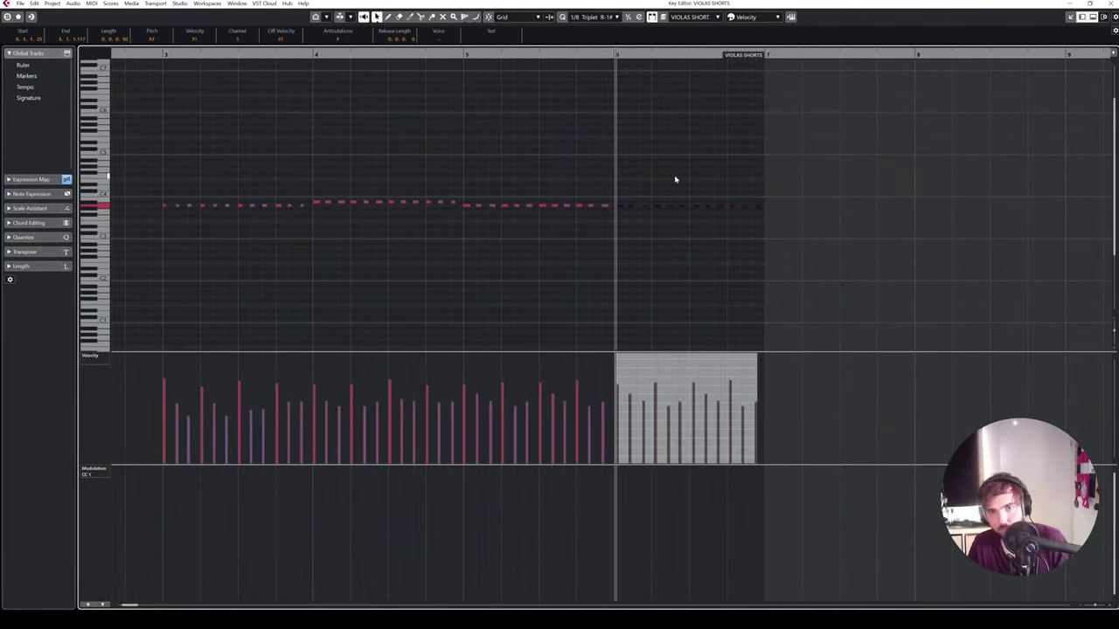
# - Raise the three notes on bar 6 beat 1 of the second violins a semitone, keeping beat 2 at A3, and play the bar
pyautogui.moveTo(691, 189); pyautogui.dragTo(622, 224)
pyautogui.press('space')
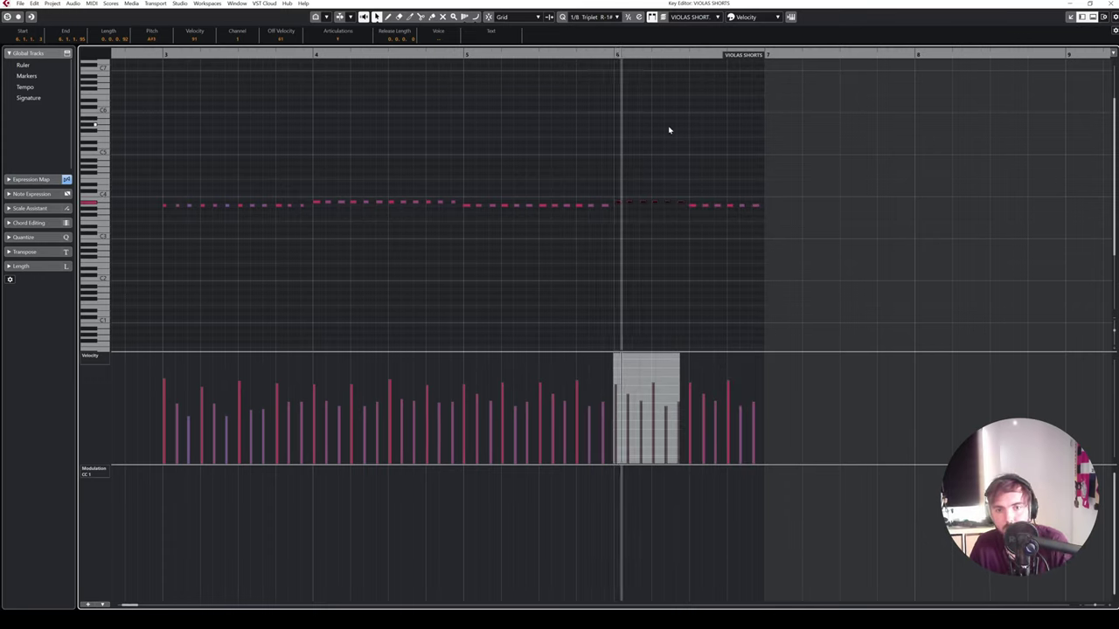
pyautogui.moveTo(652, 190); pyautogui.dragTo(686, 210)
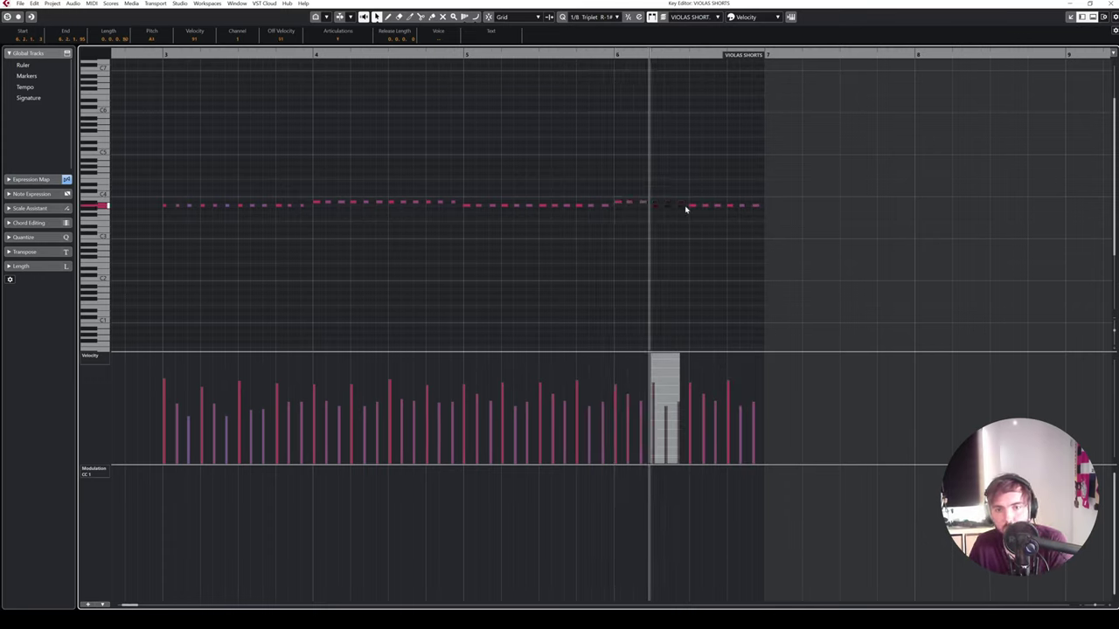
pyautogui.click(617, 65)
pyautogui.press('space')
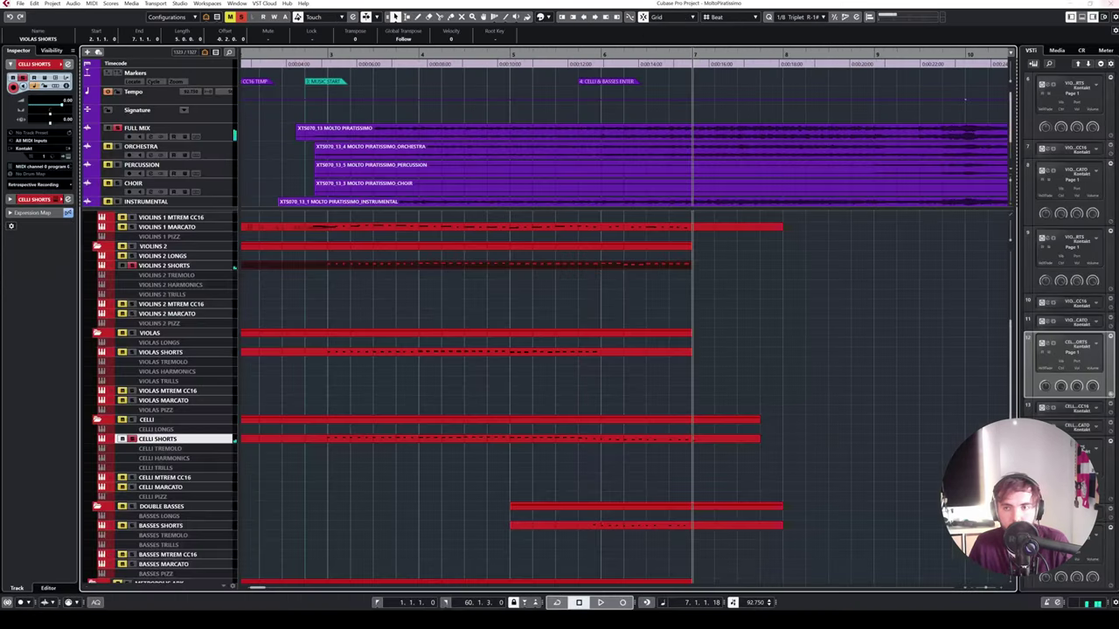
# - Play the soloed second violins and celli shorts with the FULL MIX reference from bar 5 beat 4
pyautogui.click(603, 283)
pyautogui.scroll(2, 171, 266)
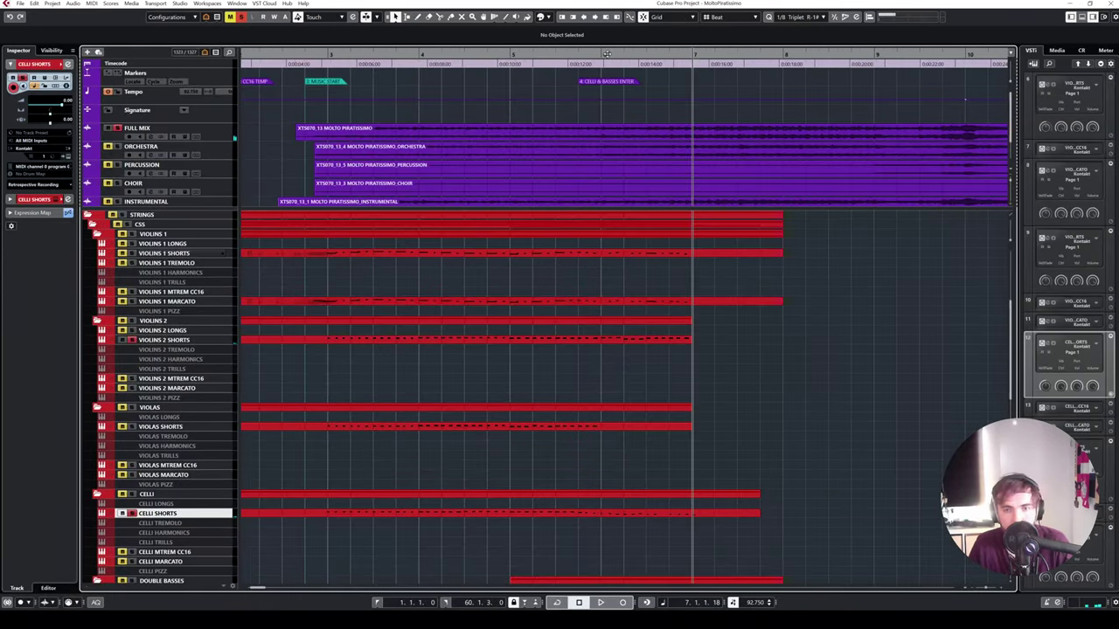
pyautogui.click(580, 54)
pyautogui.press('space')
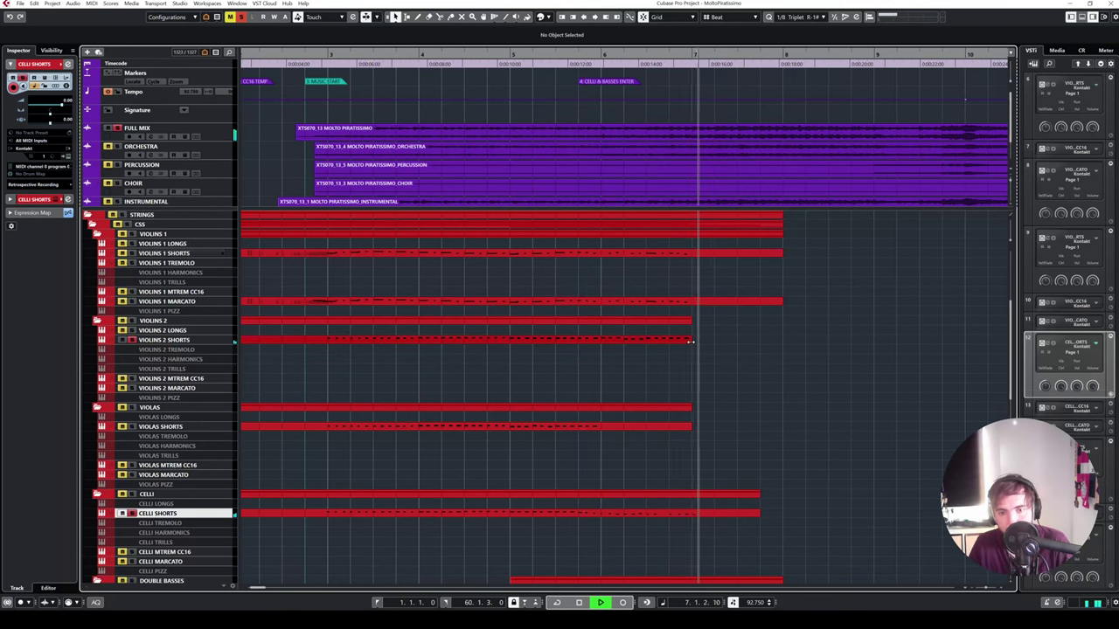
# - Extend the VIOLINS 2 SHORTS part to bar 8, and replay the soloed tracks from bar 5 beat 2
pyautogui.moveTo(690, 341); pyautogui.dragTo(783, 340)
pyautogui.click(669, 304)
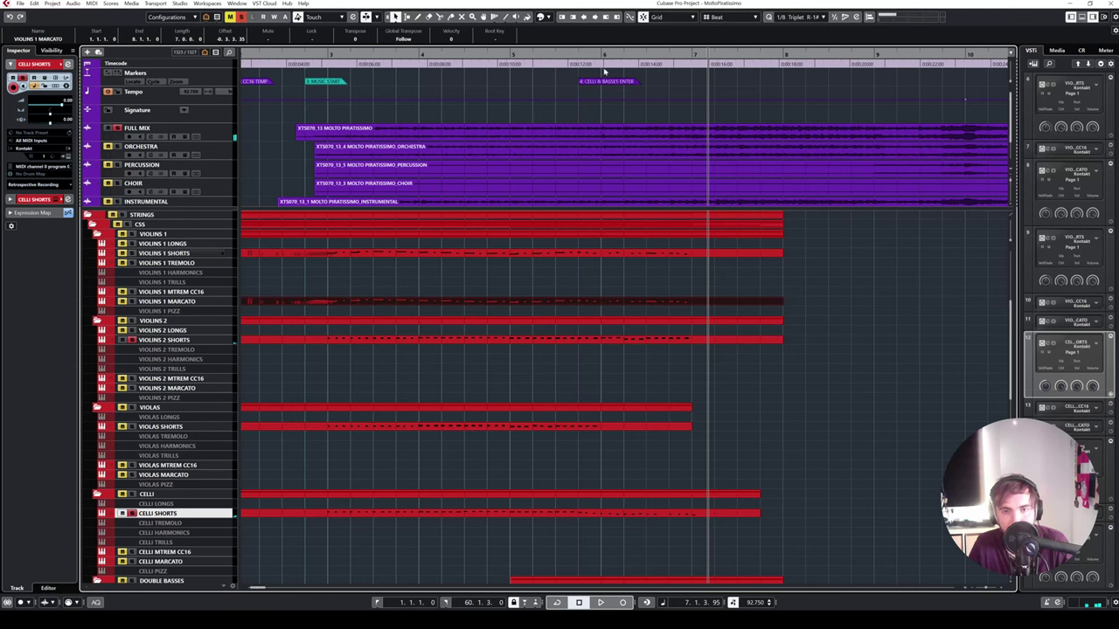
pyautogui.moveTo(574, 54); pyautogui.dragTo(533, 56)
pyautogui.press('space')
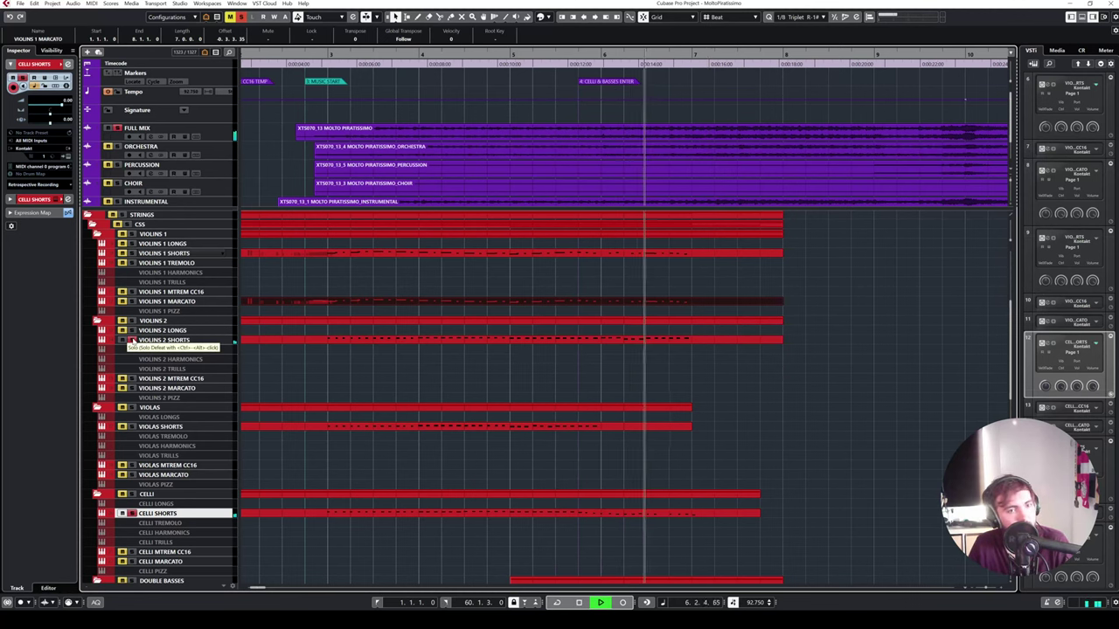
pyautogui.press('space')
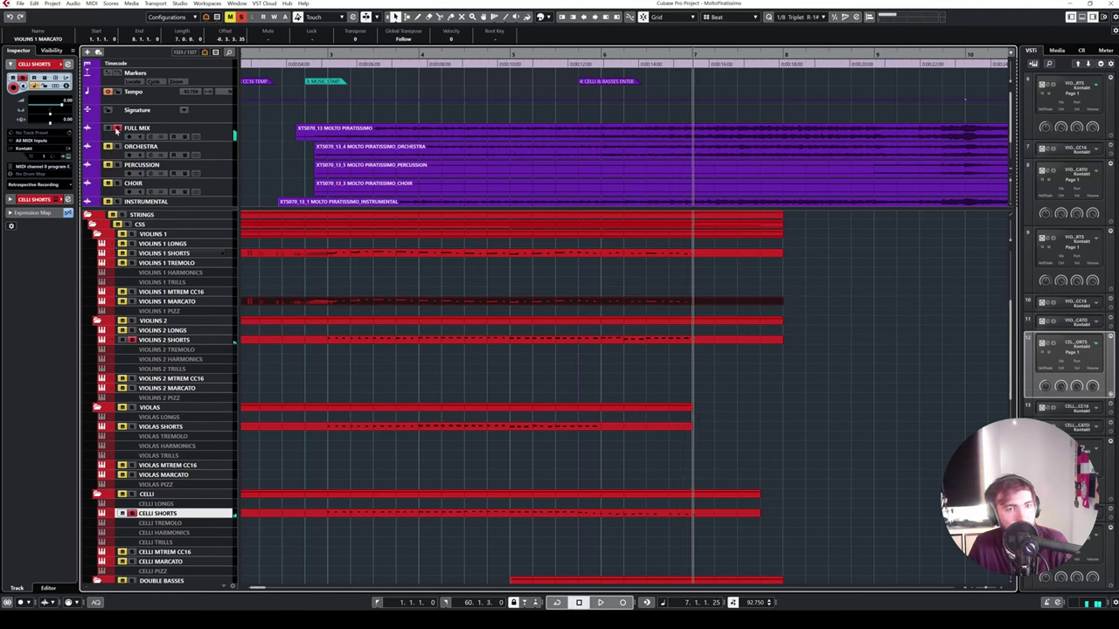
pyautogui.press('space')
# - Unsolo CELLI SHORTS and VIOLINS 2 SHORTS, and play only the FULL MIX reference from late bar 5 into bar 6
pyautogui.click(137, 341)
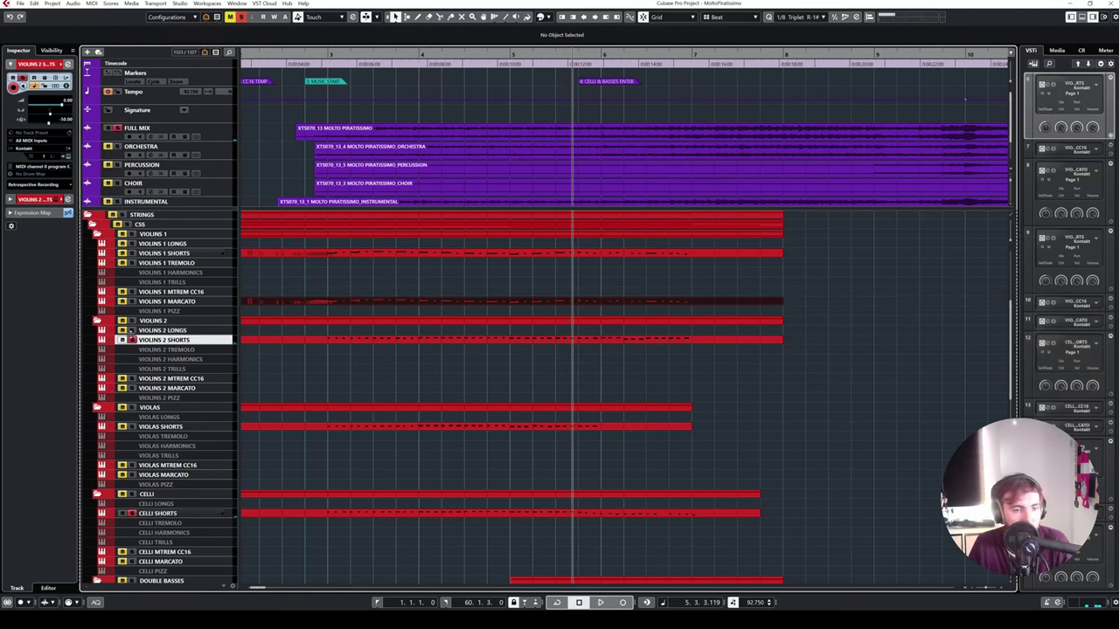
pyautogui.press('space')
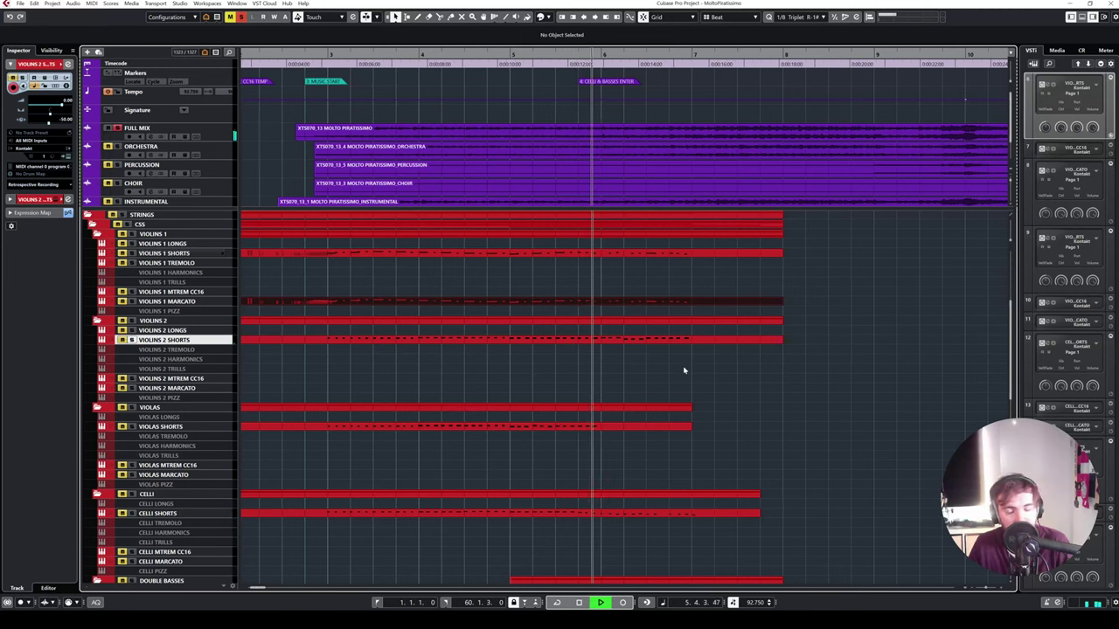
pyautogui.press('space')
pyautogui.press('space')
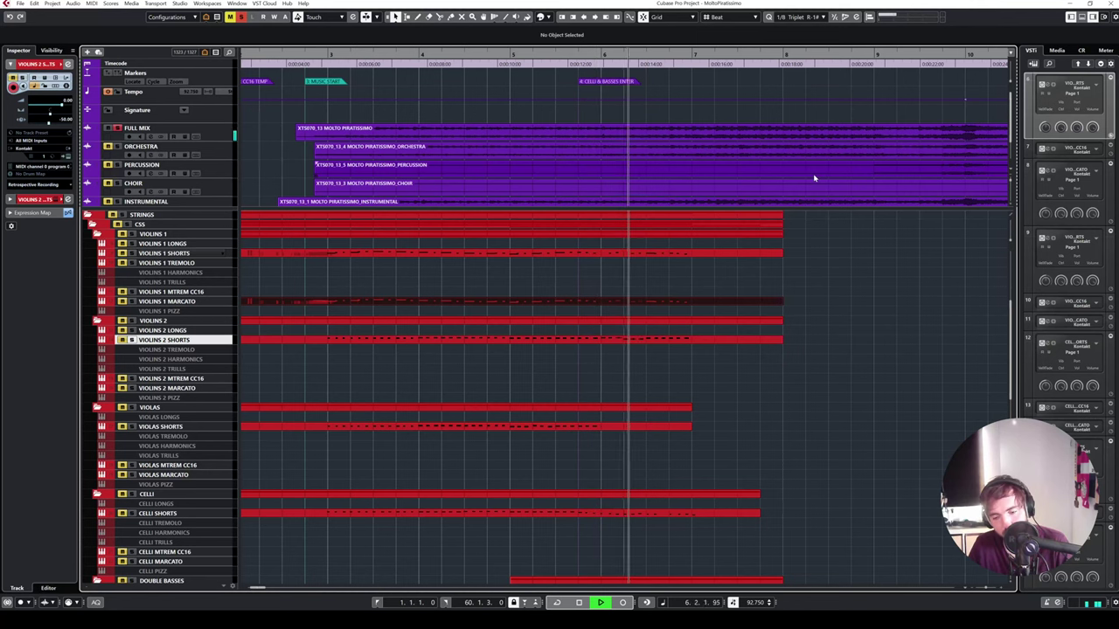
pyautogui.press('space')
pyautogui.press('space')
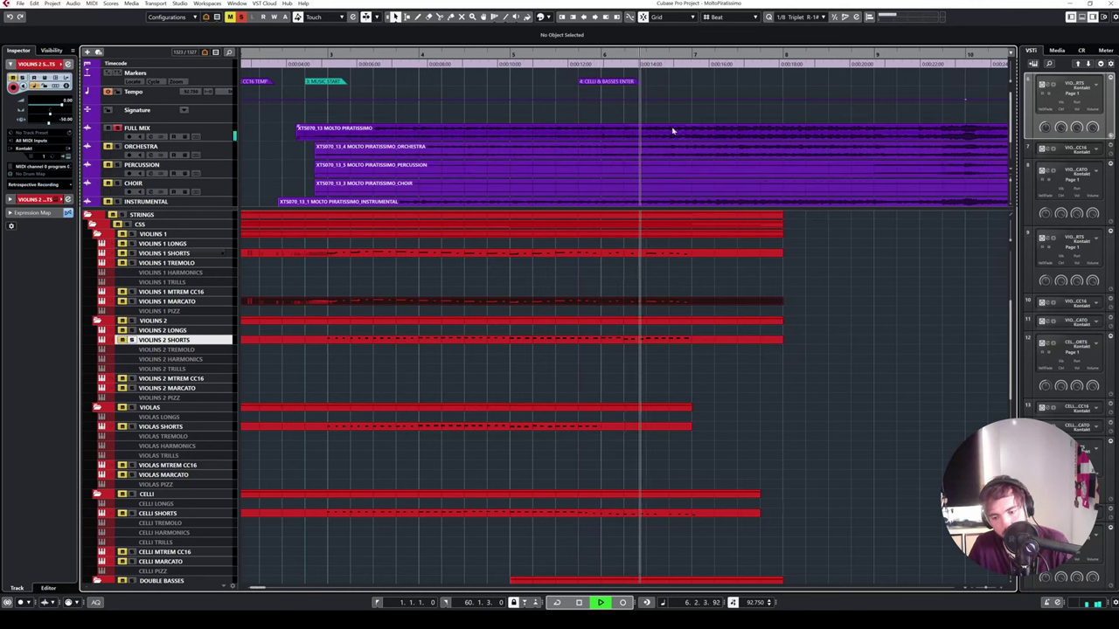
# - Replay the FULL MIX reference from around bar 5 beat 4 through bar 6
pyautogui.moveTo(645, 56); pyautogui.dragTo(585, 58)
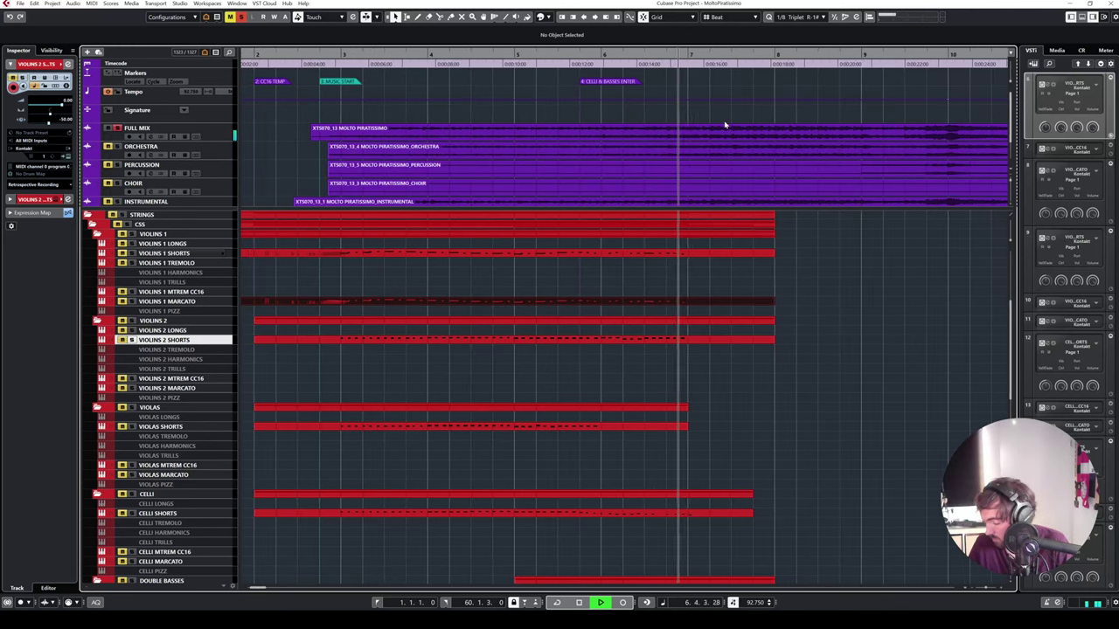
pyautogui.press('space')
pyautogui.press('space')
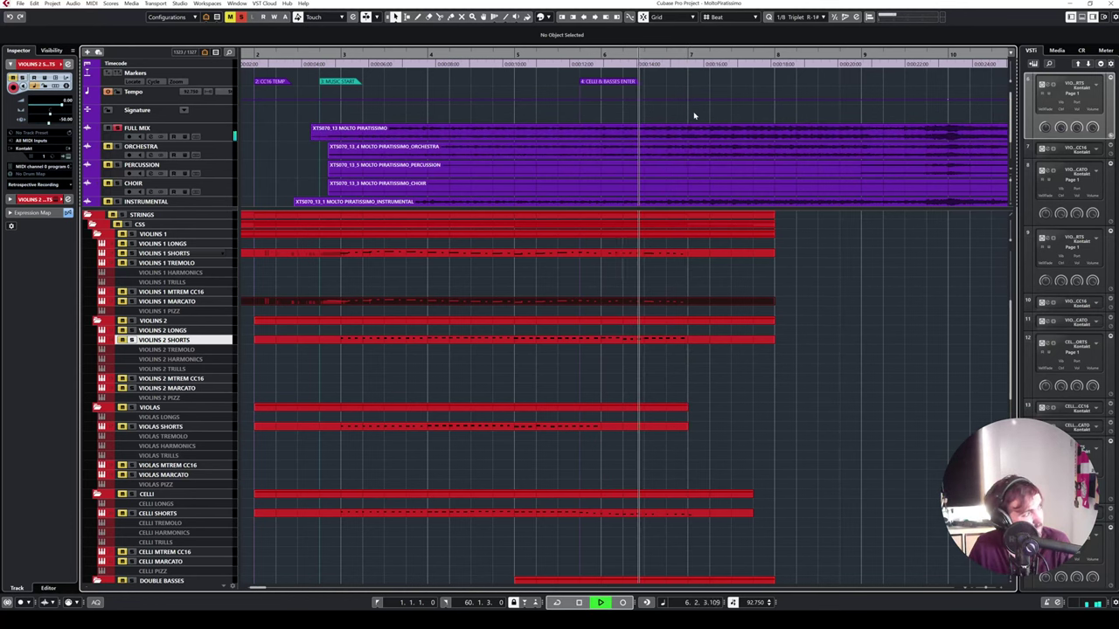
# - Solo VIOLINS 2 SHORTS alongside the FULL MIX and play both up to bar 7
pyautogui.press('space')
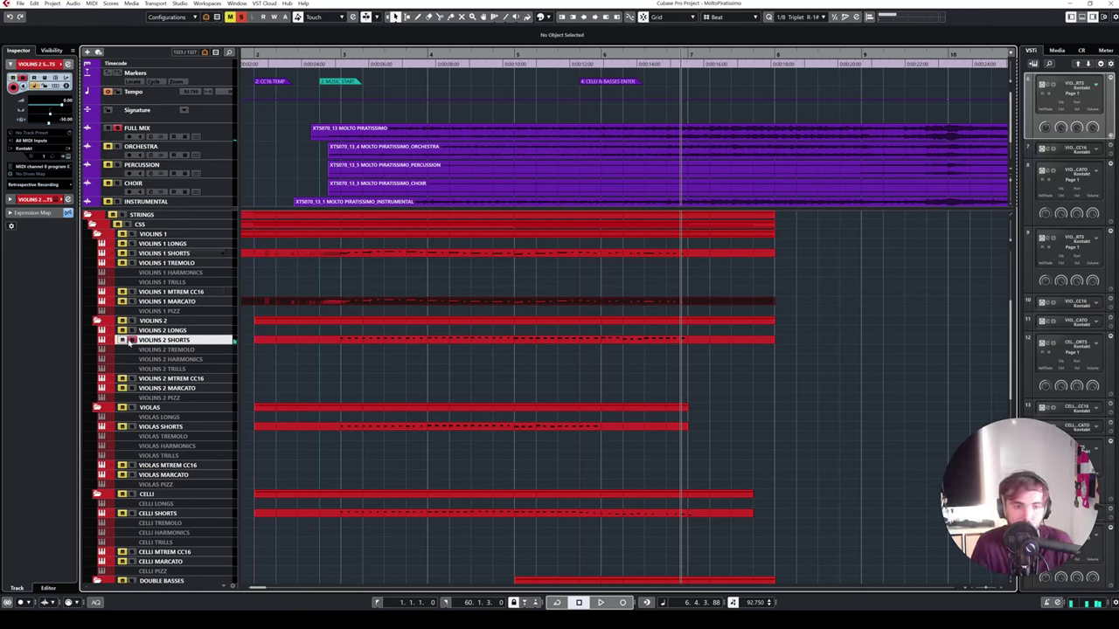
pyautogui.press('space')
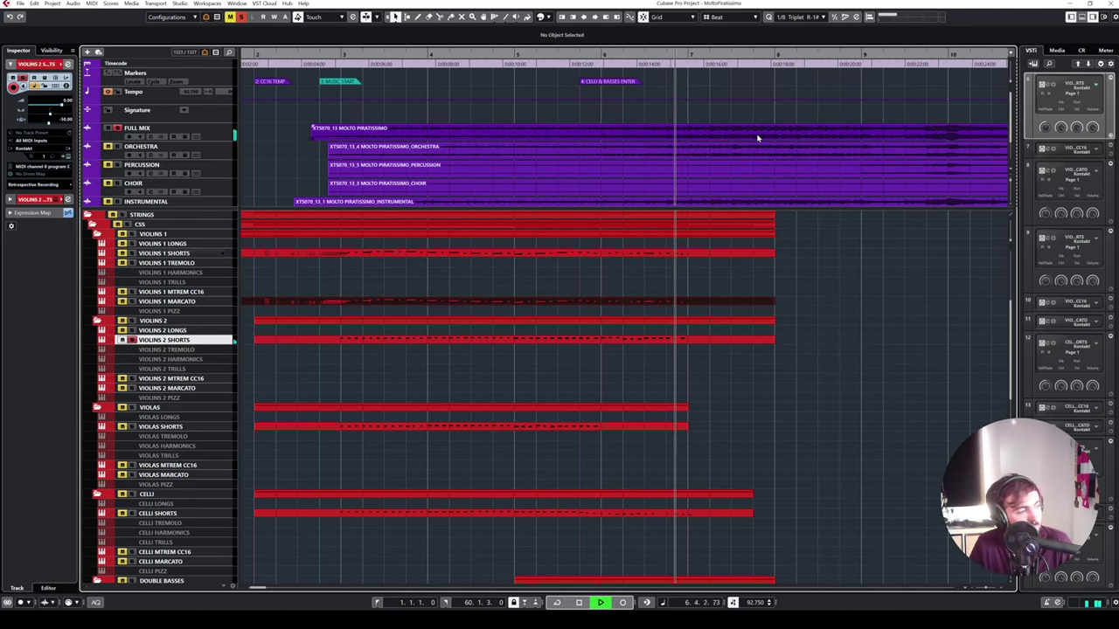
pyautogui.press('space')
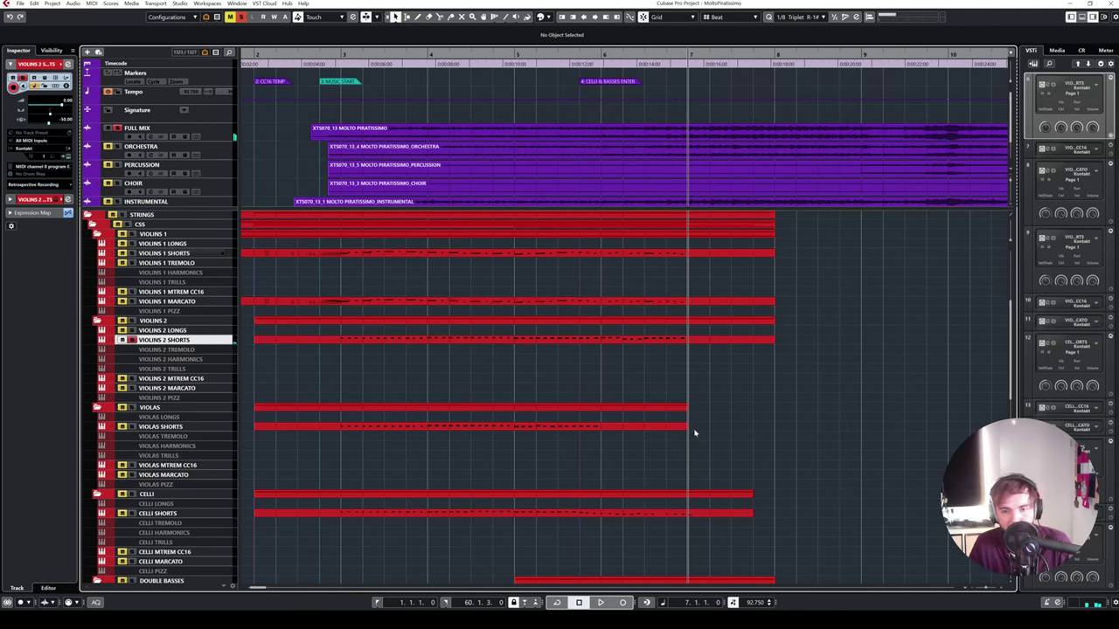
# - Extend the VIOLAS SHORTS part to bar 8 and open it in the Key Editor
pyautogui.moveTo(689, 430); pyautogui.dragTo(746, 430)
pyautogui.doubleClick(746, 430)
# - Copy the six viola notes from the second half of bar 5 to bar 6 beat 3, and transpose the copies down
pyautogui.moveTo(604, 235); pyautogui.dragTo(454, 182)
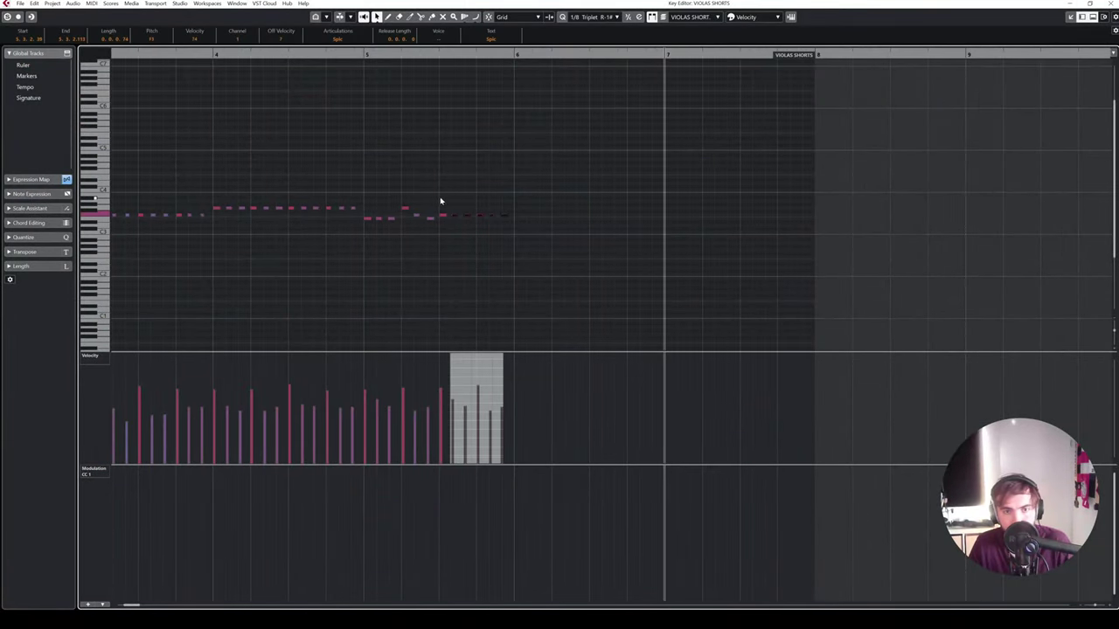
pyautogui.click(591, 55)
pyautogui.hotkey('ctrl', 'v')
pyautogui.moveTo(693, 206); pyautogui.dragTo(528, 247)
pyautogui.press('Down')
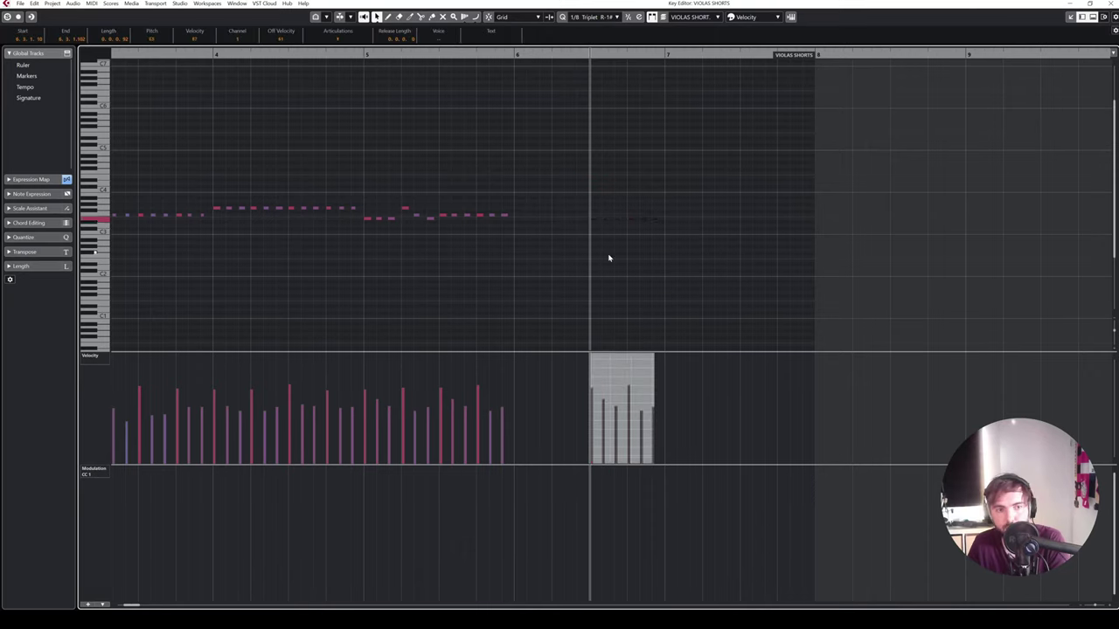
# - Reopen the VIOLAS SHORTS part and transpose the six notes starting at bar 6 beat 3 down to E3
pyautogui.press('Escape')
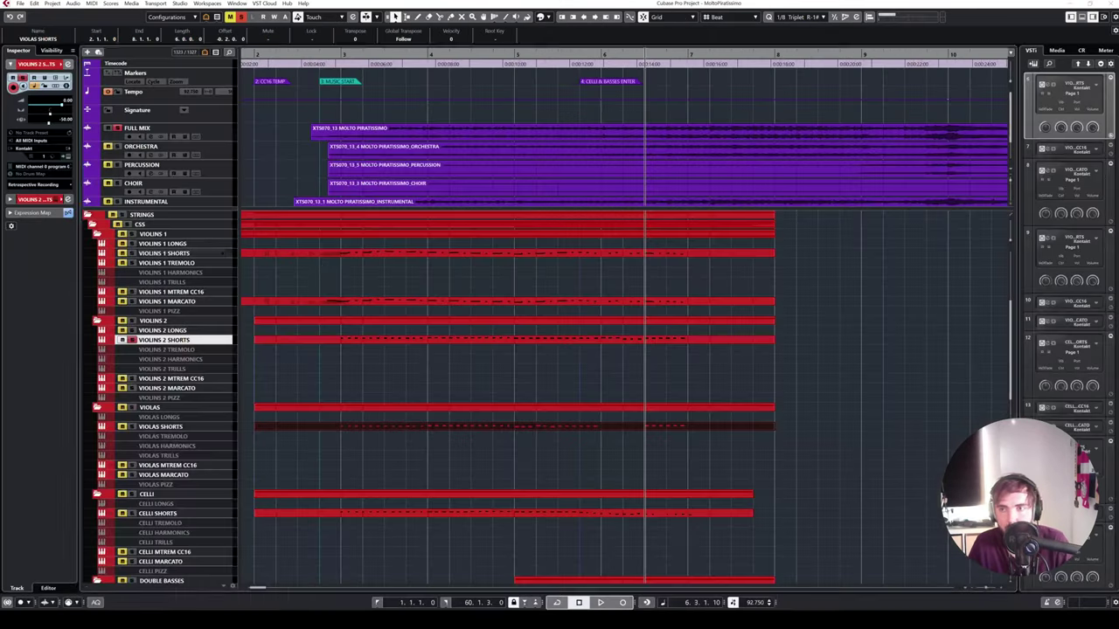
pyautogui.doubleClick(446, 431)
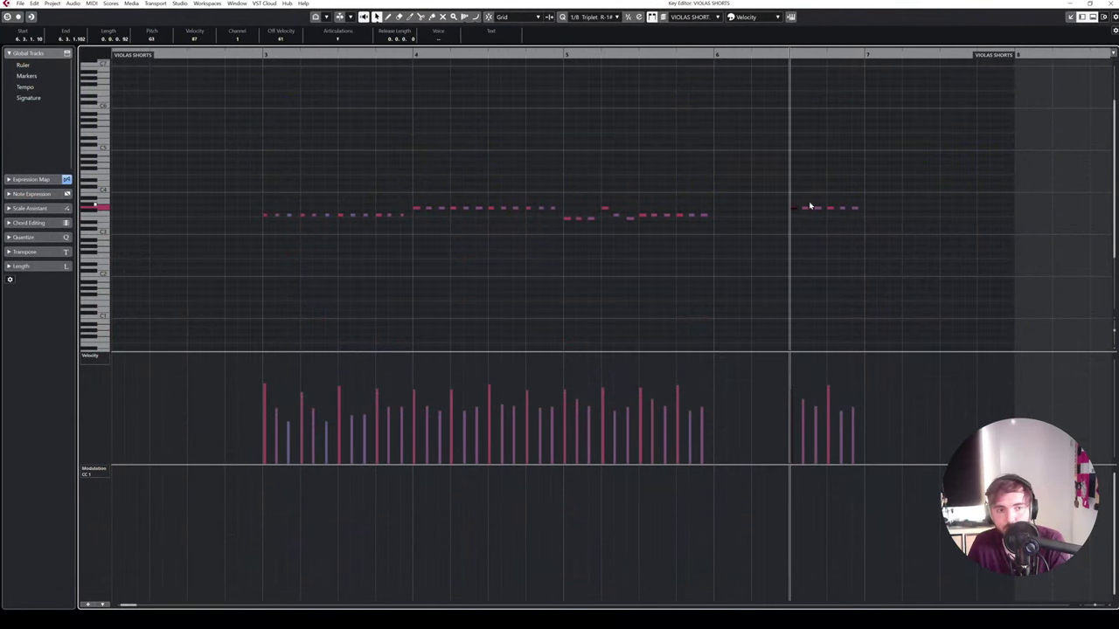
pyautogui.press('Down')
pyautogui.moveTo(800, 196); pyautogui.dragTo(901, 224)
pyautogui.press('Down')
pyautogui.press('Down')
pyautogui.press('Down')
# - Play the soloed VIOLINS 2 SHORTS and VIOLAS SHORTS against the FULL MIX from the start of bar 6
pyautogui.click(719, 54)
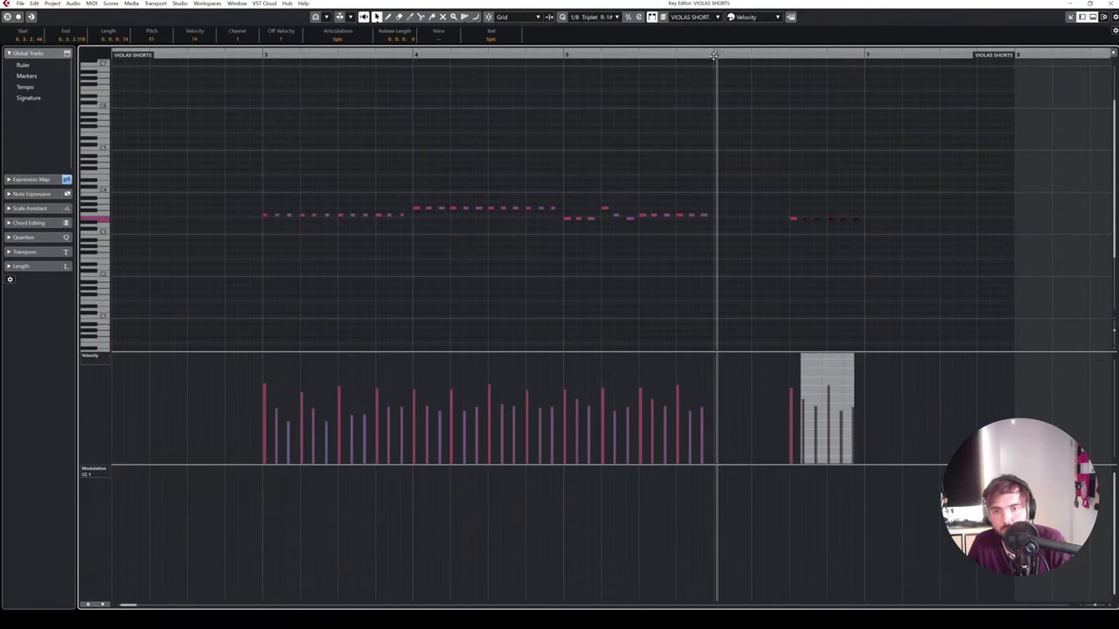
pyautogui.press('space')
pyautogui.press('Escape')
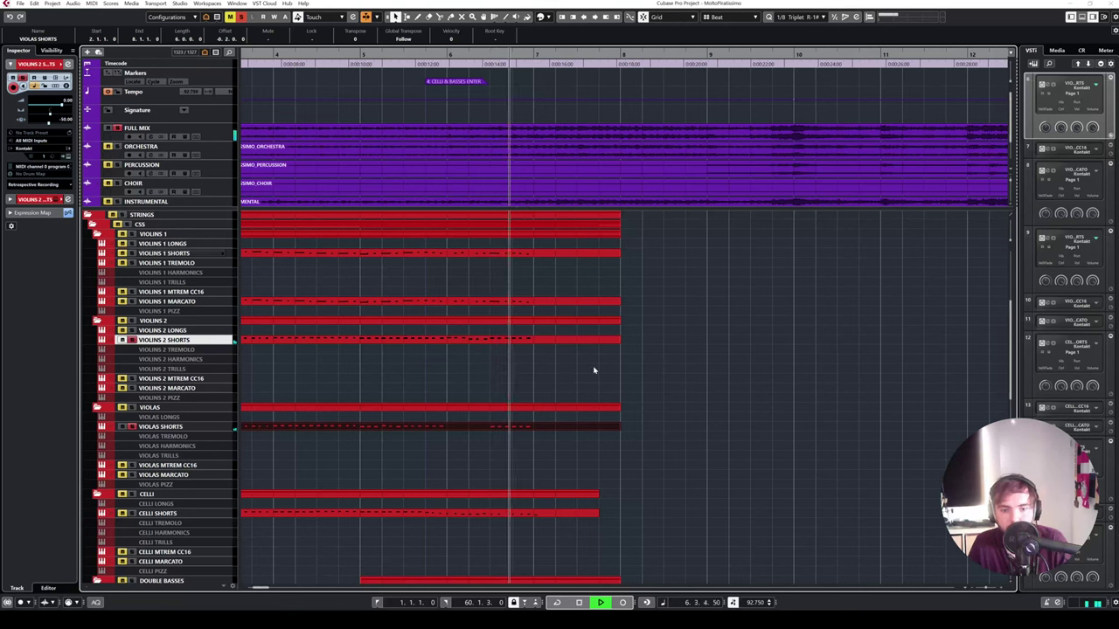
pyautogui.press('space')
# - Turn off the solos and play the whole string mockup up to bar 7
pyautogui.click(117, 128)
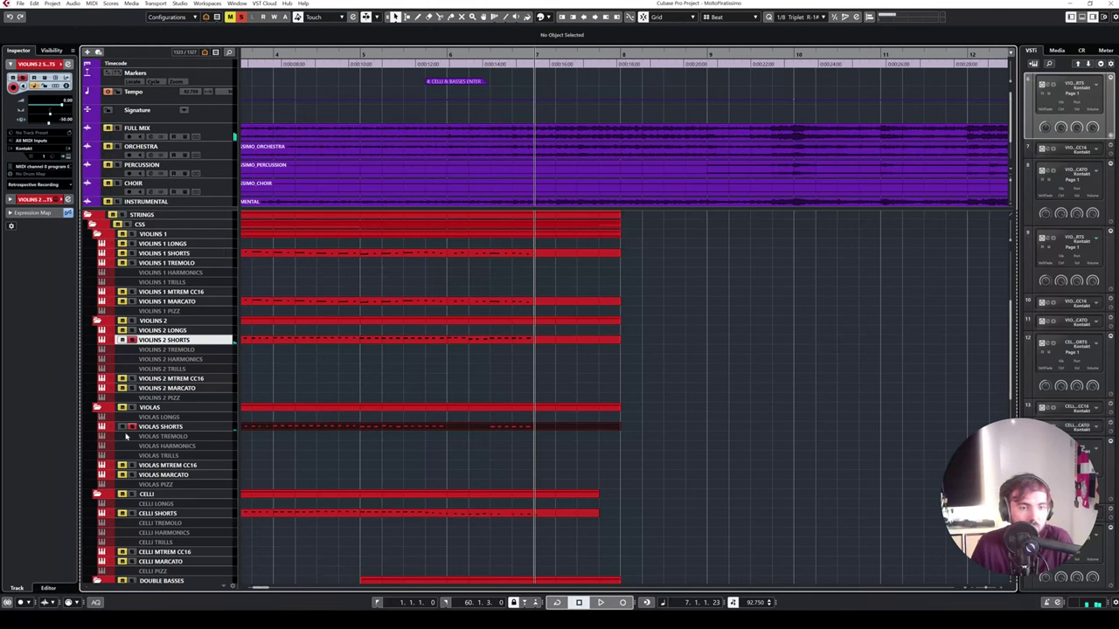
pyautogui.press('space')
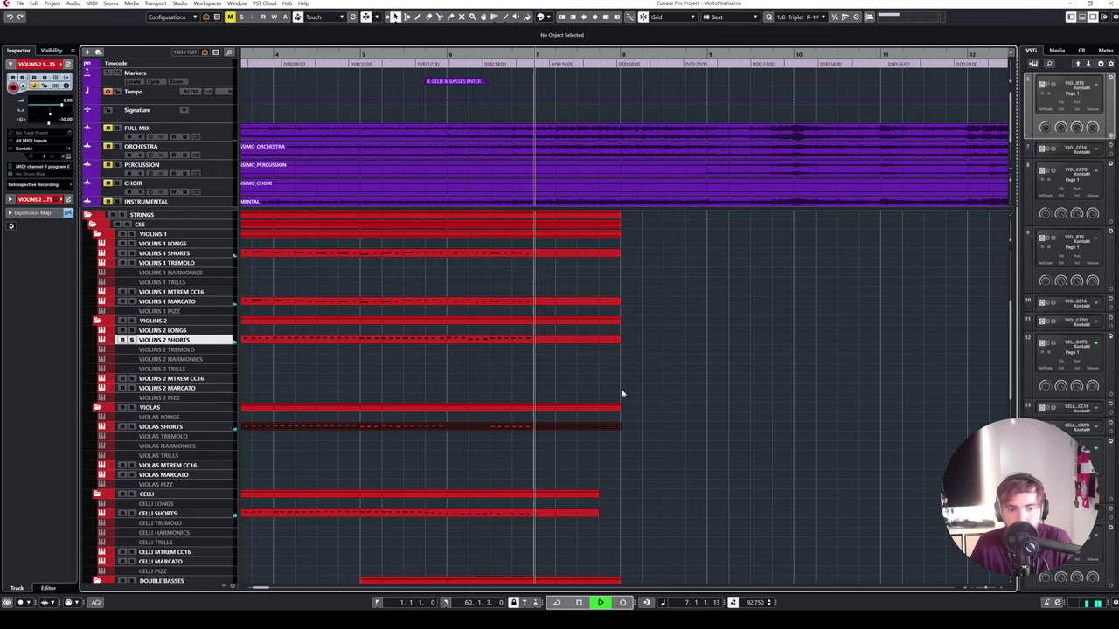
pyautogui.press('space')
# - Open VIOLINS 2 SHORTS and VIOLAS SHORTS together in the Key Editor and play them through bar 6
pyautogui.click(511, 338)
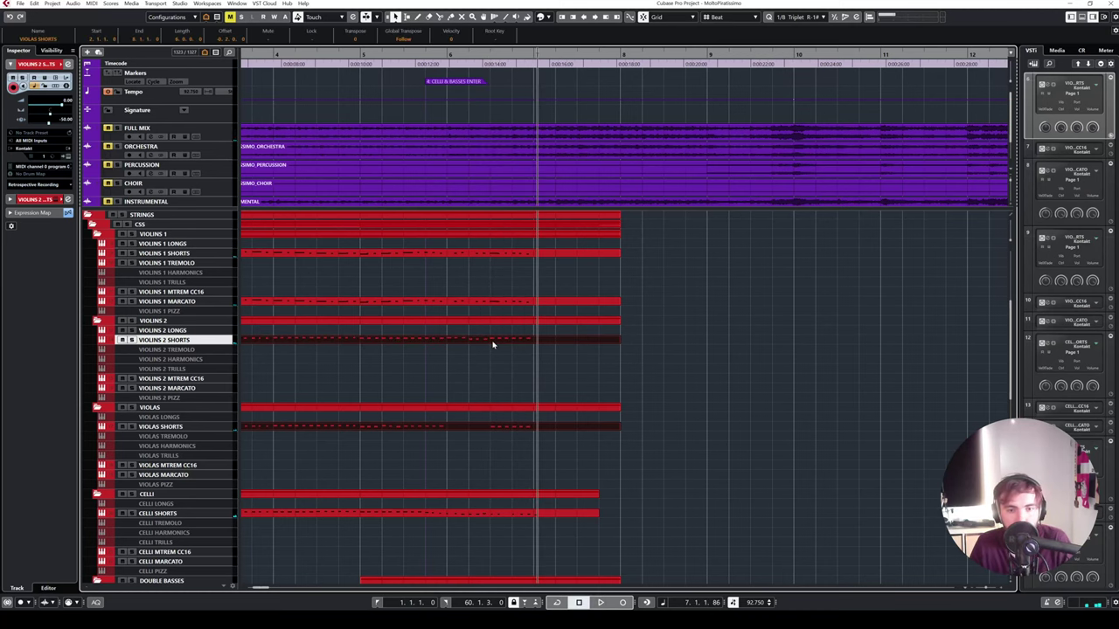
pyautogui.doubleClick(492, 344)
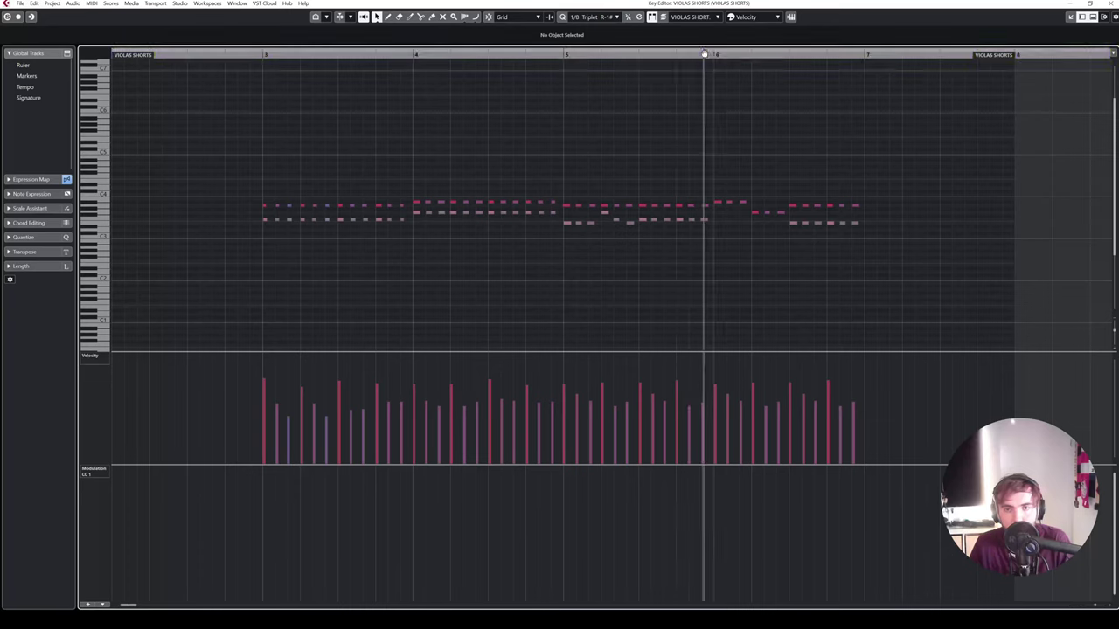
pyautogui.press('space')
pyautogui.click(574, 54)
pyautogui.press('s')
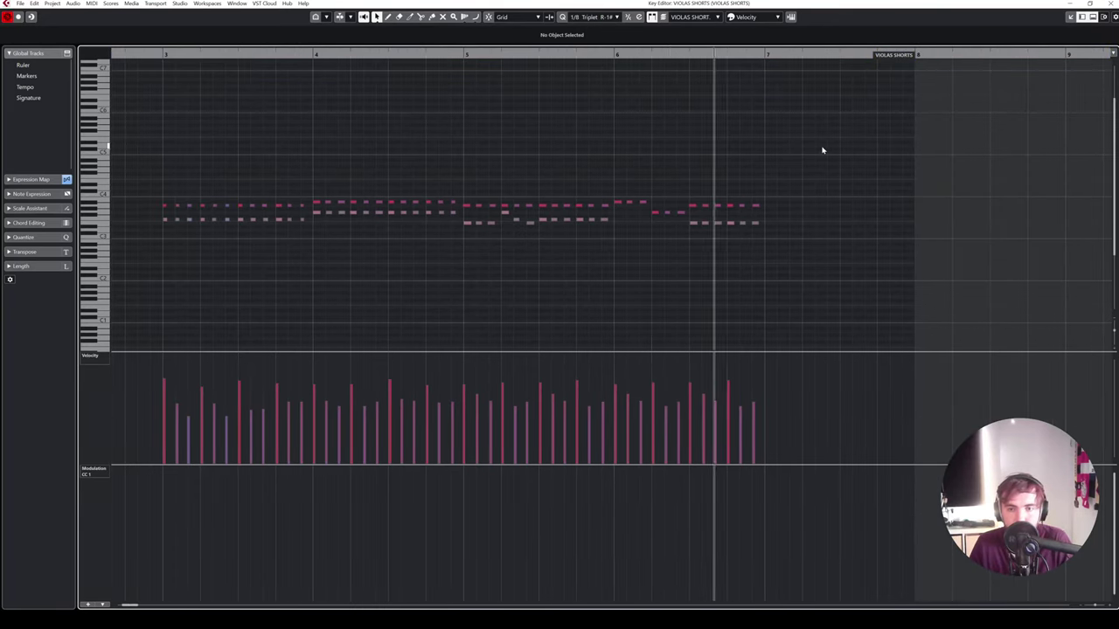
pyautogui.press('space')
# - Redraw the velocities of the last five bar 6 notes in both parts as a rise towards bar 7
pyautogui.moveTo(703, 404)
pyautogui.mouseDown()
pyautogui.moveTo(759, 383)
pyautogui.moveTo(757, 395)
pyautogui.mouseUp()
pyautogui.click(696, 223)
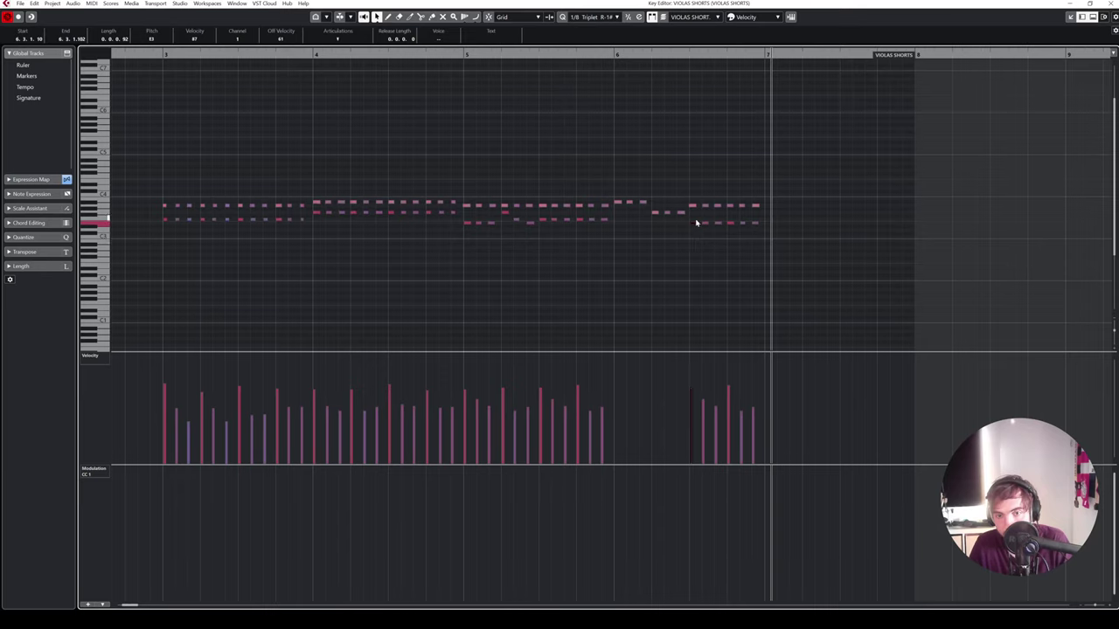
pyautogui.moveTo(714, 404)
pyautogui.mouseDown()
pyautogui.moveTo(720, 390)
pyautogui.moveTo(772, 382)
pyautogui.mouseUp()
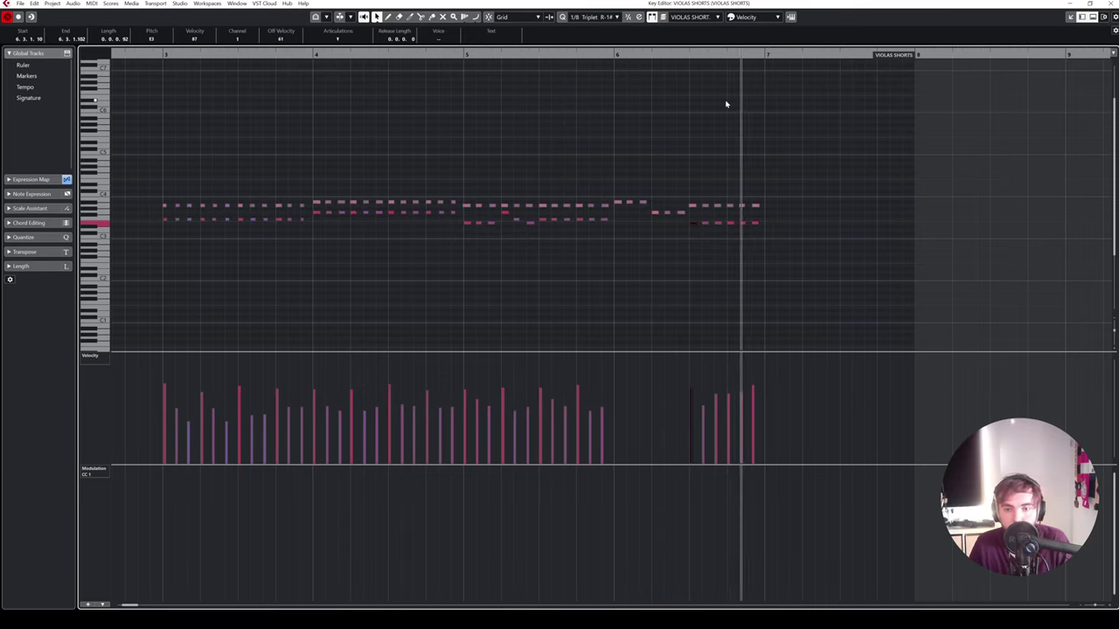
# - Change the articulation of the last three bar 6 notes in both VIOLINS 2 SHORTS and VIOLAS SHORTS
pyautogui.moveTo(697, 182); pyautogui.dragTo(778, 237)
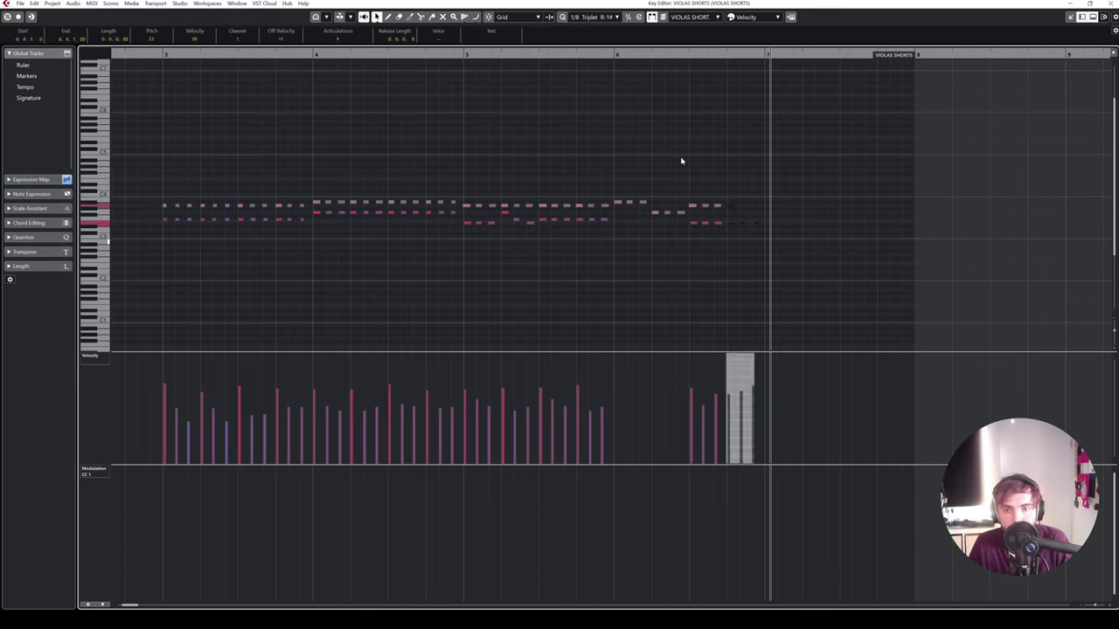
pyautogui.click(338, 39)
pyautogui.click(337, 67)
# - Play back the edited bar 6 ending, return to the arrangement and deselect the parts
pyautogui.click(647, 53)
pyautogui.press('s')
pyautogui.press('space')
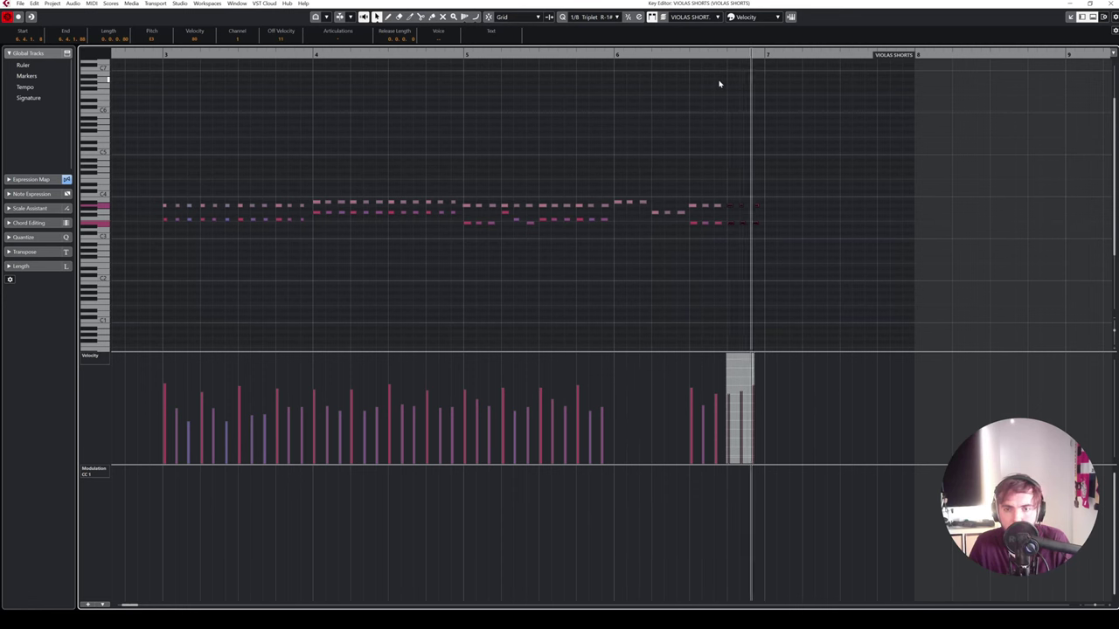
pyautogui.click(1108, 3)
pyautogui.click(650, 272)
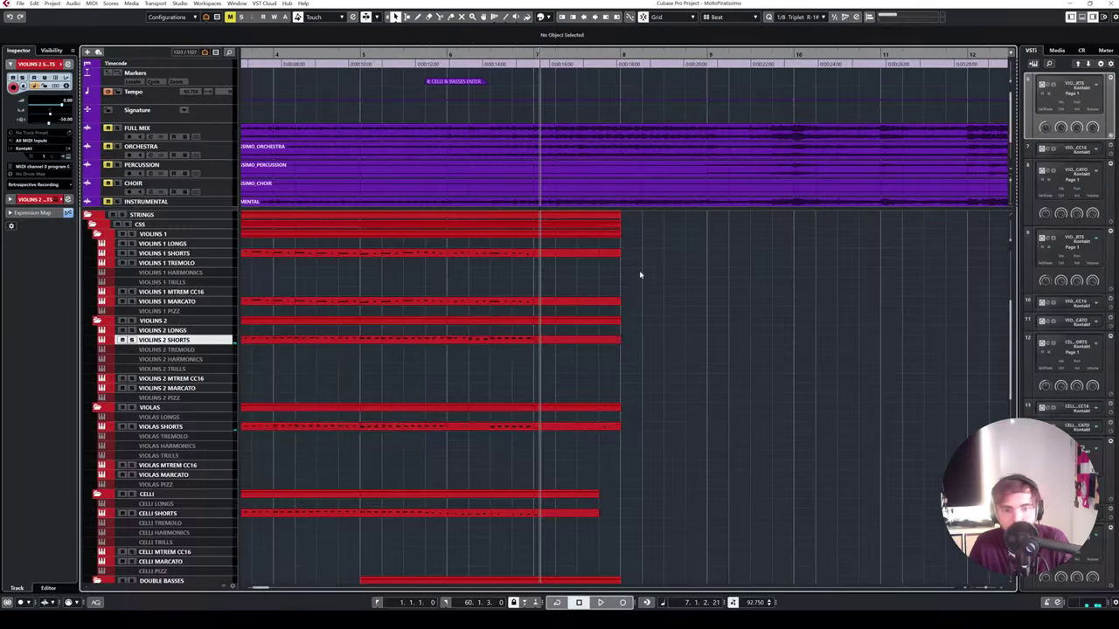
# - Solo the FULL MIX reference and listen to bar 6 twice
pyautogui.hscroll(-3, 440, 350)
pyautogui.hscroll(1, 440, 349)
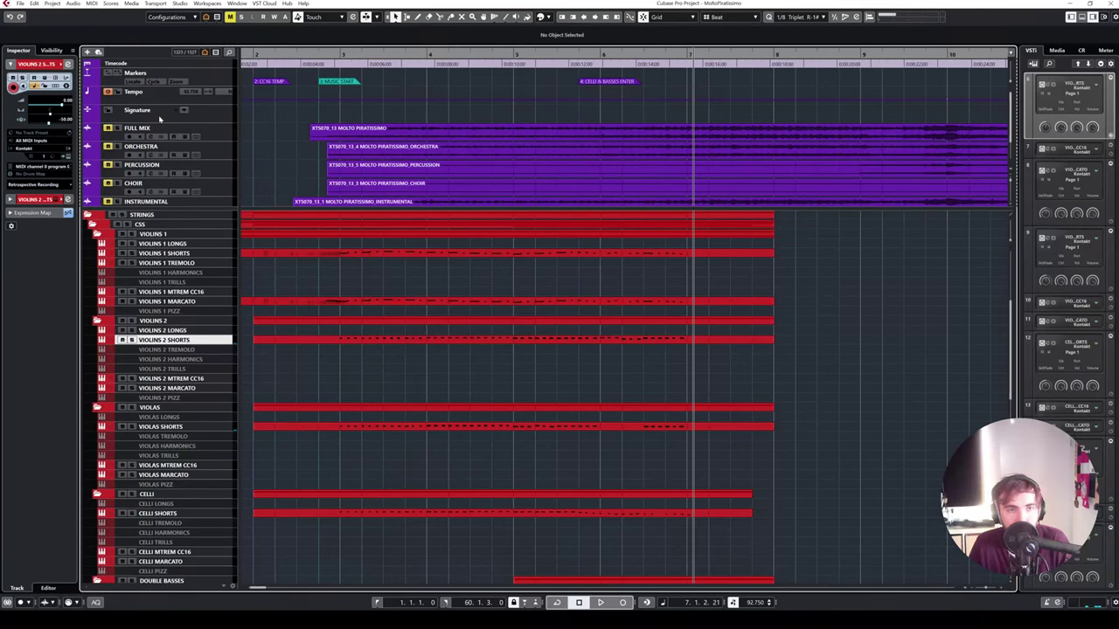
pyautogui.click(117, 128)
pyautogui.click(598, 108)
pyautogui.press('space')
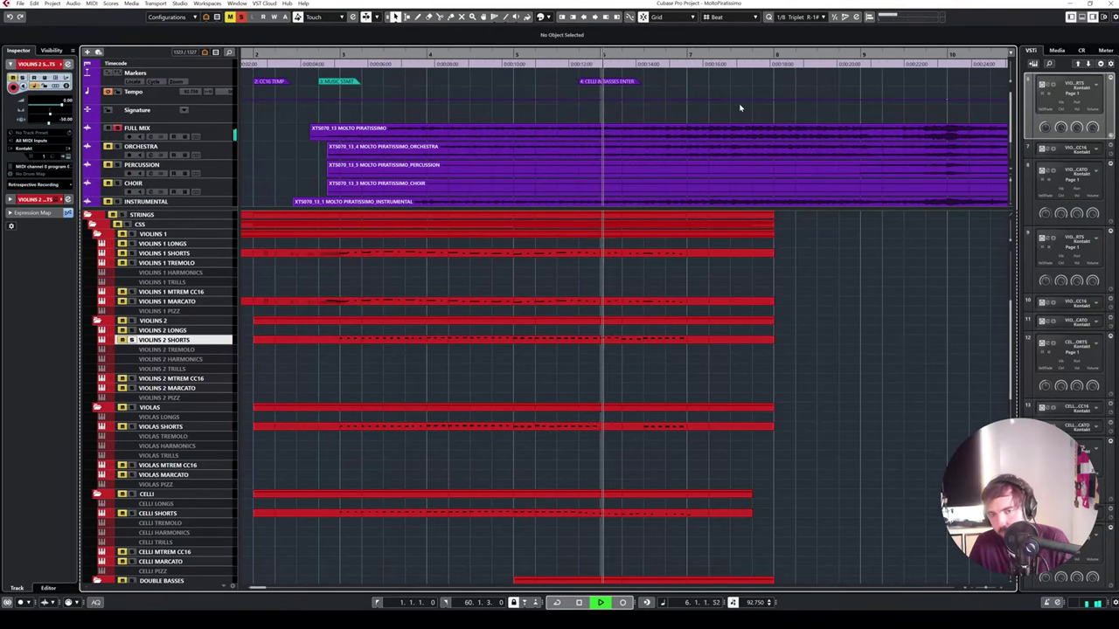
pyautogui.hscroll(2, 822, 254)
pyautogui.moveTo(638, 208); pyautogui.dragTo(639, 185)
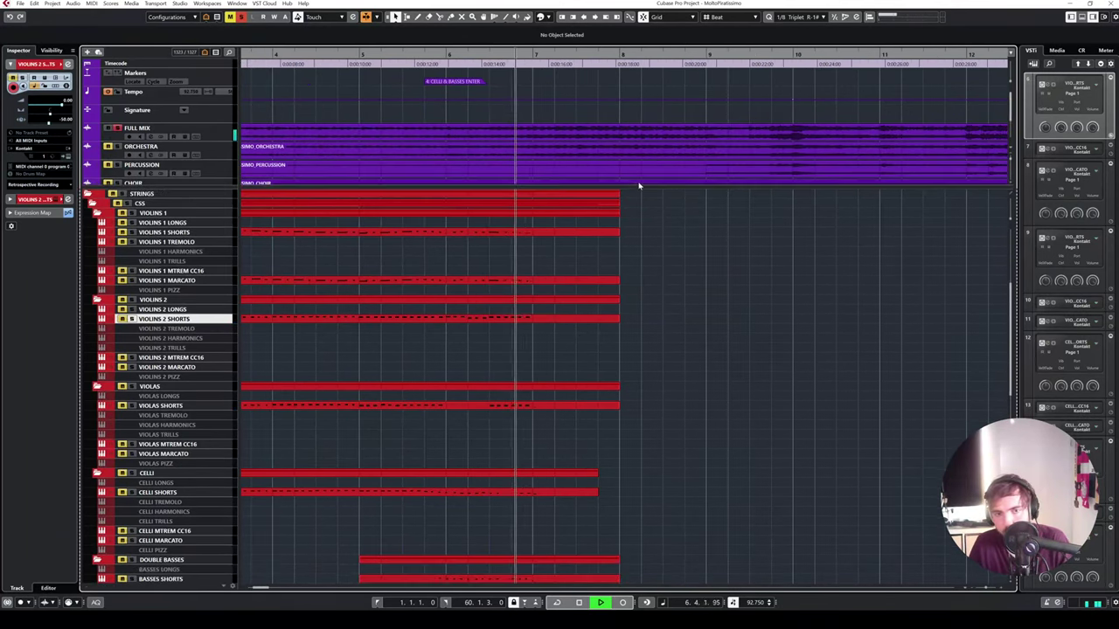
pyautogui.press('space')
pyautogui.click(450, 67)
pyautogui.press('space')
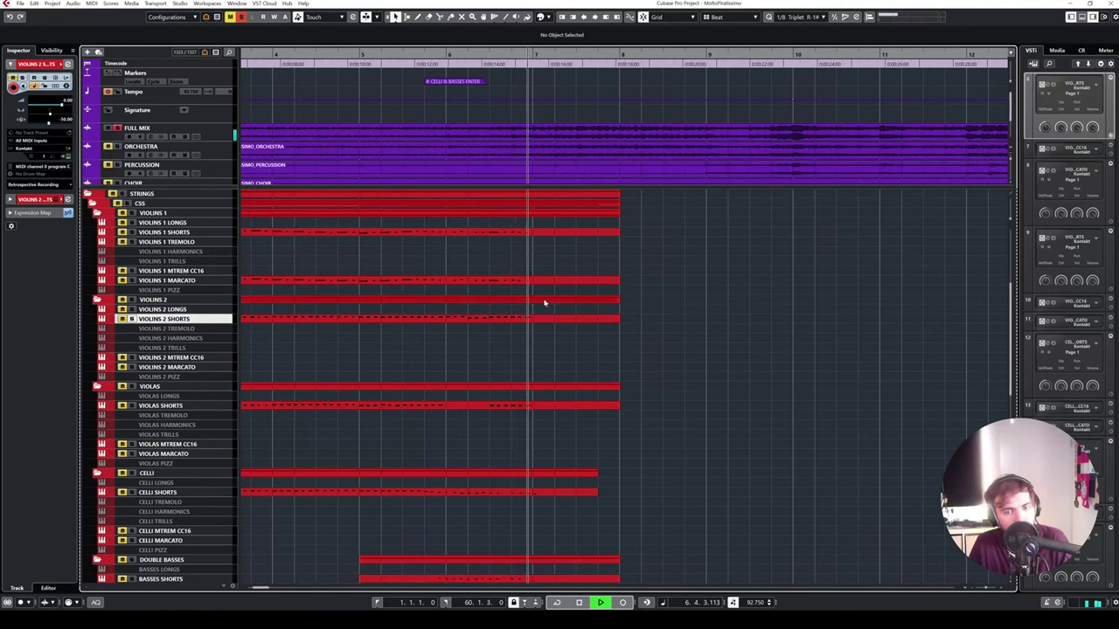
pyautogui.press('space')
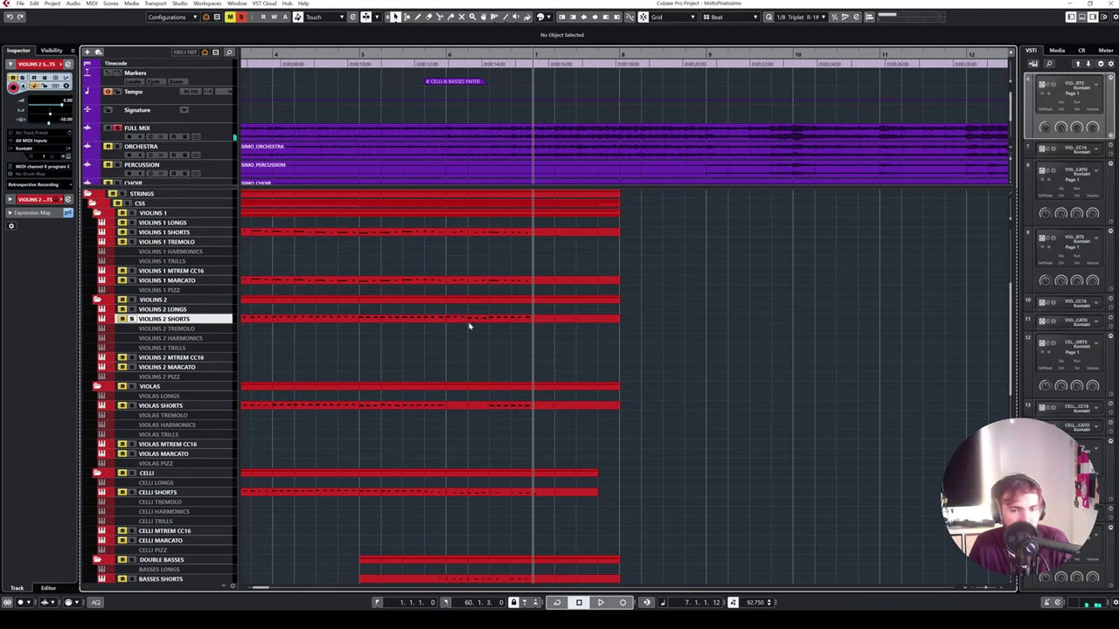
# - Compare the bar 6 notes of VIOLINS 2 SHORTS with the VIOLINS 1 MARCATO line in the Key Editor
pyautogui.scroll(-3, 469, 327)
pyautogui.scroll(3, 481, 321)
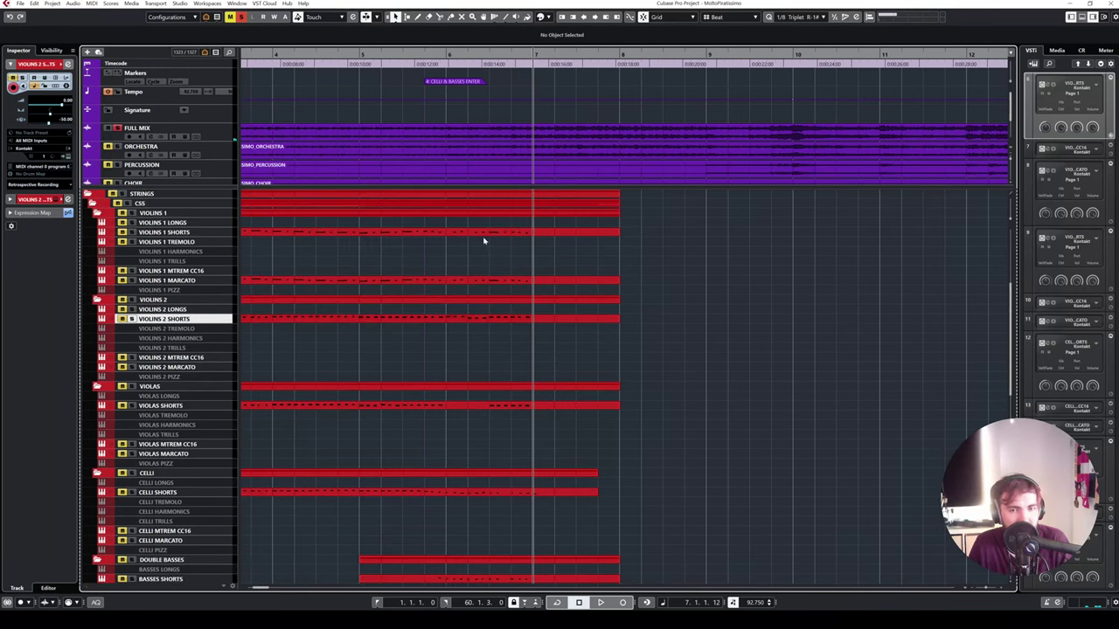
pyautogui.doubleClick(517, 322)
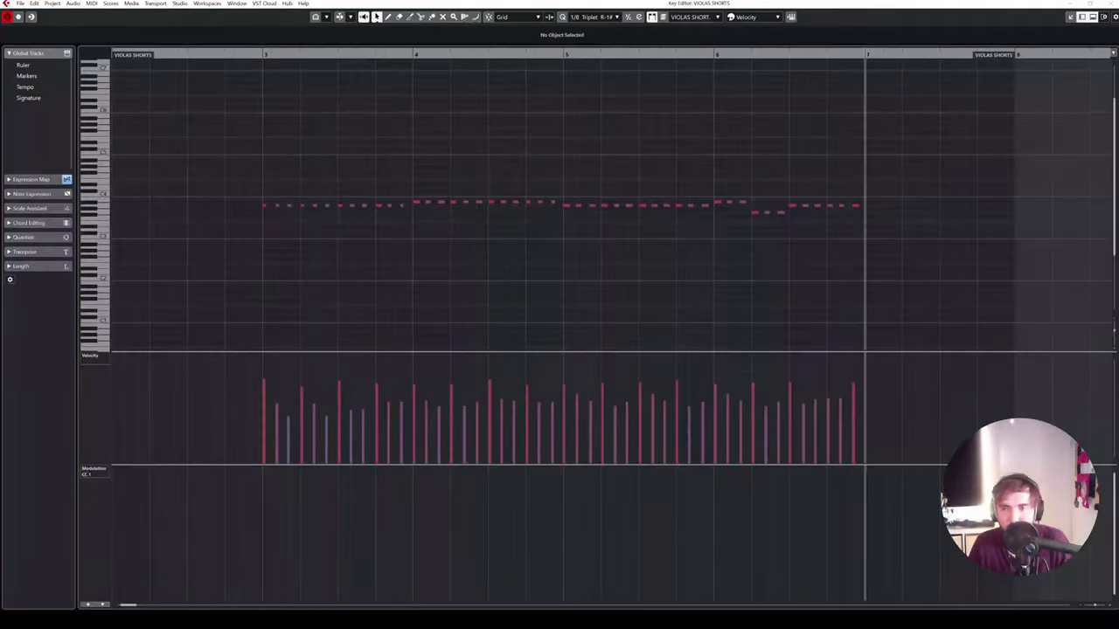
pyautogui.press('Escape')
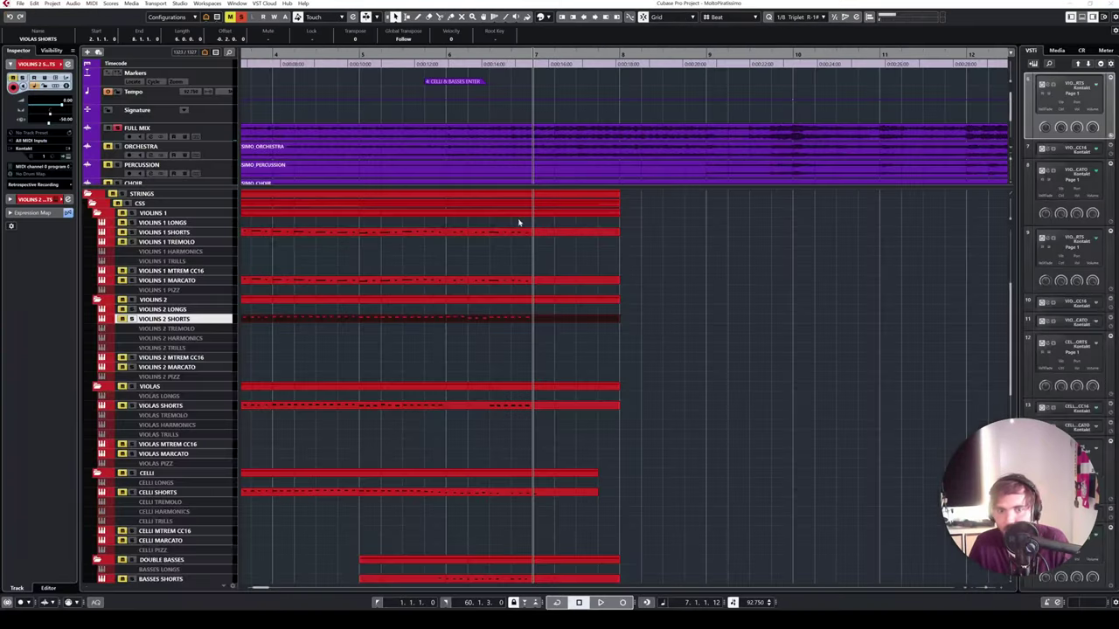
pyautogui.doubleClick(512, 281)
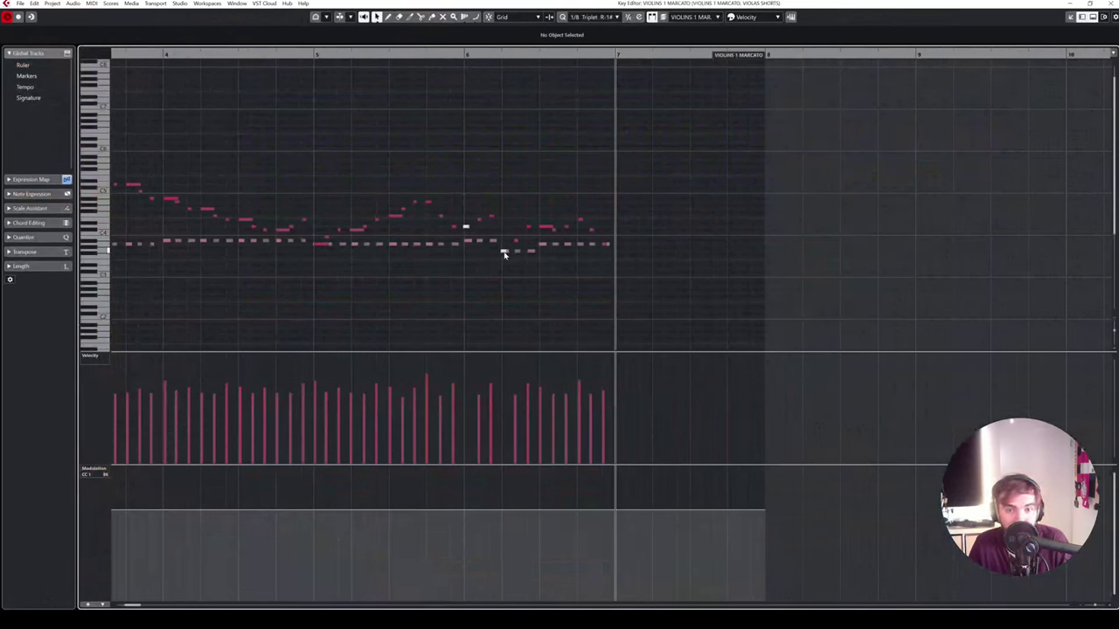
pyautogui.click(504, 253)
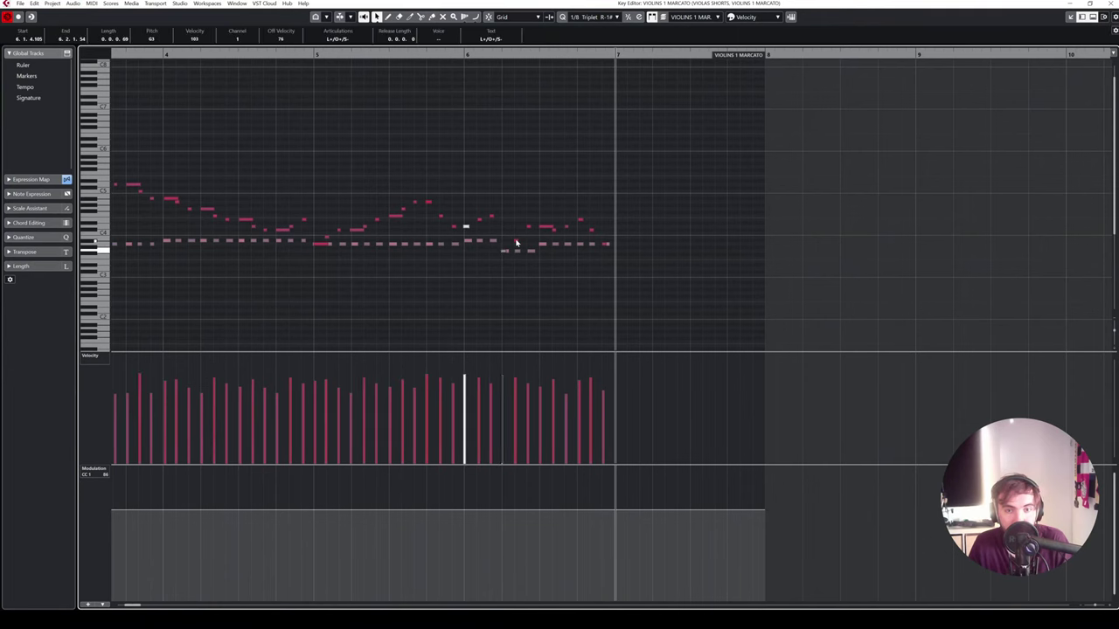
pyautogui.click(1110, 3)
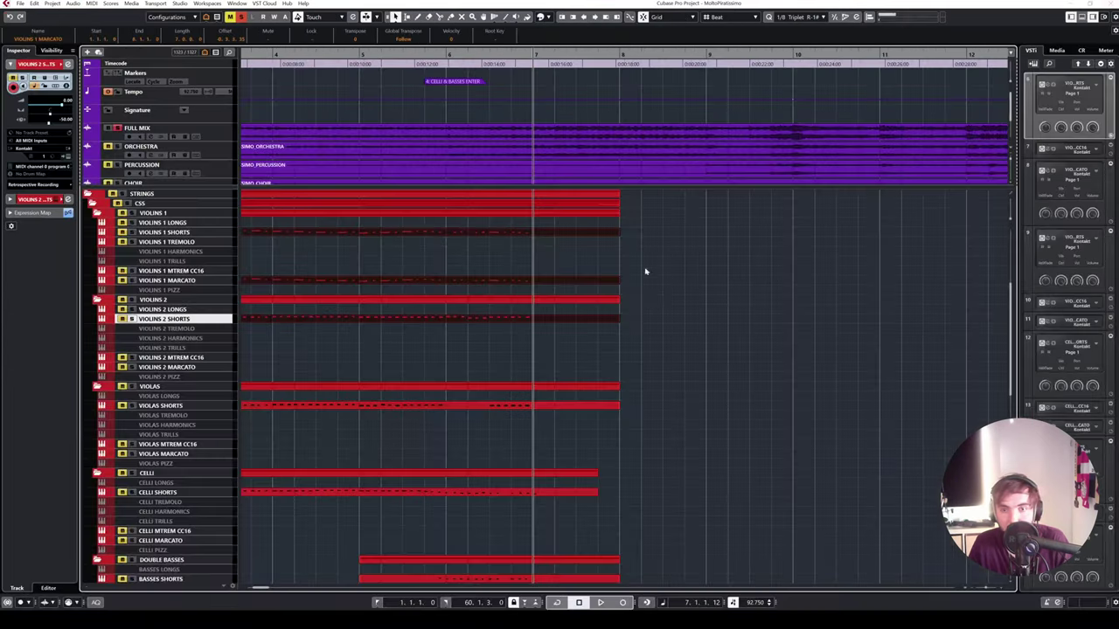
# - Unsolo the FULL MIX, copy the six viola notes from bar 5 beat 3 to bar 6, and transpose the last three copies up
pyautogui.click(116, 129)
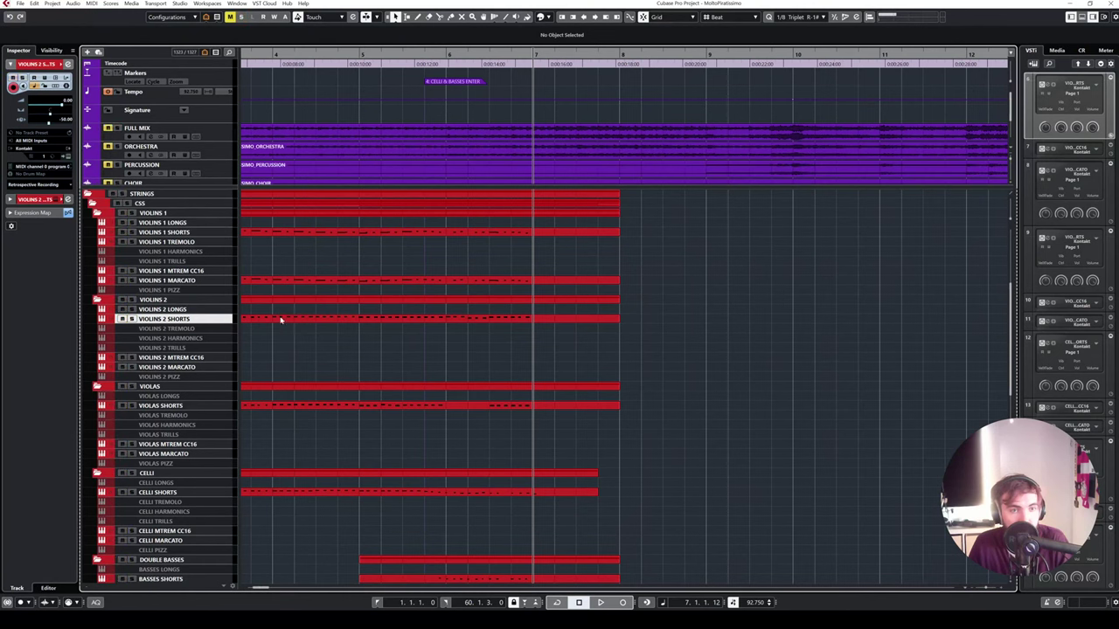
pyautogui.doubleClick(482, 406)
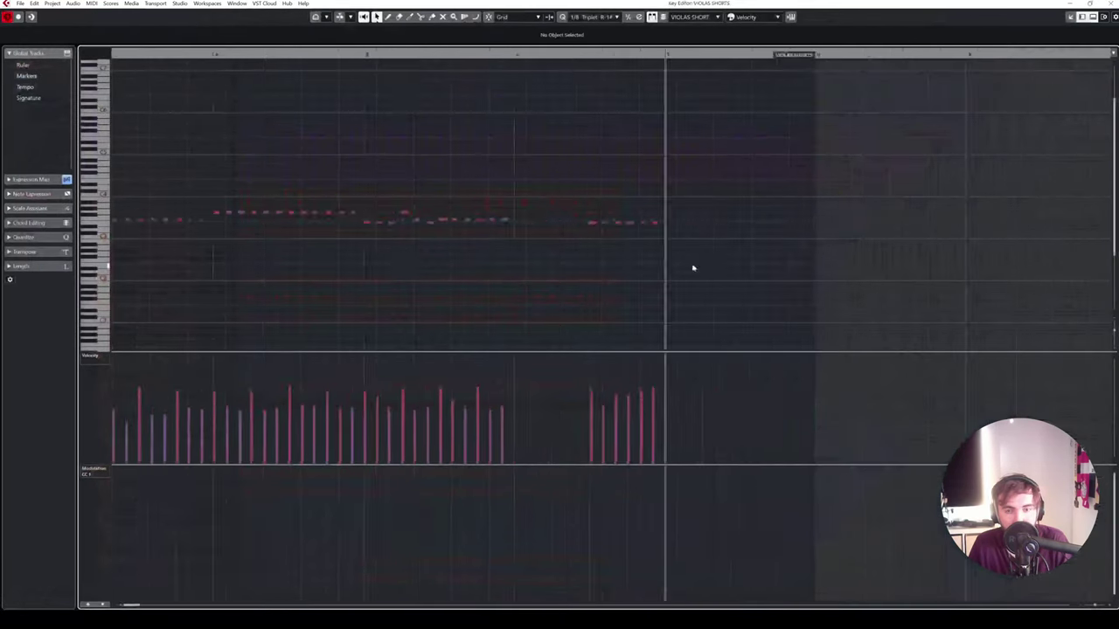
pyautogui.moveTo(427, 213); pyautogui.dragTo(341, 234)
pyautogui.hotkey('ctrl', 'c')
pyautogui.click(415, 54)
pyautogui.hotkey('ctrl', 'v')
pyautogui.click(451, 207)
pyautogui.moveTo(450, 211); pyautogui.dragTo(477, 232)
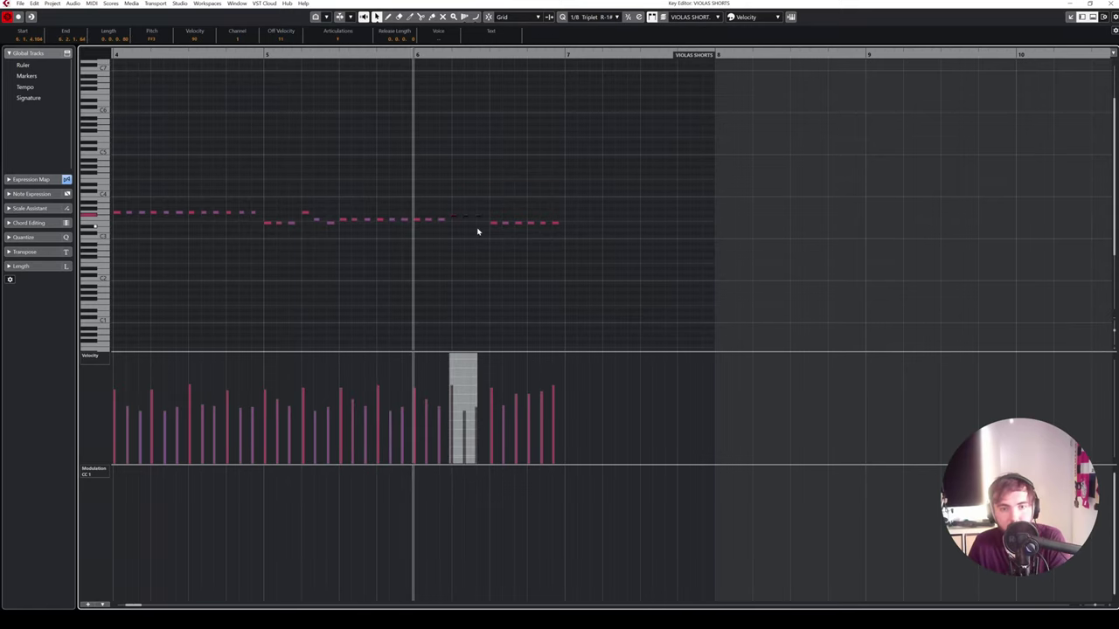
pyautogui.moveTo(400, 206); pyautogui.dragTo(518, 236)
pyautogui.click(552, 287)
pyautogui.press('Return')
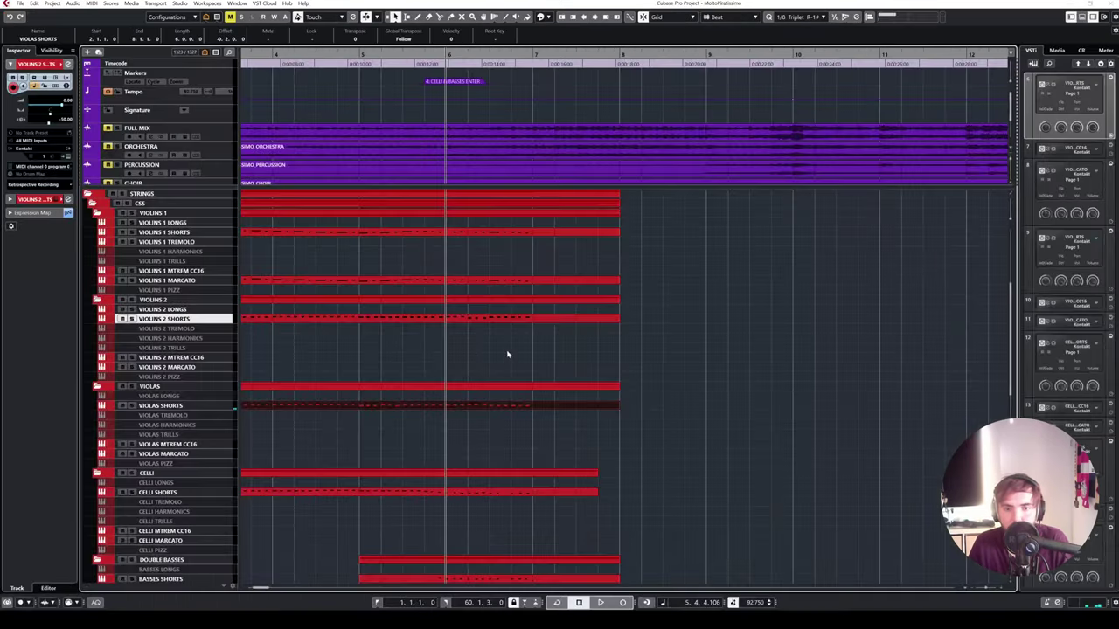
# - Open VIOLINS 2 SHORTS and VIOLAS SHORTS together and transpose the three viola notes on bar 6 beat 2 down to D3
pyautogui.keyDown('shift'); pyautogui.click(519, 322); pyautogui.keyUp('shift')
pyautogui.doubleClick(518, 319)
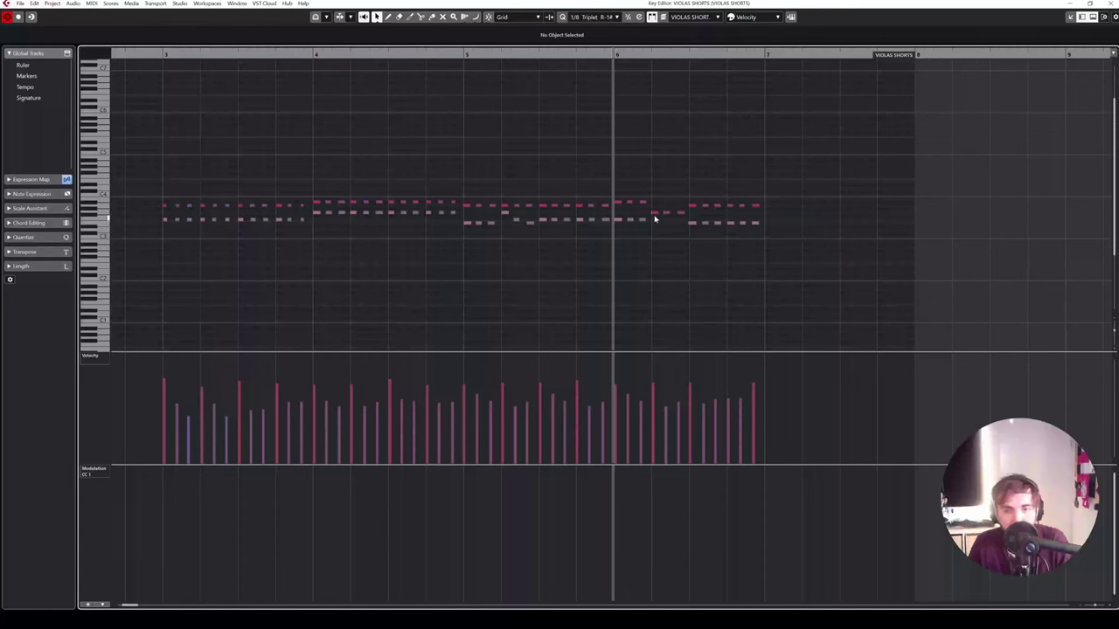
pyautogui.click(656, 215)
pyautogui.click(655, 216)
pyautogui.press('Down')
pyautogui.press('Down')
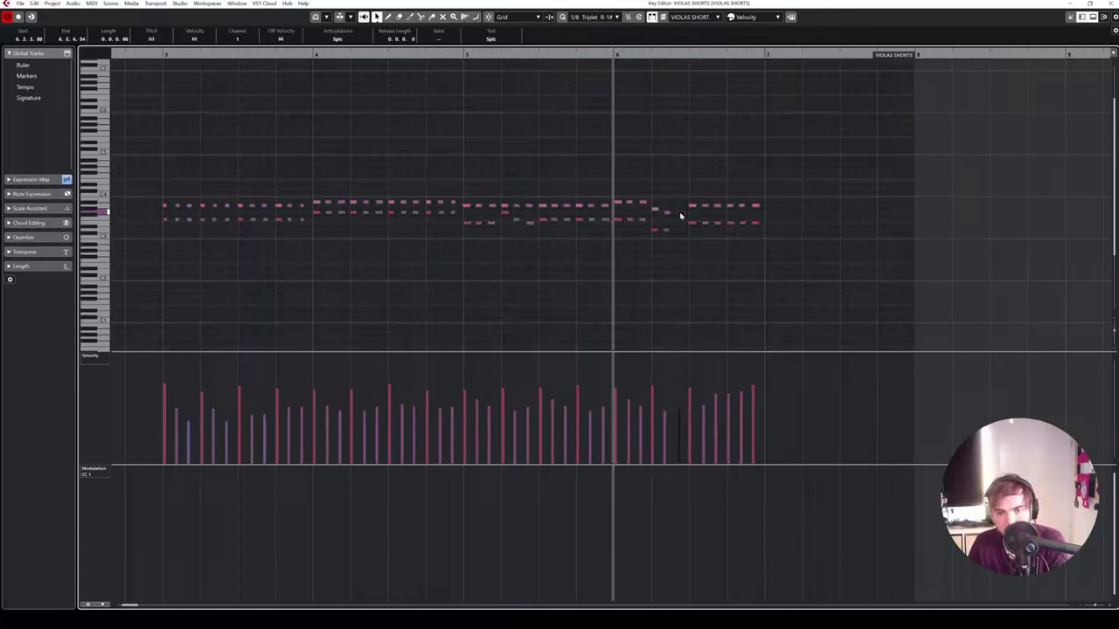
# - Play the mockup through bar 6 with the new viola notes, returning to the arrangement
pyautogui.press('space')
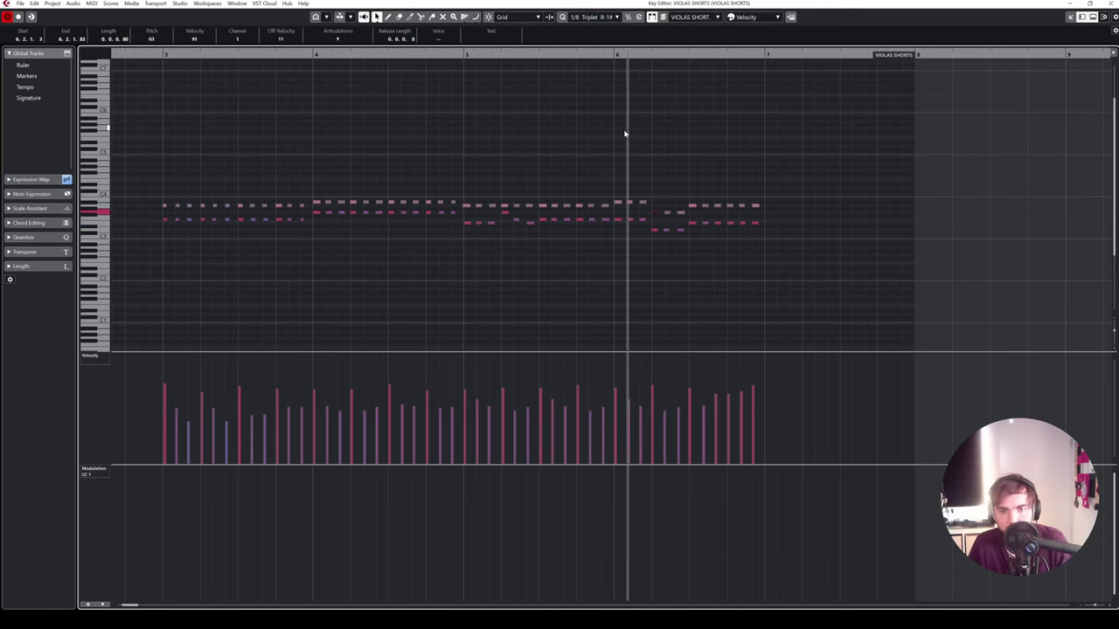
pyautogui.hotkey('ctrl', 'e')
pyautogui.click(355, 222)
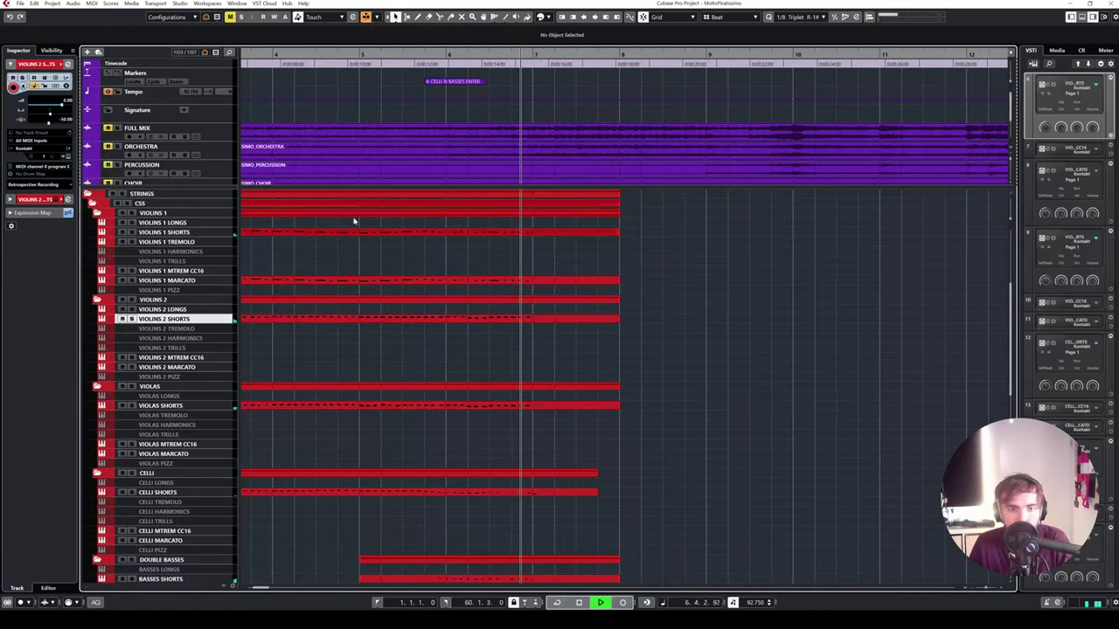
pyautogui.press('space')
# - Extend the ARK 1 HI STRINGS SHORT and MID STRINGS SHORTS parts one bar to end at bar 8
pyautogui.hscroll(-1, 338, 142)
pyautogui.press('KP_0')
pyautogui.hscroll(-2, 444, 240)
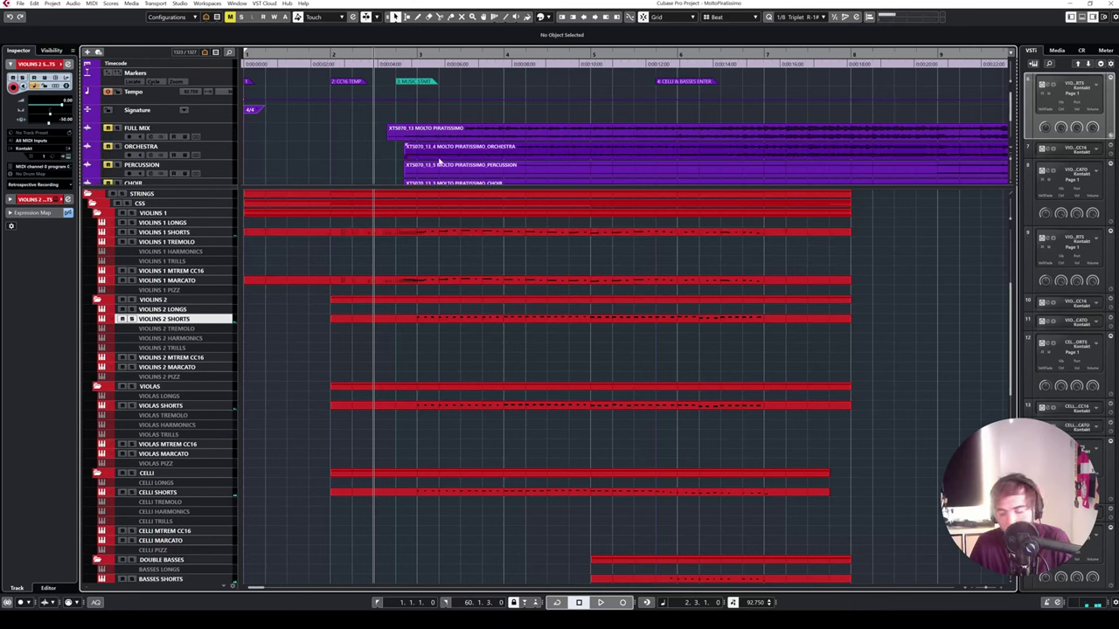
pyautogui.hscroll(2, 674, 355)
pyautogui.scroll(-10, 641, 364)
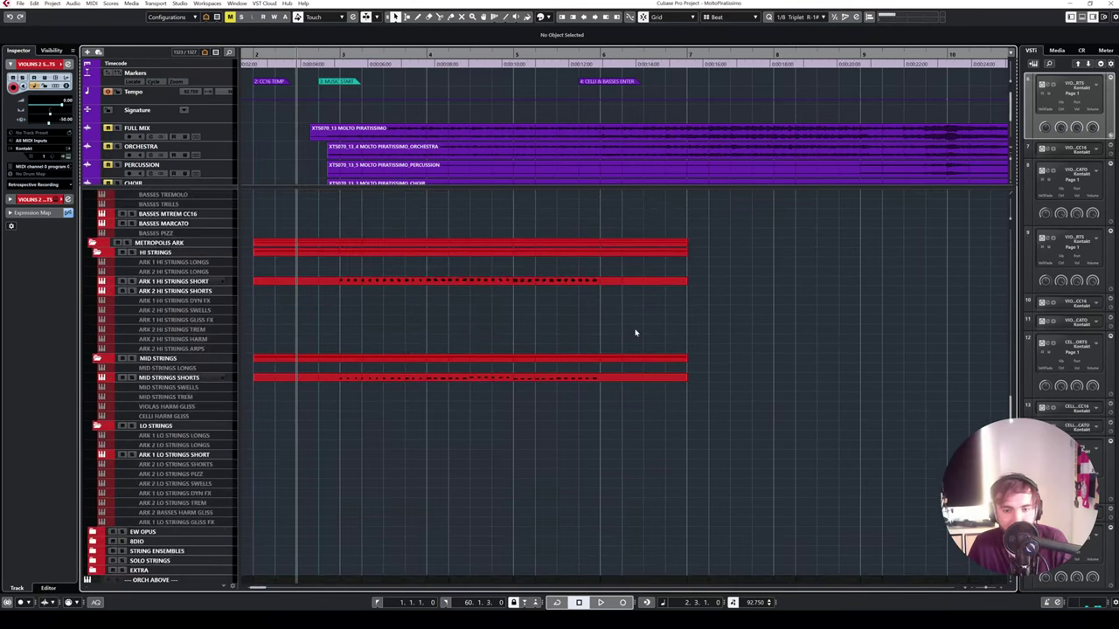
pyautogui.moveTo(687, 282); pyautogui.dragTo(771, 284)
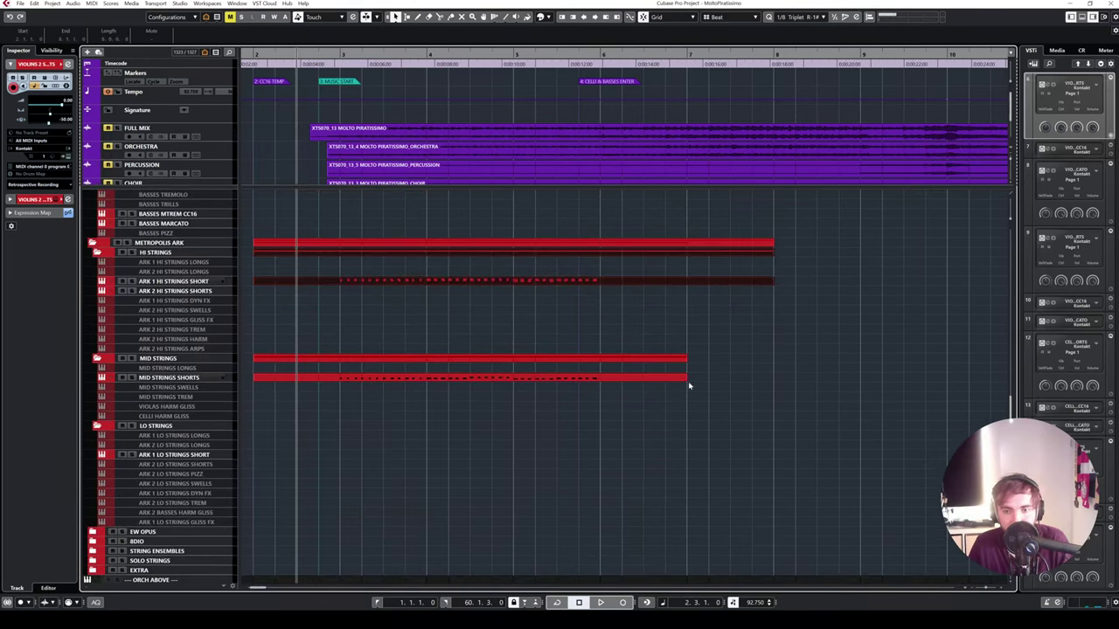
pyautogui.moveTo(688, 382); pyautogui.dragTo(773, 379)
# - Check the existing notes of MID STRINGS SHORTS against the VIOLAS SHORTS line through bar 6 in the Key Editor
pyautogui.doubleClick(745, 380)
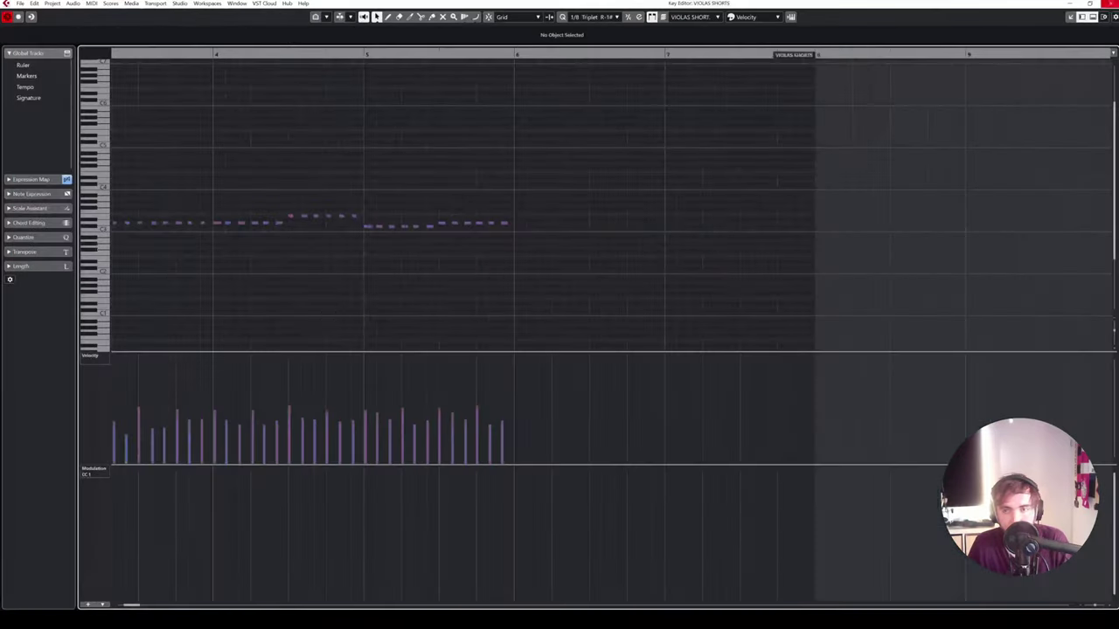
pyautogui.click(1109, 3)
pyautogui.scroll(5, 691, 314)
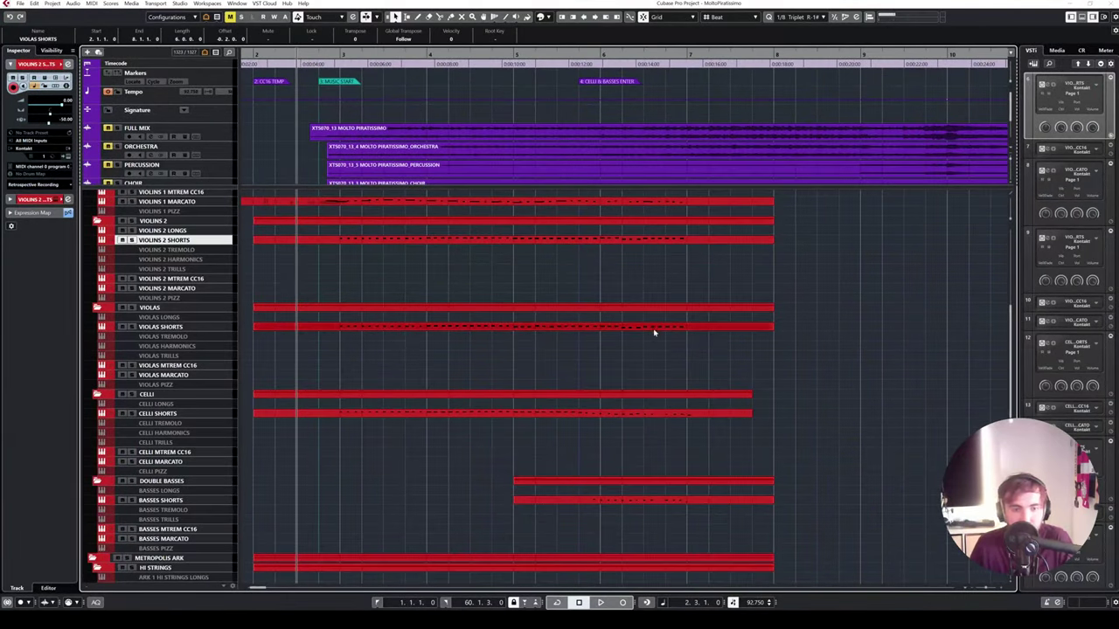
pyautogui.hscroll(-1, 654, 329)
pyautogui.hscroll(2, 654, 329)
pyautogui.scroll(-2, 637, 343)
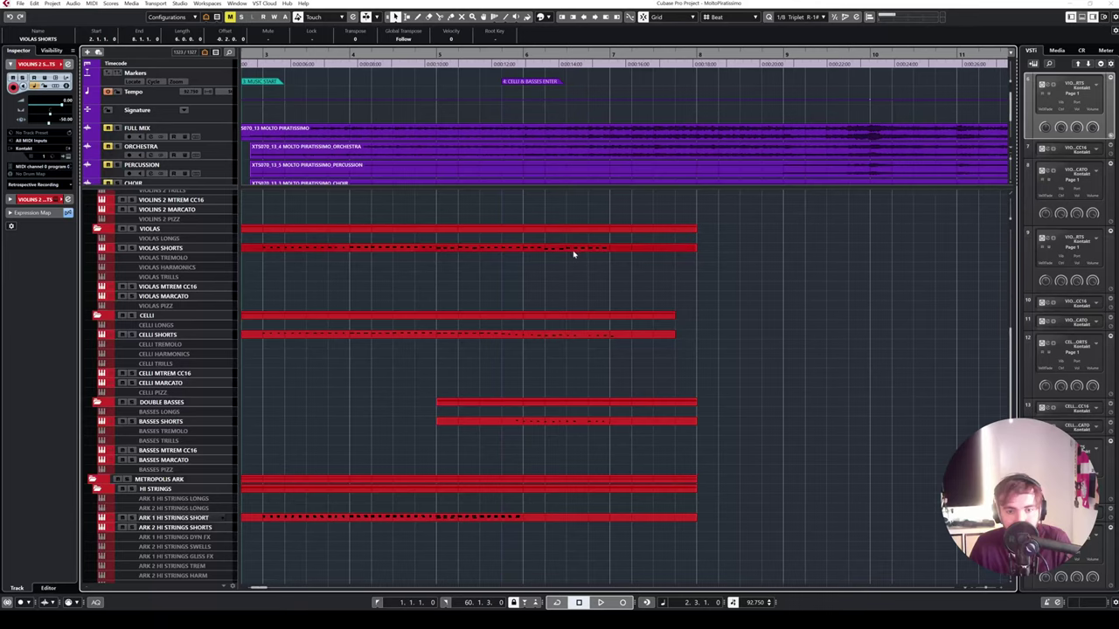
pyautogui.doubleClick(574, 252)
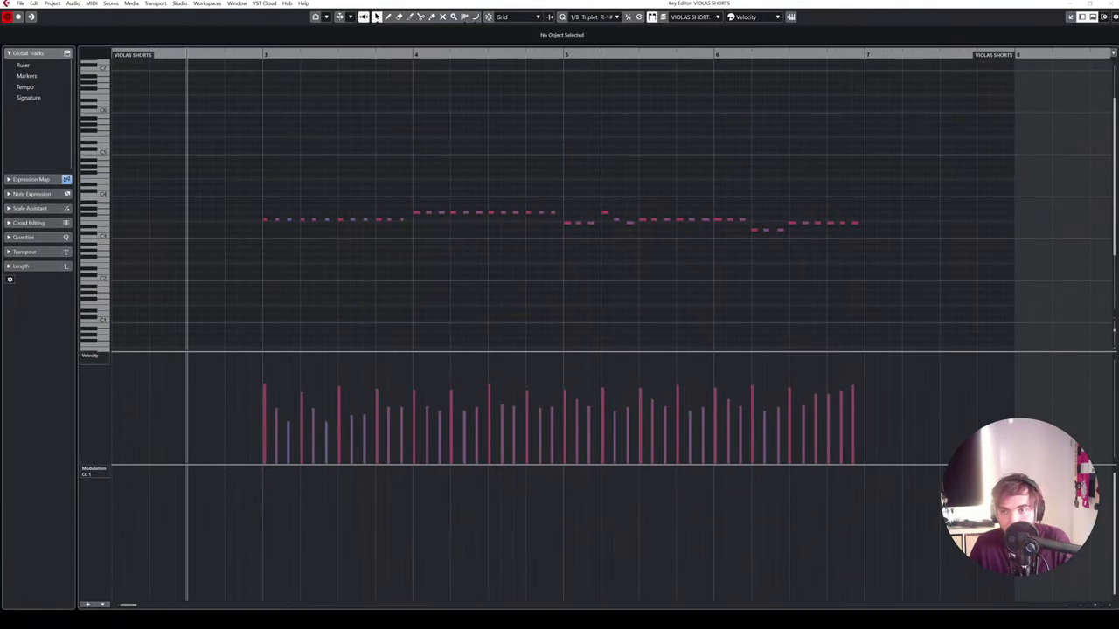
pyautogui.click(1110, 4)
# - Copy the bar 5 notes of MID STRINGS SHORTS to bar 6 and transpose them into three-, three- and six-note pitch groups
pyautogui.scroll(-2, 583, 450)
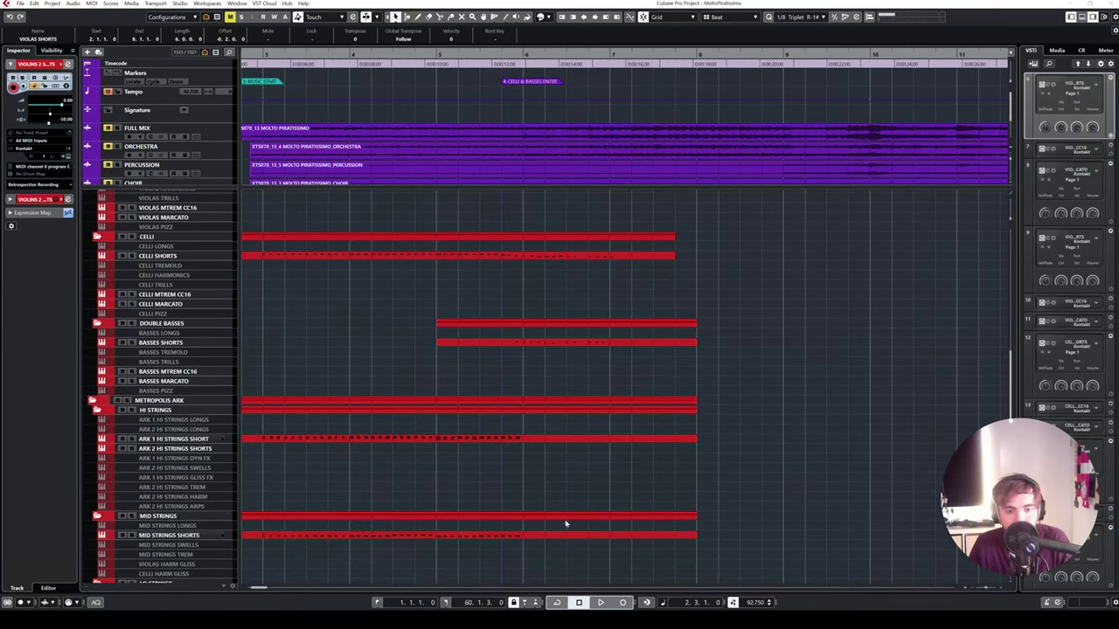
pyautogui.press('Return')
pyautogui.moveTo(689, 261); pyautogui.dragTo(447, 259)
pyautogui.moveTo(463, 191); pyautogui.dragTo(712, 265)
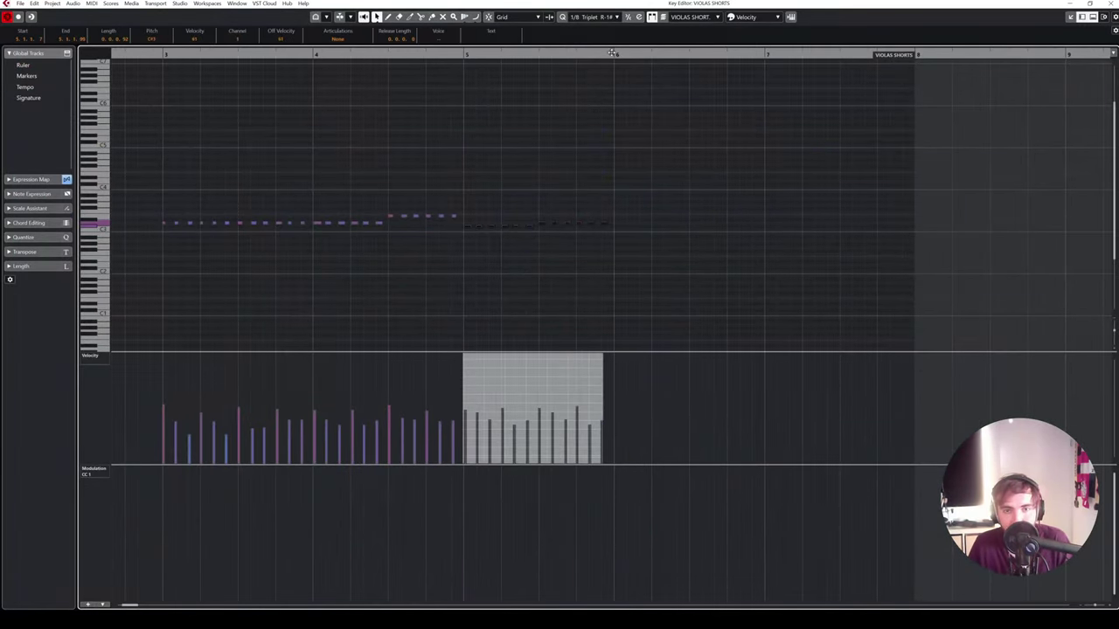
pyautogui.click(612, 54)
pyautogui.hotkey('ctrl', 'v')
pyautogui.moveTo(615, 210); pyautogui.dragTo(812, 248)
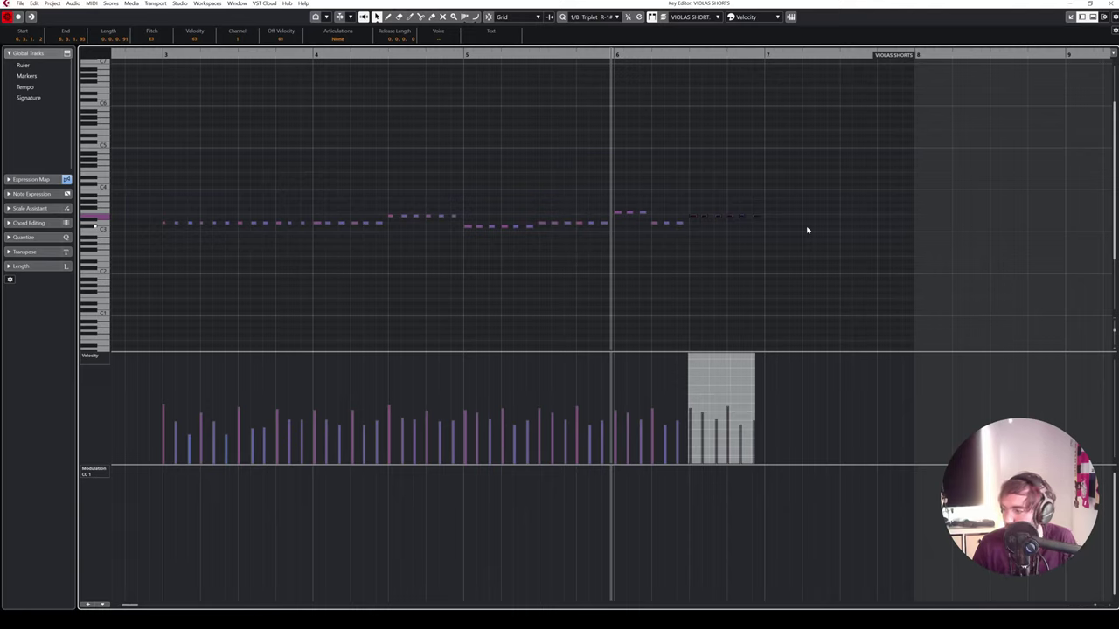
pyautogui.click(807, 229)
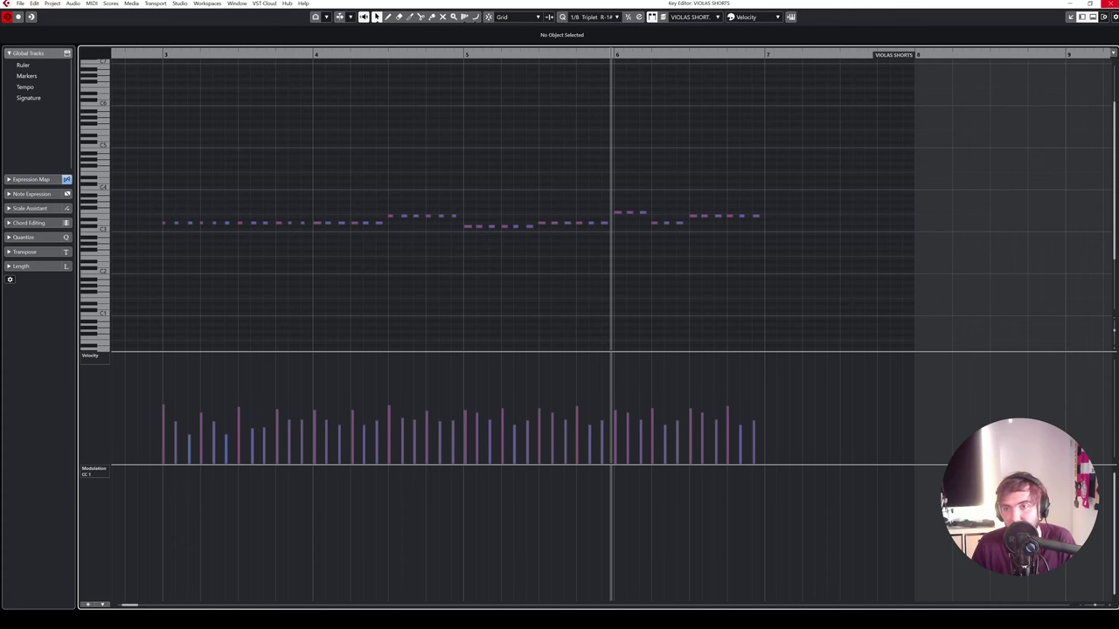
pyautogui.click(1110, 3)
# - Select the VIOLINS 1 SHORTS track and compare the VIOLINS 2 SHORTS and VIOLAS SHORTS notes together in the Key Editor
pyautogui.click(540, 305)
pyautogui.hscroll(-2, 336, 286)
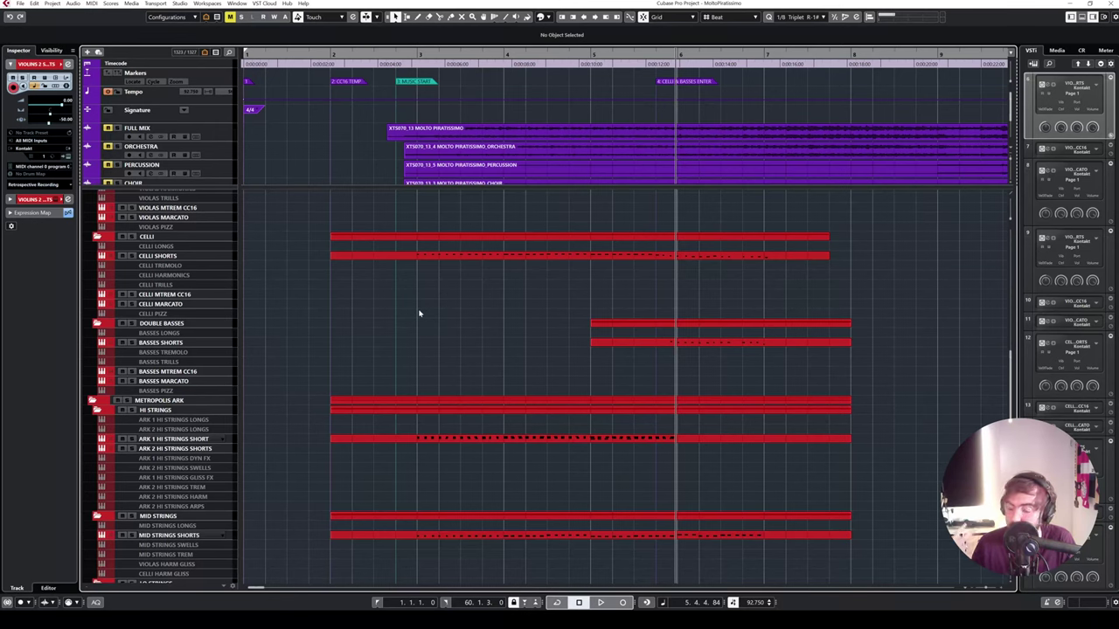
pyautogui.hscroll(4, 419, 314)
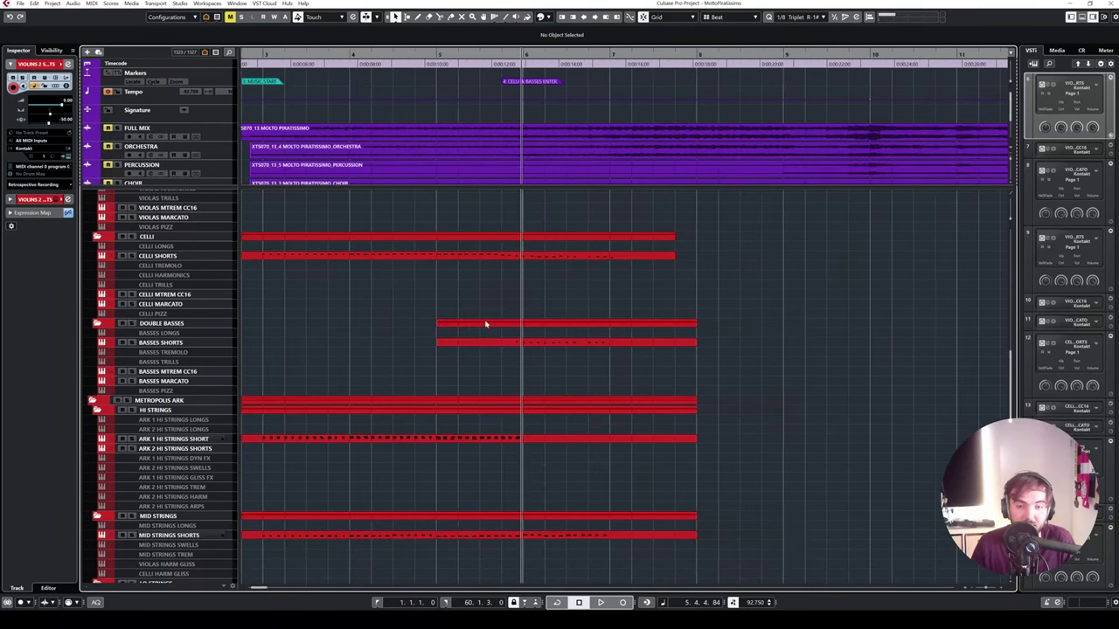
pyautogui.scroll(8, 578, 309)
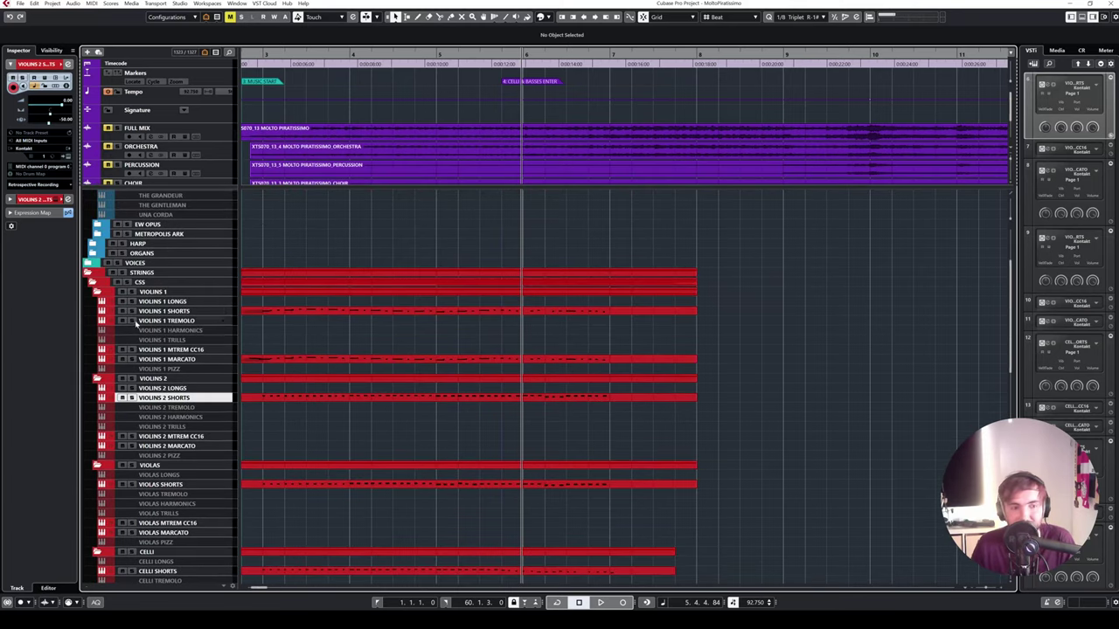
pyautogui.click(162, 311)
pyautogui.scroll(-3, 193, 325)
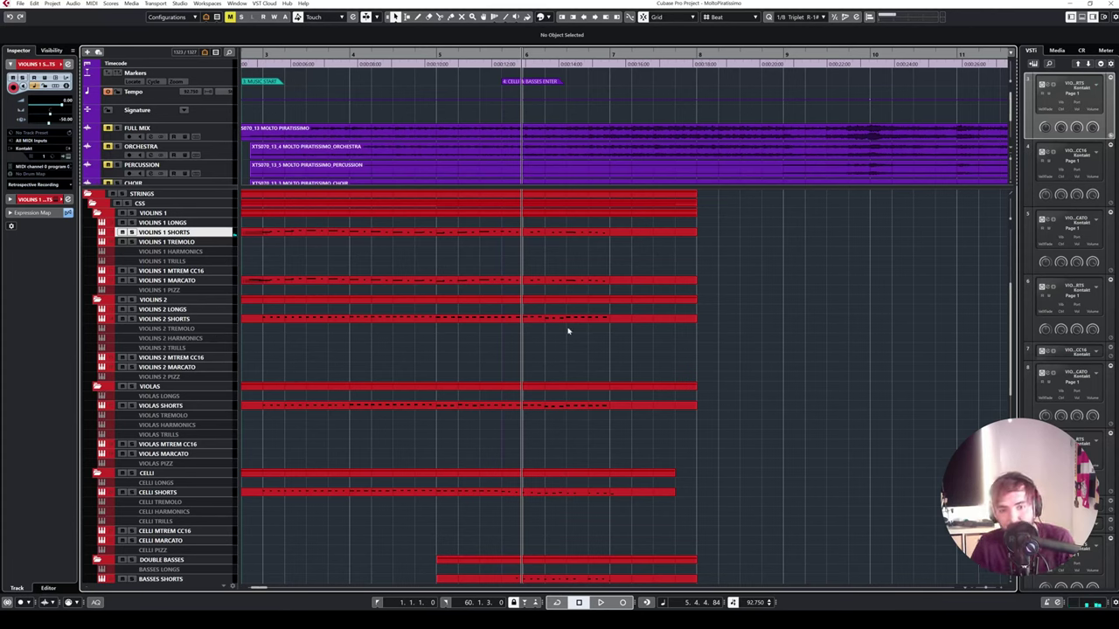
pyautogui.click(596, 320)
pyautogui.keyDown('shift'); pyautogui.click(603, 406); pyautogui.keyUp('shift')
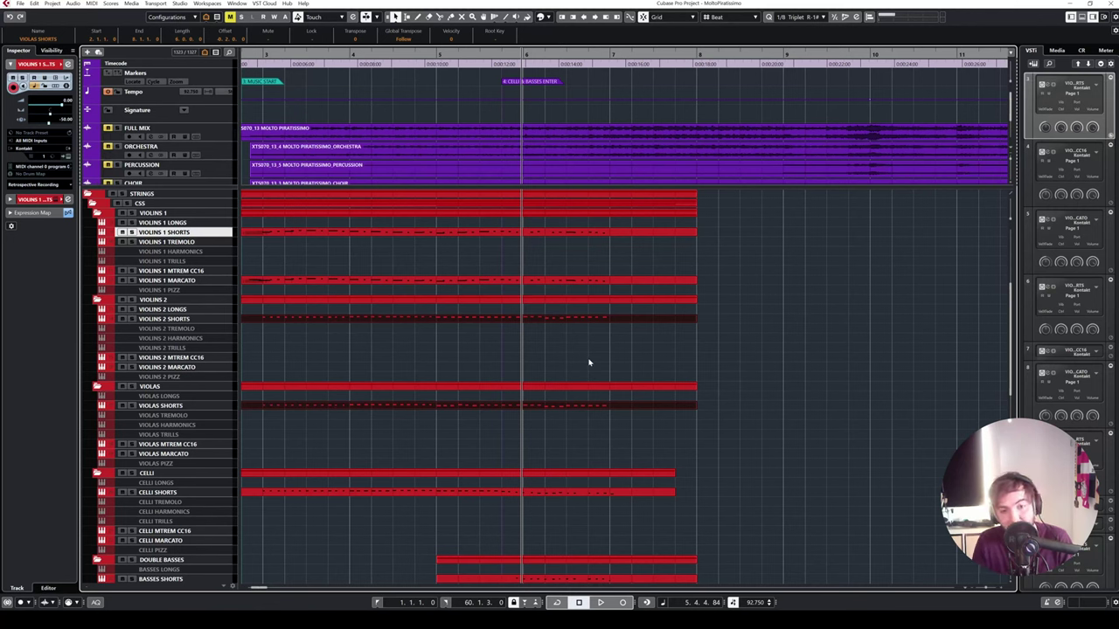
pyautogui.doubleClick(582, 321)
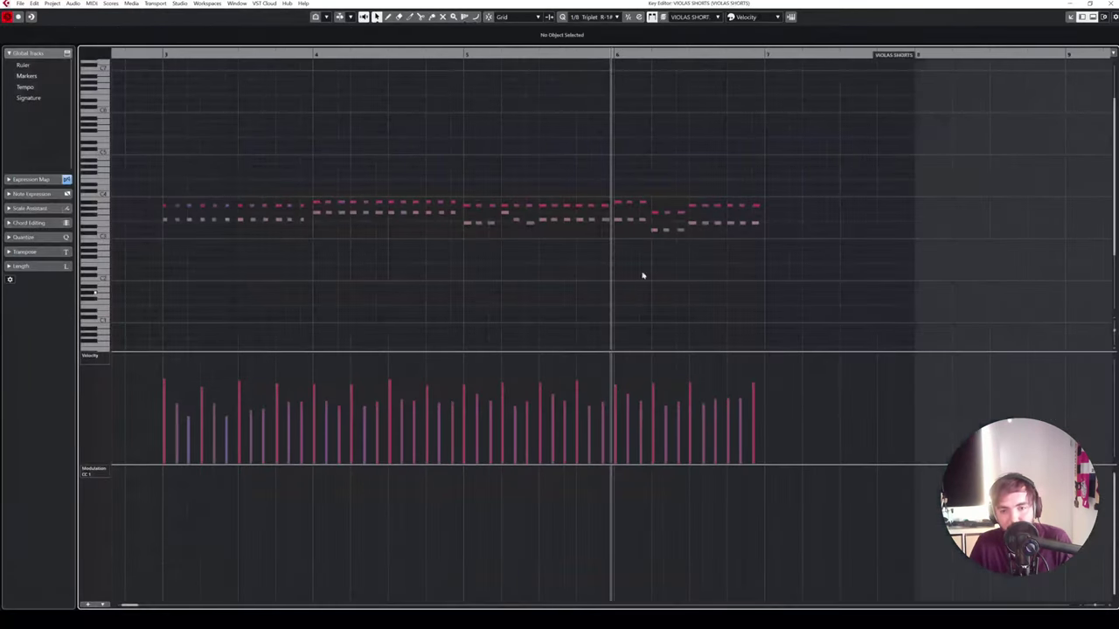
pyautogui.press('s')
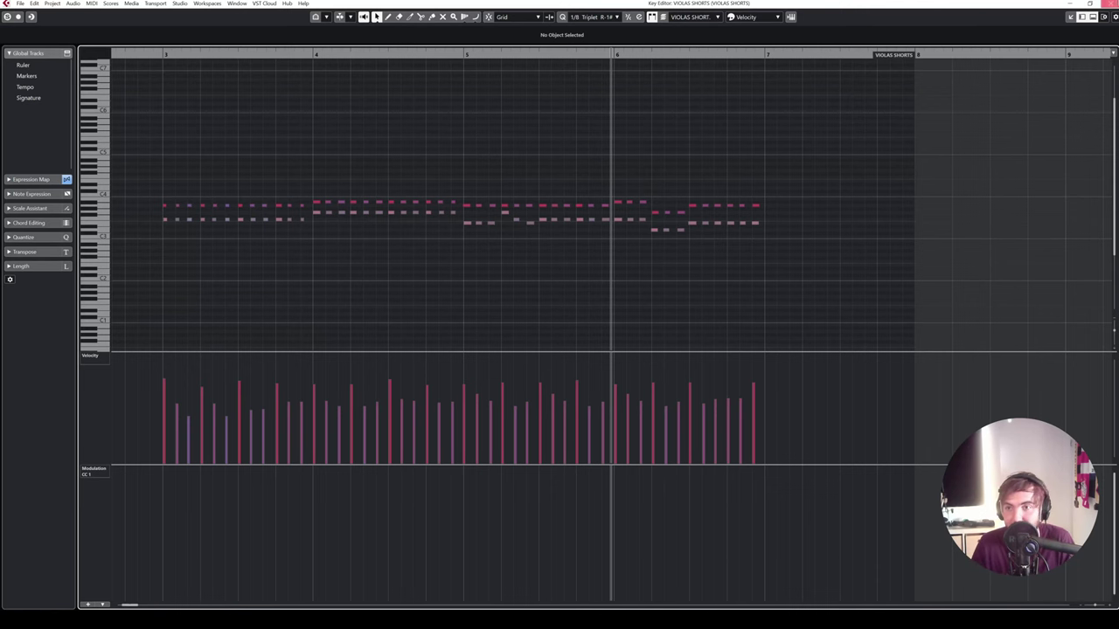
pyautogui.click(1108, 4)
# - Open ARK 1 HI STRINGS SHORT and duplicate its bar 5 notes into bar 6
pyautogui.click(596, 338)
pyautogui.hscroll(3, 597, 332)
pyautogui.scroll(-3, 585, 329)
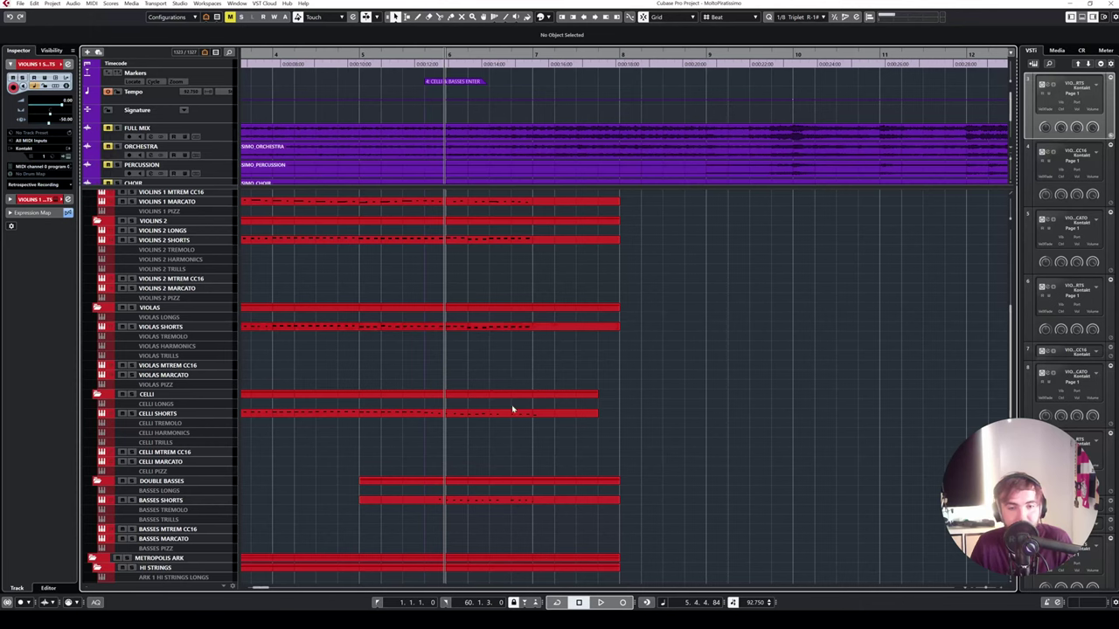
pyautogui.scroll(-5, 512, 515)
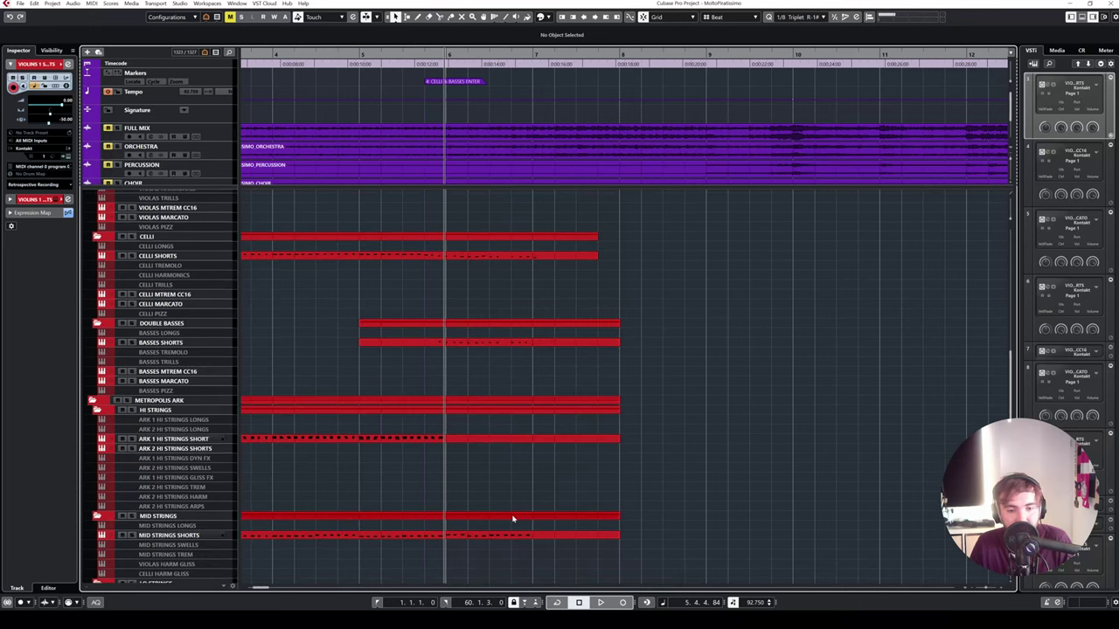
pyautogui.doubleClick(484, 442)
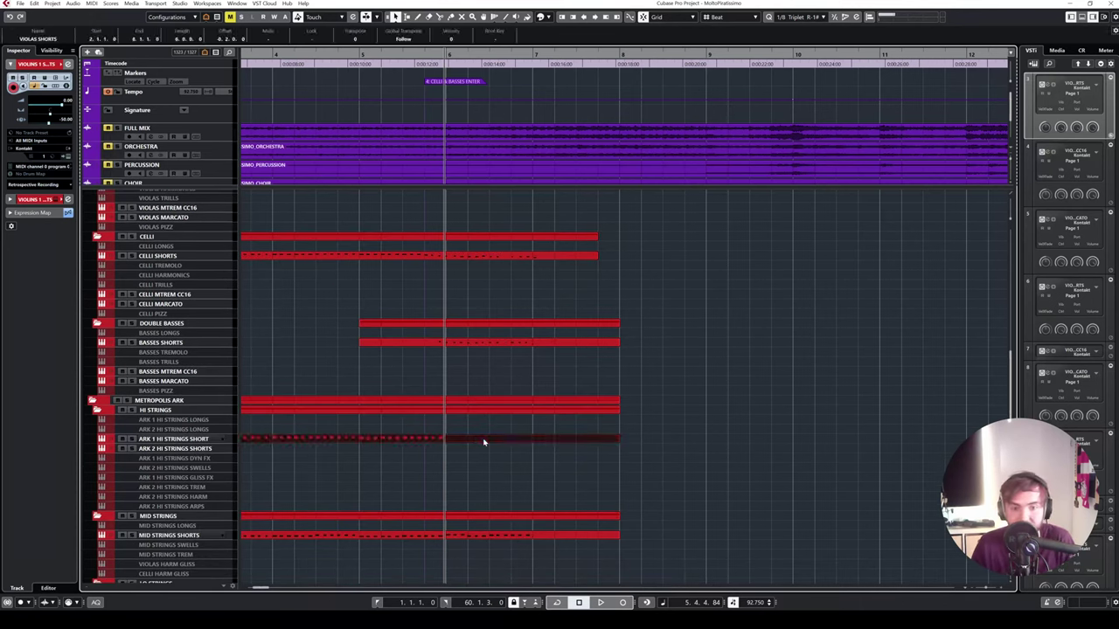
pyautogui.moveTo(671, 312); pyautogui.dragTo(467, 239)
pyautogui.hotkey('ctrl', 'd')
# - Transpose the duplicated bar 6 notes of ARK 1 HI STRINGS SHORT to follow the violins 2 and viola lines
pyautogui.moveTo(621, 253); pyautogui.dragTo(830, 319)
pyautogui.moveTo(695, 259); pyautogui.dragTo(760, 287)
pyautogui.moveTo(614, 258); pyautogui.dragTo(769, 285)
pyautogui.press('Up')
pyautogui.click(655, 271)
pyautogui.press('Down')
pyautogui.press('Down')
pyautogui.press('Down')
pyautogui.press('Down')
pyautogui.press('Down')
# - Play the mockup through bar 6 with the new Metropolis Ark high and mid string notes
pyautogui.press('space')
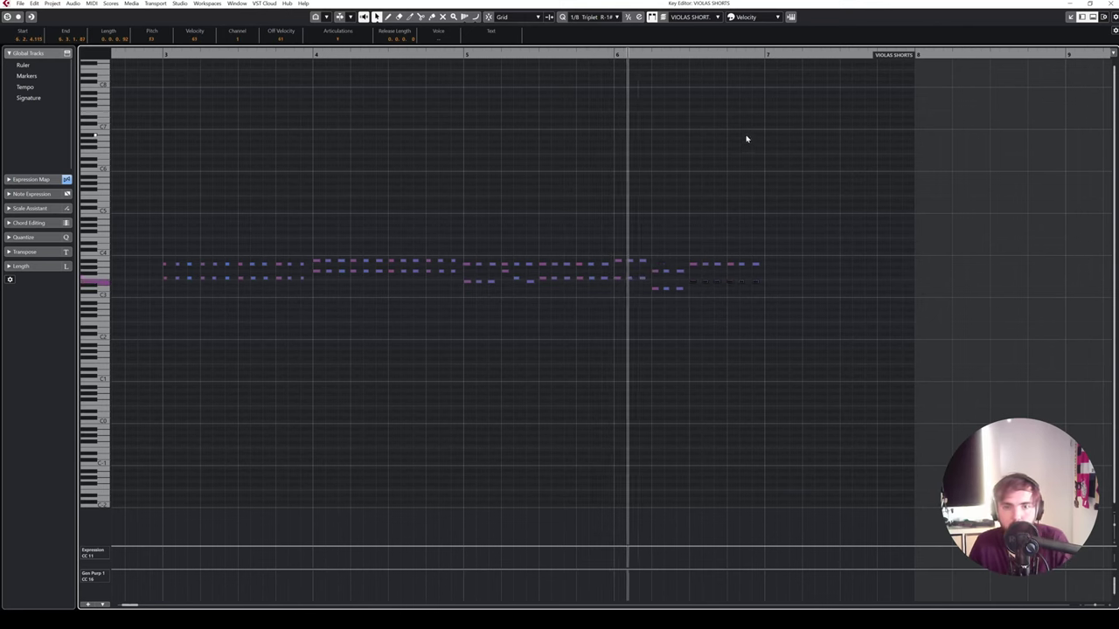
pyautogui.press('Return')
pyautogui.scroll(-3, 528, 443)
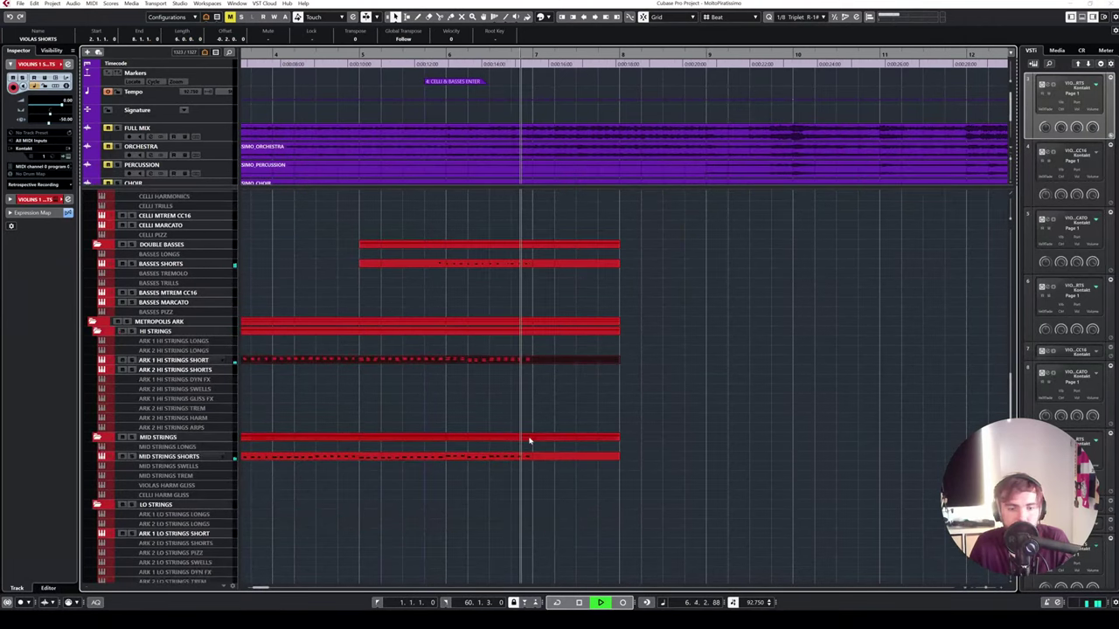
pyautogui.press('space')
# - Copy the BASSES SHORTS part onto the ARK 1 LO STRINGS SHORT track, starting at bar 5
pyautogui.scroll(-3, 500, 391)
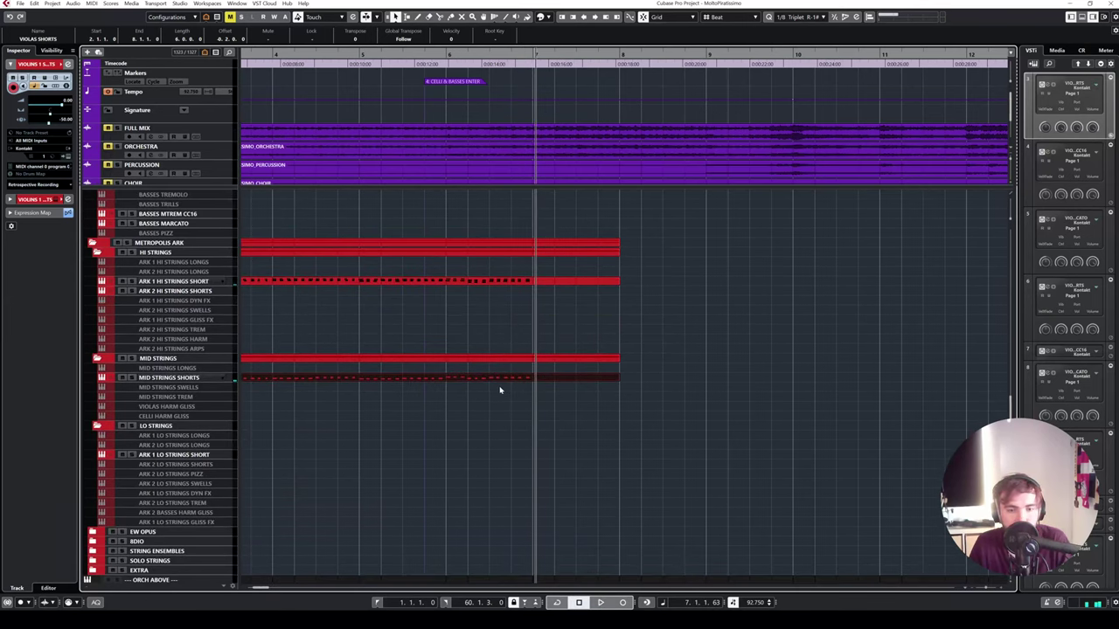
pyautogui.click(174, 455)
pyautogui.scroll(3, 482, 314)
pyautogui.click(422, 261)
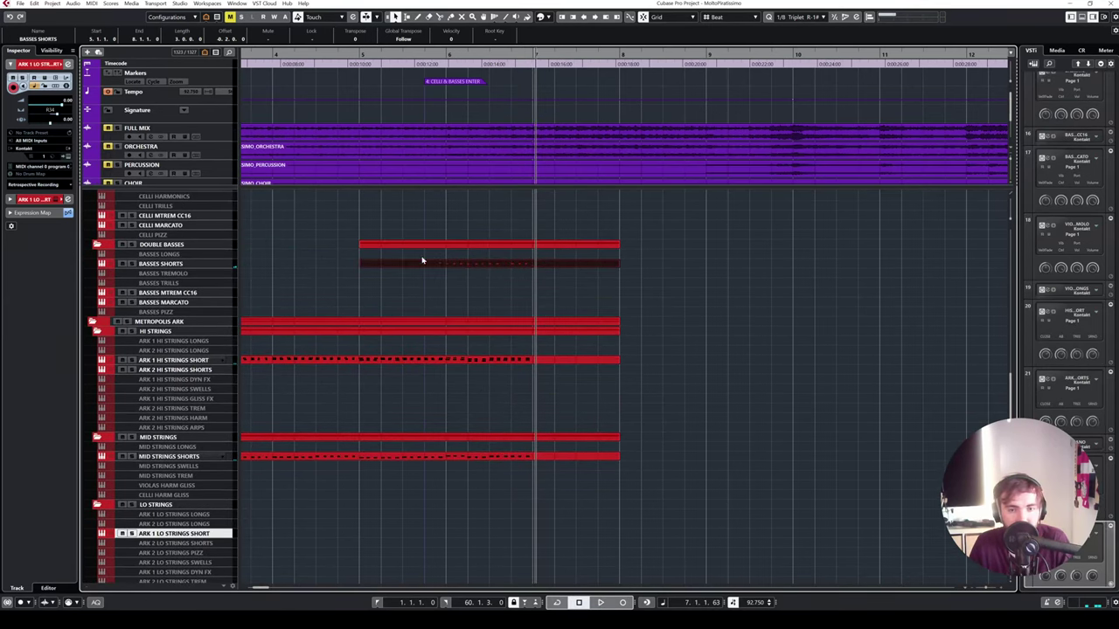
pyautogui.click(360, 54)
pyautogui.hotkey('ctrl', 'v')
# - Inspect the copied bass notes of ARK 1 LO STRINGS SHORT in the Key Editor and play them through bar 6
pyautogui.doubleClick(431, 536)
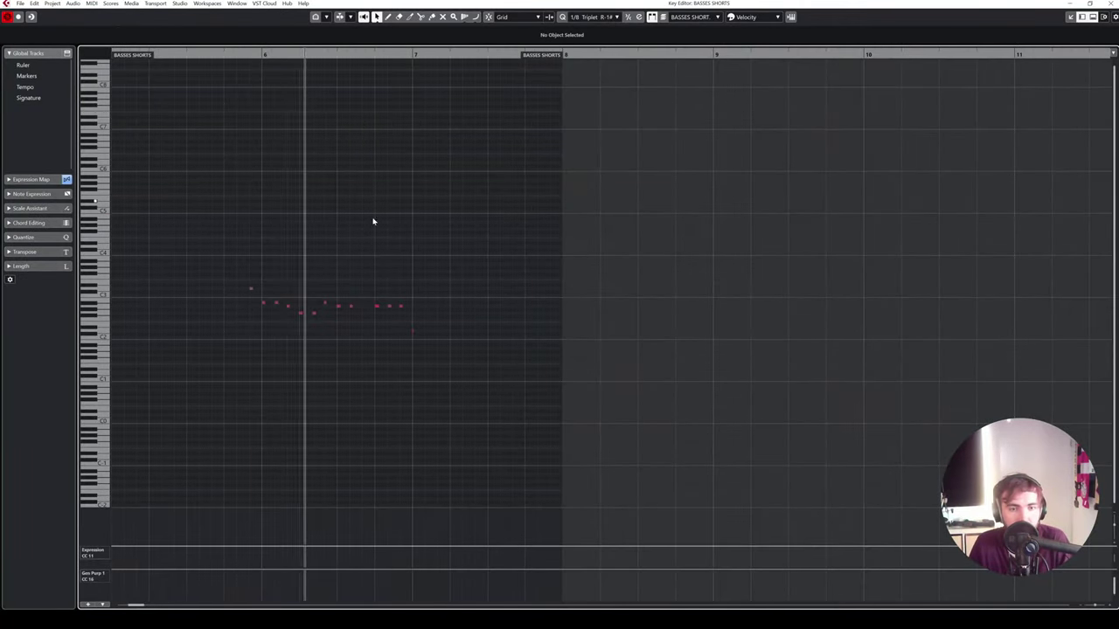
pyautogui.moveTo(464, 346); pyautogui.dragTo(332, 298)
pyautogui.hotkey('ctrl', 'a')
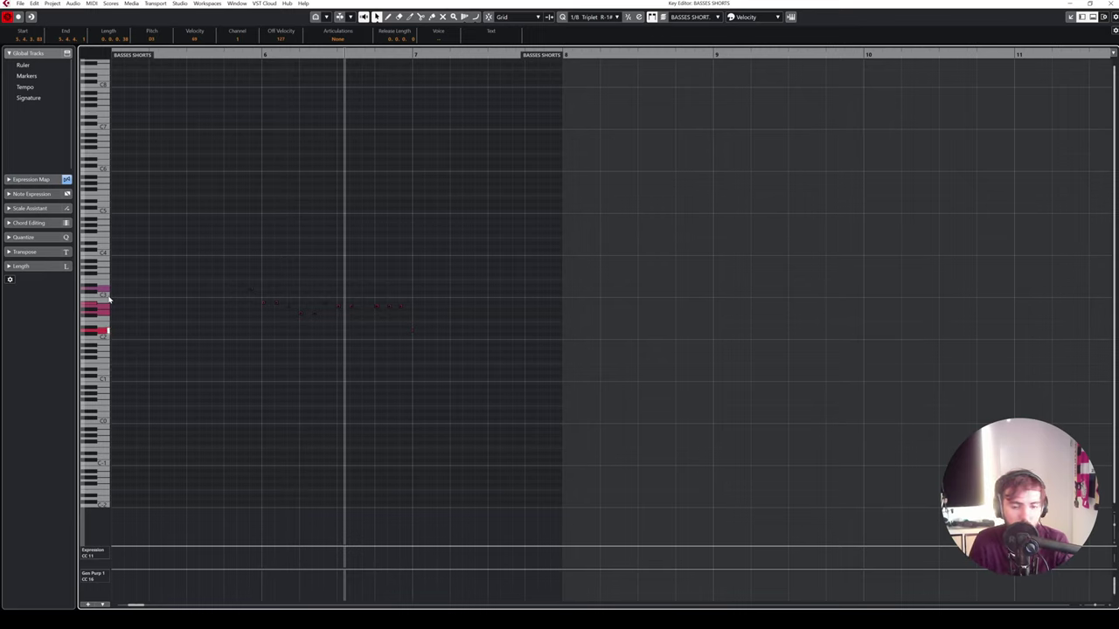
pyautogui.click(327, 259)
pyautogui.click(236, 52)
pyautogui.press('space')
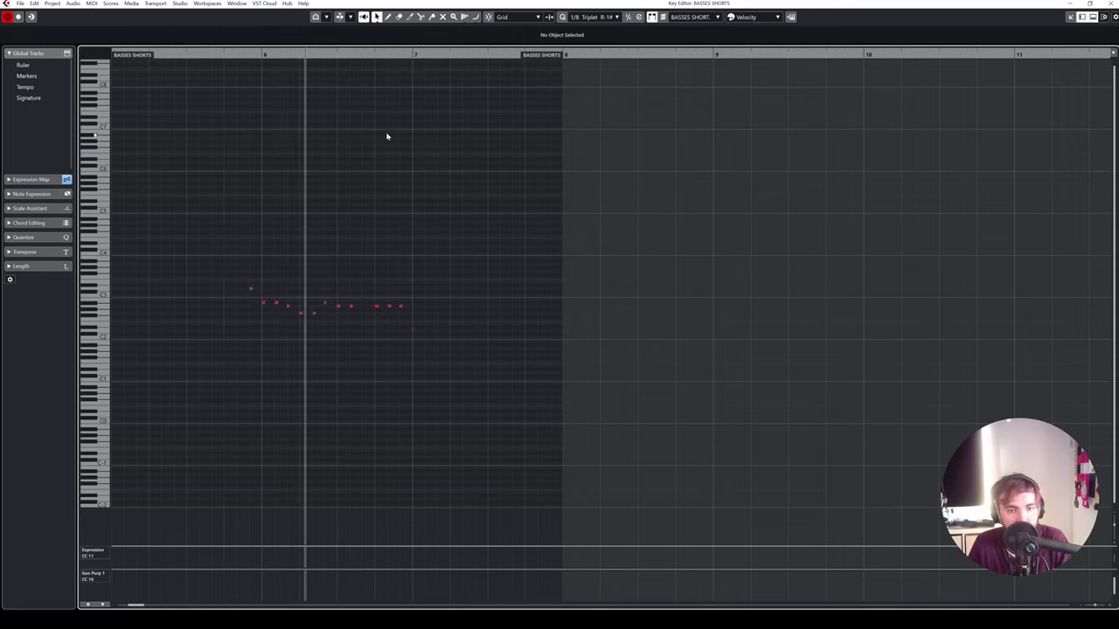
pyautogui.click(1110, 3)
pyautogui.press('space')
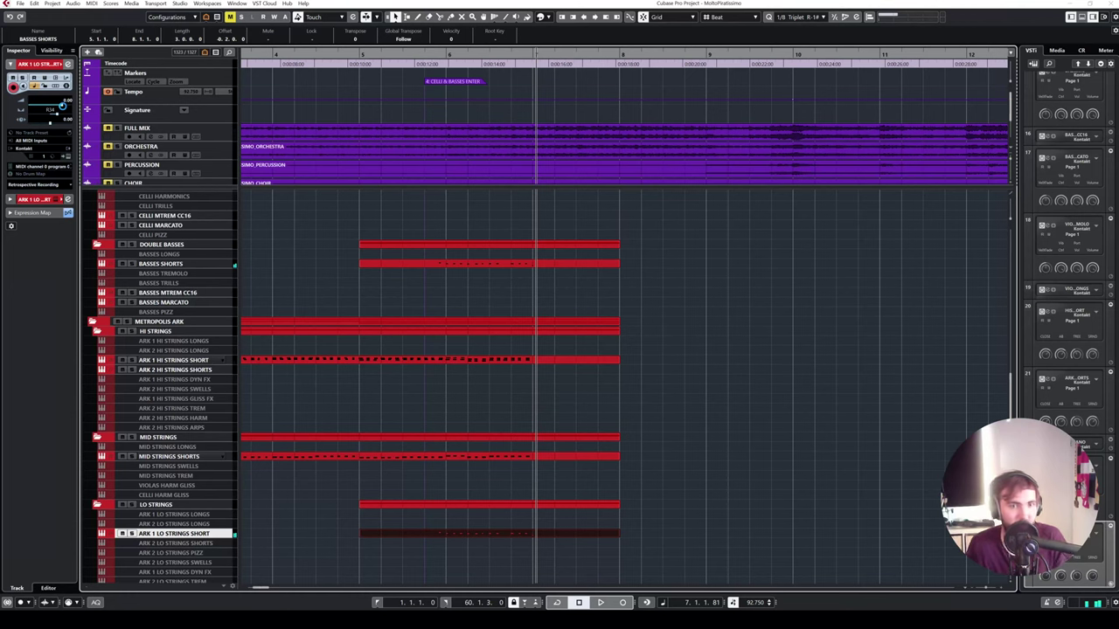
# - Play the layered strings from around bar 5 into bar 6 in the arrangement
pyautogui.hotkey('shift', 'f')
pyautogui.press('h')
pyautogui.press('h')
pyautogui.press('h')
pyautogui.press('h')
pyautogui.press('h')
pyautogui.press('h')
pyautogui.press('h')
pyautogui.press('h')
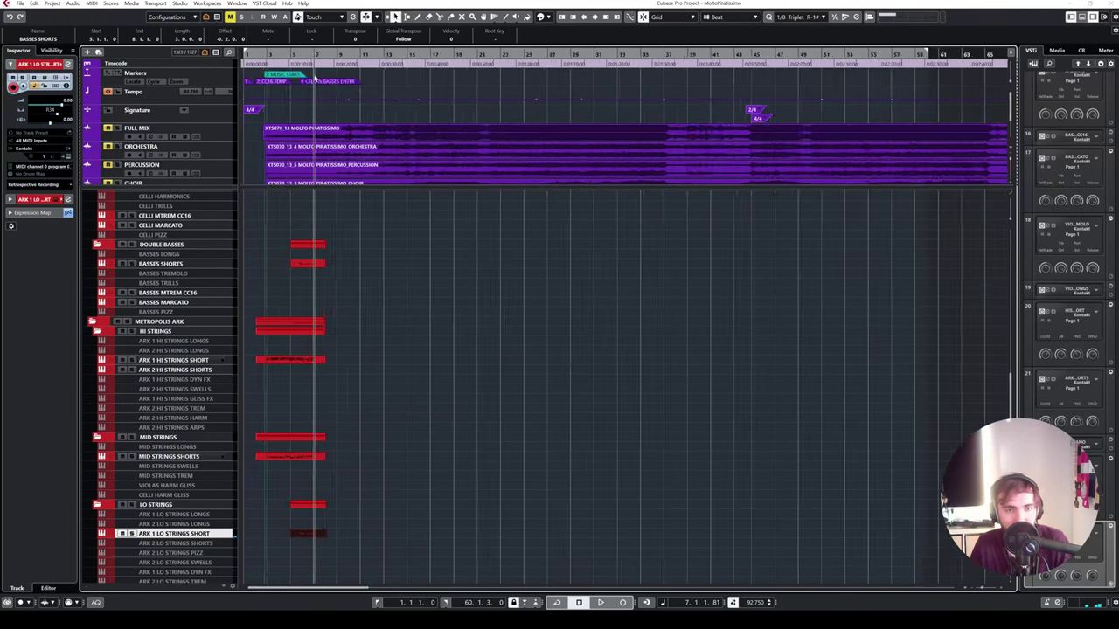
pyautogui.click(432, 55)
pyautogui.press('h')
pyautogui.press('h')
pyautogui.press('h')
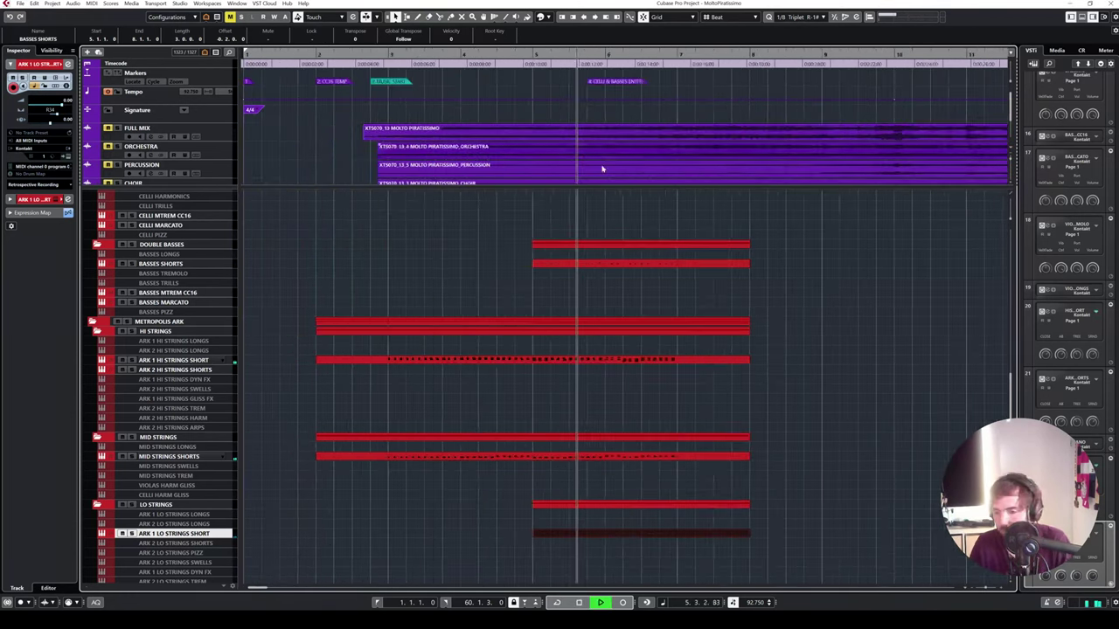
pyautogui.press('space')
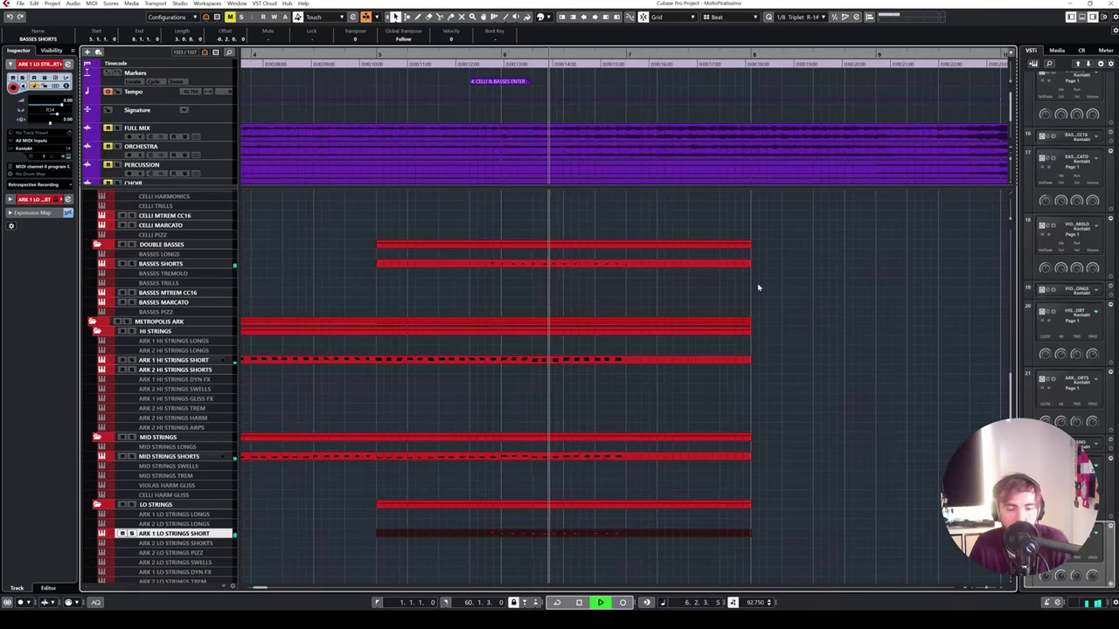
# - Lower the ARK 1 LO STRINGS SHORT track volume to about -5.4 while replaying bar 6
pyautogui.moveTo(63, 106); pyautogui.dragTo(55, 106)
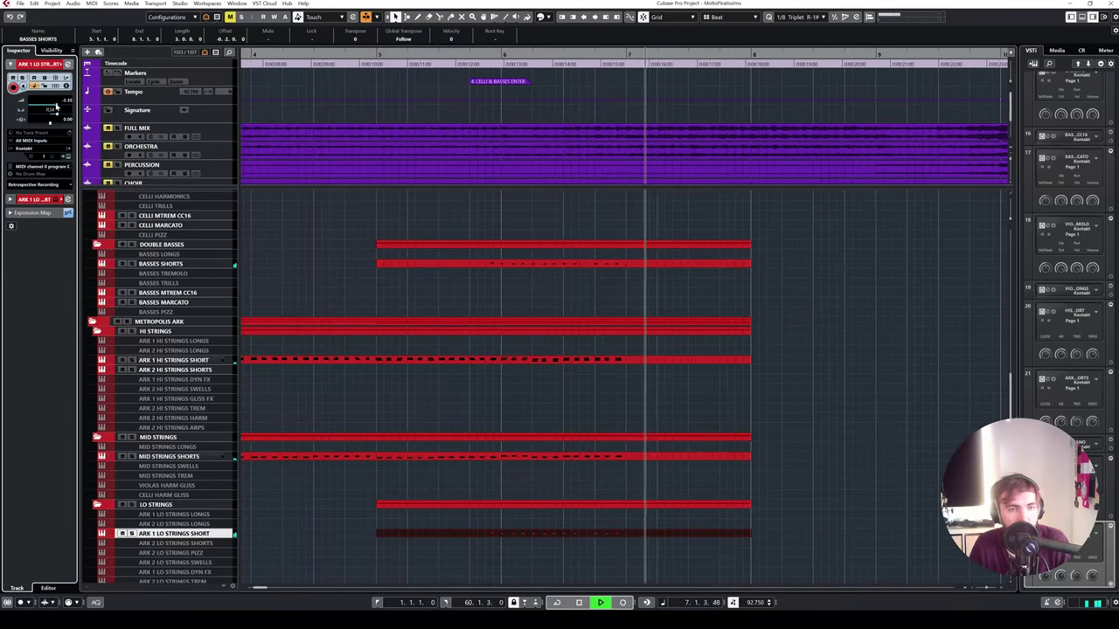
pyautogui.press('space')
pyautogui.press('space')
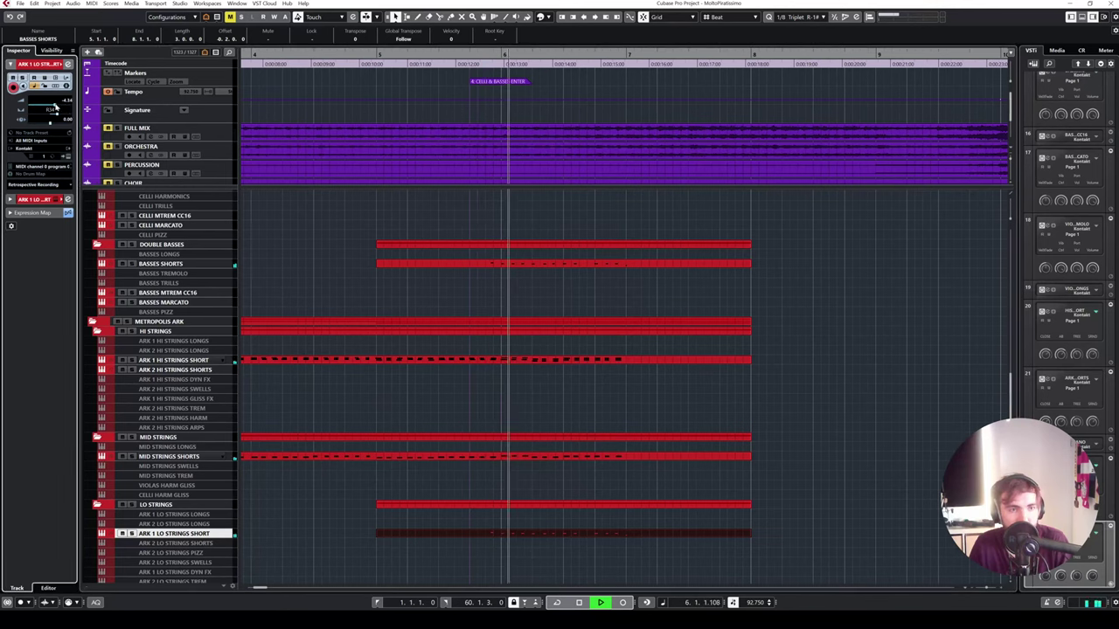
pyautogui.moveTo(56, 106); pyautogui.dragTo(54, 106)
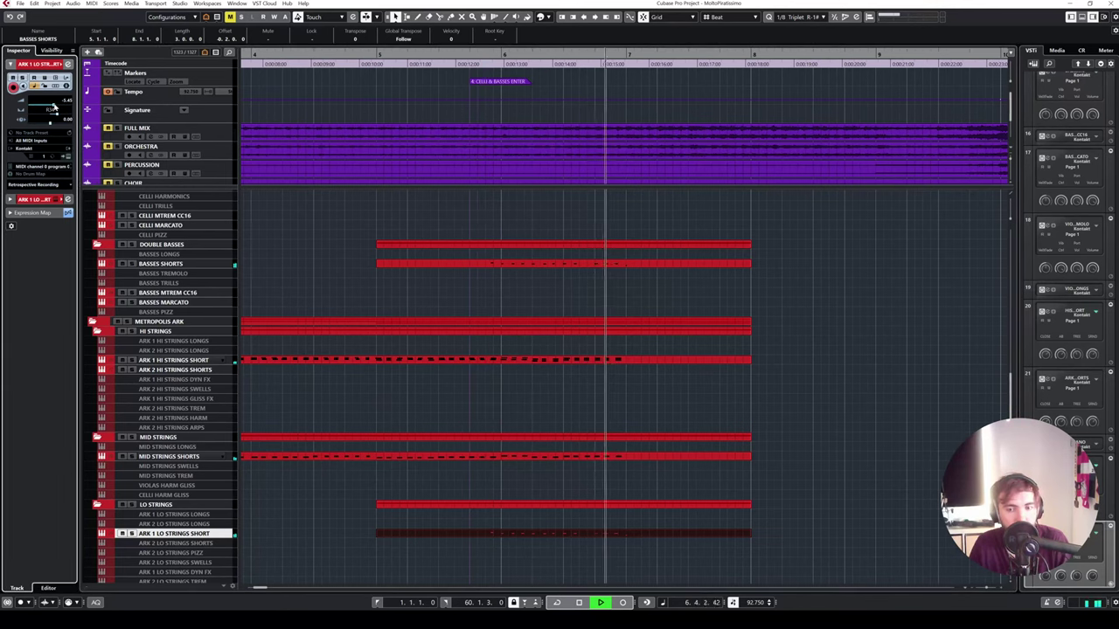
# - Stop playback and solo the FULL MIX reference track to audition it from the opening bars
pyautogui.press('space')
pyautogui.hotkey('shift', 'f')
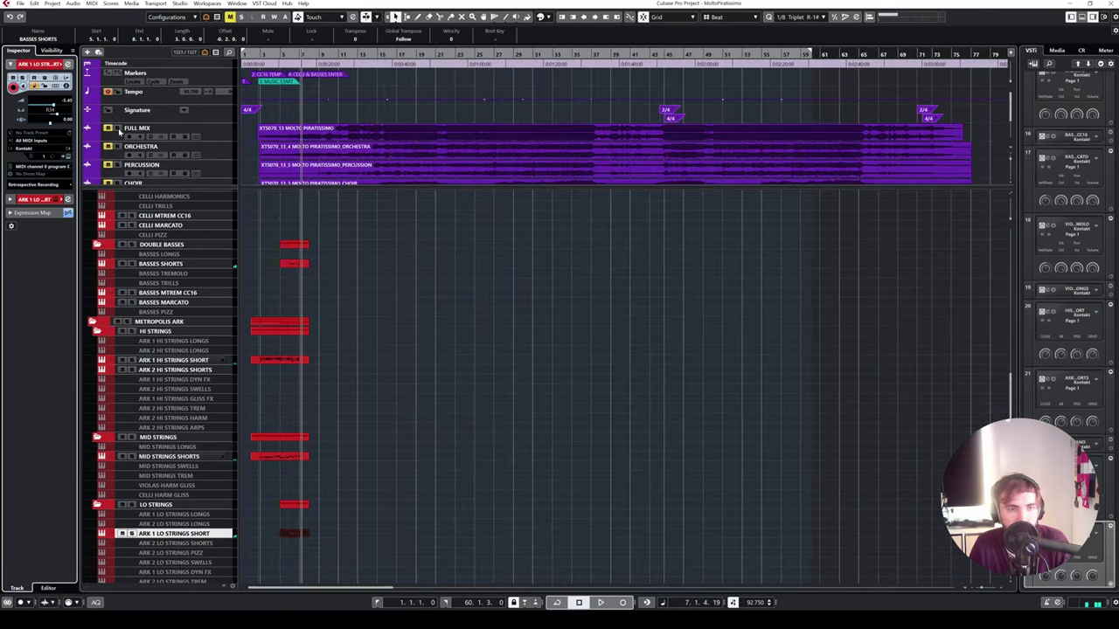
pyautogui.click(117, 128)
pyautogui.moveTo(262, 56); pyautogui.dragTo(262, 70)
pyautogui.press('space')
pyautogui.press('h')
pyautogui.press('space')
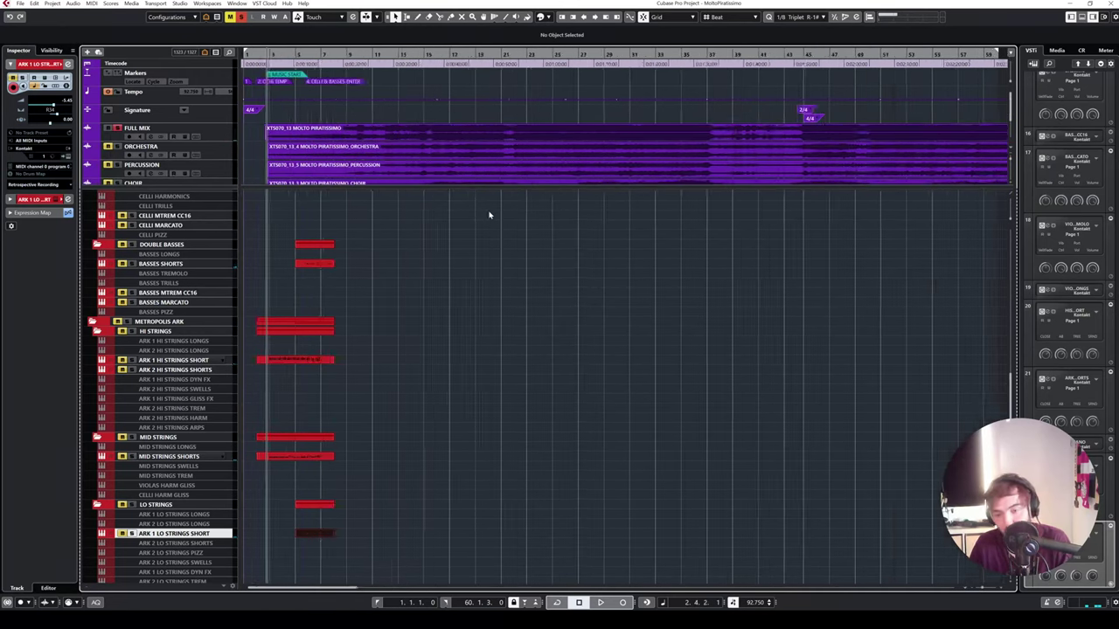
# - Play the soloed FULL MIX reference from just before bar 3 into bar 7, keeping the string tracks in view
pyautogui.press('h')
pyautogui.press('h')
pyautogui.press('h')
pyautogui.press('h')
pyautogui.press('h')
pyautogui.press('h')
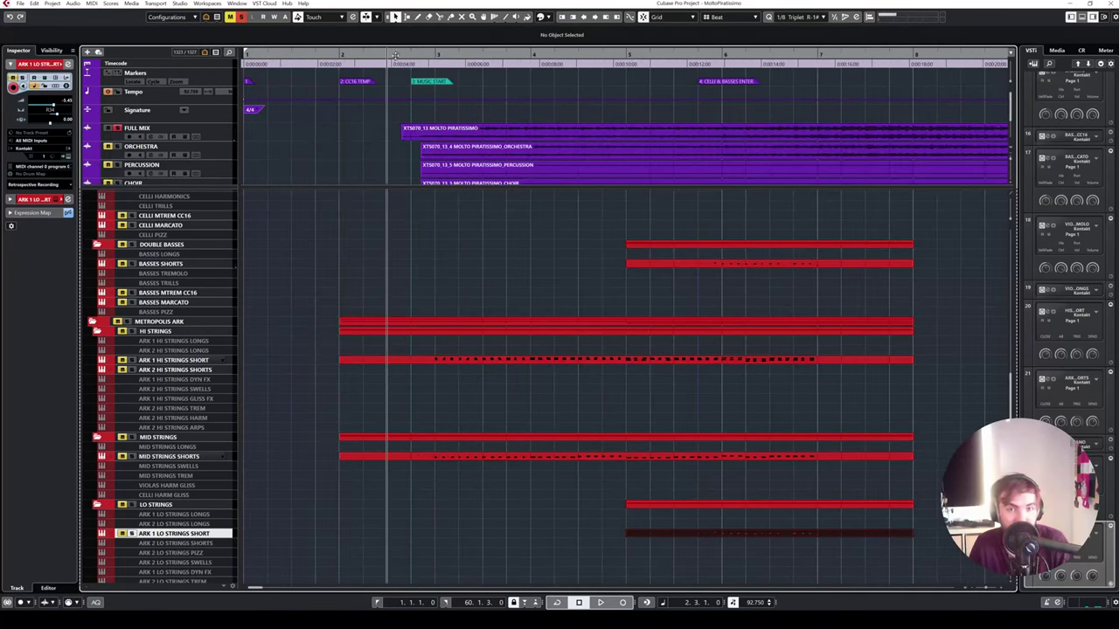
pyautogui.click(559, 142)
pyautogui.press('space')
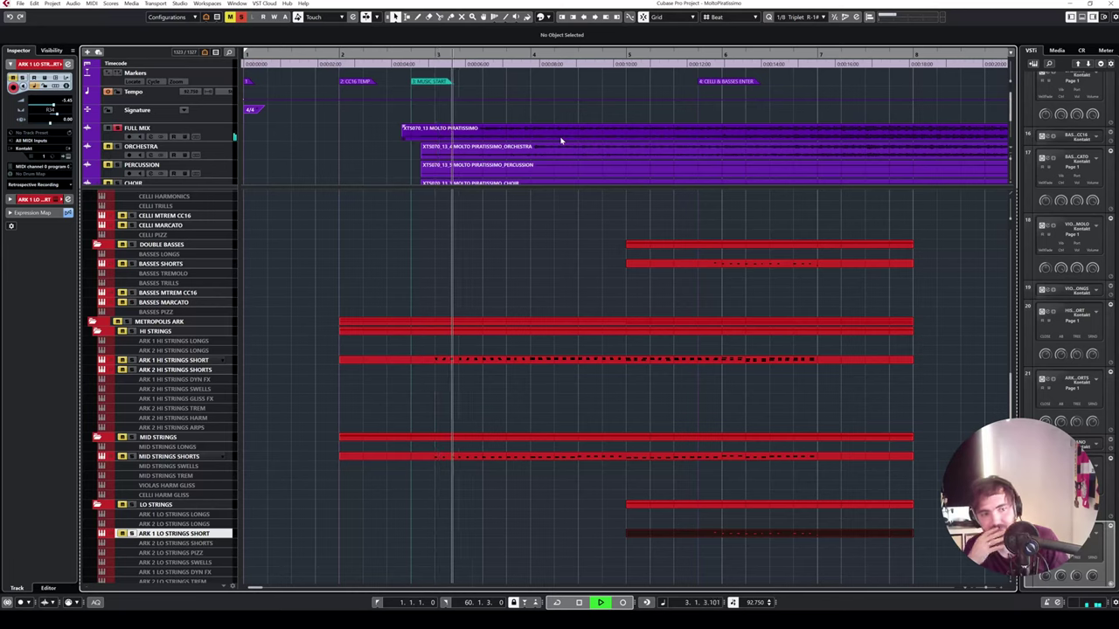
pyautogui.scroll(10, 482, 255)
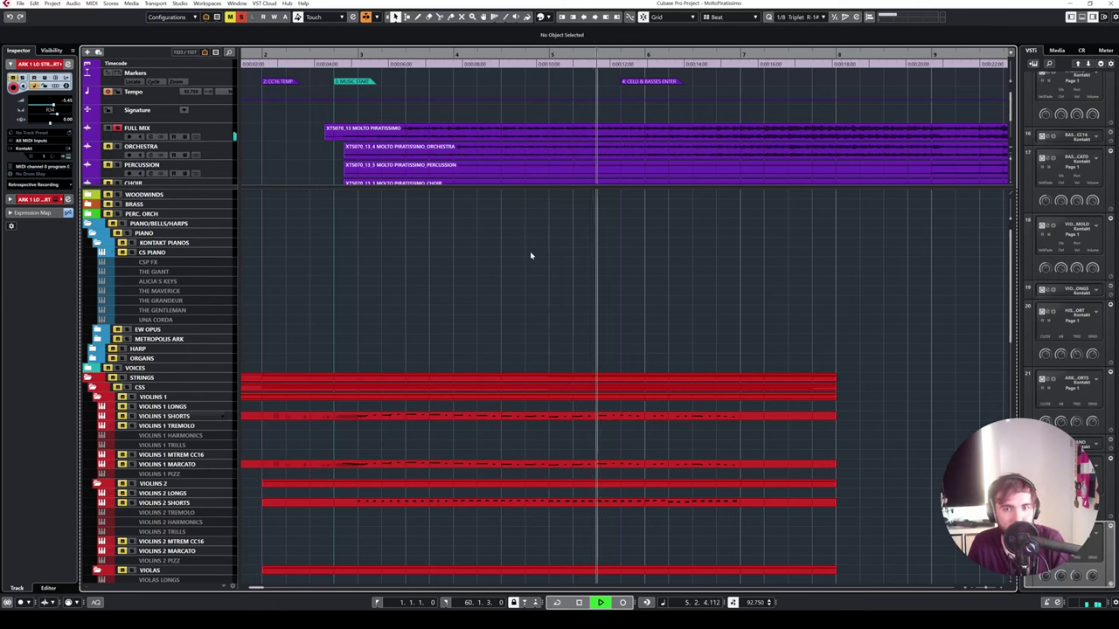
pyautogui.press('space')
pyautogui.press('KP_Subtract')
pyautogui.press('space')
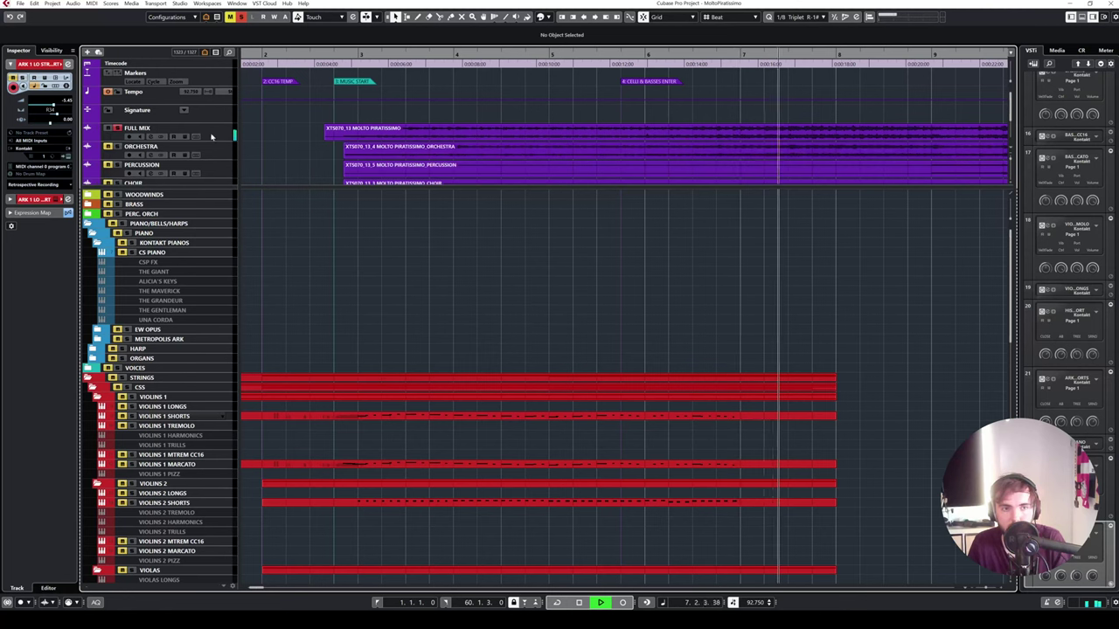
# - Unsolo FULL MIX and play the layered string mockup from bar 2 into bar 7 for comparison with the reference
pyautogui.click(117, 128)
pyautogui.press('space')
pyautogui.click(335, 55)
pyautogui.click(310, 55)
pyautogui.press('space')
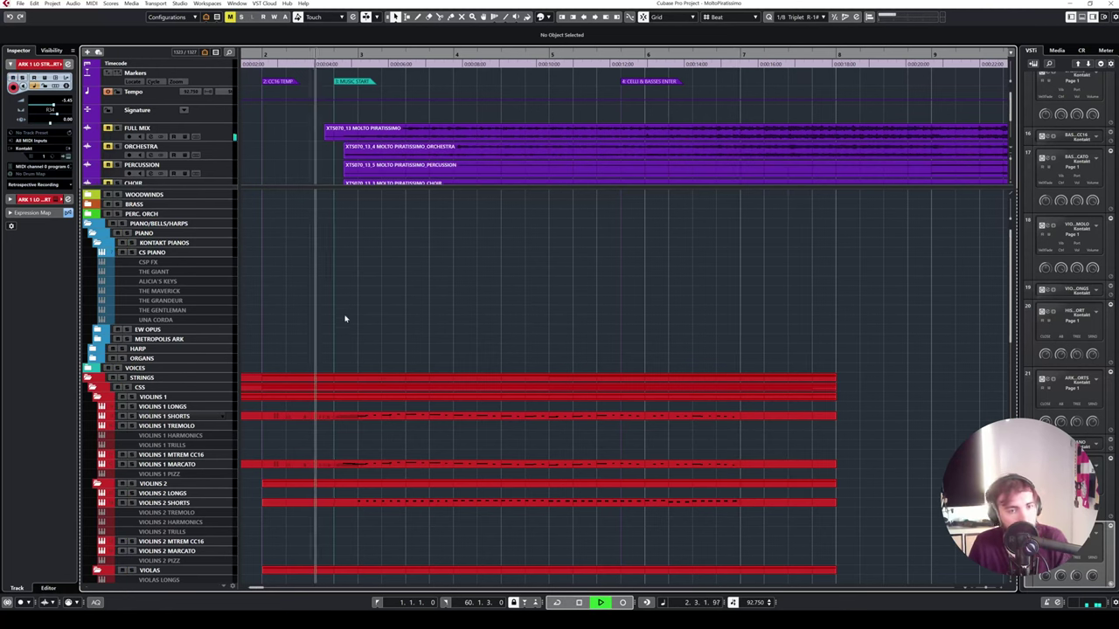
pyautogui.scroll(-5, 344, 329)
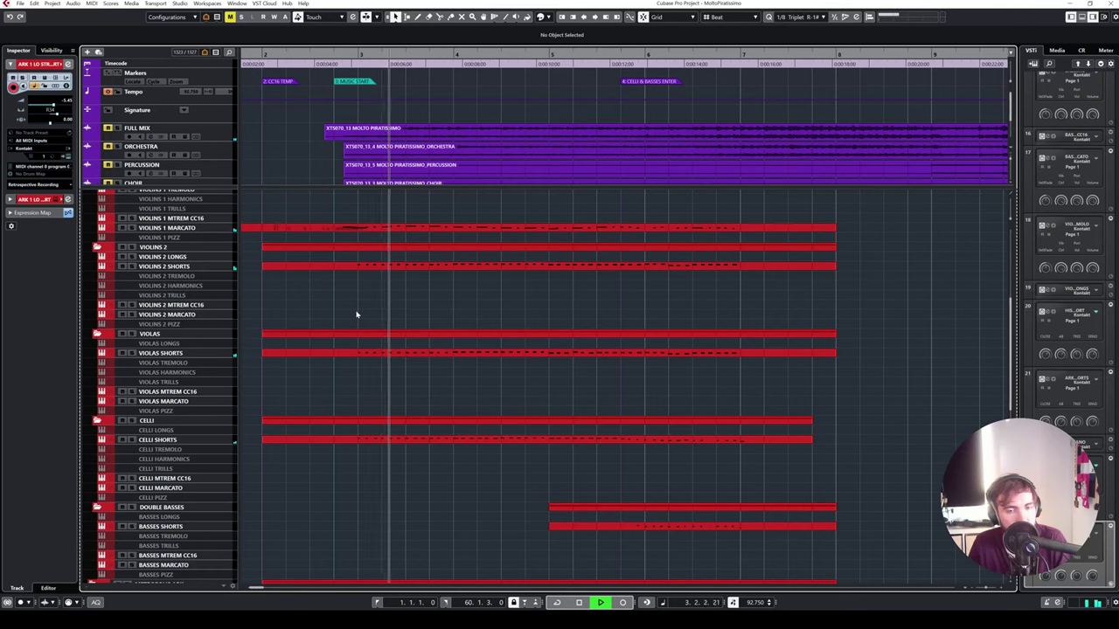
pyautogui.scroll(2, 419, 312)
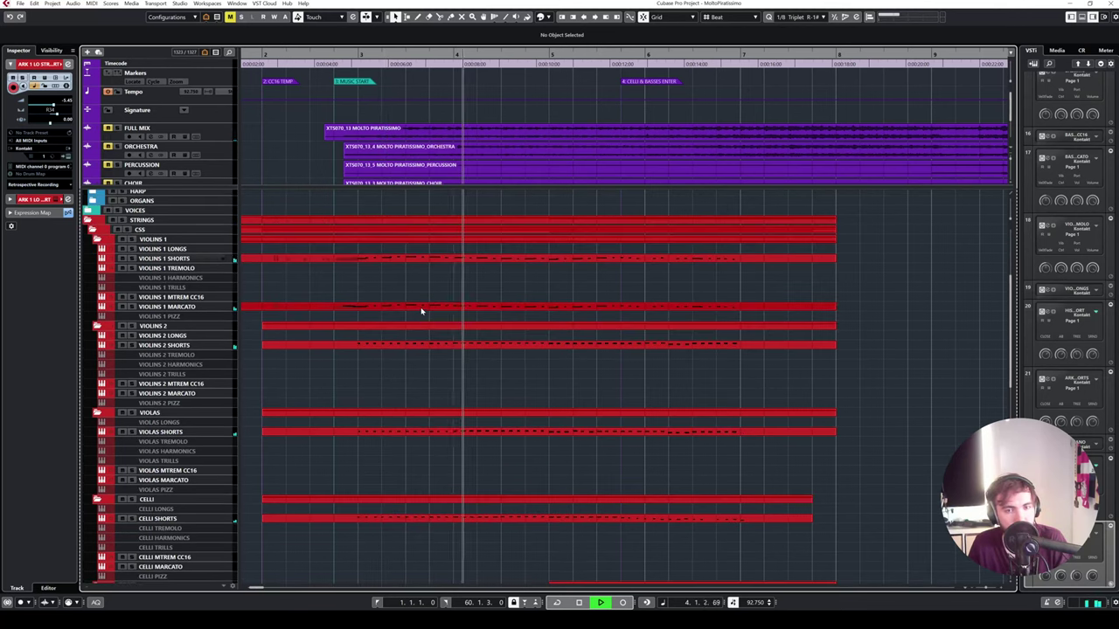
pyautogui.press('f')
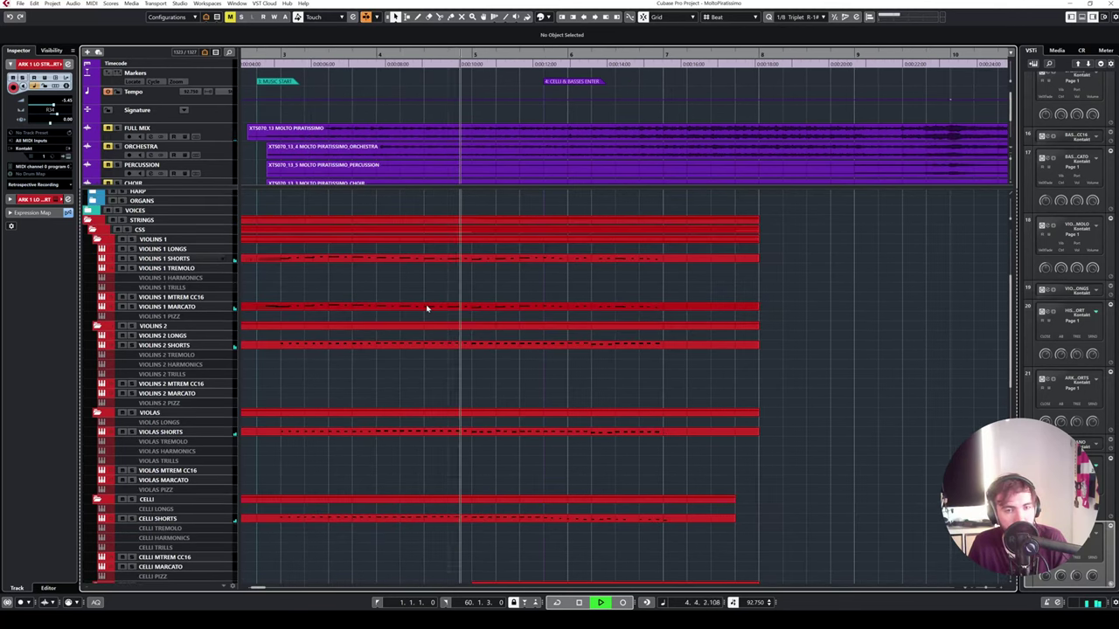
pyautogui.scroll(-5, 426, 309)
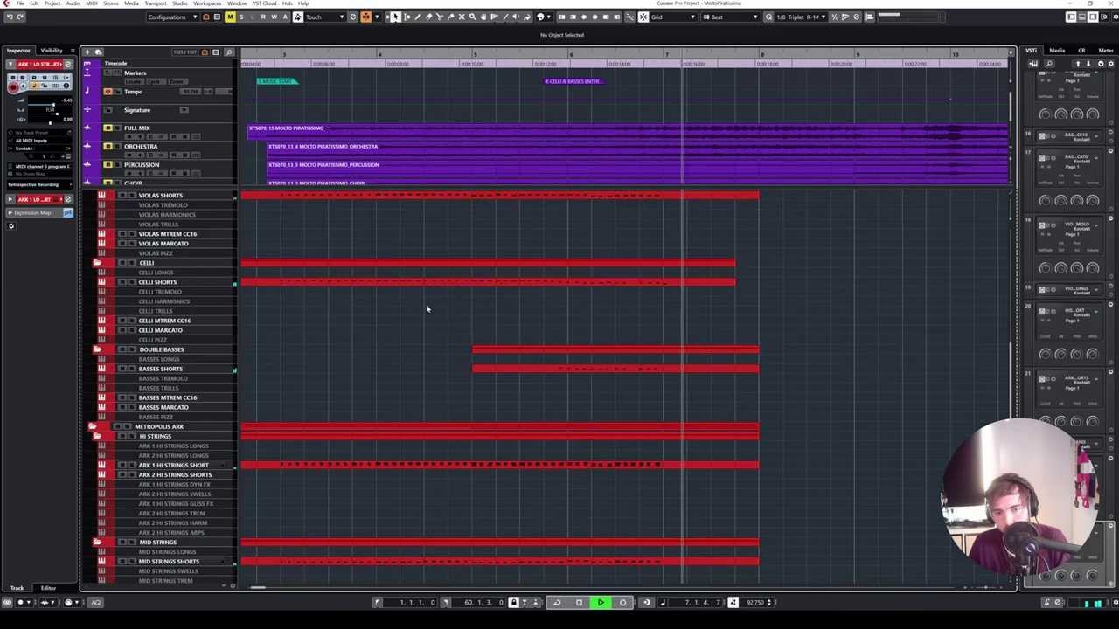
pyautogui.press('space')
# - Compare the VIOLINS 1 SHORTS and VIOLINS 1 MARCATO parts in the arrangement over bars 1 to 7
pyautogui.scroll(-6, 427, 309)
pyautogui.scroll(3, 430, 309)
pyautogui.scroll(2, 430, 309)
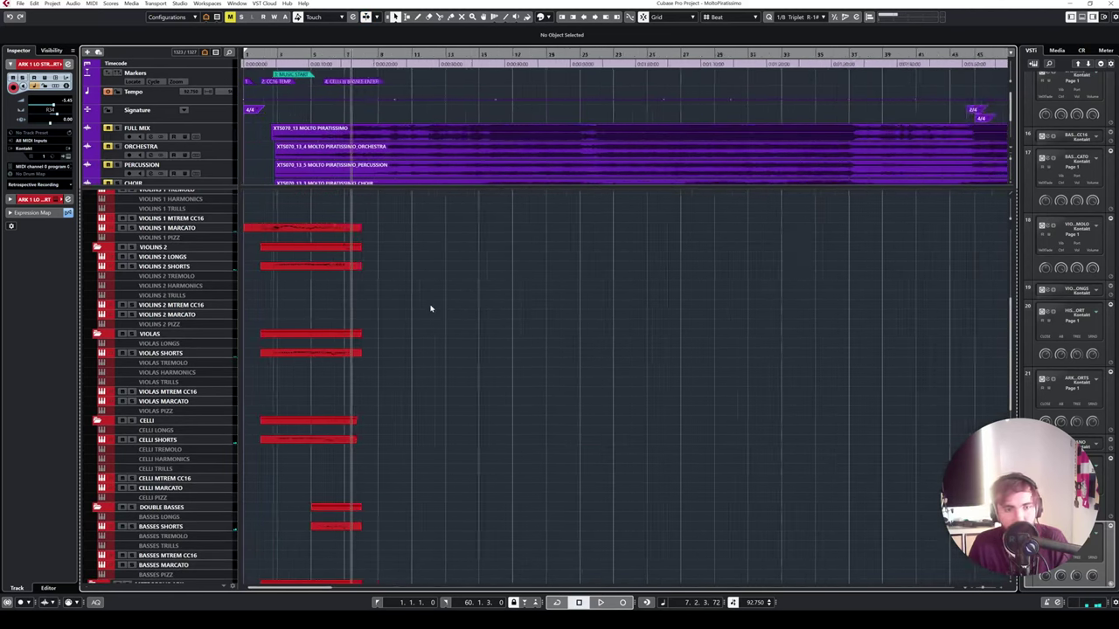
pyautogui.press('h')
pyautogui.press('h')
pyautogui.press('h')
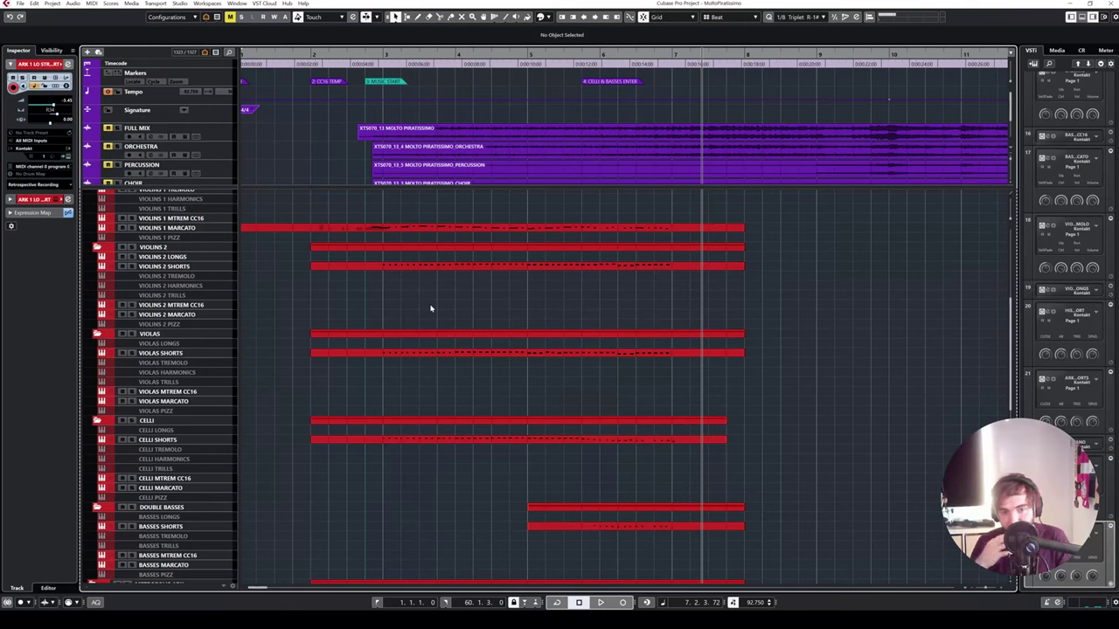
pyautogui.scroll(3, 420, 305)
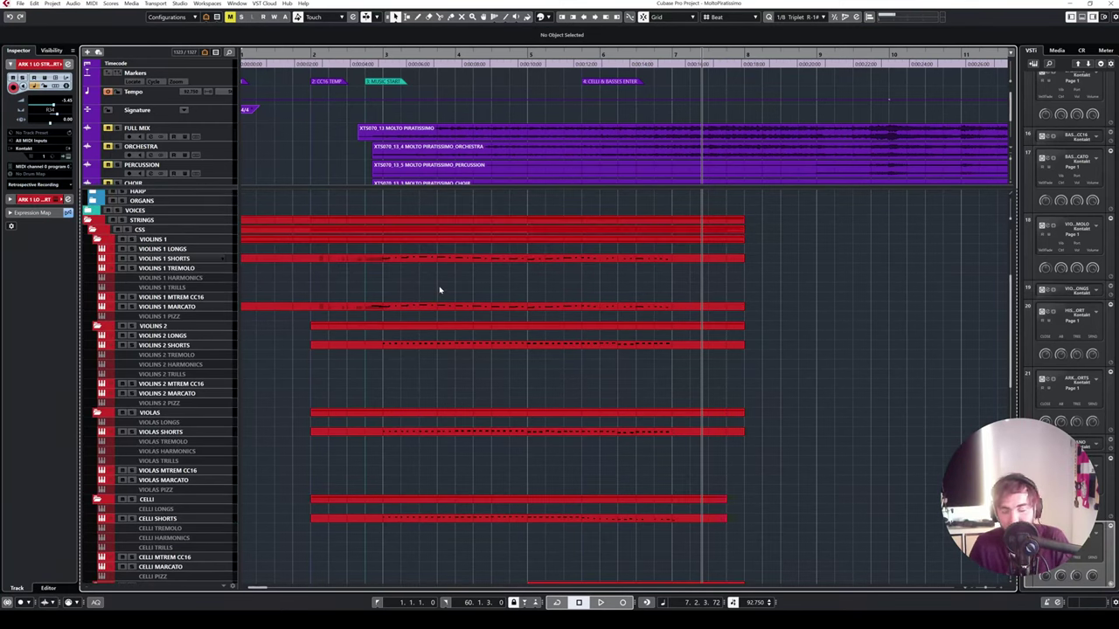
pyautogui.click(425, 258)
pyautogui.click(414, 307)
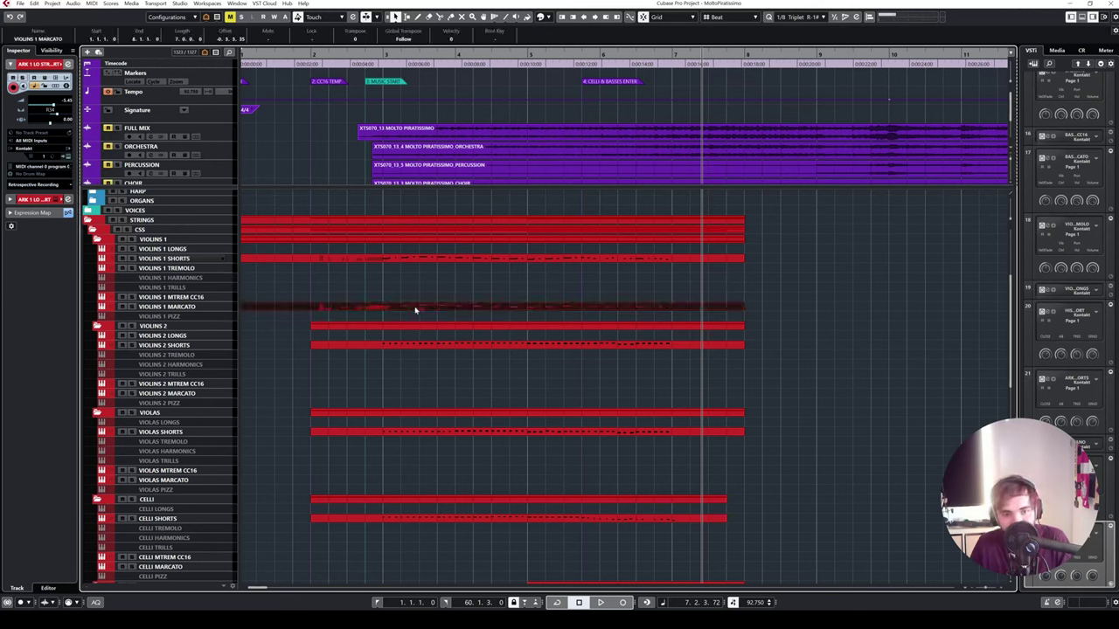
pyautogui.click(417, 260)
pyautogui.click(416, 305)
pyautogui.click(418, 259)
pyautogui.click(420, 280)
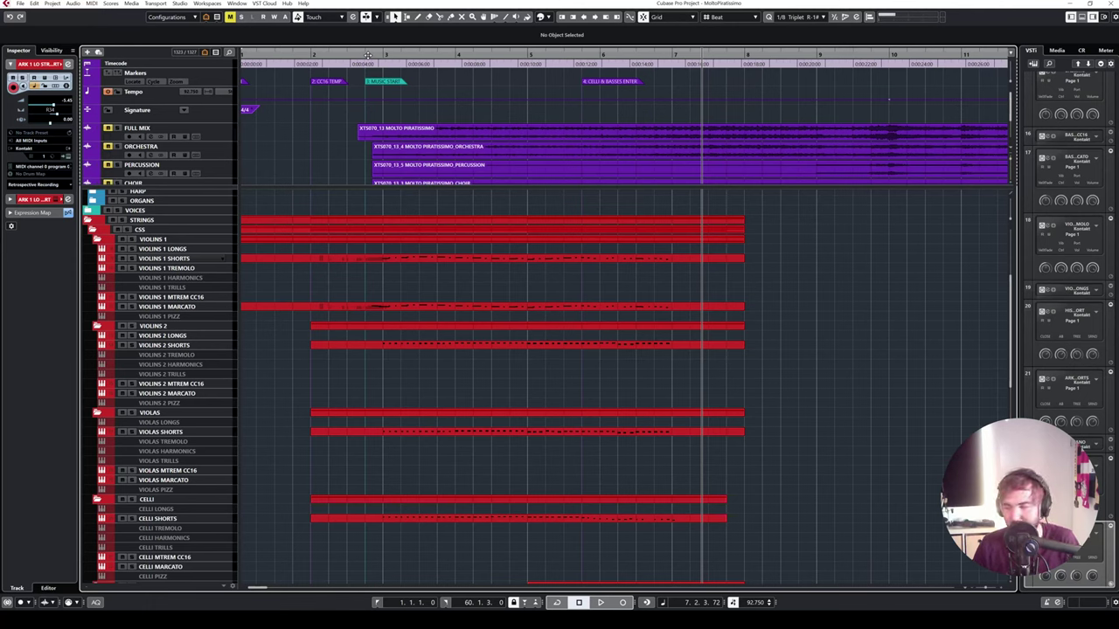
# - Place the playback position in bar 2 and shrink the reference track area to give the string tracks more room
pyautogui.click(331, 55)
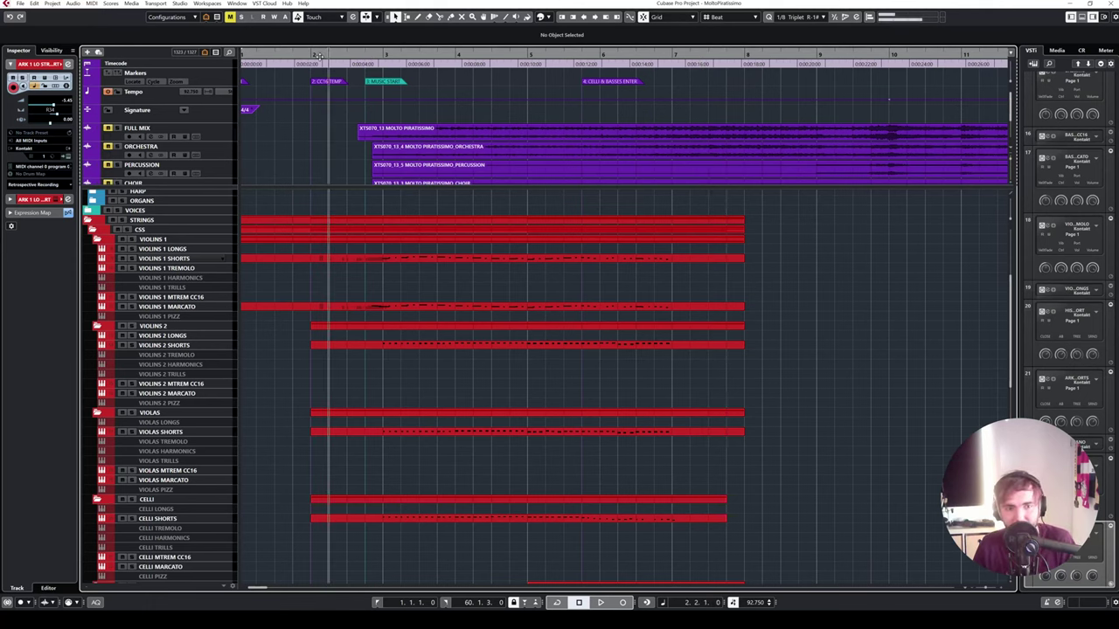
pyautogui.moveTo(504, 189); pyautogui.dragTo(504, 167)
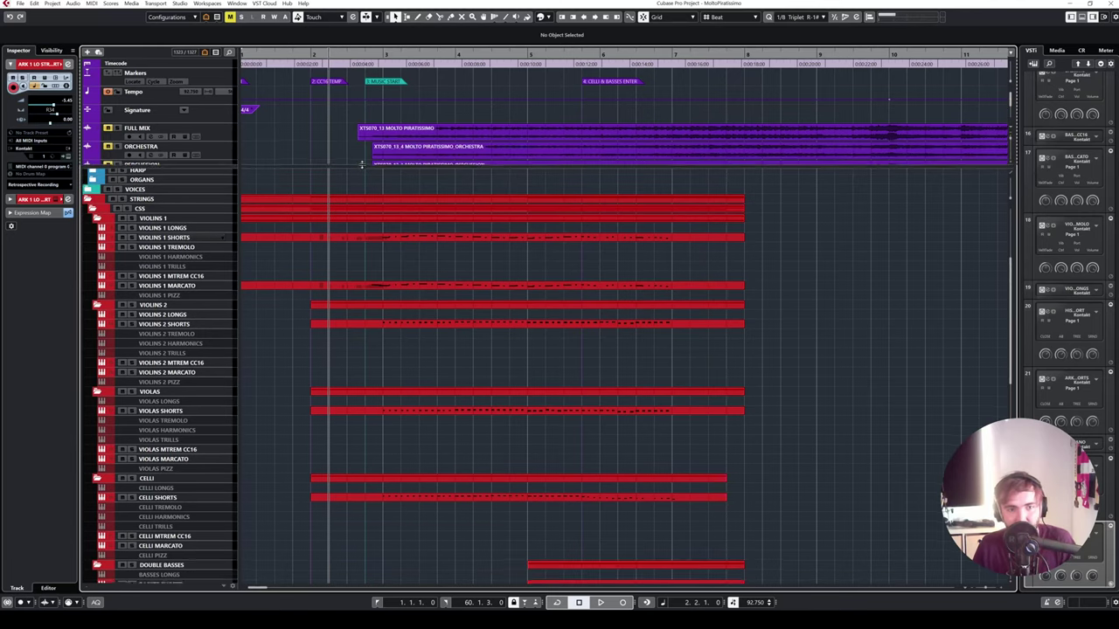
pyautogui.scroll(5, 387, 182)
pyautogui.scroll(-5, 395, 200)
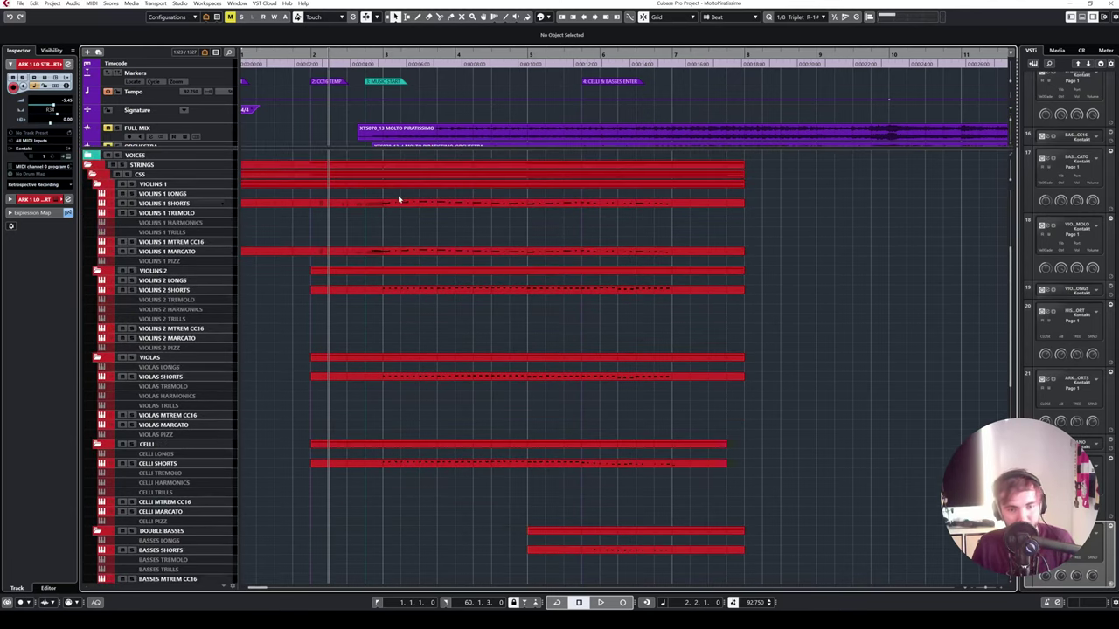
pyautogui.scroll(3, 407, 230)
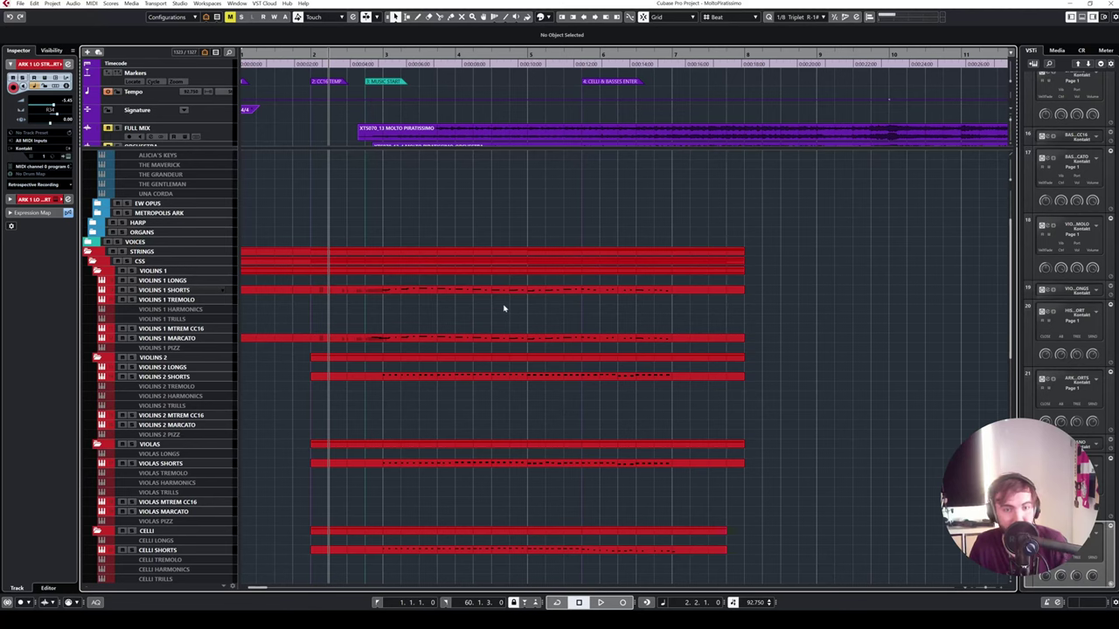
pyautogui.scroll(-3, 474, 353)
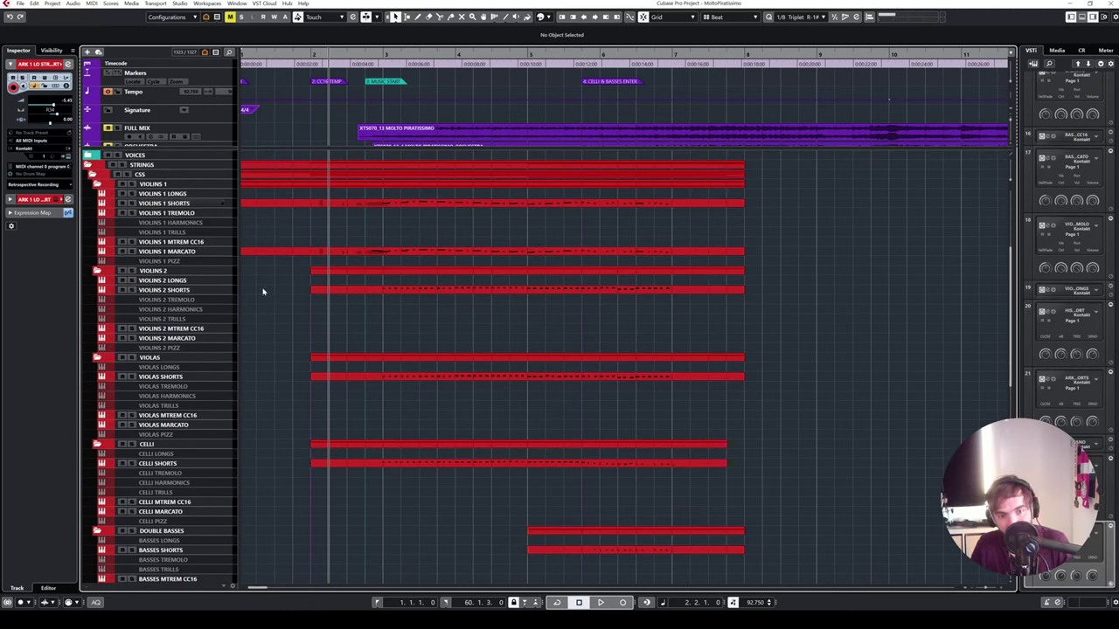
pyautogui.scroll(-3, 479, 347)
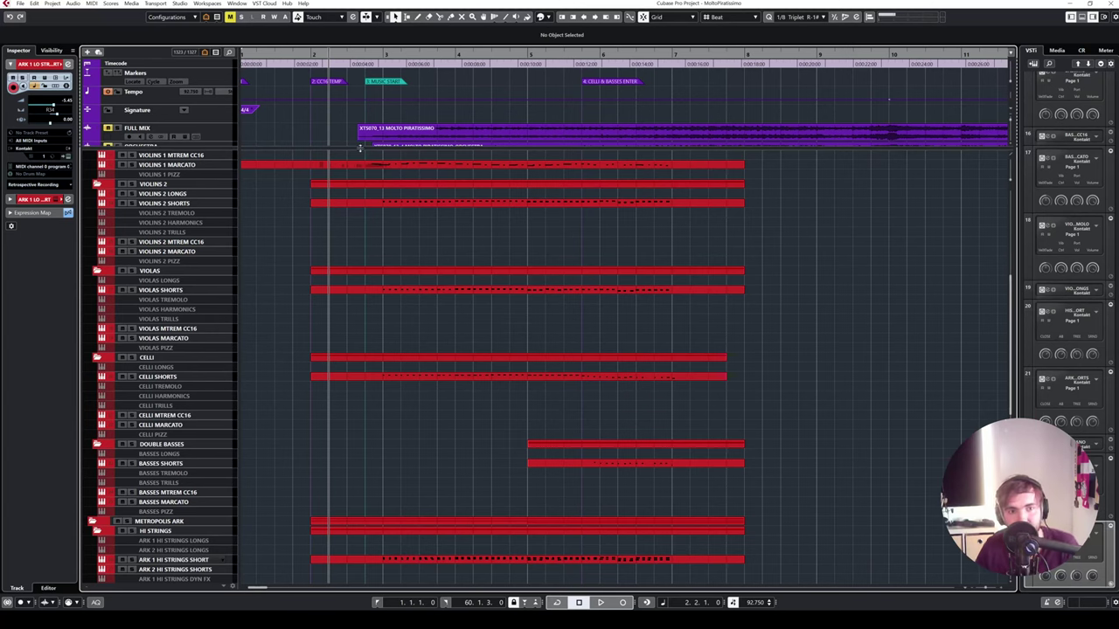
# - Expand the reference track area to look through the ORCHESTRA, PERCUSSION and CHOIR stems, and shrink it back to FULL MIX
pyautogui.moveTo(362, 147); pyautogui.dragTo(367, 328)
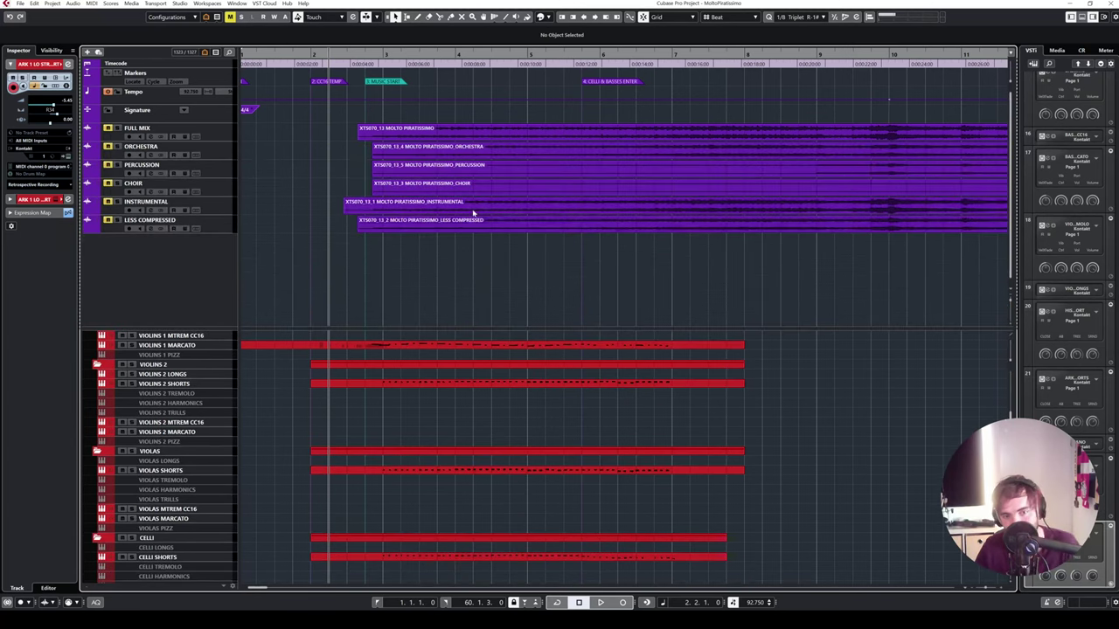
pyautogui.moveTo(475, 325); pyautogui.dragTo(477, 256)
pyautogui.click(454, 155)
pyautogui.click(475, 166)
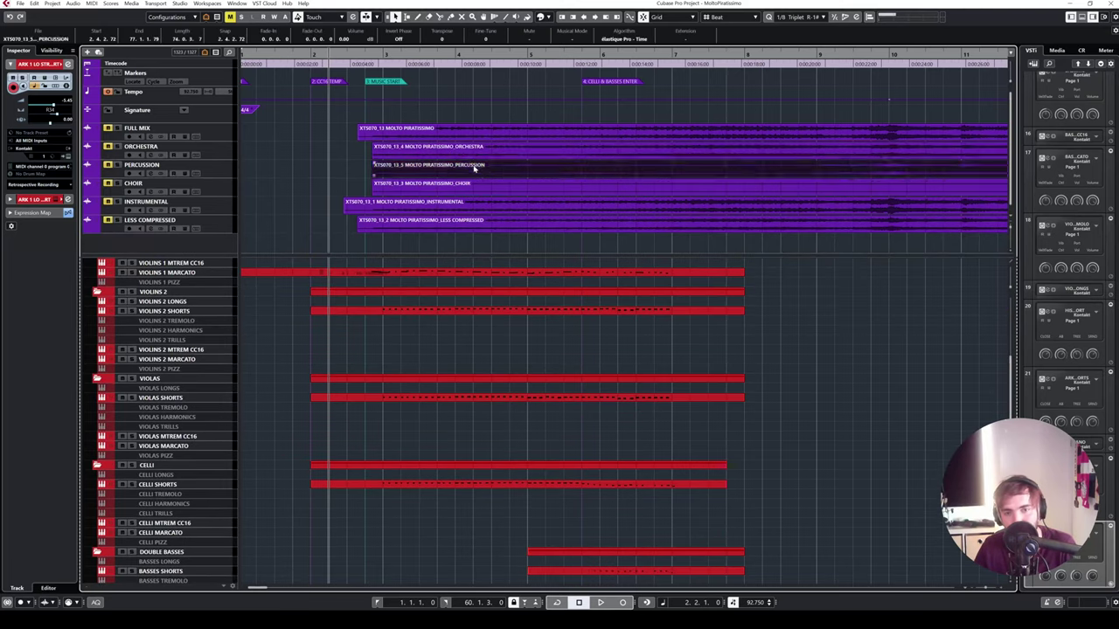
pyautogui.click(480, 186)
pyautogui.click(487, 170)
pyautogui.click(481, 156)
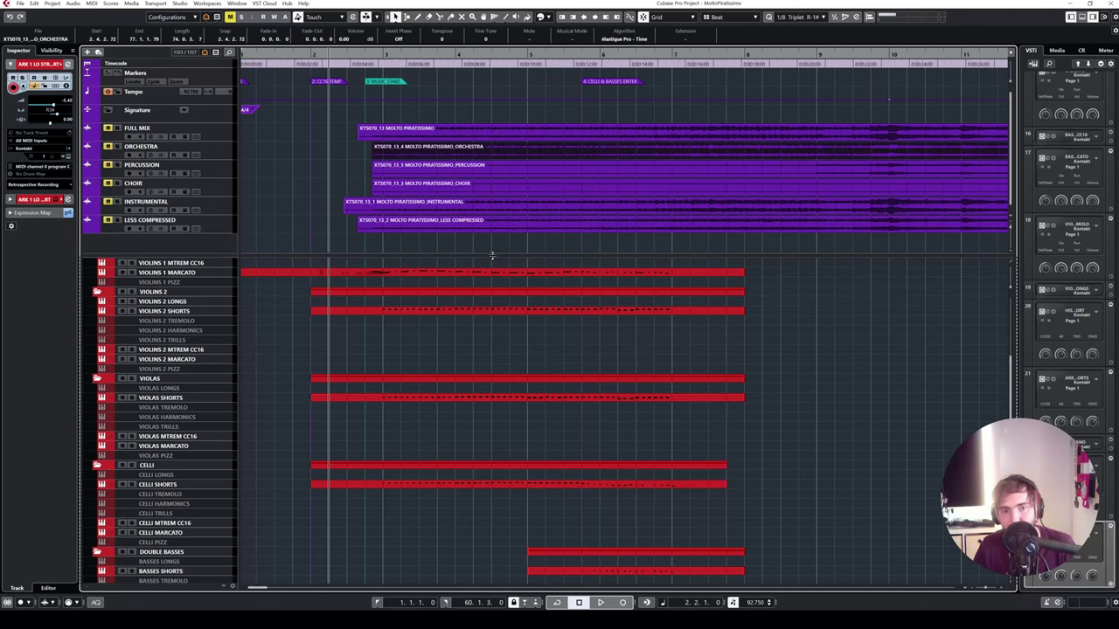
pyautogui.moveTo(493, 256); pyautogui.dragTo(493, 243)
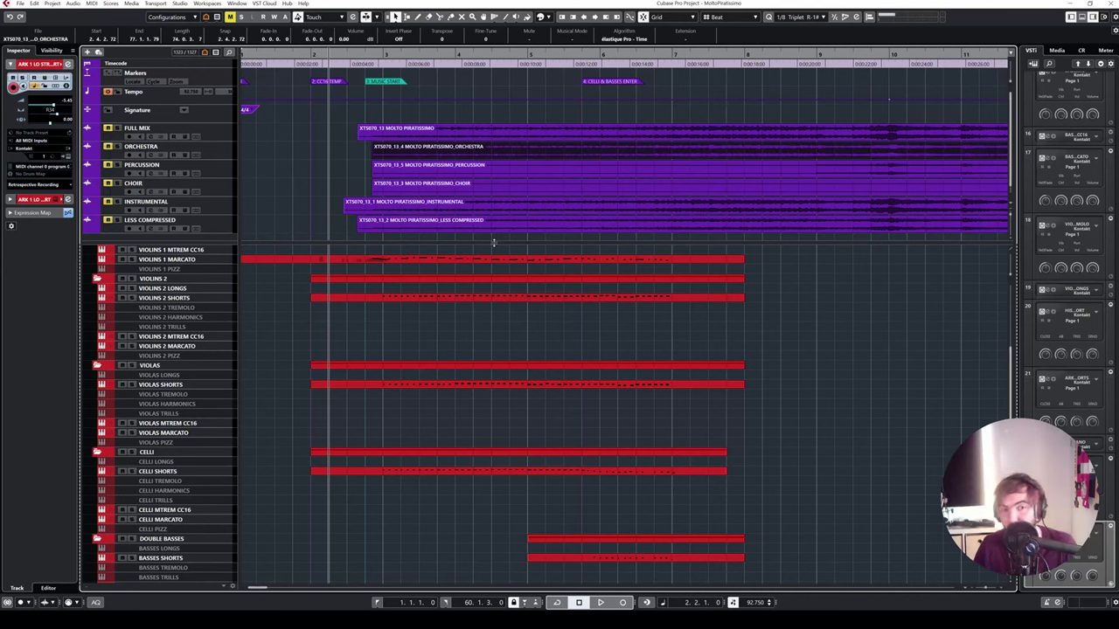
pyautogui.moveTo(521, 242); pyautogui.dragTo(524, 146)
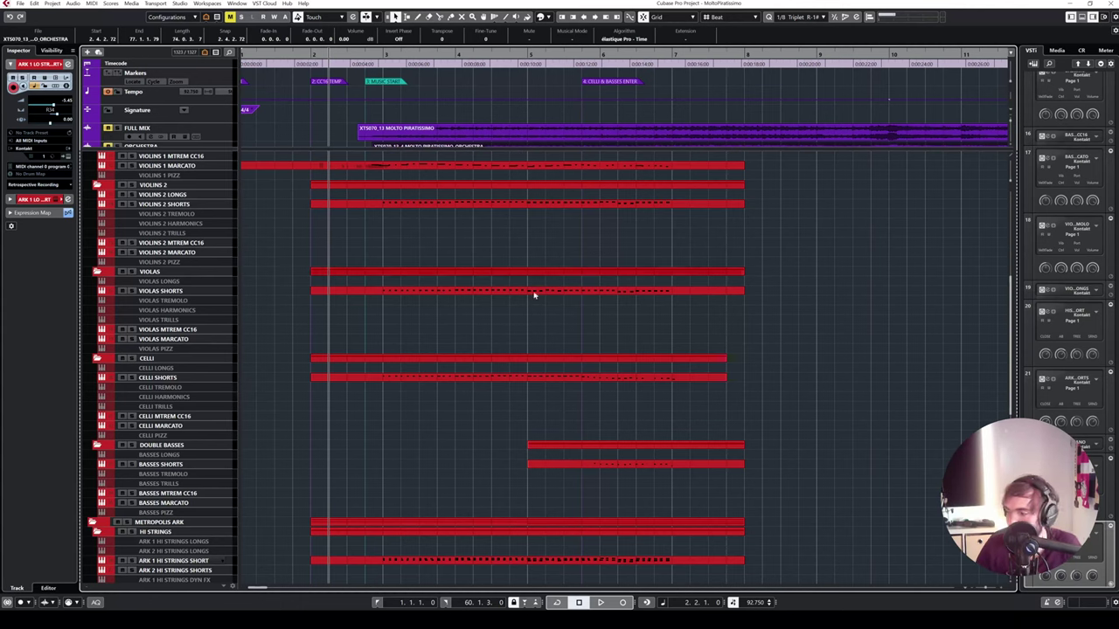
# - Open the VIOLINS 2 SHORTS part in the Key Editor and examine the articulations available for its notes in bars 3 and 4
pyautogui.click(444, 303)
pyautogui.doubleClick(446, 206)
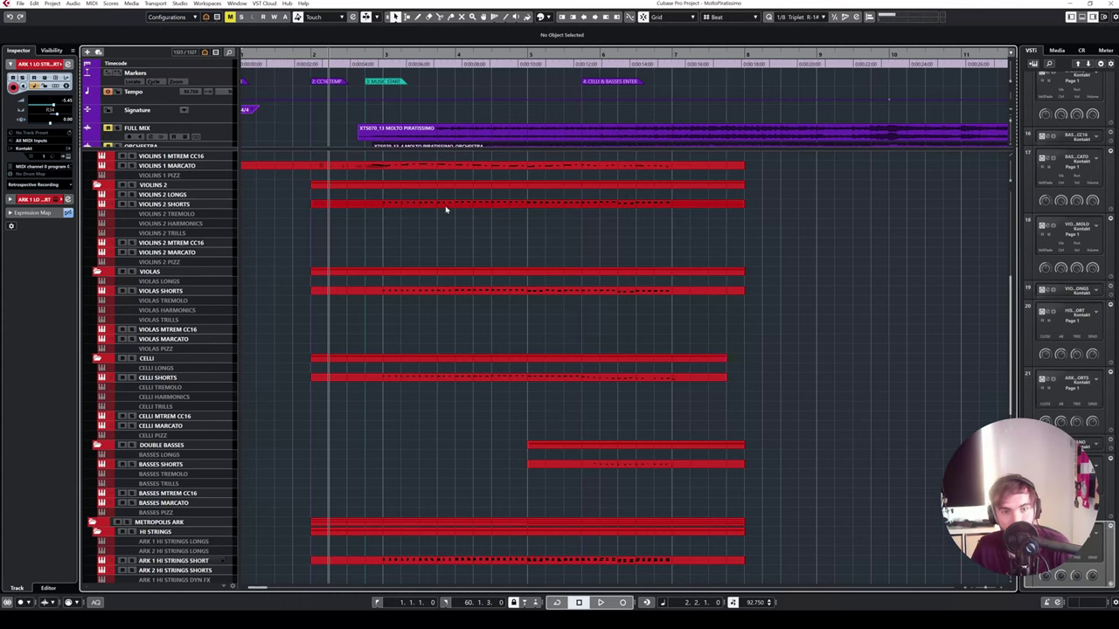
pyautogui.moveTo(227, 148); pyautogui.dragTo(609, 303)
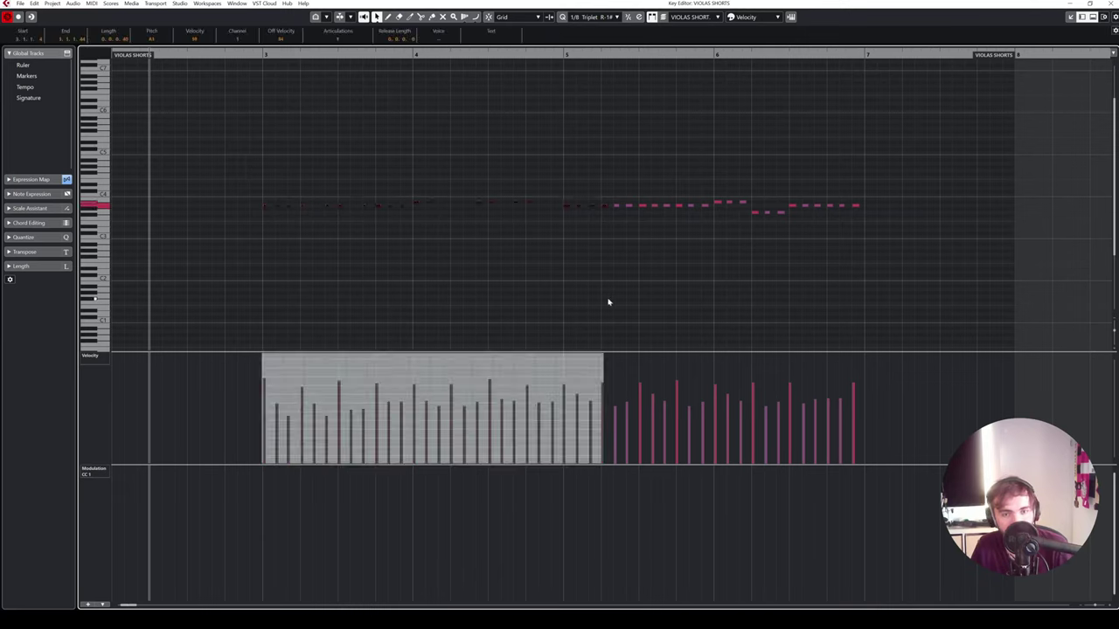
pyautogui.click(441, 174)
pyautogui.moveTo(218, 162); pyautogui.dragTo(492, 306)
pyautogui.click(348, 38)
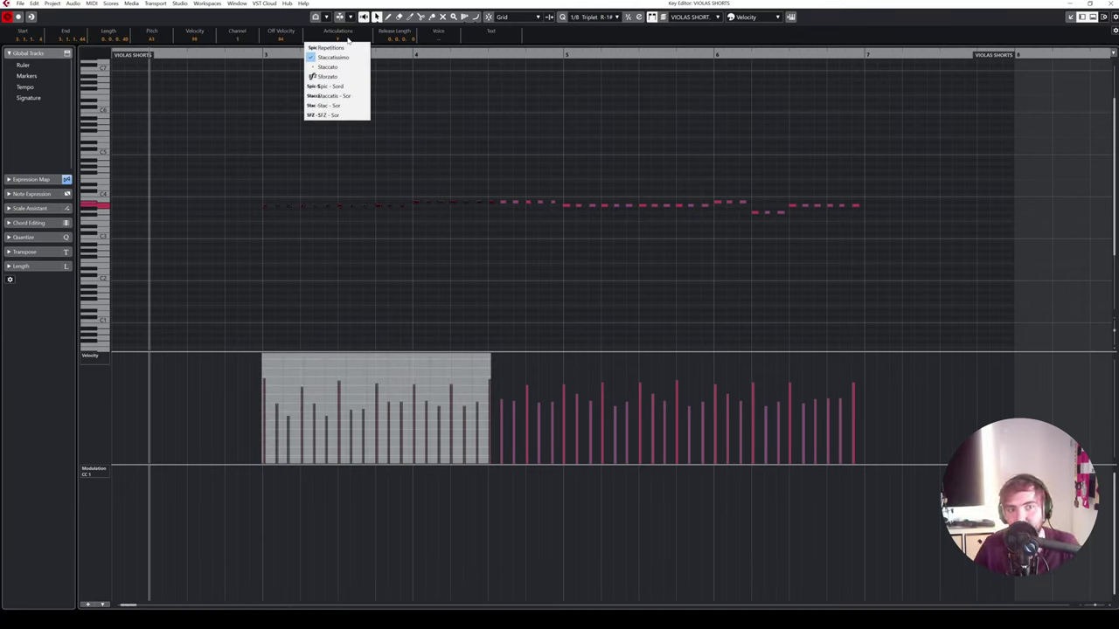
pyautogui.click(485, 108)
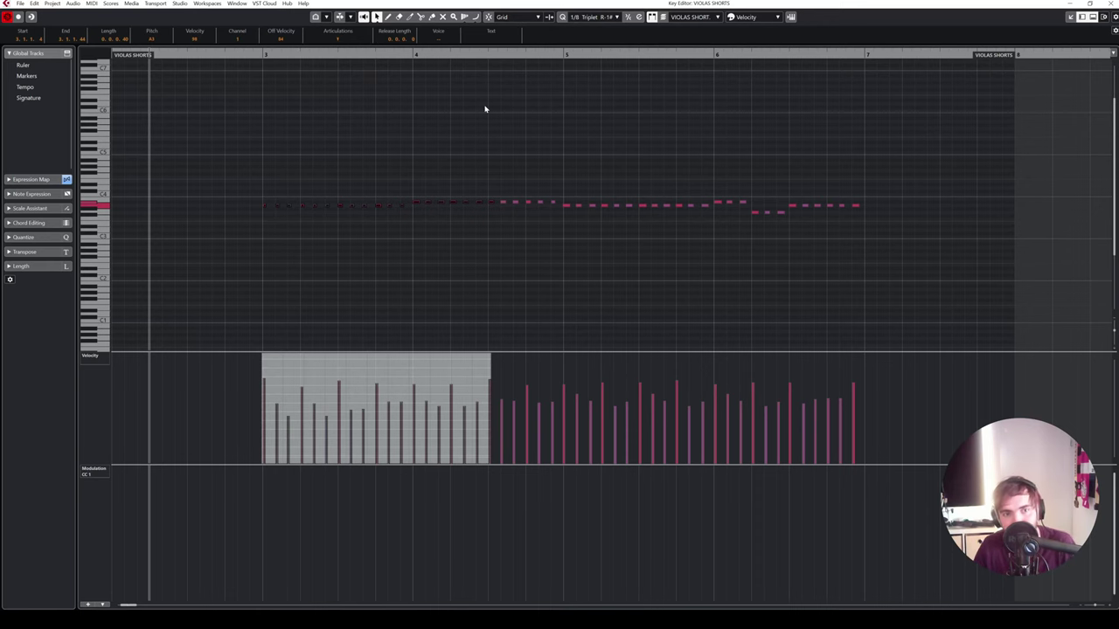
pyautogui.click(1109, 4)
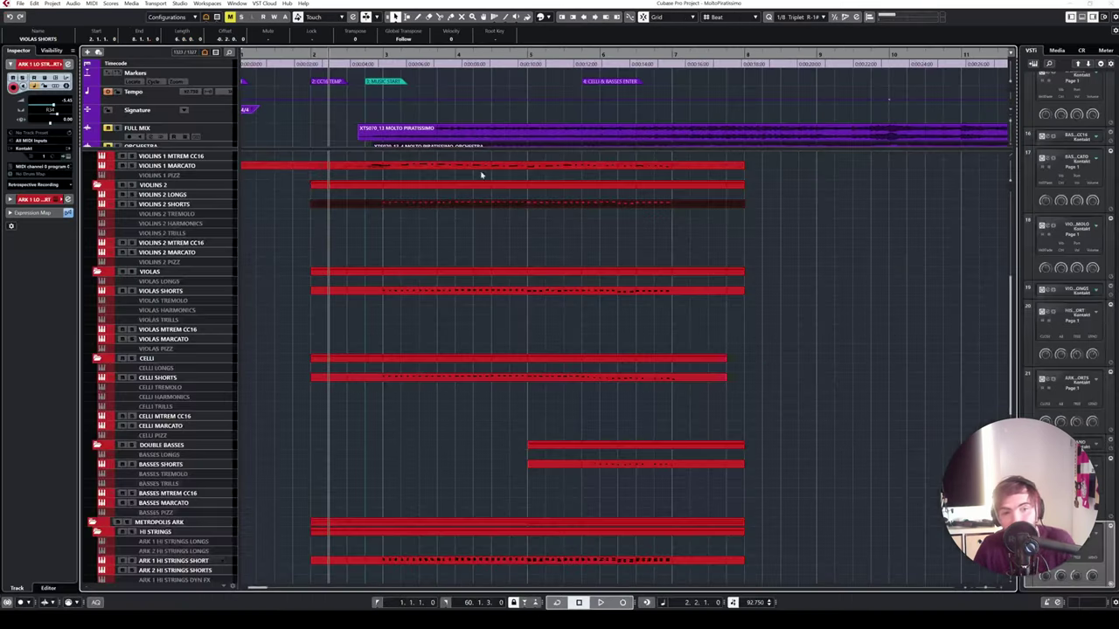
# - Expand the Expression Map section and view the map assigned to the VIOLINS 2 SHORTS track
pyautogui.click(35, 214)
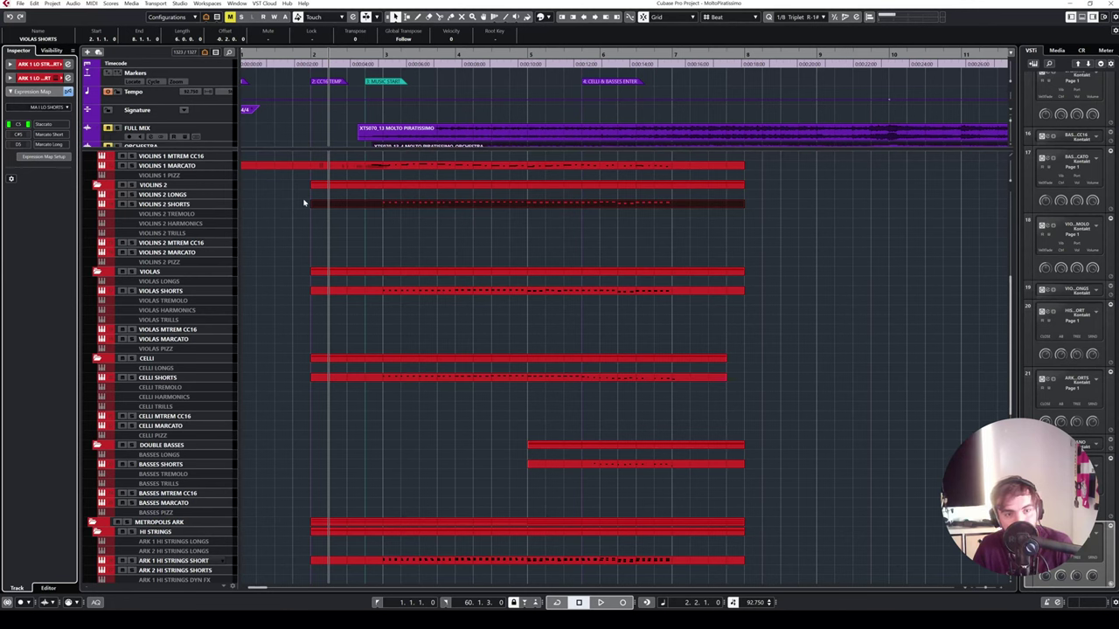
pyautogui.click(203, 204)
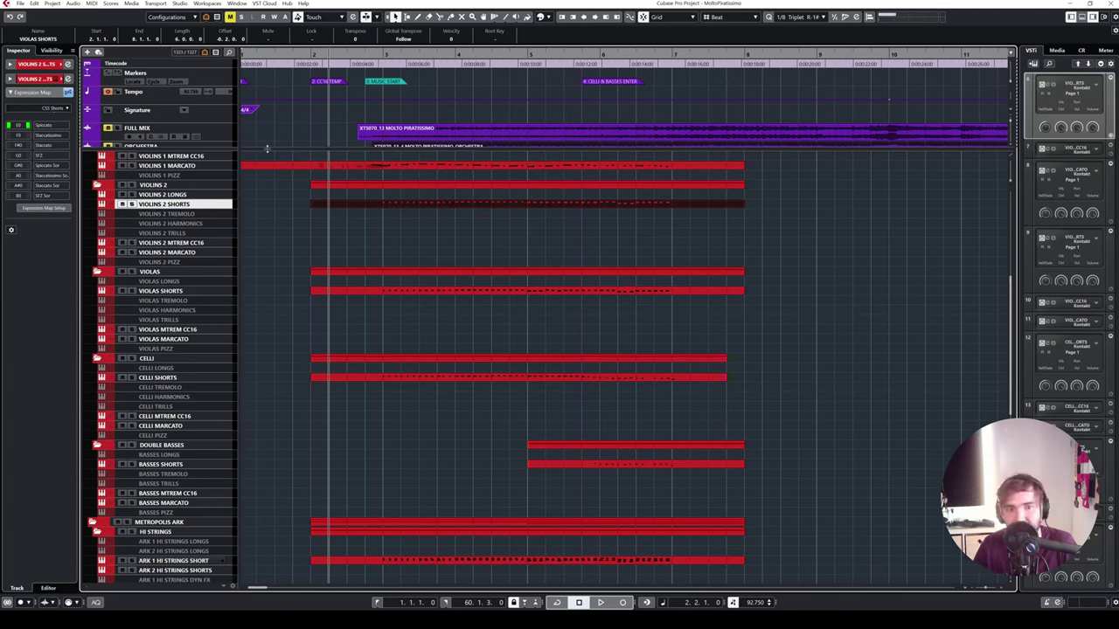
pyautogui.click(288, 222)
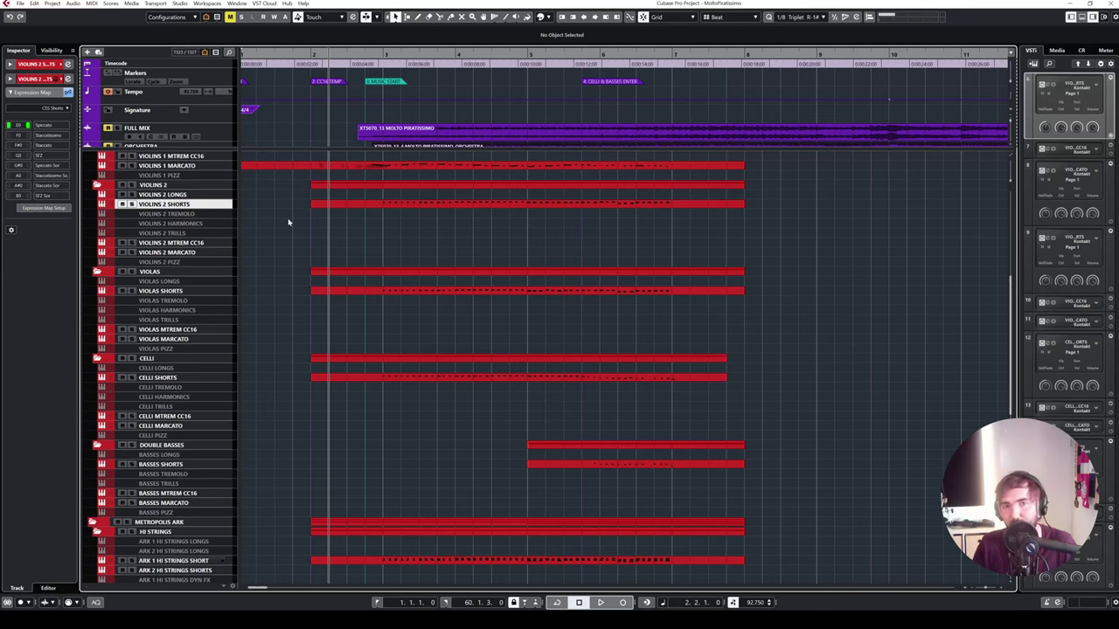
# - Shrink the reference track area slightly to fit only down to FULL MIX and set the playback position to the start of bar 2
pyautogui.scroll(3, 301, 223)
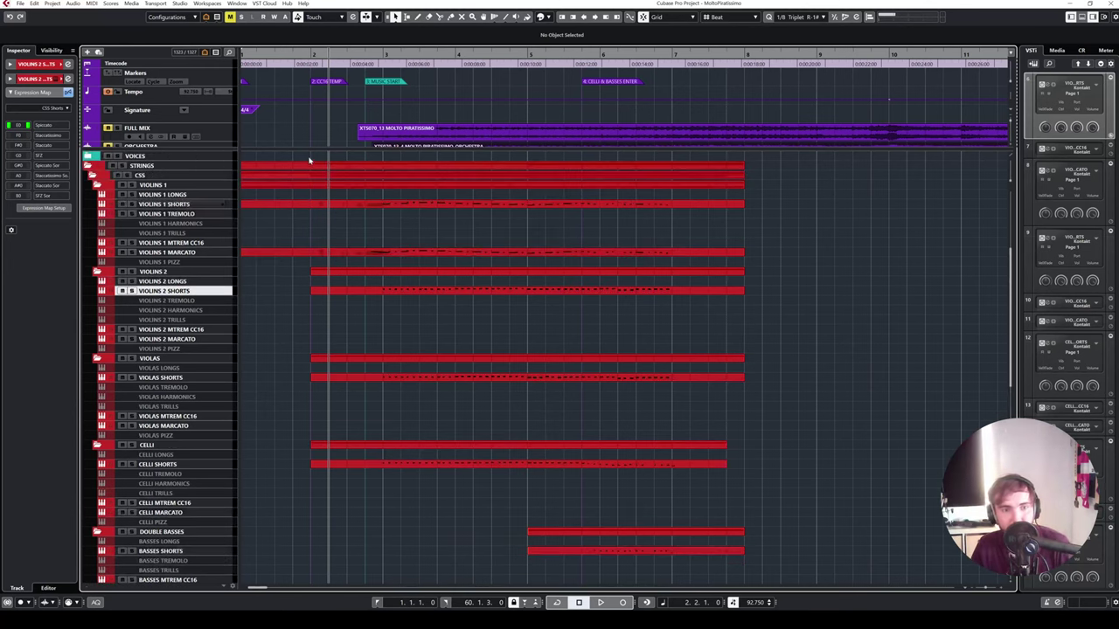
pyautogui.moveTo(309, 150); pyautogui.dragTo(311, 147)
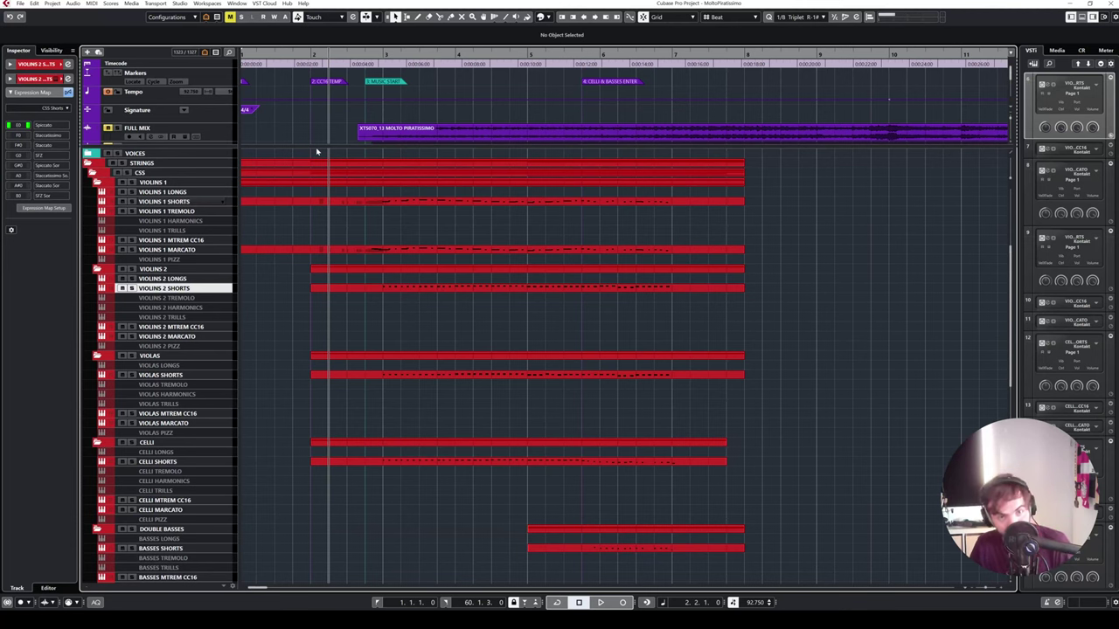
pyautogui.click(320, 68)
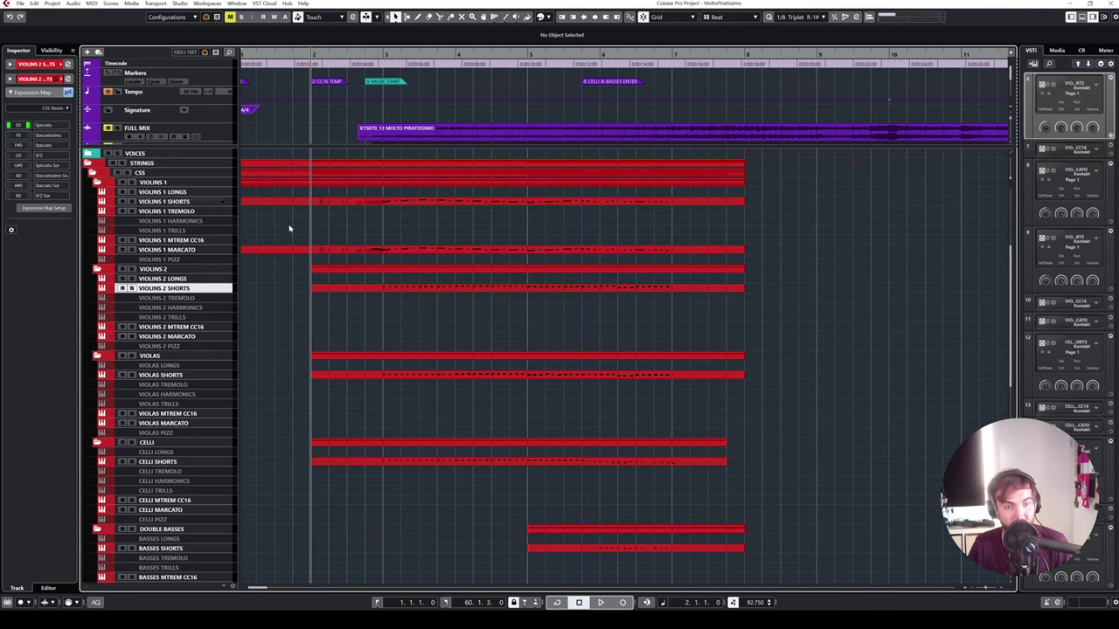
# - Look over the CSS and Metropolis Ark string parts and play the arrangement from bar 2 into bar 7
pyautogui.scroll(-10, 297, 229)
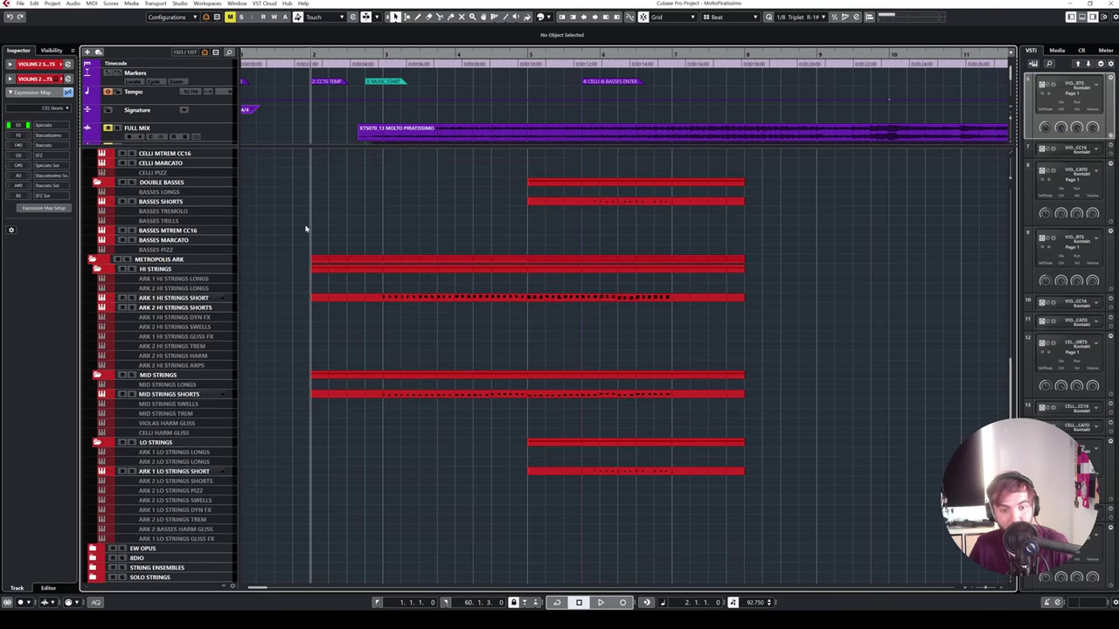
pyautogui.scroll(10, 306, 229)
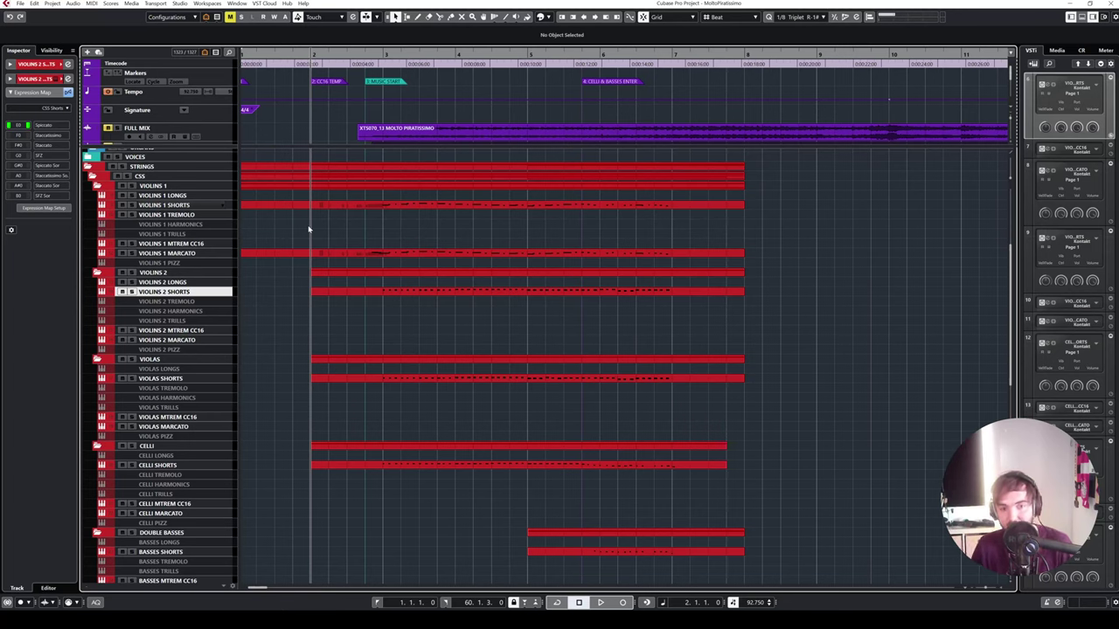
pyautogui.press('space')
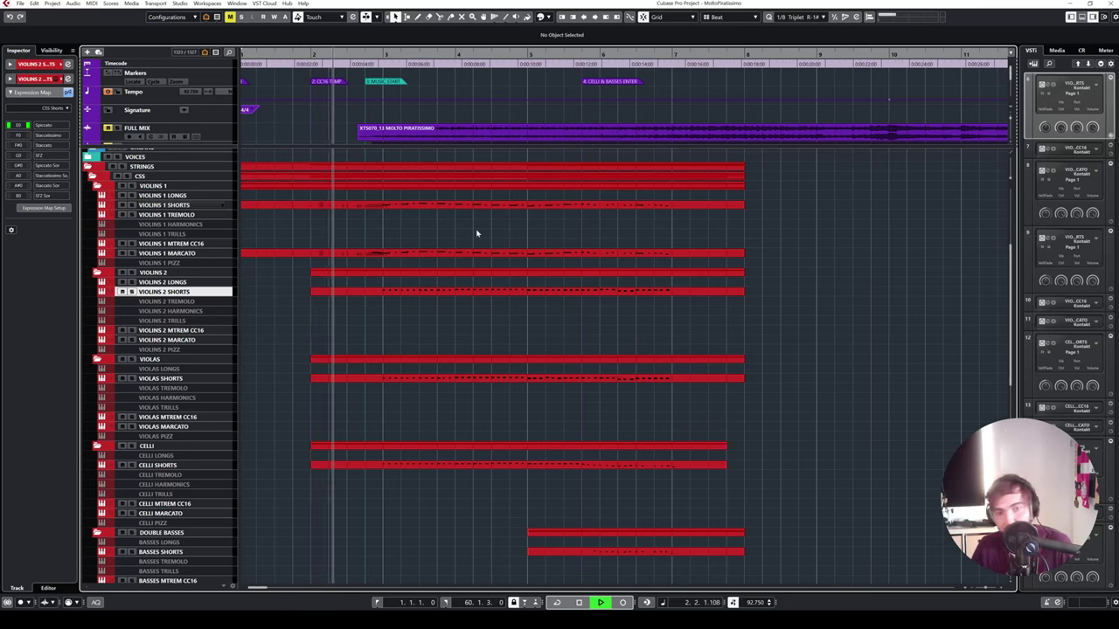
pyautogui.scroll(3, 476, 236)
pyautogui.scroll(-3, 619, 228)
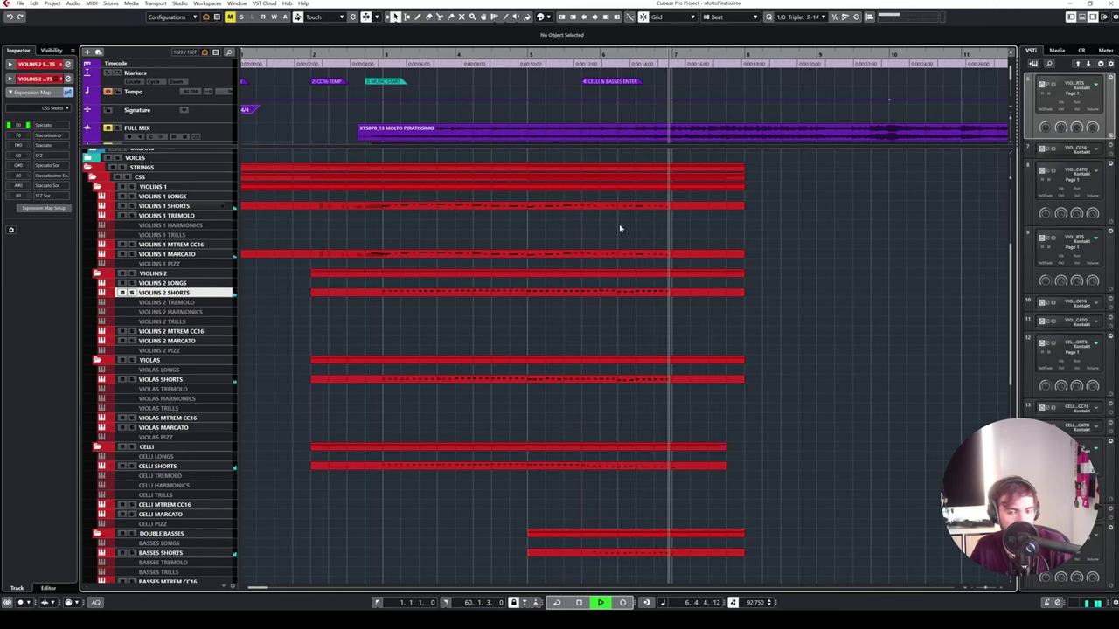
pyautogui.press('space')
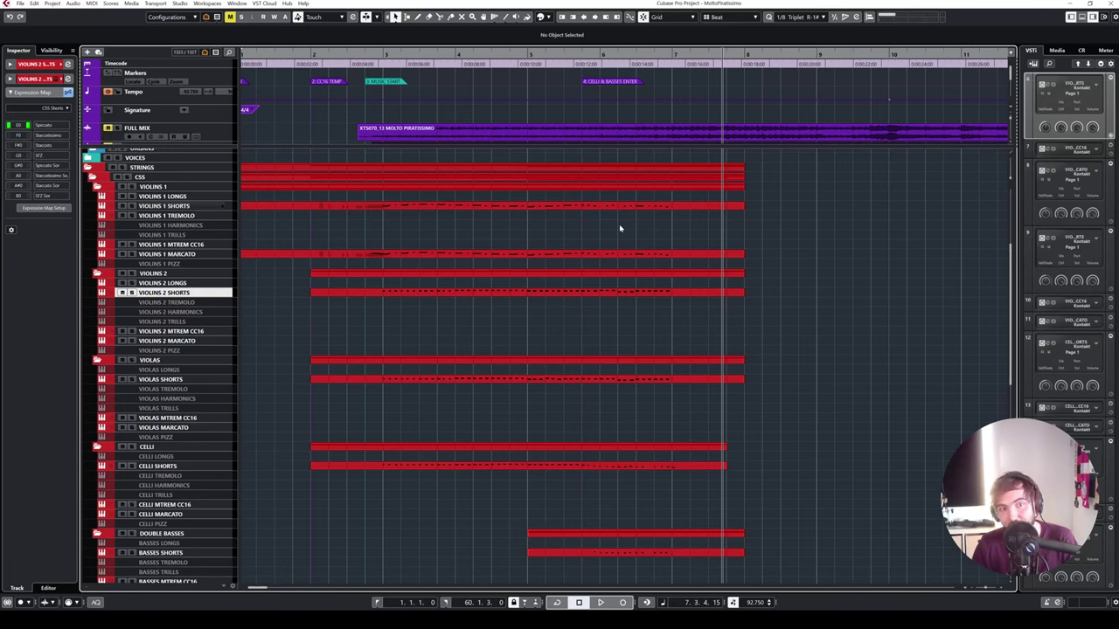
# - Review the string tracks and shrink the reference track area until it ends just below the Signature track
pyautogui.scroll(-3, 620, 227)
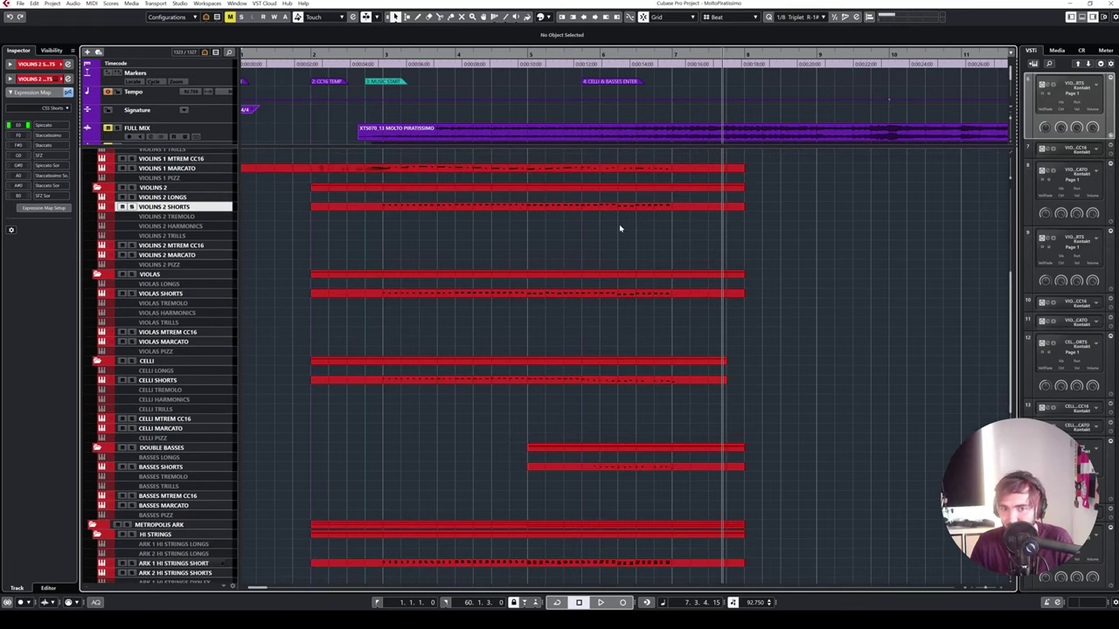
pyautogui.scroll(3, 619, 228)
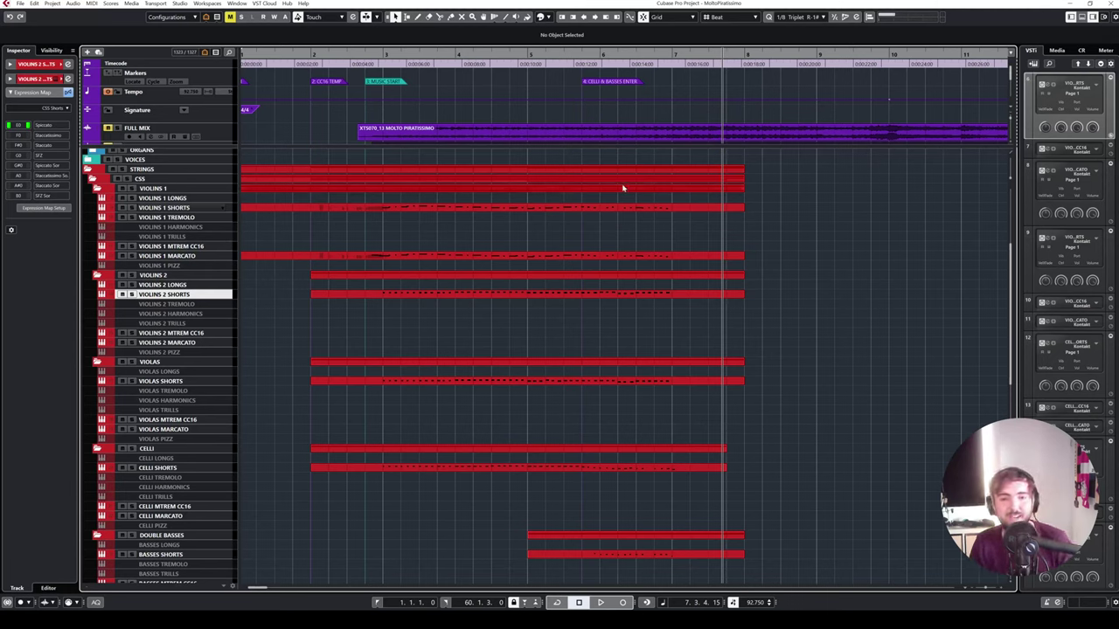
pyautogui.moveTo(622, 147); pyautogui.dragTo(622, 129)
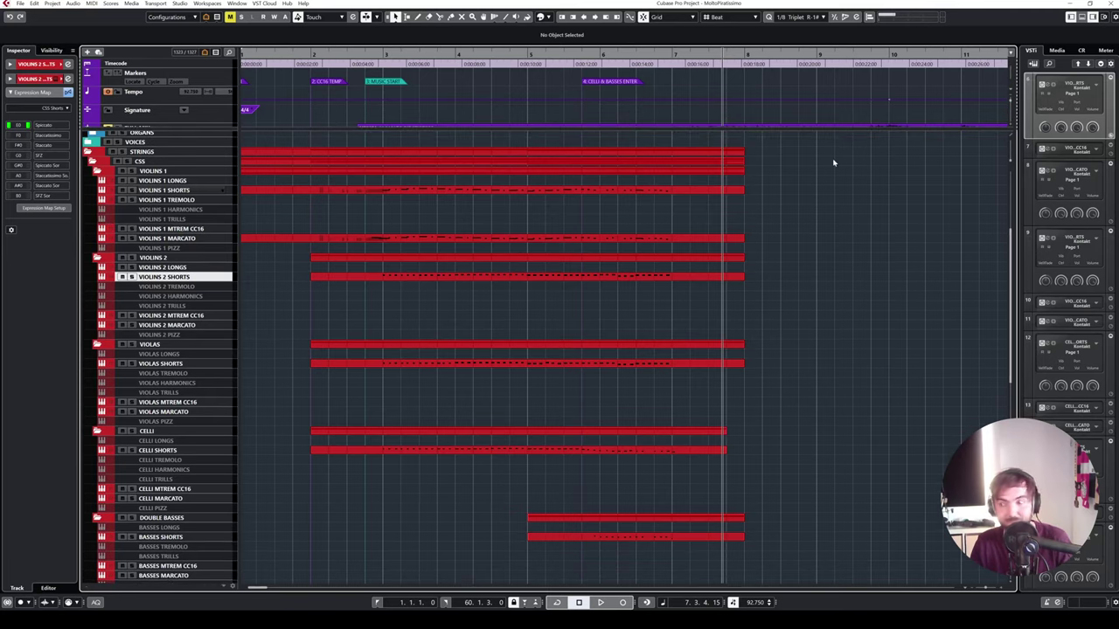